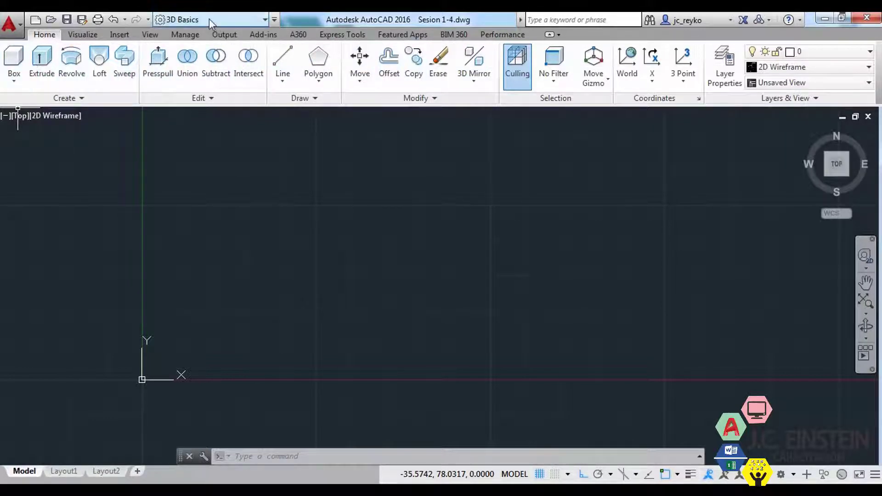
Glance at the workspace list, then orbit the empty grid twice to an oblique 3D angle.
{"action": "left_click", "coordinate": [211, 19]}
{"action": "left_click", "coordinate": [439, 230]}
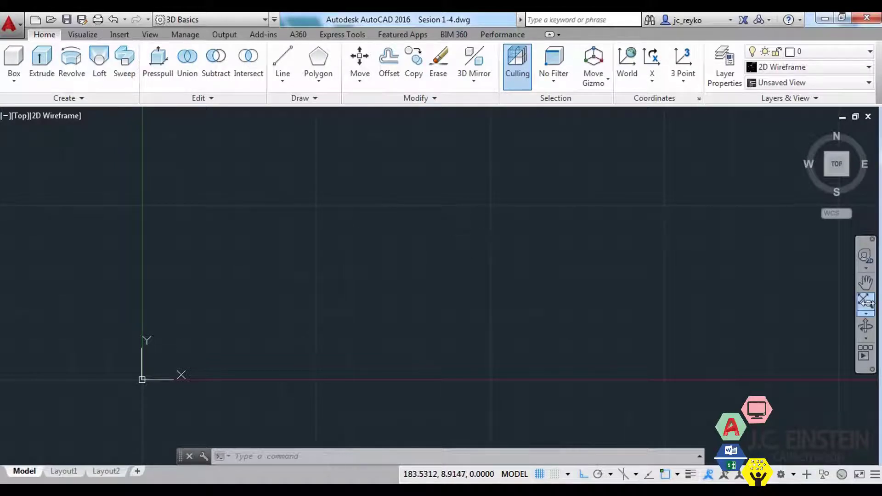
{"action": "left_click", "coordinate": [865, 325]}
{"action": "mouse_move", "coordinate": [296, 332]}
{"action": "left_mouse_down"}
{"action": "mouse_move", "coordinate": [195, 365]}
{"action": "mouse_move", "coordinate": [225, 321]}
{"action": "left_mouse_up"}
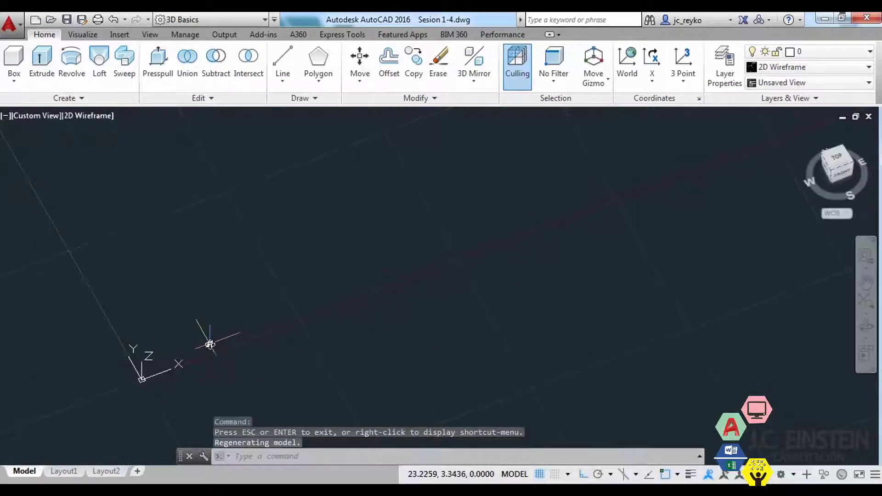
{"action": "key", "text": "Escape"}
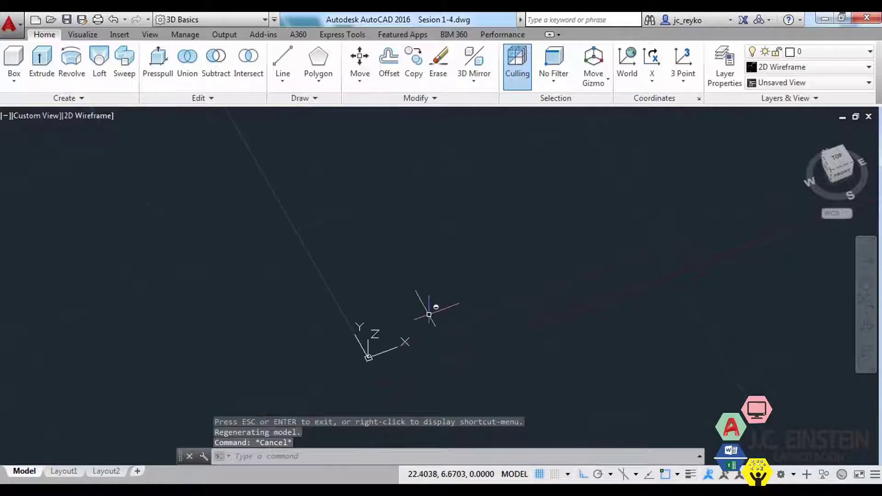
{"action": "left_click", "coordinate": [866, 325]}
{"action": "mouse_move", "coordinate": [689, 294]}
{"action": "left_mouse_down"}
{"action": "mouse_move", "coordinate": [555, 276]}
{"action": "mouse_move", "coordinate": [560, 268]}
{"action": "left_mouse_up"}
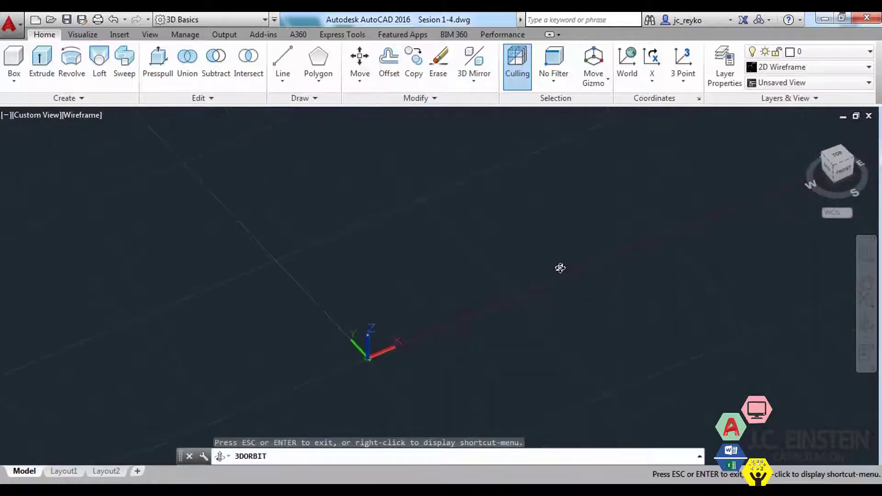
{"action": "key", "text": "Escape"}
{"action": "key", "text": "Escape"}
{"action": "key", "text": "Escape"}
{"action": "key", "text": "Escape"}
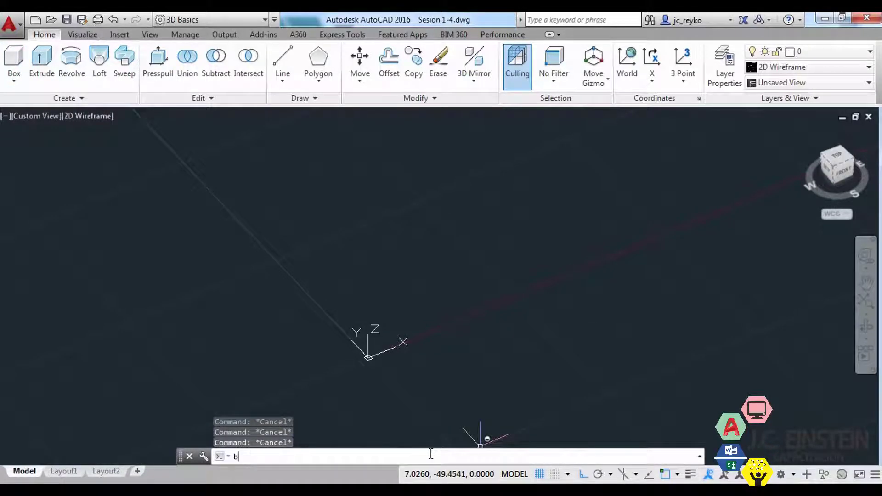
Draw a box solid from two picked base corners with a height of 30.
{"action": "key", "text": "Return"}
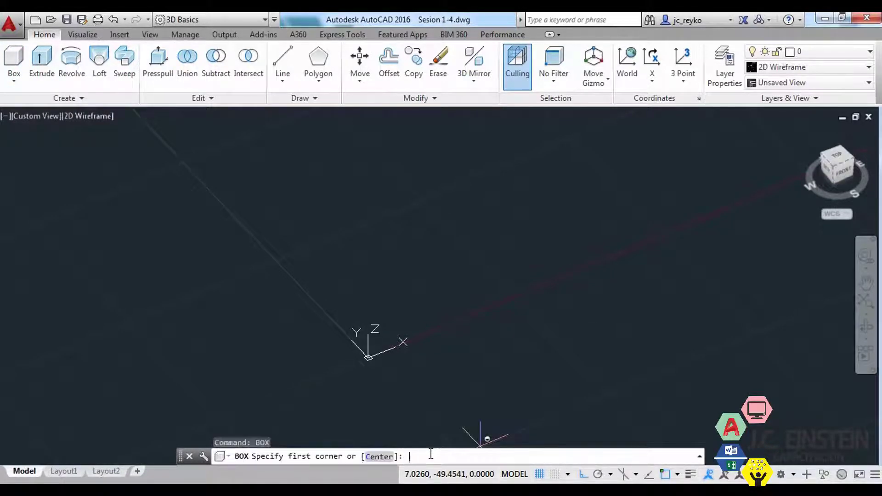
{"action": "mouse_move", "coordinate": [400, 250]}
{"action": "middle_mouse_down"}
{"action": "mouse_move", "coordinate": [398, 274]}
{"action": "mouse_move", "coordinate": [419, 335]}
{"action": "middle_mouse_up"}
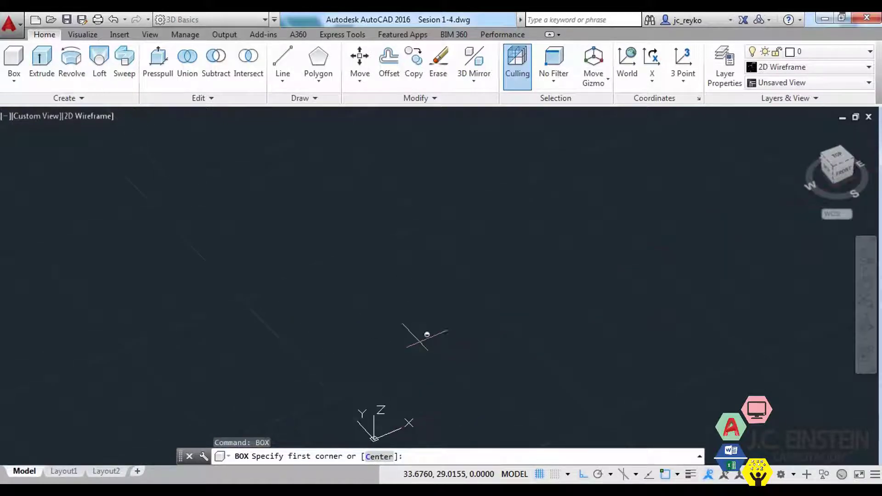
{"action": "left_click", "coordinate": [440, 301]}
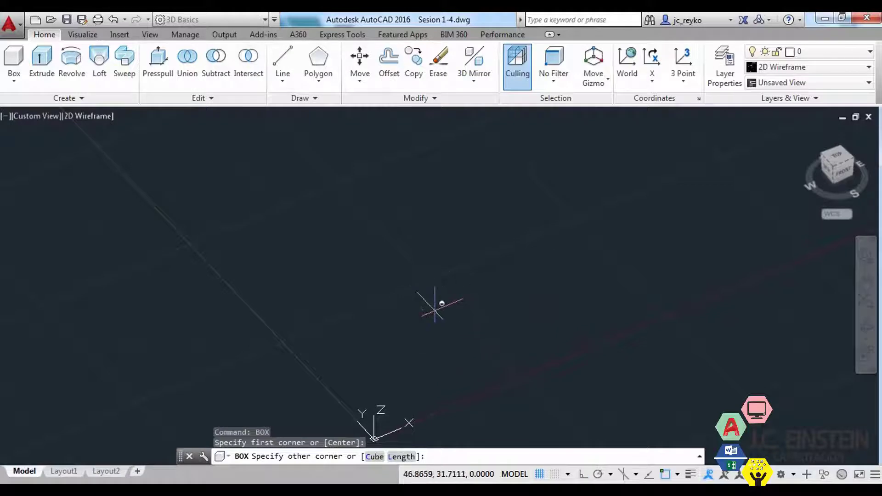
{"action": "scroll", "coordinate": [426, 310], "scroll_direction": "up", "scroll_amount": 3}
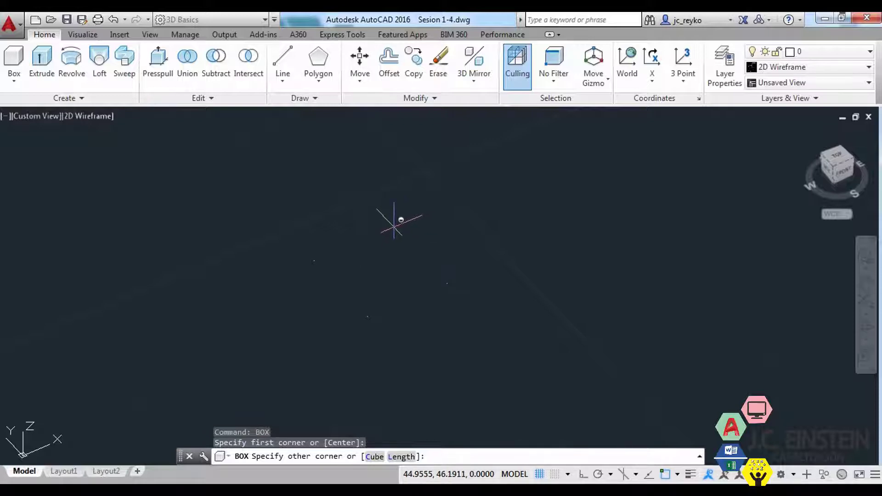
{"action": "left_click", "coordinate": [391, 224]}
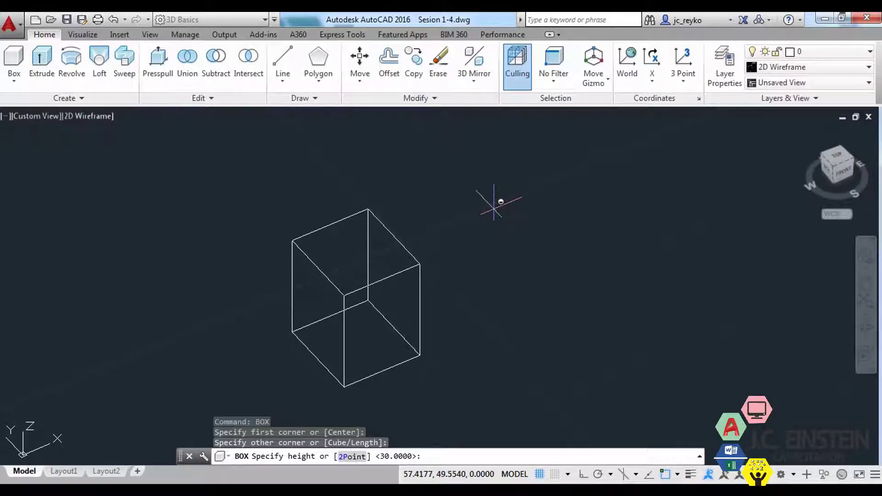
{"action": "type", "text": "30"}
{"action": "key", "text": "Return"}
{"action": "scroll", "coordinate": [500, 205], "scroll_direction": "down", "scroll_amount": 8}
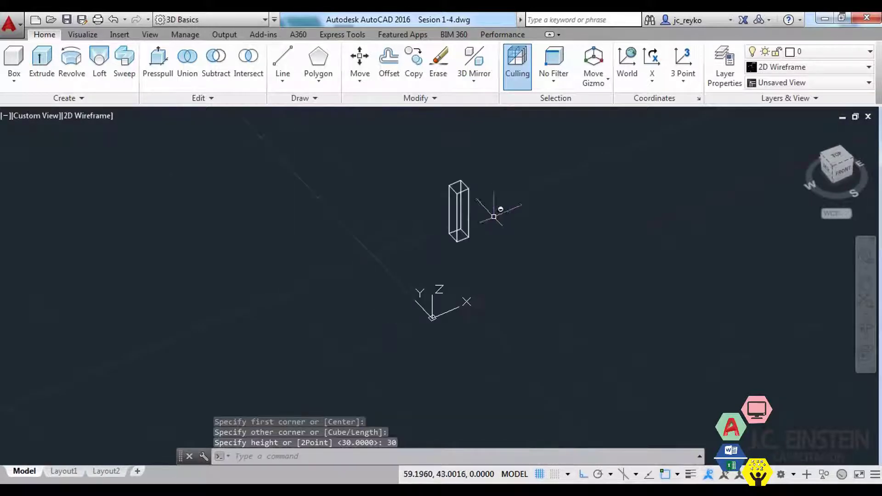
{"action": "scroll", "coordinate": [441, 191], "scroll_direction": "up", "scroll_amount": 4}
{"action": "scroll", "coordinate": [473, 282], "scroll_direction": "up", "scroll_amount": 4}
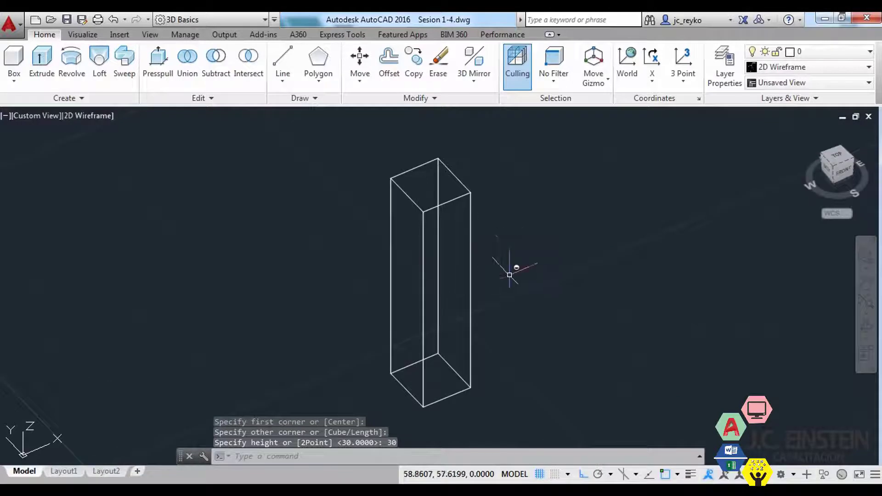
Switch the visual style to Conceptual using VS.
{"action": "type", "text": "vs"}
{"action": "key", "text": "Return"}
{"action": "type", "text": "c"}
{"action": "key", "text": "Return"}
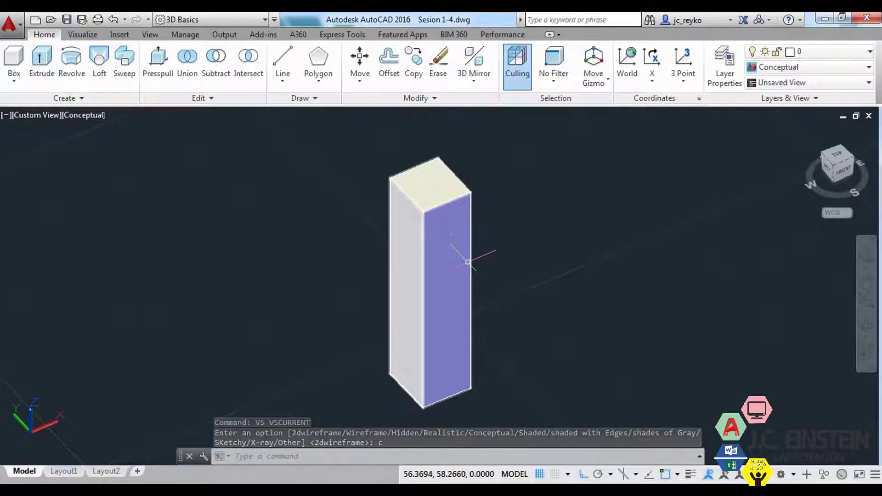
Draw a second box beside the tall one with height -10 and frame both boxes.
{"action": "middle_click_drag", "start_coordinate": [468, 249], "coordinate": [308, 249]}
{"action": "key", "text": "Escape"}
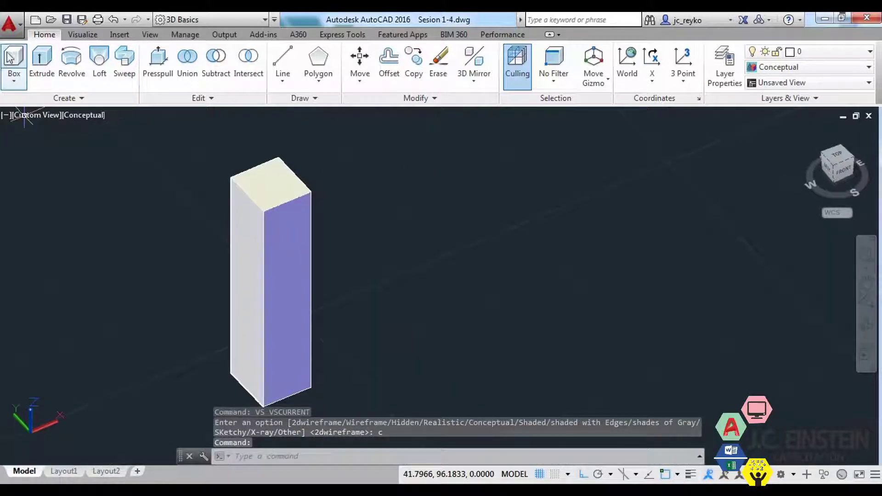
{"action": "left_click", "coordinate": [14, 60]}
{"action": "left_click", "coordinate": [432, 276]}
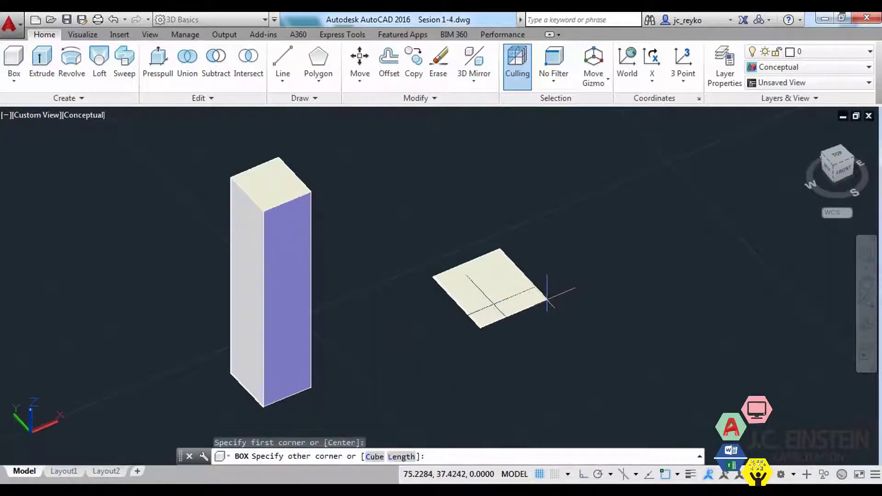
{"action": "left_click", "coordinate": [572, 297]}
{"action": "type", "text": "-10"}
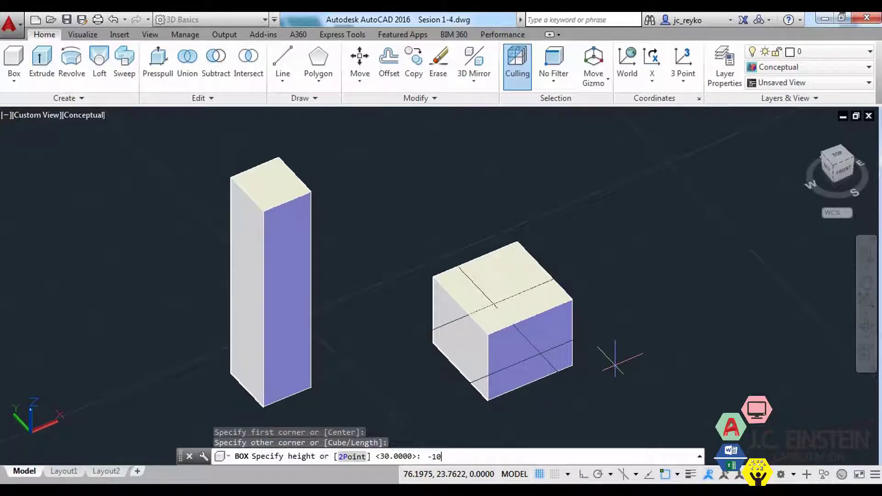
{"action": "key", "text": "Return"}
{"action": "scroll", "coordinate": [577, 400], "scroll_direction": "down", "scroll_amount": 2}
{"action": "scroll", "coordinate": [553, 392], "scroll_direction": "up", "scroll_amount": 1}
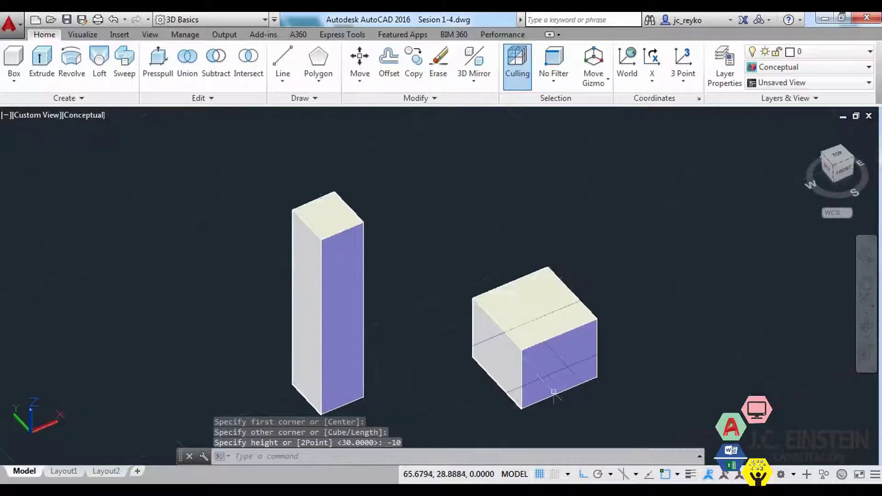
{"action": "middle_click_drag", "start_coordinate": [553, 393], "coordinate": [614, 315]}
{"action": "scroll", "coordinate": [620, 335], "scroll_direction": "down", "scroll_amount": 2}
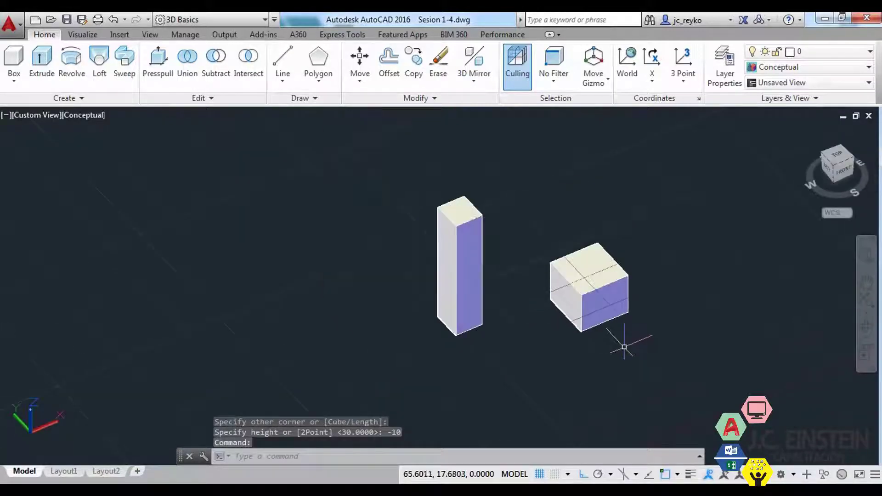
{"action": "left_click", "coordinate": [867, 326]}
Orbit around both boxes, including underneath, ending on a low front view.
{"action": "mouse_move", "coordinate": [616, 344]}
{"action": "left_mouse_down"}
{"action": "mouse_move", "coordinate": [643, 325]}
{"action": "mouse_move", "coordinate": [626, 309]}
{"action": "mouse_move", "coordinate": [610, 324]}
{"action": "mouse_move", "coordinate": [616, 350]}
{"action": "mouse_move", "coordinate": [619, 336]}
{"action": "left_mouse_up"}
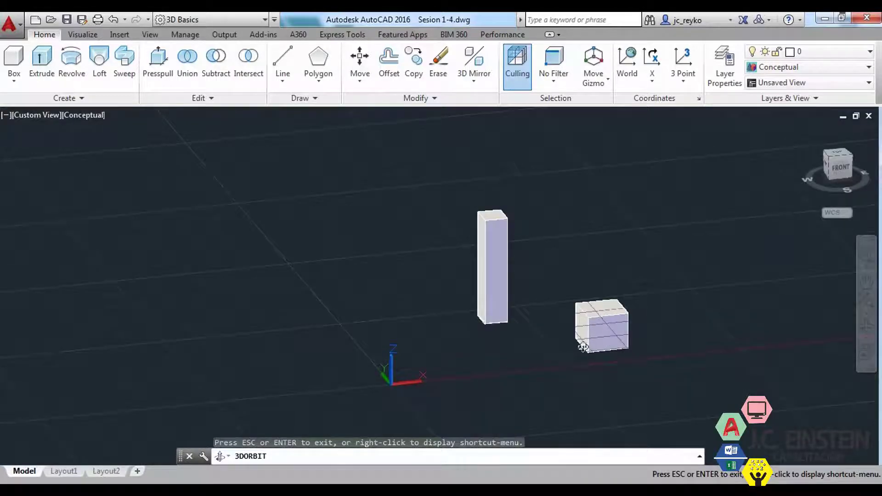
{"action": "mouse_move", "coordinate": [486, 329]}
{"action": "left_mouse_down"}
{"action": "mouse_move", "coordinate": [541, 334]}
{"action": "mouse_move", "coordinate": [505, 207]}
{"action": "left_mouse_up"}
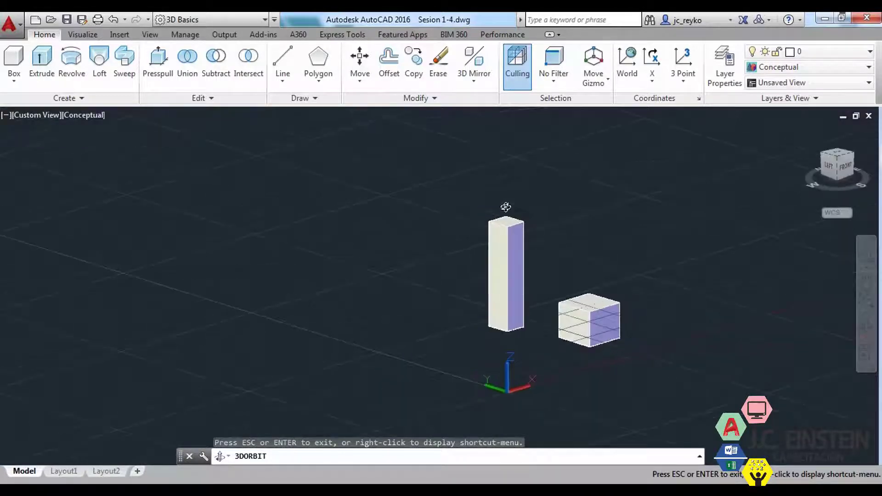
{"action": "mouse_move", "coordinate": [534, 289]}
{"action": "left_mouse_down"}
{"action": "mouse_move", "coordinate": [588, 285]}
{"action": "mouse_move", "coordinate": [571, 257]}
{"action": "mouse_move", "coordinate": [540, 263]}
{"action": "mouse_move", "coordinate": [512, 309]}
{"action": "mouse_move", "coordinate": [525, 359]}
{"action": "mouse_move", "coordinate": [617, 331]}
{"action": "left_mouse_up"}
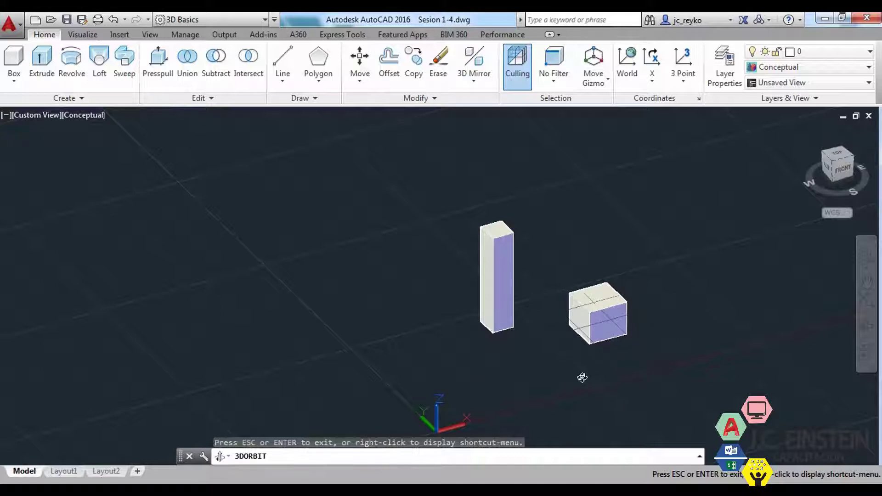
{"action": "mouse_move", "coordinate": [582, 377]}
{"action": "left_mouse_down"}
{"action": "mouse_move", "coordinate": [584, 350]}
{"action": "mouse_move", "coordinate": [553, 277]}
{"action": "mouse_move", "coordinate": [532, 340]}
{"action": "left_mouse_up"}
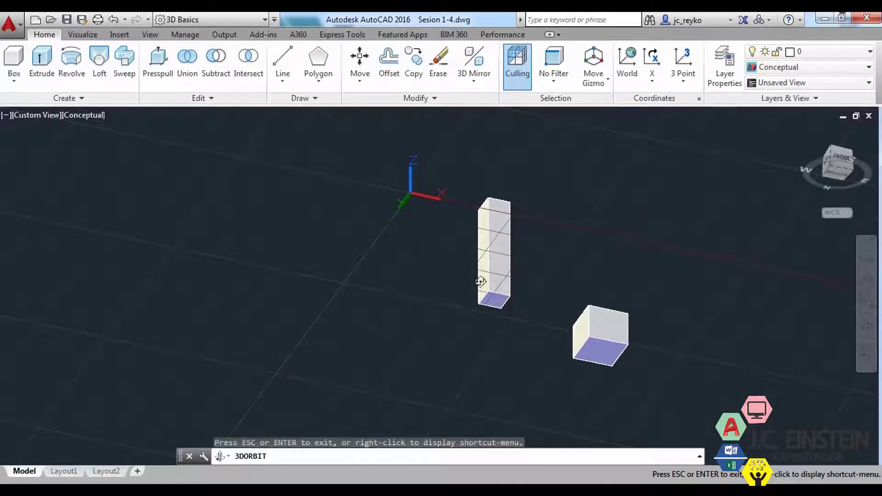
{"action": "mouse_move", "coordinate": [496, 218]}
{"action": "left_mouse_down"}
{"action": "mouse_move", "coordinate": [509, 412]}
{"action": "mouse_move", "coordinate": [546, 379]}
{"action": "left_mouse_up"}
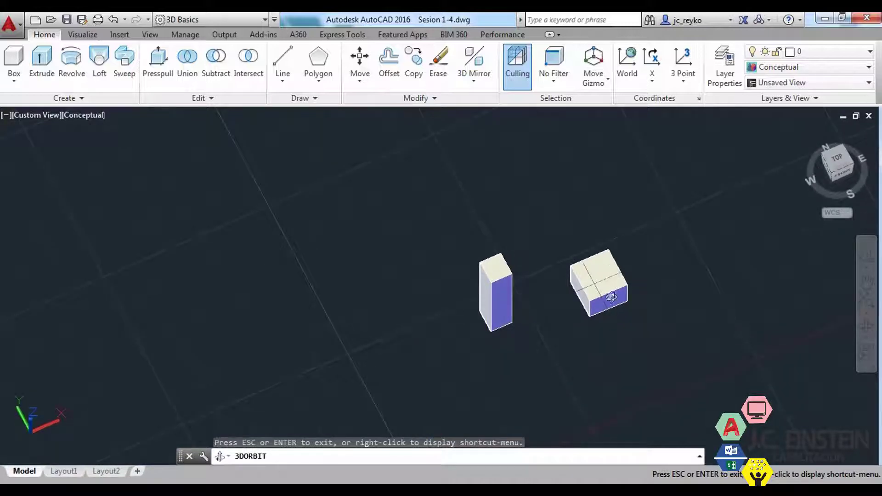
{"action": "mouse_move", "coordinate": [601, 320]}
{"action": "left_mouse_down"}
{"action": "mouse_move", "coordinate": [592, 335]}
{"action": "mouse_move", "coordinate": [585, 287]}
{"action": "mouse_move", "coordinate": [576, 298]}
{"action": "left_mouse_up"}
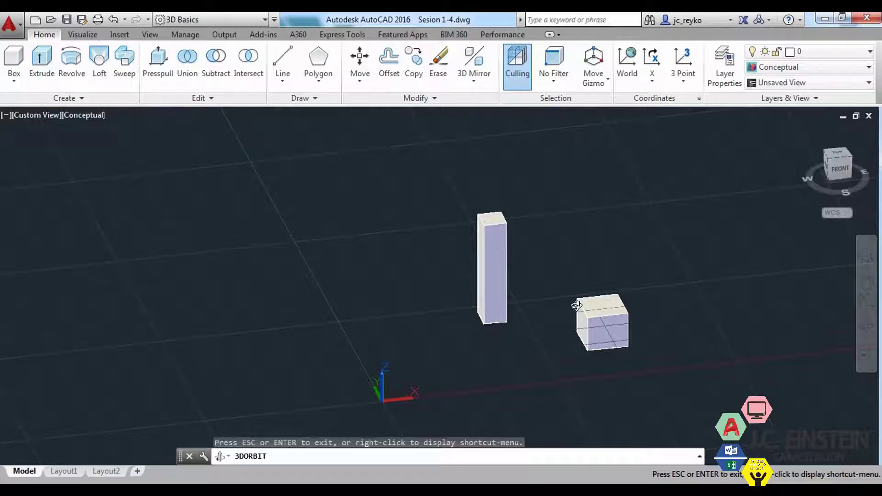
Delete both boxes from the drawing.
{"action": "key", "text": "Escape"}
{"action": "key", "text": "Escape"}
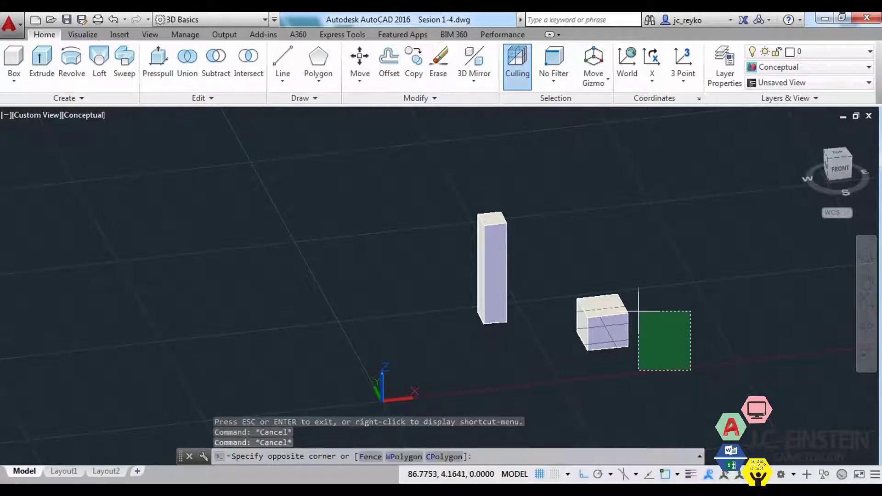
{"action": "left_click_drag", "start_coordinate": [689, 365], "coordinate": [451, 217]}
{"action": "key", "text": "Delete"}
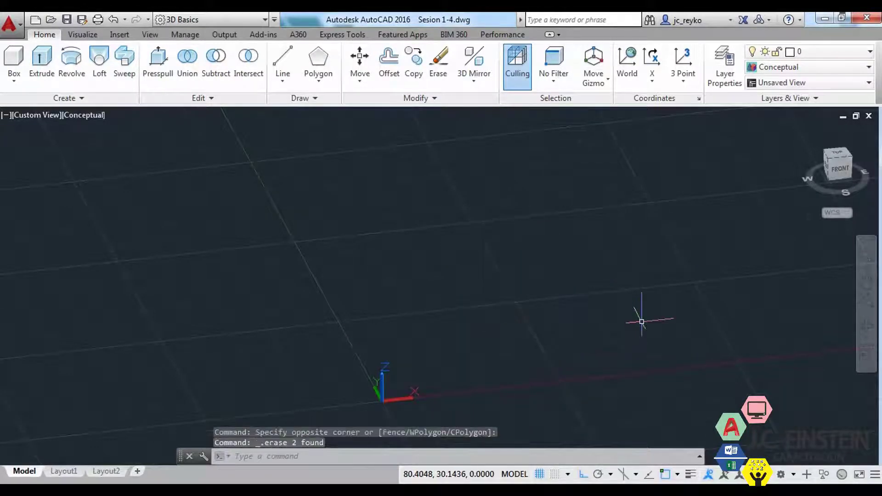
{"action": "type", "text": "PLAN"}
{"action": "key", "text": "Escape"}
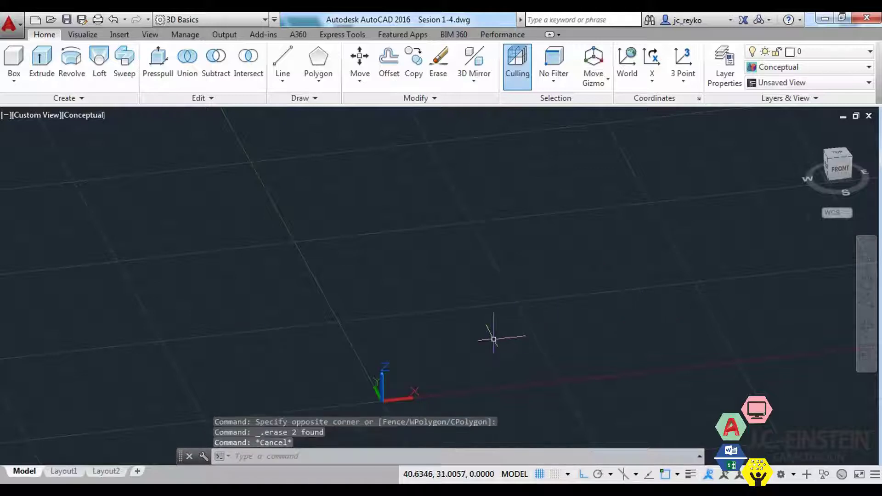
{"action": "middle_click_drag", "start_coordinate": [492, 335], "coordinate": [510, 351], "text": "shift"}
Start a rectangle with the Dimensions option, then cancel it.
{"action": "type", "text": "rec"}
{"action": "key", "text": "Return"}
{"action": "left_click", "coordinate": [507, 305]}
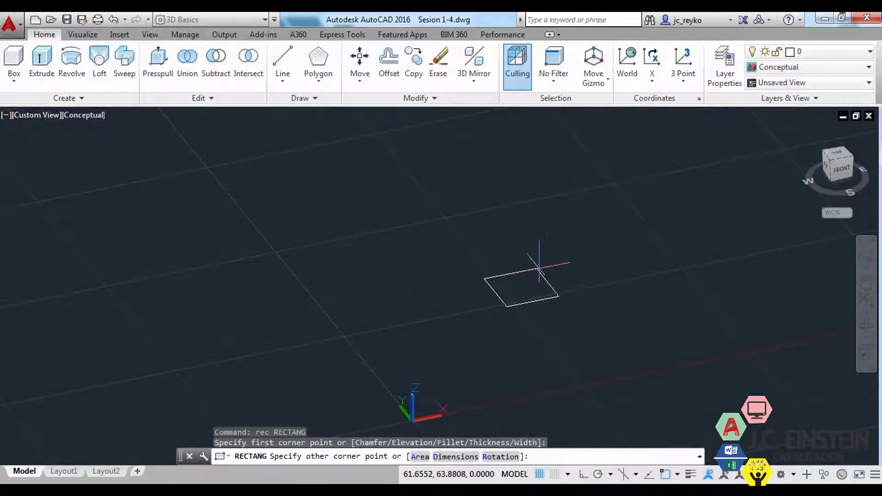
{"action": "scroll", "coordinate": [551, 241], "scroll_direction": "up", "scroll_amount": 3}
{"action": "scroll", "coordinate": [528, 241], "scroll_direction": "down", "scroll_amount": 3}
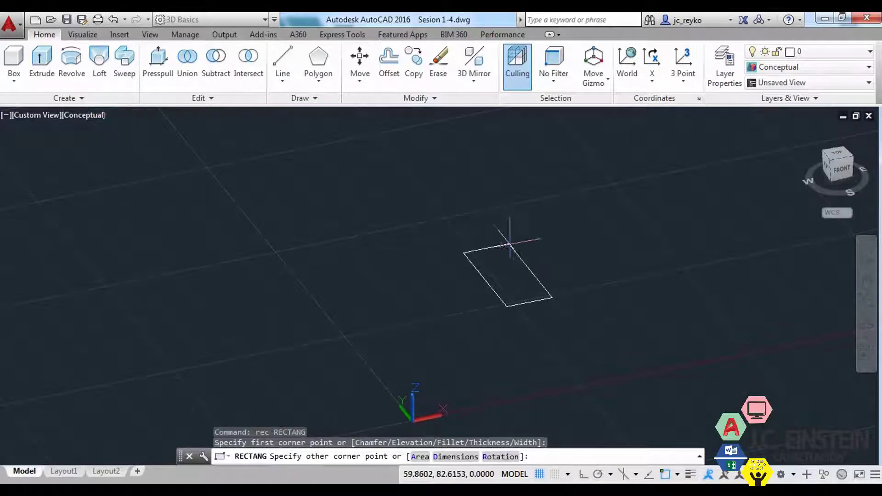
{"action": "type", "text": "d"}
{"action": "key", "text": "Return"}
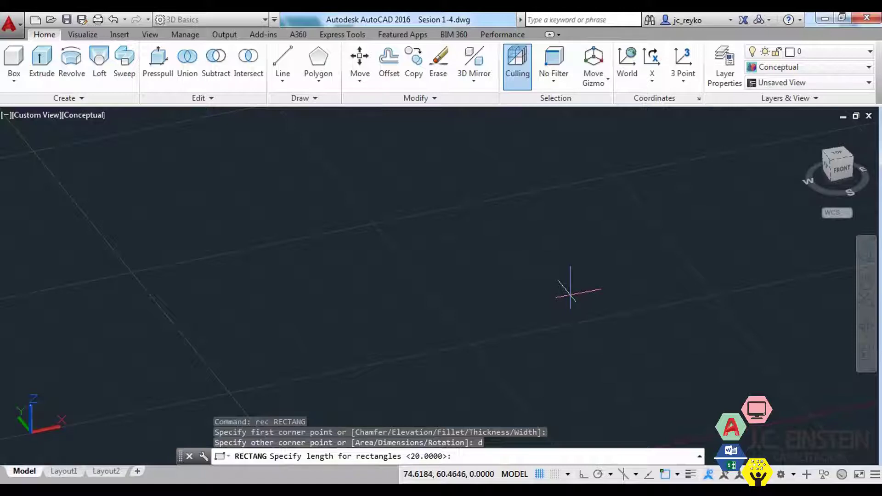
{"action": "key", "text": "Escape"}
Draw a 40 by 20 rectangle on the ground plane using the Dimensions option.
{"action": "type", "text": "rec"}
{"action": "key", "text": "Return"}
{"action": "left_click", "coordinate": [421, 406]}
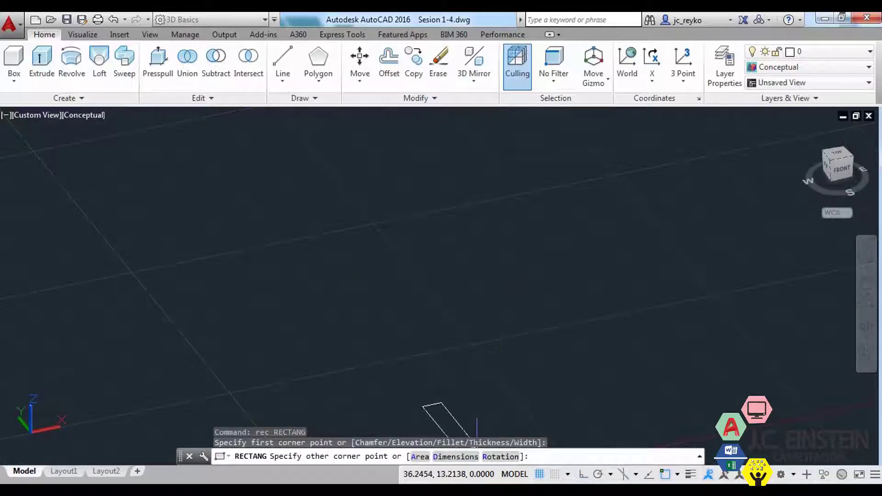
{"action": "type", "text": "d"}
{"action": "key", "text": "Return"}
{"action": "type", "text": "40"}
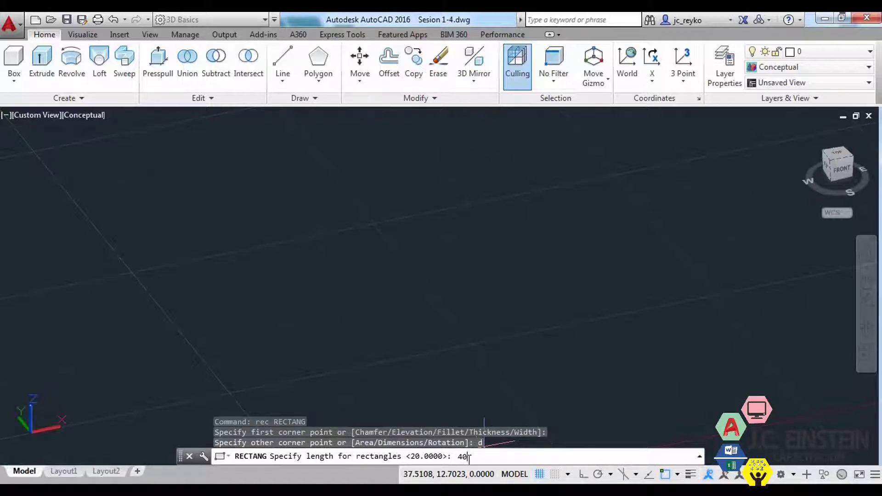
{"action": "key", "text": "Return"}
{"action": "key", "text": "Return"}
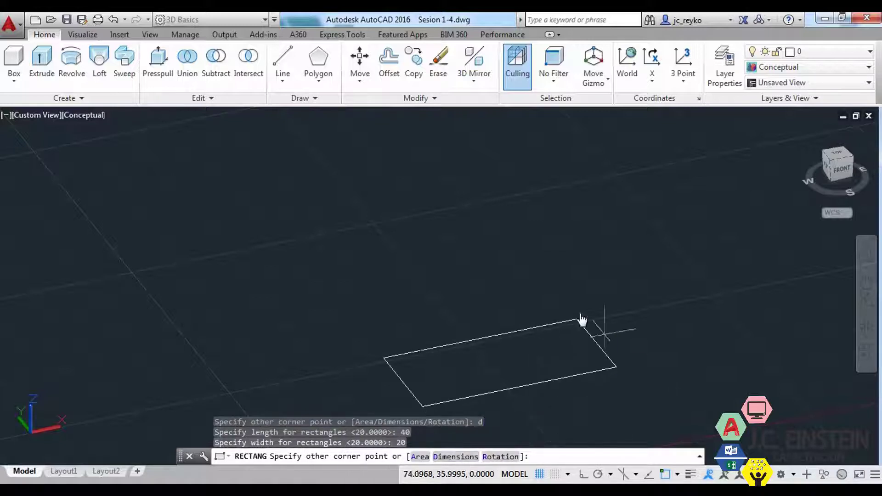
{"action": "left_click", "coordinate": [560, 305]}
{"action": "scroll", "coordinate": [556, 340], "scroll_direction": "up", "scroll_amount": 1}
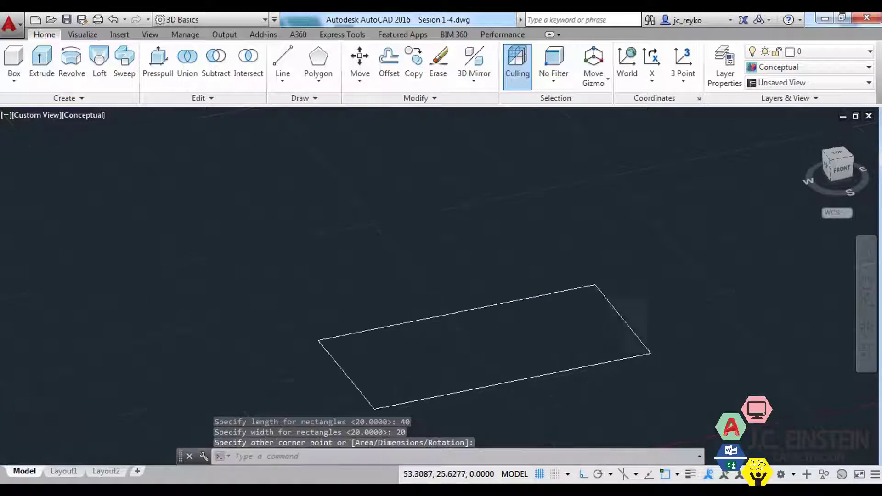
{"action": "scroll", "coordinate": [553, 373], "scroll_direction": "up", "scroll_amount": 2}
{"action": "scroll", "coordinate": [570, 368], "scroll_direction": "down", "scroll_amount": 3}
{"action": "scroll", "coordinate": [511, 289], "scroll_direction": "up", "scroll_amount": 2}
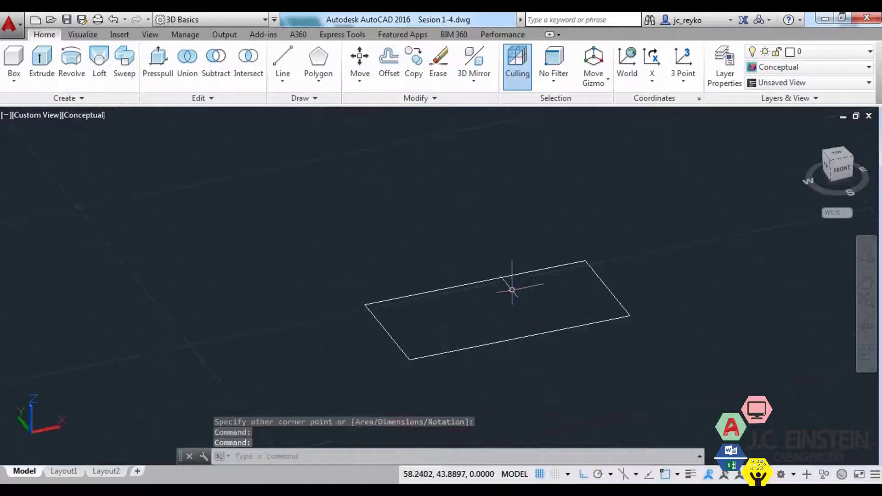
{"action": "left_click", "coordinate": [15, 63]}
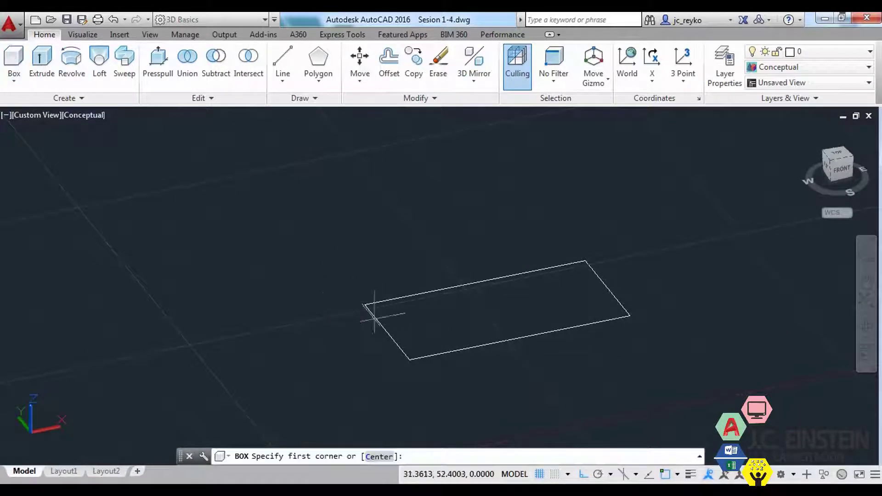
Build a box on the rectangle's opposite corners with a height of 20.
{"action": "left_click", "coordinate": [410, 360]}
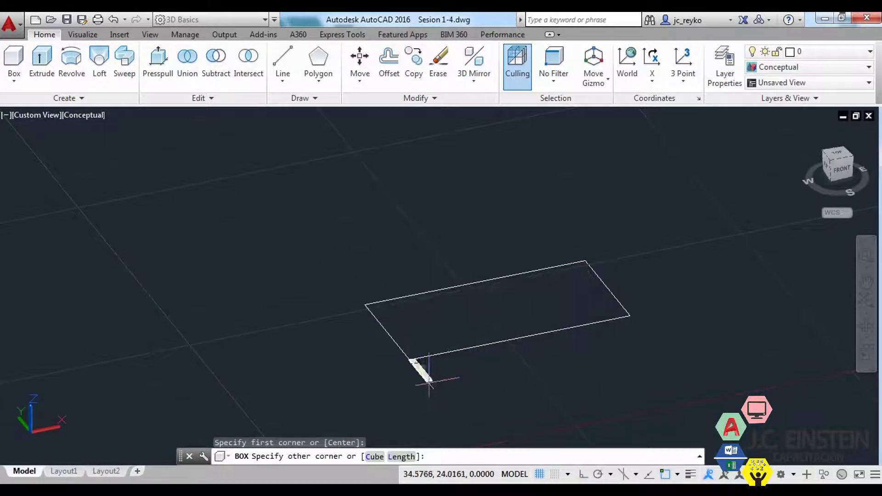
{"action": "left_click", "coordinate": [584, 261]}
{"action": "mouse_move", "coordinate": [666, 195]}
{"action": "middle_mouse_down"}
{"action": "mouse_move", "coordinate": [569, 270]}
{"action": "mouse_move", "coordinate": [582, 211]}
{"action": "middle_mouse_up"}
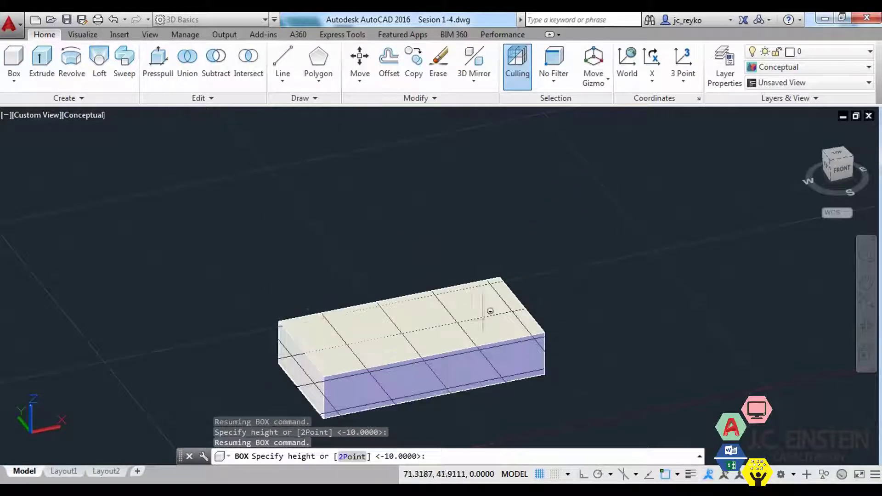
{"action": "middle_click_drag", "start_coordinate": [599, 175], "coordinate": [592, 219]}
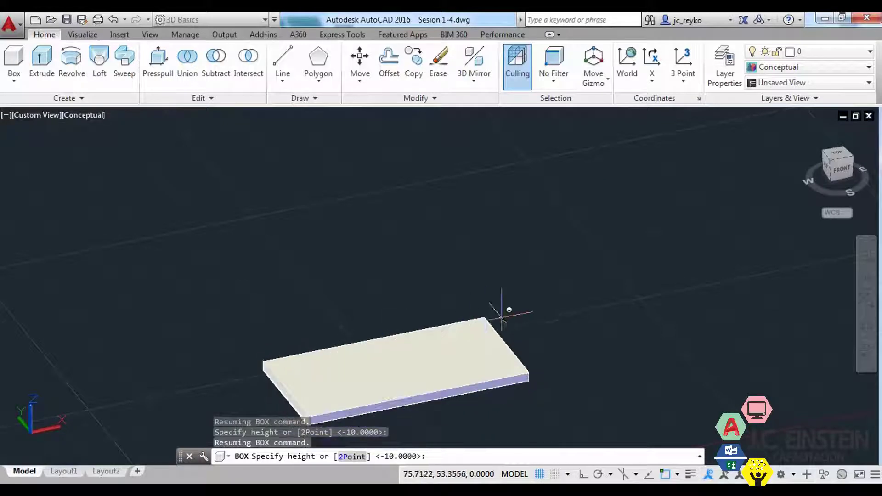
{"action": "middle_click_drag", "start_coordinate": [266, 317], "coordinate": [311, 276]}
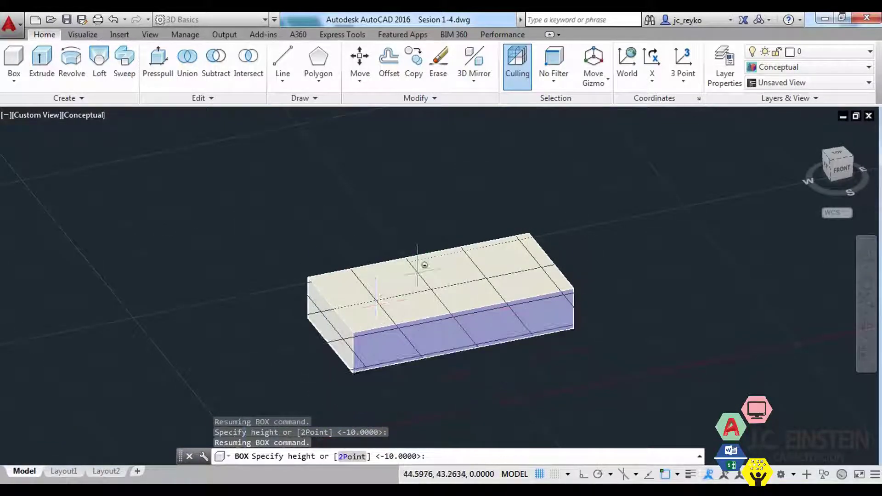
{"action": "middle_click_drag", "start_coordinate": [417, 265], "coordinate": [362, 347]}
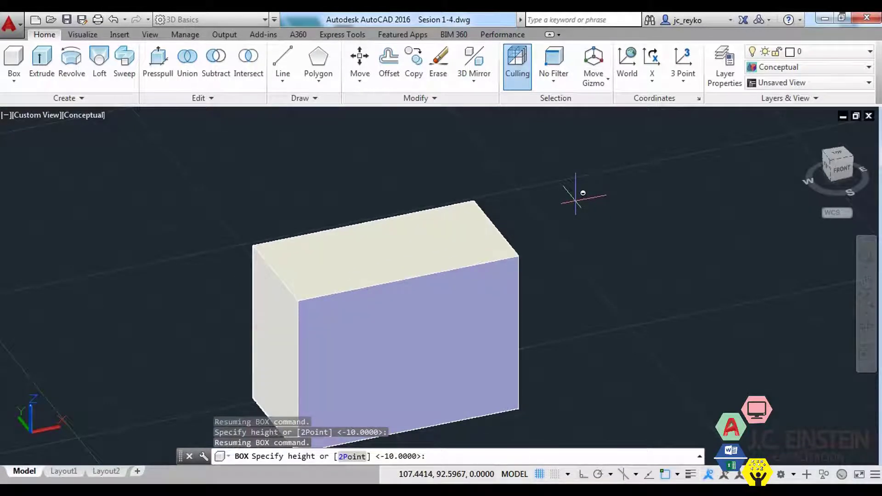
{"action": "type", "text": "20"}
{"action": "key", "text": "Return"}
{"action": "middle_click_drag", "start_coordinate": [570, 299], "coordinate": [643, 244]}
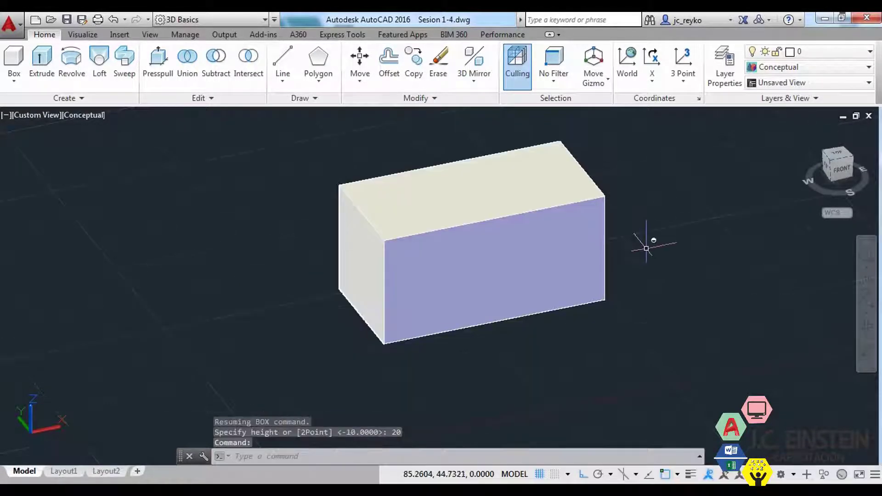
Switch the visual style to X-Ray and select the box.
{"action": "type", "text": "vs"}
{"action": "key", "text": "Return"}
{"action": "type", "text": "x"}
{"action": "key", "text": "Return"}
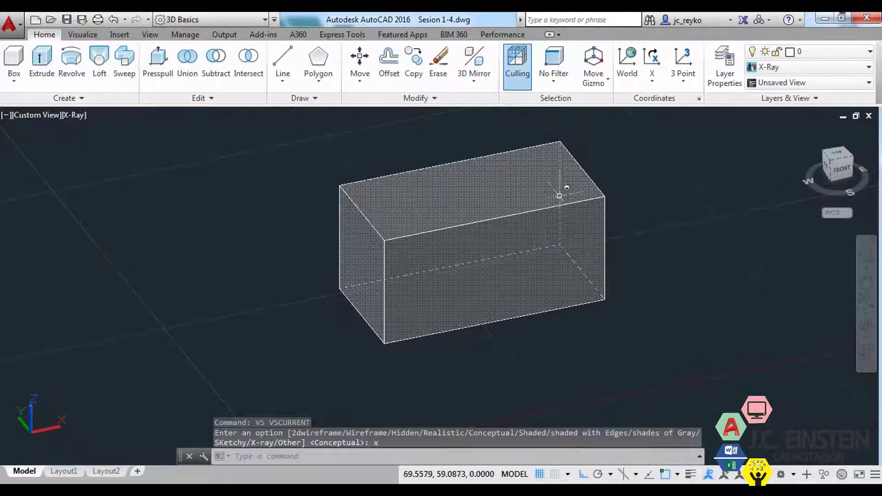
{"action": "middle_click_drag", "start_coordinate": [577, 254], "coordinate": [544, 290]}
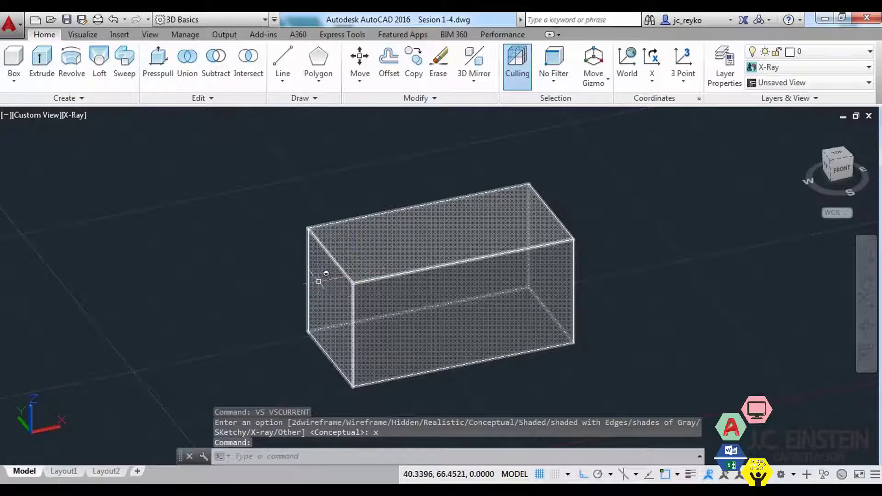
{"action": "left_click", "coordinate": [562, 325]}
Move the box with M from a base point to a spot above the rectangle.
{"action": "middle_click_drag", "start_coordinate": [524, 417], "coordinate": [558, 355]}
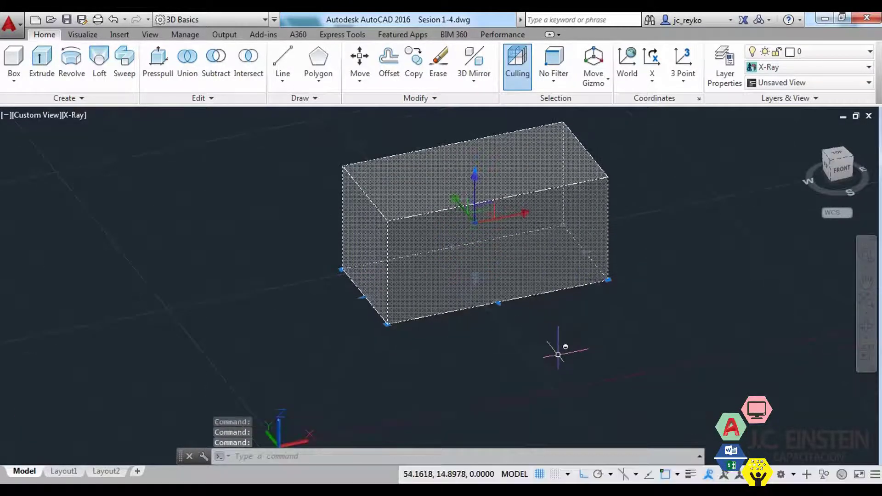
{"action": "type", "text": "m"}
{"action": "key", "text": "Return"}
{"action": "left_click", "coordinate": [730, 390]}
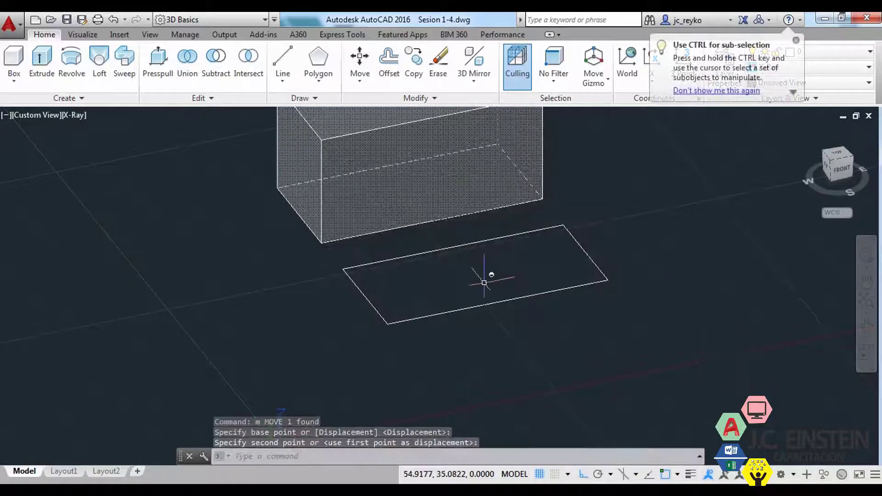
{"action": "left_click", "coordinate": [485, 282]}
{"action": "middle_click_drag", "start_coordinate": [489, 263], "coordinate": [519, 323]}
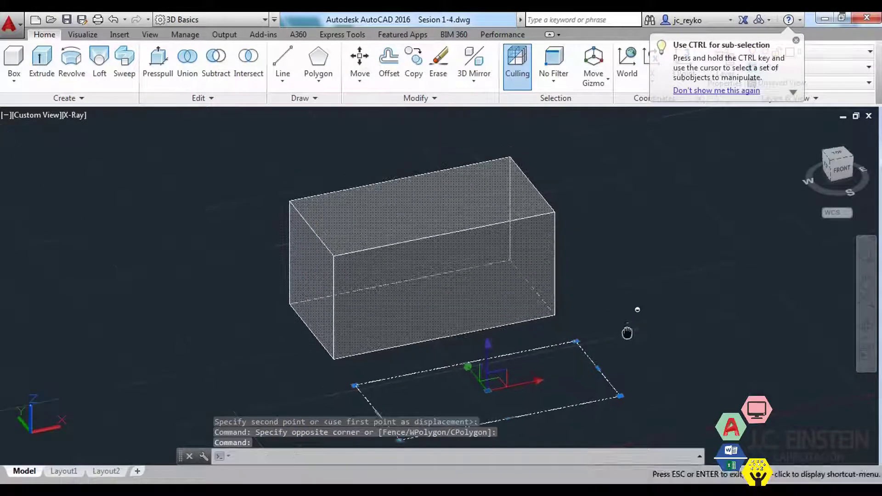
{"action": "middle_click_drag", "start_coordinate": [632, 296], "coordinate": [646, 258], "text": "shift"}
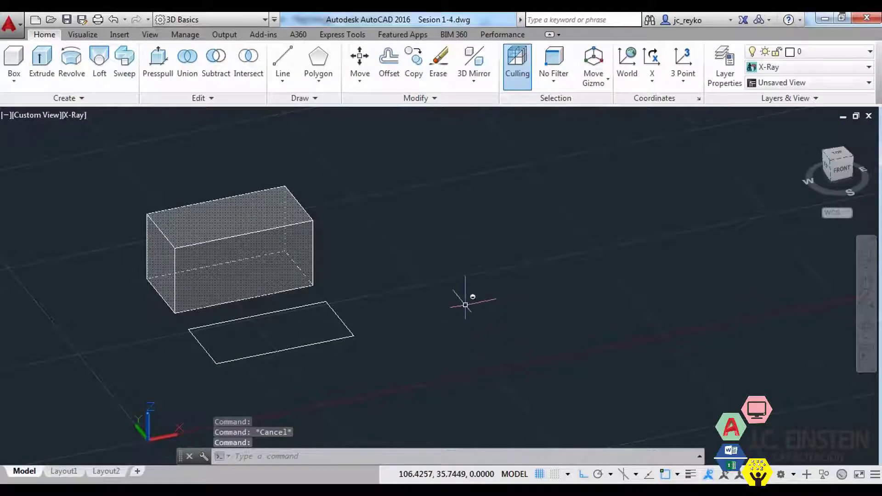
{"action": "middle_click_drag", "start_coordinate": [478, 279], "coordinate": [434, 309]}
{"action": "type", "text": "cuy"}
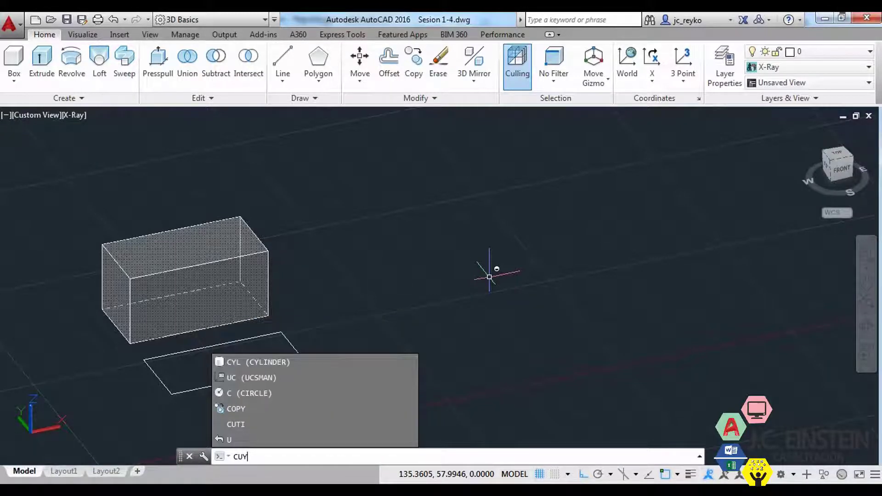
Draw a cylinder in open space with diameter 20 and height 20.
{"action": "key", "text": "BackSpace"}
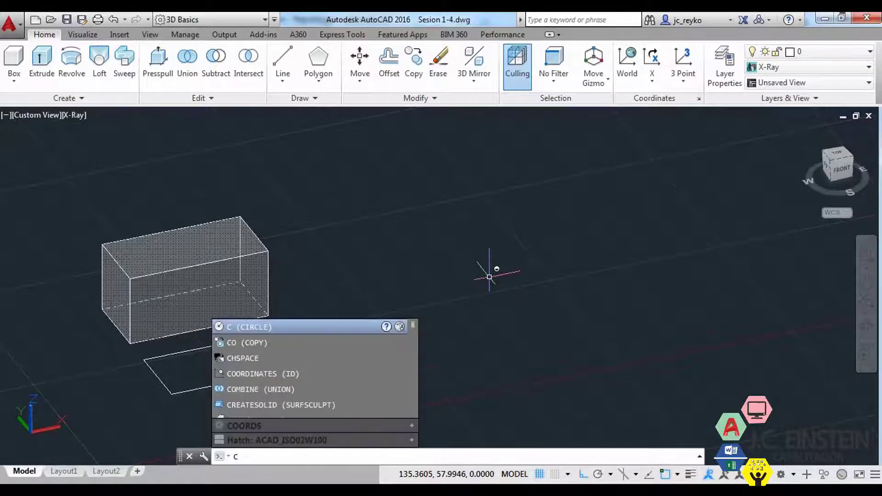
{"action": "type", "text": "YL"}
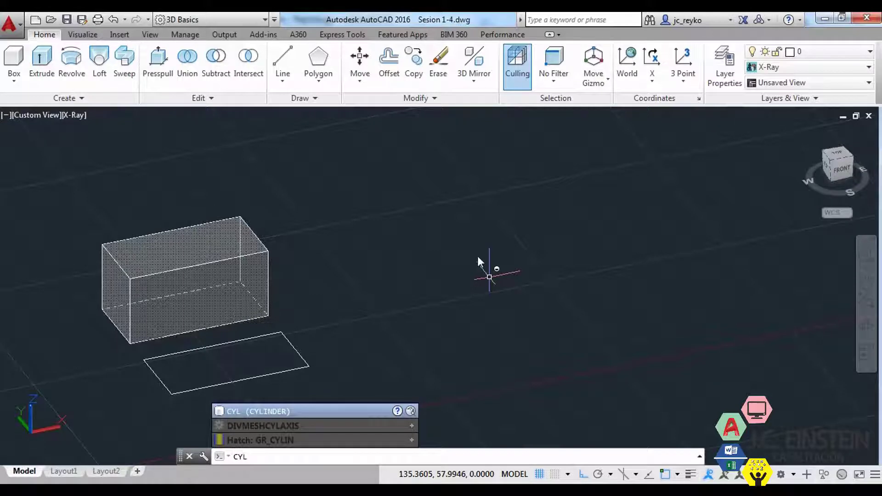
{"action": "key", "text": "Return"}
{"action": "middle_click_drag", "start_coordinate": [579, 258], "coordinate": [473, 289]}
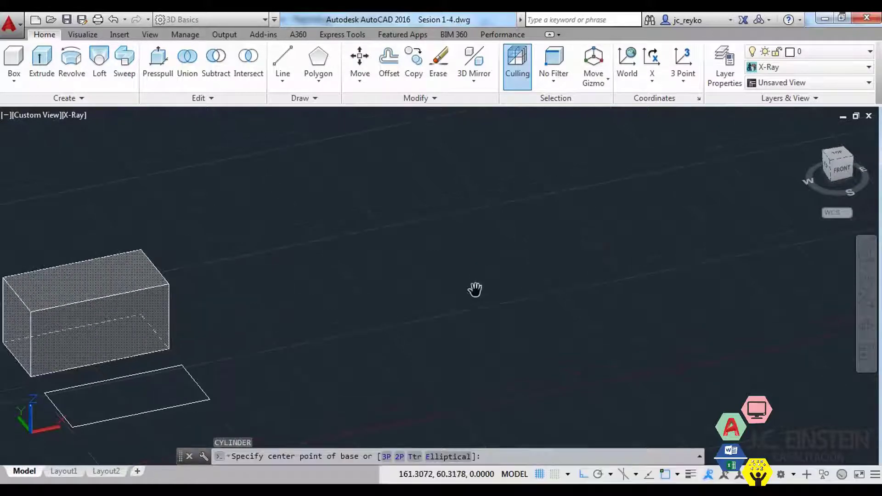
{"action": "middle_click_drag", "start_coordinate": [525, 236], "coordinate": [452, 250]}
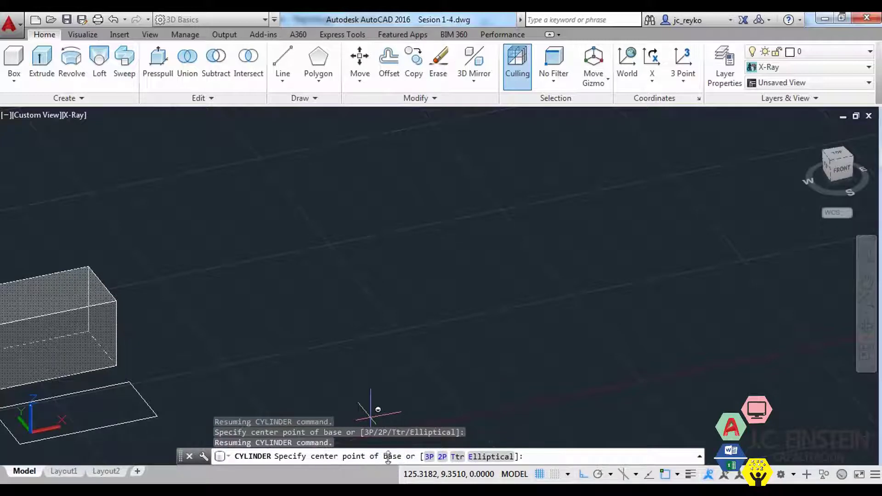
{"action": "left_click", "coordinate": [454, 271]}
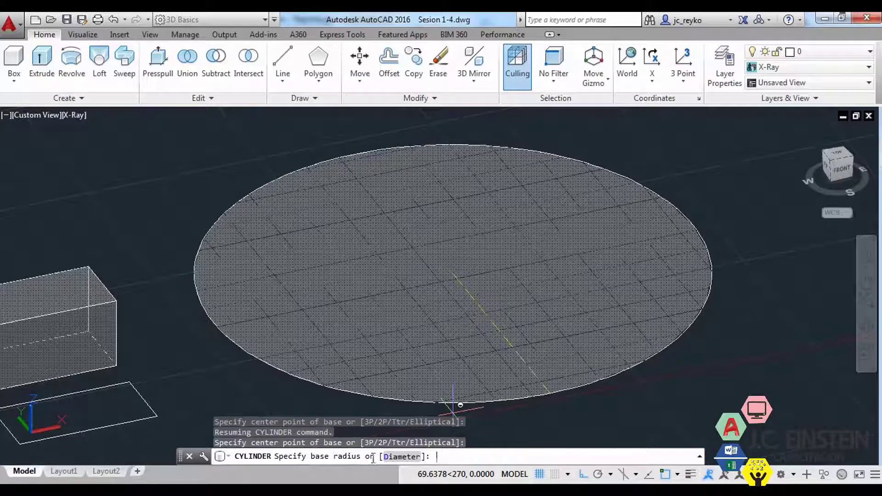
{"action": "left_click", "coordinate": [398, 457]}
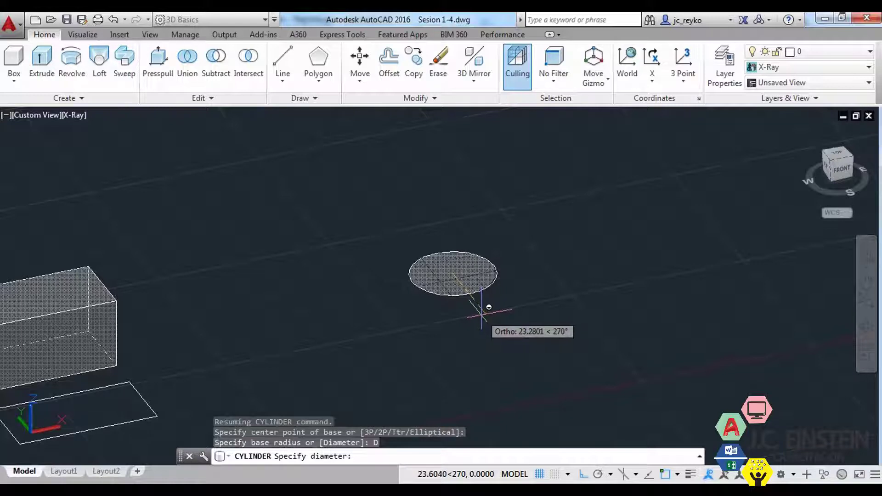
{"action": "type", "text": "20"}
{"action": "key", "text": "Return"}
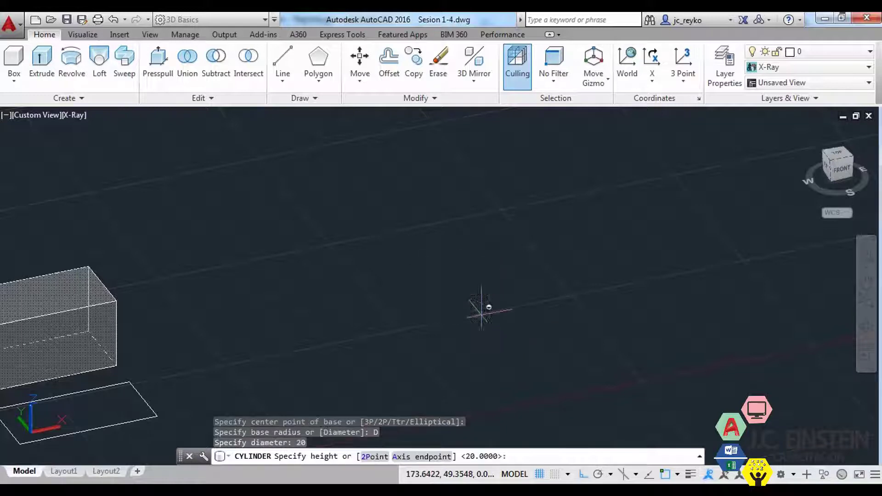
{"action": "middle_click_drag", "start_coordinate": [512, 273], "coordinate": [489, 339]}
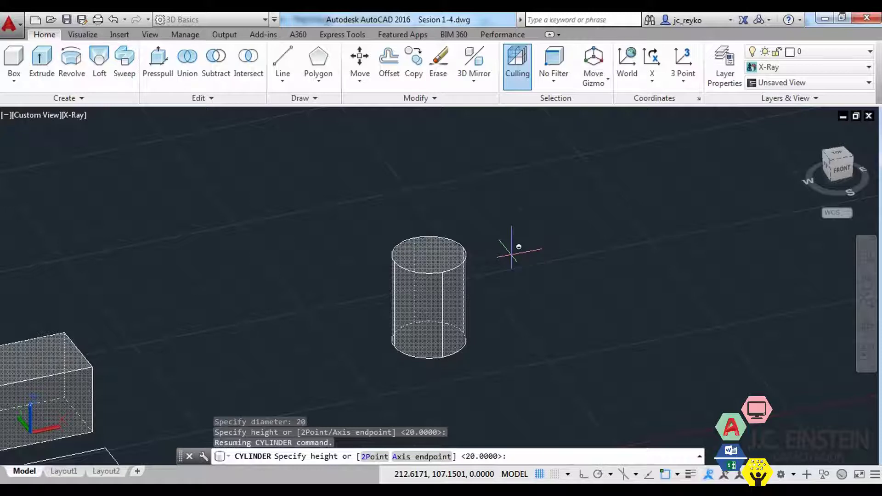
{"action": "type", "text": "20"}
{"action": "key", "text": "Return"}
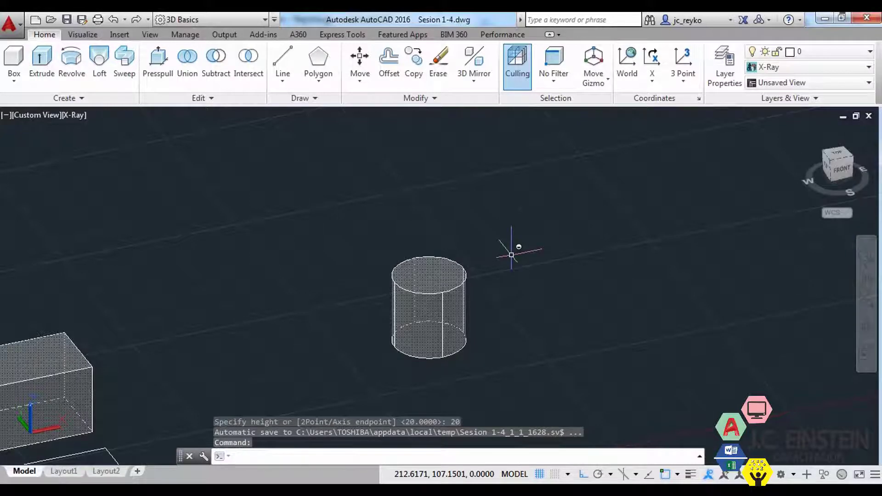
{"action": "middle_click_drag", "start_coordinate": [415, 334], "coordinate": [306, 314]}
{"action": "middle_click_drag", "start_coordinate": [457, 299], "coordinate": [407, 325]}
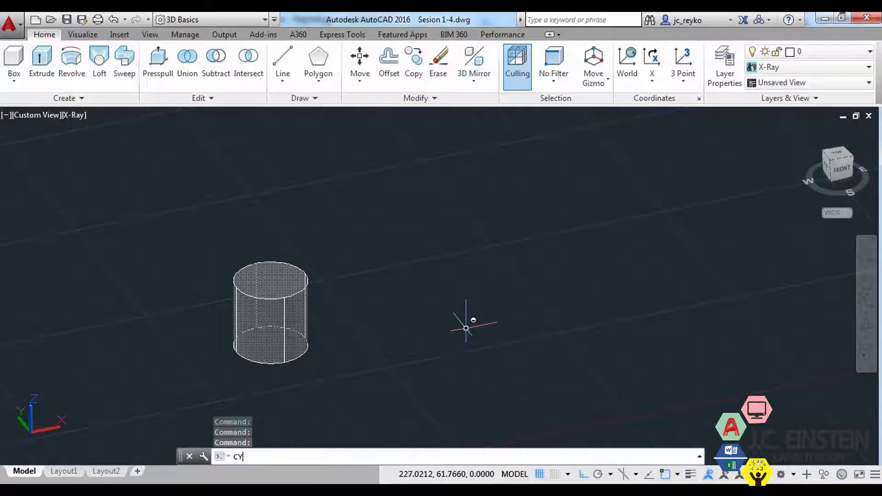
Draw a cylinder with radius 10 and height -15 so it extends downward.
{"action": "type", "text": "yl"}
{"action": "key", "text": "Return"}
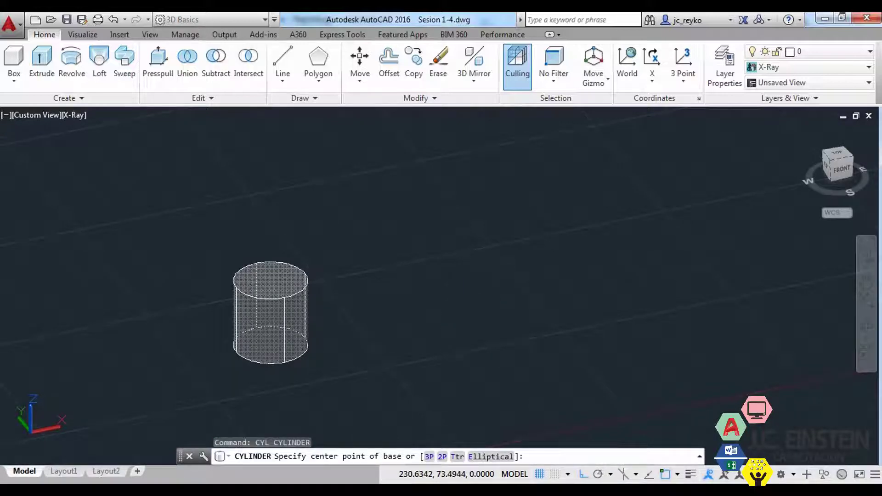
{"action": "left_click", "coordinate": [461, 305]}
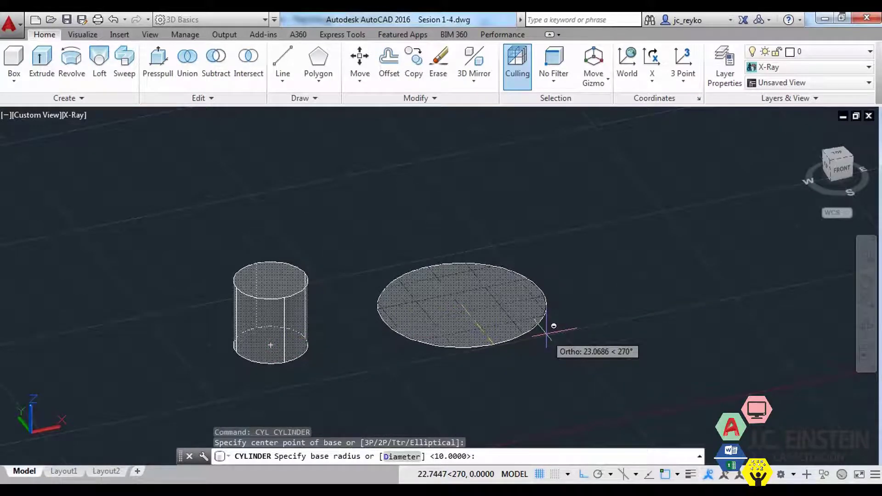
{"action": "key", "text": "Return"}
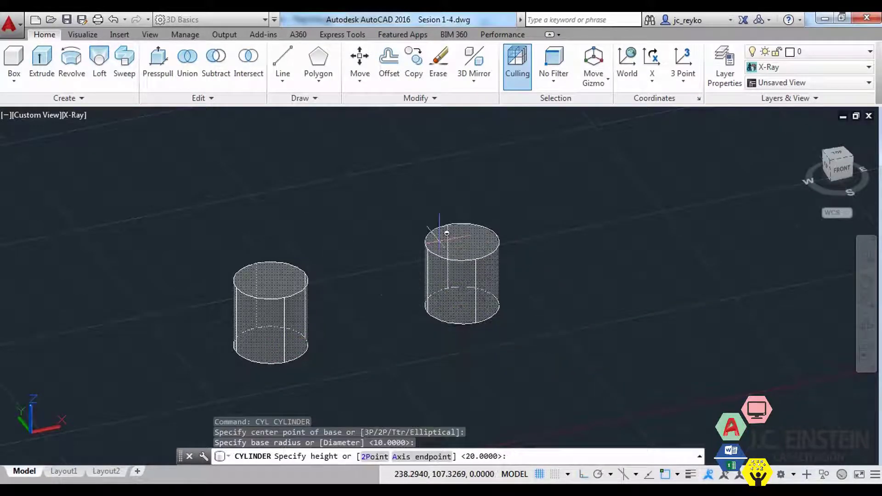
{"action": "scroll", "coordinate": [354, 349], "scroll_direction": "up", "scroll_amount": 2}
{"action": "type", "text": "-15"}
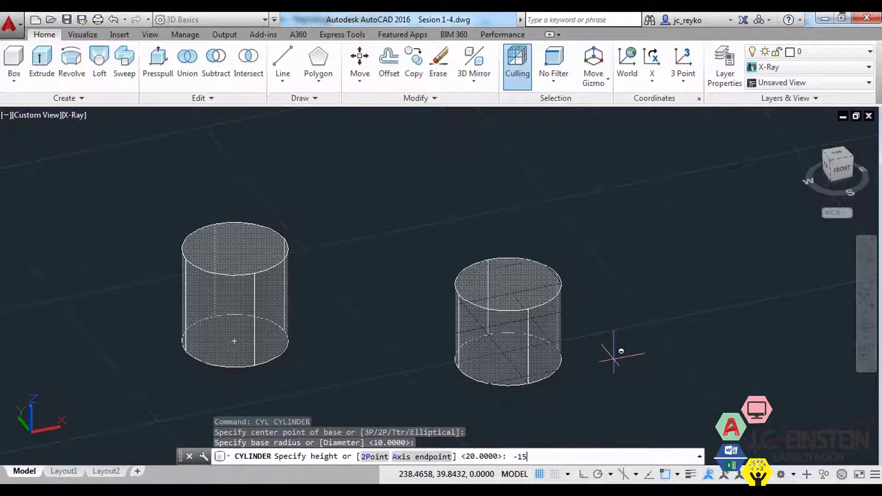
{"action": "key", "text": "Return"}
{"action": "scroll", "coordinate": [626, 325], "scroll_direction": "down", "scroll_amount": 1}
{"action": "scroll", "coordinate": [524, 350], "scroll_direction": "down", "scroll_amount": 4}
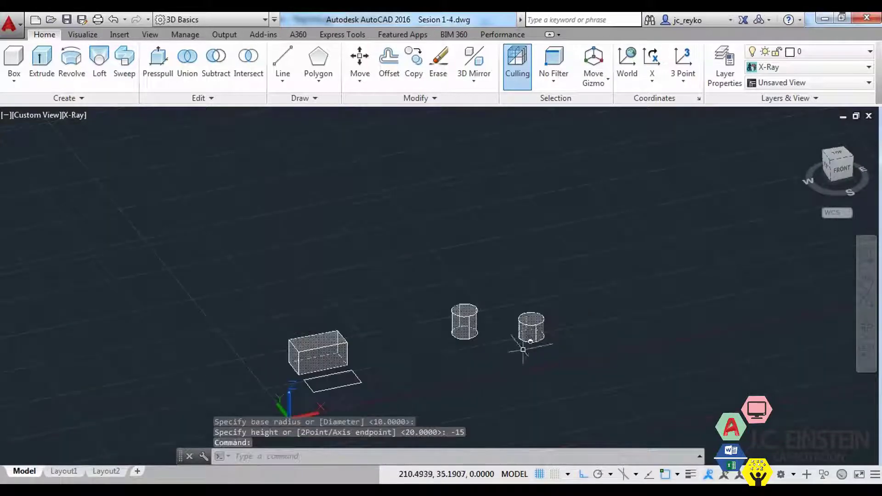
{"action": "scroll", "coordinate": [351, 362], "scroll_direction": "up", "scroll_amount": 3}
Pan and orbit to view the cylinders from higher up.
{"action": "middle_click_drag", "start_coordinate": [351, 363], "coordinate": [230, 400]}
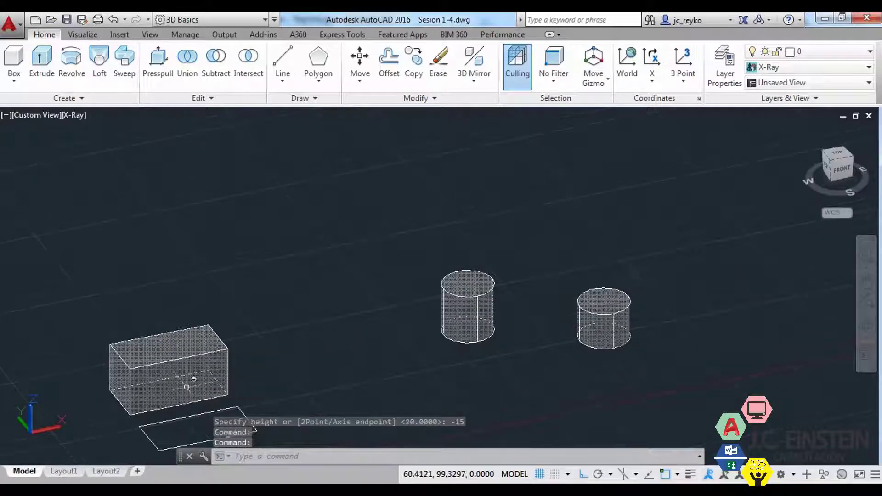
{"action": "mouse_move", "coordinate": [633, 388]}
{"action": "middle_mouse_down", "text": "shift"}
{"action": "mouse_move", "coordinate": [711, 372]}
{"action": "mouse_move", "coordinate": [715, 388]}
{"action": "mouse_move", "coordinate": [459, 388]}
{"action": "middle_mouse_up", "text": "shift"}
{"action": "mouse_move", "coordinate": [292, 388]}
{"action": "middle_mouse_down"}
{"action": "mouse_move", "coordinate": [286, 402]}
{"action": "mouse_move", "coordinate": [388, 308]}
{"action": "middle_mouse_up"}
{"action": "middle_click_drag", "start_coordinate": [437, 349], "coordinate": [451, 366], "text": "shift"}
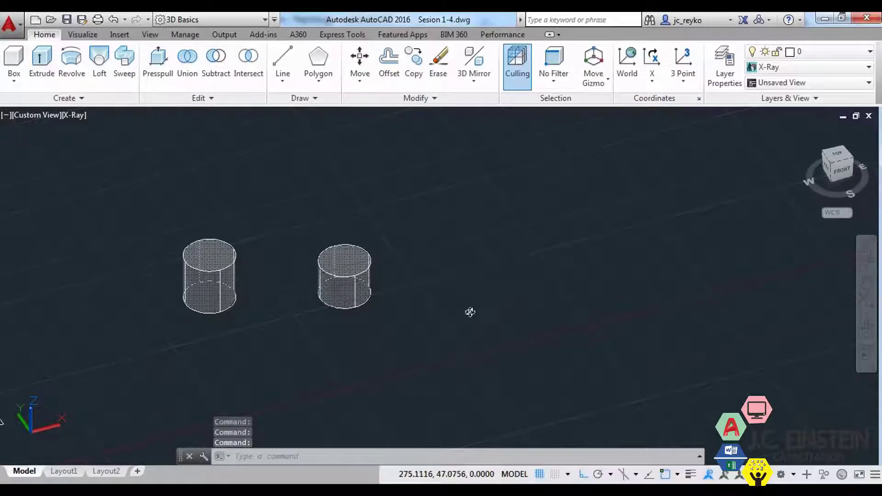
{"action": "mouse_move", "coordinate": [469, 311]}
{"action": "middle_mouse_down", "text": "shift"}
{"action": "mouse_move", "coordinate": [443, 315]}
{"action": "mouse_move", "coordinate": [441, 300]}
{"action": "mouse_move", "coordinate": [441, 324]}
{"action": "middle_mouse_up", "text": "shift"}
Draw a 3P cylinder through three picked base points, 10 units tall.
{"action": "type", "text": "cyl"}
{"action": "key", "text": "Return"}
{"action": "scroll", "coordinate": [434, 330], "scroll_direction": "up", "scroll_amount": 2}
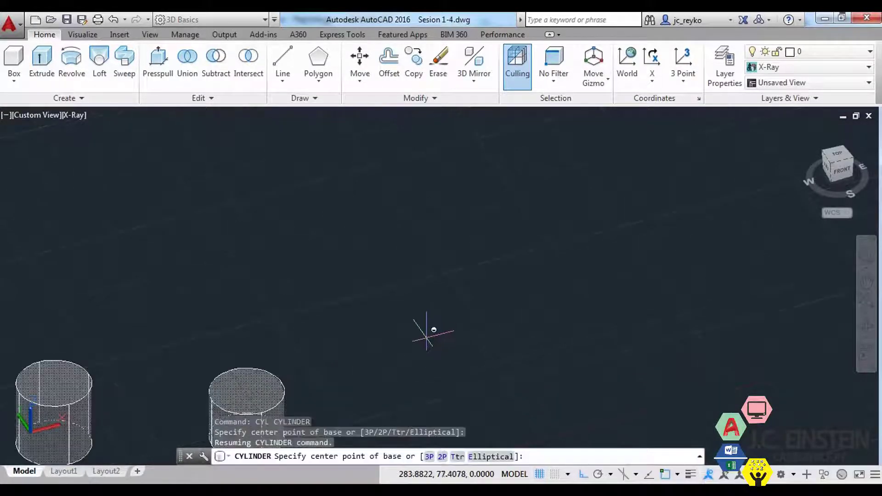
{"action": "left_click", "coordinate": [432, 456]}
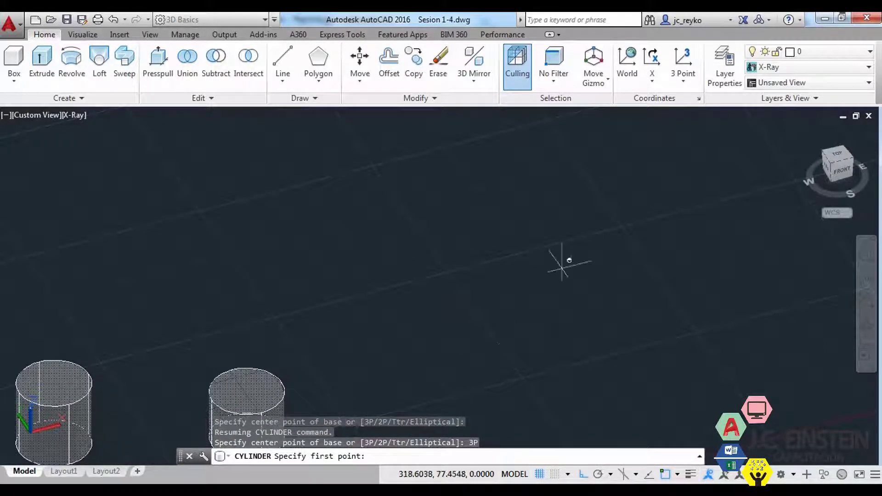
{"action": "left_click", "coordinate": [542, 212]}
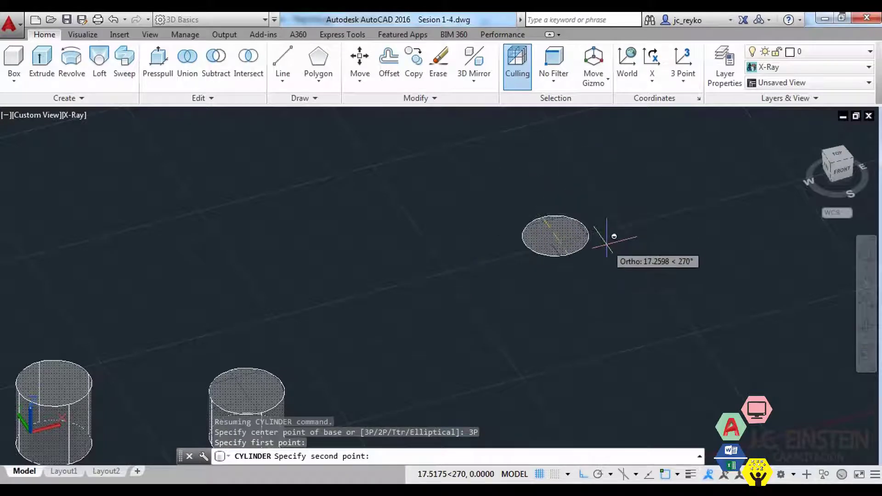
{"action": "key", "text": "F8"}
{"action": "middle_click_drag", "start_coordinate": [594, 169], "coordinate": [509, 235]}
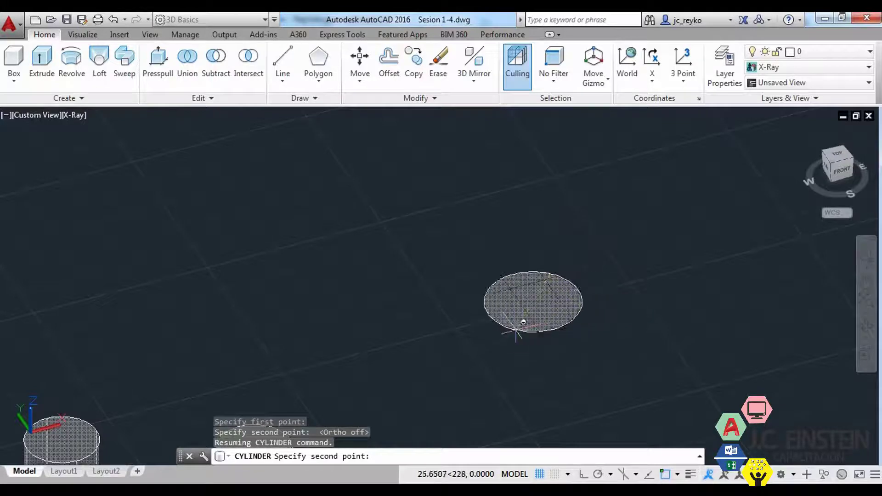
{"action": "left_click", "coordinate": [493, 292]}
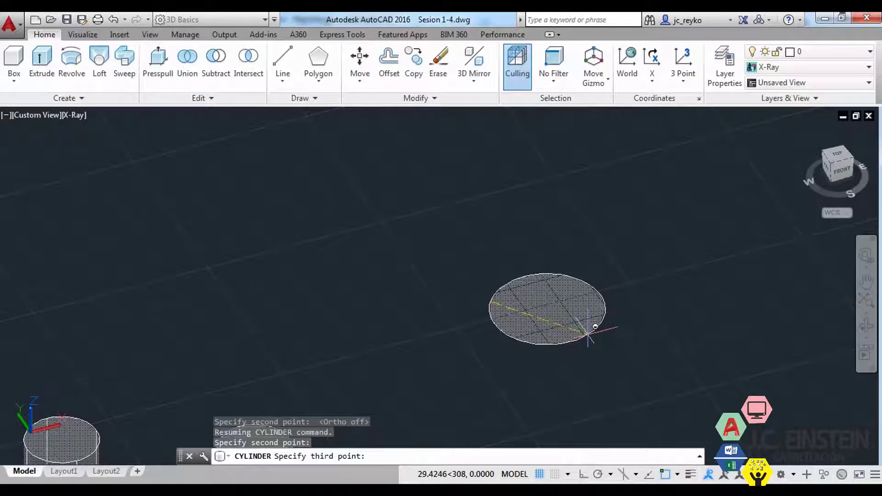
{"action": "left_click", "coordinate": [587, 331]}
{"action": "type", "text": "10"}
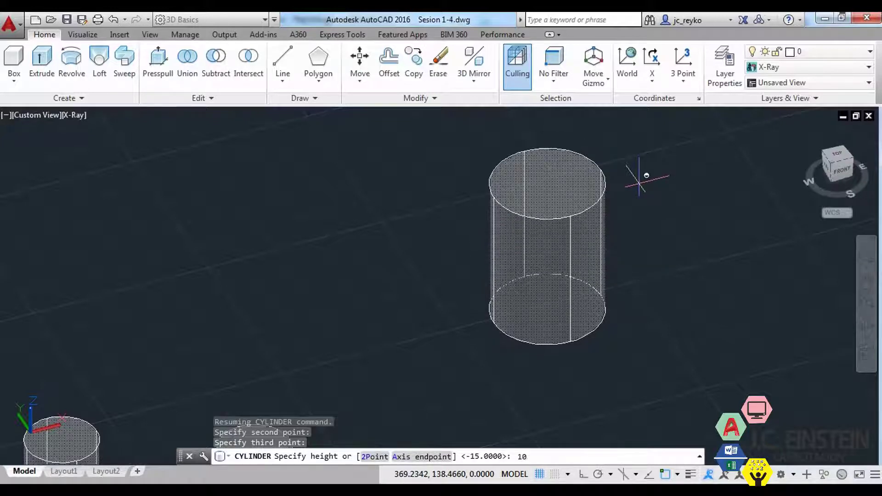
{"action": "key", "text": "Return"}
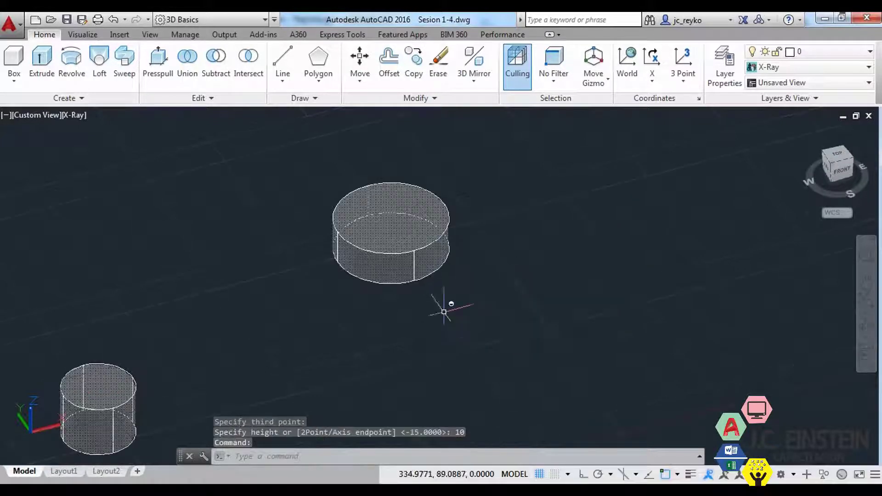
{"action": "scroll", "coordinate": [445, 305], "scroll_direction": "down", "scroll_amount": 3}
{"action": "middle_click_drag", "start_coordinate": [488, 271], "coordinate": [479, 311]}
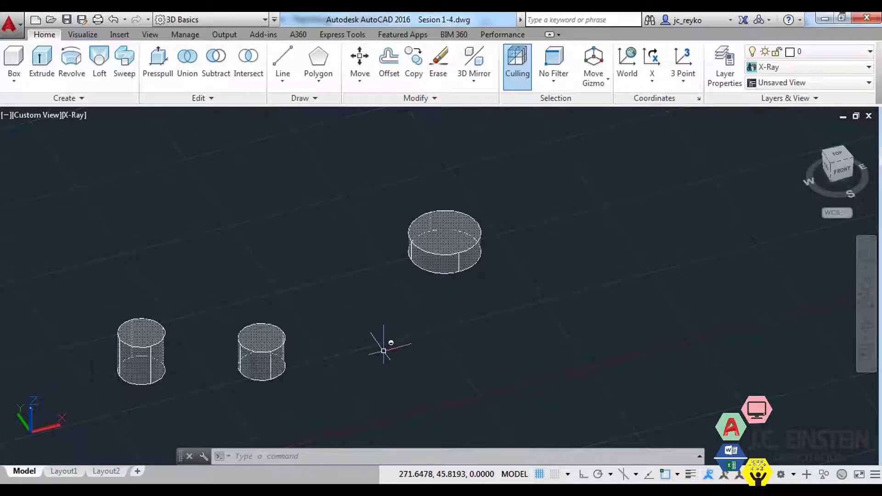
{"action": "middle_click_drag", "start_coordinate": [383, 350], "coordinate": [410, 327]}
{"action": "scroll", "coordinate": [278, 319], "scroll_direction": "up", "scroll_amount": 2}
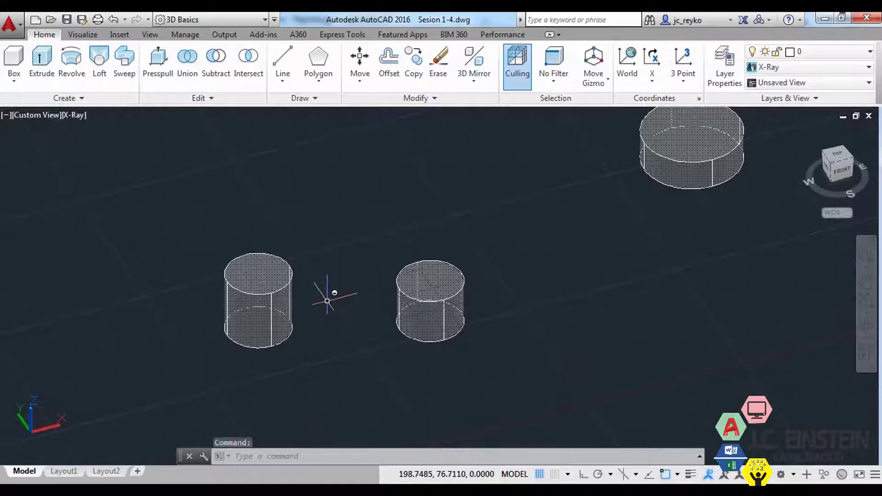
{"action": "middle_click_drag", "start_coordinate": [617, 283], "coordinate": [365, 315]}
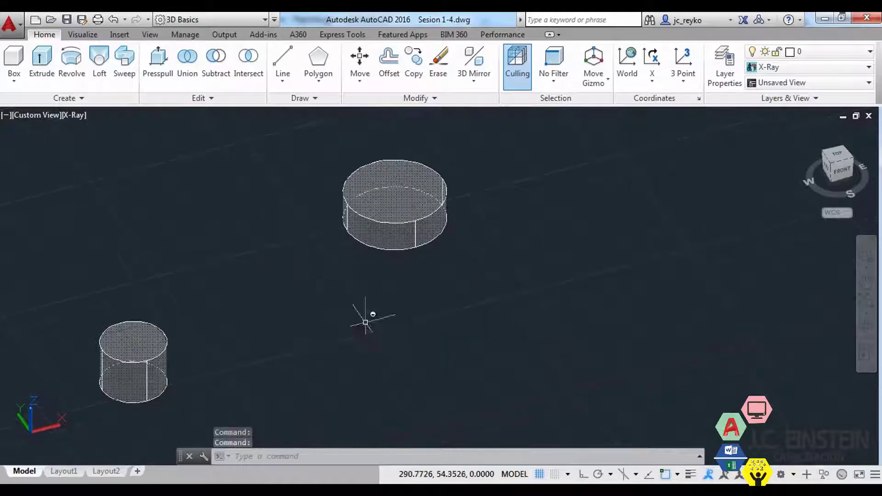
{"action": "middle_click_drag", "start_coordinate": [69, 311], "coordinate": [350, 262]}
{"action": "mouse_move", "coordinate": [567, 306]}
{"action": "middle_mouse_down"}
{"action": "mouse_move", "coordinate": [551, 309]}
{"action": "mouse_move", "coordinate": [553, 326]}
{"action": "middle_mouse_up"}
{"action": "type", "text": "CYL"}
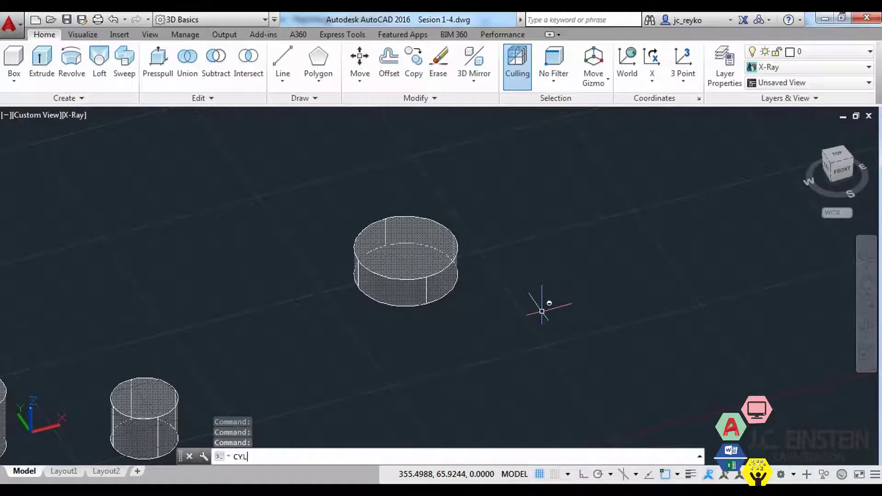
{"action": "key", "text": "Return"}
{"action": "middle_click_drag", "start_coordinate": [542, 323], "coordinate": [411, 436]}
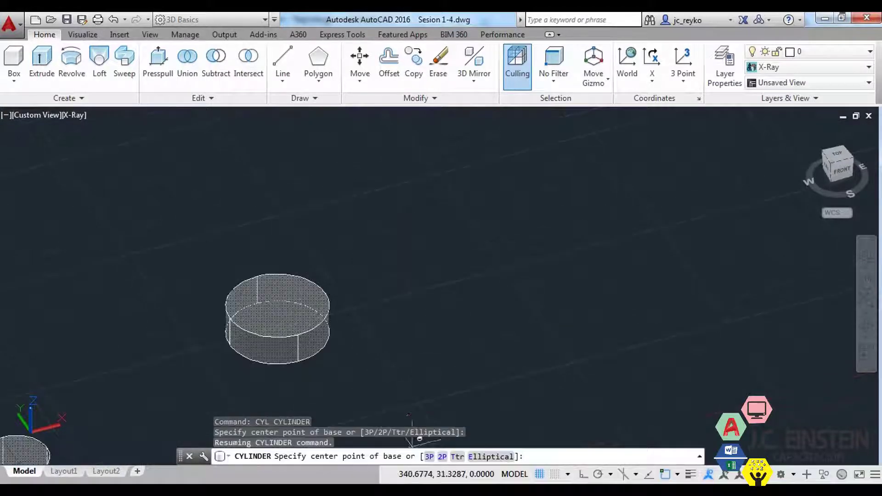
{"action": "left_click", "coordinate": [442, 457]}
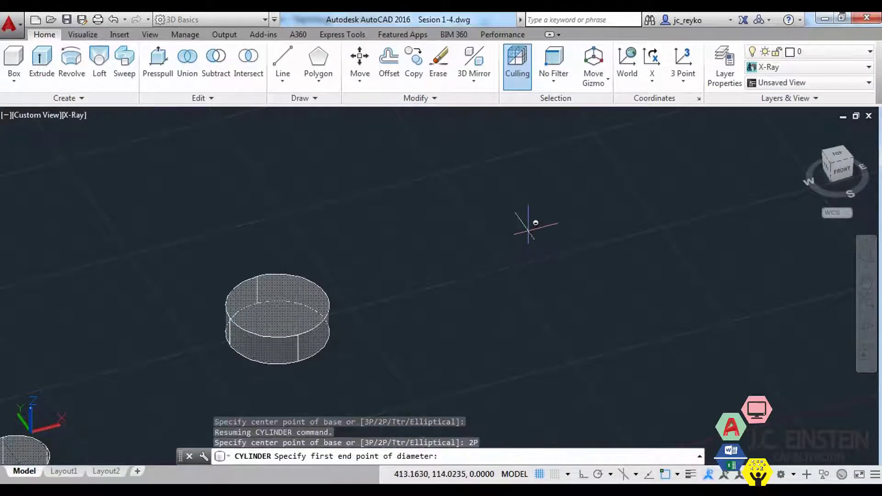
{"action": "left_click", "coordinate": [586, 202]}
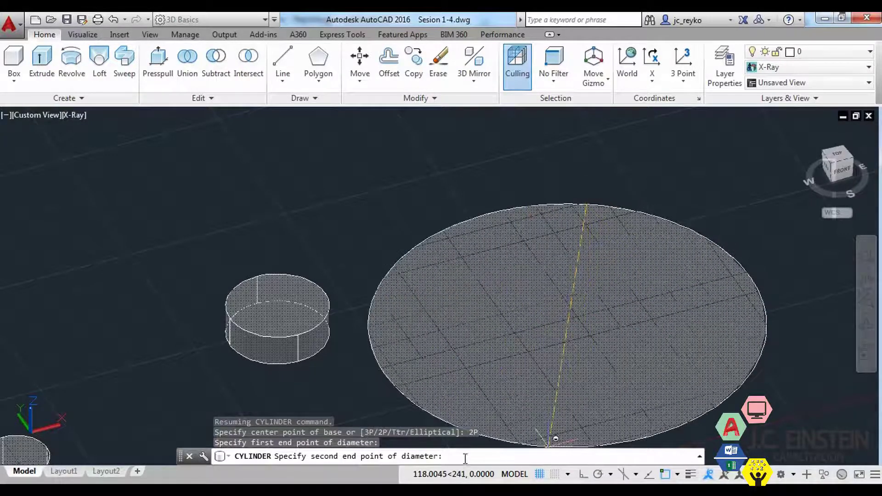
{"action": "scroll", "coordinate": [588, 275], "scroll_direction": "up", "scroll_amount": 2}
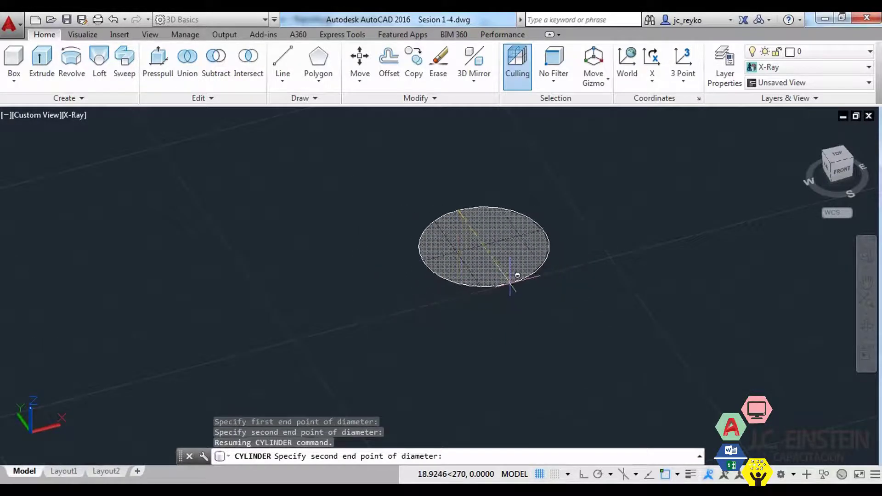
{"action": "key", "text": "Escape"}
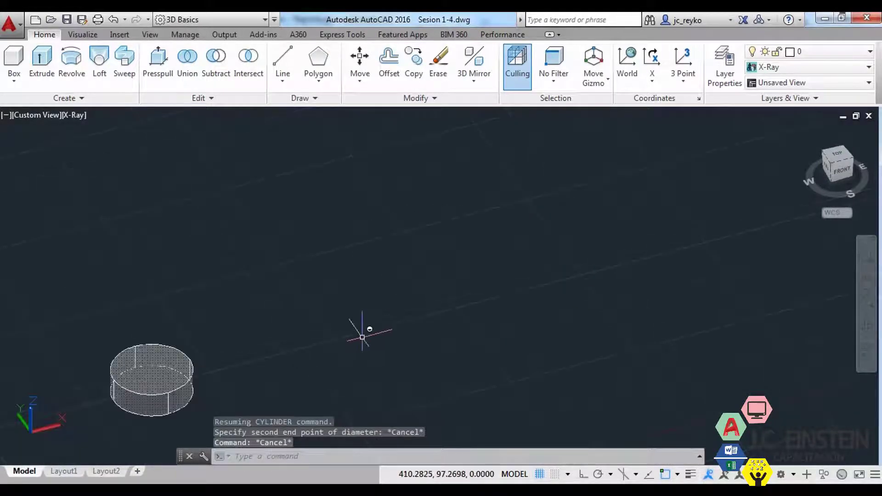
{"action": "type", "text": "REC"}
Draw a flat rectangle on the ground plane.
{"action": "key", "text": "Return"}
{"action": "left_click", "coordinate": [332, 286]}
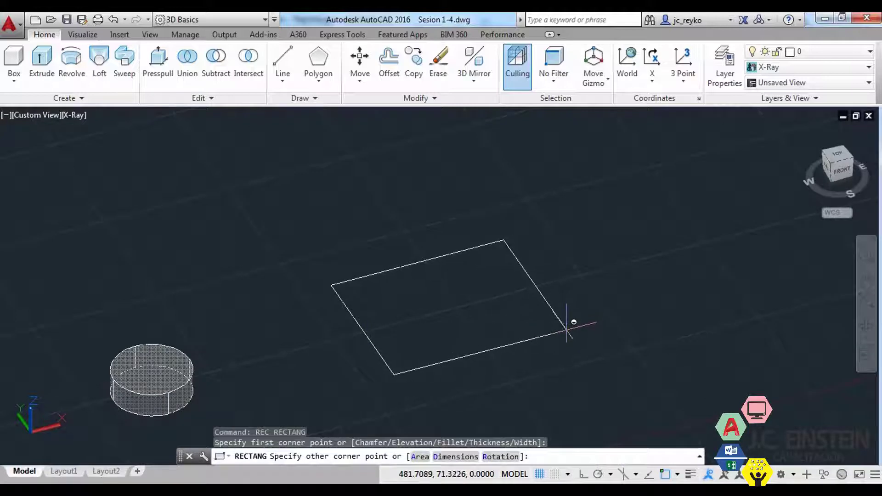
{"action": "key", "text": "Escape"}
{"action": "key", "text": "Escape"}
Limit object snapping to Midpoint only through the OS settings.
{"action": "type", "text": "OS"}
{"action": "key", "text": "Return"}
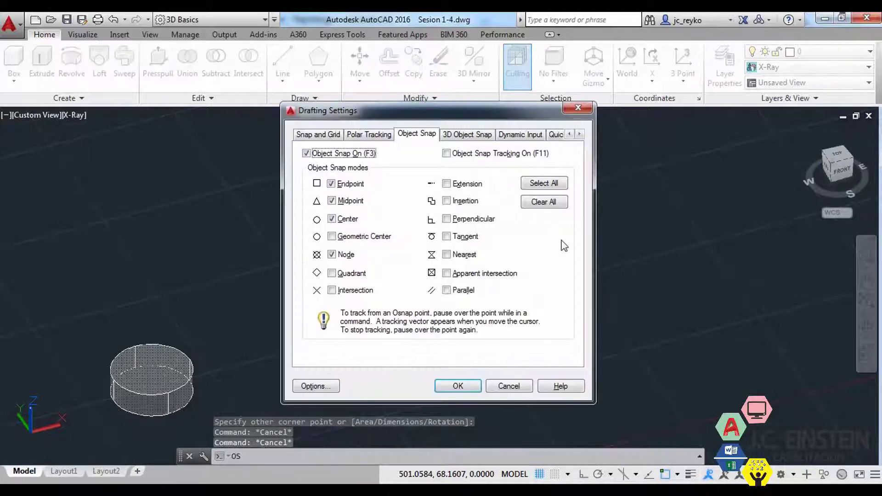
{"action": "left_click", "coordinate": [554, 206]}
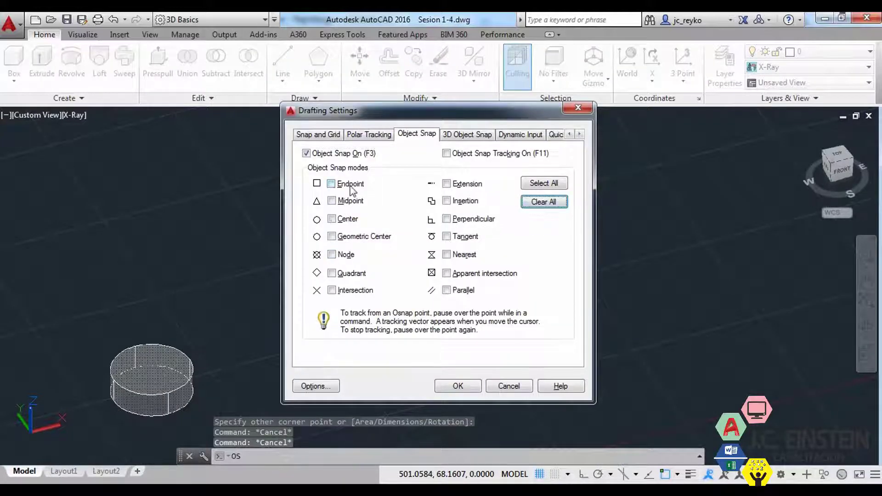
{"action": "left_click", "coordinate": [350, 186]}
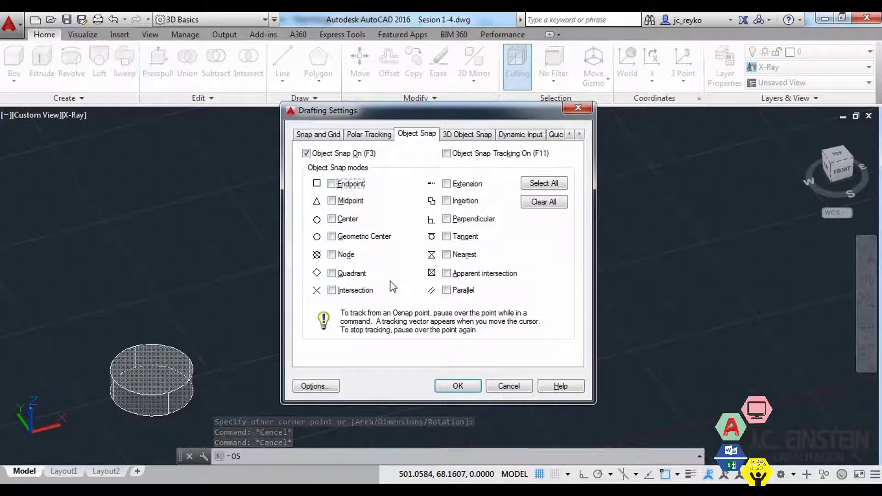
{"action": "left_click", "coordinate": [352, 202]}
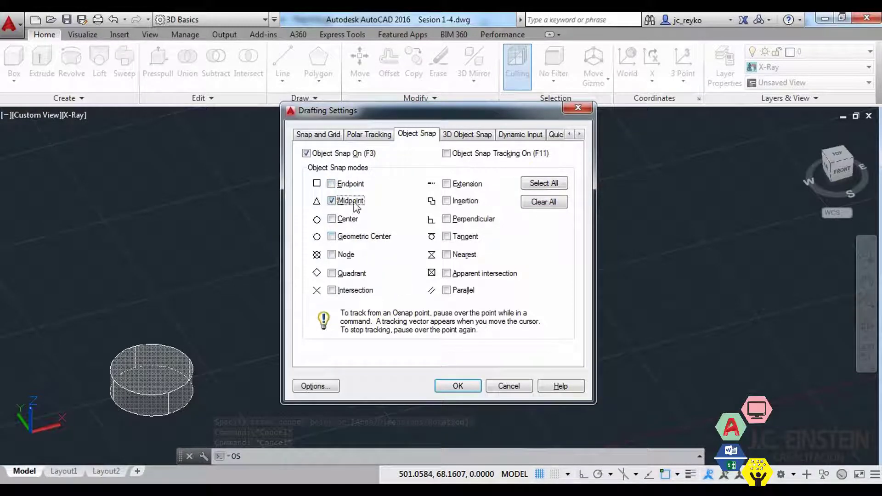
{"action": "left_click", "coordinate": [476, 388]}
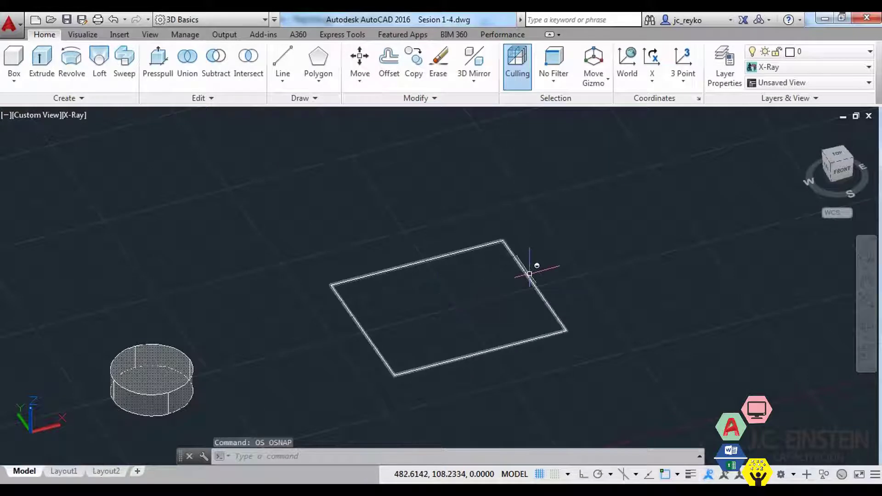
Start a cylinder using the two-point (2P) base option.
{"action": "type", "text": "cyl"}
{"action": "key", "text": "Return"}
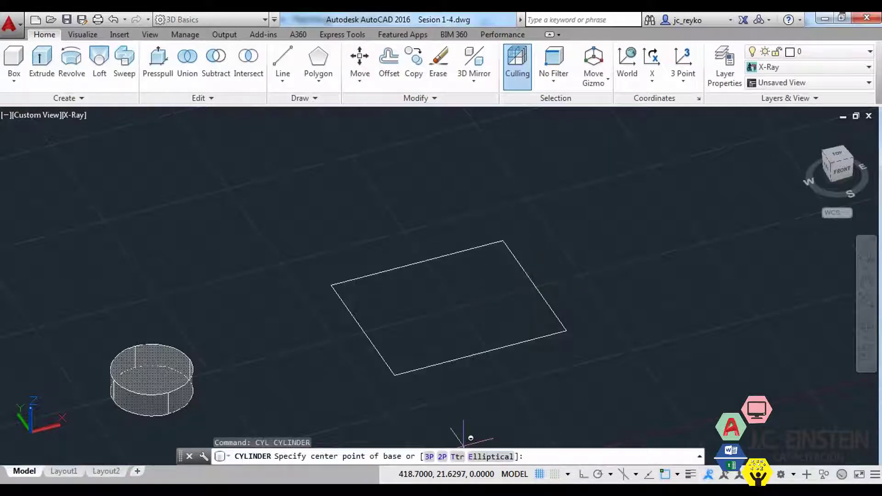
{"action": "left_click", "coordinate": [442, 457]}
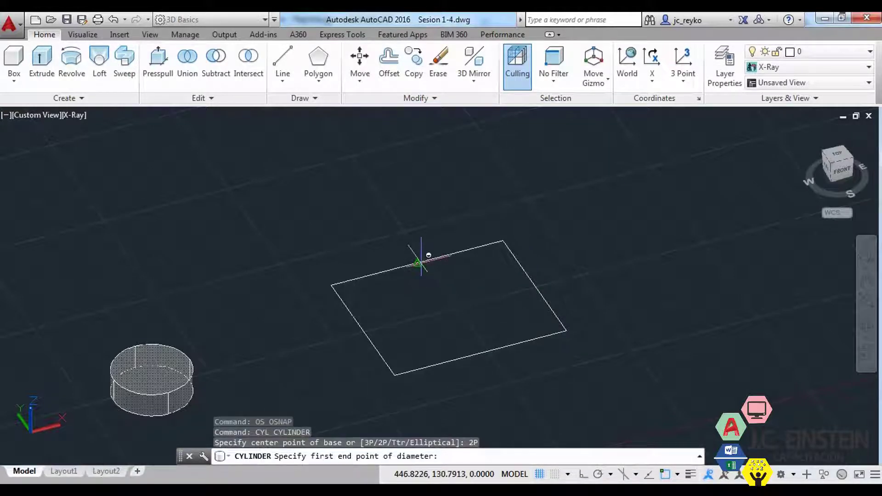
Span the cylinder's base diameter across two rectangle points and make it 30 tall.
{"action": "left_click", "coordinate": [421, 263]}
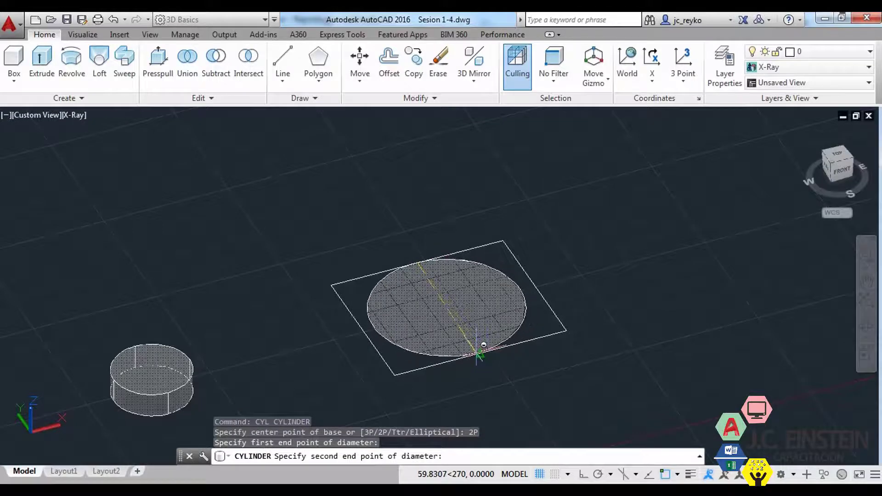
{"action": "left_click", "coordinate": [477, 353]}
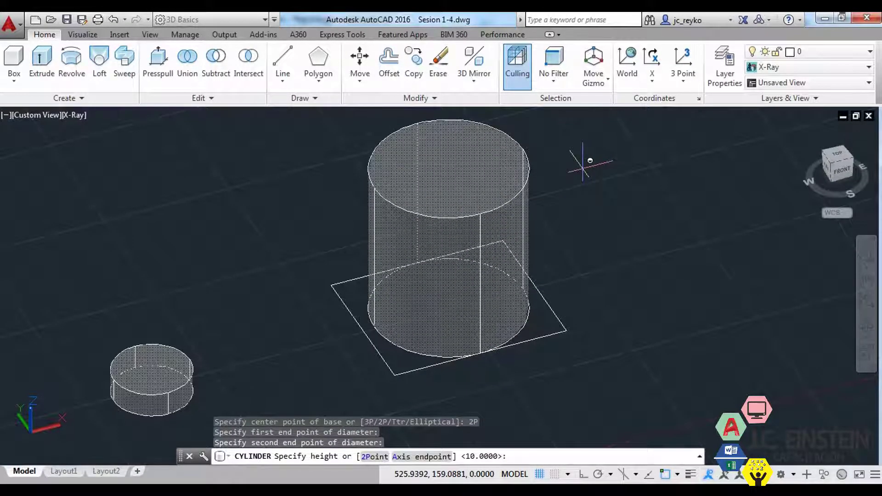
{"action": "type", "text": "30"}
{"action": "key", "text": "Return"}
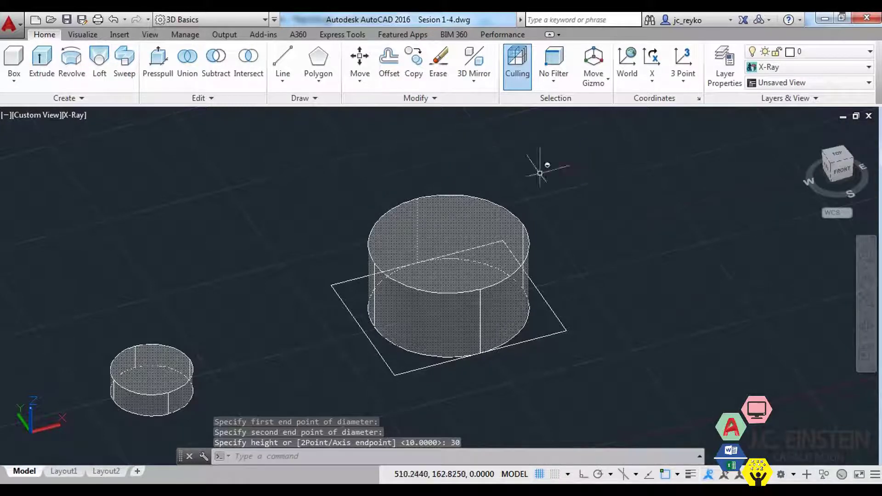
{"action": "scroll", "coordinate": [524, 220], "scroll_direction": "down", "scroll_amount": 5}
{"action": "scroll", "coordinate": [496, 276], "scroll_direction": "down", "scroll_amount": 1}
{"action": "scroll", "coordinate": [482, 287], "scroll_direction": "up", "scroll_amount": 4}
{"action": "scroll", "coordinate": [478, 340], "scroll_direction": "up", "scroll_amount": 1}
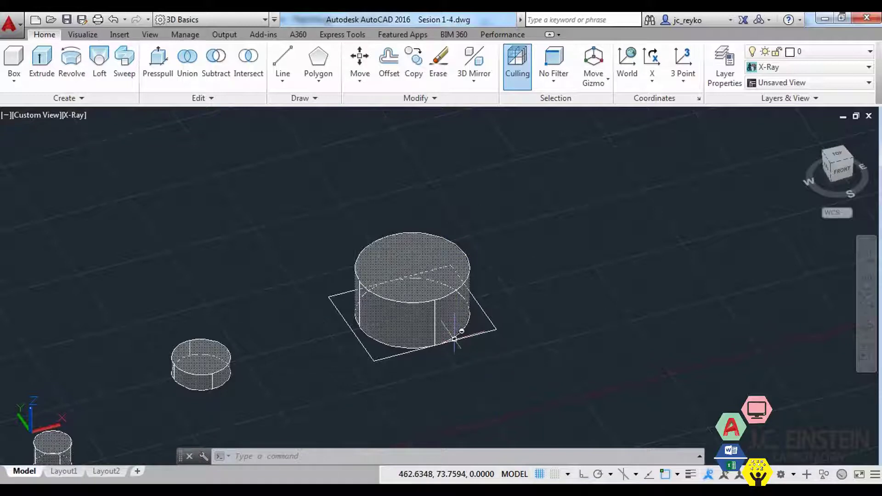
Pan the view toward the lower left and begin another cylinder with CYL.
{"action": "mouse_move", "coordinate": [454, 339]}
{"action": "middle_mouse_down"}
{"action": "mouse_move", "coordinate": [527, 341]}
{"action": "mouse_move", "coordinate": [346, 370]}
{"action": "middle_mouse_up"}
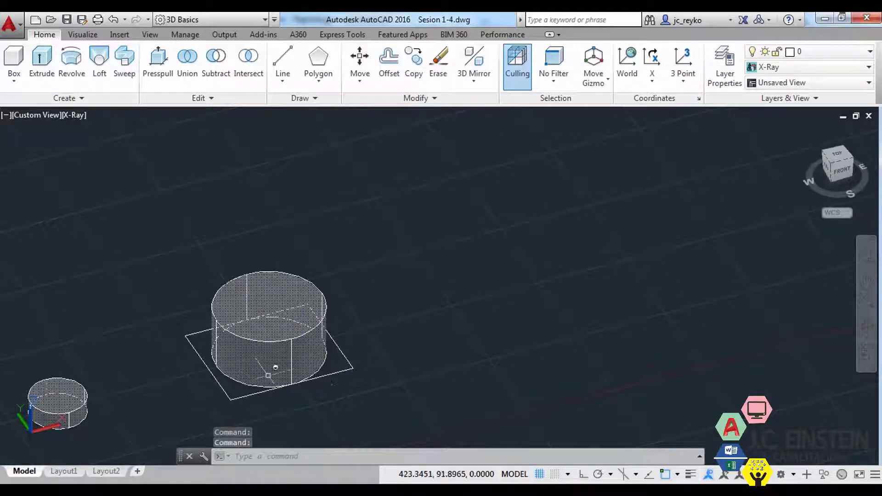
{"action": "middle_click_drag", "start_coordinate": [470, 349], "coordinate": [404, 360]}
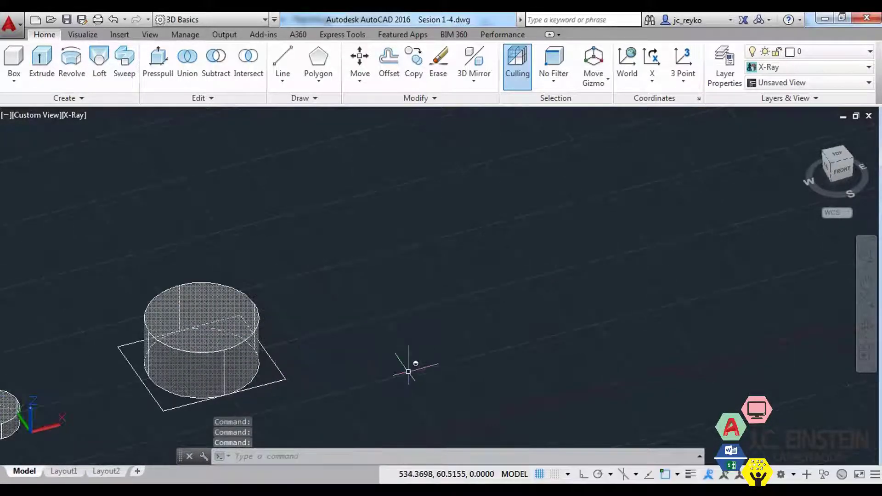
{"action": "type", "text": "CYL"}
{"action": "key", "text": "Return"}
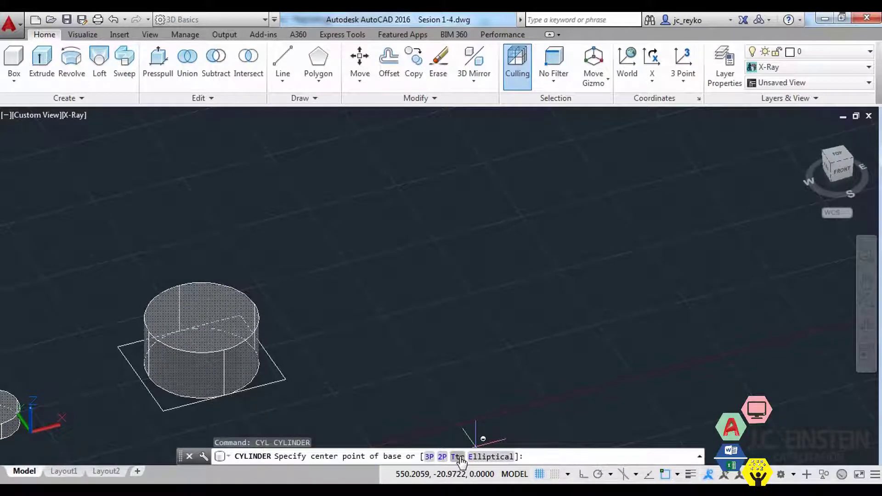
Draw a two-segment peaked polyline in open space.
{"action": "middle_click_drag", "start_coordinate": [536, 274], "coordinate": [473, 311]}
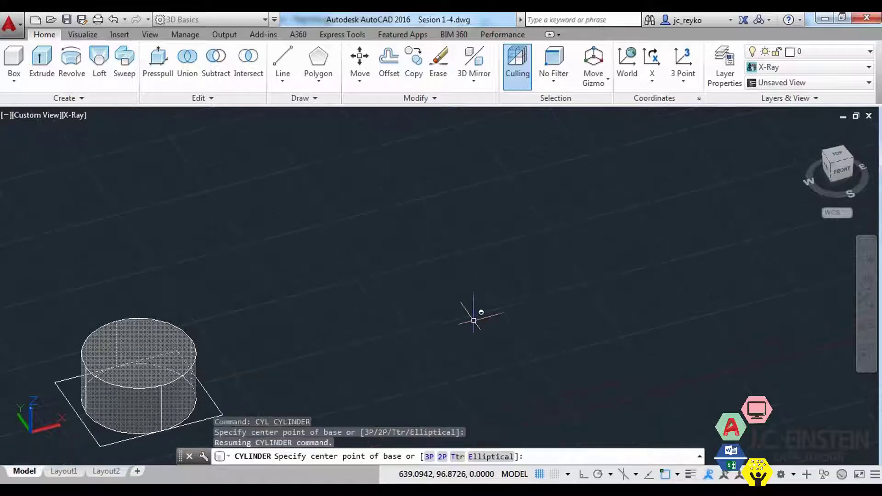
{"action": "key", "text": "Escape"}
{"action": "type", "text": "PL"}
{"action": "key", "text": "Return"}
{"action": "left_click", "coordinate": [366, 293]}
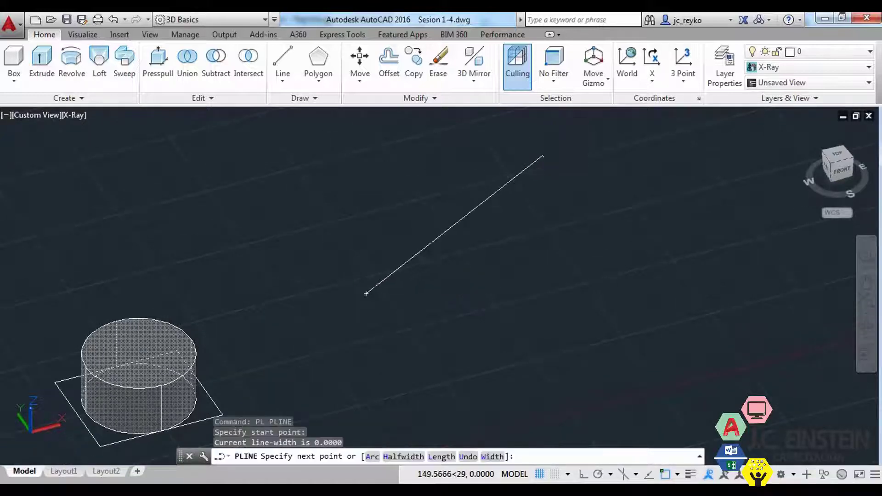
{"action": "left_click", "coordinate": [543, 156]}
{"action": "left_click", "coordinate": [705, 330]}
{"action": "key", "text": "Escape"}
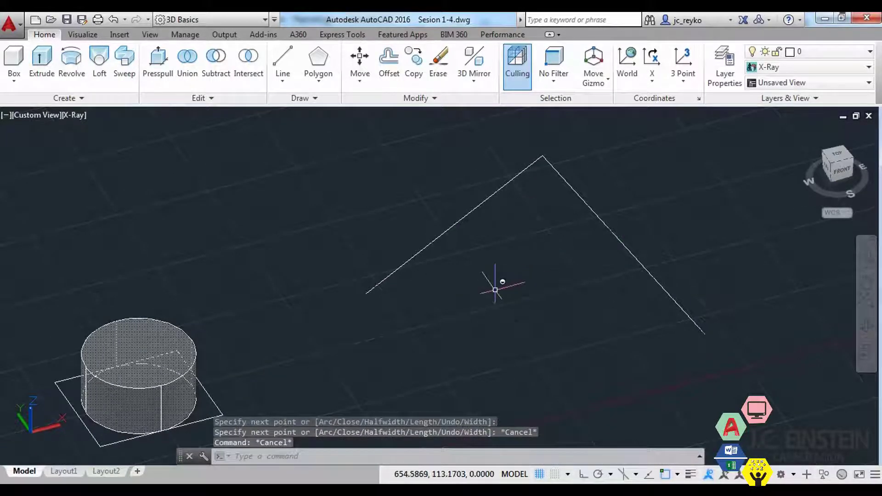
{"action": "middle_click_drag", "start_coordinate": [498, 285], "coordinate": [463, 319]}
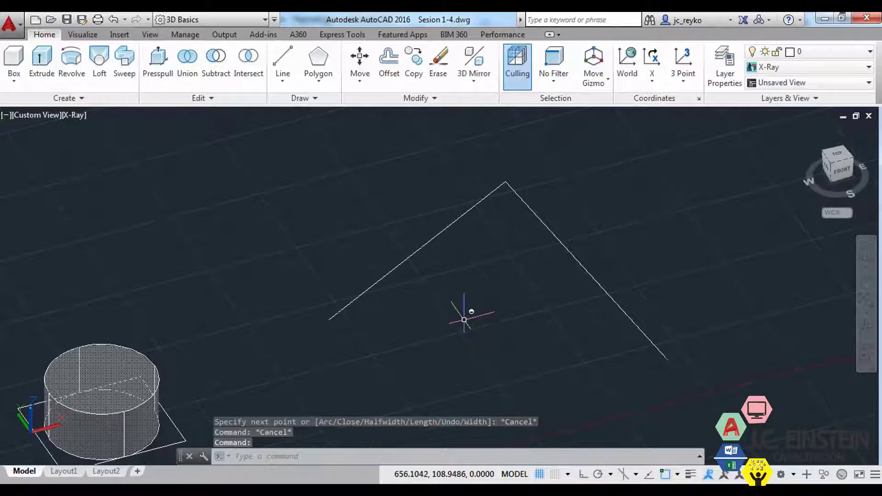
Add a Ttr cylinder tangent to both segments, radius 40 and height 45.
{"action": "type", "text": "c"}
{"action": "key", "text": "Return"}
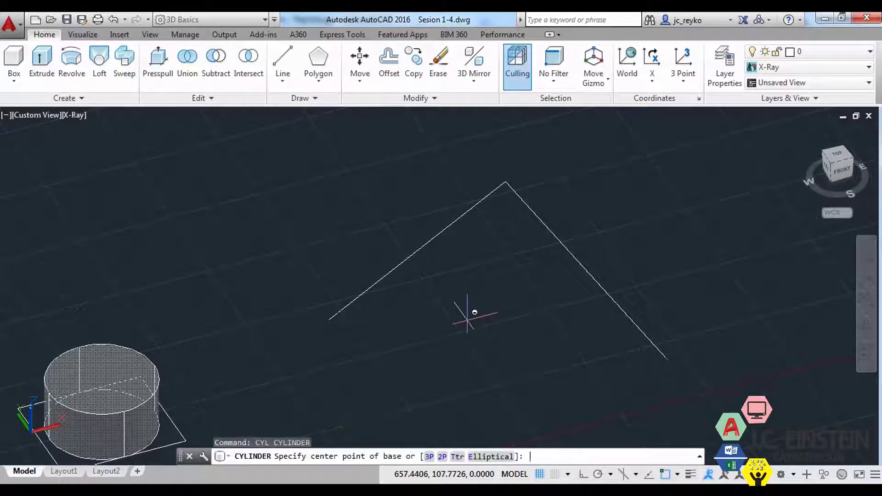
{"action": "left_click", "coordinate": [463, 460]}
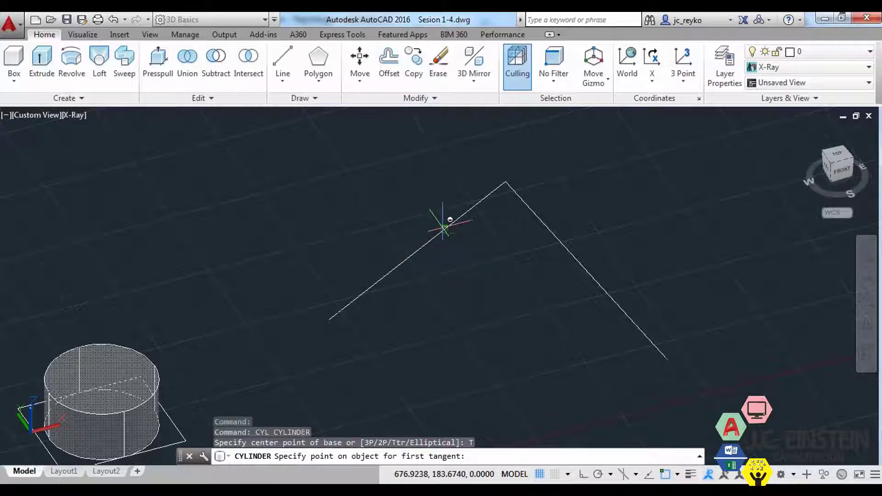
{"action": "left_click", "coordinate": [440, 229]}
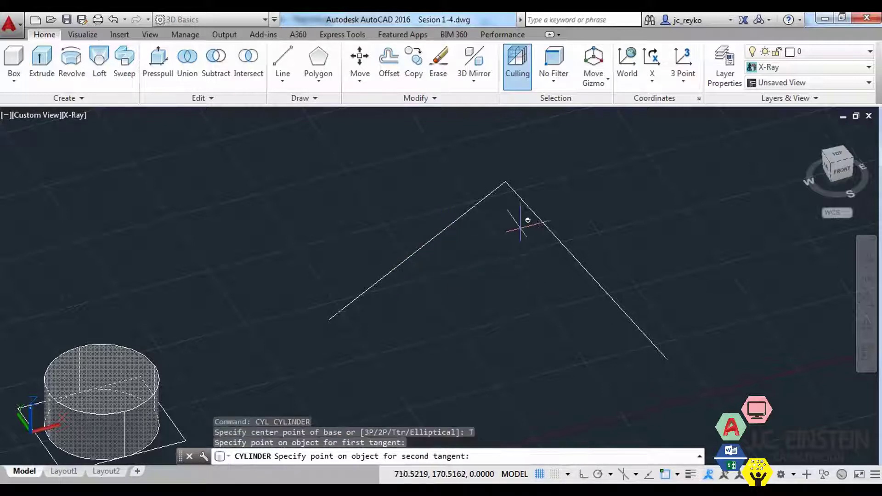
{"action": "left_click", "coordinate": [557, 236]}
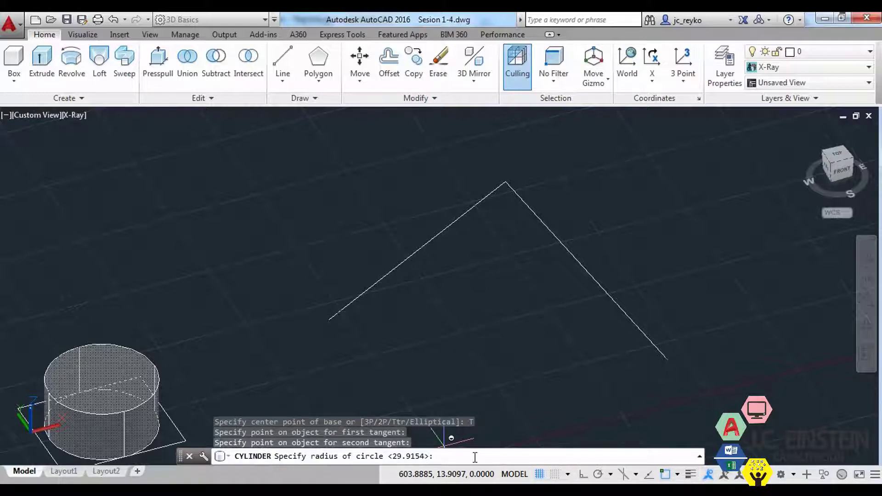
{"action": "type", "text": "40"}
{"action": "key", "text": "Return"}
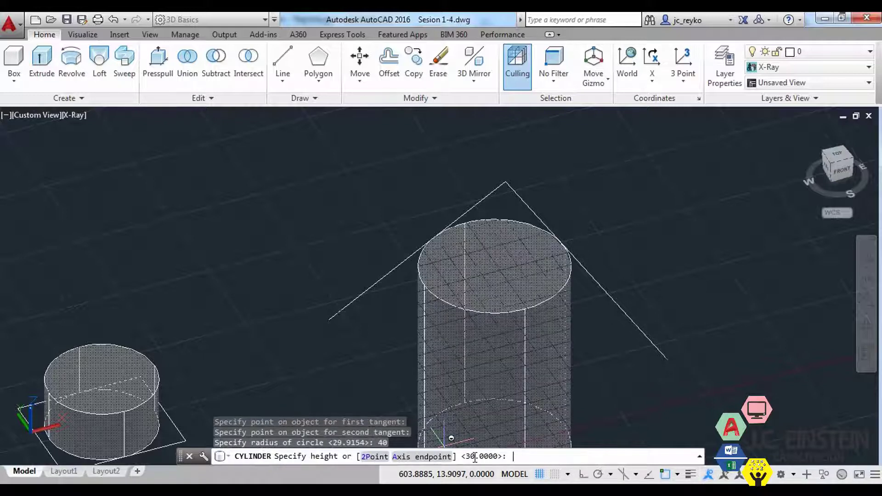
{"action": "middle_click_drag", "start_coordinate": [611, 252], "coordinate": [629, 294]}
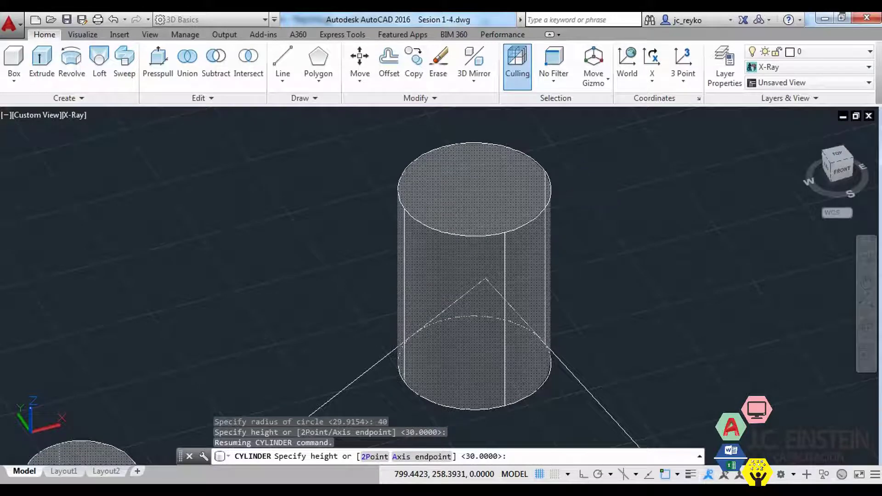
{"action": "type", "text": "45"}
{"action": "key", "text": "Return"}
{"action": "scroll", "coordinate": [577, 285], "scroll_direction": "down", "scroll_amount": 2}
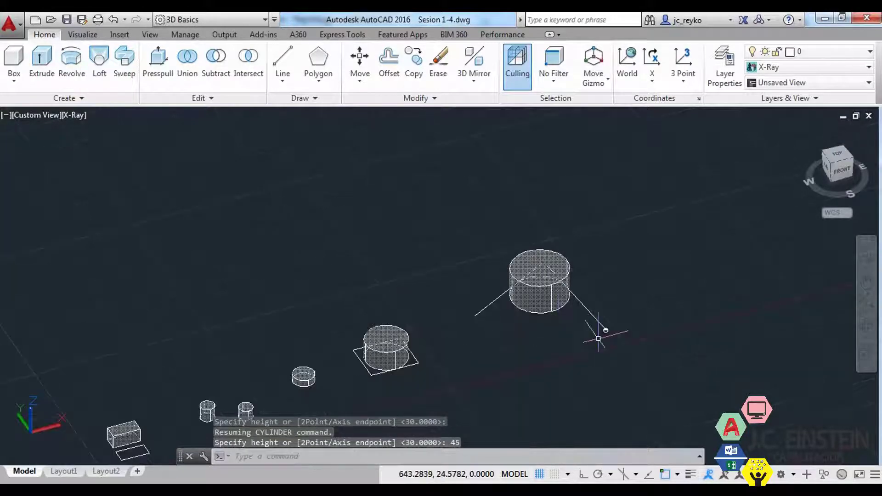
Start a cylinder with an elliptical base, panning to an empty area.
{"action": "scroll", "coordinate": [601, 335], "scroll_direction": "up", "scroll_amount": 2}
{"action": "scroll", "coordinate": [453, 305], "scroll_direction": "down", "scroll_amount": 3}
{"action": "key", "text": "Escape"}
{"action": "key", "text": "Escape"}
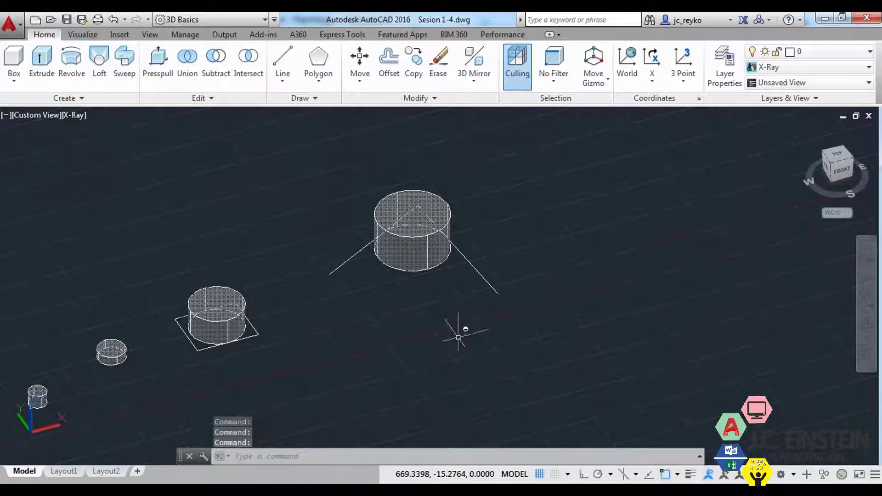
{"action": "type", "text": "cy"}
{"action": "key", "text": "Return"}
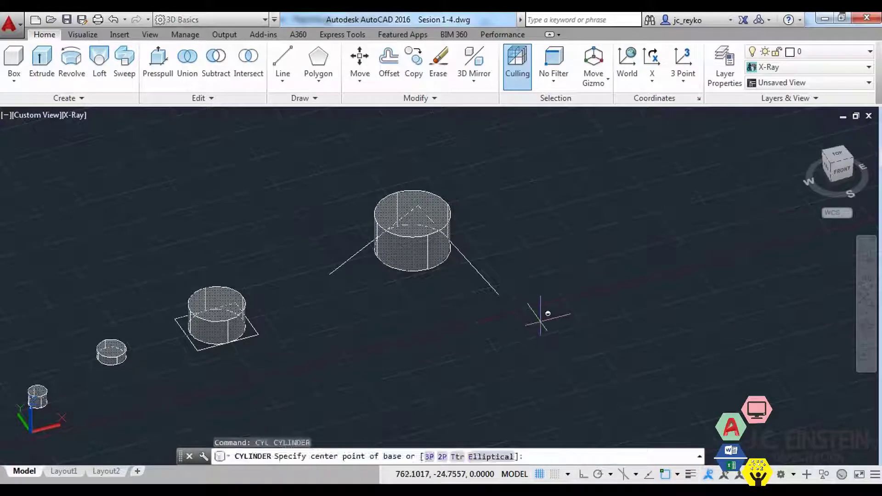
{"action": "left_click", "coordinate": [490, 456]}
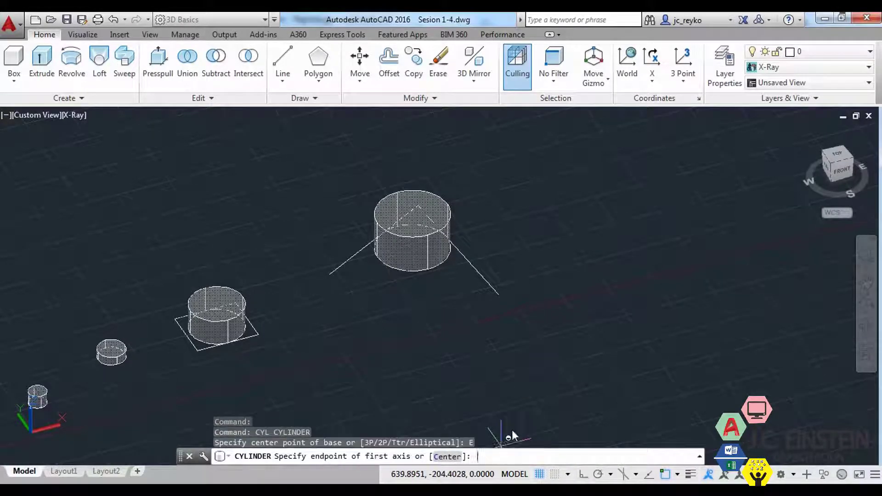
{"action": "mouse_move", "coordinate": [575, 283]}
{"action": "middle_mouse_down"}
{"action": "mouse_move", "coordinate": [390, 338]}
{"action": "mouse_move", "coordinate": [468, 219]}
{"action": "mouse_move", "coordinate": [391, 319]}
{"action": "middle_mouse_up"}
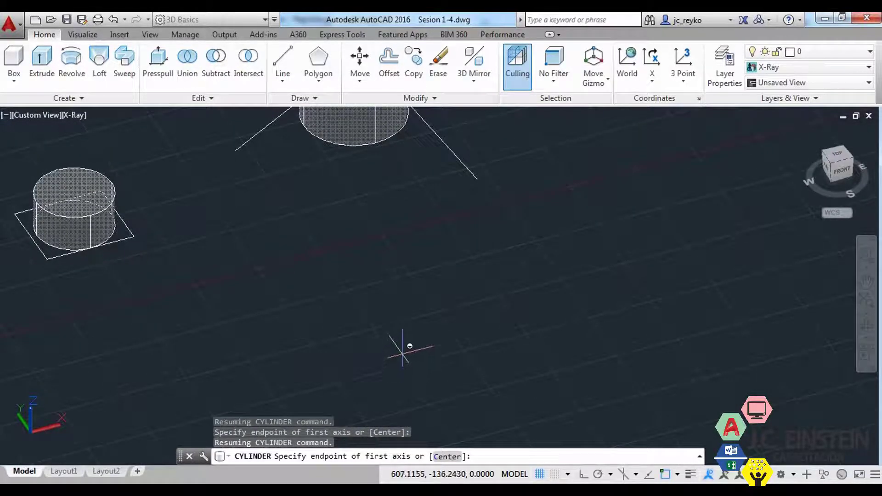
Pick both ellipse axis endpoints and give the cylinder a height of 10.
{"action": "left_click", "coordinate": [403, 353]}
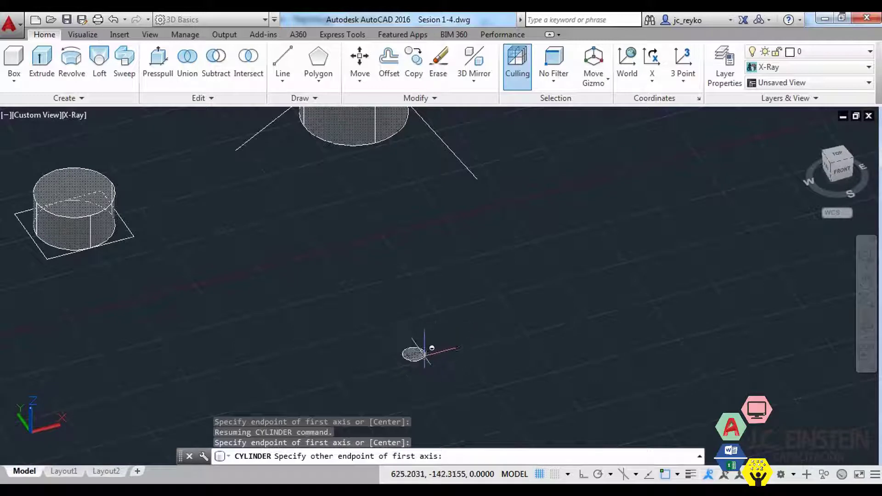
{"action": "scroll", "coordinate": [413, 360], "scroll_direction": "up", "scroll_amount": 3}
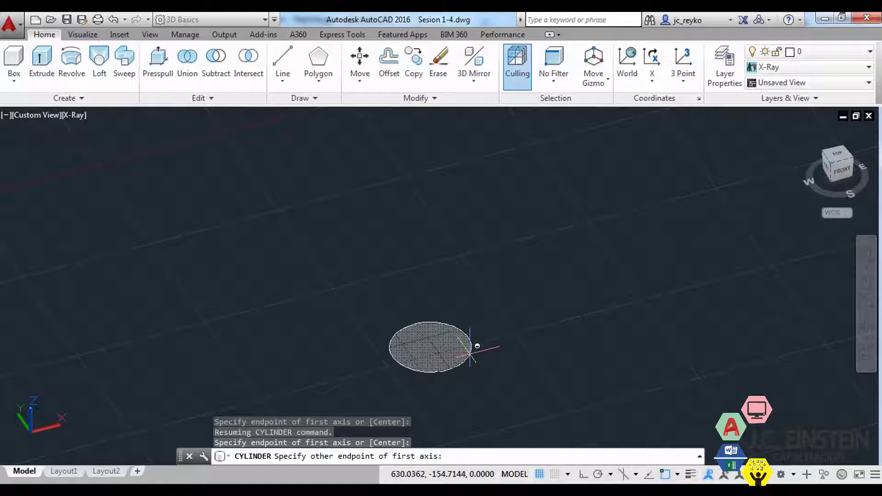
{"action": "left_click", "coordinate": [486, 313]}
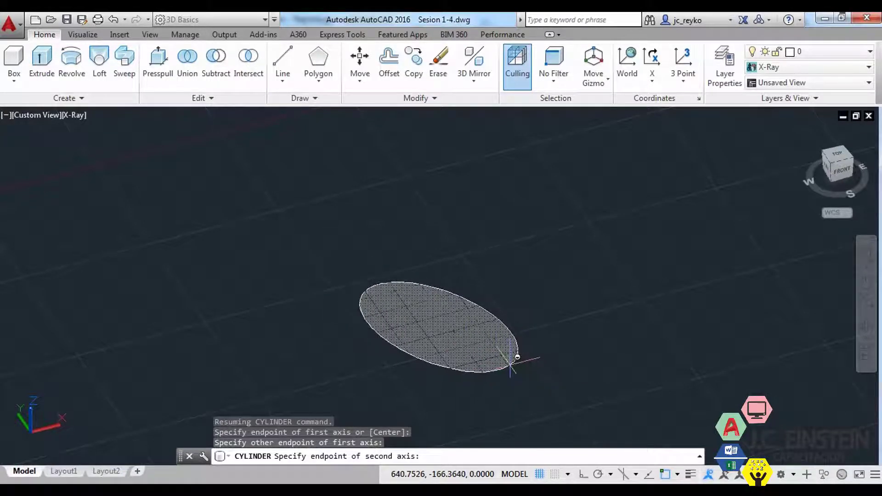
{"action": "left_click", "coordinate": [514, 342]}
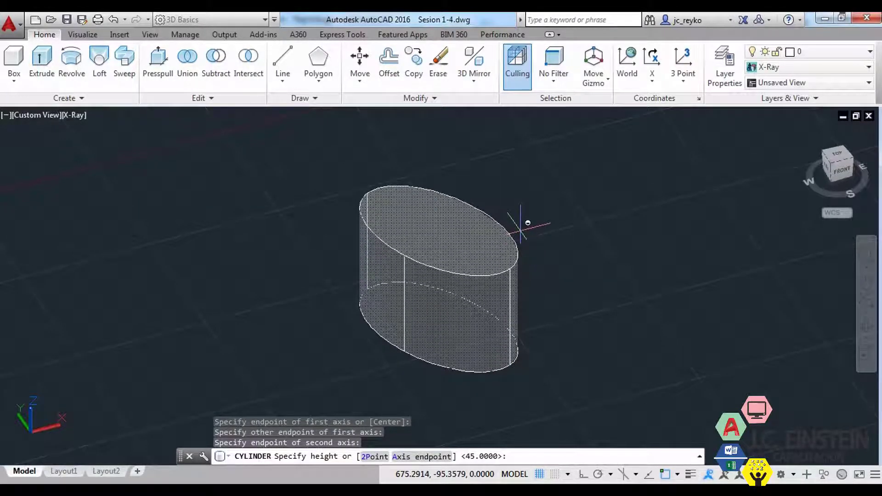
{"action": "type", "text": "10"}
{"action": "key", "text": "Return"}
{"action": "scroll", "coordinate": [501, 229], "scroll_direction": "down", "scroll_amount": 2}
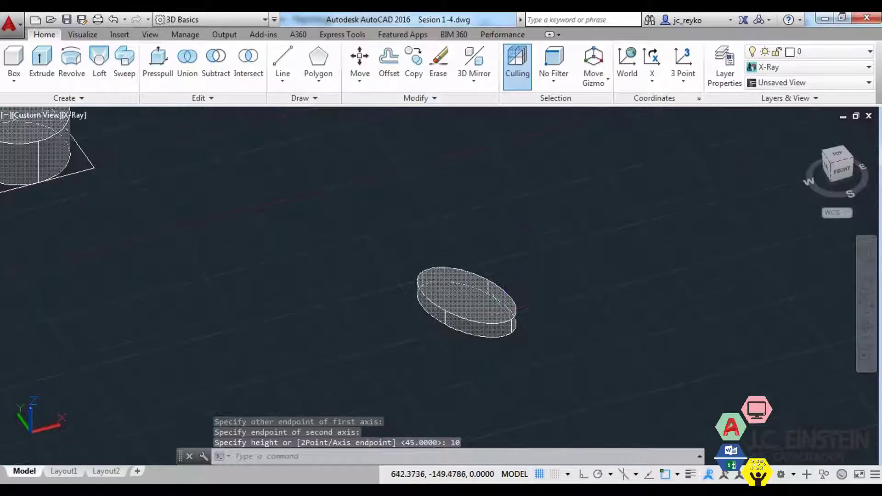
{"action": "scroll", "coordinate": [459, 299], "scroll_direction": "down", "scroll_amount": 2}
{"action": "scroll", "coordinate": [439, 360], "scroll_direction": "down", "scroll_amount": 1}
{"action": "middle_click_drag", "start_coordinate": [438, 361], "coordinate": [503, 326]}
Draw a rectangle by dimensions, 40 long and 20 wide.
{"action": "type", "text": "REC"}
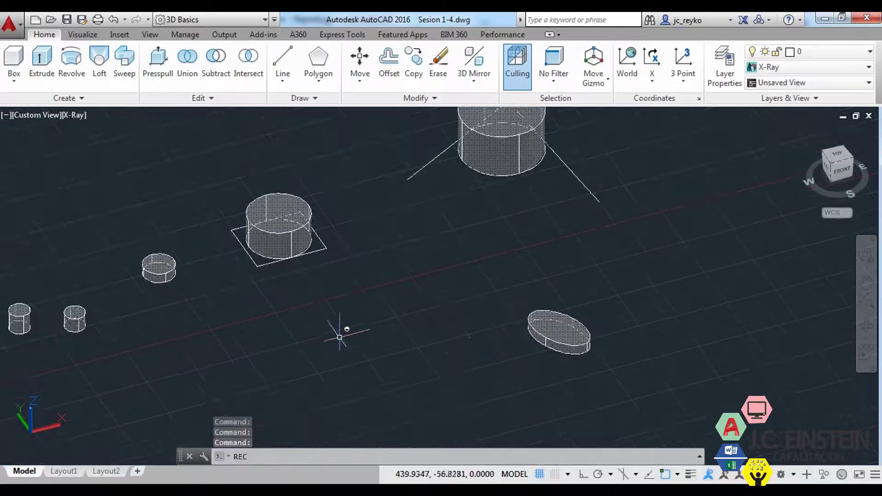
{"action": "key", "text": "Return"}
{"action": "left_click", "coordinate": [277, 351]}
{"action": "type", "text": "D"}
{"action": "key", "text": "Return"}
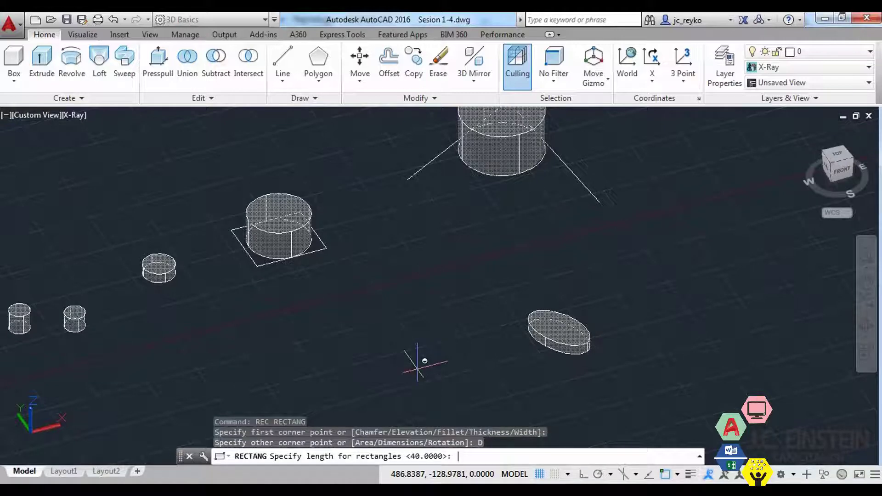
{"action": "type", "text": "40"}
{"action": "key", "text": "Return"}
{"action": "type", "text": "20"}
{"action": "key", "text": "Return"}
{"action": "left_click", "coordinate": [418, 362]}
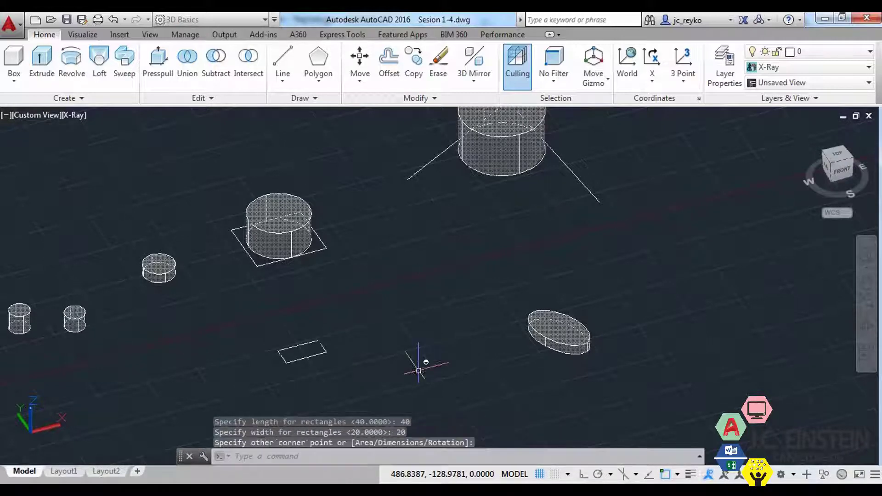
{"action": "scroll", "coordinate": [314, 374], "scroll_direction": "up", "scroll_amount": 2}
{"action": "scroll", "coordinate": [426, 342], "scroll_direction": "up", "scroll_amount": 3}
{"action": "scroll", "coordinate": [364, 376], "scroll_direction": "down", "scroll_amount": 2}
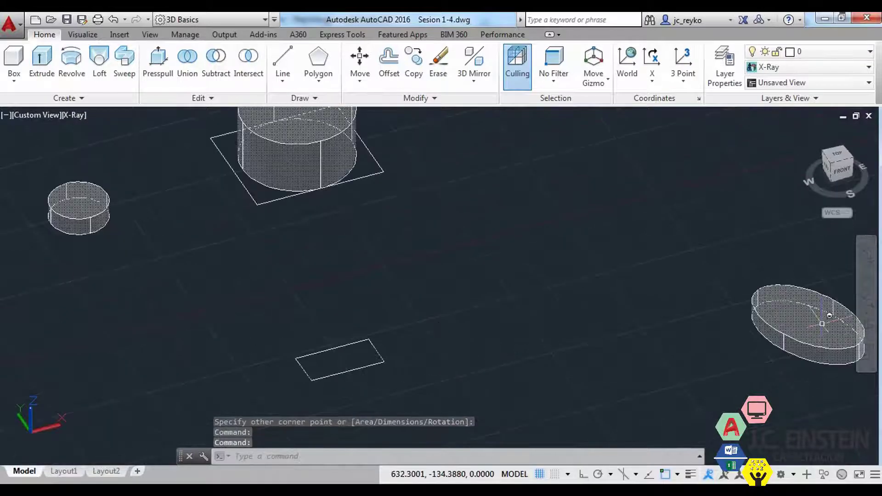
{"action": "scroll", "coordinate": [354, 386], "scroll_direction": "up", "scroll_amount": 1}
{"action": "scroll", "coordinate": [323, 340], "scroll_direction": "up", "scroll_amount": 3}
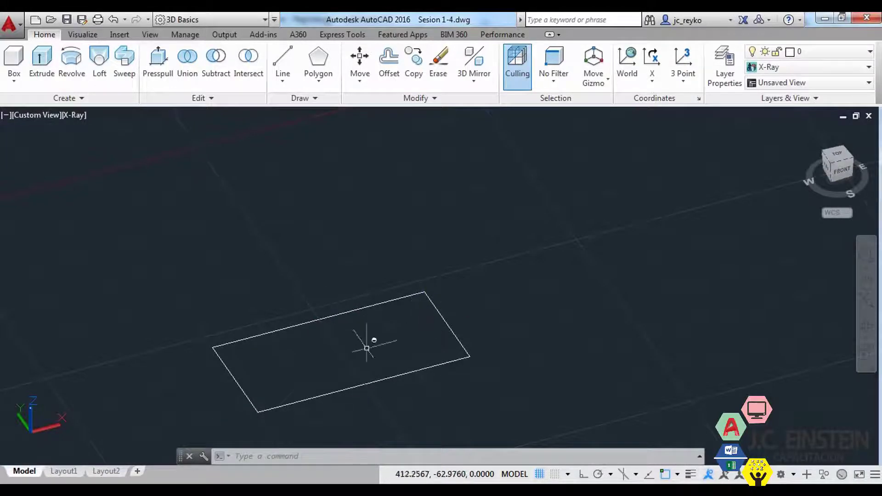
Confirm midpoint-only object snapping in the OS settings.
{"action": "key", "text": "Escape"}
{"action": "type", "text": "O"}
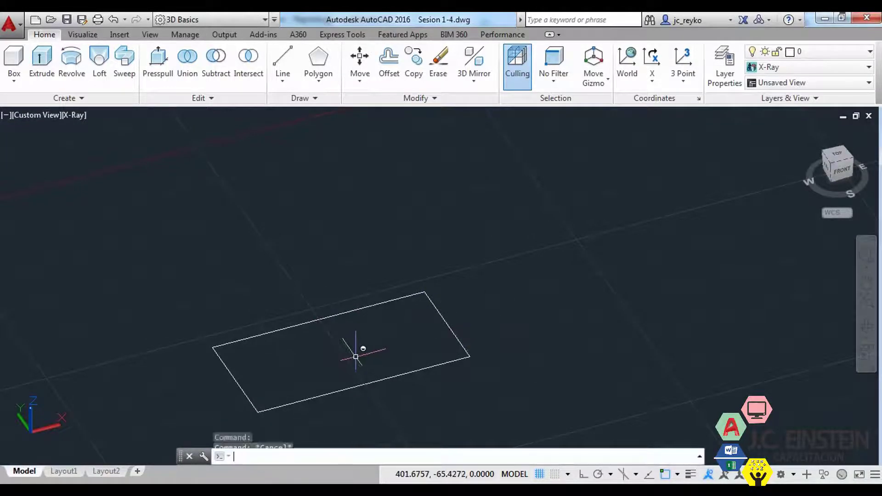
{"action": "type", "text": "S"}
{"action": "key", "text": "Return"}
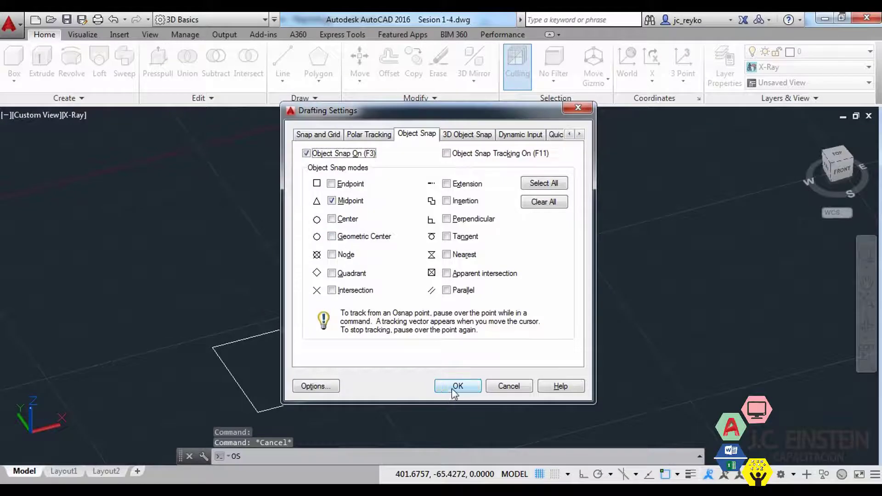
{"action": "left_click", "coordinate": [458, 386]}
Start an elliptical cylinder with axes snapped to the rectangle's edge midpoints.
{"action": "type", "text": "c"}
{"action": "key", "text": "Return"}
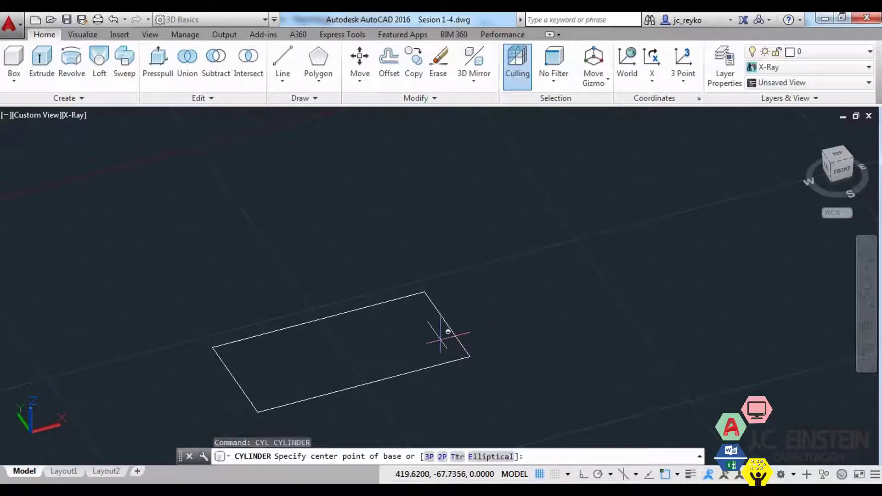
{"action": "left_click", "coordinate": [486, 457]}
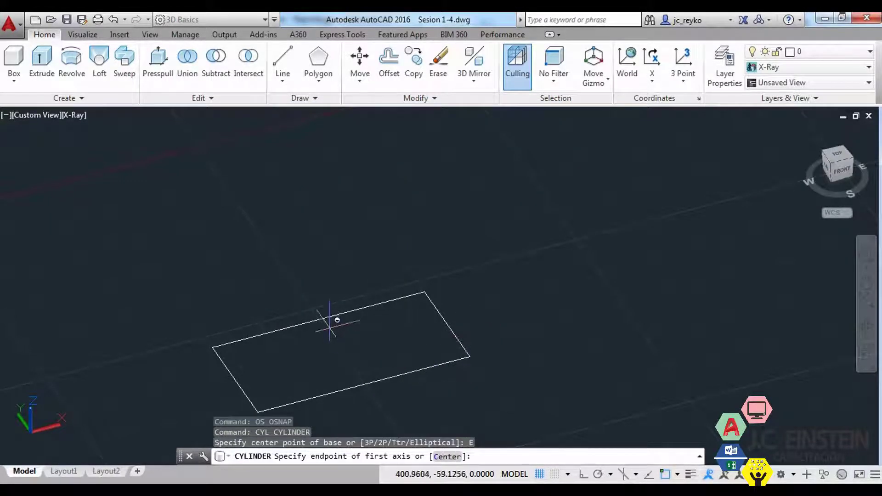
{"action": "left_click", "coordinate": [318, 321]}
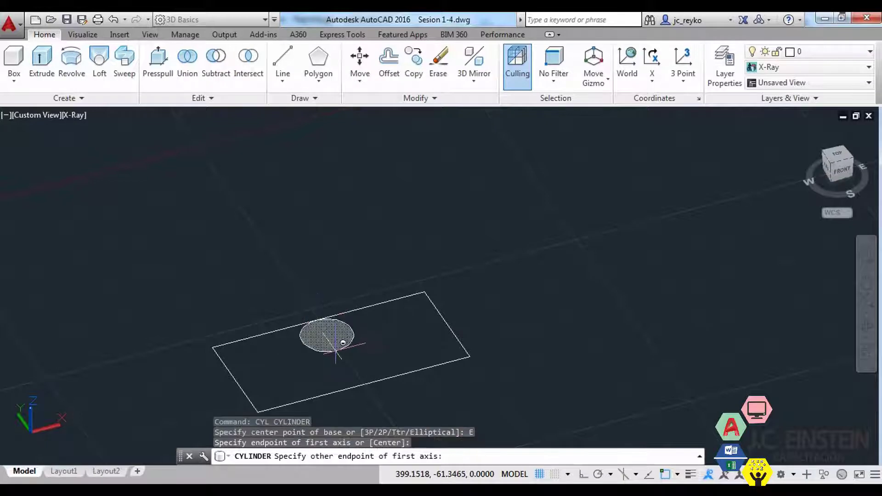
{"action": "left_click", "coordinate": [363, 386]}
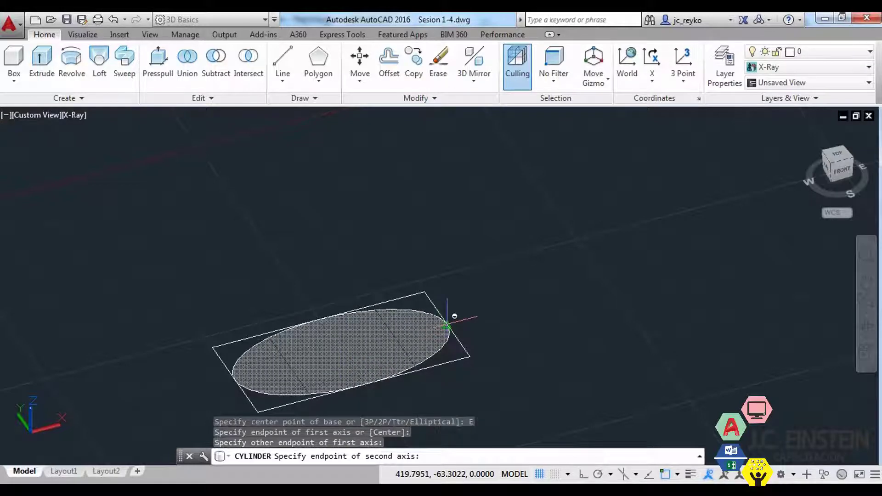
{"action": "left_click", "coordinate": [447, 325]}
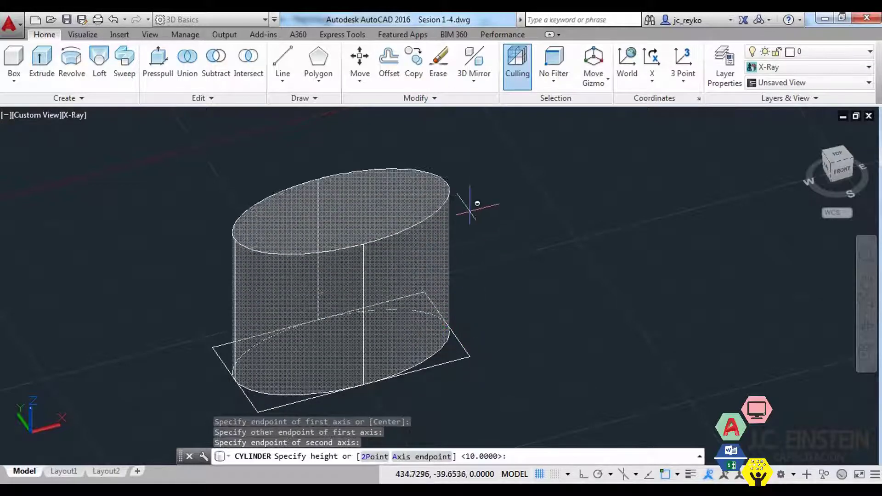
Orbit around the base and set the cylinder height to 10.
{"action": "middle_click_drag", "start_coordinate": [505, 193], "coordinate": [492, 236], "text": "shift"}
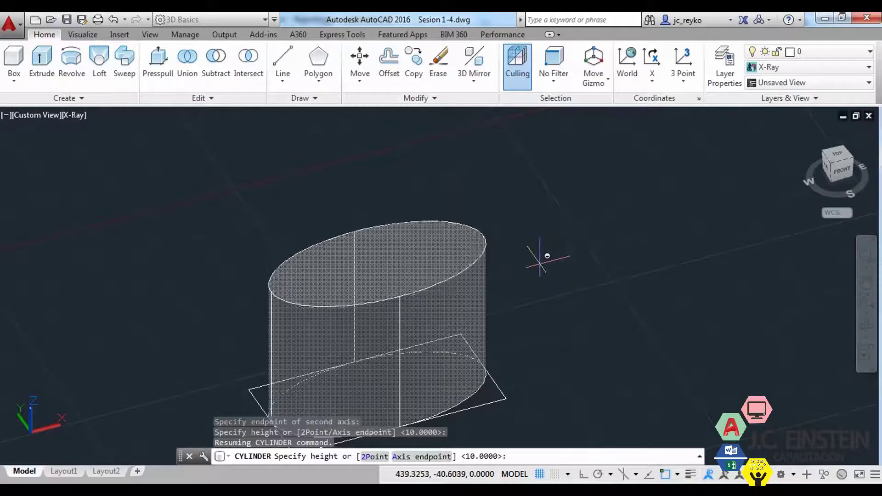
{"action": "mouse_move", "coordinate": [545, 256]}
{"action": "middle_mouse_down", "text": "shift"}
{"action": "mouse_move", "coordinate": [640, 191]}
{"action": "mouse_move", "coordinate": [474, 315]}
{"action": "middle_mouse_up", "text": "shift"}
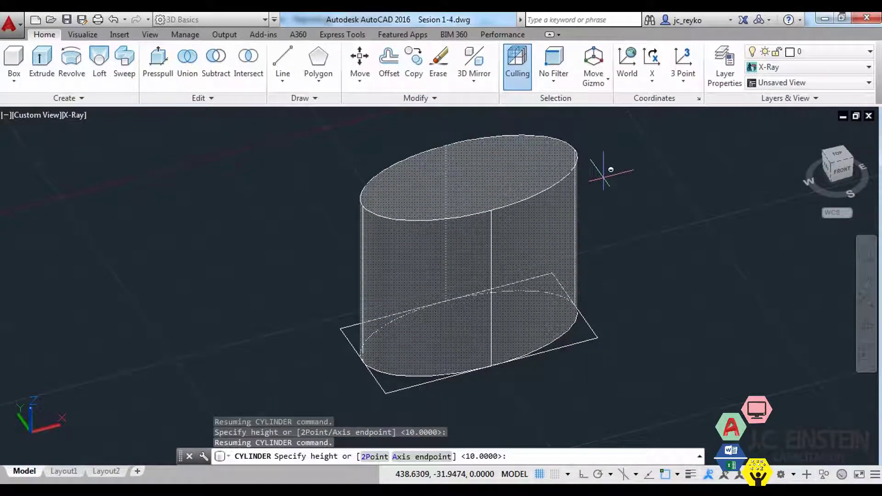
{"action": "type", "text": "10"}
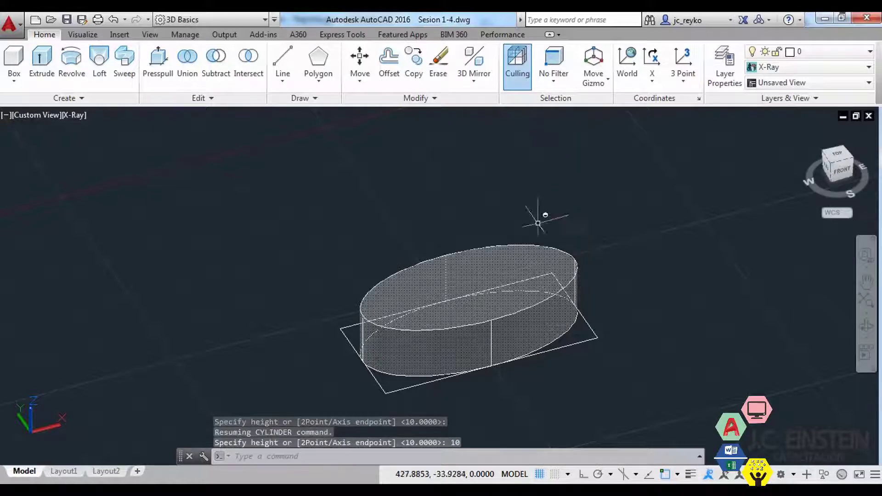
{"action": "scroll", "coordinate": [496, 342], "scroll_direction": "up", "scroll_amount": 3}
{"action": "key", "text": "Return"}
Add a 40 aligned dimension along the base's long side.
{"action": "middle_click_drag", "start_coordinate": [557, 441], "coordinate": [610, 331]}
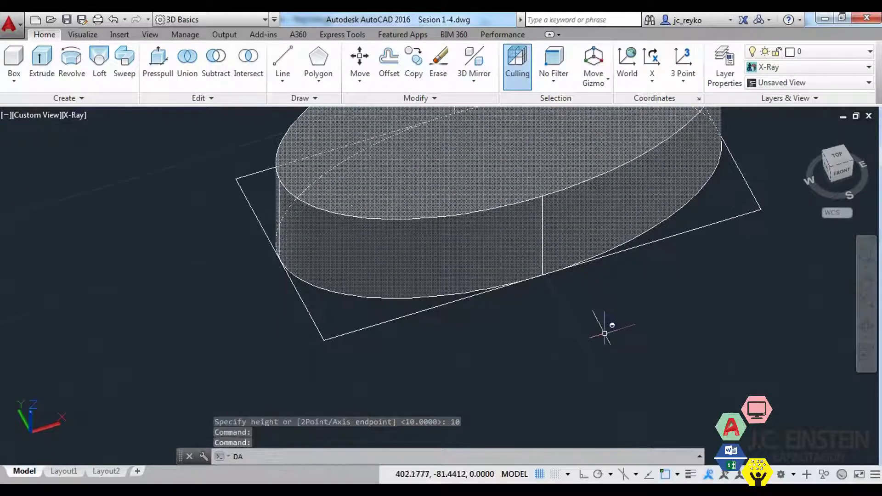
{"action": "type", "text": "dal"}
{"action": "key", "text": "Return"}
{"action": "left_click", "coordinate": [544, 278]}
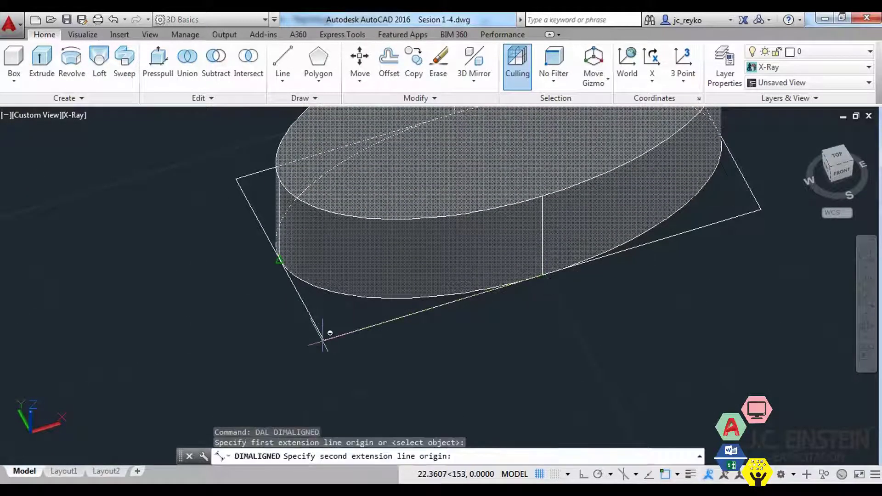
{"action": "key", "text": "Escape"}
{"action": "key", "text": "Return"}
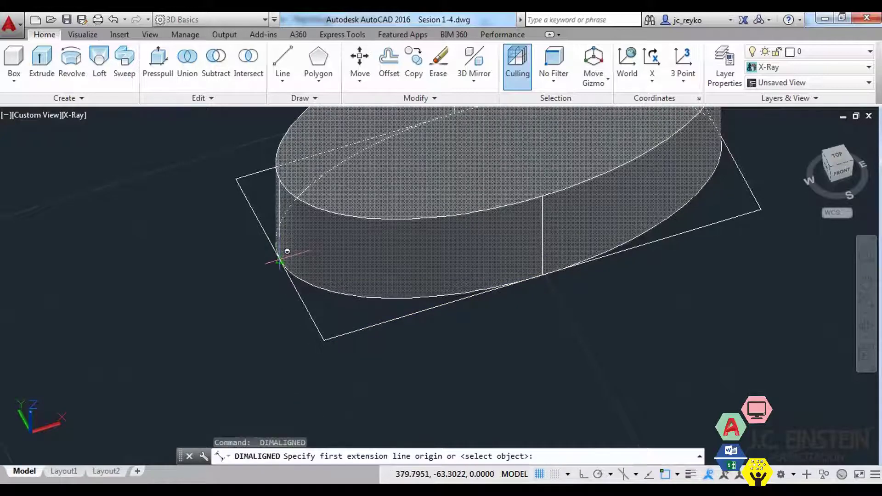
{"action": "left_click", "coordinate": [279, 261]}
{"action": "middle_click_drag", "start_coordinate": [281, 257], "coordinate": [129, 403]}
{"action": "left_click", "coordinate": [570, 278]}
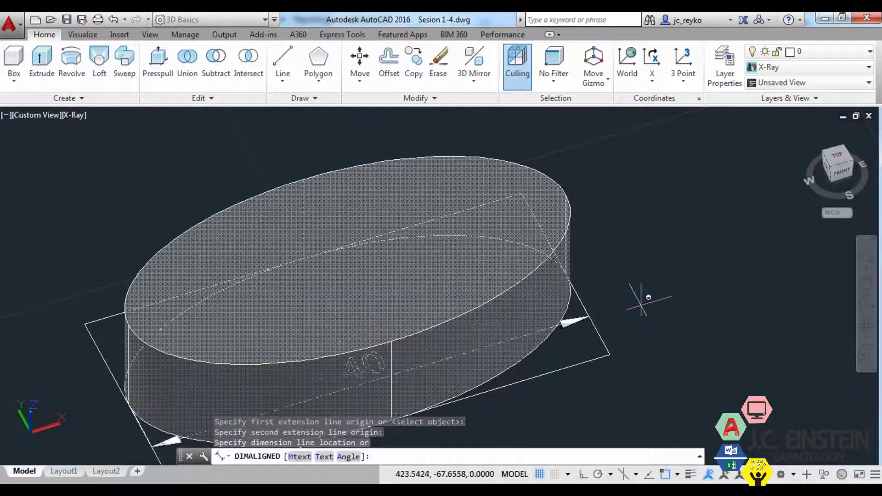
{"action": "scroll", "coordinate": [640, 299], "scroll_direction": "down", "scroll_amount": 4}
{"action": "left_click", "coordinate": [663, 291]}
Add the 20 aligned dimension across the base and finish dimensioning.
{"action": "key", "text": "Return"}
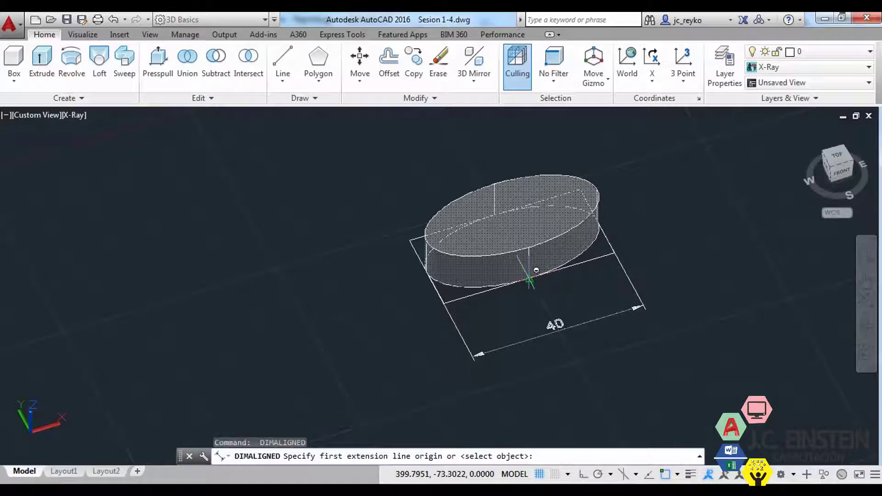
{"action": "left_click", "coordinate": [528, 274]}
{"action": "left_click", "coordinate": [491, 213]}
{"action": "left_click", "coordinate": [370, 287]}
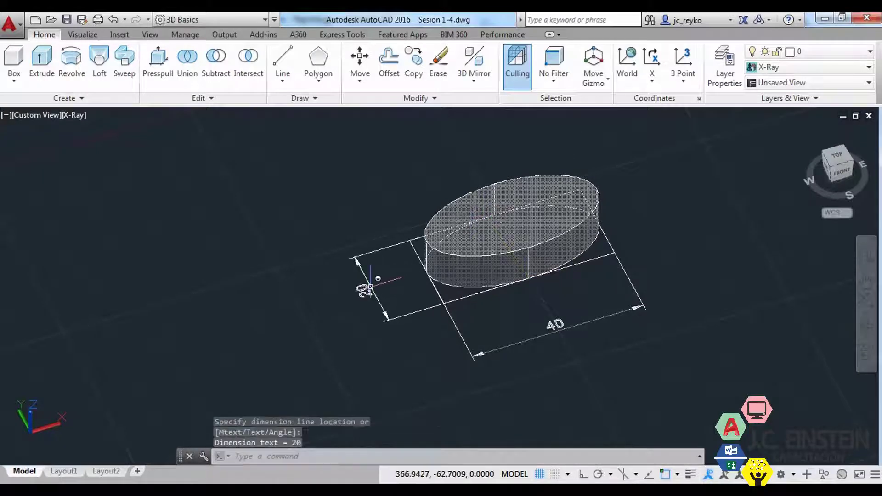
{"action": "key", "text": "Return"}
{"action": "middle_click_drag", "start_coordinate": [538, 292], "coordinate": [440, 328]}
{"action": "key", "text": "Escape"}
{"action": "key", "text": "Escape"}
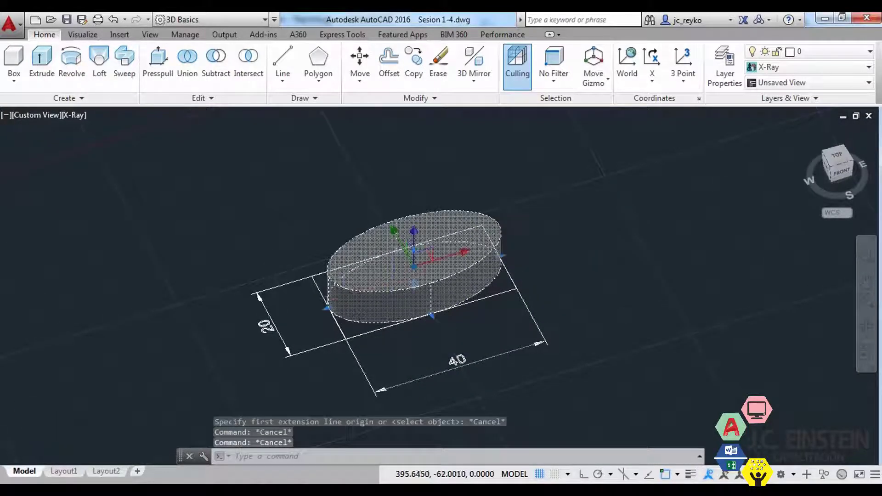
{"action": "scroll", "coordinate": [451, 343], "scroll_direction": "down", "scroll_amount": 4}
{"action": "scroll", "coordinate": [451, 343], "scroll_direction": "up", "scroll_amount": 2}
{"action": "scroll", "coordinate": [459, 340], "scroll_direction": "down", "scroll_amount": 1}
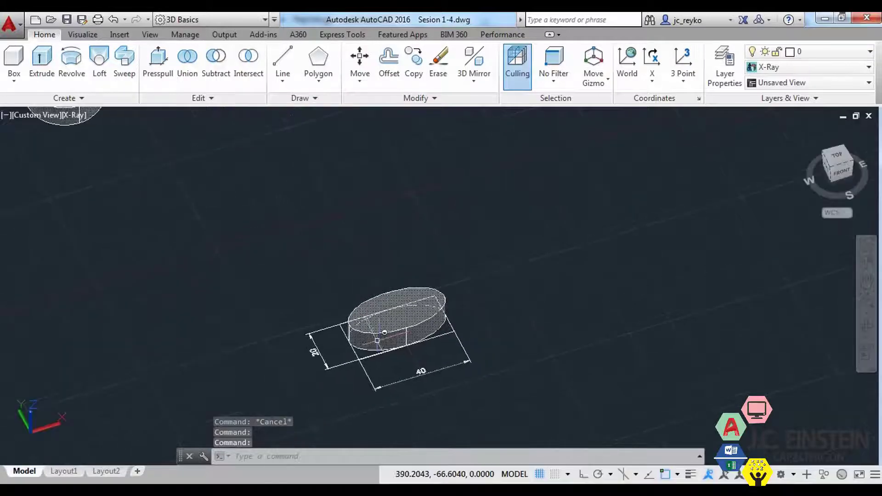
{"action": "scroll", "coordinate": [477, 336], "scroll_direction": "up", "scroll_amount": 4}
{"action": "key", "text": "Escape"}
{"action": "key", "text": "Escape"}
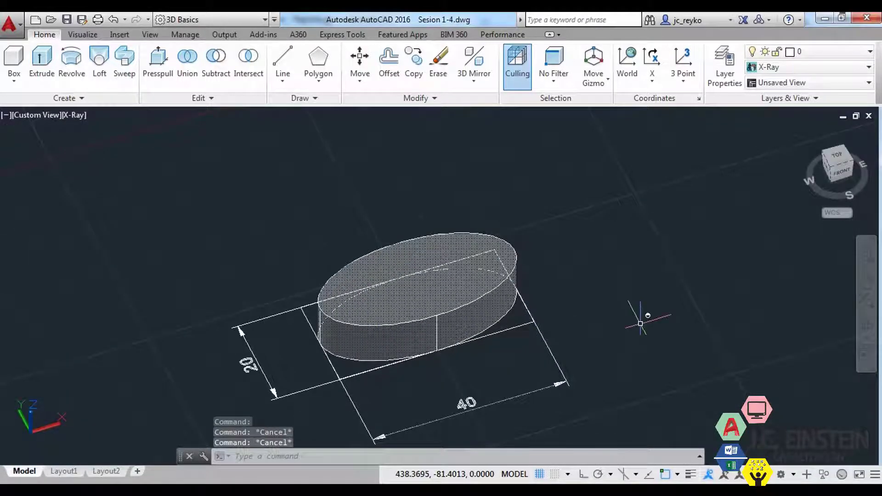
Start another cylinder, placing its base centre in open space and entering its radius.
{"action": "type", "text": "CYL"}
{"action": "key", "text": "Return"}
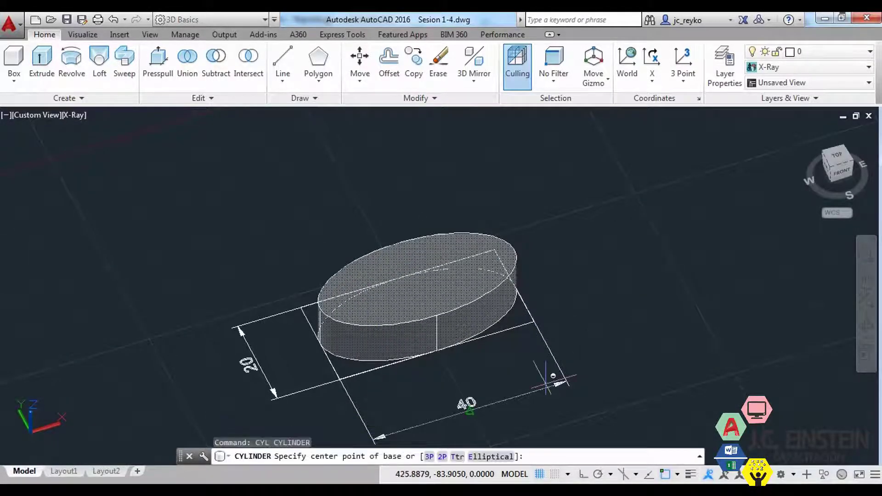
{"action": "middle_click_drag", "start_coordinate": [530, 392], "coordinate": [413, 325]}
{"action": "scroll", "coordinate": [414, 324], "scroll_direction": "down", "scroll_amount": 7}
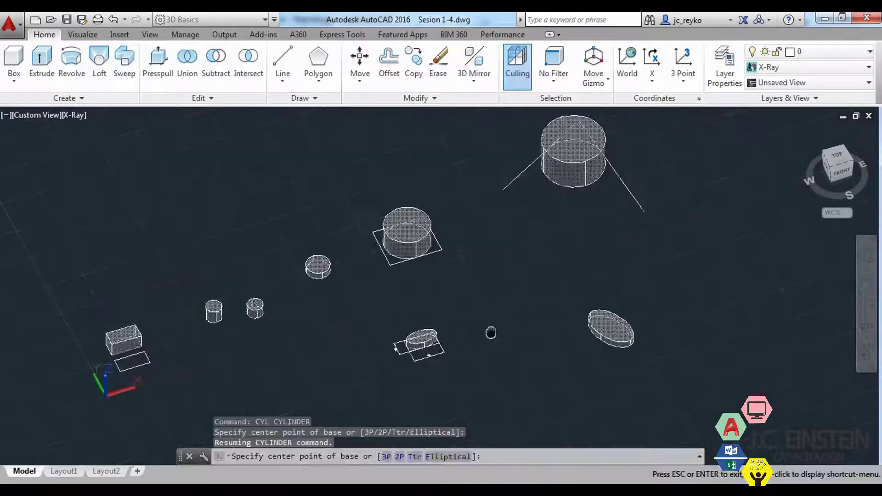
{"action": "scroll", "coordinate": [436, 361], "scroll_direction": "up", "scroll_amount": 2}
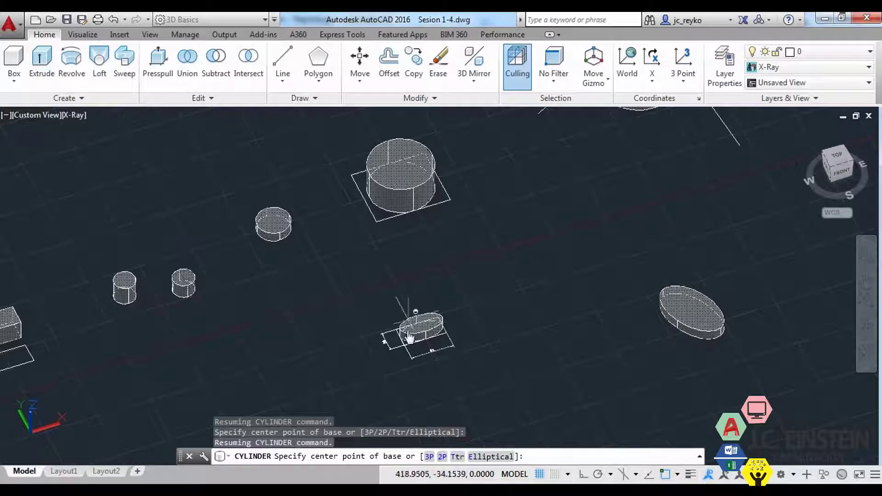
{"action": "scroll", "coordinate": [518, 261], "scroll_direction": "up", "scroll_amount": 4}
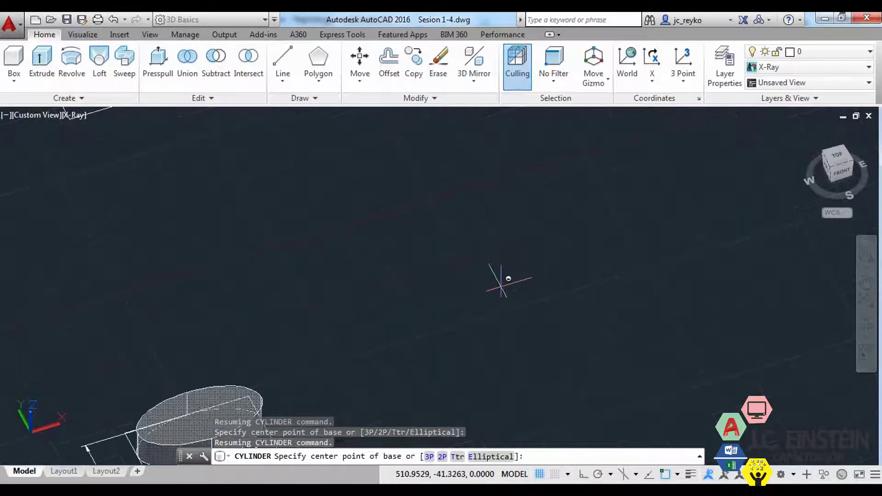
{"action": "left_click", "coordinate": [481, 292]}
{"action": "type", "text": "1"}
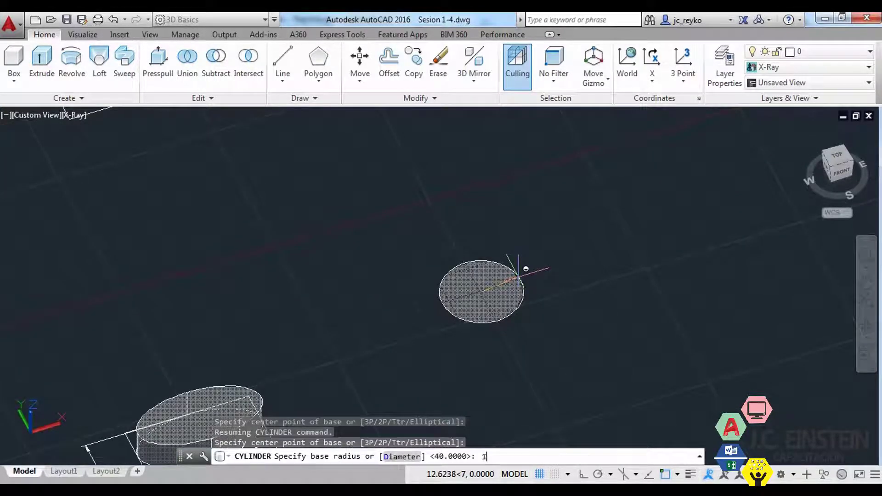
{"action": "type", "text": "5"}
{"action": "key", "text": "Return"}
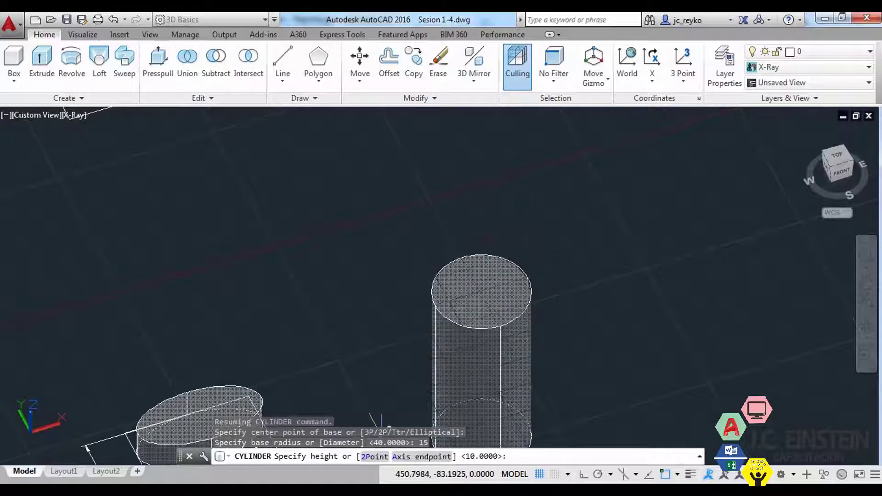
Choose the 2Point height option and pick the first height point.
{"action": "left_click", "coordinate": [374, 457]}
{"action": "scroll", "coordinate": [512, 342], "scroll_direction": "down", "scroll_amount": 2}
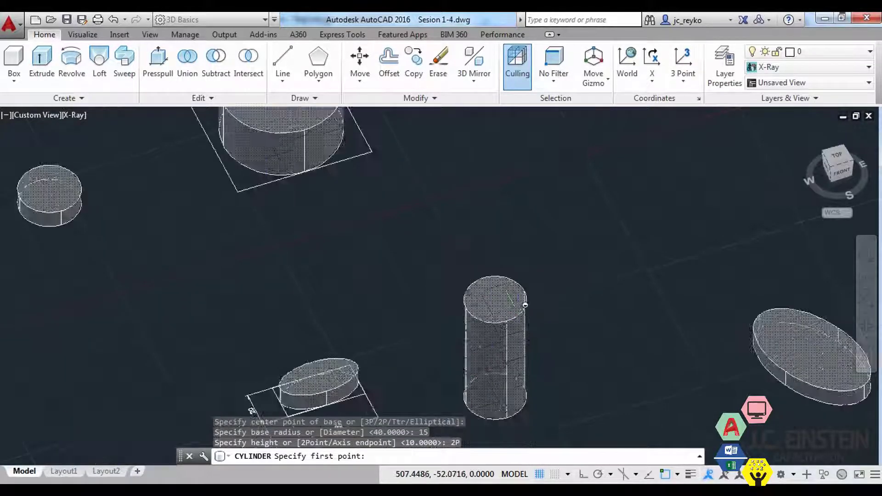
{"action": "scroll", "coordinate": [512, 343], "scroll_direction": "down", "scroll_amount": 2}
{"action": "scroll", "coordinate": [513, 342], "scroll_direction": "up", "scroll_amount": 2}
{"action": "scroll", "coordinate": [512, 342], "scroll_direction": "up", "scroll_amount": 2}
{"action": "scroll", "coordinate": [520, 339], "scroll_direction": "down", "scroll_amount": 2}
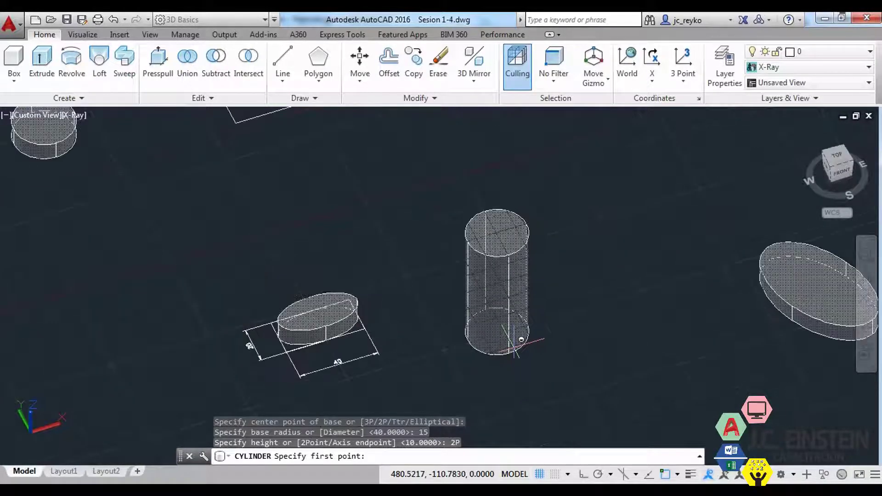
{"action": "middle_click_drag", "start_coordinate": [557, 221], "coordinate": [501, 259]}
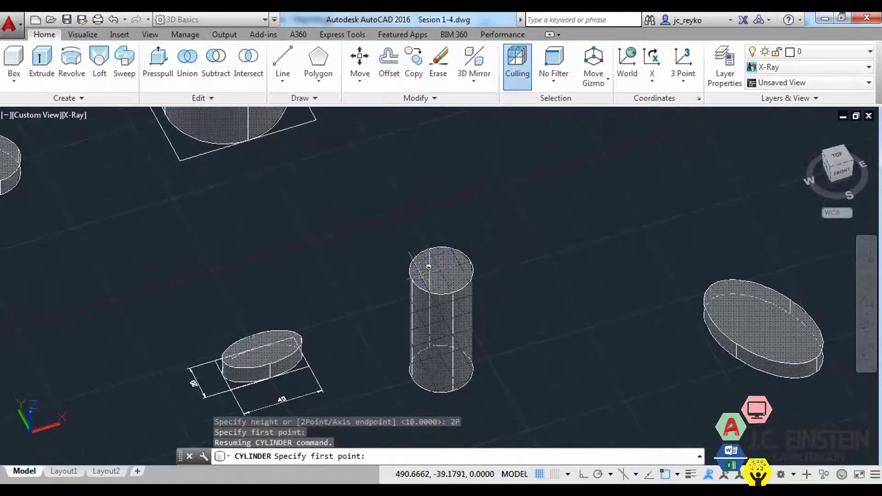
{"action": "left_click", "coordinate": [542, 238]}
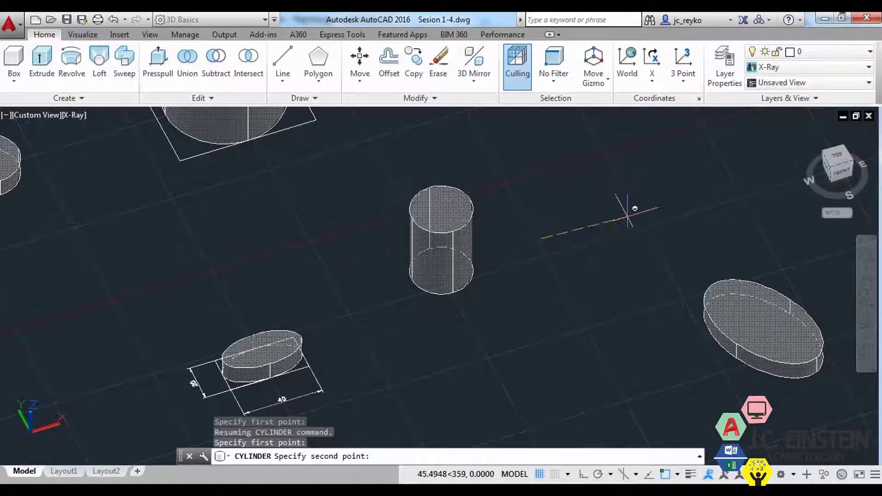
{"action": "middle_click_drag", "start_coordinate": [629, 205], "coordinate": [515, 271]}
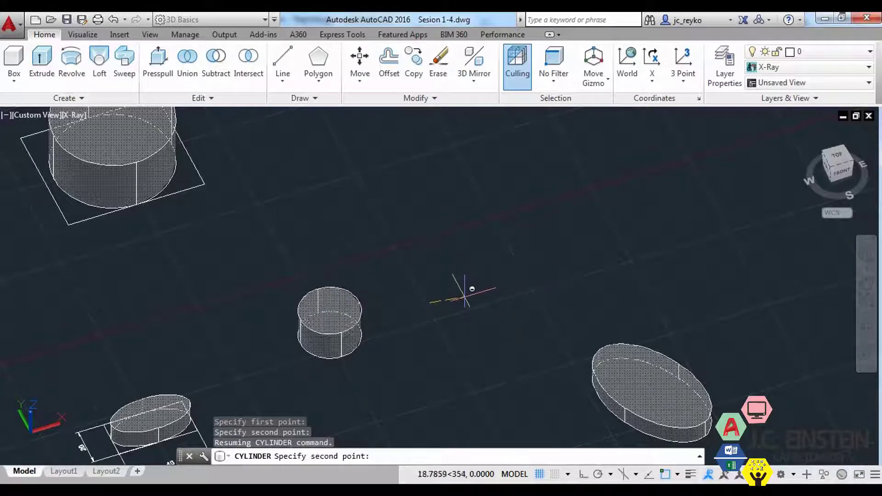
Draw a straight 20-unit horizontal polyline as a height reference.
{"action": "key", "text": "Escape"}
{"action": "key", "text": "Escape"}
{"action": "middle_click_drag", "start_coordinate": [443, 311], "coordinate": [436, 350]}
{"action": "type", "text": "PL"}
{"action": "key", "text": "Return"}
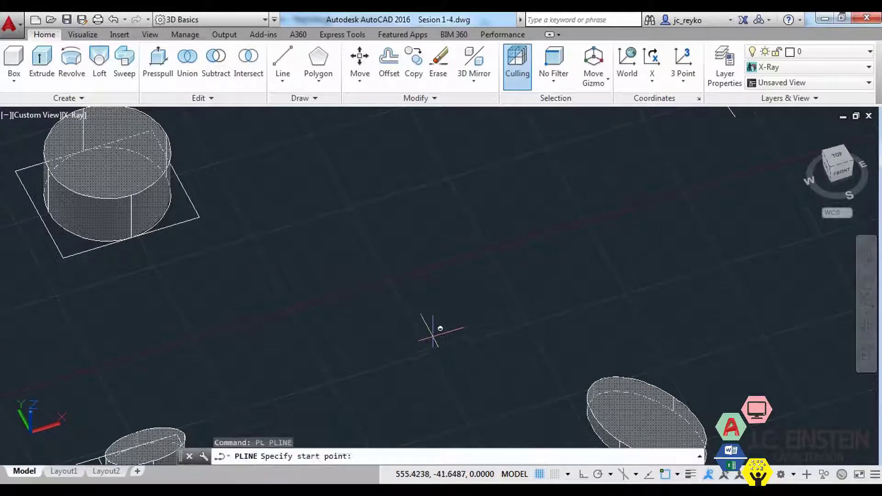
{"action": "left_click", "coordinate": [433, 336]}
{"action": "key", "text": "F8"}
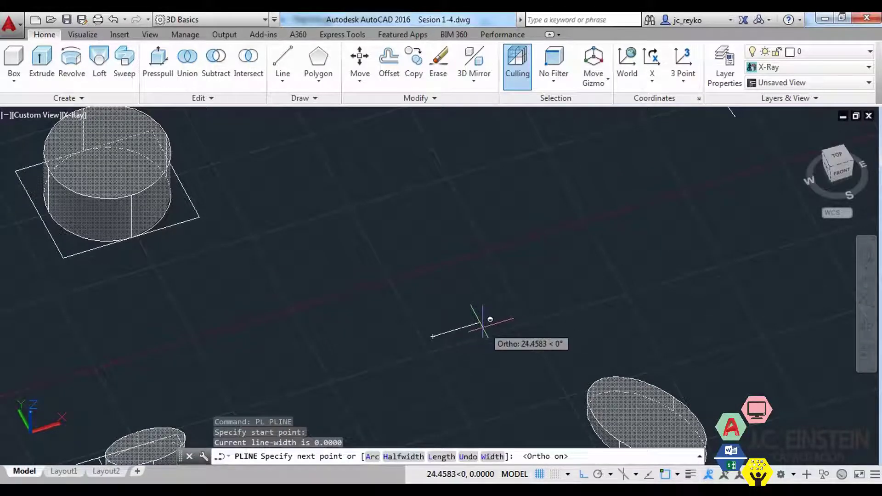
{"action": "type", "text": "20"}
{"action": "key", "text": "Return"}
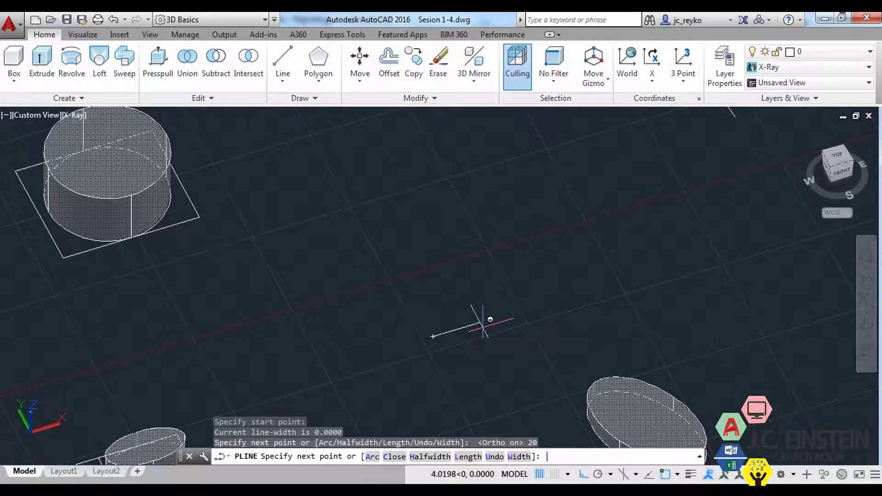
{"action": "scroll", "coordinate": [420, 362], "scroll_direction": "up", "scroll_amount": 3}
{"action": "key", "text": "Return"}
{"action": "middle_click_drag", "start_coordinate": [434, 345], "coordinate": [450, 330]}
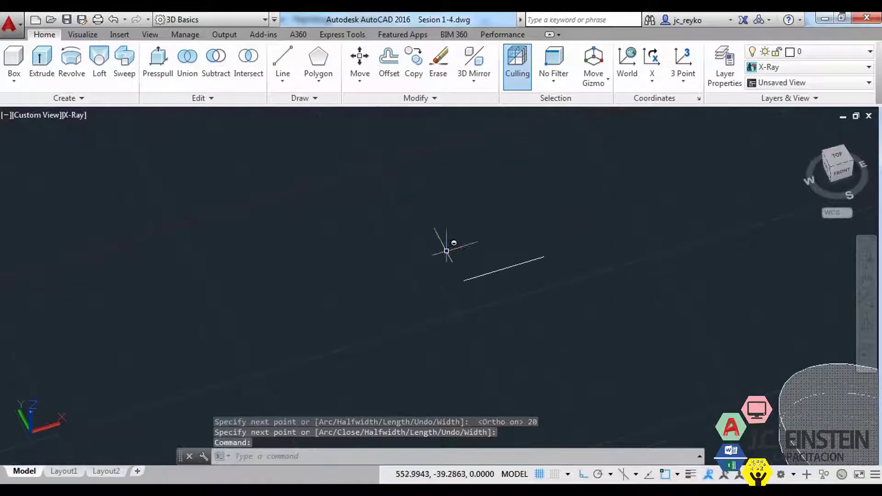
Start a radius-10 cylinder whose height will be set from two points.
{"action": "type", "text": "CYL"}
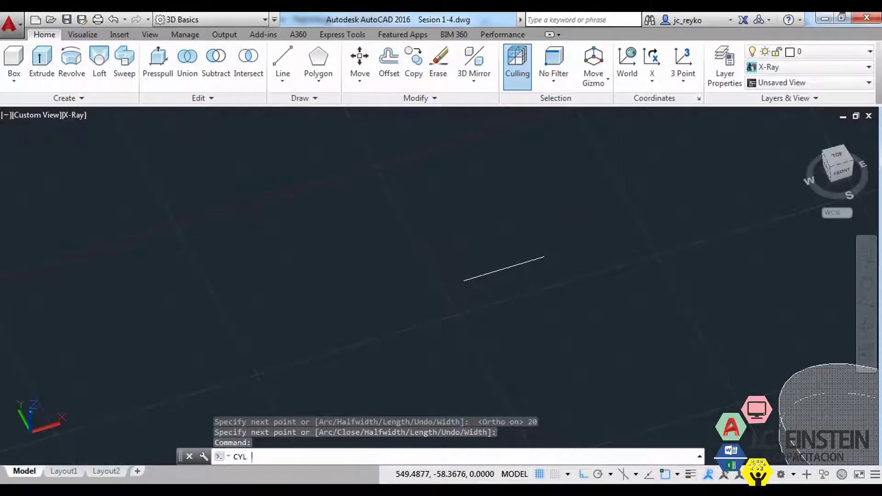
{"action": "key", "text": "Return"}
{"action": "left_click", "coordinate": [300, 296]}
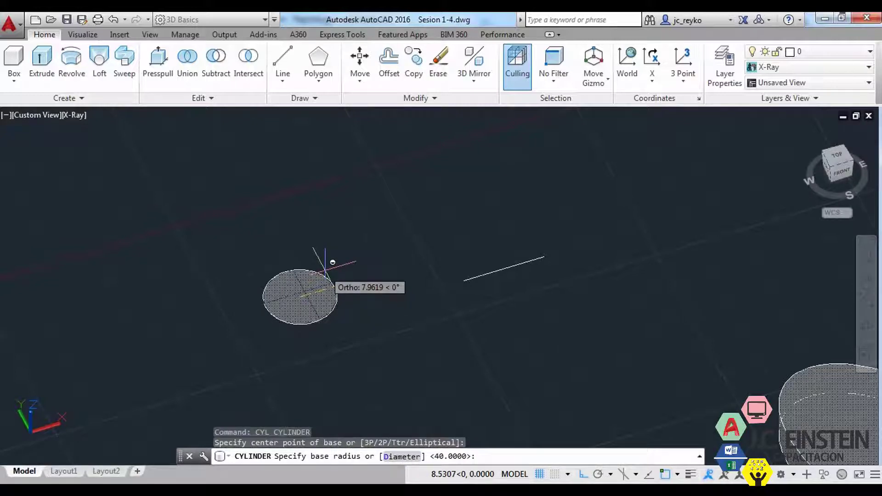
{"action": "type", "text": "10"}
{"action": "key", "text": "Return"}
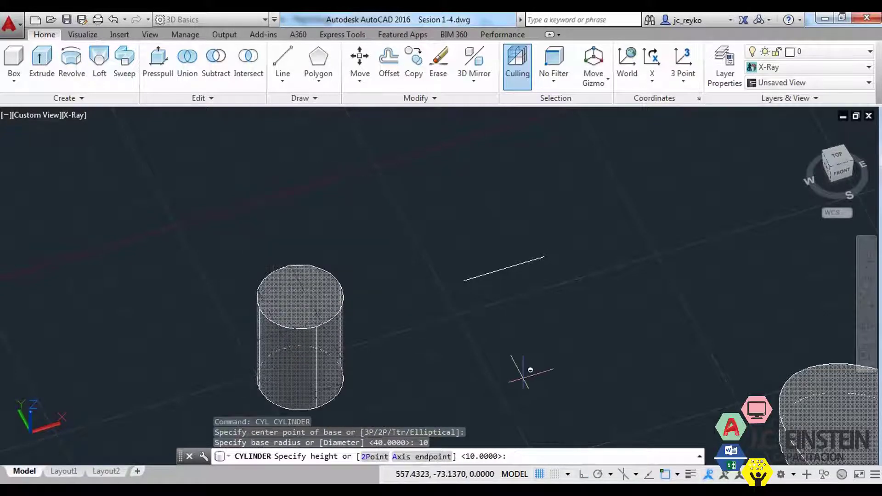
{"action": "left_click", "coordinate": [373, 457]}
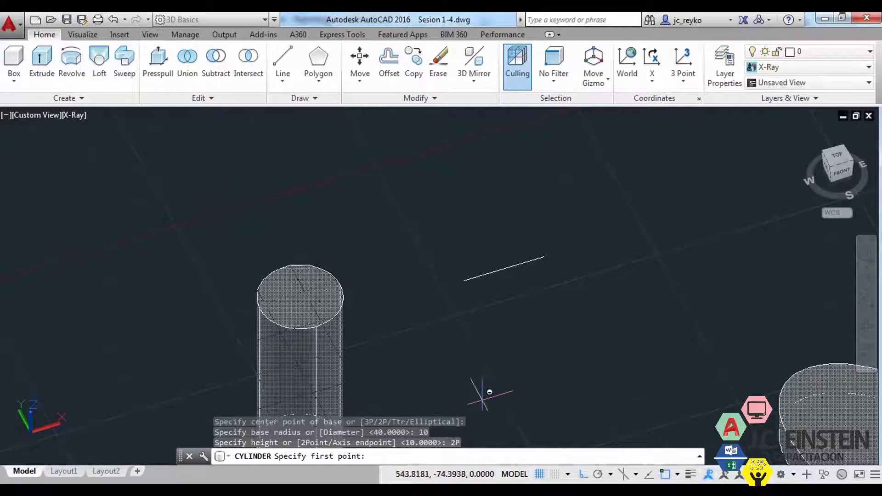
Set object snaps and take the cylinder height from the 20-unit line's two endpoints.
{"action": "scroll", "coordinate": [490, 392], "scroll_direction": "down", "scroll_amount": 3}
{"action": "scroll", "coordinate": [505, 388], "scroll_direction": "down", "scroll_amount": 3}
{"action": "scroll", "coordinate": [528, 386], "scroll_direction": "up", "scroll_amount": 5}
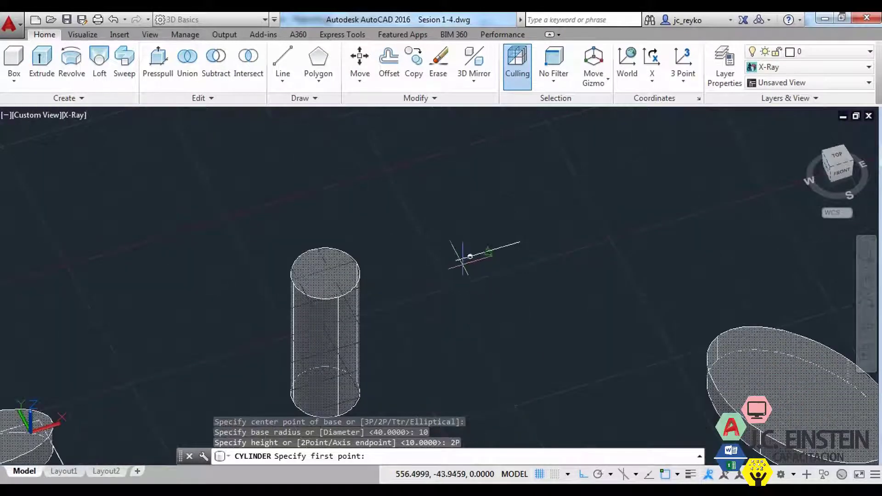
{"action": "left_click", "coordinate": [678, 475]}
{"action": "left_click", "coordinate": [701, 458]}
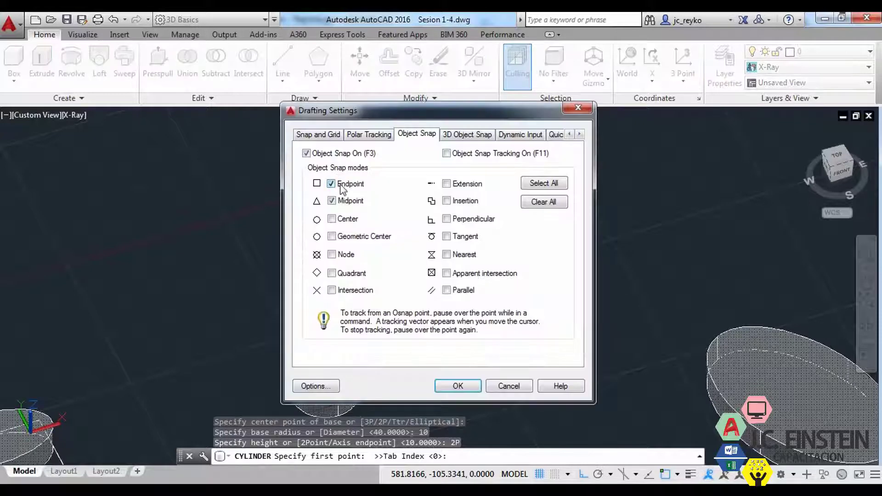
{"action": "left_click", "coordinate": [457, 388]}
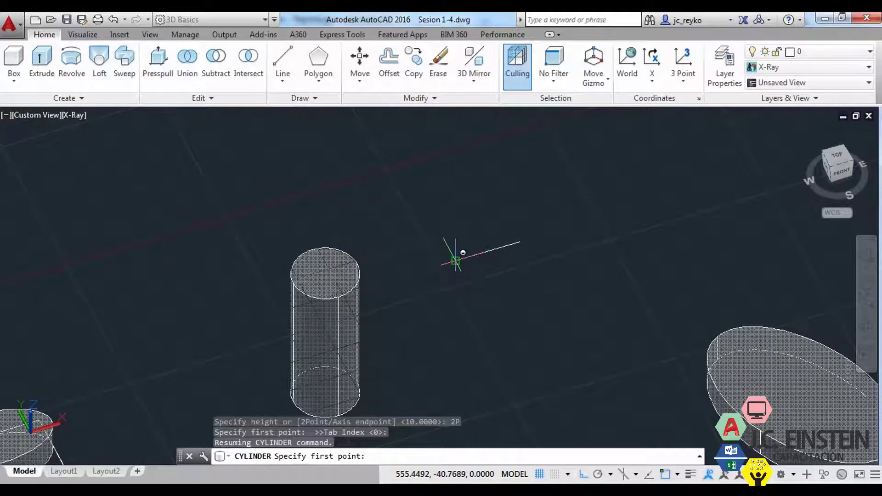
{"action": "left_click", "coordinate": [455, 259]}
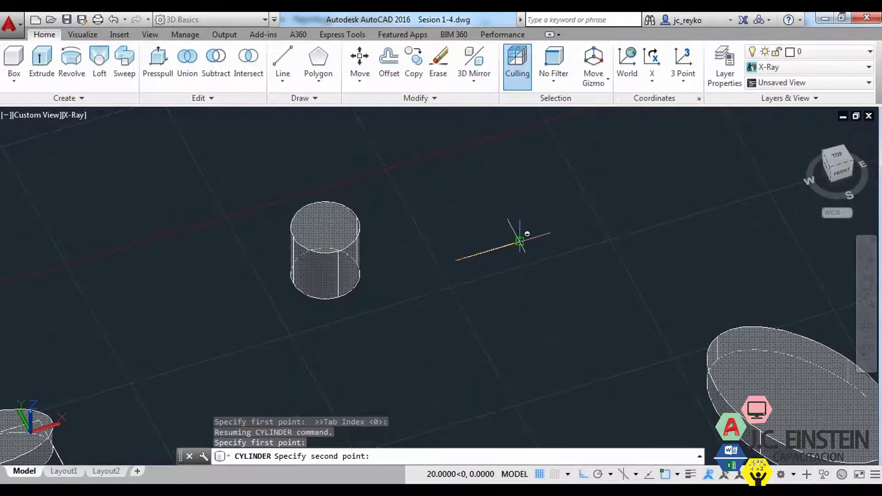
{"action": "left_click", "coordinate": [520, 242]}
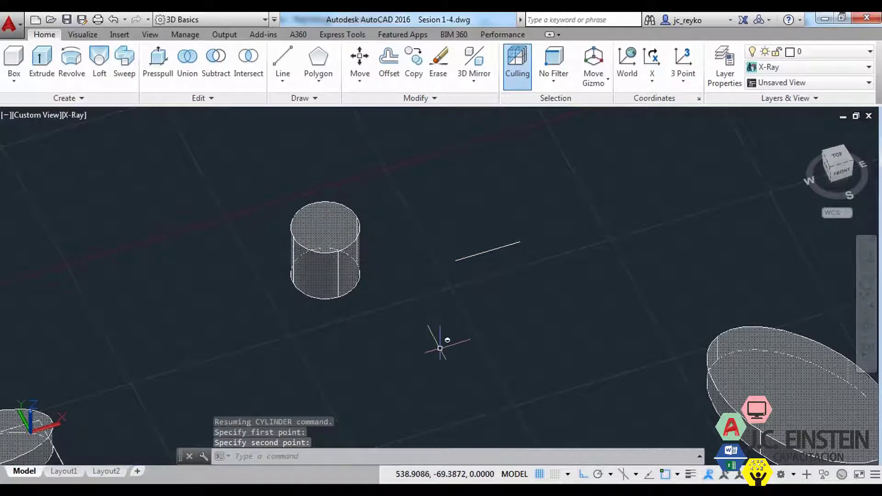
{"action": "middle_click_drag", "start_coordinate": [428, 369], "coordinate": [462, 280], "text": "shift"}
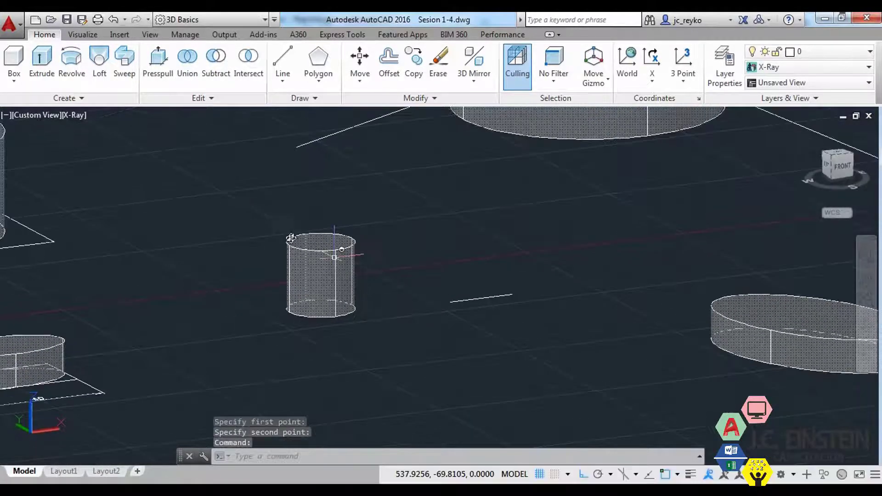
{"action": "scroll", "coordinate": [299, 294], "scroll_direction": "up", "scroll_amount": 3}
{"action": "middle_click_drag", "start_coordinate": [300, 297], "coordinate": [314, 321]}
{"action": "type", "text": "3DPO"}
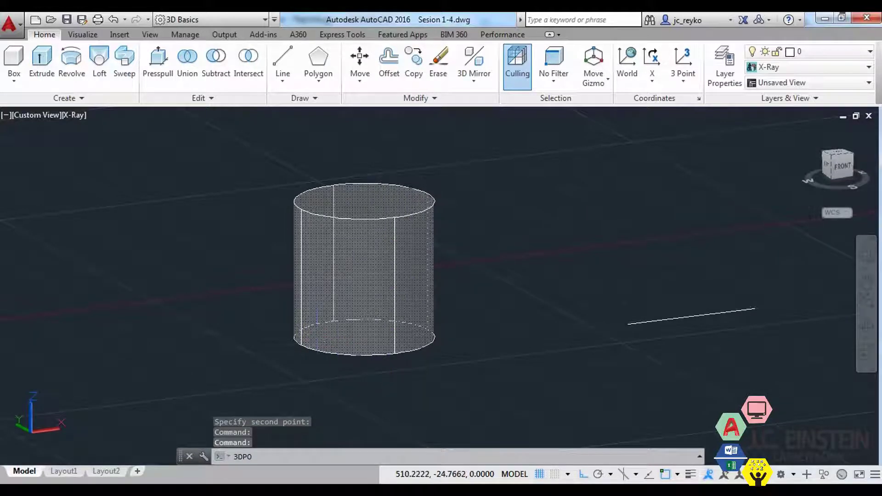
Enable Endpoint and Nearest object snaps for drawing the 3D polyline.
{"action": "key", "text": "Return"}
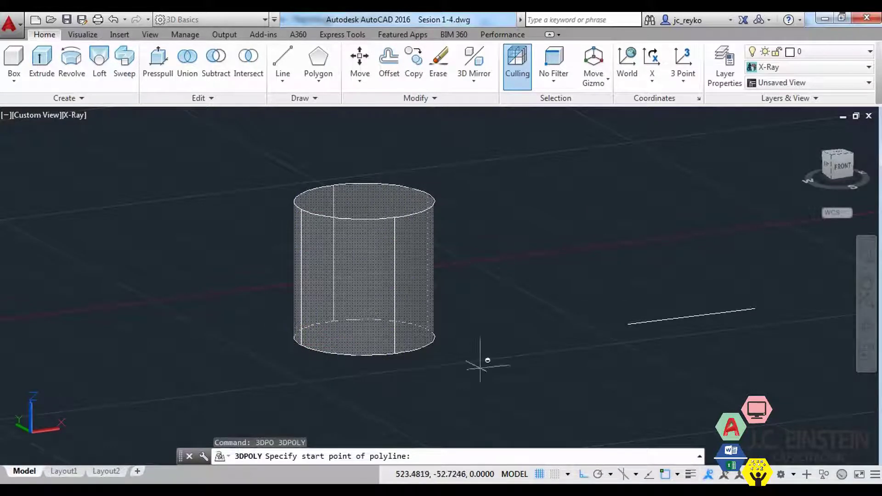
{"action": "left_click", "coordinate": [677, 475]}
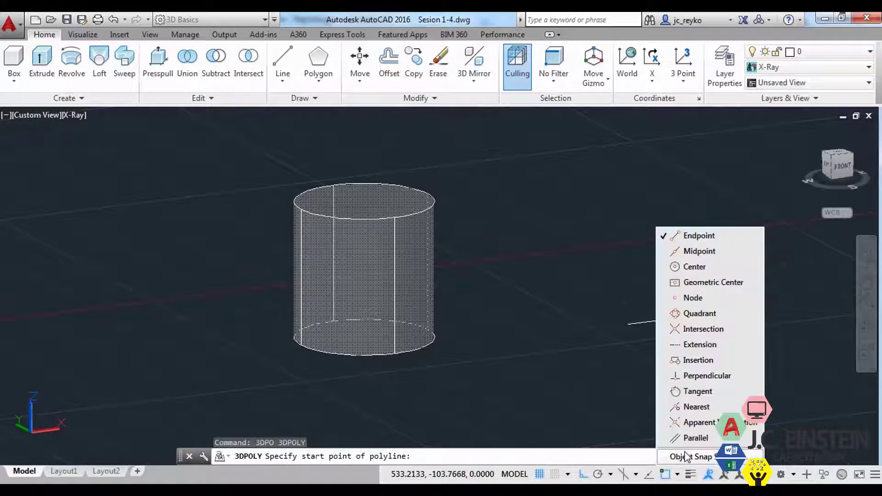
{"action": "left_click", "coordinate": [689, 456]}
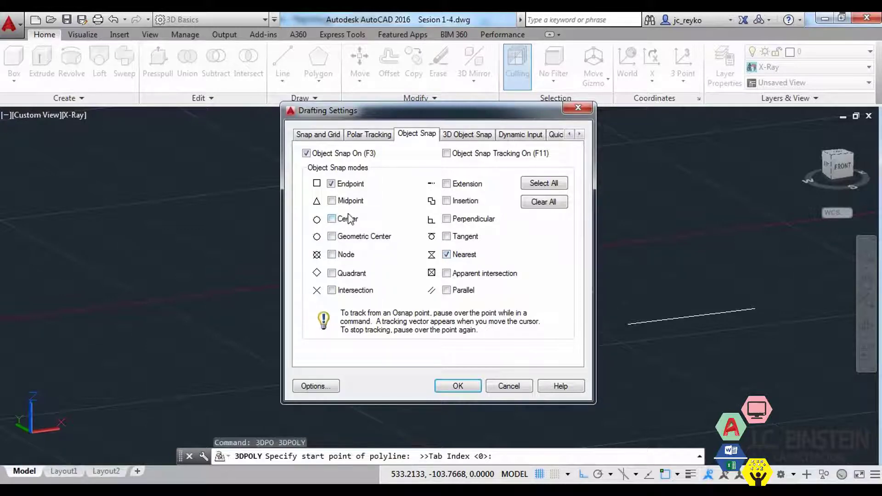
{"action": "left_click", "coordinate": [458, 386]}
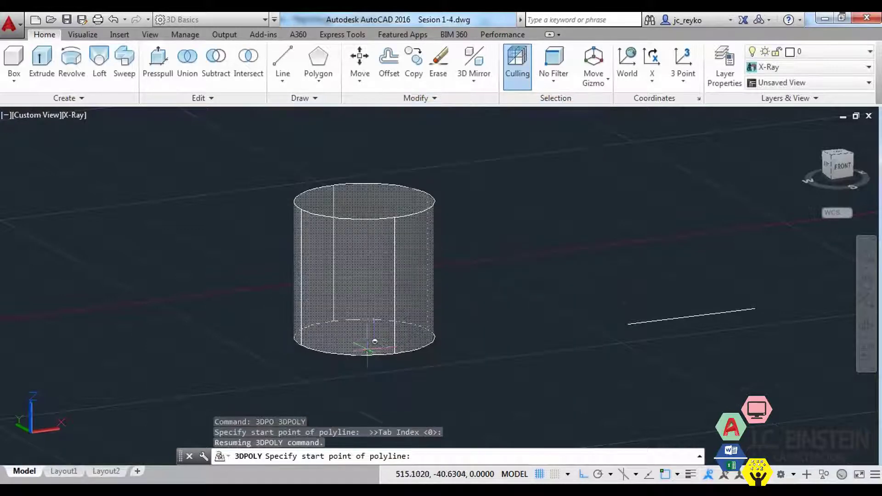
{"action": "left_click", "coordinate": [326, 344]}
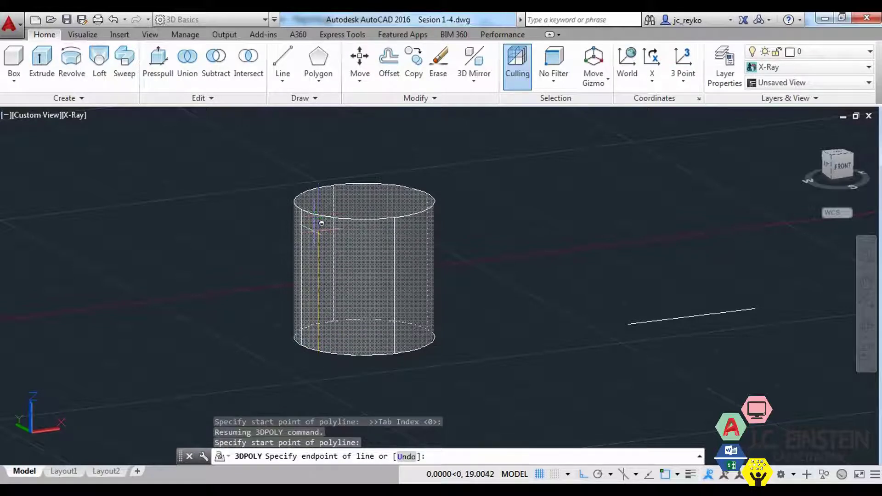
{"action": "key", "text": "Escape"}
Draw a vertical 3D polyline from the cylinder's base edge to its top edge.
{"action": "type", "text": "3DPO"}
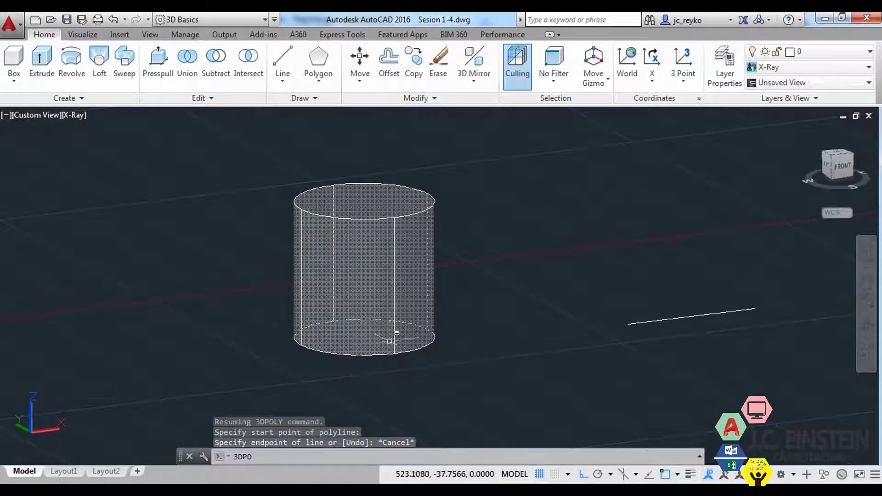
{"action": "key", "text": "Return"}
{"action": "left_click", "coordinate": [320, 345]}
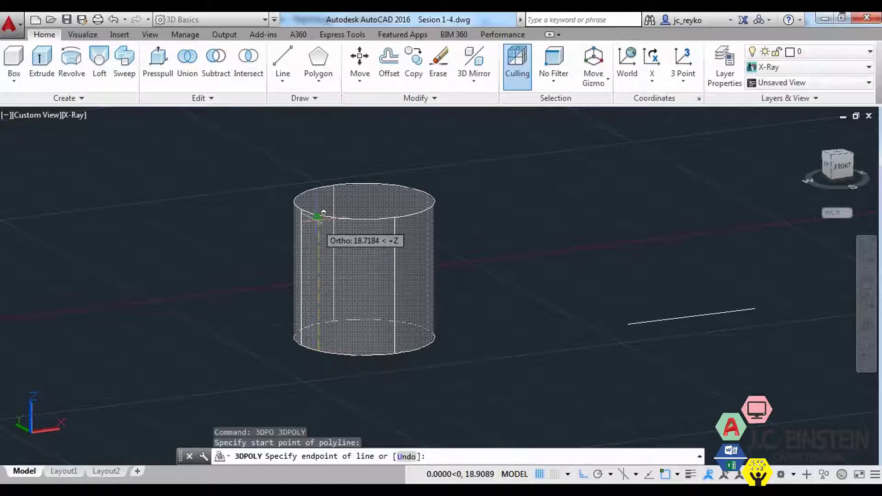
{"action": "scroll", "coordinate": [321, 209], "scroll_direction": "up", "scroll_amount": 4}
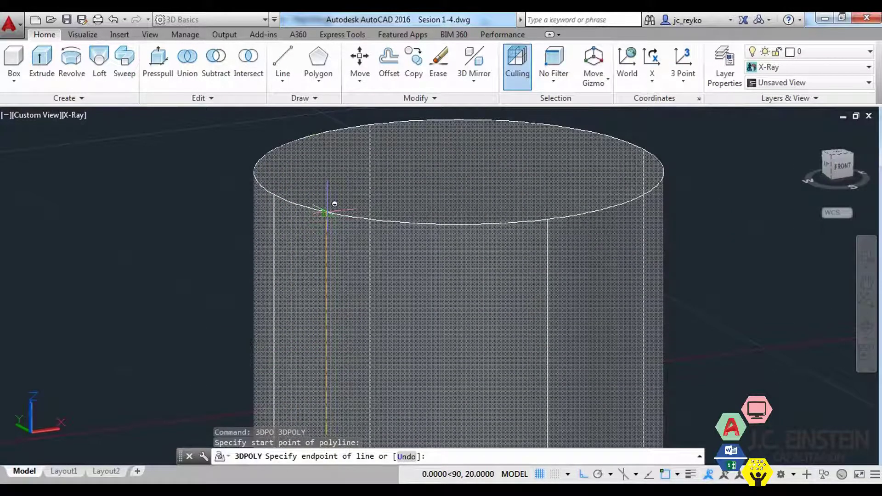
{"action": "left_click", "coordinate": [327, 213]}
{"action": "key", "text": "Return"}
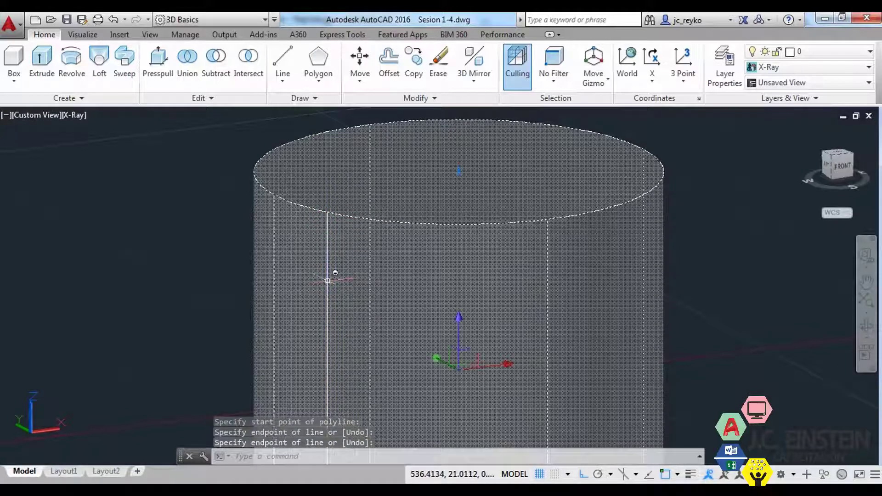
{"action": "key", "text": "Escape"}
{"action": "key", "text": "Escape"}
{"action": "scroll", "coordinate": [289, 215], "scroll_direction": "down", "scroll_amount": 3}
Select the vertical 3D polyline and confirm in Properties that its length is 20.
{"action": "left_click", "coordinate": [301, 166]}
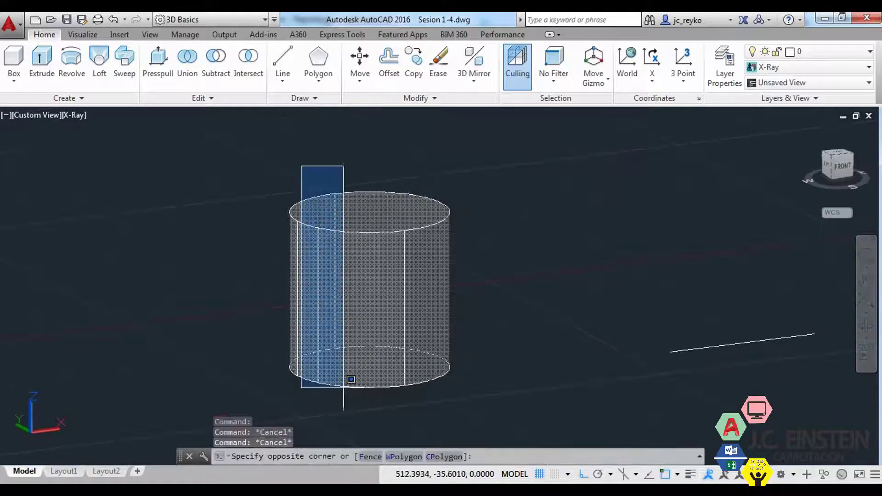
{"action": "left_click", "coordinate": [351, 379]}
{"action": "key", "text": "ctrl+1"}
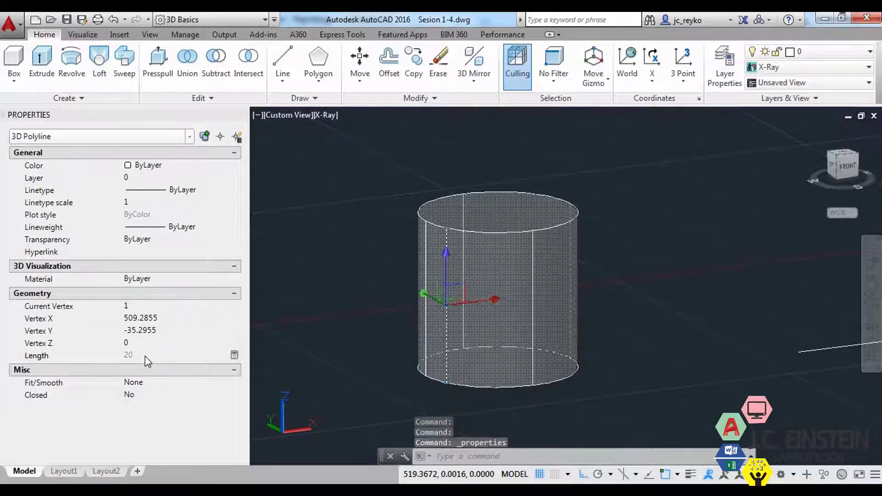
{"action": "key", "text": "Escape"}
{"action": "scroll", "coordinate": [508, 357], "scroll_direction": "down", "scroll_amount": 5}
{"action": "scroll", "coordinate": [503, 351], "scroll_direction": "up", "scroll_amount": 3}
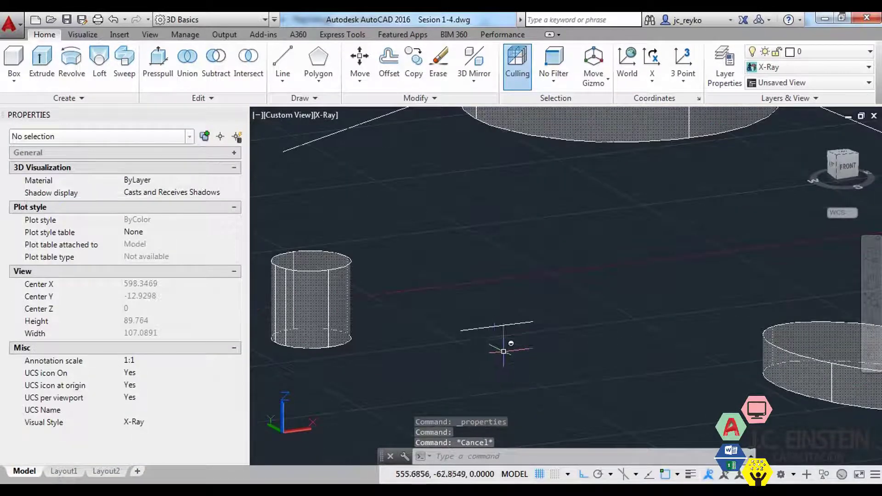
{"action": "mouse_move", "coordinate": [503, 351]}
{"action": "middle_mouse_down", "text": "shift"}
{"action": "mouse_move", "coordinate": [525, 403]}
{"action": "mouse_move", "coordinate": [660, 358]}
{"action": "middle_mouse_up", "text": "shift"}
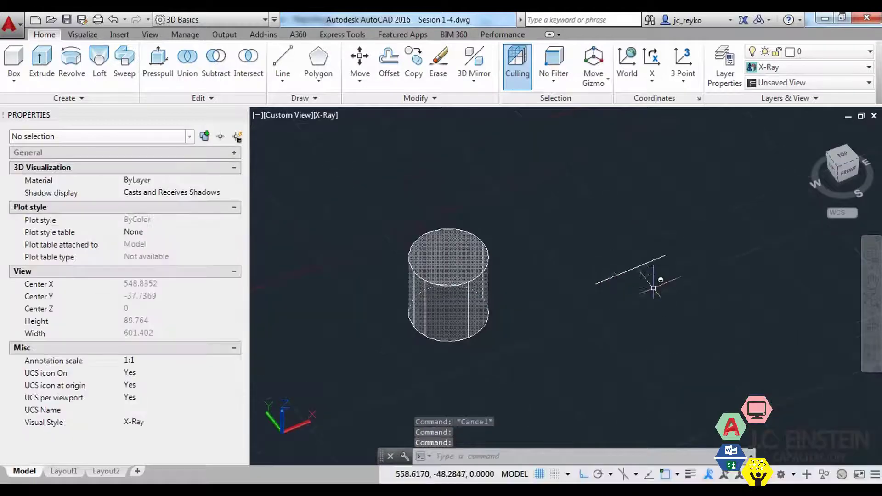
Place an aligned dimension reading 20 along the ground reference line.
{"action": "type", "text": "dal"}
{"action": "key", "text": "Return"}
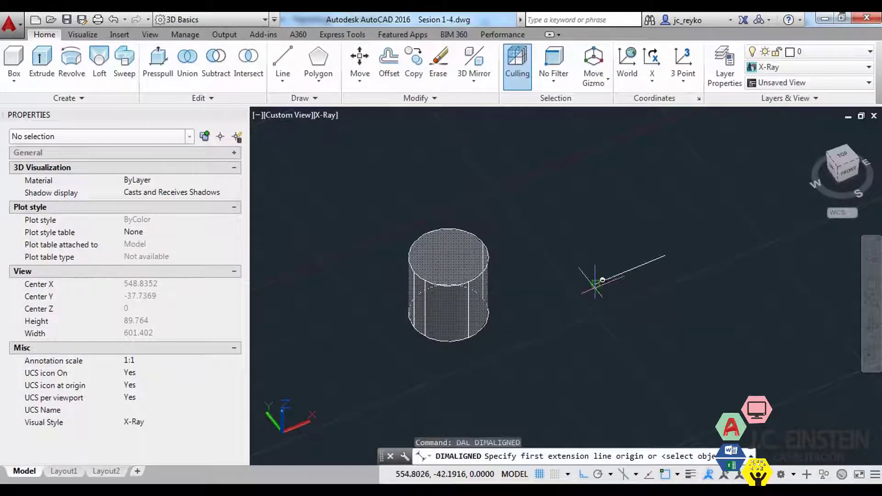
{"action": "left_click", "coordinate": [596, 284]}
{"action": "left_click", "coordinate": [665, 255]}
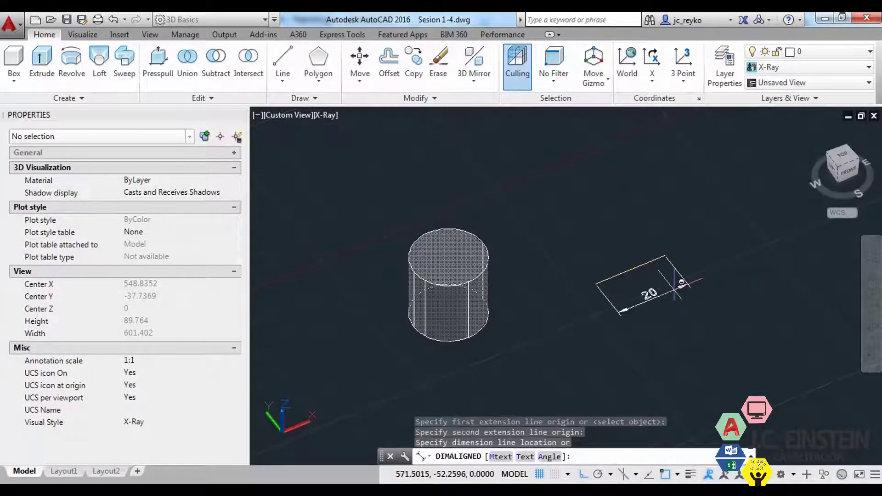
{"action": "left_click", "coordinate": [652, 300]}
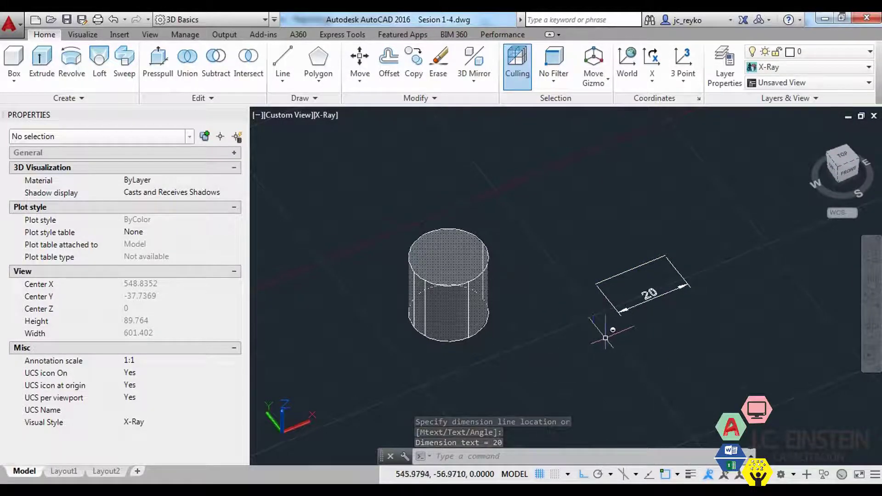
{"action": "mouse_move", "coordinate": [590, 285]}
{"action": "middle_mouse_down"}
{"action": "mouse_move", "coordinate": [527, 302]}
{"action": "mouse_move", "coordinate": [616, 252]}
{"action": "mouse_move", "coordinate": [527, 276]}
{"action": "middle_mouse_up"}
{"action": "scroll", "coordinate": [615, 252], "scroll_direction": "down", "scroll_amount": 3}
Start a new cylinder at a base centre, accepting the default radius 10.
{"action": "scroll", "coordinate": [479, 272], "scroll_direction": "up", "scroll_amount": 4}
{"action": "type", "text": "c"}
{"action": "key", "text": "Return"}
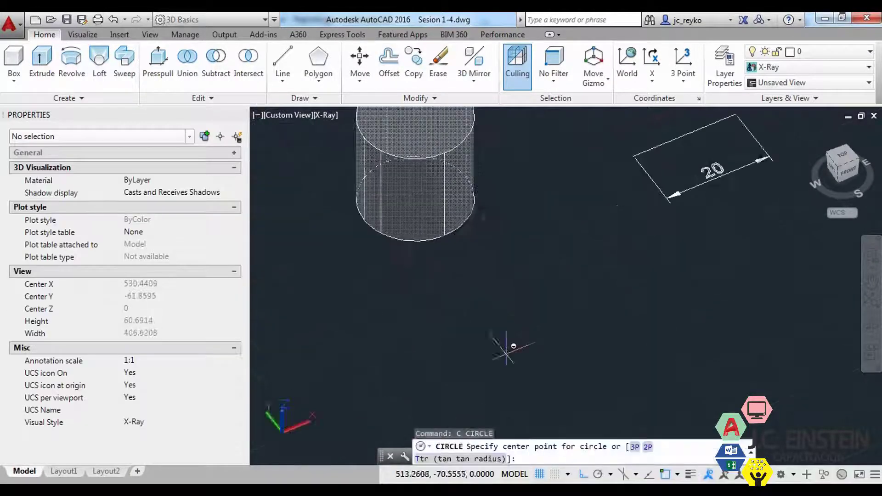
{"action": "key", "text": "Escape"}
{"action": "key", "text": "Escape"}
{"action": "type", "text": "cyl"}
{"action": "key", "text": "Return"}
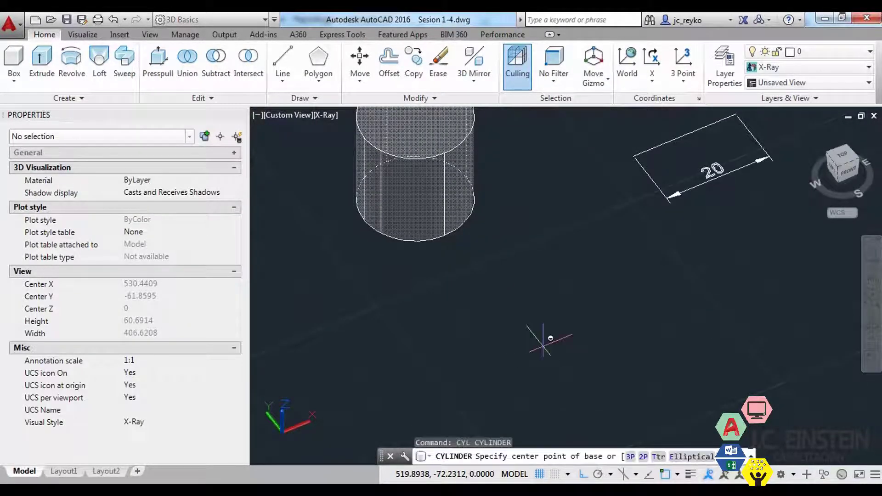
{"action": "left_click", "coordinate": [574, 334]}
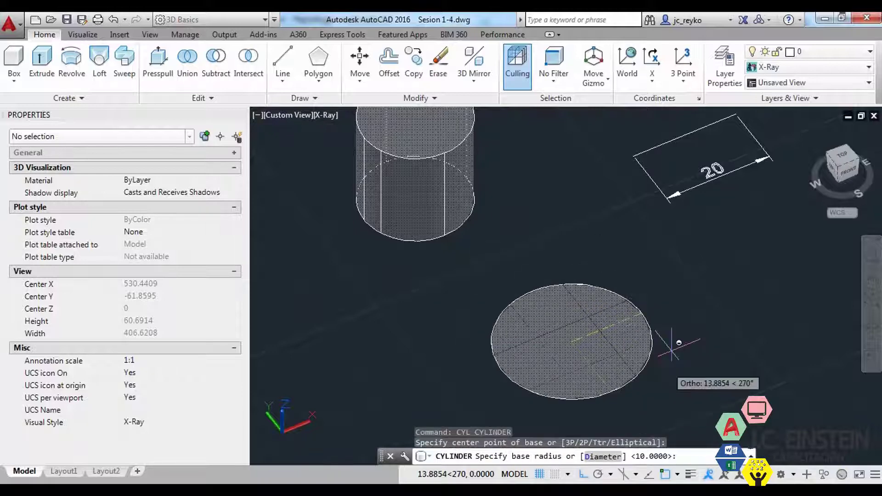
{"action": "key", "text": "Return"}
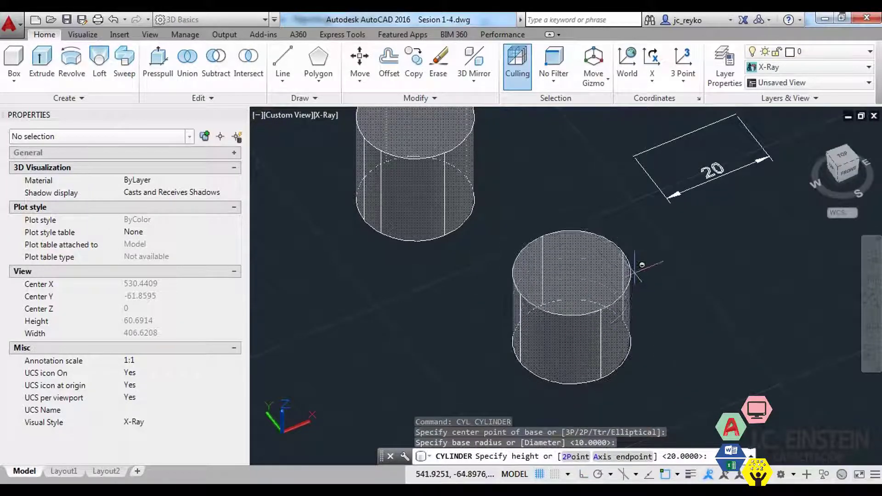
Set the cylinder's axis endpoint horizontally so it lies on its side.
{"action": "left_click", "coordinate": [634, 457]}
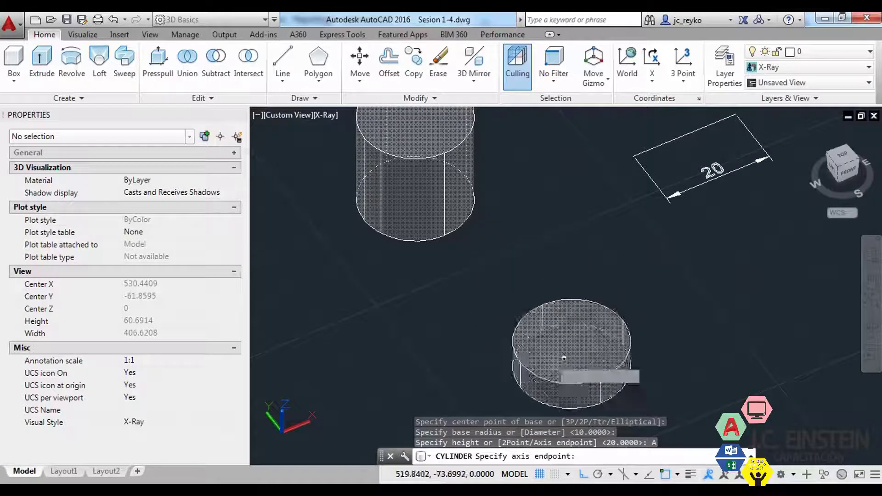
{"action": "middle_click_drag", "start_coordinate": [630, 301], "coordinate": [680, 354], "text": "shift"}
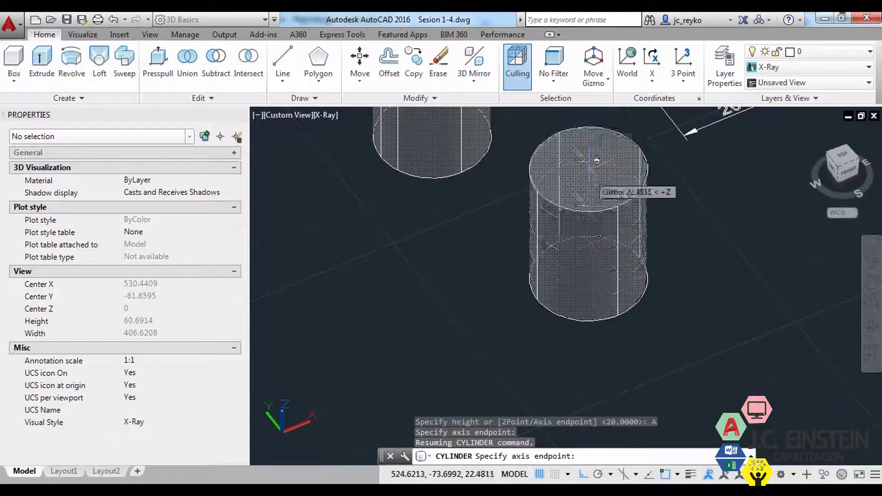
{"action": "middle_click_drag", "start_coordinate": [735, 180], "coordinate": [542, 257]}
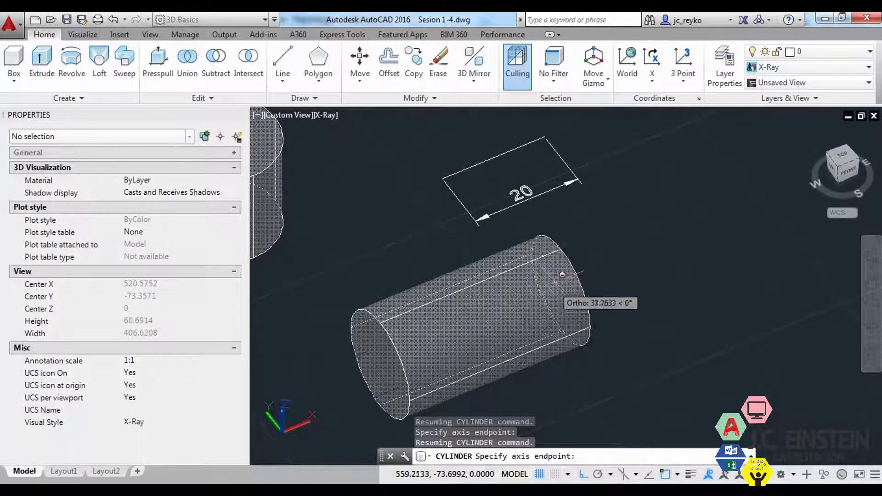
{"action": "left_click", "coordinate": [529, 289]}
{"action": "scroll", "coordinate": [574, 331], "scroll_direction": "down", "scroll_amount": 2}
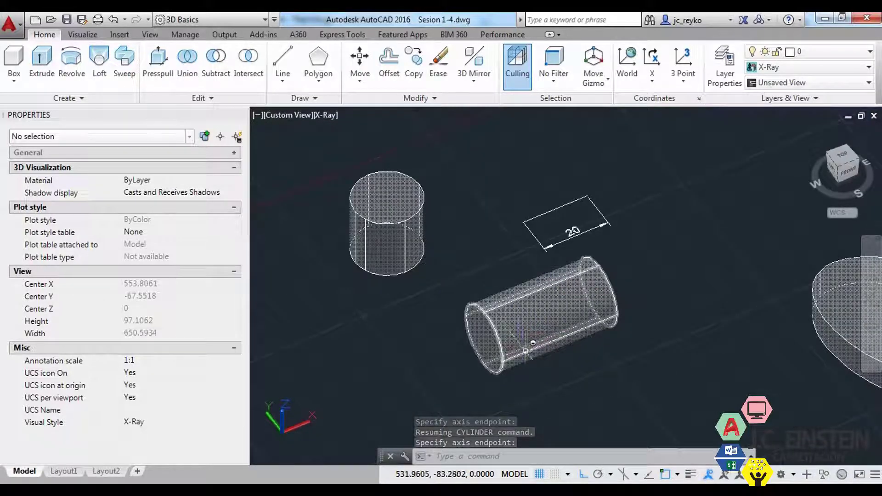
{"action": "middle_click_drag", "start_coordinate": [539, 318], "coordinate": [593, 330]}
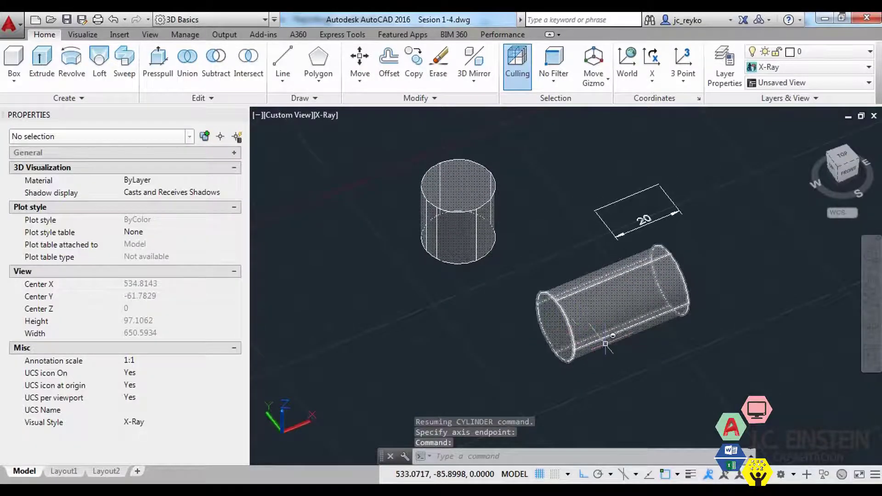
{"action": "left_click", "coordinate": [443, 219]}
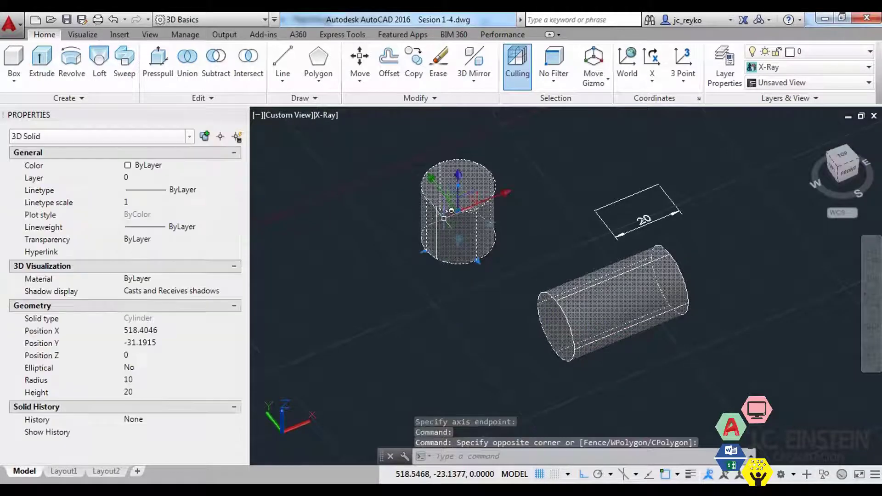
{"action": "type", "text": "3DRO"}
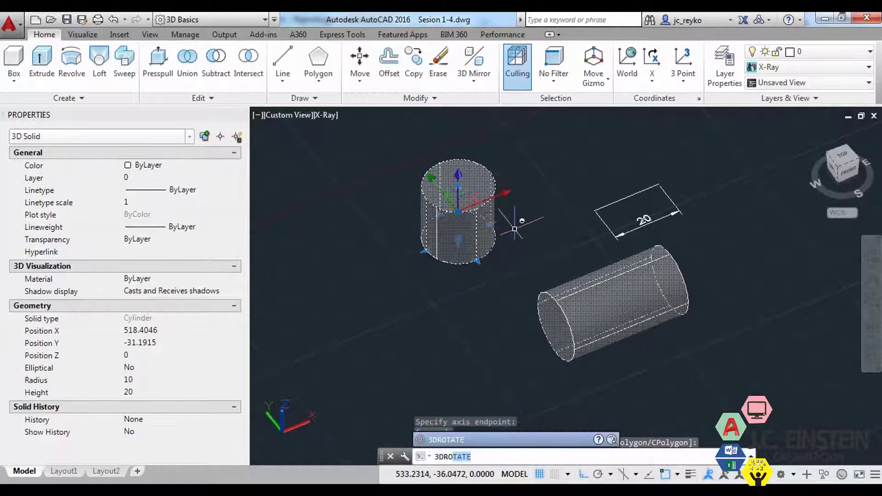
{"action": "key", "text": "Return"}
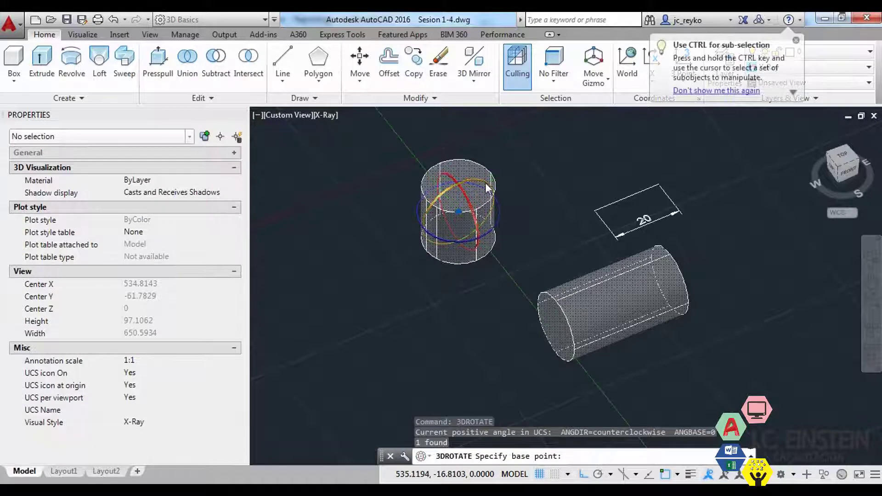
{"action": "left_click", "coordinate": [489, 201]}
{"action": "left_click", "coordinate": [432, 289]}
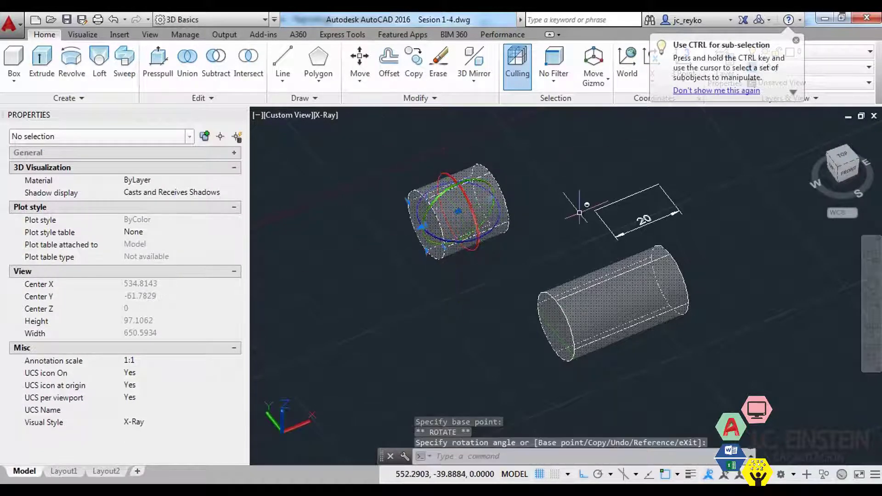
{"action": "key", "text": "Escape"}
{"action": "key", "text": "ctrl+z"}
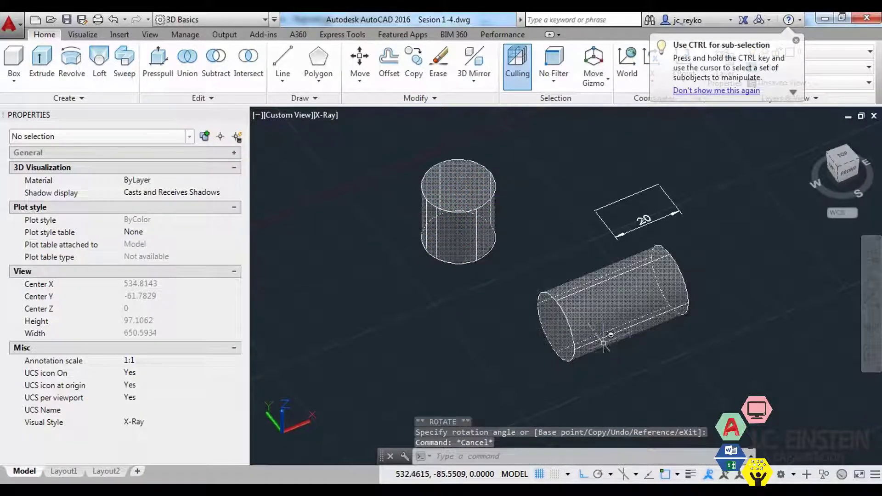
{"action": "scroll", "coordinate": [665, 368], "scroll_direction": "down", "scroll_amount": 3}
{"action": "scroll", "coordinate": [643, 352], "scroll_direction": "down", "scroll_amount": 2}
Zoom out and pan around the scene to review all the solids.
{"action": "scroll", "coordinate": [625, 338], "scroll_direction": "up", "scroll_amount": 2}
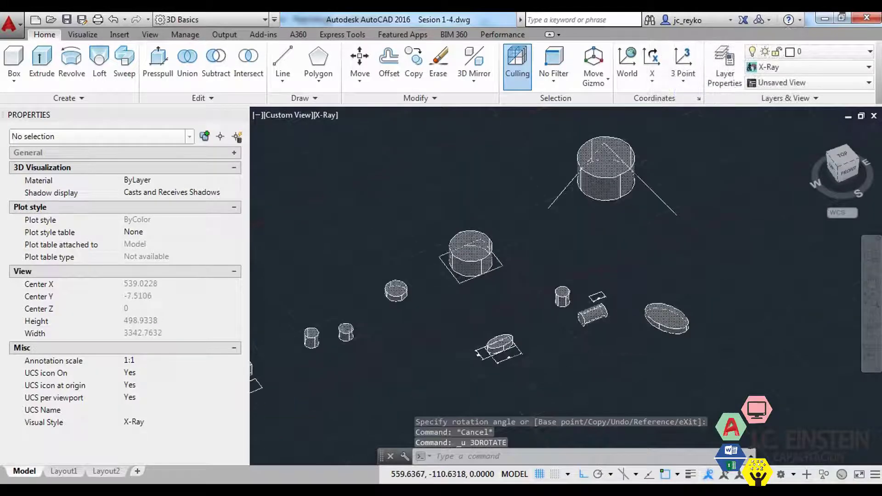
{"action": "scroll", "coordinate": [611, 326], "scroll_direction": "up", "scroll_amount": 2}
{"action": "middle_click_drag", "start_coordinate": [612, 325], "coordinate": [629, 366]}
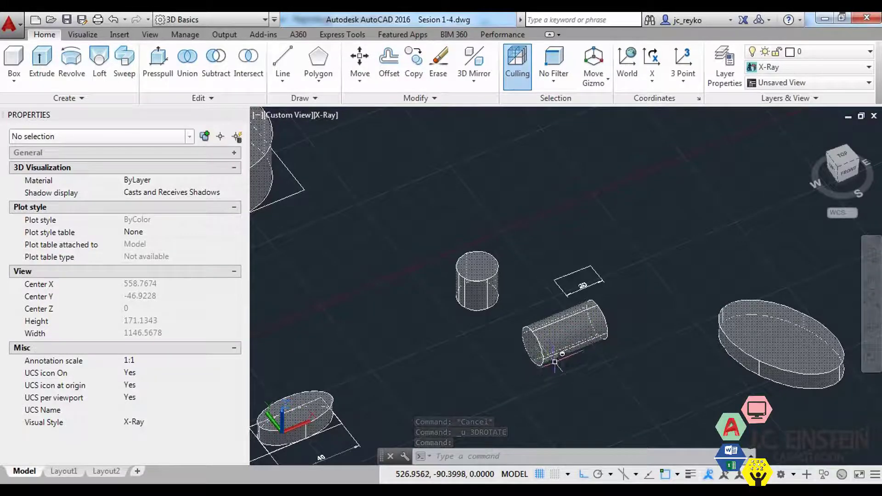
{"action": "scroll", "coordinate": [569, 336], "scroll_direction": "down", "scroll_amount": 2}
{"action": "scroll", "coordinate": [569, 337], "scroll_direction": "down", "scroll_amount": 2}
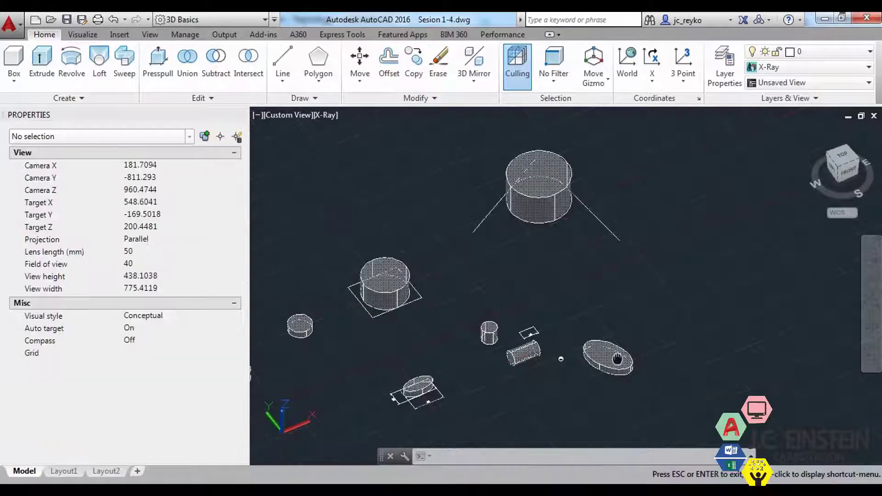
{"action": "scroll", "coordinate": [669, 353], "scroll_direction": "down", "scroll_amount": 3}
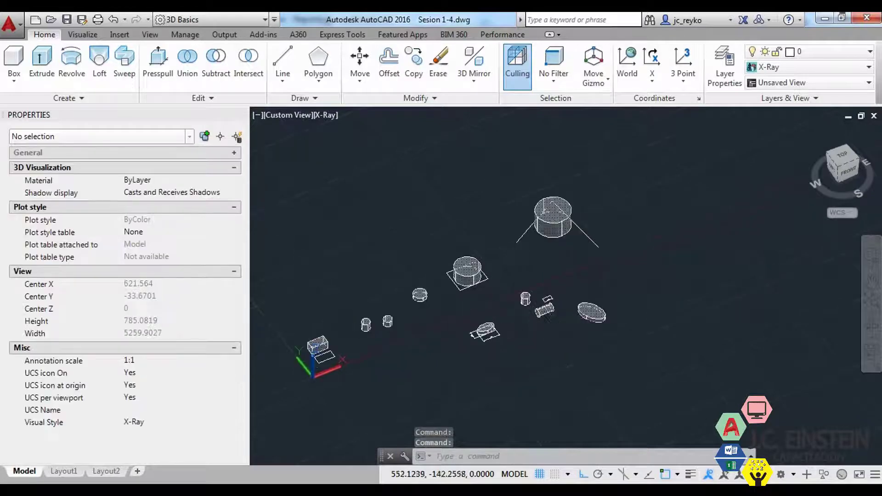
{"action": "middle_click_drag", "start_coordinate": [625, 366], "coordinate": [563, 366]}
{"action": "scroll", "coordinate": [563, 366], "scroll_direction": "up", "scroll_amount": 2}
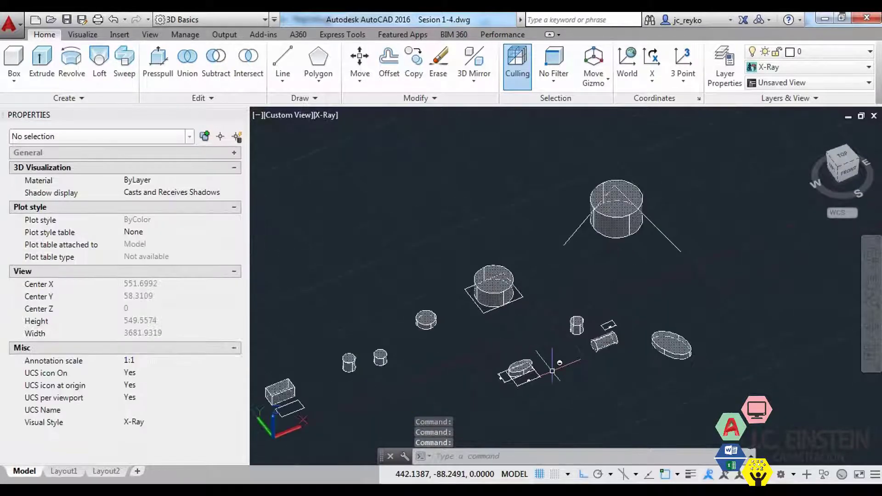
{"action": "middle_click_drag", "start_coordinate": [563, 399], "coordinate": [597, 340]}
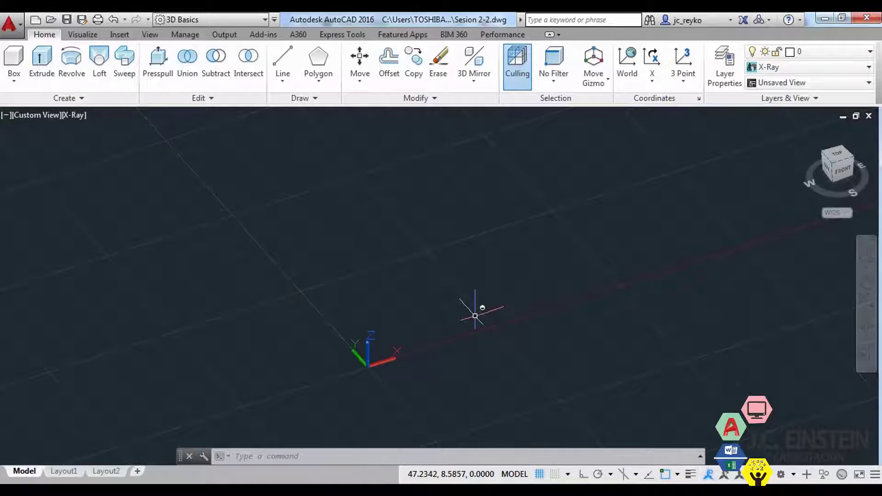
Set the visual style to 2D Wireframe with VSCURRENT.
{"action": "key", "text": "Escape"}
{"action": "key", "text": "Escape"}
{"action": "key", "text": "Escape"}
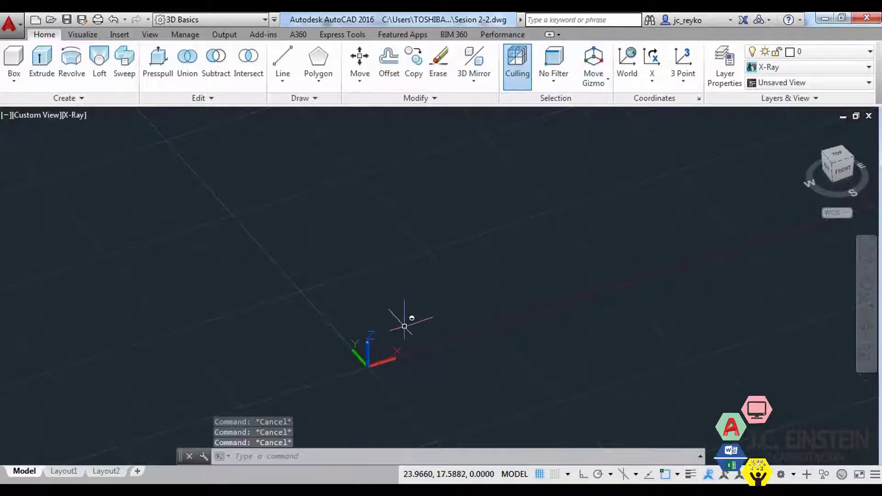
{"action": "scroll", "coordinate": [408, 321], "scroll_direction": "up", "scroll_amount": 3}
{"action": "type", "text": "VS"}
{"action": "key", "text": "Return"}
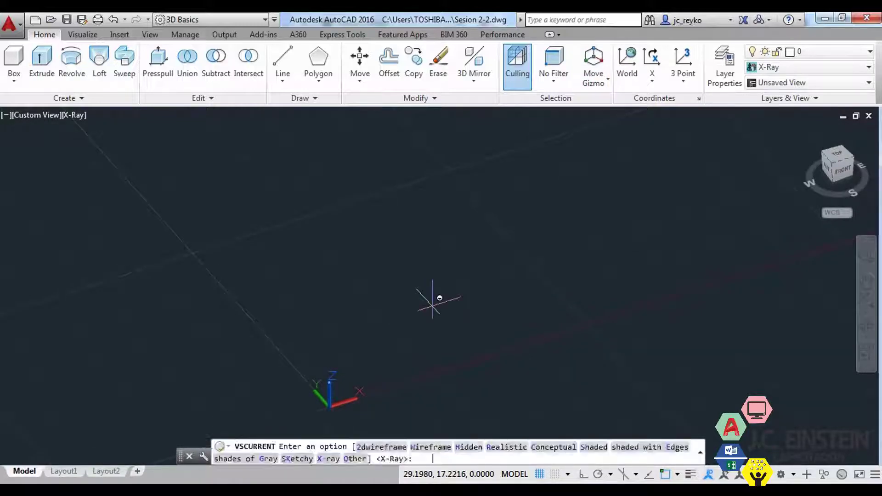
{"action": "type", "text": "2"}
{"action": "key", "text": "Return"}
{"action": "middle_click_drag", "start_coordinate": [334, 411], "coordinate": [243, 414]}
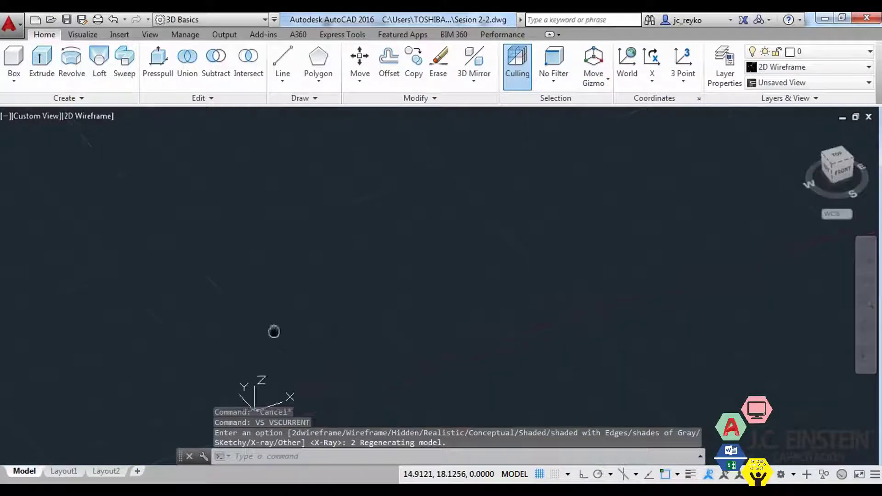
{"action": "key", "text": "Escape"}
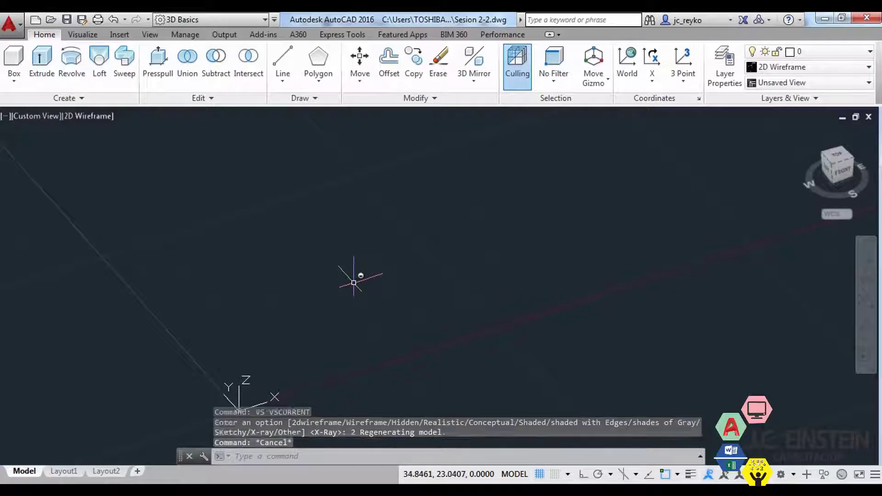
{"action": "key", "text": "Escape"}
Abandon a trial cone and switch the visual style to X-Ray.
{"action": "type", "text": "co"}
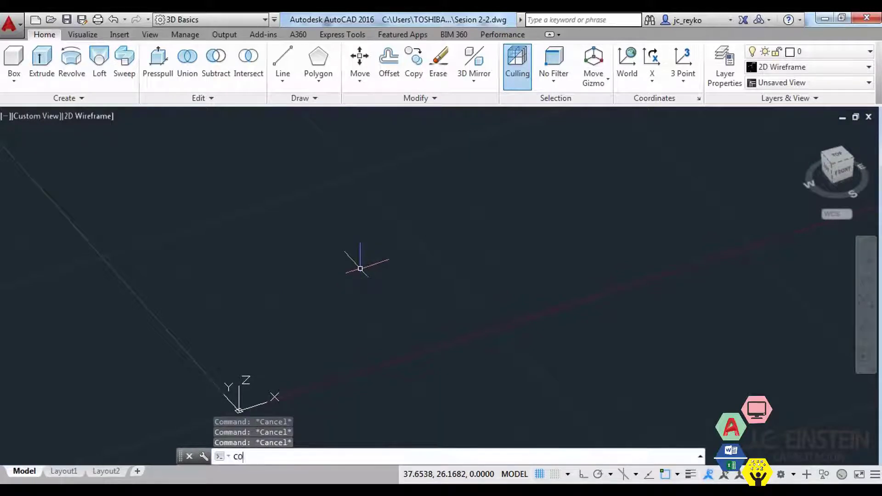
{"action": "key", "text": "Return"}
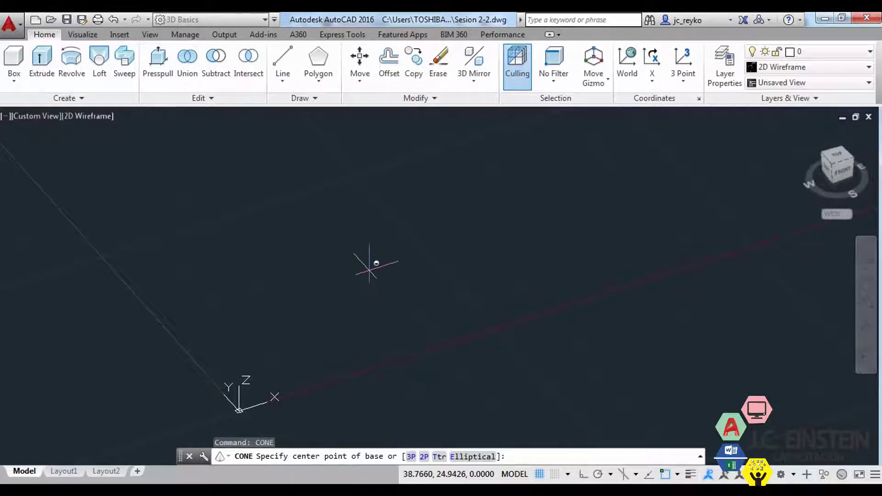
{"action": "middle_click_drag", "start_coordinate": [369, 266], "coordinate": [443, 266]}
{"action": "left_click", "coordinate": [431, 248]}
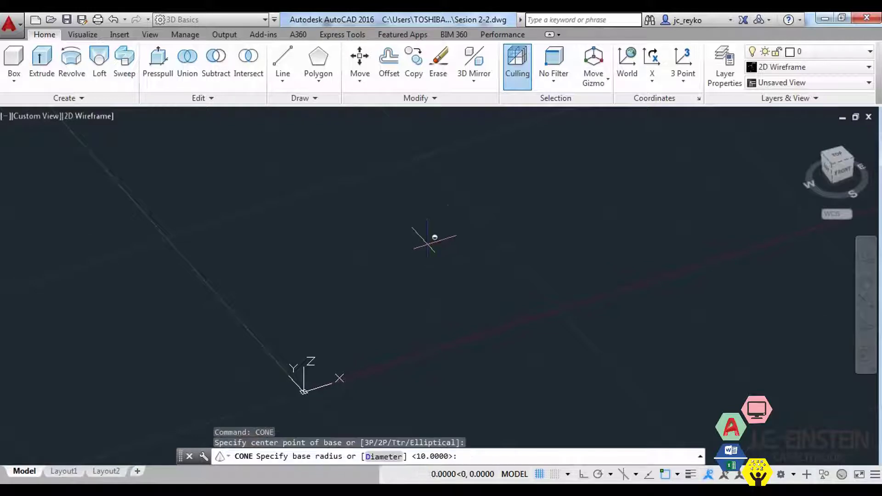
{"action": "scroll", "coordinate": [466, 239], "scroll_direction": "up", "scroll_amount": 2}
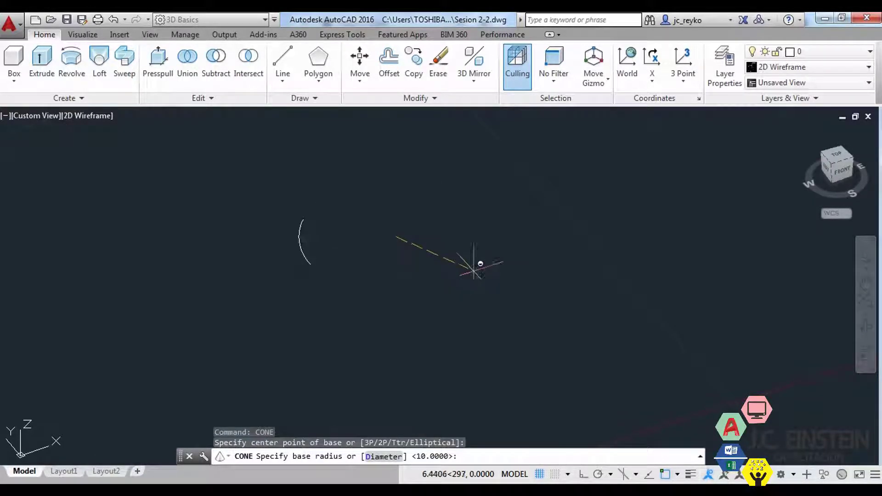
{"action": "key", "text": "Escape"}
{"action": "key", "text": "Escape"}
{"action": "key", "text": "Escape"}
{"action": "type", "text": "vs"}
{"action": "key", "text": "Return"}
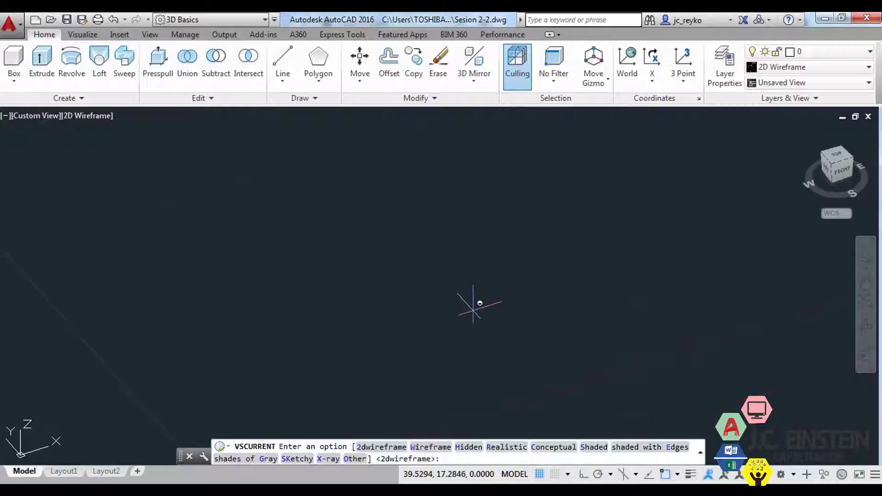
{"action": "type", "text": "x"}
{"action": "key", "text": "Return"}
{"action": "scroll", "coordinate": [442, 257], "scroll_direction": "down", "scroll_amount": 2}
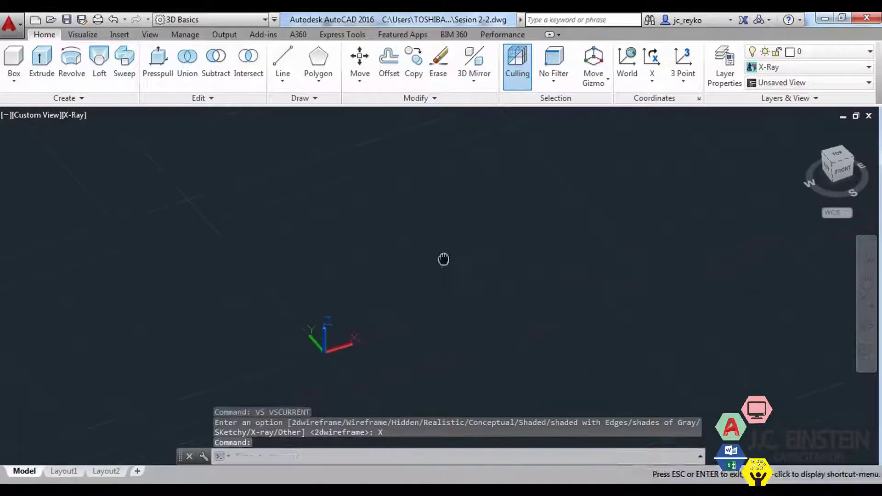
{"action": "scroll", "coordinate": [393, 291], "scroll_direction": "up", "scroll_amount": 2}
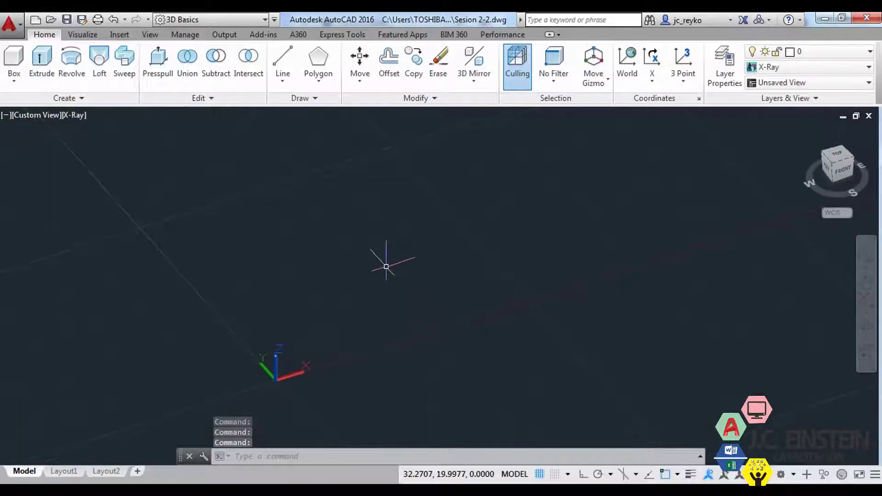
Build a cone with base radius 20 and height 30, then orbit to inspect it.
{"action": "type", "text": "cone"}
{"action": "key", "text": "Return"}
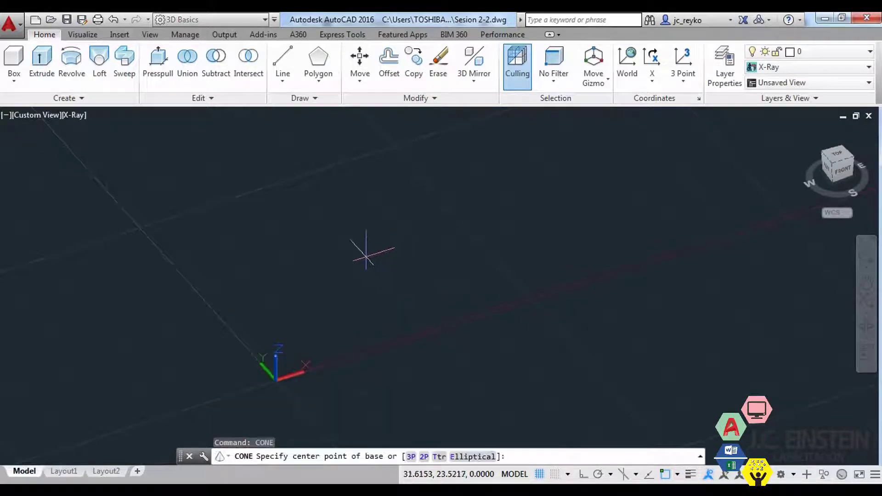
{"action": "scroll", "coordinate": [366, 253], "scroll_direction": "up", "scroll_amount": 1}
{"action": "left_click", "coordinate": [362, 266]}
{"action": "type", "text": "20"}
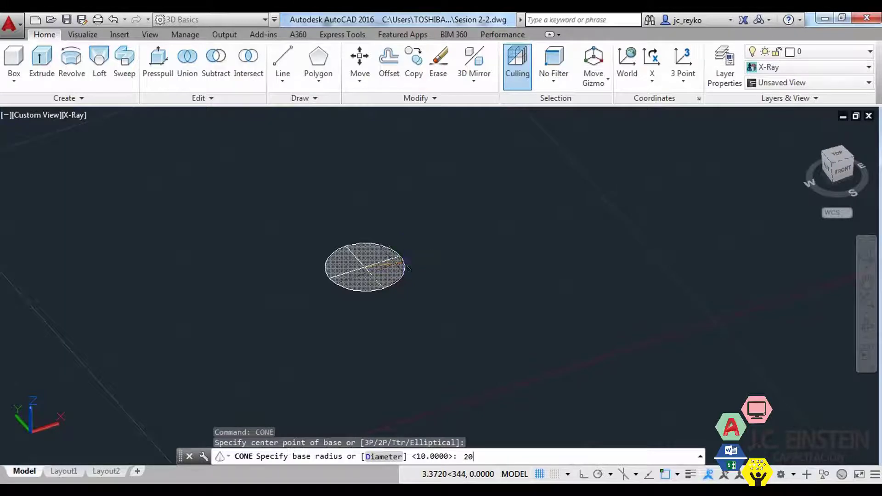
{"action": "key", "text": "Return"}
{"action": "scroll", "coordinate": [528, 174], "scroll_direction": "down", "scroll_amount": 2}
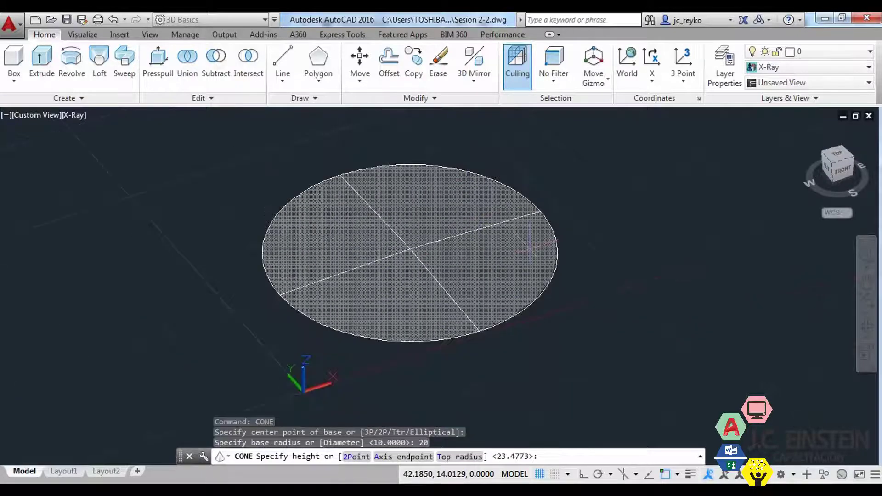
{"action": "middle_click_drag", "start_coordinate": [547, 146], "coordinate": [530, 261]}
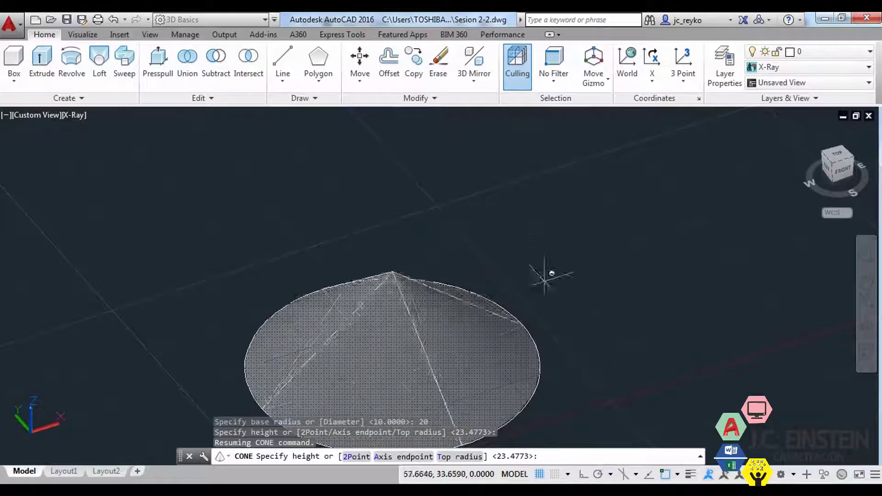
{"action": "mouse_move", "coordinate": [603, 386]}
{"action": "middle_mouse_down"}
{"action": "mouse_move", "coordinate": [614, 232]}
{"action": "mouse_move", "coordinate": [602, 317]}
{"action": "mouse_move", "coordinate": [626, 253]}
{"action": "middle_mouse_up"}
{"action": "middle_click_drag", "start_coordinate": [626, 299], "coordinate": [604, 305]}
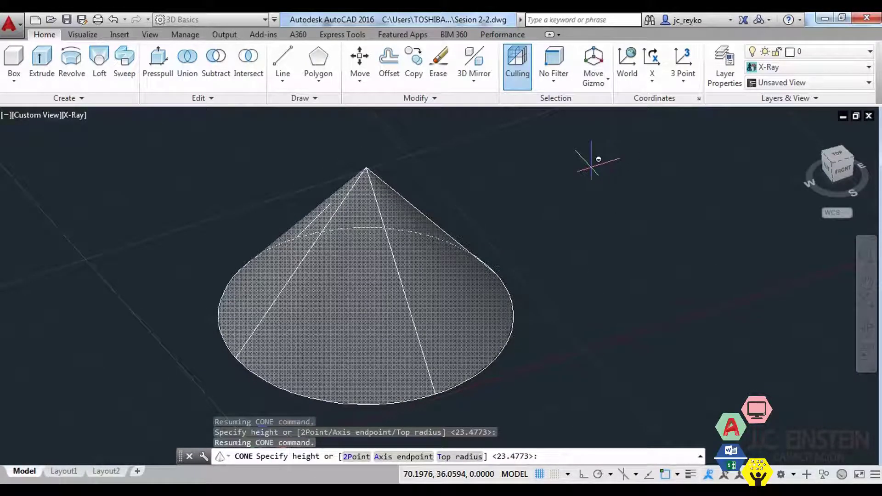
{"action": "type", "text": "30"}
{"action": "key", "text": "Return"}
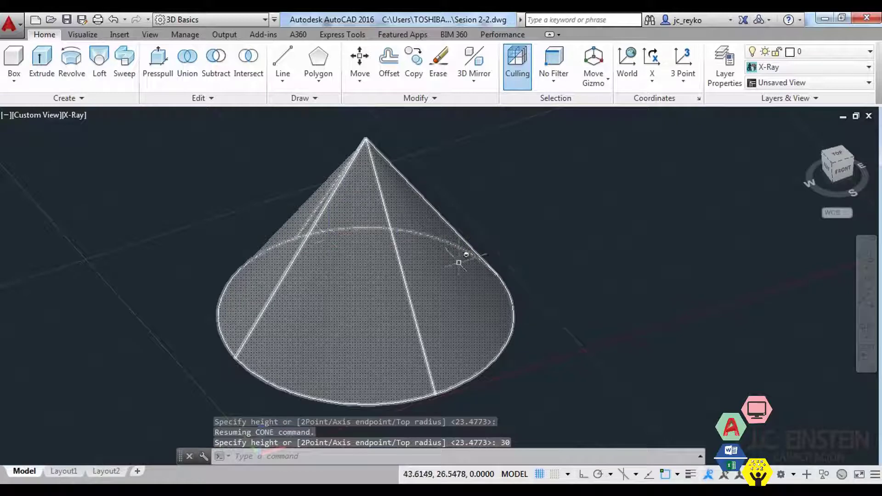
{"action": "scroll", "coordinate": [458, 262], "scroll_direction": "down", "scroll_amount": 3}
{"action": "mouse_move", "coordinate": [478, 317]}
{"action": "middle_mouse_down", "text": "shift"}
{"action": "mouse_move", "coordinate": [587, 290]}
{"action": "mouse_move", "coordinate": [495, 285]}
{"action": "mouse_move", "coordinate": [490, 347]}
{"action": "mouse_move", "coordinate": [390, 335]}
{"action": "middle_mouse_up", "text": "shift"}
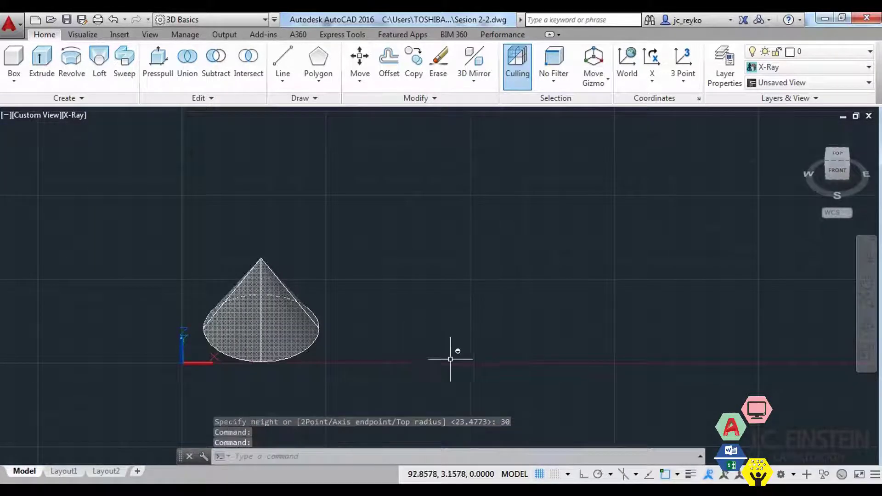
{"action": "mouse_move", "coordinate": [450, 359]}
{"action": "middle_mouse_down", "text": "shift"}
{"action": "mouse_move", "coordinate": [508, 358]}
{"action": "mouse_move", "coordinate": [368, 309]}
{"action": "mouse_move", "coordinate": [402, 324]}
{"action": "middle_mouse_up", "text": "shift"}
Build a downward cone with radius 10 and height -20, then frame both cones.
{"action": "type", "text": "c"}
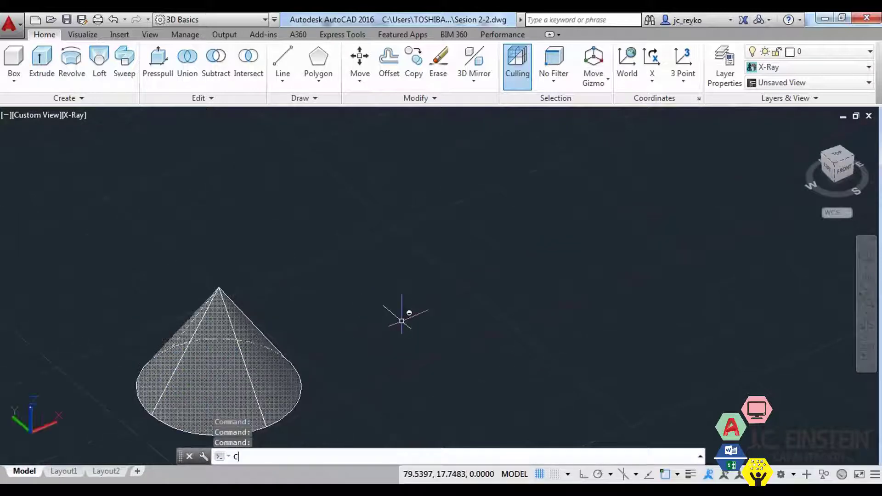
{"action": "key", "text": "Return"}
{"action": "left_click", "coordinate": [425, 237]}
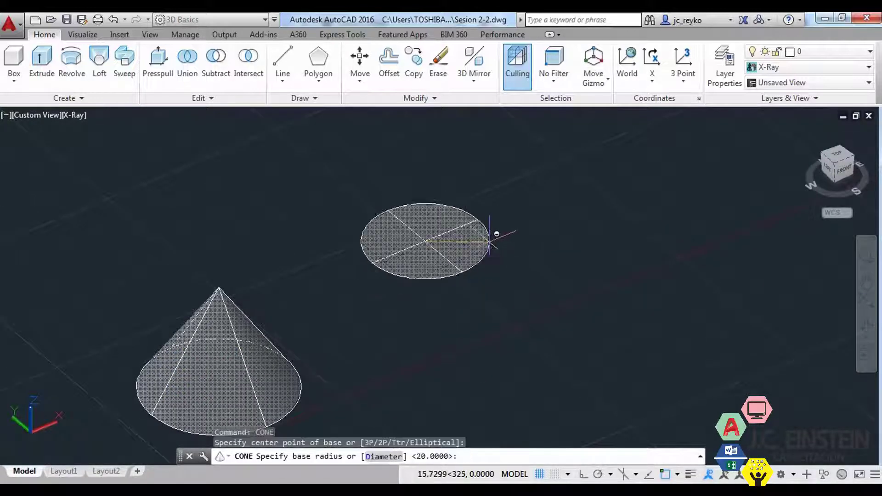
{"action": "type", "text": "10"}
{"action": "key", "text": "Return"}
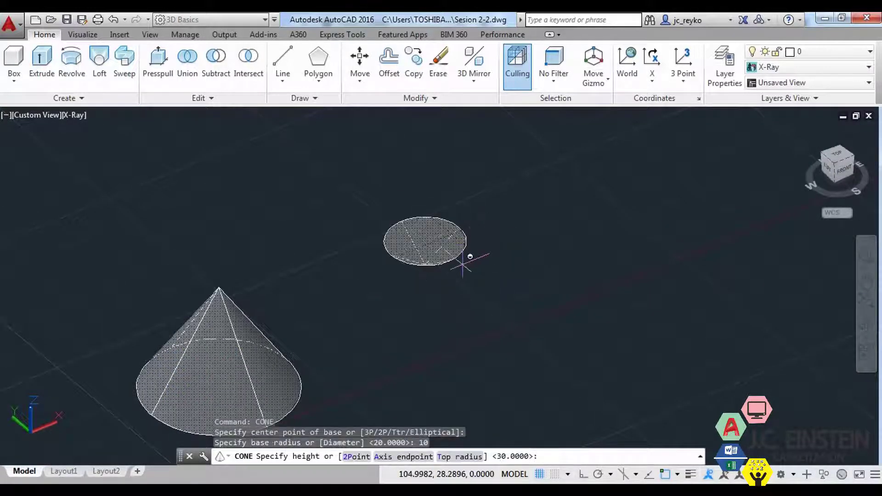
{"action": "scroll", "coordinate": [464, 271], "scroll_direction": "up", "scroll_amount": 1}
{"action": "type", "text": "20"}
{"action": "key", "text": "Return"}
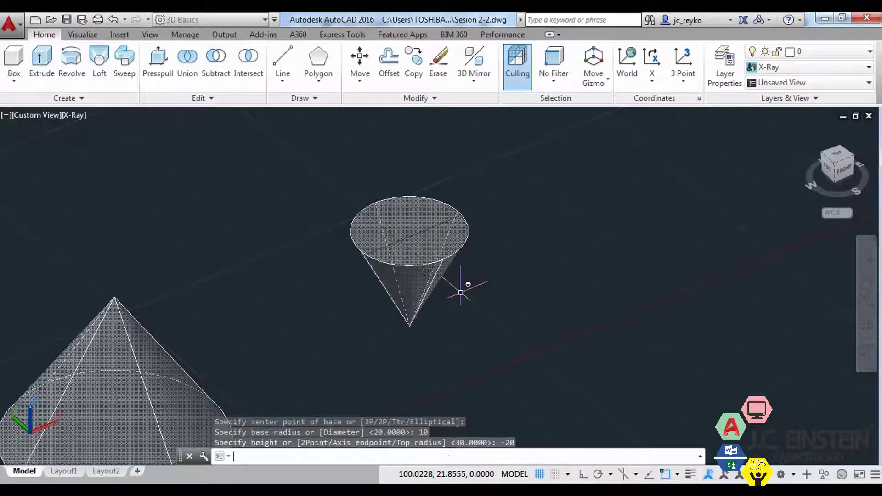
{"action": "scroll", "coordinate": [493, 350], "scroll_direction": "down", "scroll_amount": 2}
{"action": "mouse_move", "coordinate": [555, 394]}
{"action": "middle_mouse_down", "text": "shift"}
{"action": "mouse_move", "coordinate": [544, 387]}
{"action": "mouse_move", "coordinate": [601, 366]}
{"action": "mouse_move", "coordinate": [600, 355]}
{"action": "mouse_move", "coordinate": [573, 362]}
{"action": "mouse_move", "coordinate": [567, 380]}
{"action": "middle_mouse_up", "text": "shift"}
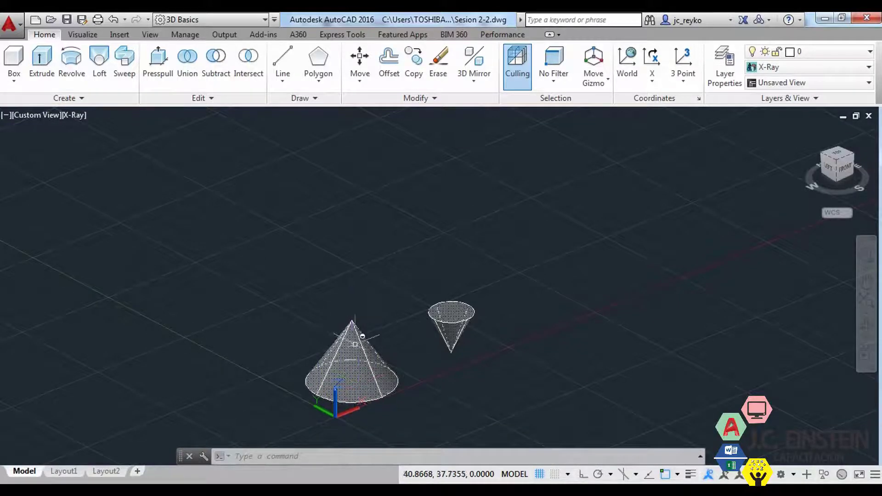
{"action": "scroll", "coordinate": [367, 346], "scroll_direction": "down", "scroll_amount": 2}
{"action": "middle_click_drag", "start_coordinate": [368, 347], "coordinate": [439, 327]}
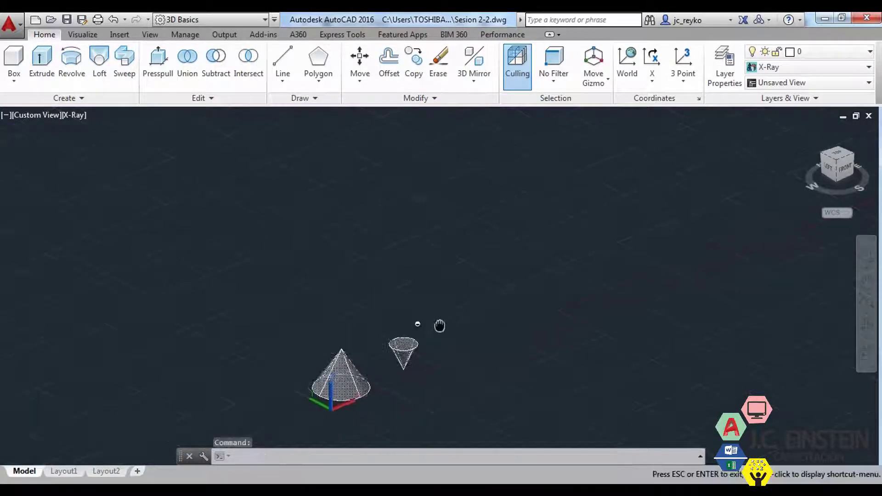
{"action": "scroll", "coordinate": [442, 323], "scroll_direction": "up", "scroll_amount": 1}
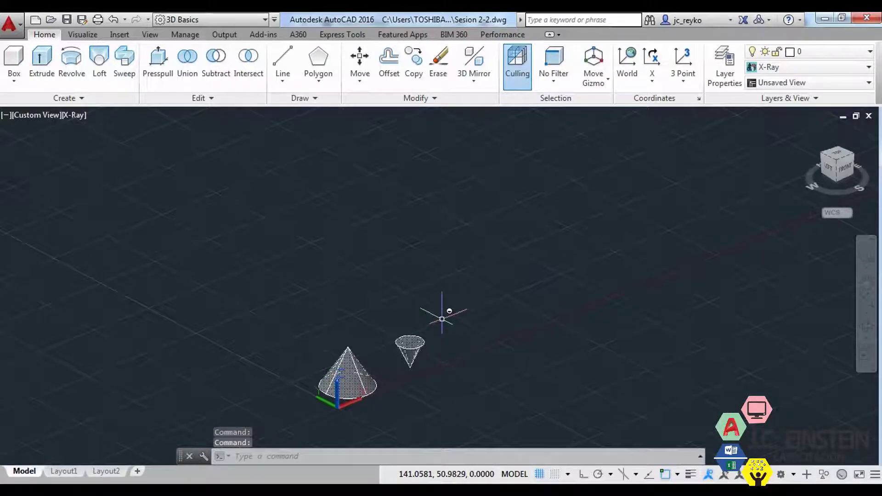
{"action": "scroll", "coordinate": [442, 309], "scroll_direction": "up", "scroll_amount": 1}
{"action": "scroll", "coordinate": [427, 329], "scroll_direction": "up", "scroll_amount": 2}
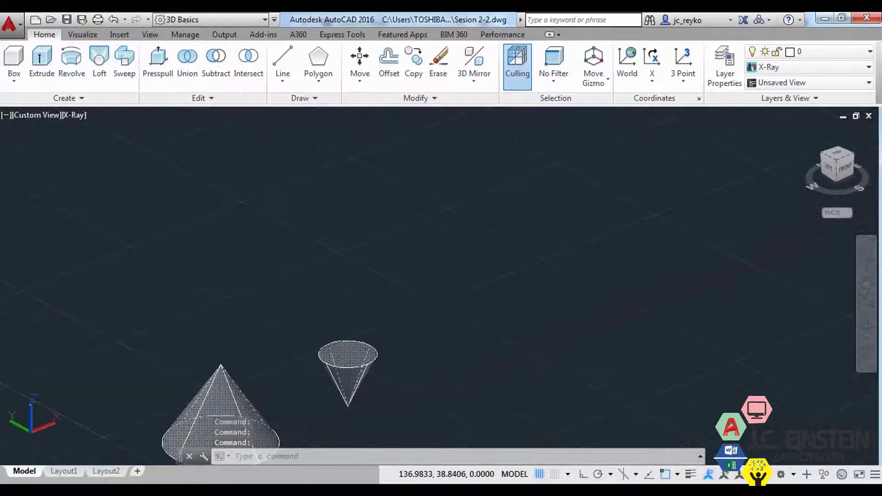
Start a third cone using the 3P base option and pick its first base point.
{"action": "type", "text": "coONE"}
{"action": "key", "text": "Return"}
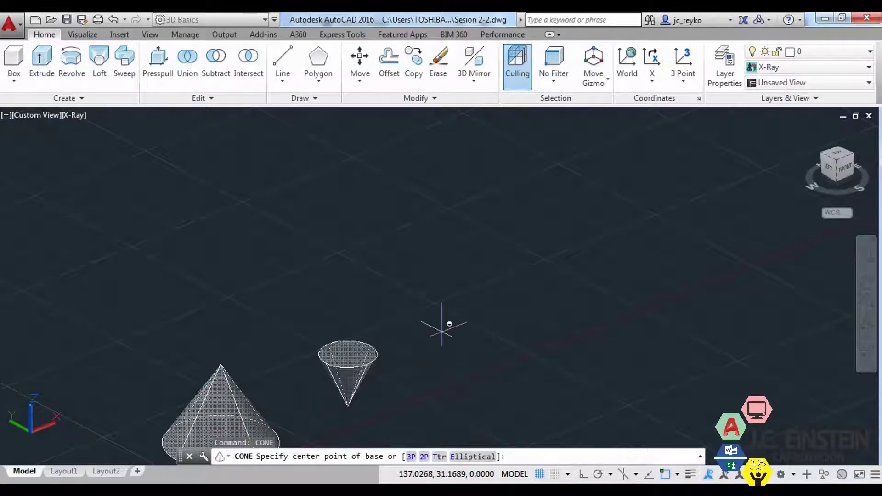
{"action": "scroll", "coordinate": [449, 338], "scroll_direction": "up", "scroll_amount": 2}
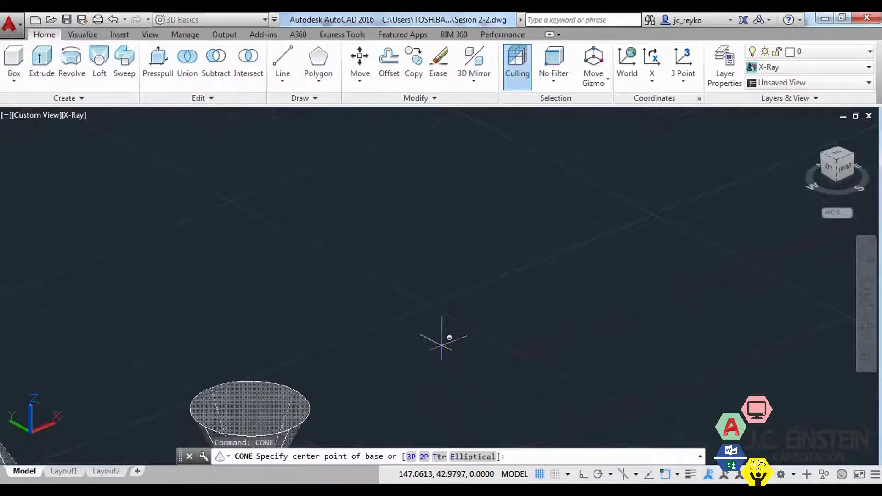
{"action": "left_click", "coordinate": [411, 456]}
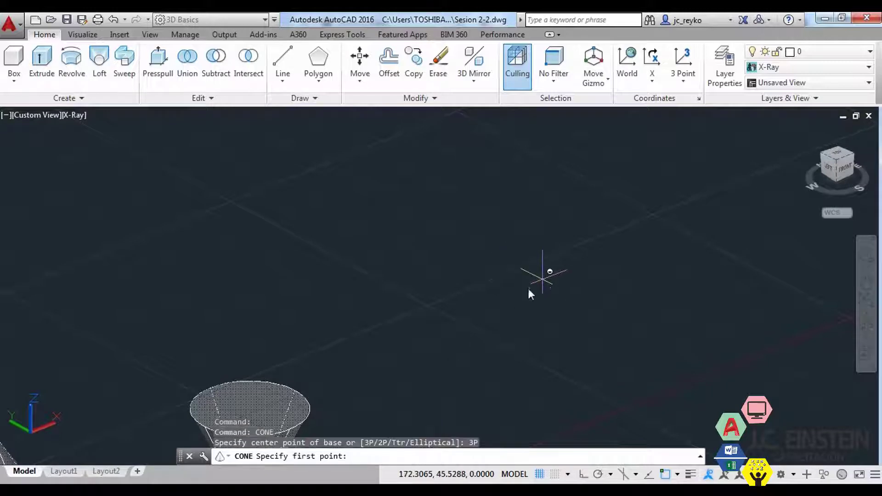
{"action": "middle_click_drag", "start_coordinate": [542, 278], "coordinate": [418, 322]}
{"action": "left_click", "coordinate": [421, 288]}
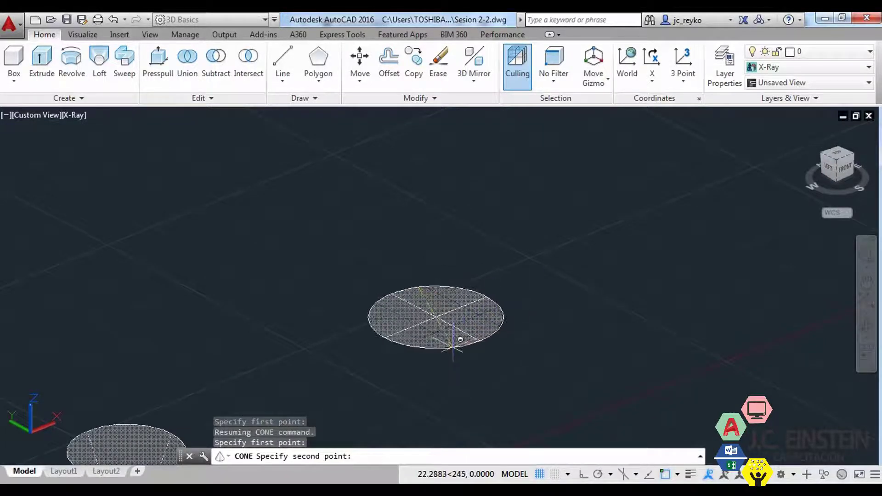
Pick the second and third base points and give the cone height 15.
{"action": "scroll", "coordinate": [464, 318], "scroll_direction": "down", "scroll_amount": 2}
{"action": "scroll", "coordinate": [475, 301], "scroll_direction": "down", "scroll_amount": 1}
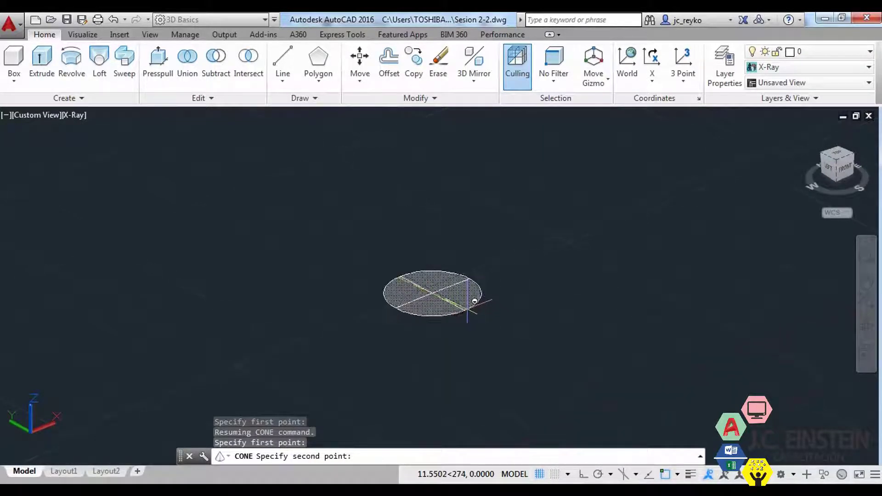
{"action": "left_click", "coordinate": [489, 273]}
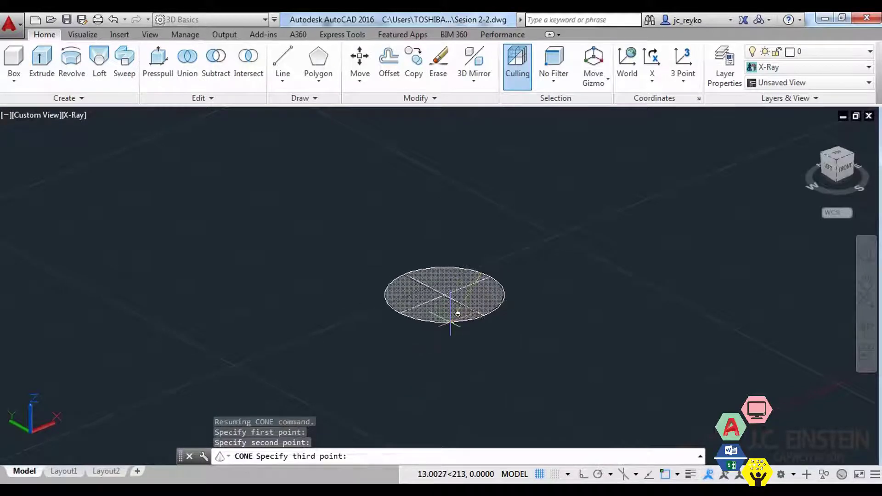
{"action": "left_click", "coordinate": [450, 322]}
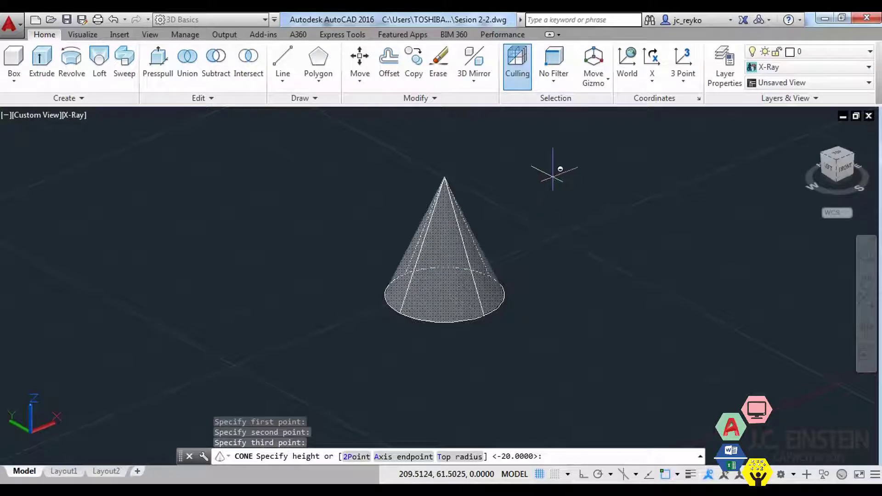
{"action": "type", "text": "15"}
{"action": "key", "text": "Return"}
{"action": "scroll", "coordinate": [547, 206], "scroll_direction": "down", "scroll_amount": 3}
{"action": "middle_click_drag", "start_coordinate": [521, 256], "coordinate": [425, 305]}
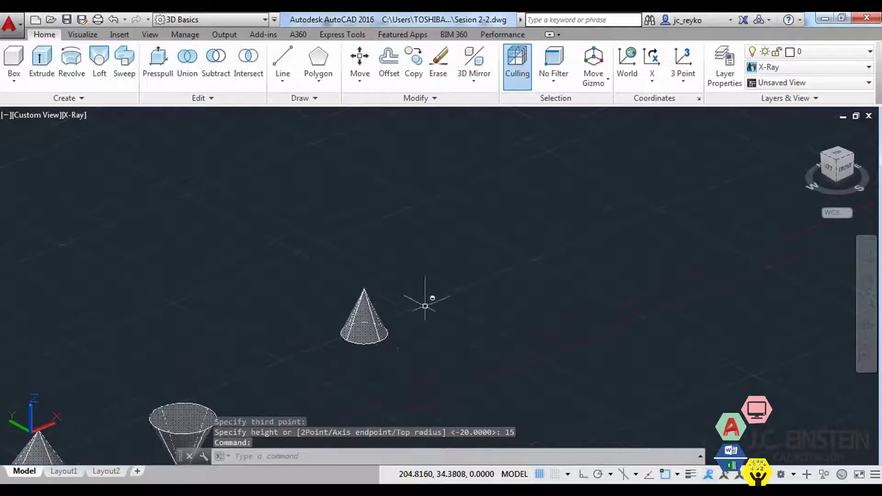
{"action": "scroll", "coordinate": [437, 322], "scroll_direction": "up", "scroll_amount": 3}
{"action": "key", "text": "Escape"}
Start a rectangle with REC, place its first corner, then cancel it.
{"action": "middle_click_drag", "start_coordinate": [523, 312], "coordinate": [463, 342]}
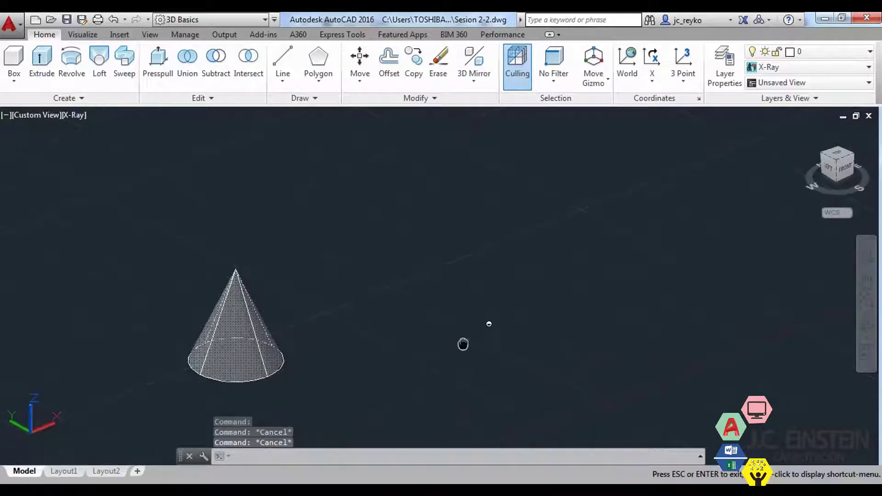
{"action": "type", "text": "REC"}
{"action": "key", "text": "Return"}
{"action": "left_click", "coordinate": [413, 316]}
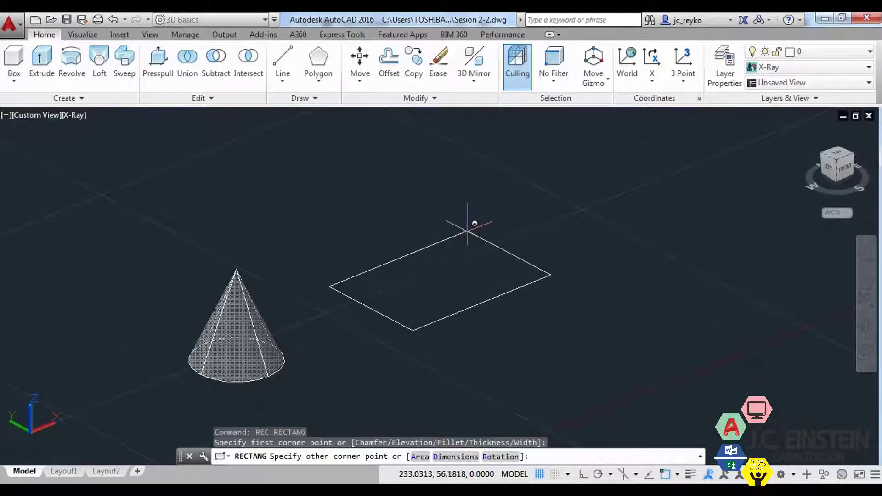
{"action": "key", "text": "Escape"}
{"action": "key", "text": "Escape"}
Switch object snap from Endpoint to Midpoint in Drafting Settings.
{"action": "type", "text": "OS"}
{"action": "key", "text": "Return"}
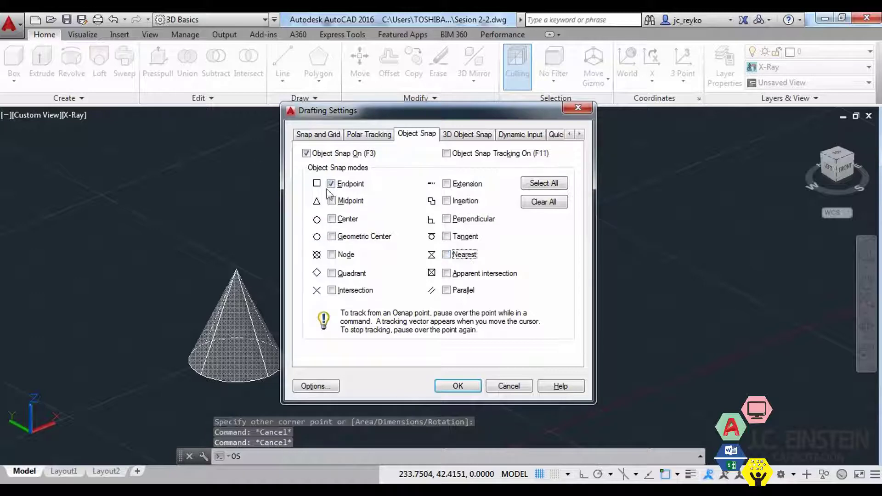
{"action": "left_click", "coordinate": [344, 200]}
{"action": "left_click", "coordinate": [349, 183]}
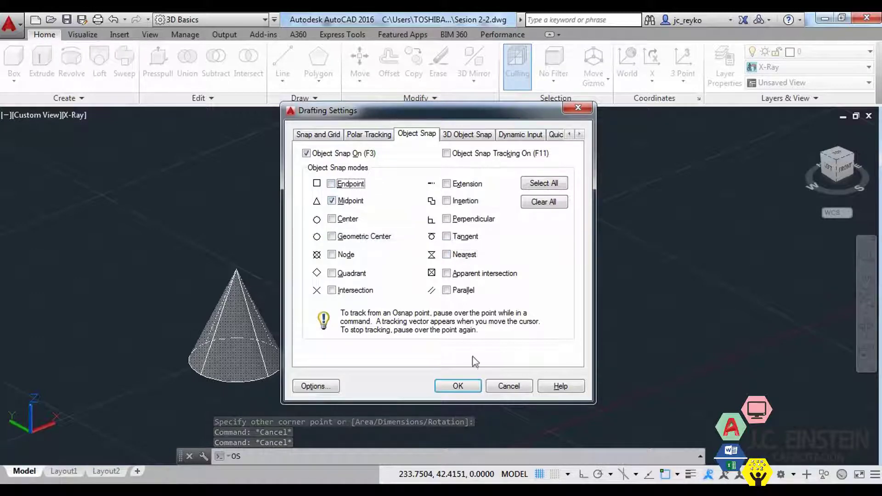
{"action": "left_click", "coordinate": [457, 387]}
Create a 2P cone whose base diameter spans two rectangle points, height 10.
{"action": "type", "text": "c"}
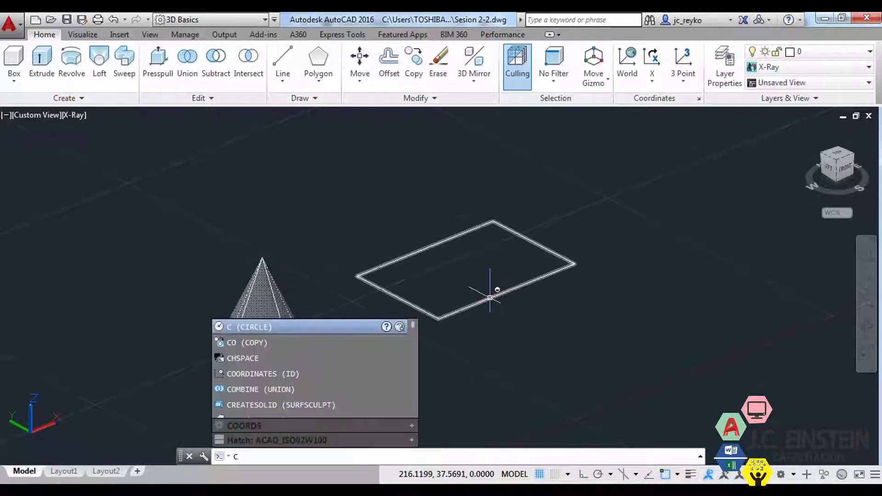
{"action": "type", "text": "one"}
{"action": "key", "text": "Return"}
{"action": "left_click", "coordinate": [424, 456]}
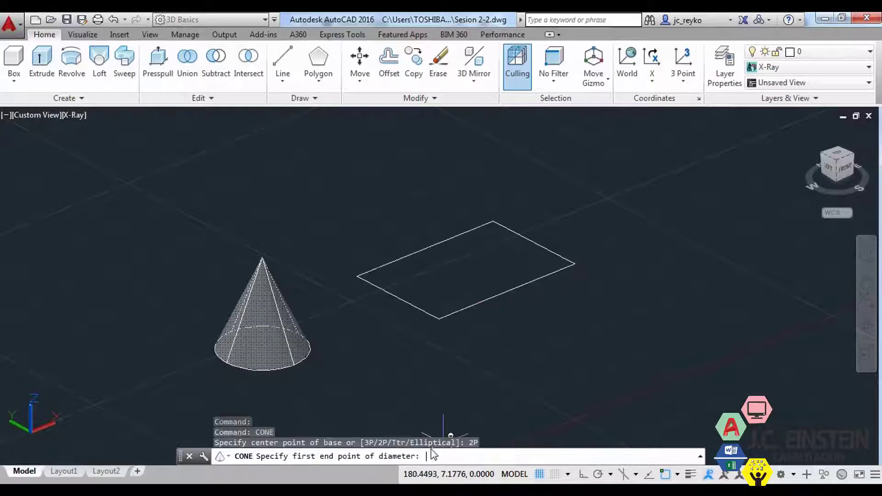
{"action": "left_click", "coordinate": [430, 248]}
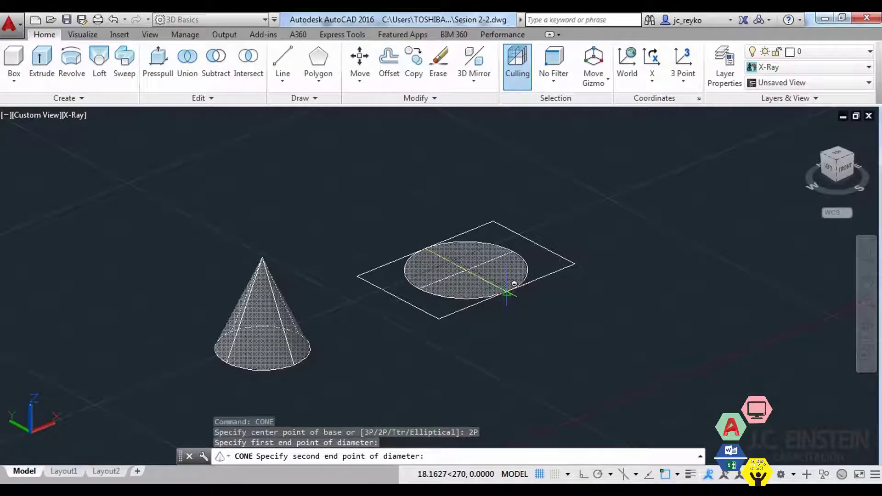
{"action": "left_click", "coordinate": [507, 291]}
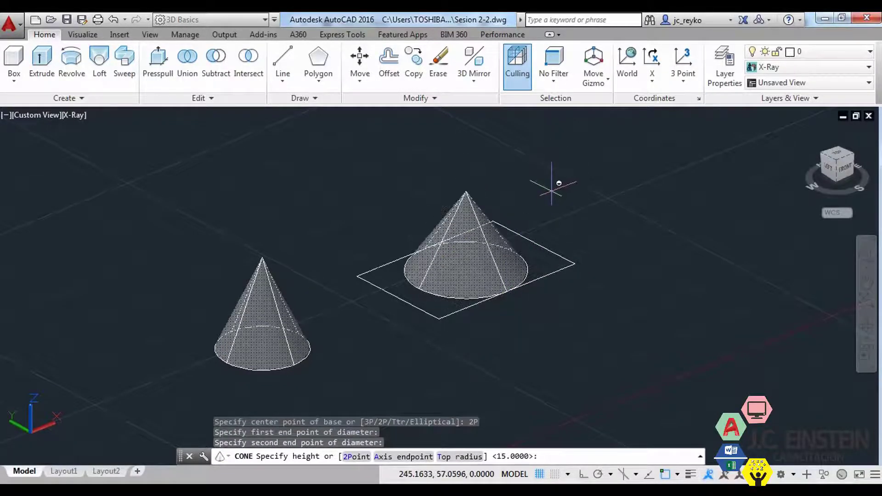
{"action": "type", "text": "10"}
{"action": "key", "text": "Return"}
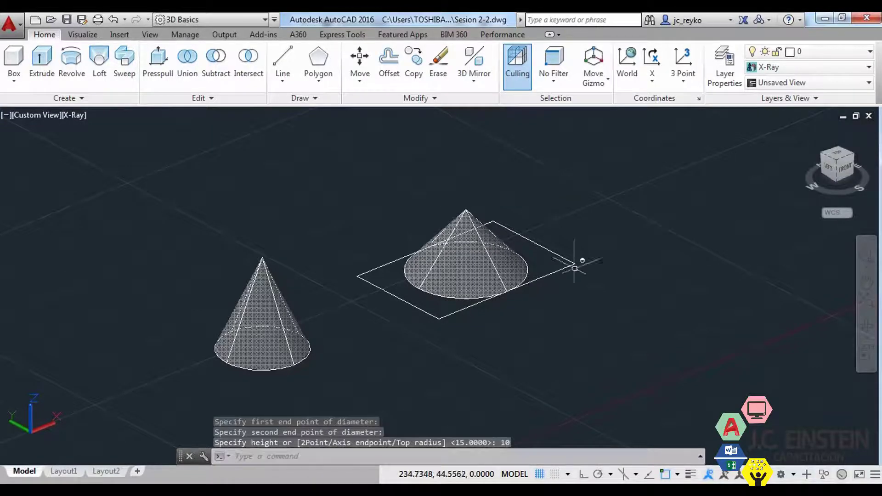
{"action": "scroll", "coordinate": [590, 325], "scroll_direction": "down", "scroll_amount": 3}
{"action": "middle_click_drag", "start_coordinate": [546, 298], "coordinate": [518, 294]}
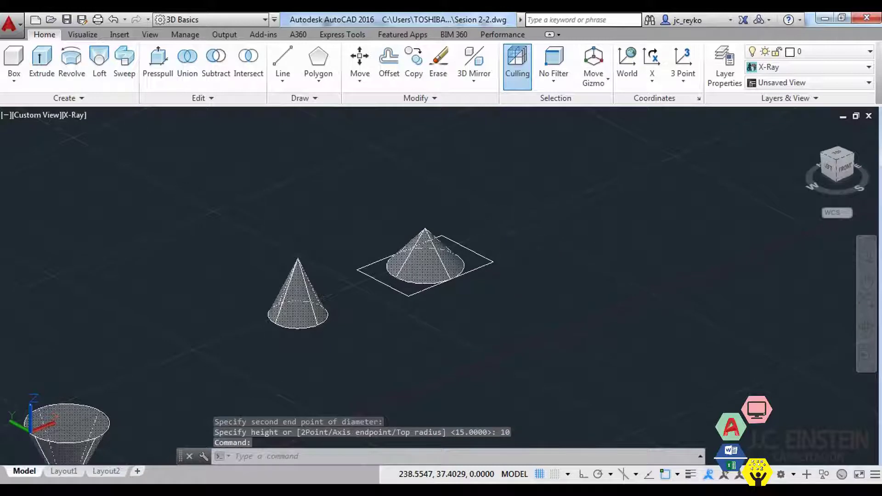
{"action": "middle_click_drag", "start_coordinate": [579, 214], "coordinate": [427, 296]}
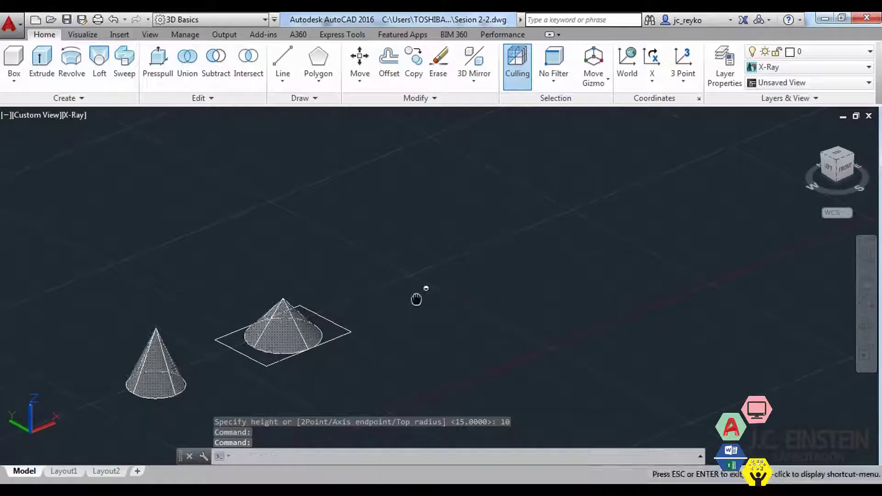
Start a cone command, then cancel it.
{"action": "type", "text": "C"}
{"action": "key", "text": "Escape"}
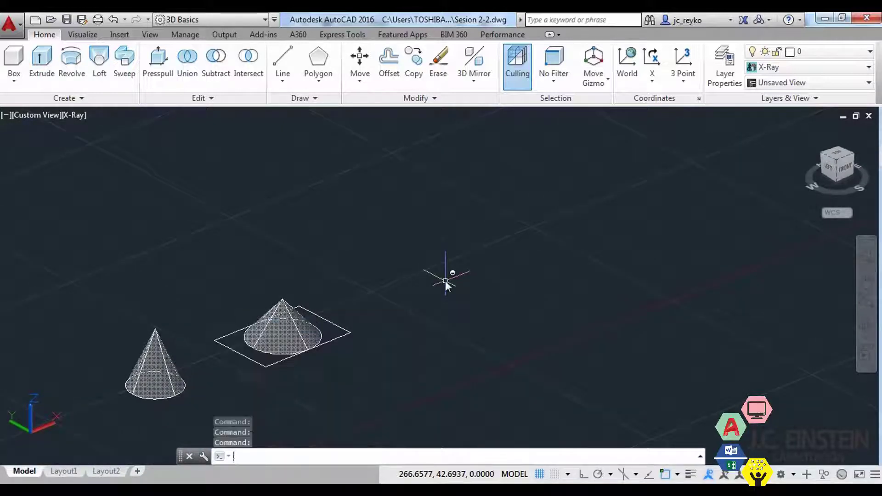
{"action": "type", "text": "ne"}
{"action": "key", "text": "Return"}
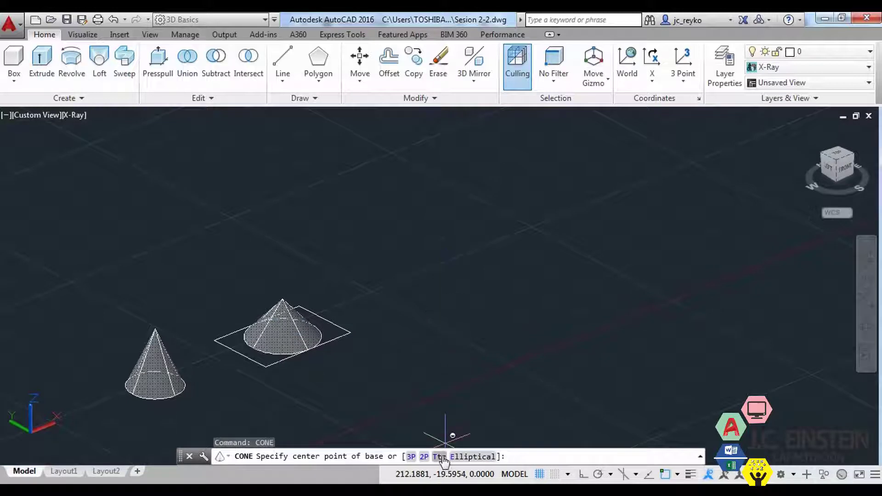
{"action": "middle_click_drag", "start_coordinate": [429, 303], "coordinate": [427, 325]}
{"action": "key", "text": "Escape"}
{"action": "key", "text": "Escape"}
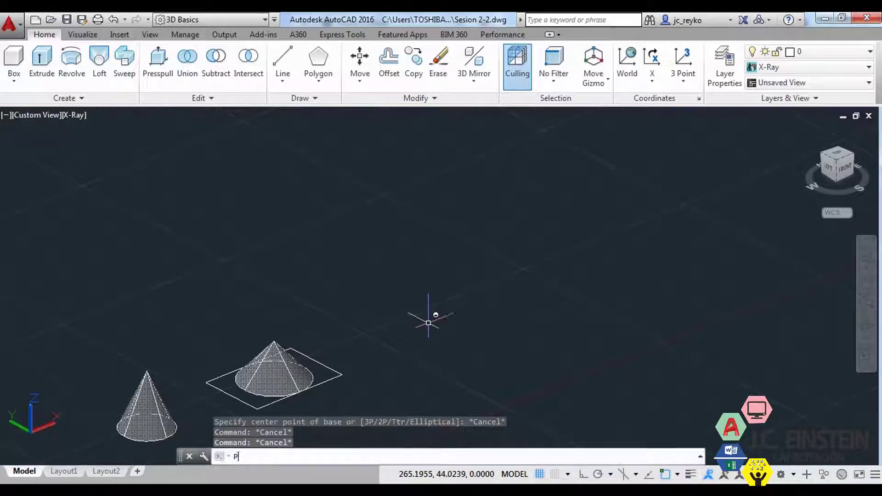
Draw a two-segment V-shaped polyline with three vertices.
{"action": "type", "text": "pl"}
{"action": "key", "text": "Return"}
{"action": "left_click", "coordinate": [398, 324]}
{"action": "left_click", "coordinate": [438, 241]}
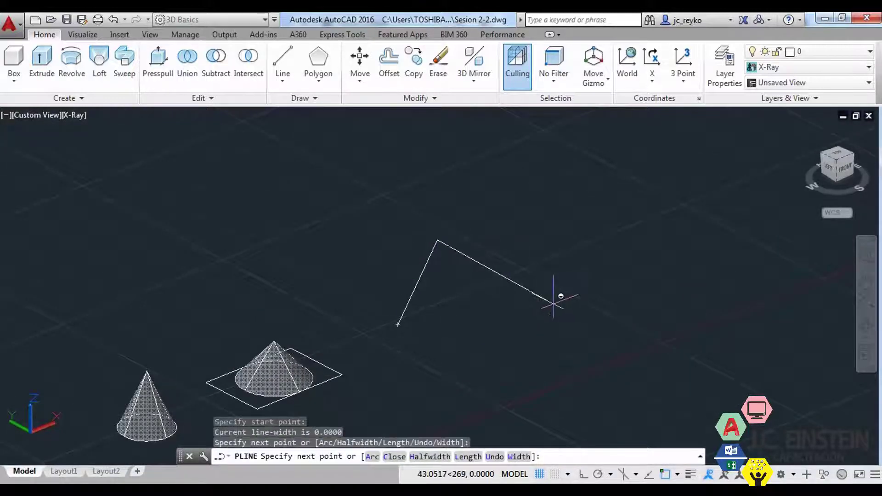
{"action": "left_click", "coordinate": [541, 298]}
{"action": "key", "text": "Escape"}
Try a Ttr cone tangent to both segments with radius 15, then cancel it.
{"action": "type", "text": "c"}
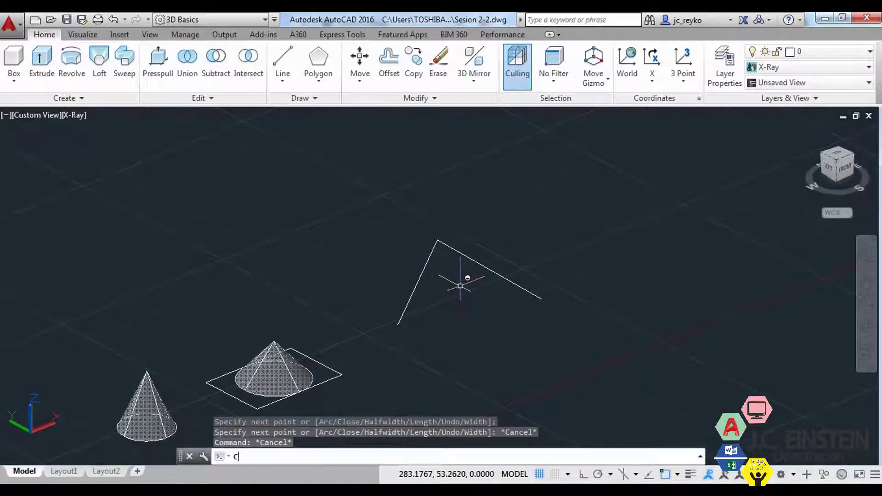
{"action": "type", "text": "oe"}
{"action": "key", "text": "Return"}
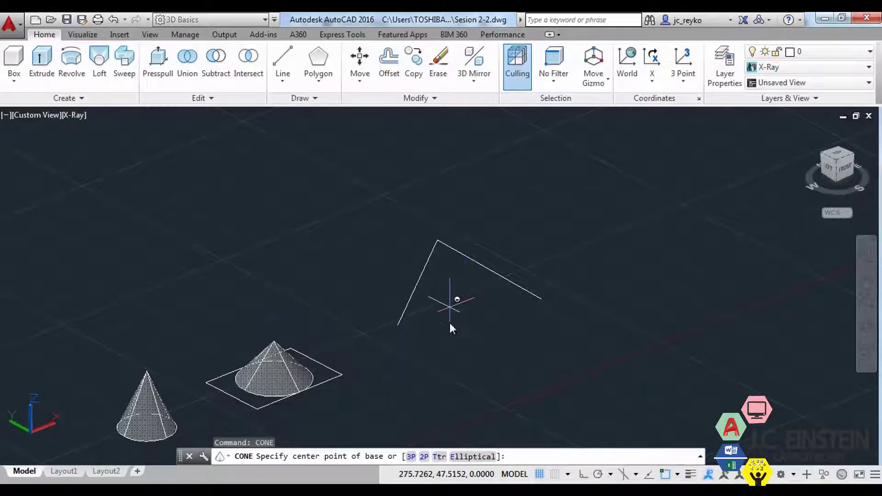
{"action": "left_click", "coordinate": [439, 457]}
{"action": "scroll", "coordinate": [430, 272], "scroll_direction": "up", "scroll_amount": 2}
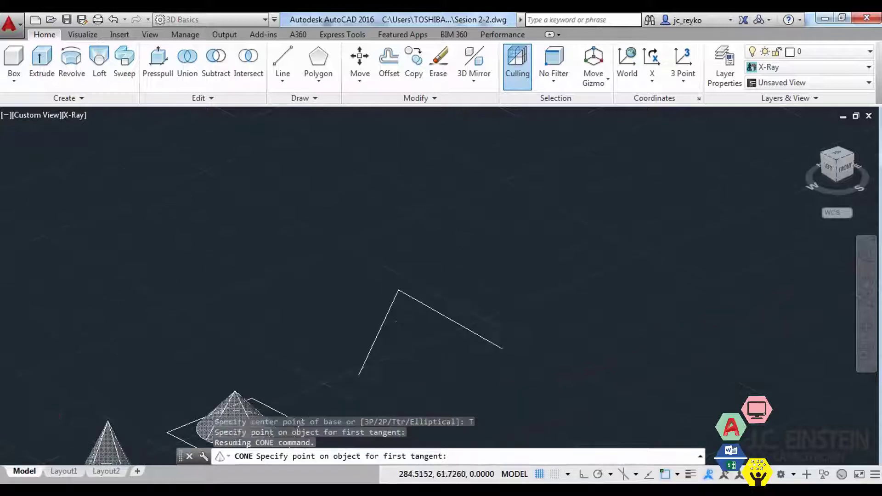
{"action": "scroll", "coordinate": [357, 328], "scroll_direction": "up", "scroll_amount": 3}
{"action": "left_click", "coordinate": [354, 313]}
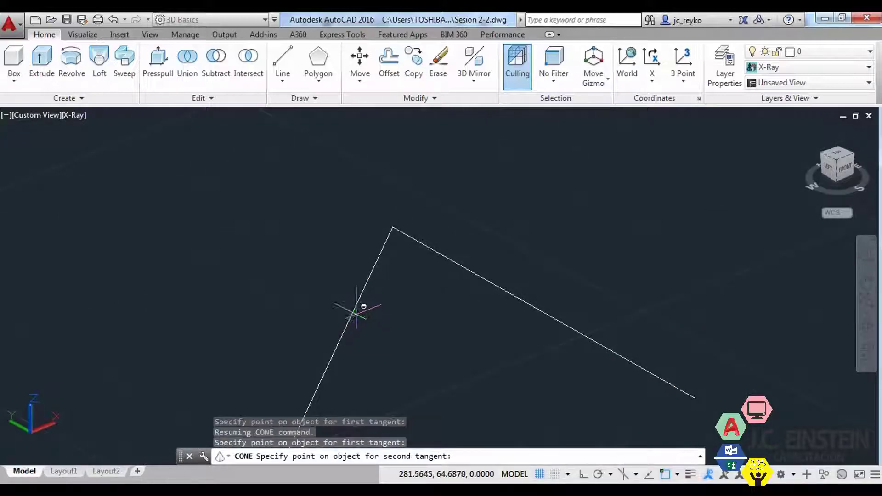
{"action": "left_click", "coordinate": [498, 283]}
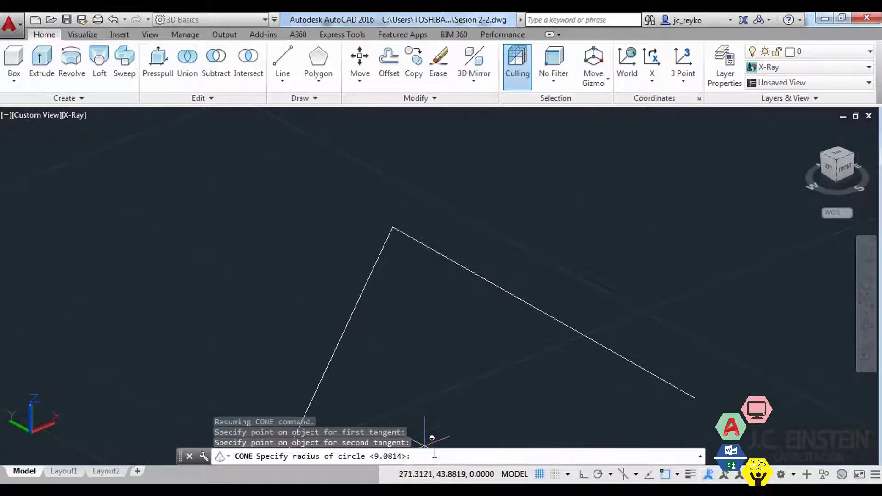
{"action": "type", "text": "15"}
{"action": "key", "text": "Return"}
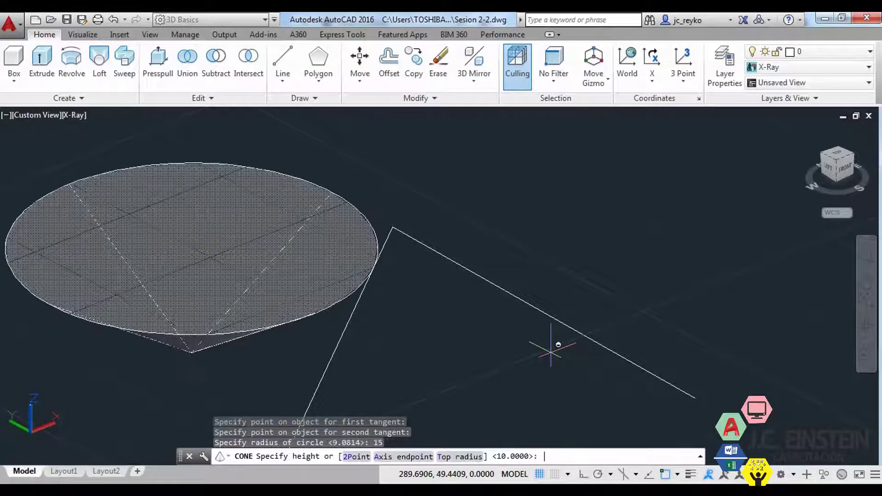
{"action": "scroll", "coordinate": [294, 221], "scroll_direction": "down", "scroll_amount": 4}
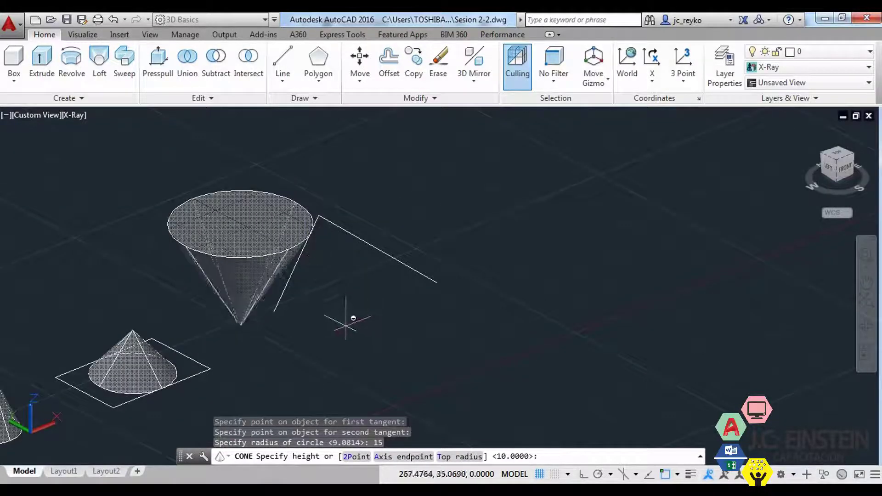
{"action": "middle_click_drag", "start_coordinate": [322, 220], "coordinate": [362, 273]}
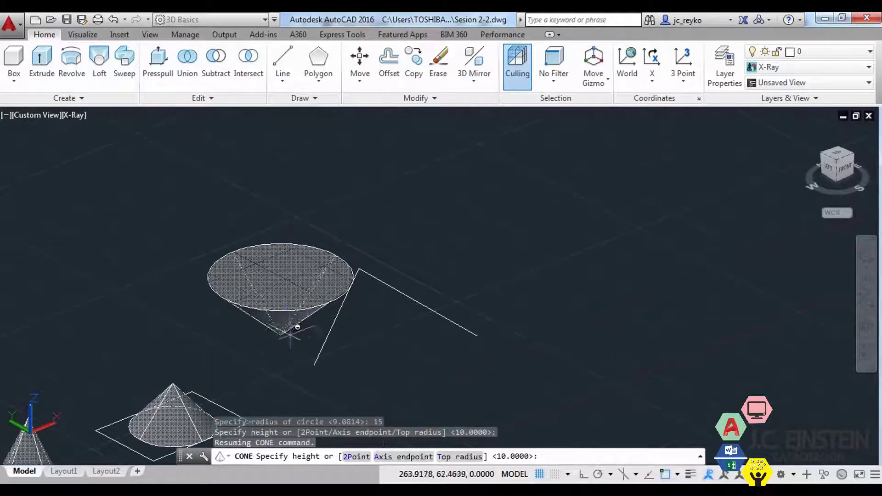
{"action": "key", "text": "Escape"}
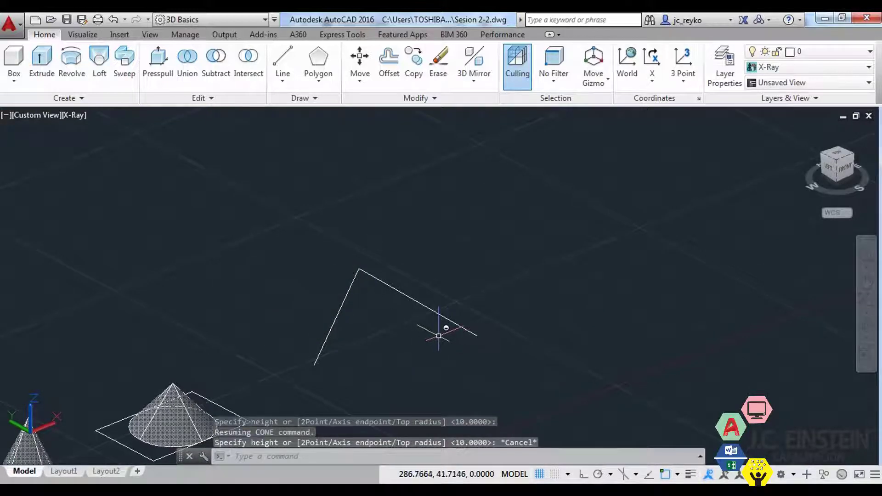
Set up a Ttr cone tangent to both polyline segments with base radius 10.
{"action": "type", "text": "c"}
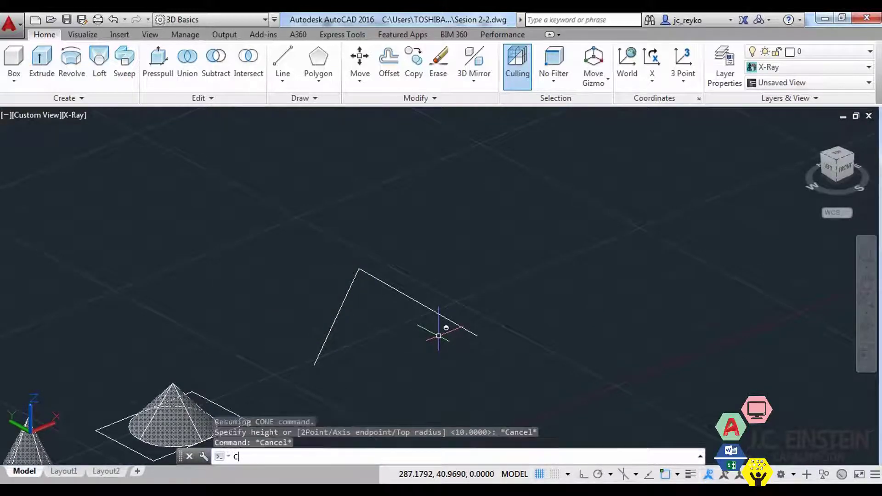
{"action": "key", "text": "Return"}
{"action": "left_click", "coordinate": [438, 456]}
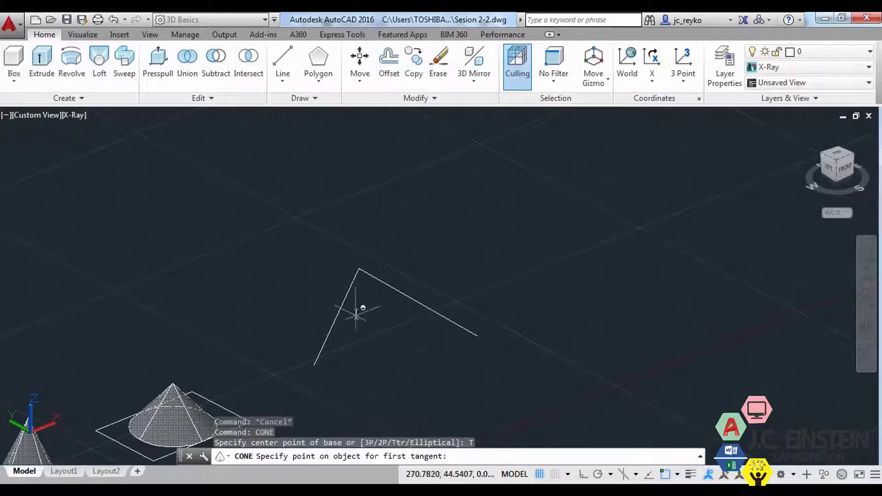
{"action": "left_click", "coordinate": [339, 314]}
{"action": "left_click", "coordinate": [417, 302]}
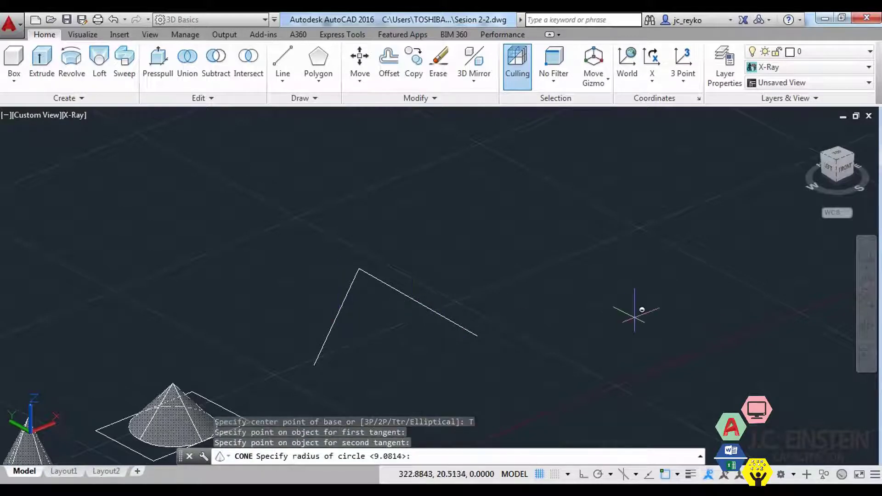
{"action": "type", "text": "10"}
{"action": "key", "text": "Return"}
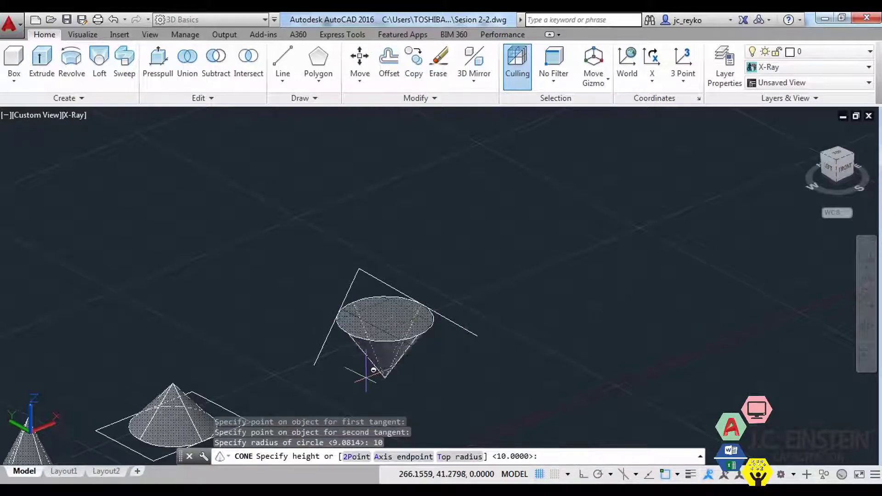
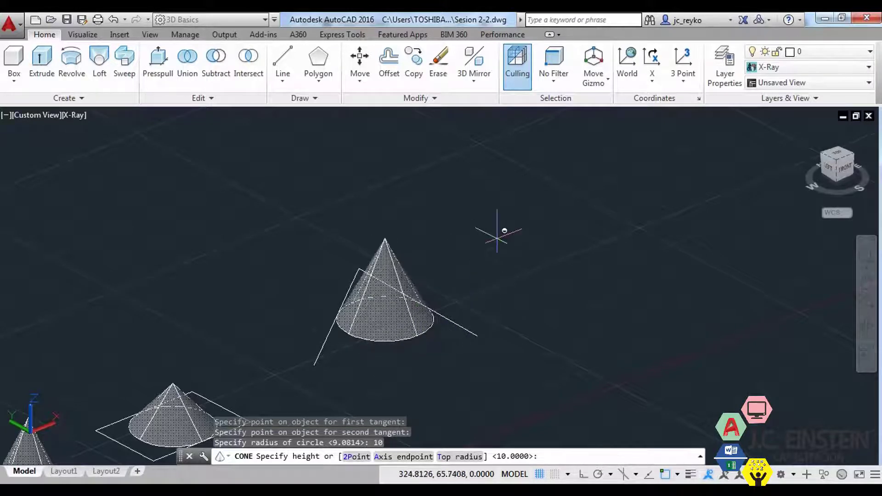
Finish the cone with height -5 so it points downward, then reorient the view.
{"action": "type", "text": "5"}
{"action": "key", "text": "Return"}
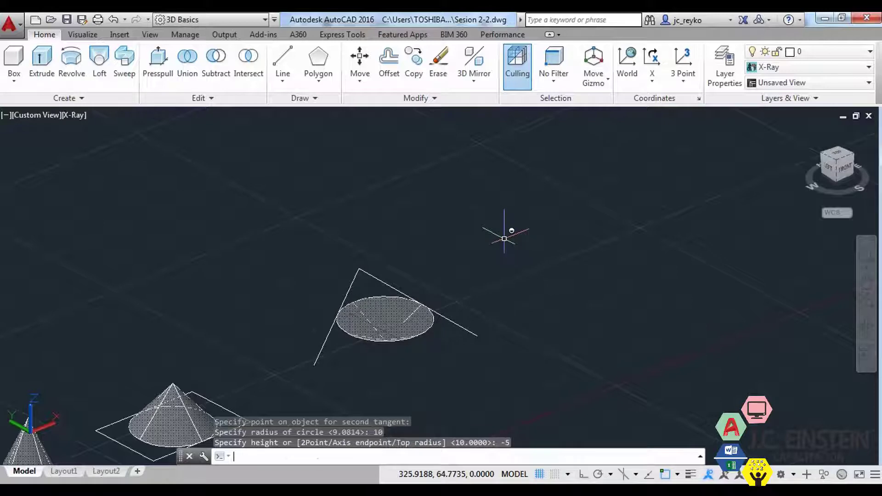
{"action": "mouse_move", "coordinate": [504, 238]}
{"action": "middle_mouse_down", "text": "shift"}
{"action": "mouse_move", "coordinate": [502, 340]}
{"action": "mouse_move", "coordinate": [518, 282]}
{"action": "mouse_move", "coordinate": [465, 305]}
{"action": "mouse_move", "coordinate": [466, 349]}
{"action": "mouse_move", "coordinate": [518, 339]}
{"action": "mouse_move", "coordinate": [421, 365]}
{"action": "middle_mouse_up", "text": "shift"}
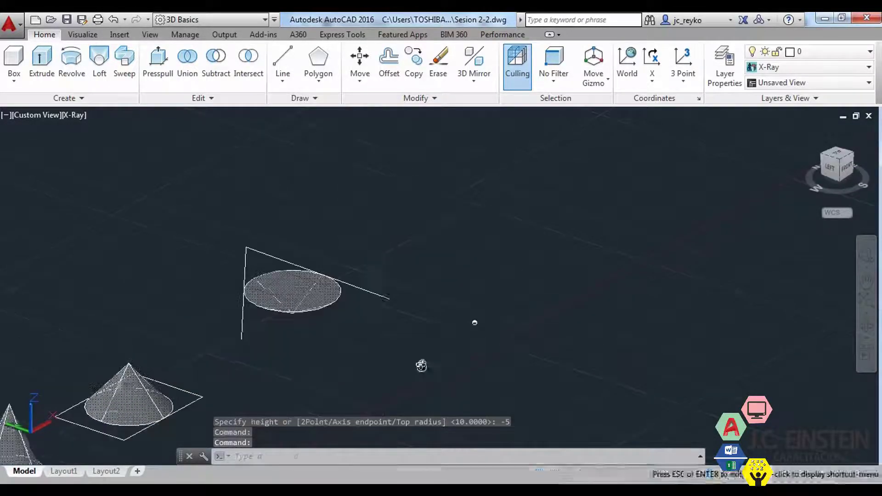
{"action": "key", "text": "Escape"}
{"action": "key", "text": "Escape"}
{"action": "scroll", "coordinate": [429, 303], "scroll_direction": "down", "scroll_amount": 4}
{"action": "mouse_move", "coordinate": [430, 303]}
{"action": "middle_mouse_down"}
{"action": "mouse_move", "coordinate": [522, 311]}
{"action": "mouse_move", "coordinate": [364, 324]}
{"action": "middle_mouse_up"}
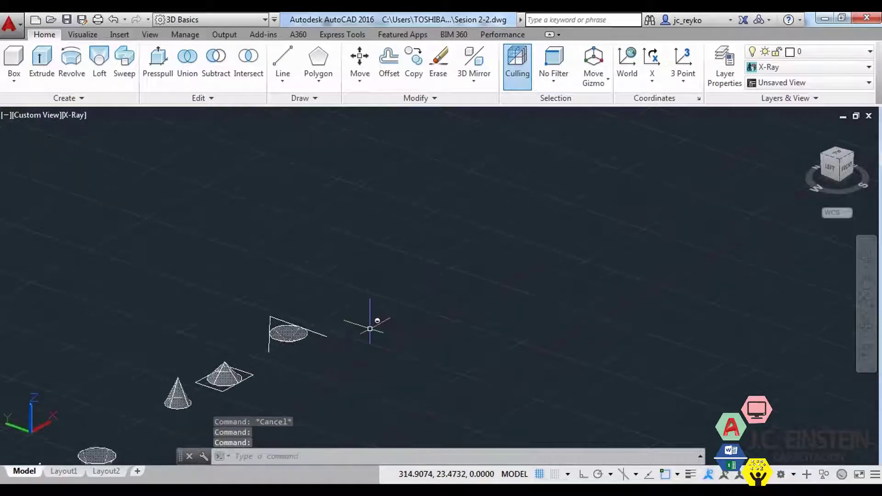
{"action": "scroll", "coordinate": [370, 326], "scroll_direction": "up", "scroll_amount": 2}
Start another cone, pan the view, then cancel it.
{"action": "type", "text": "c"}
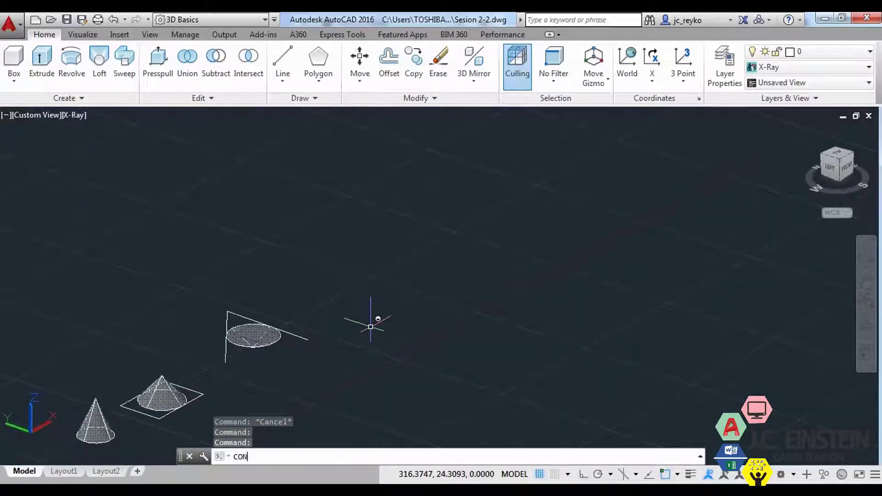
{"action": "type", "text": "e"}
{"action": "key", "text": "Return"}
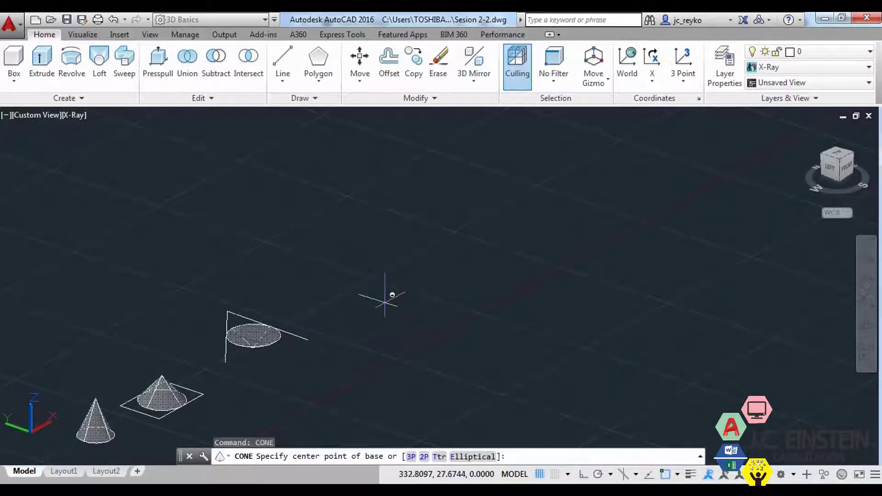
{"action": "middle_click_drag", "start_coordinate": [392, 295], "coordinate": [435, 299]}
{"action": "mouse_move", "coordinate": [409, 348]}
{"action": "middle_mouse_down"}
{"action": "mouse_move", "coordinate": [459, 328]}
{"action": "mouse_move", "coordinate": [424, 365]}
{"action": "mouse_move", "coordinate": [437, 305]}
{"action": "middle_mouse_up"}
{"action": "key", "text": "Escape"}
Draw a 40 by 20 rectangle beside the cones using the Dimensions option.
{"action": "type", "text": "rec"}
{"action": "key", "text": "Return"}
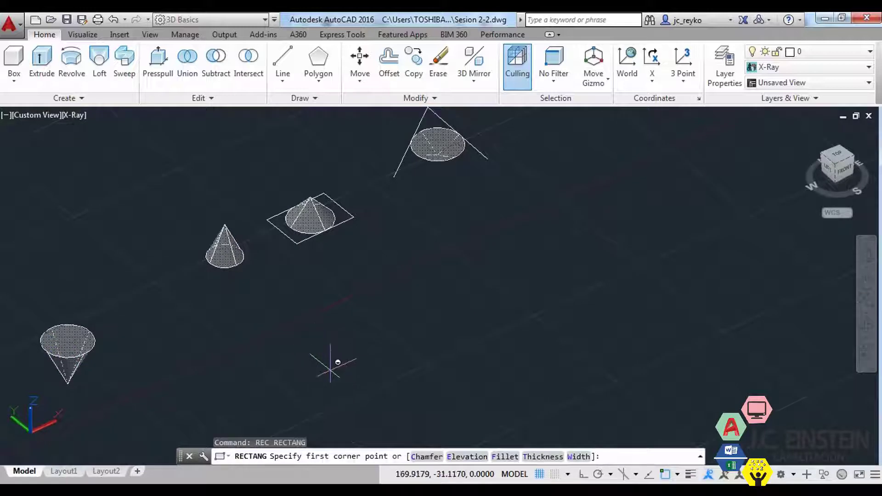
{"action": "left_click", "coordinate": [341, 357]}
{"action": "key", "text": "Return"}
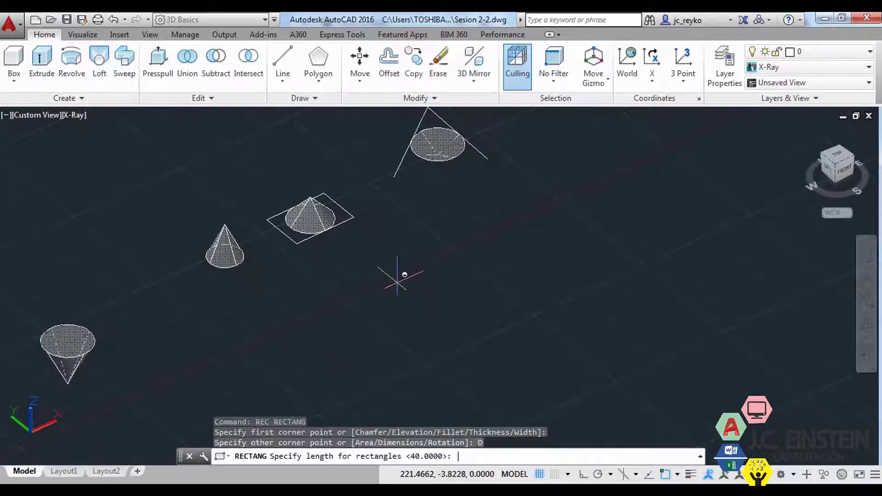
{"action": "type", "text": "40"}
{"action": "key", "text": "Return"}
{"action": "type", "text": "20"}
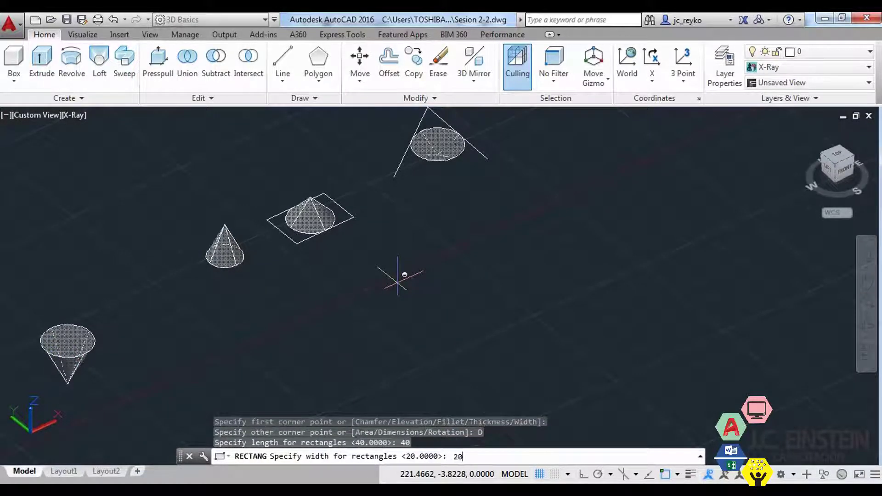
{"action": "key", "text": "Return"}
{"action": "scroll", "coordinate": [345, 354], "scroll_direction": "up", "scroll_amount": 3}
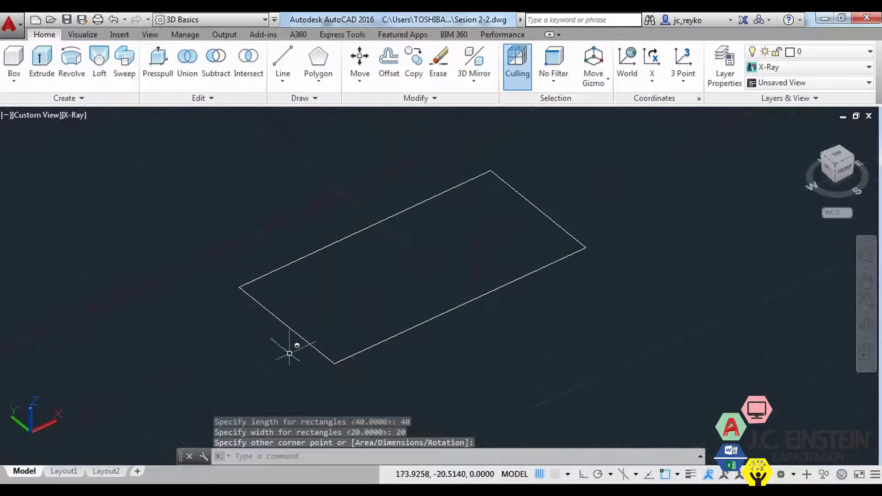
{"action": "scroll", "coordinate": [389, 298], "scroll_direction": "down", "scroll_amount": 2}
{"action": "middle_click_drag", "start_coordinate": [386, 295], "coordinate": [361, 326]}
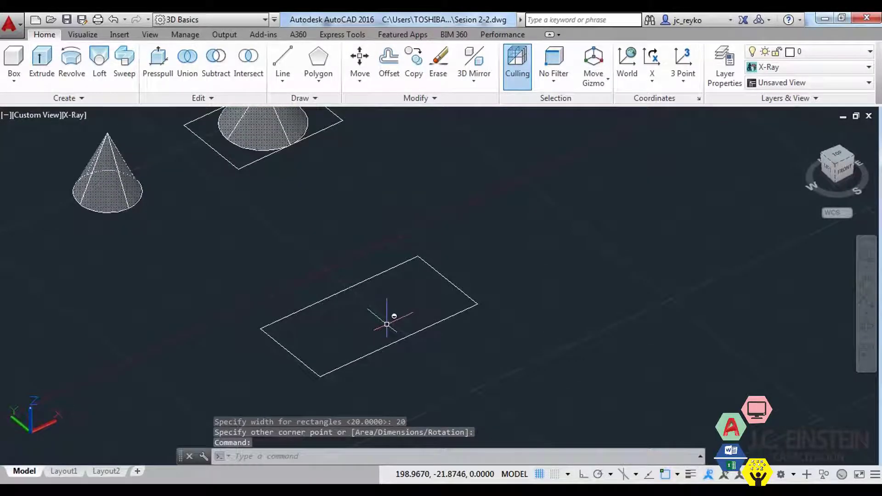
Create a 15-unit elliptical cone with axes snapped to the rectangle's edge midpoints.
{"action": "type", "text": "co"}
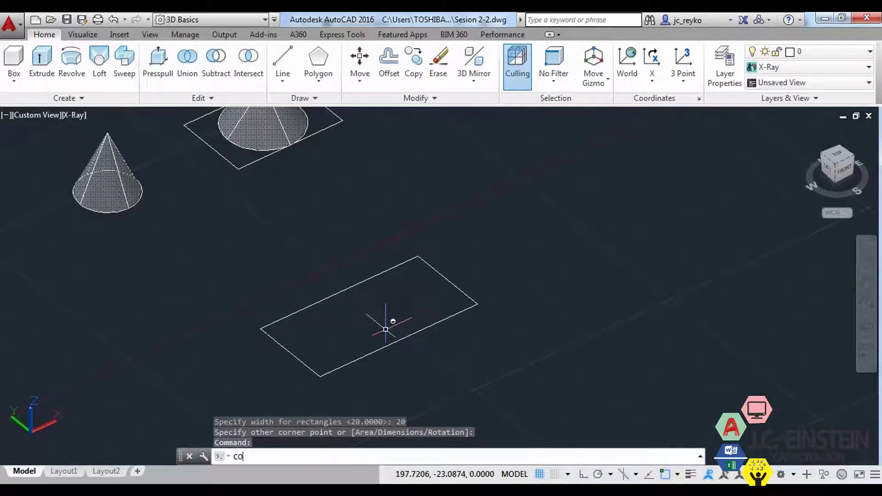
{"action": "type", "text": "e"}
{"action": "key", "text": "Return"}
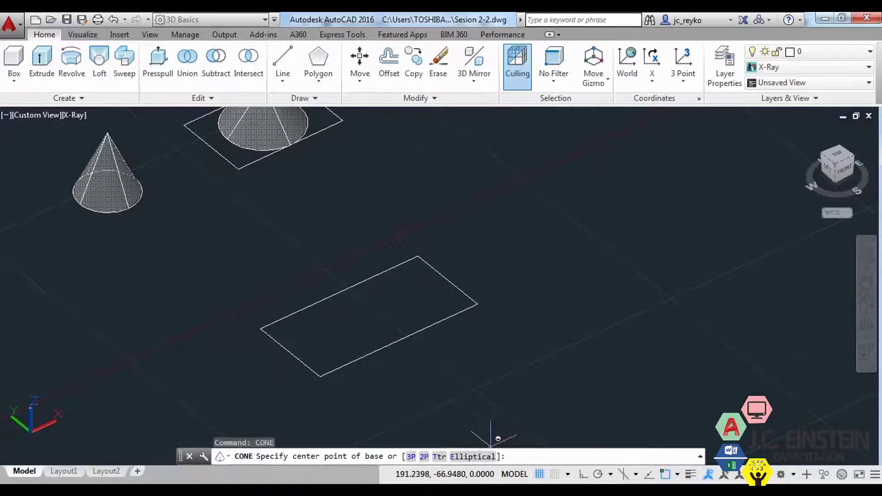
{"action": "left_click", "coordinate": [469, 457]}
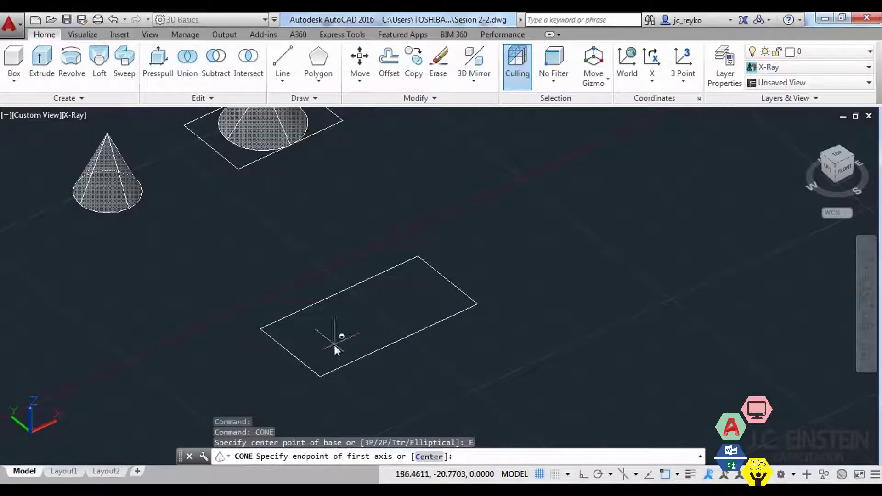
{"action": "left_click", "coordinate": [343, 290]}
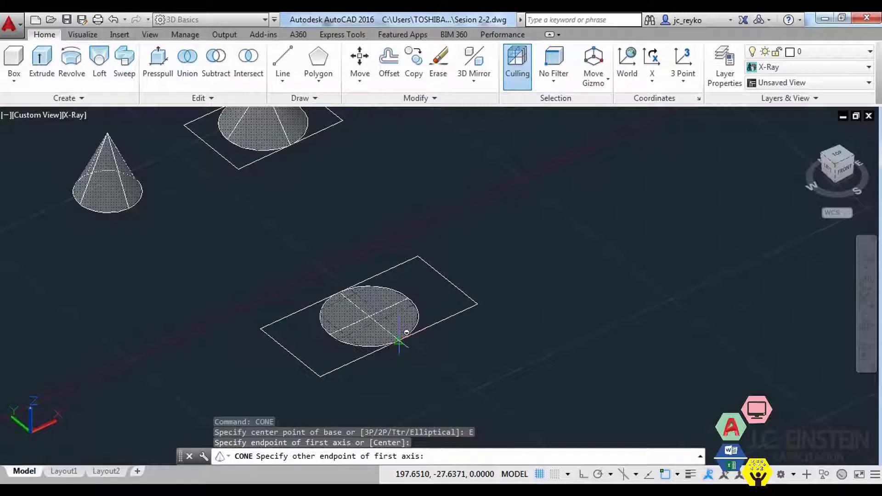
{"action": "left_click", "coordinate": [406, 332]}
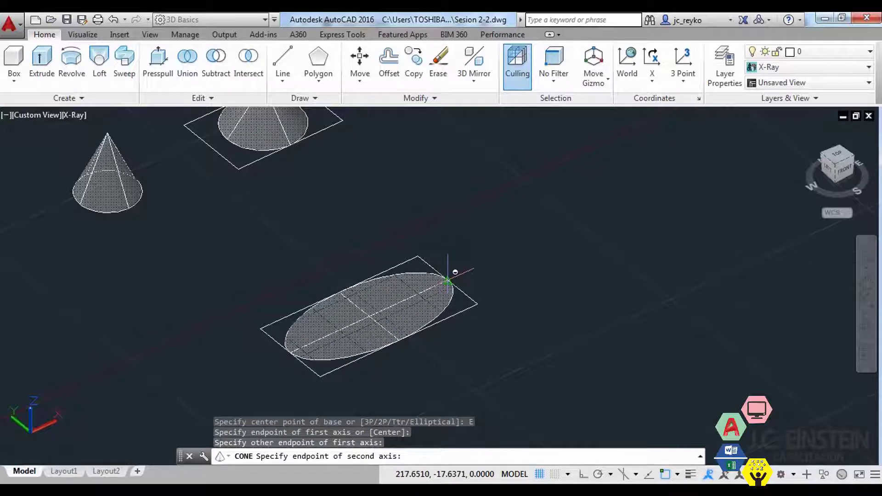
{"action": "left_click", "coordinate": [448, 279]}
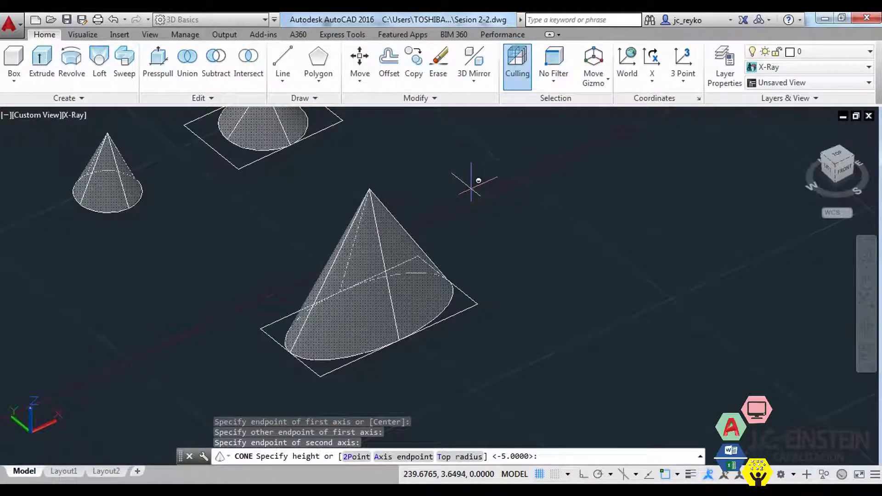
{"action": "type", "text": "15"}
{"action": "key", "text": "Return"}
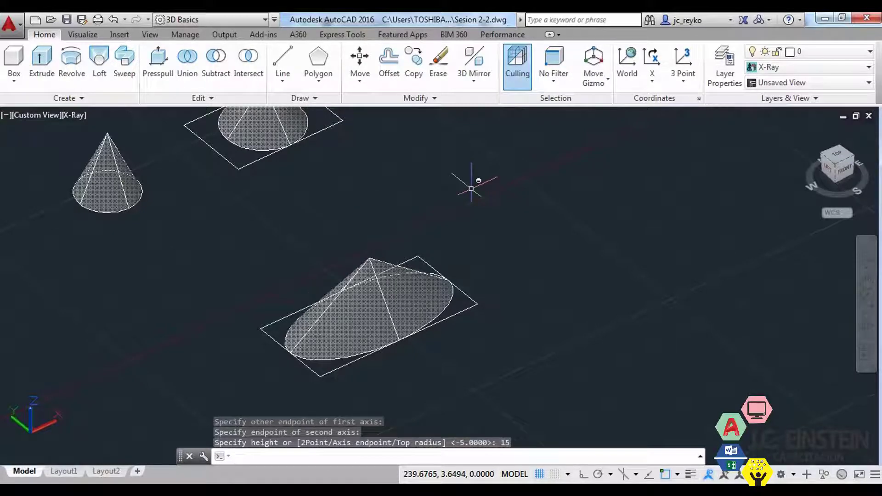
Orbit the view to look over all the cones together.
{"action": "scroll", "coordinate": [505, 335], "scroll_direction": "down", "scroll_amount": 5}
{"action": "middle_click_drag", "start_coordinate": [496, 340], "coordinate": [506, 362], "text": "shift"}
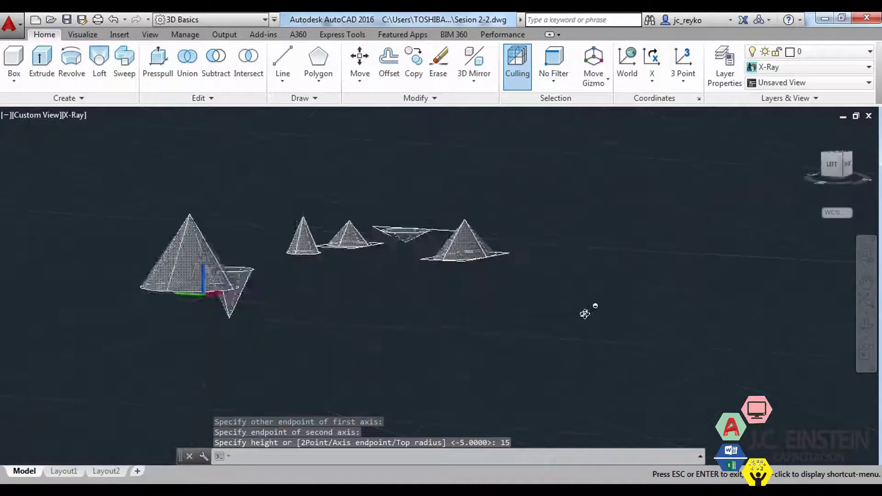
{"action": "middle_click_drag", "start_coordinate": [506, 362], "coordinate": [542, 344], "text": "shift"}
{"action": "scroll", "coordinate": [378, 358], "scroll_direction": "up", "scroll_amount": 3}
Orbit closer to the cones, starting and cancelling a cone along the way.
{"action": "middle_click_drag", "start_coordinate": [378, 358], "coordinate": [483, 305], "text": "shift"}
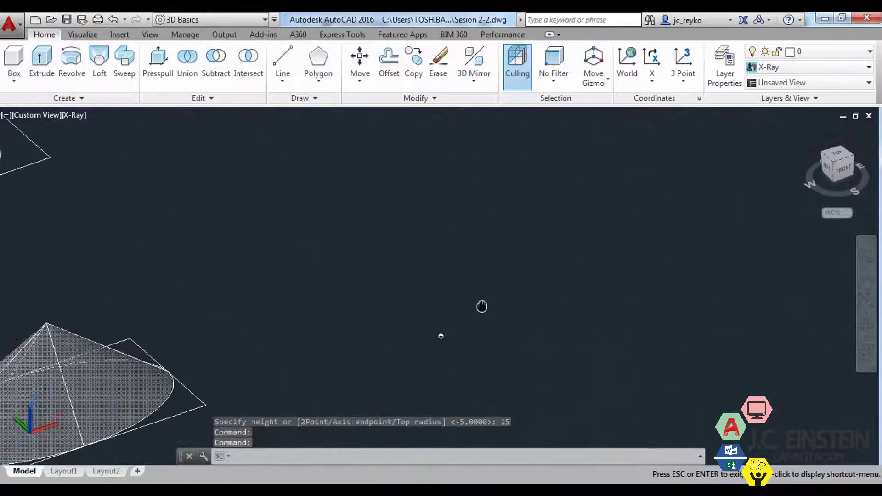
{"action": "type", "text": "c"}
{"action": "key", "text": "Return"}
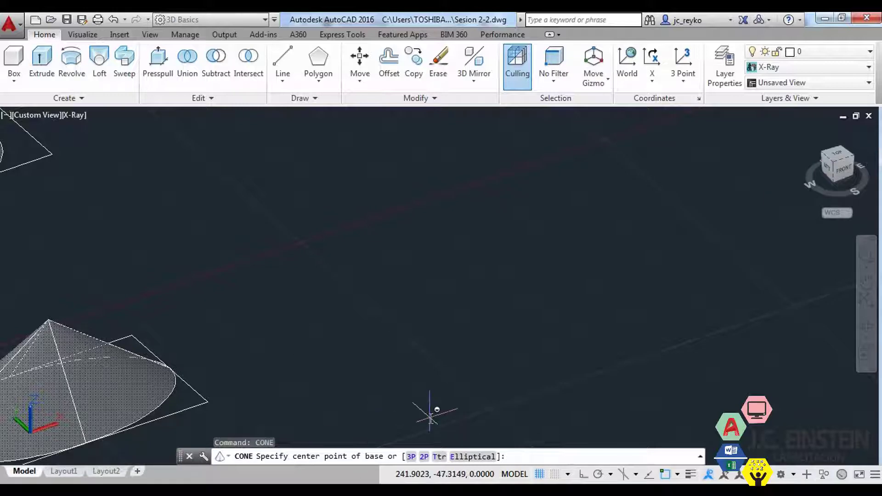
{"action": "key", "text": "Escape"}
{"action": "key", "text": "Escape"}
{"action": "scroll", "coordinate": [429, 415], "scroll_direction": "down", "scroll_amount": 3}
{"action": "scroll", "coordinate": [408, 354], "scroll_direction": "down", "scroll_amount": 2}
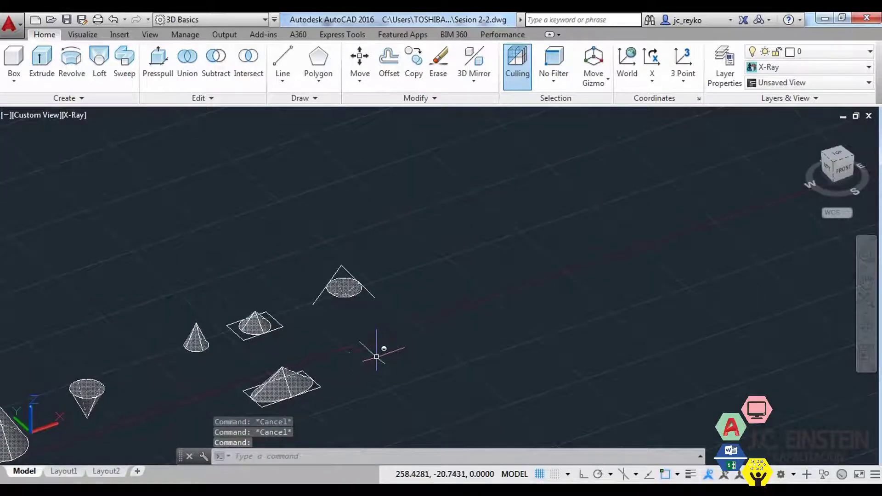
{"action": "scroll", "coordinate": [377, 356], "scroll_direction": "up", "scroll_amount": 2}
{"action": "scroll", "coordinate": [441, 382], "scroll_direction": "up", "scroll_amount": 2}
Draw a short 15-unit polyline at a free angle with Ortho off.
{"action": "type", "text": "pl"}
{"action": "key", "text": "Return"}
{"action": "left_click", "coordinate": [529, 332]}
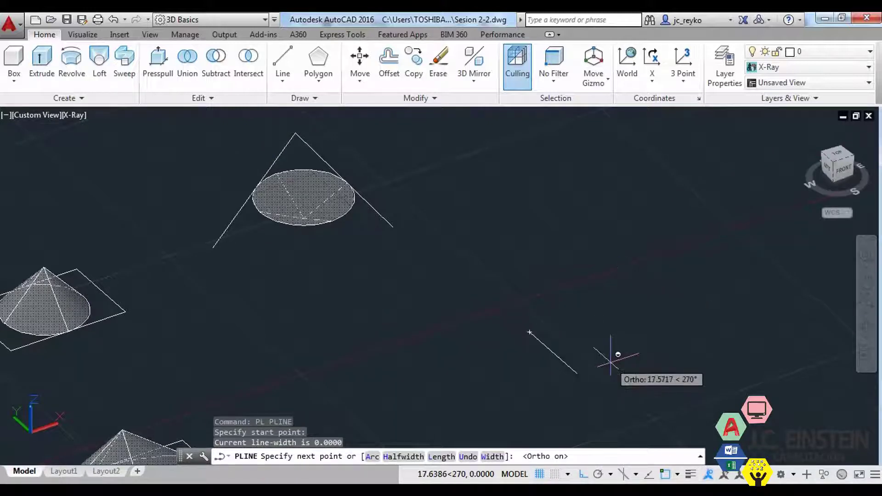
{"action": "key", "text": "F8"}
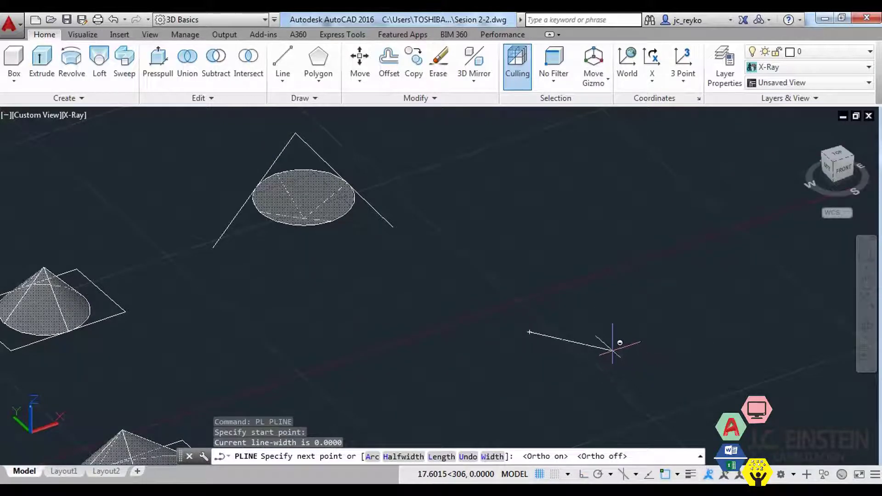
{"action": "type", "text": "15"}
{"action": "key", "text": "Return"}
{"action": "key", "text": "Return"}
{"action": "scroll", "coordinate": [590, 306], "scroll_direction": "up", "scroll_amount": 2}
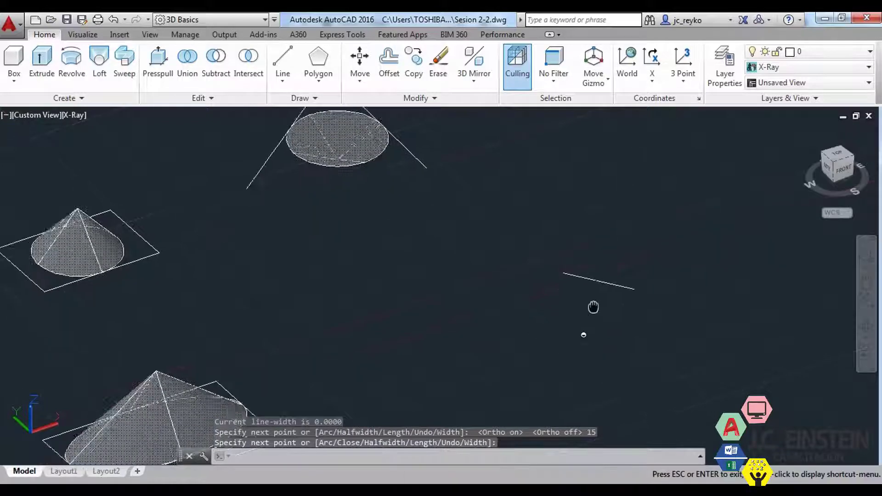
{"action": "scroll", "coordinate": [593, 299], "scroll_direction": "up", "scroll_amount": 3}
{"action": "scroll", "coordinate": [589, 301], "scroll_direction": "down", "scroll_amount": 4}
{"action": "scroll", "coordinate": [505, 331], "scroll_direction": "up", "scroll_amount": 1}
Start a new cone with base radius 10 at a picked centre.
{"action": "type", "text": "co"}
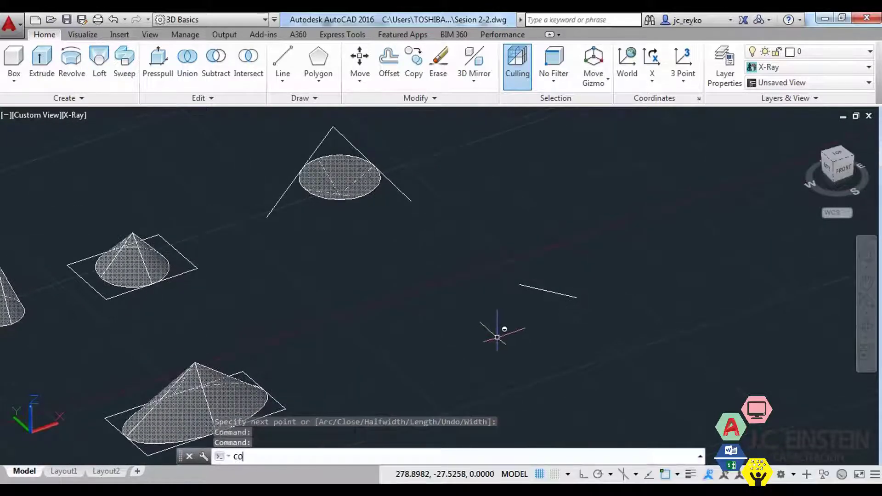
{"action": "type", "text": "e"}
{"action": "key", "text": "Return"}
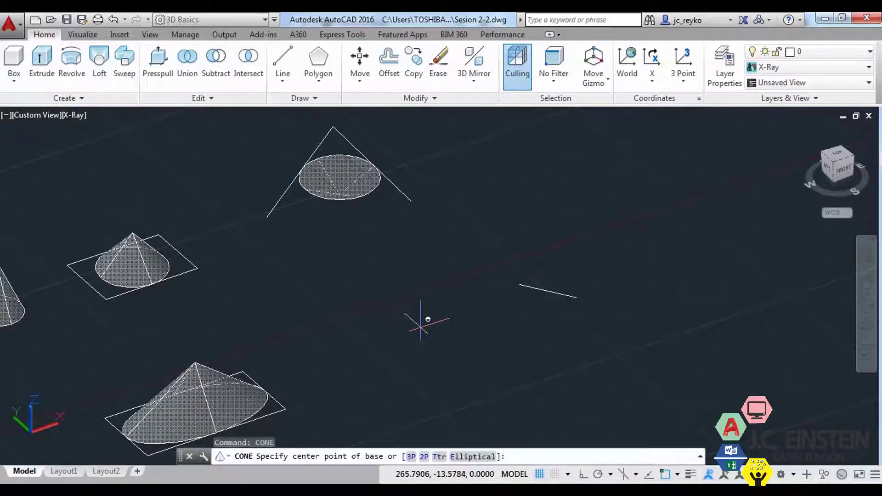
{"action": "left_click", "coordinate": [416, 329]}
{"action": "type", "text": "10"}
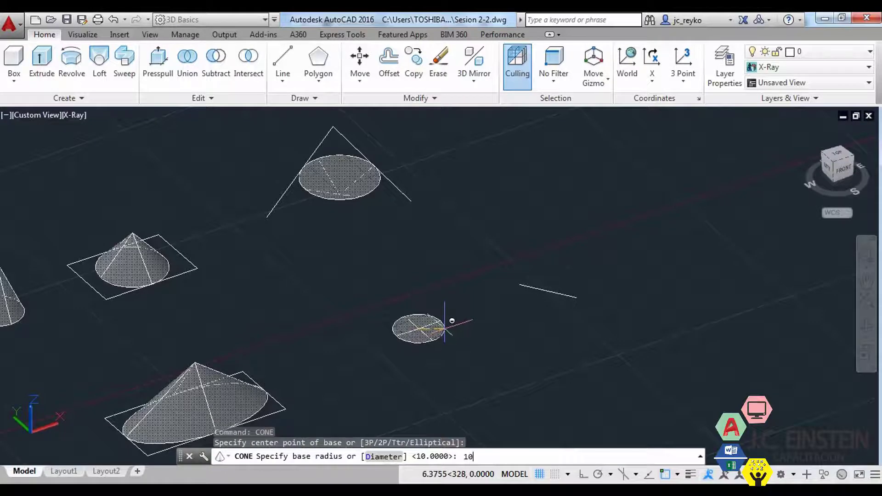
{"action": "key", "text": "Return"}
{"action": "scroll", "coordinate": [510, 305], "scroll_direction": "up", "scroll_amount": 3}
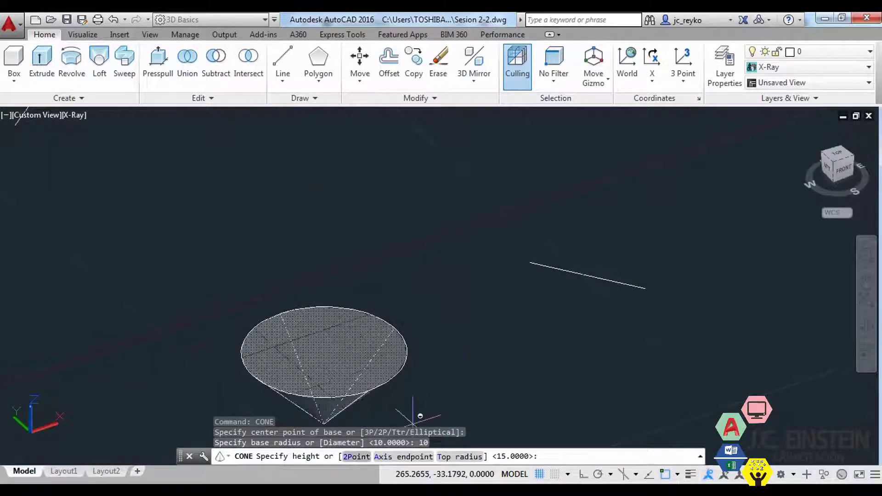
Set the cone's height with two points snapped to the line's endpoints.
{"action": "left_click", "coordinate": [358, 456]}
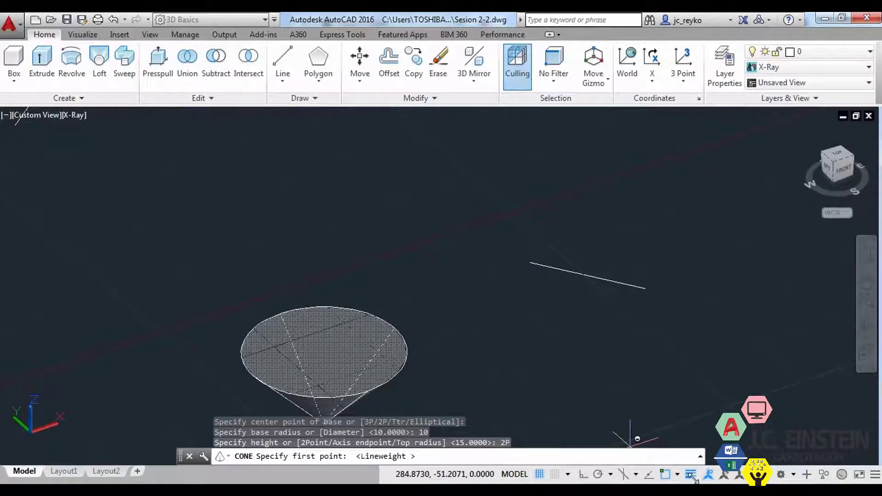
{"action": "left_click", "coordinate": [676, 475]}
{"action": "left_click", "coordinate": [707, 458]}
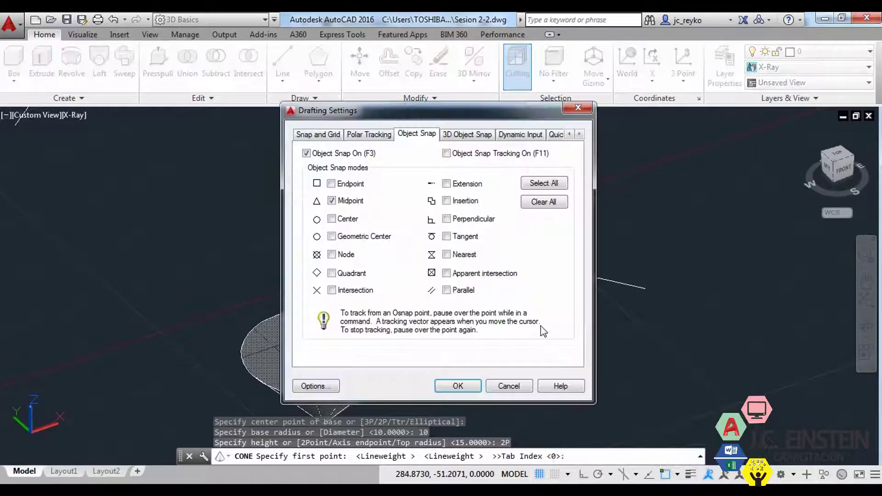
{"action": "left_click", "coordinate": [472, 391]}
{"action": "left_click", "coordinate": [531, 262]}
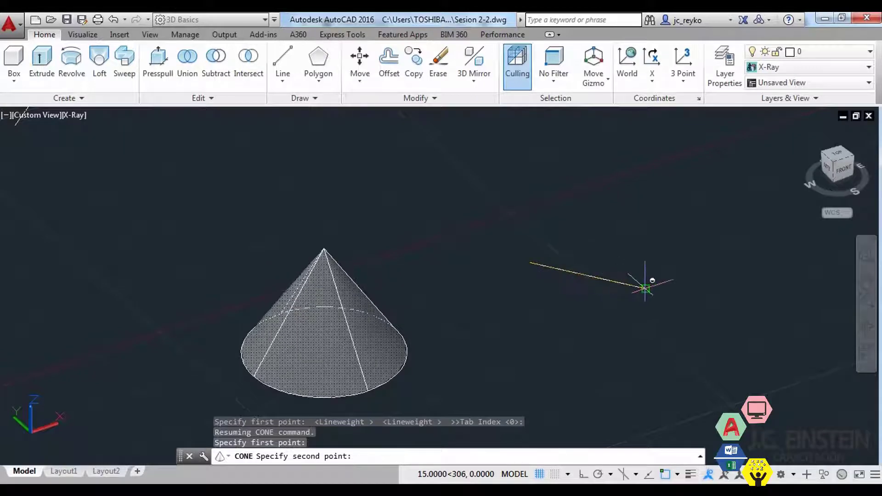
{"action": "left_click", "coordinate": [646, 288]}
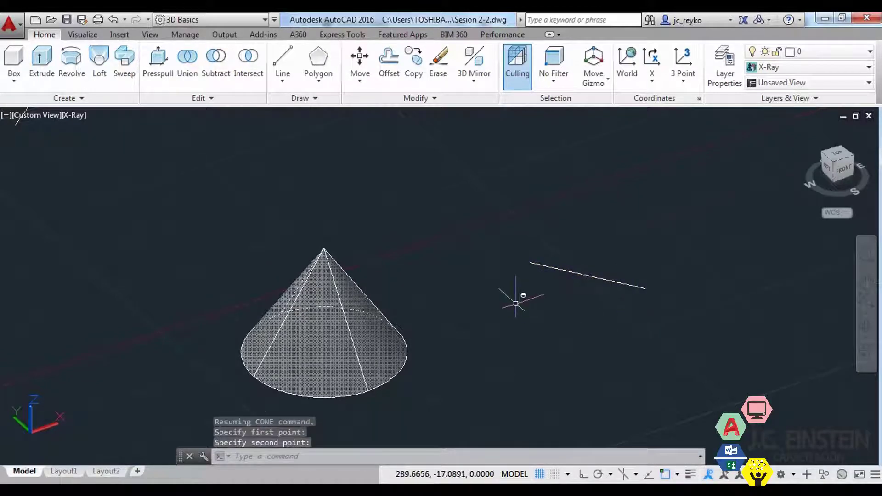
{"action": "scroll", "coordinate": [515, 303], "scroll_direction": "down", "scroll_amount": 4}
{"action": "scroll", "coordinate": [476, 312], "scroll_direction": "up", "scroll_amount": 3}
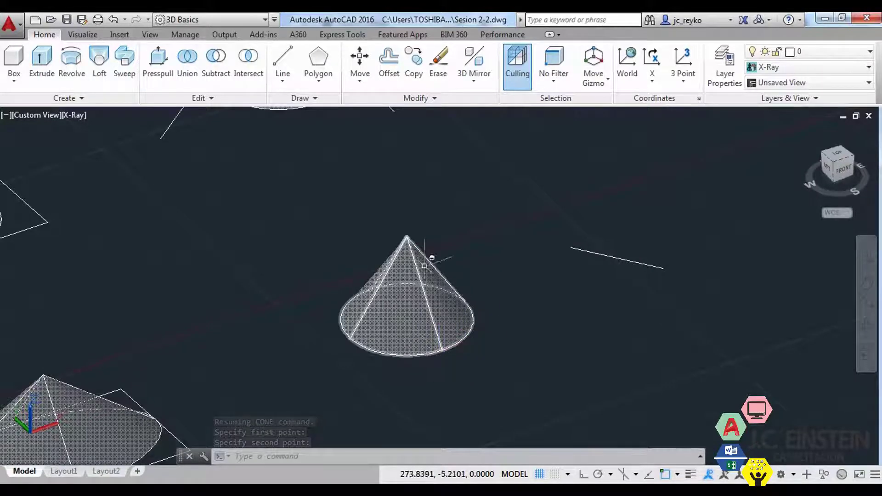
Add an aligned dimension reading 15 between the short line's endpoints.
{"action": "scroll", "coordinate": [524, 282], "scroll_direction": "down", "scroll_amount": 3}
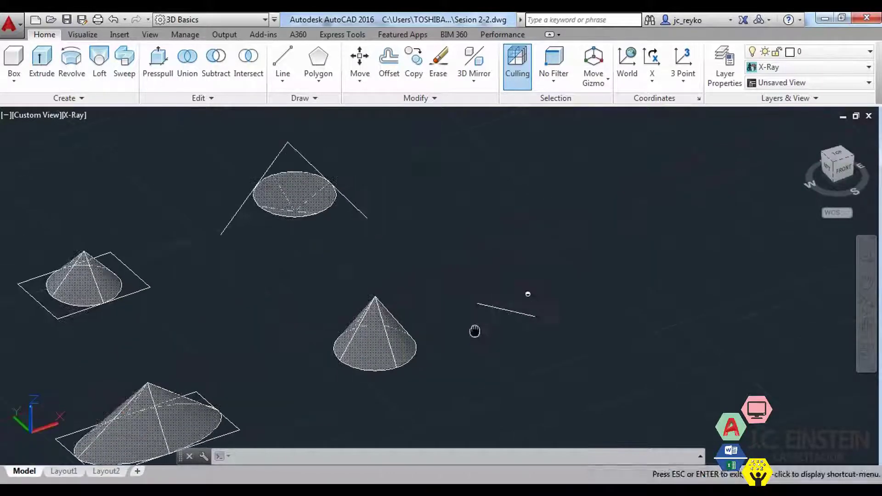
{"action": "type", "text": "DA"}
{"action": "key", "text": "Return"}
{"action": "left_click", "coordinate": [478, 303]}
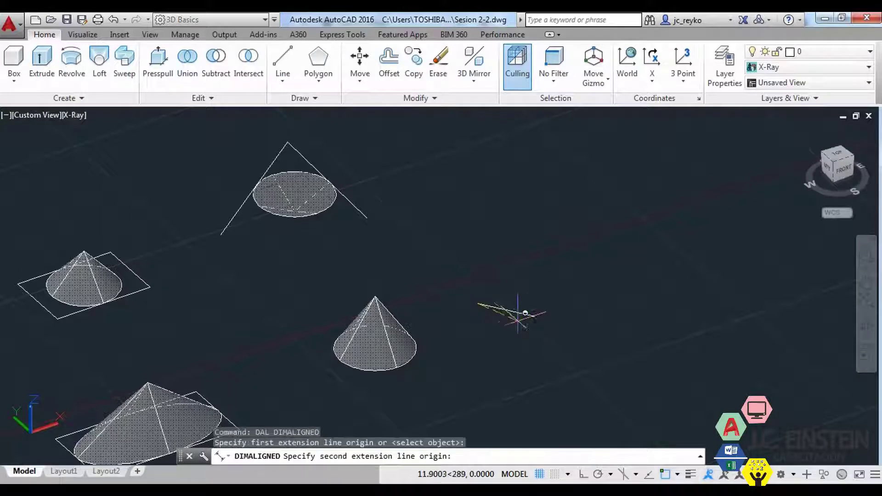
{"action": "left_click", "coordinate": [534, 316]}
{"action": "scroll", "coordinate": [513, 324], "scroll_direction": "up", "scroll_amount": 2}
{"action": "left_click", "coordinate": [447, 314]}
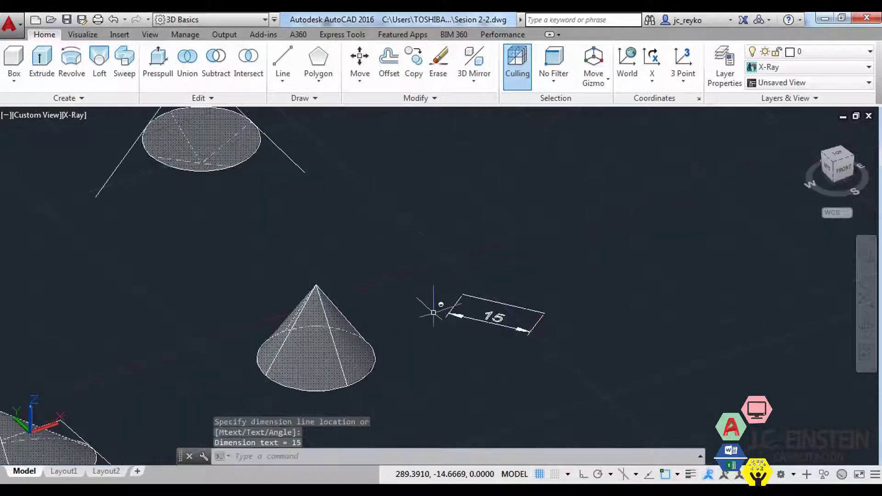
Clear stray selections and pan to re-centre the cones.
{"action": "key", "text": "Escape"}
{"action": "key", "text": "Escape"}
{"action": "left_click", "coordinate": [575, 358]}
{"action": "left_click", "coordinate": [509, 285]}
{"action": "key", "text": "Escape"}
{"action": "key", "text": "Escape"}
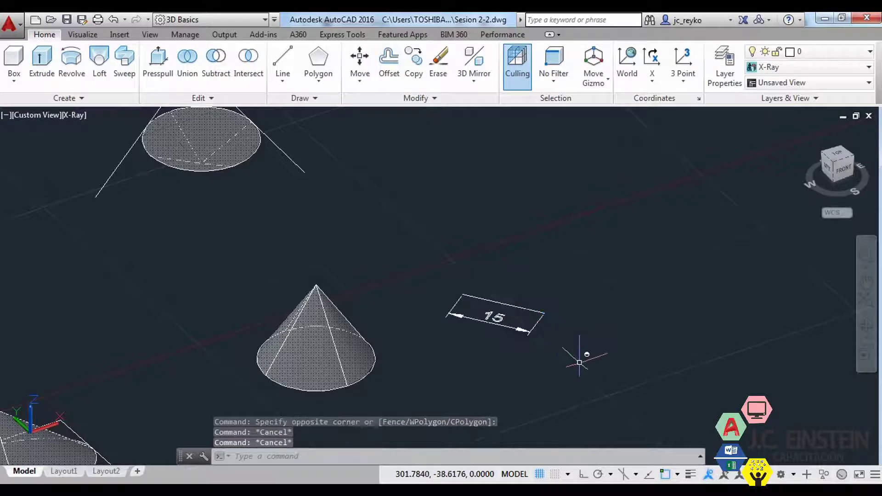
{"action": "left_click", "coordinate": [577, 361]}
{"action": "key", "text": "Escape"}
{"action": "key", "text": "Escape"}
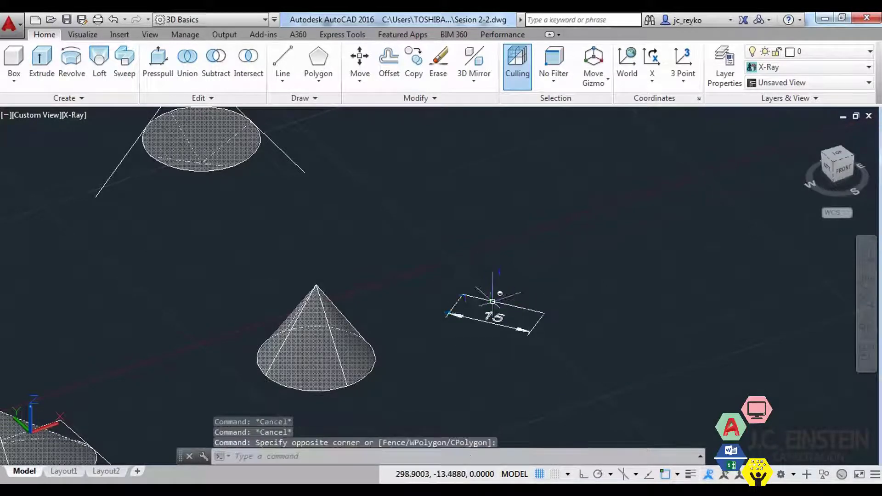
{"action": "scroll", "coordinate": [505, 331], "scroll_direction": "down", "scroll_amount": 3}
{"action": "scroll", "coordinate": [391, 344], "scroll_direction": "up", "scroll_amount": 3}
{"action": "key", "text": "Escape"}
{"action": "middle_click_drag", "start_coordinate": [391, 345], "coordinate": [464, 339]}
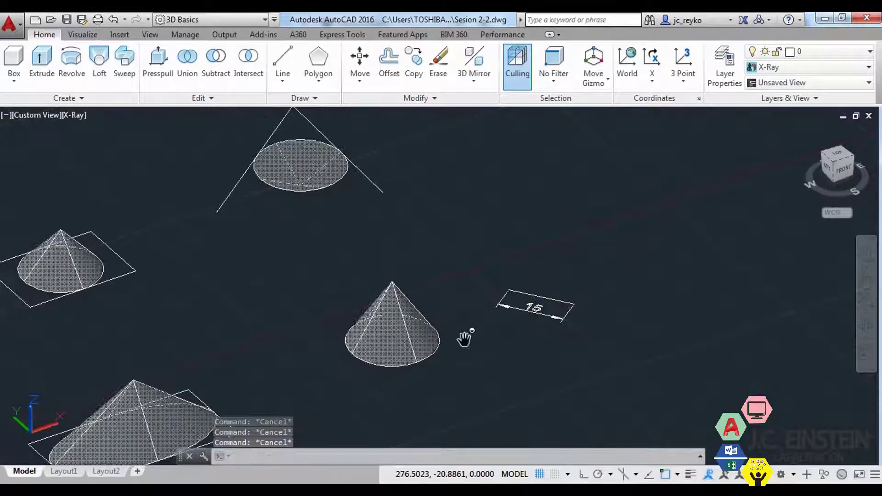
Start and cancel a polyline, then bring up the object snap options.
{"action": "type", "text": "pl"}
{"action": "key", "text": "Return"}
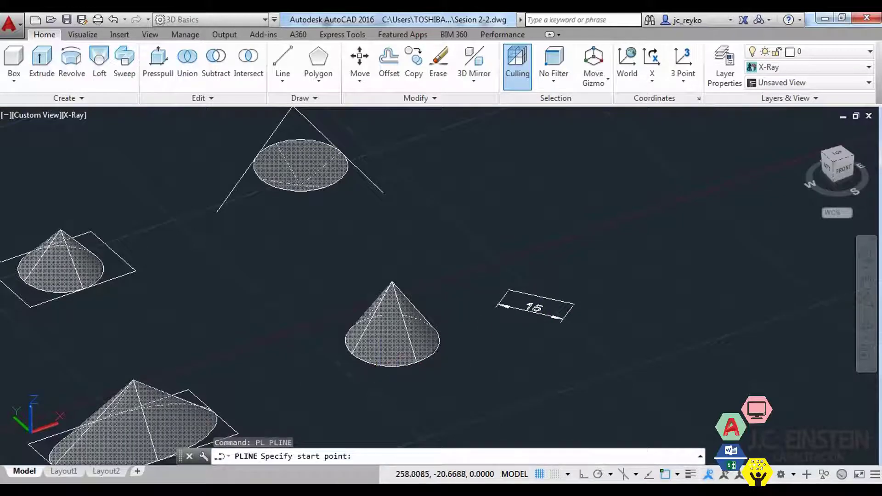
{"action": "key", "text": "Escape"}
{"action": "key", "text": "Escape"}
{"action": "key", "text": "Escape"}
{"action": "left_click", "coordinate": [677, 474]}
Confirm the object snap settings and draw a 3D polyline from the cone's base centre to its apex.
{"action": "left_click", "coordinate": [684, 457]}
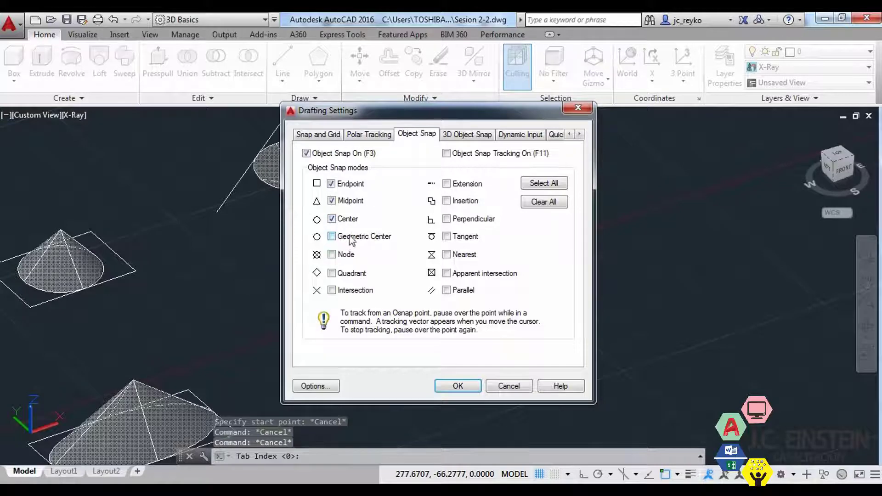
{"action": "left_click", "coordinate": [459, 387]}
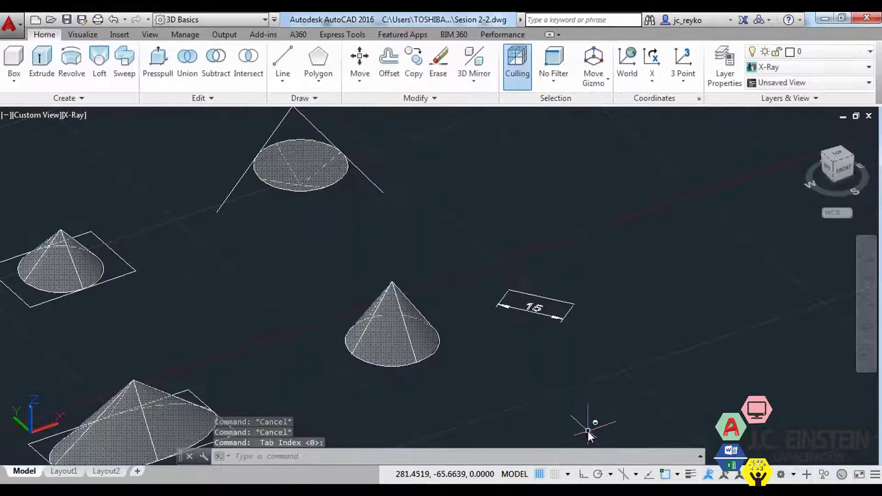
{"action": "type", "text": "3dpo"}
{"action": "key", "text": "Return"}
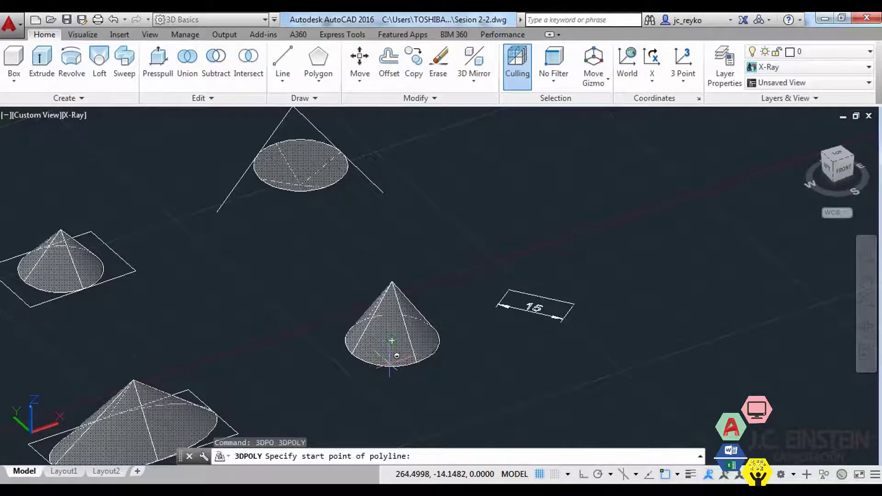
{"action": "left_click", "coordinate": [389, 359]}
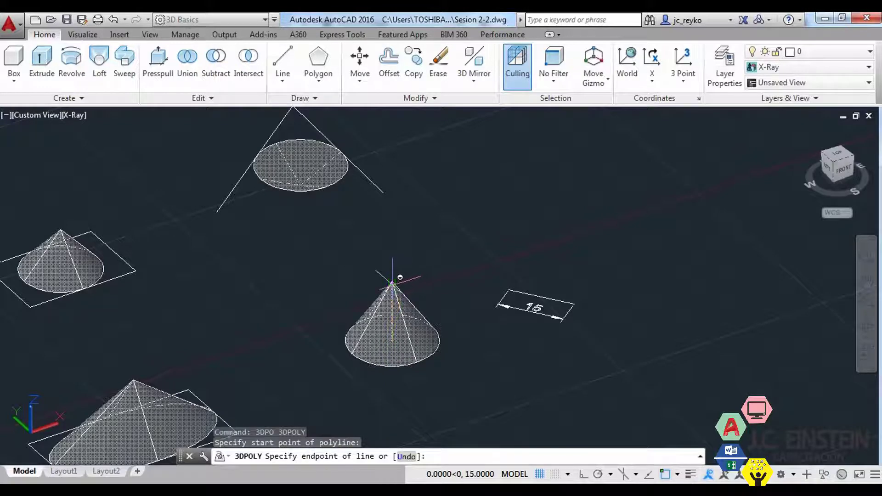
{"action": "left_click", "coordinate": [400, 277]}
{"action": "key", "text": "Return"}
{"action": "scroll", "coordinate": [399, 289], "scroll_direction": "up", "scroll_amount": 4}
Select the axis line, check its 15-unit length in Properties, then close the palette.
{"action": "left_click", "coordinate": [392, 286]}
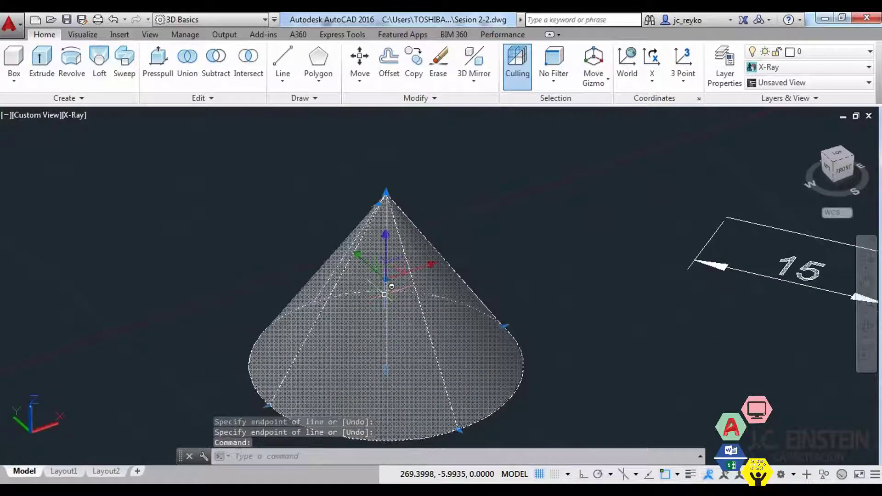
{"action": "key", "text": "Escape"}
{"action": "left_click", "coordinate": [324, 141]}
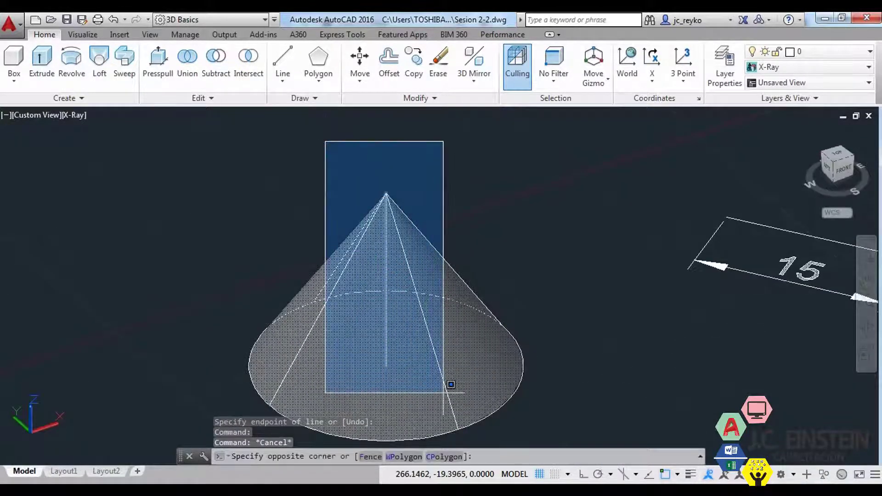
{"action": "left_click", "coordinate": [465, 415]}
{"action": "key", "text": "ctrl+1"}
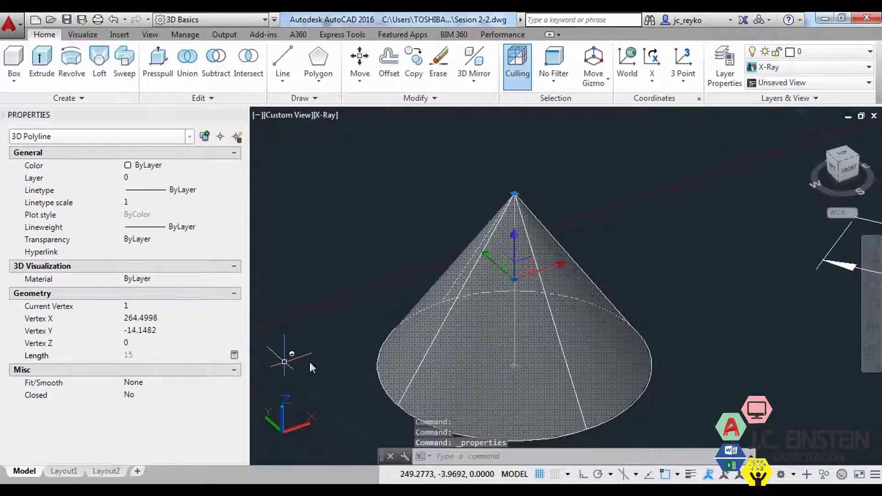
{"action": "key", "text": "Escape"}
{"action": "key", "text": "Escape"}
{"action": "scroll", "coordinate": [501, 321], "scroll_direction": "down", "scroll_amount": 6}
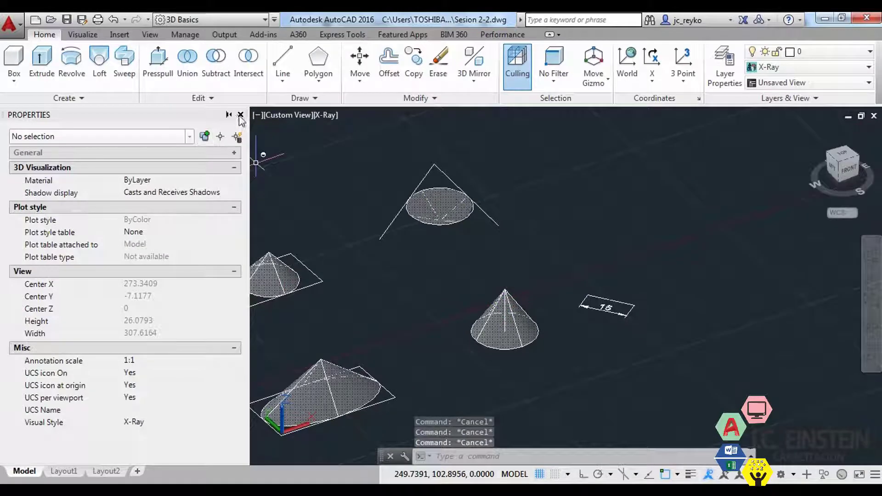
{"action": "left_click", "coordinate": [240, 115]}
{"action": "scroll", "coordinate": [483, 337], "scroll_direction": "up", "scroll_amount": 3}
{"action": "scroll", "coordinate": [528, 313], "scroll_direction": "down", "scroll_amount": 3}
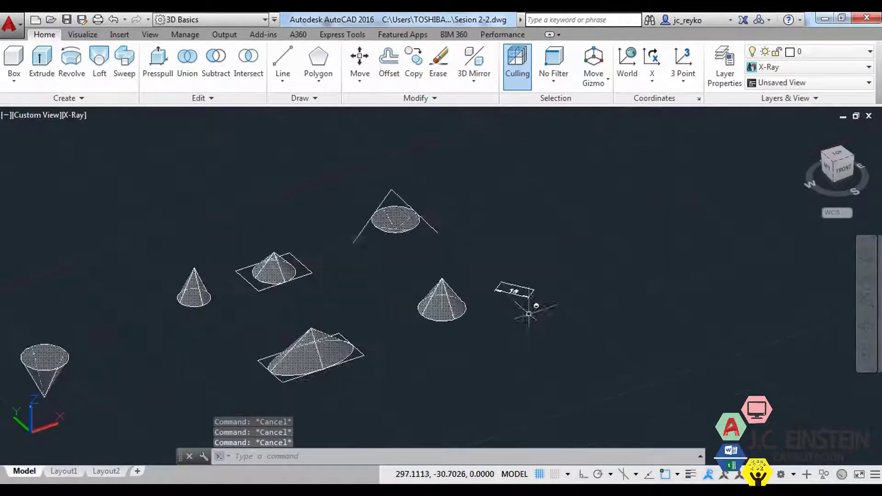
Start a new cone with base radius 10 at a picked base centre.
{"action": "type", "text": "c"}
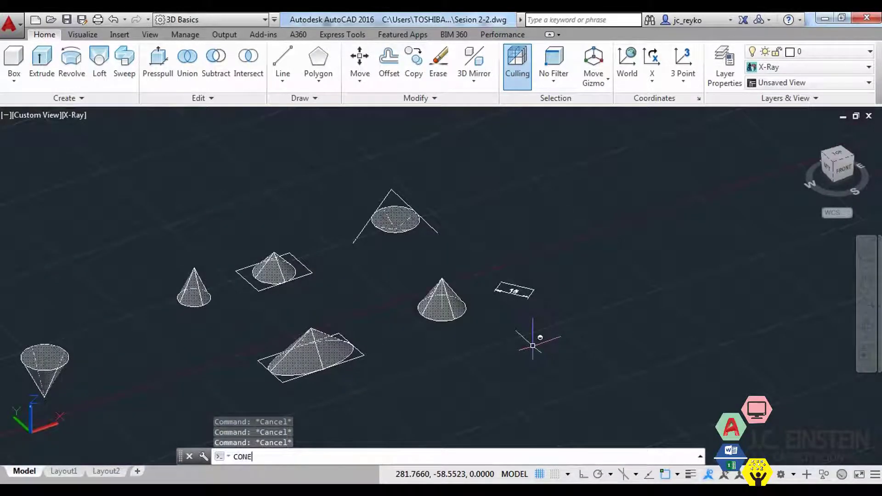
{"action": "key", "text": "Return"}
{"action": "left_click", "coordinate": [524, 358]}
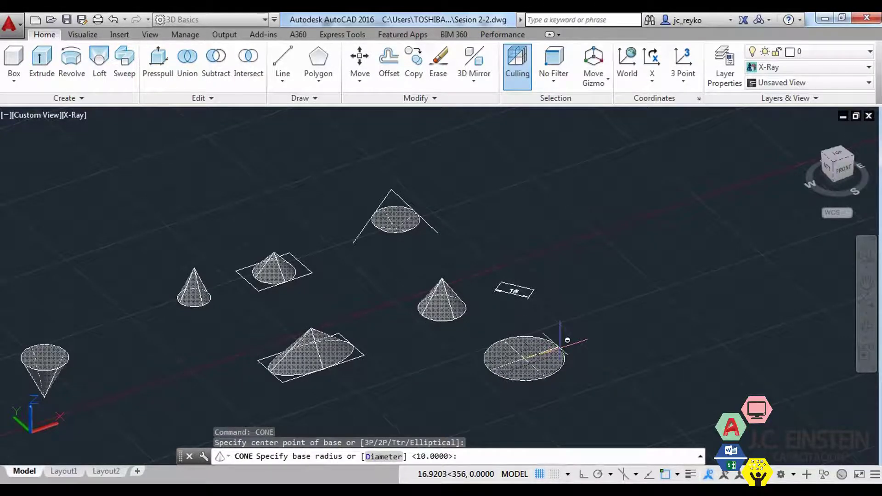
{"action": "type", "text": "10"}
{"action": "key", "text": "Return"}
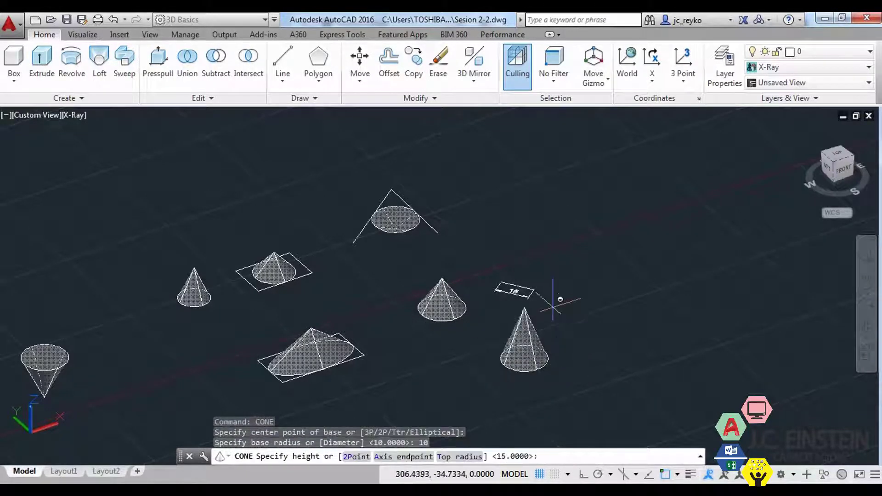
{"action": "scroll", "coordinate": [553, 298], "scroll_direction": "up", "scroll_amount": 2}
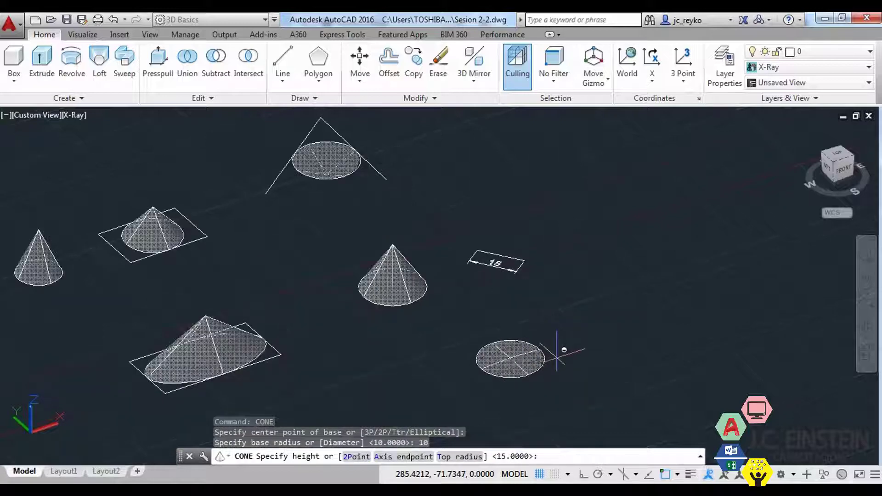
Place a free-angle axis endpoint to tip the cone's apex downward, then pan to view it.
{"action": "left_click", "coordinate": [408, 457]}
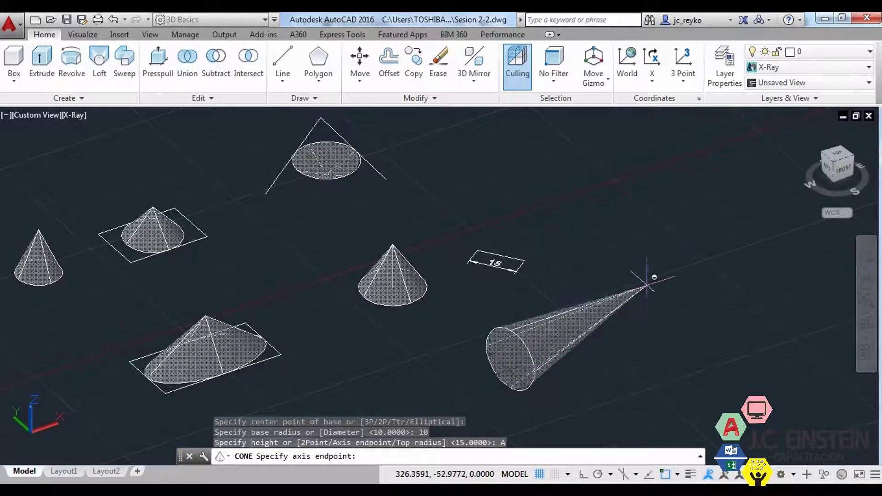
{"action": "key", "text": "F8"}
{"action": "middle_click_drag", "start_coordinate": [621, 331], "coordinate": [678, 219]}
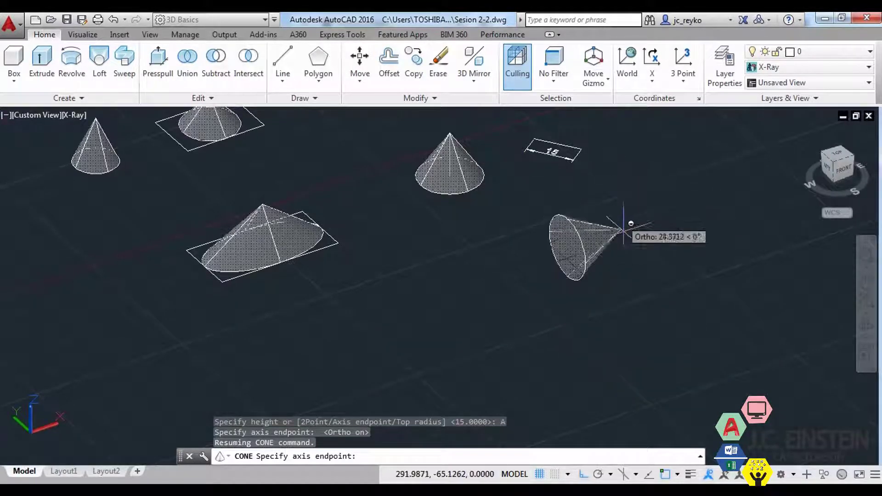
{"action": "key", "text": "F8"}
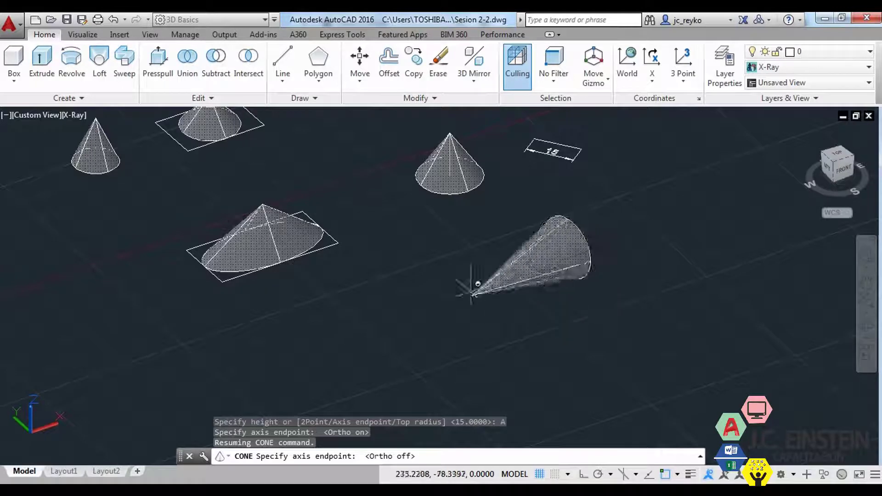
{"action": "key", "text": "F8"}
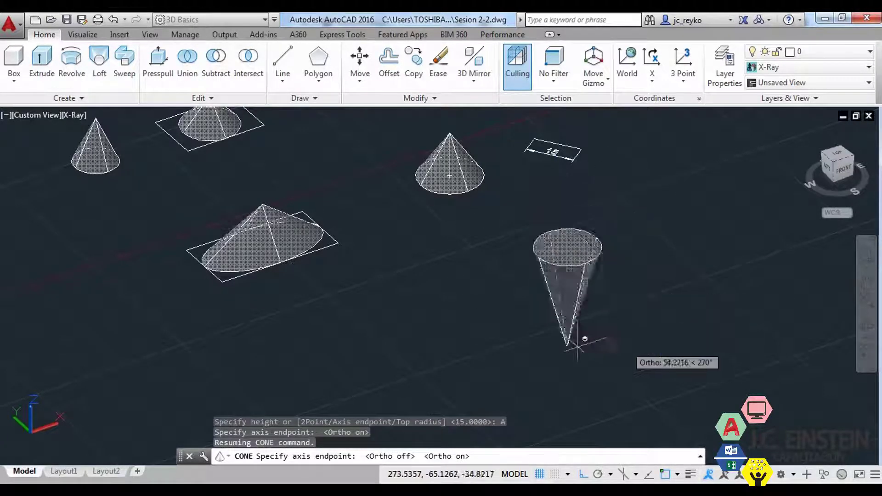
{"action": "key", "text": "F8"}
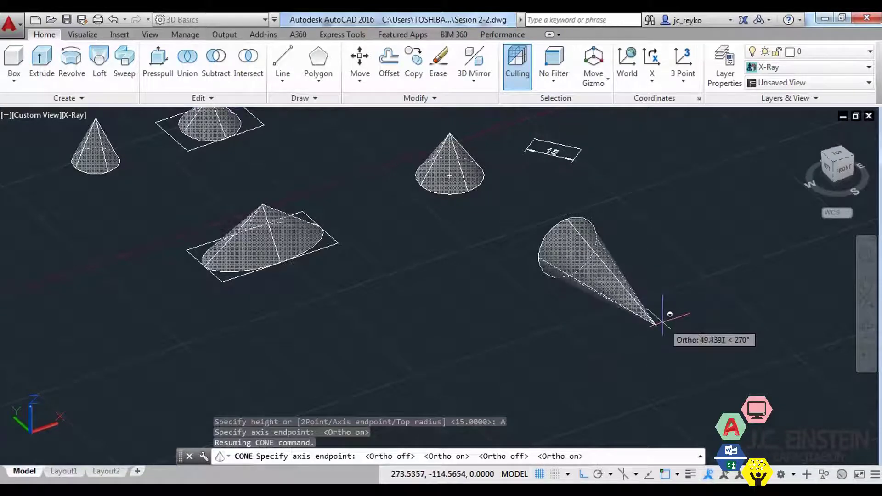
{"action": "left_click", "coordinate": [639, 303]}
{"action": "middle_click_drag", "start_coordinate": [664, 276], "coordinate": [430, 354]}
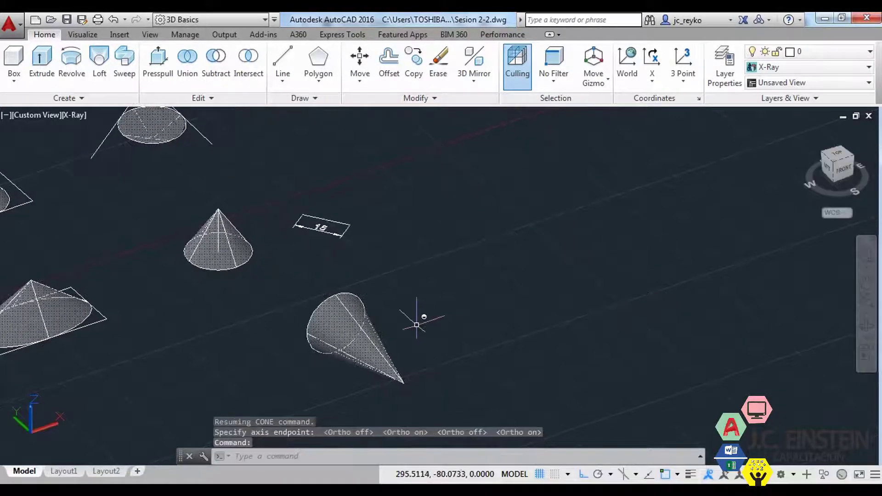
{"action": "middle_click_drag", "start_coordinate": [395, 301], "coordinate": [460, 340]}
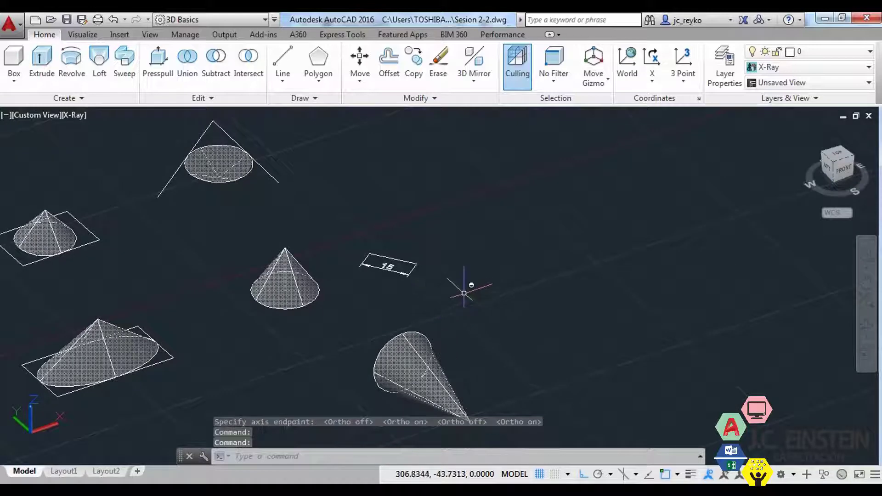
{"action": "middle_click_drag", "start_coordinate": [458, 248], "coordinate": [616, 305]}
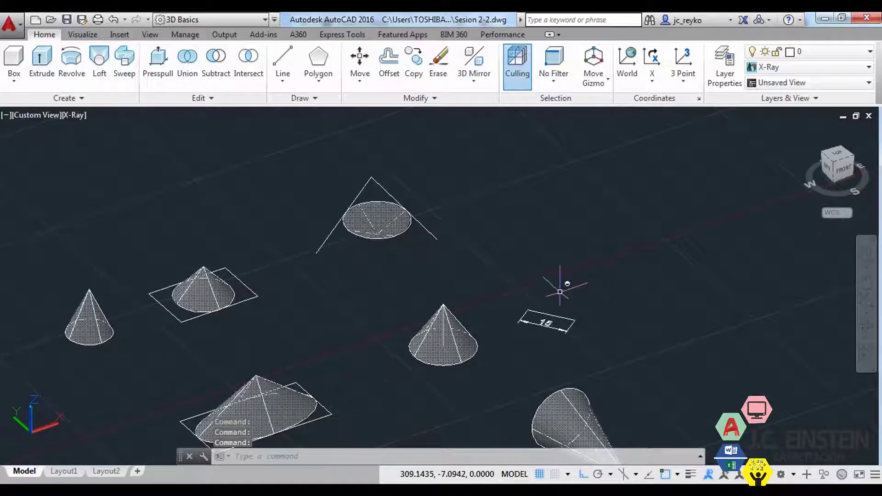
Start a new cone with base radius 10 and pick the Top radius option.
{"action": "type", "text": "c"}
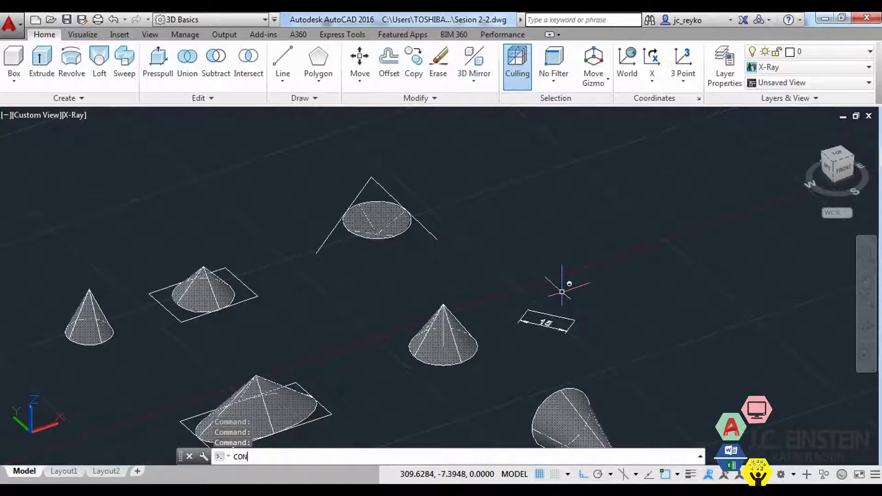
{"action": "type", "text": "E"}
{"action": "key", "text": "Return"}
{"action": "scroll", "coordinate": [607, 317], "scroll_direction": "up", "scroll_amount": 3}
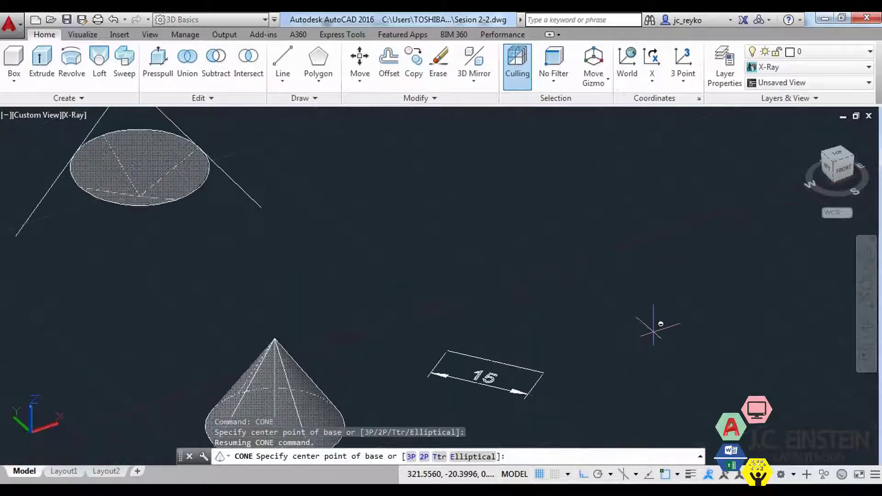
{"action": "left_click", "coordinate": [653, 327]}
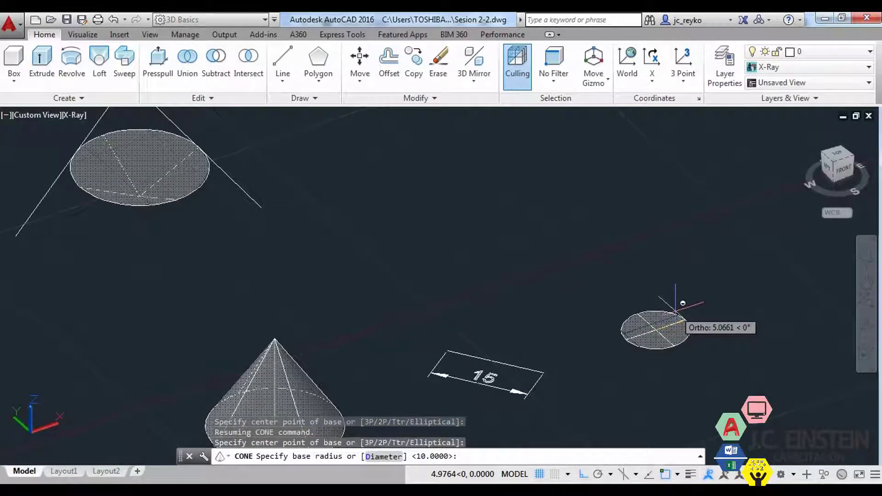
{"action": "type", "text": "10"}
{"action": "key", "text": "Return"}
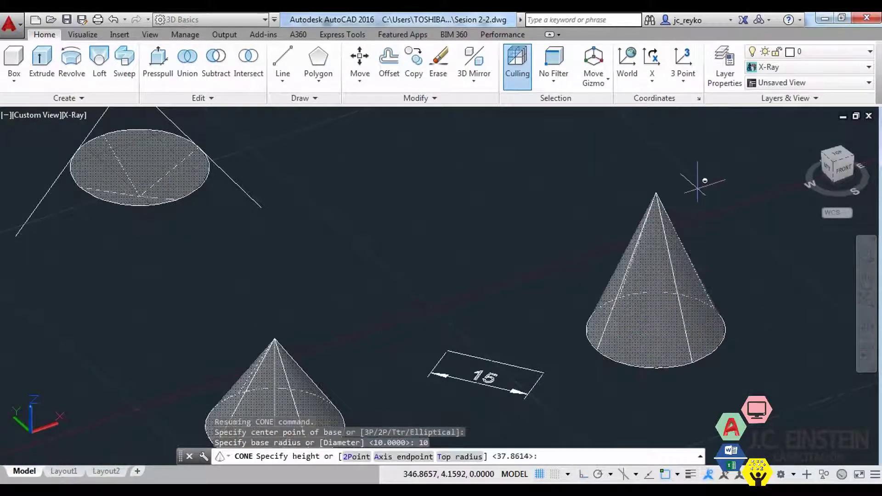
{"action": "left_click", "coordinate": [459, 462]}
{"action": "middle_click_drag", "start_coordinate": [705, 282], "coordinate": [587, 189]}
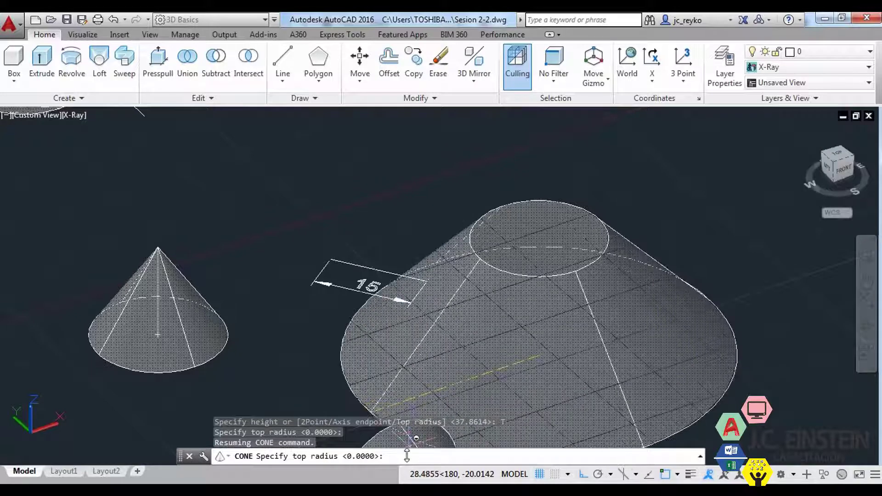
{"action": "type", "text": "5"}
Give the cone a top radius of 5 and a height of 40.
{"action": "key", "text": "Return"}
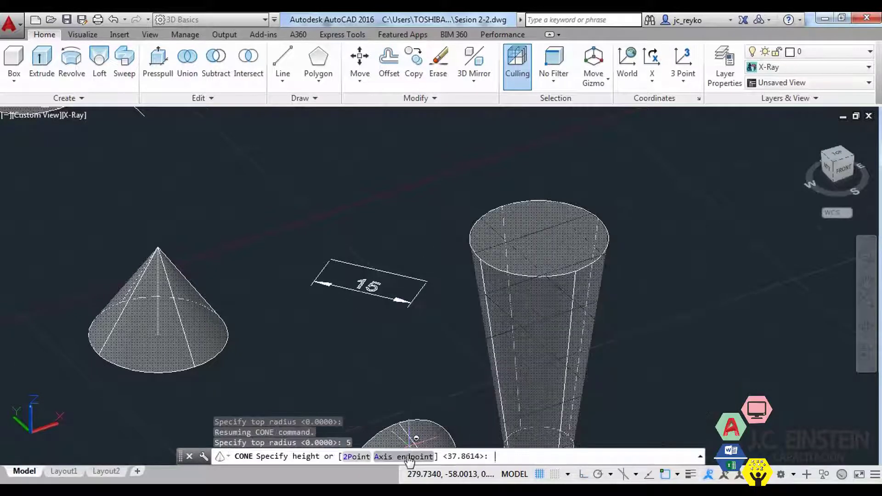
{"action": "scroll", "coordinate": [626, 191], "scroll_direction": "down", "scroll_amount": 2}
{"action": "mouse_move", "coordinate": [627, 191]}
{"action": "middle_mouse_down"}
{"action": "mouse_move", "coordinate": [624, 265]}
{"action": "mouse_move", "coordinate": [601, 291]}
{"action": "middle_mouse_up"}
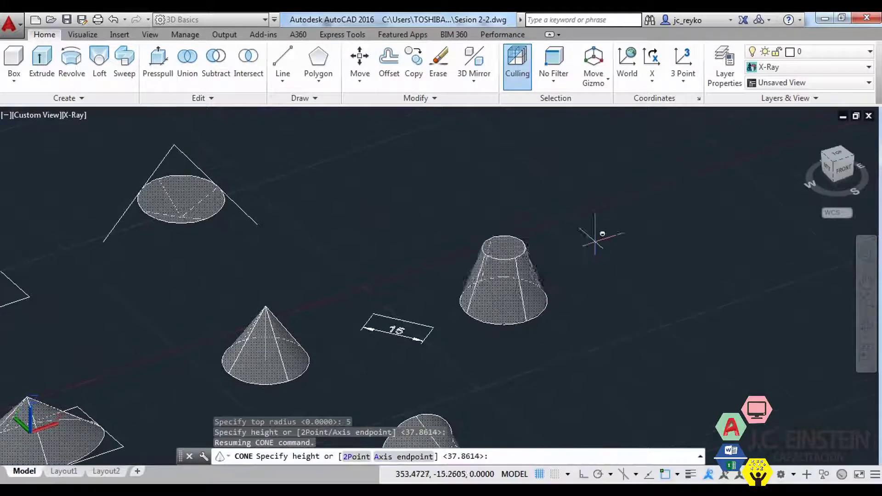
{"action": "scroll", "coordinate": [551, 236], "scroll_direction": "up", "scroll_amount": 2}
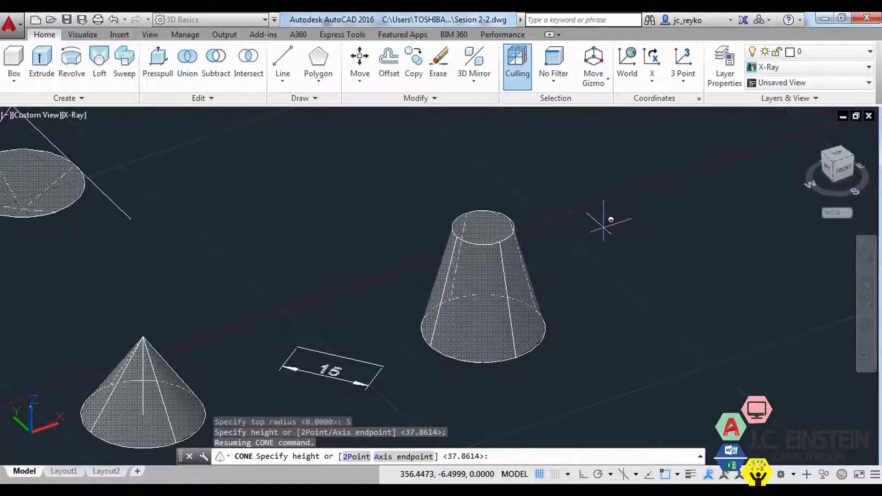
{"action": "type", "text": "40"}
{"action": "key", "text": "Return"}
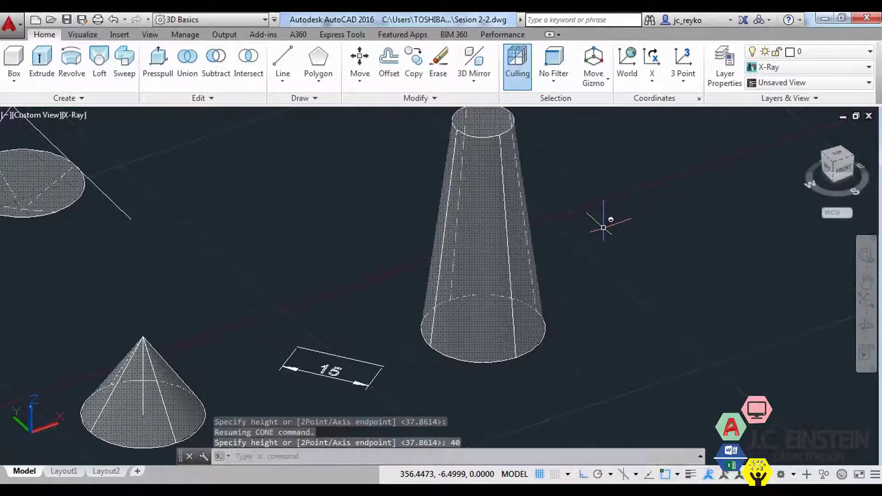
{"action": "scroll", "coordinate": [584, 317], "scroll_direction": "down", "scroll_amount": 4}
{"action": "key", "text": "Return"}
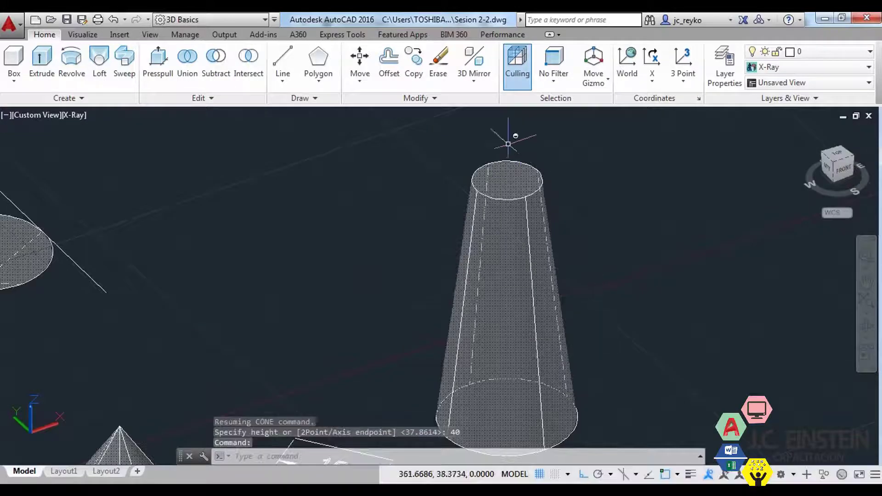
{"action": "middle_click_drag", "start_coordinate": [511, 188], "coordinate": [530, 157]}
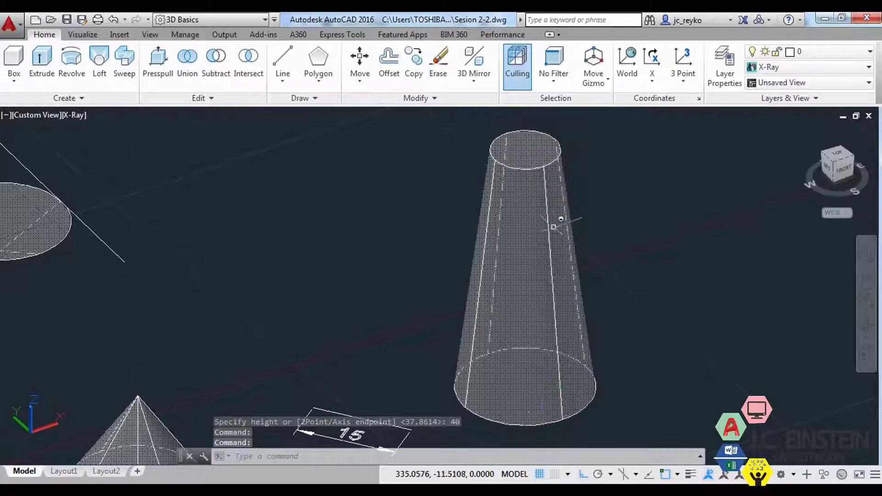
Zoom in and out and pan across the scene to review all the cones.
{"action": "scroll", "coordinate": [564, 216], "scroll_direction": "down", "scroll_amount": 5}
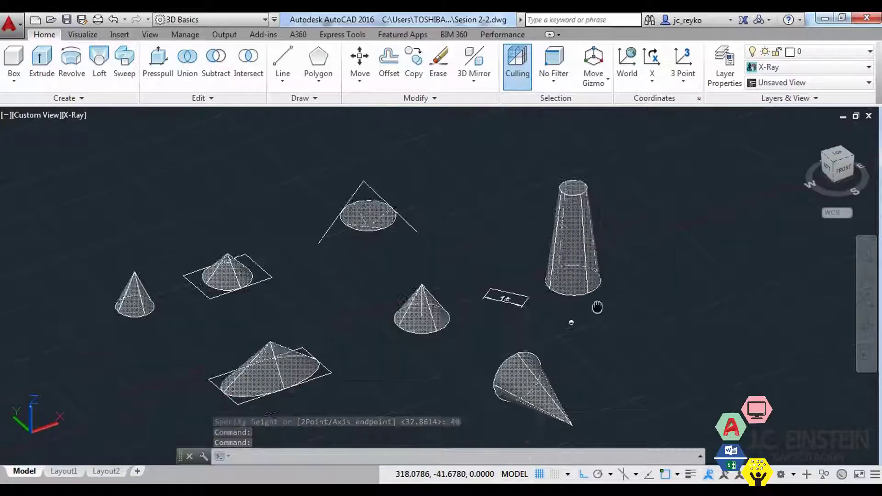
{"action": "scroll", "coordinate": [596, 305], "scroll_direction": "down", "scroll_amount": 3}
{"action": "scroll", "coordinate": [589, 323], "scroll_direction": "up", "scroll_amount": 3}
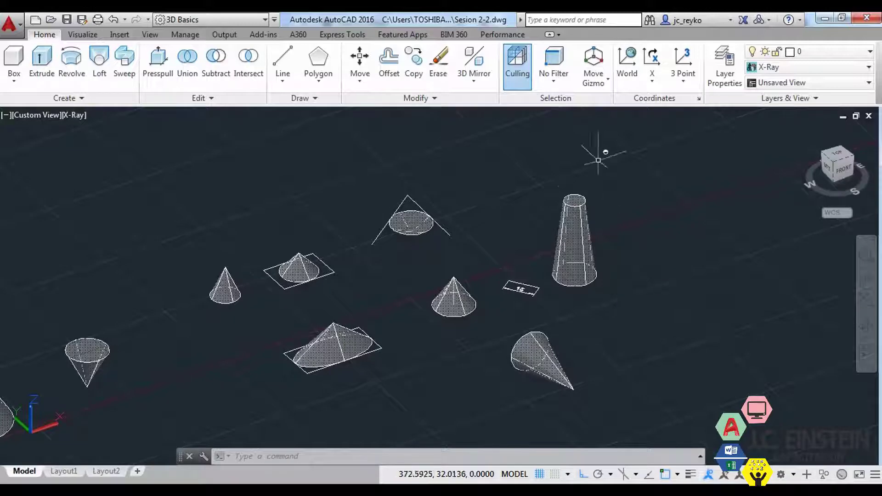
{"action": "scroll", "coordinate": [573, 232], "scroll_direction": "up", "scroll_amount": 2}
{"action": "scroll", "coordinate": [570, 227], "scroll_direction": "up", "scroll_amount": 2}
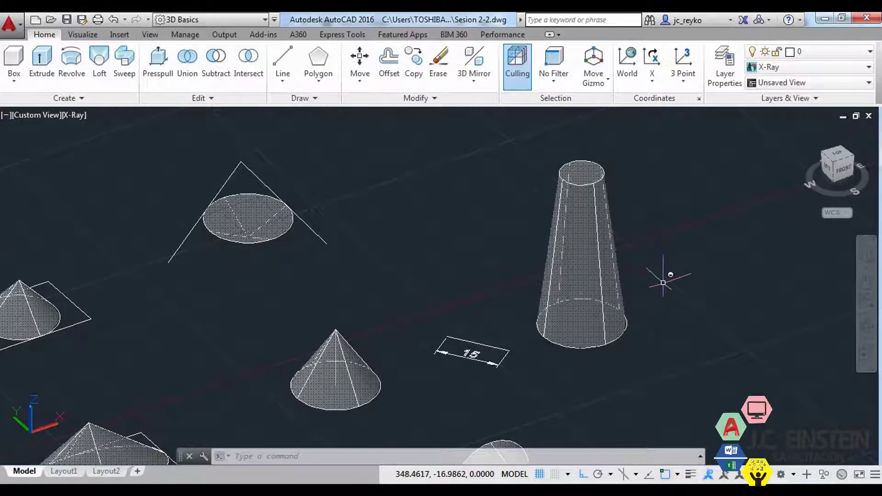
{"action": "scroll", "coordinate": [589, 305], "scroll_direction": "down", "scroll_amount": 3}
{"action": "scroll", "coordinate": [536, 305], "scroll_direction": "up", "scroll_amount": 2}
{"action": "scroll", "coordinate": [535, 305], "scroll_direction": "down", "scroll_amount": 1}
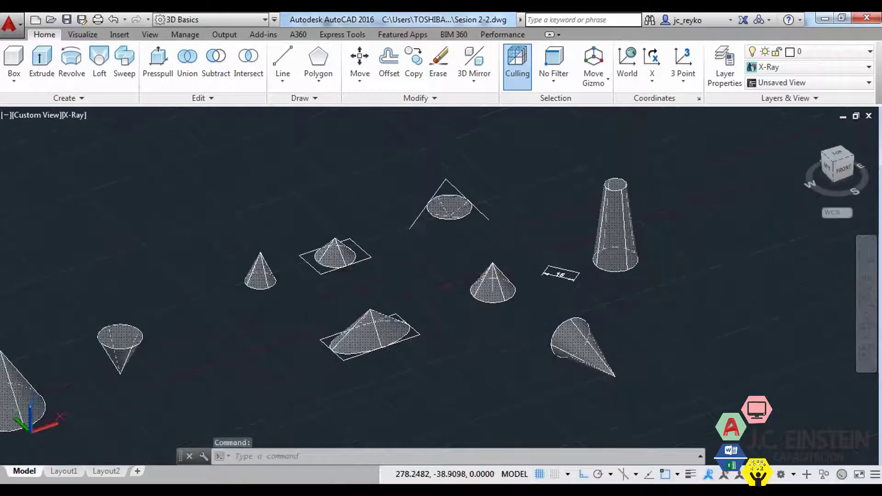
{"action": "middle_click_drag", "start_coordinate": [579, 285], "coordinate": [606, 279]}
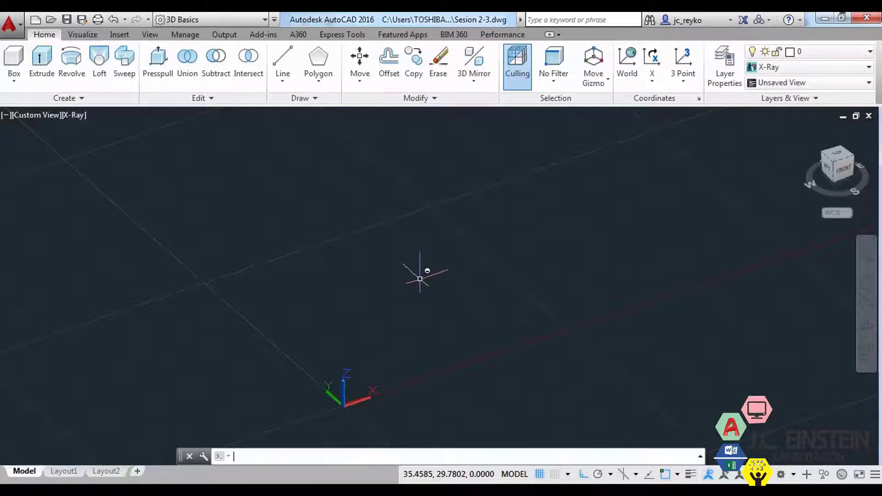
Create a sphere of radius 10 at a picked centre point and zoom to frame it.
{"action": "type", "text": "ph"}
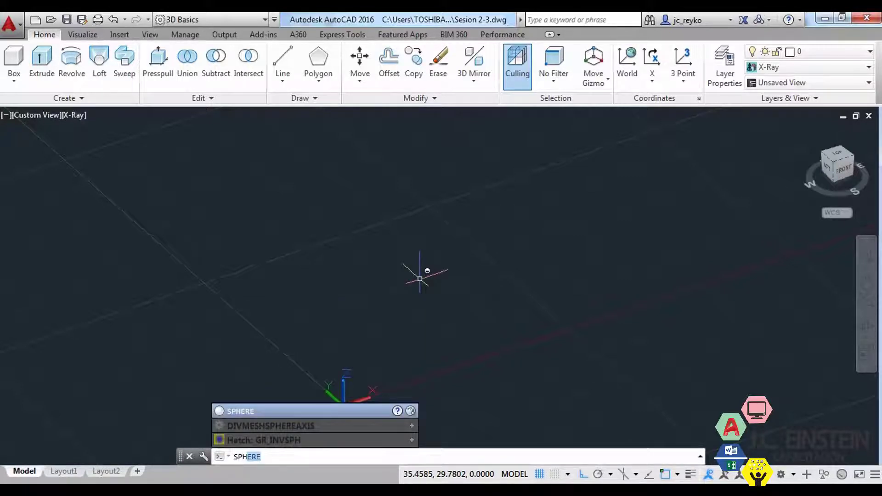
{"action": "key", "text": "Return"}
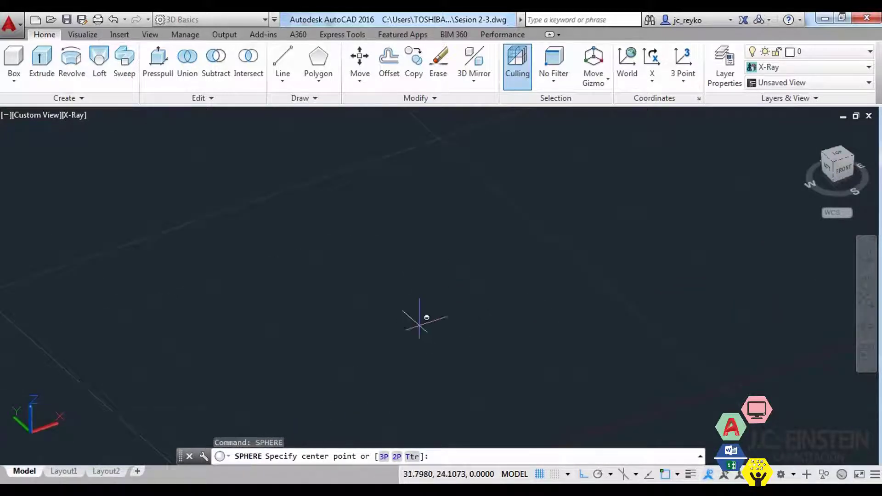
{"action": "scroll", "coordinate": [459, 266], "scroll_direction": "up", "scroll_amount": 1}
{"action": "left_click", "coordinate": [462, 255]}
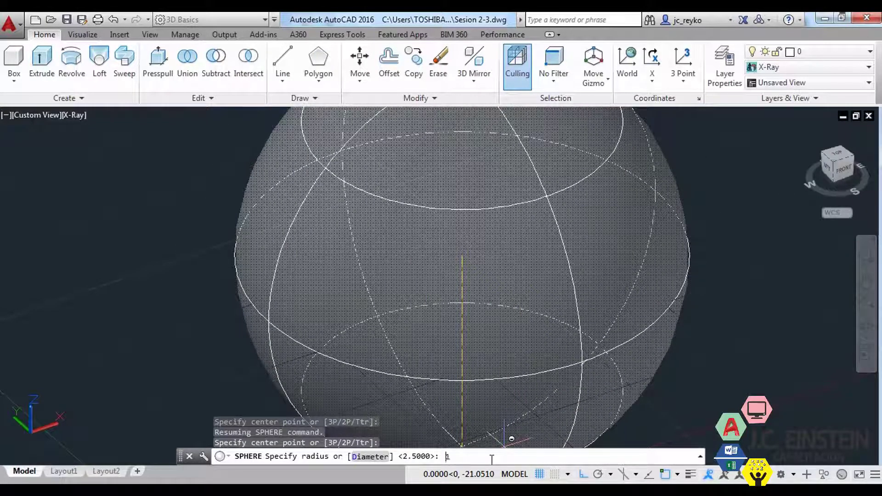
{"action": "type", "text": "0"}
{"action": "key", "text": "Return"}
{"action": "scroll", "coordinate": [532, 277], "scroll_direction": "down", "scroll_amount": 10}
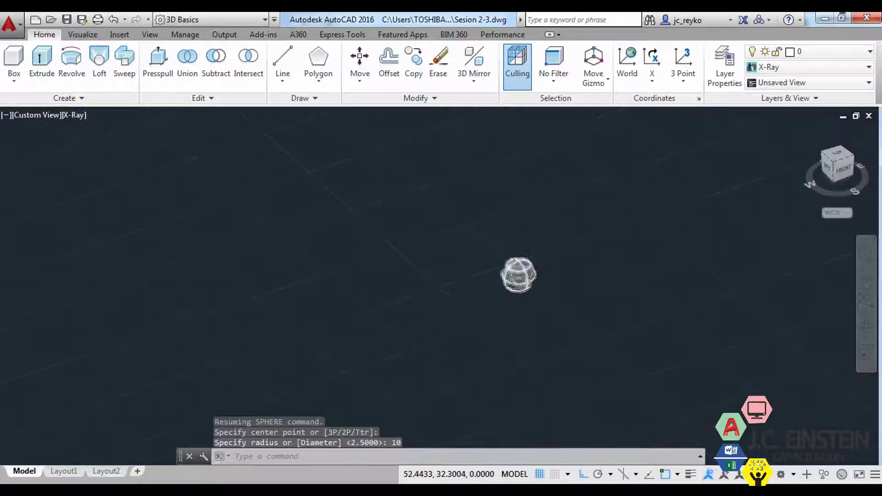
{"action": "scroll", "coordinate": [551, 294], "scroll_direction": "up", "scroll_amount": 4}
{"action": "scroll", "coordinate": [539, 290], "scroll_direction": "up", "scroll_amount": 1}
{"action": "scroll", "coordinate": [539, 290], "scroll_direction": "up", "scroll_amount": 2}
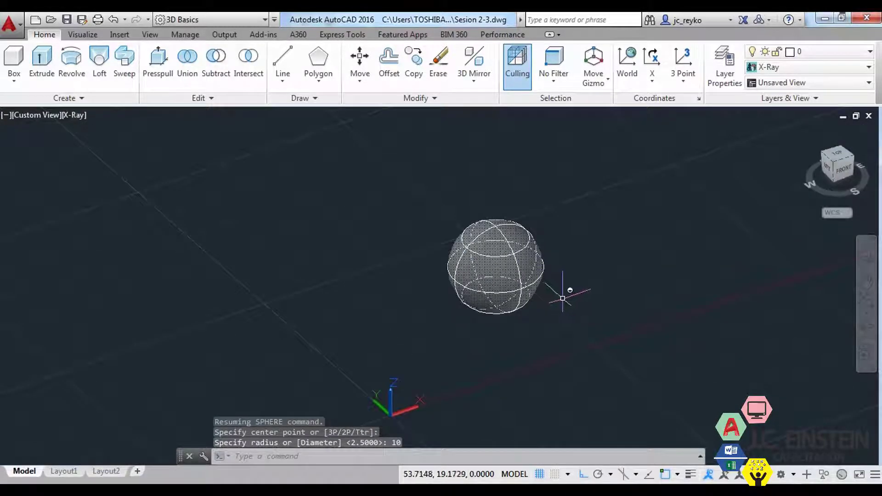
Switch the visual style to 2D Wireframe and orbit around the sphere.
{"action": "type", "text": "vs"}
{"action": "key", "text": "Return"}
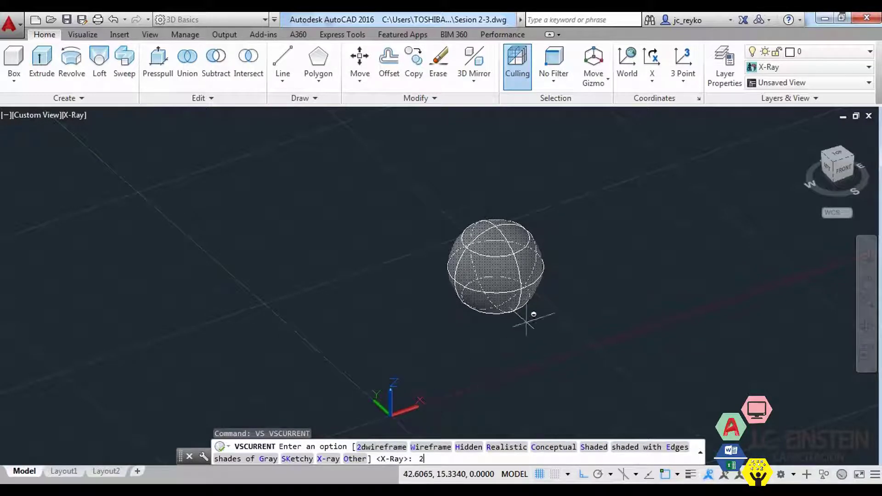
{"action": "type", "text": "2"}
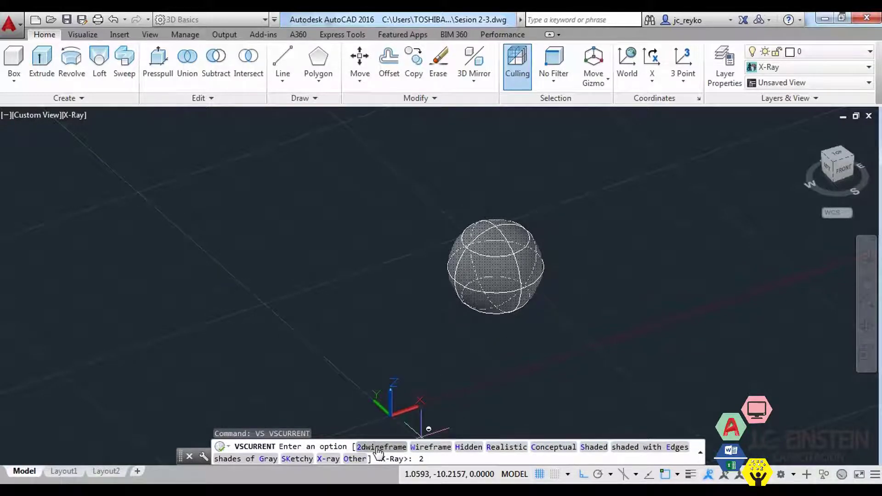
{"action": "key", "text": "Return"}
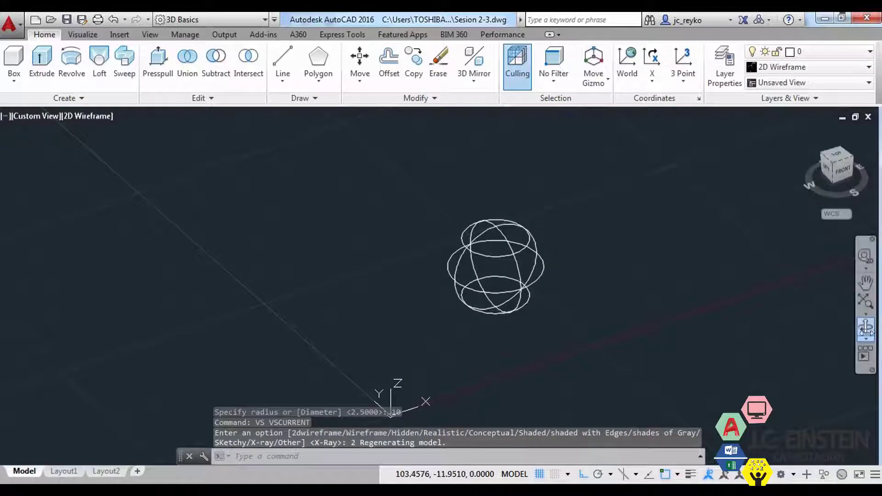
{"action": "left_click", "coordinate": [866, 328]}
{"action": "mouse_move", "coordinate": [679, 332]}
{"action": "left_mouse_down"}
{"action": "mouse_move", "coordinate": [475, 318]}
{"action": "mouse_move", "coordinate": [597, 350]}
{"action": "mouse_move", "coordinate": [620, 287]}
{"action": "mouse_move", "coordinate": [574, 315]}
{"action": "mouse_move", "coordinate": [571, 337]}
{"action": "left_mouse_up"}
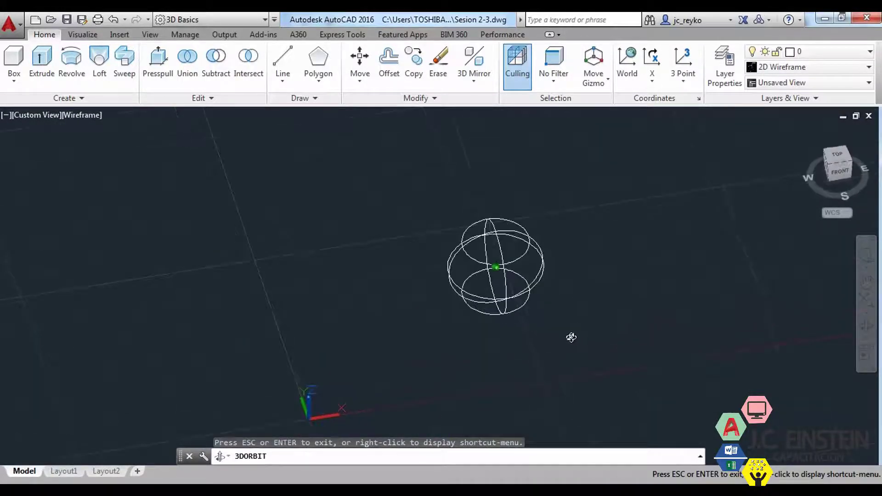
{"action": "key", "text": "Escape"}
{"action": "key", "text": "Escape"}
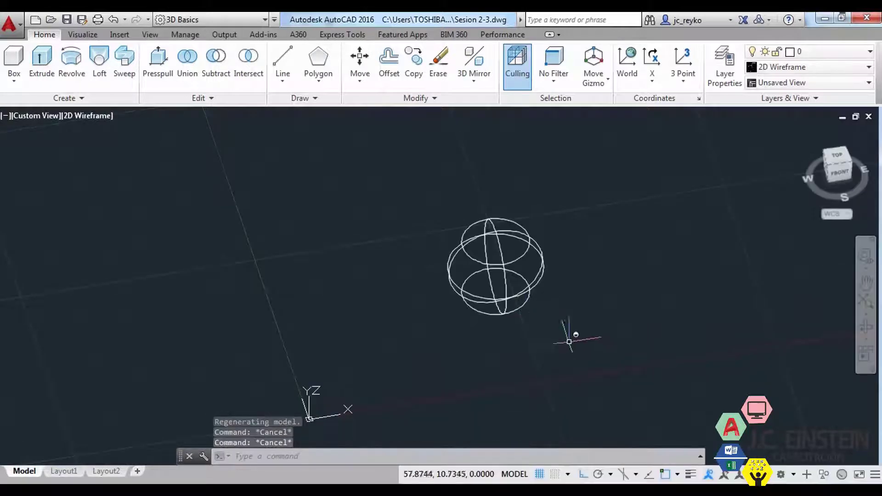
Restore the X-Ray visual style and view the sphere from above.
{"action": "type", "text": "vs"}
{"action": "key", "text": "Return"}
{"action": "type", "text": "x"}
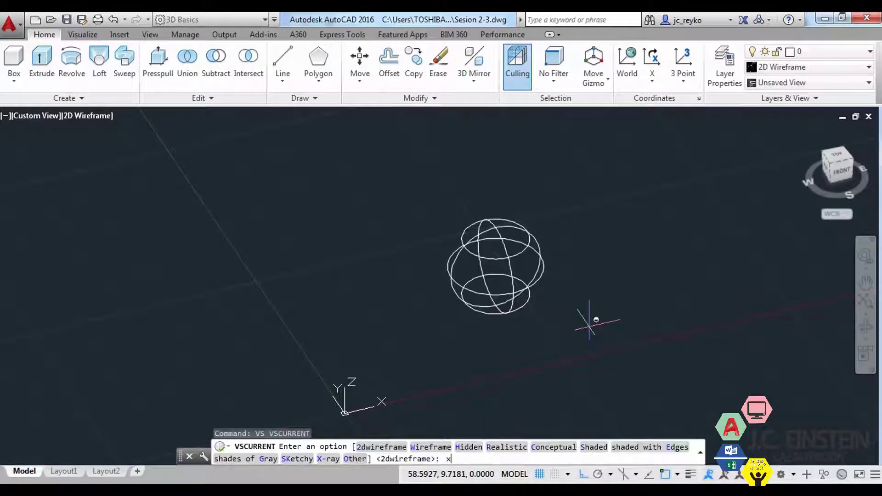
{"action": "key", "text": "Return"}
{"action": "mouse_move", "coordinate": [505, 277]}
{"action": "middle_mouse_down"}
{"action": "mouse_move", "coordinate": [398, 299]}
{"action": "mouse_move", "coordinate": [437, 264]}
{"action": "mouse_move", "coordinate": [568, 293]}
{"action": "mouse_move", "coordinate": [527, 298]}
{"action": "mouse_move", "coordinate": [502, 327]}
{"action": "mouse_move", "coordinate": [515, 338]}
{"action": "mouse_move", "coordinate": [638, 319]}
{"action": "mouse_move", "coordinate": [661, 296]}
{"action": "mouse_move", "coordinate": [652, 311]}
{"action": "mouse_move", "coordinate": [617, 321]}
{"action": "mouse_move", "coordinate": [611, 309]}
{"action": "middle_mouse_up"}
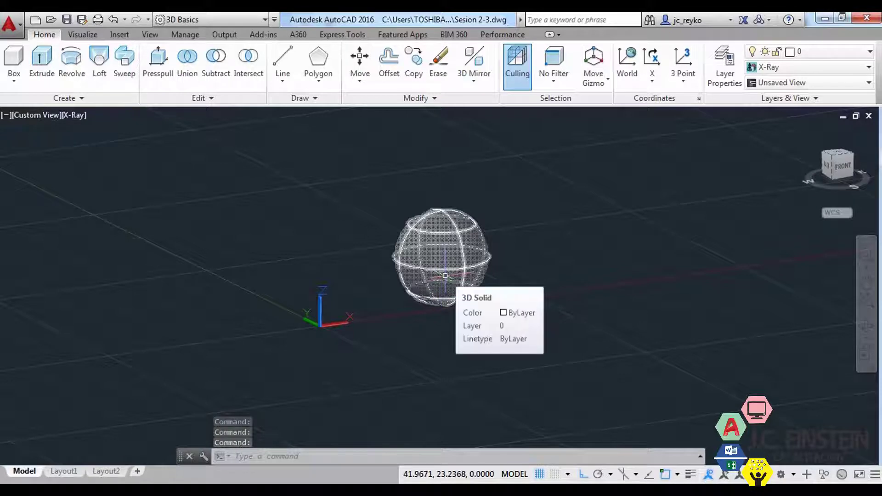
{"action": "mouse_move", "coordinate": [565, 277]}
{"action": "middle_mouse_down", "text": "shift"}
{"action": "mouse_move", "coordinate": [600, 301]}
{"action": "mouse_move", "coordinate": [622, 302]}
{"action": "mouse_move", "coordinate": [561, 327]}
{"action": "middle_mouse_up", "text": "shift"}
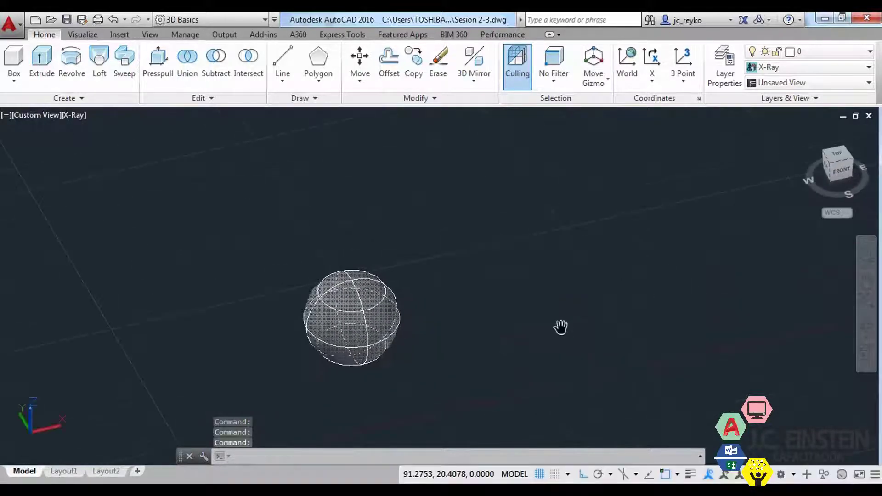
Draw a second sphere through three picked points beside the first, then pan to free space.
{"action": "type", "text": "sph"}
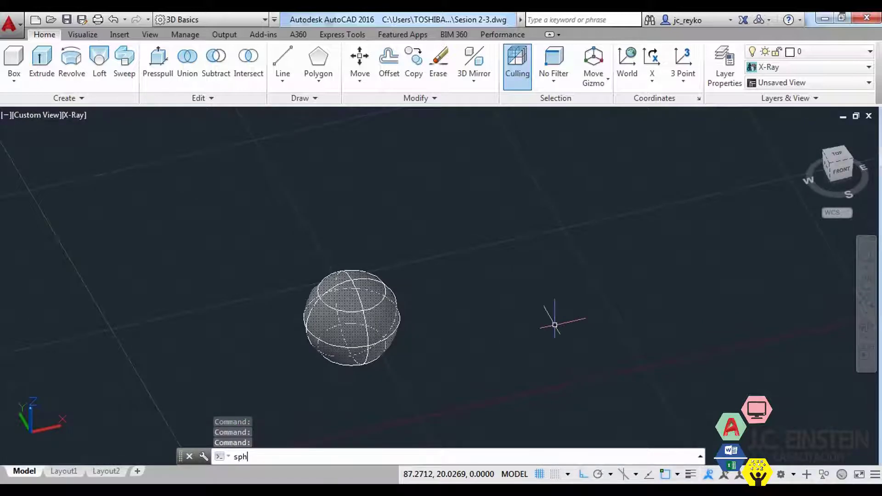
{"action": "key", "text": "Return"}
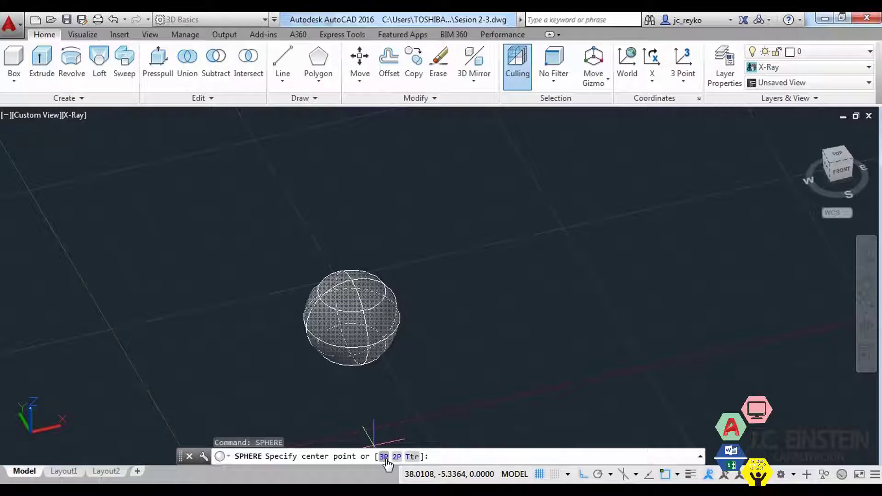
{"action": "middle_click_drag", "start_coordinate": [547, 323], "coordinate": [425, 346]}
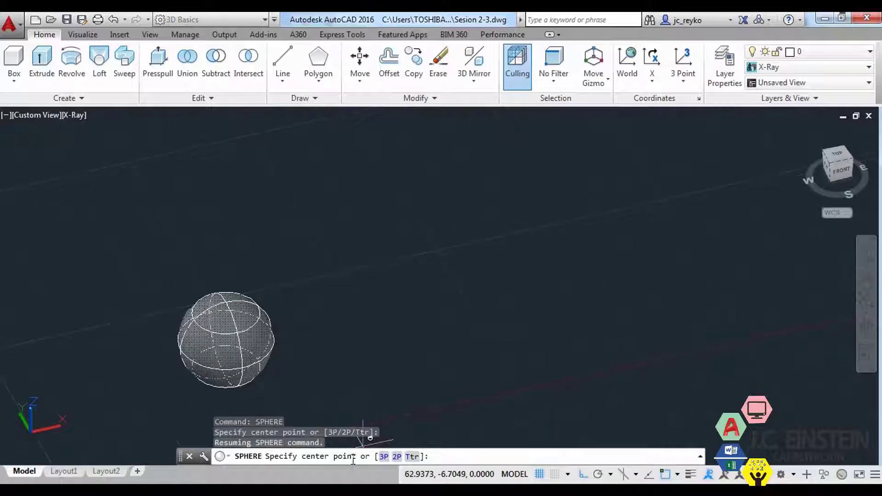
{"action": "left_click", "coordinate": [383, 456]}
{"action": "left_click", "coordinate": [480, 211]}
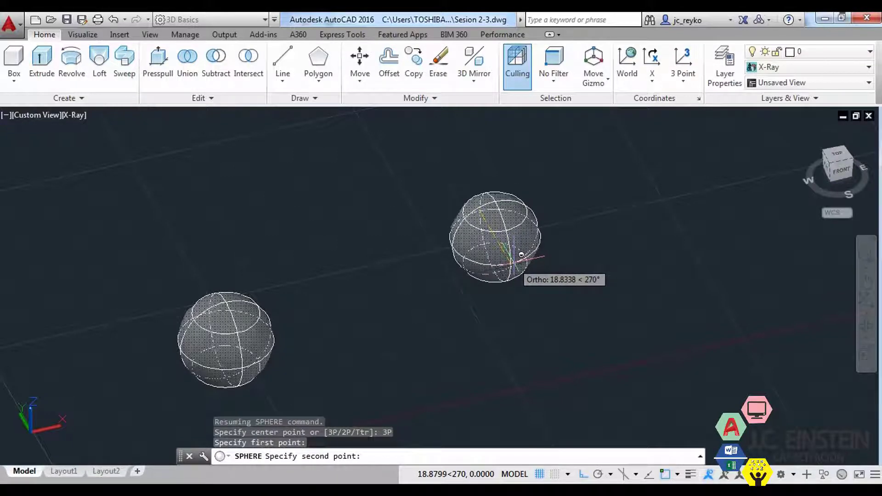
{"action": "left_click", "coordinate": [520, 254]}
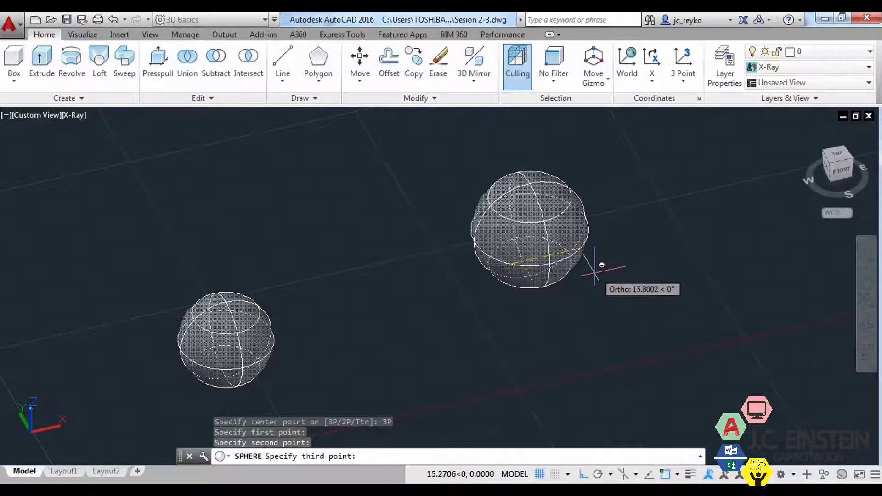
{"action": "left_click", "coordinate": [590, 254]}
{"action": "scroll", "coordinate": [485, 280], "scroll_direction": "down", "scroll_amount": 5}
{"action": "mouse_move", "coordinate": [485, 280]}
{"action": "middle_mouse_down"}
{"action": "mouse_move", "coordinate": [420, 305]}
{"action": "mouse_move", "coordinate": [342, 371]}
{"action": "middle_mouse_up"}
{"action": "scroll", "coordinate": [443, 309], "scroll_direction": "up", "scroll_amount": 4}
{"action": "middle_click_drag", "start_coordinate": [506, 291], "coordinate": [449, 345]}
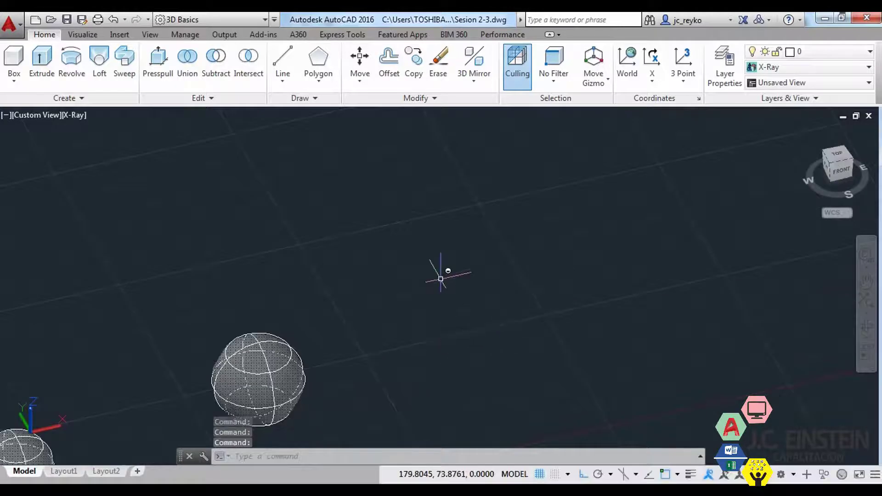
Draw a 40 by 20 rectangle using the Dimensions option.
{"action": "type", "text": "rec"}
{"action": "key", "text": "Return"}
{"action": "left_click", "coordinate": [405, 291]}
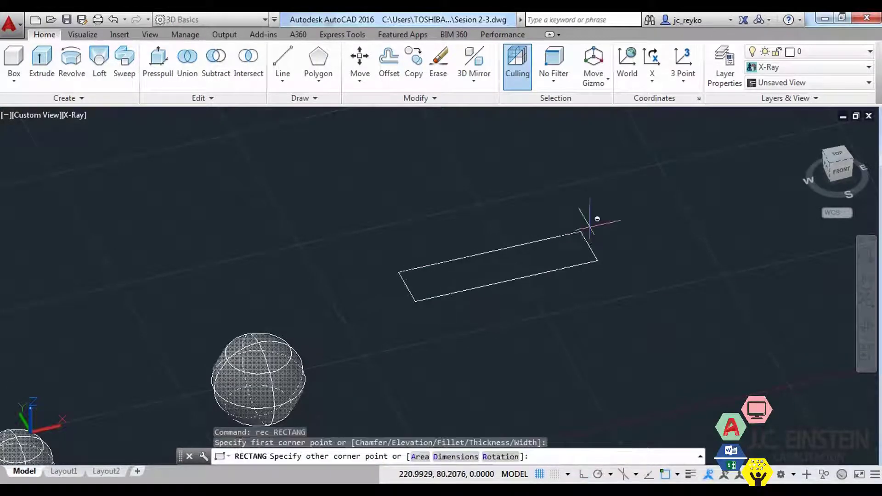
{"action": "type", "text": "d"}
{"action": "key", "text": "Return"}
{"action": "key", "text": "Return"}
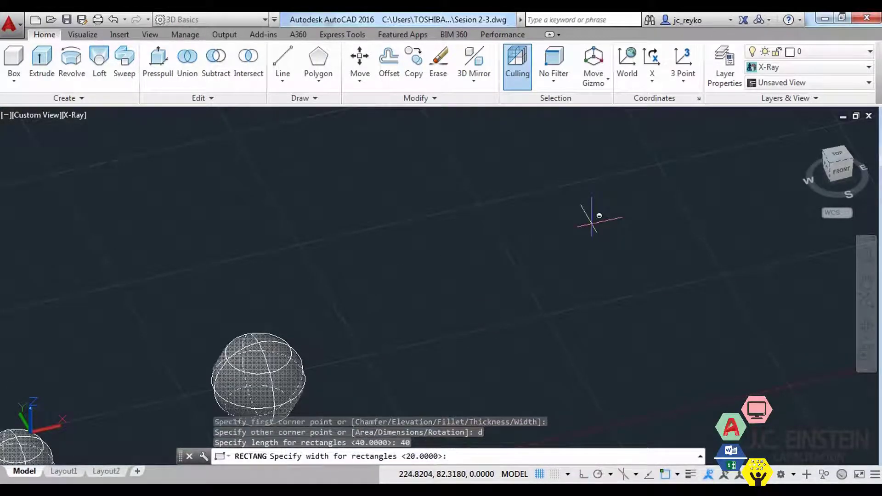
{"action": "key", "text": "Return"}
{"action": "scroll", "coordinate": [542, 229], "scroll_direction": "up", "scroll_amount": 4}
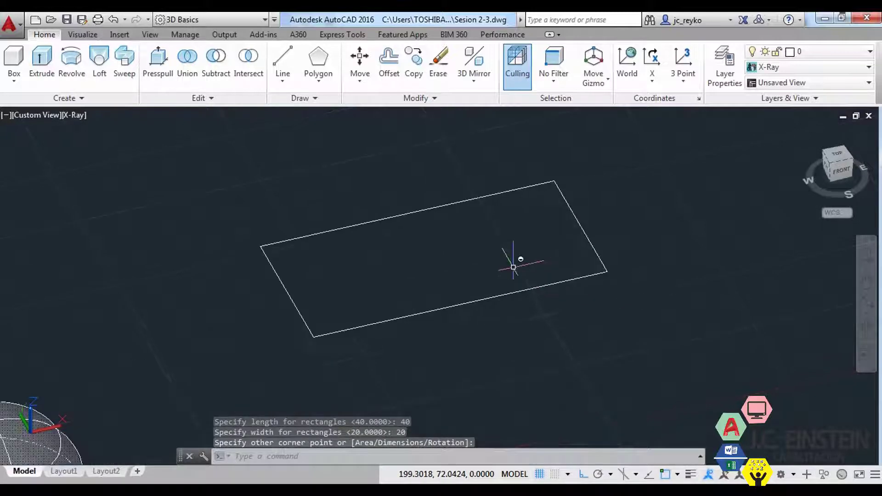
{"action": "left_click", "coordinate": [461, 281]}
Enable Midpoint object snap and create a 2P sphere spanning the rectangle's edge midpoints.
{"action": "type", "text": "os"}
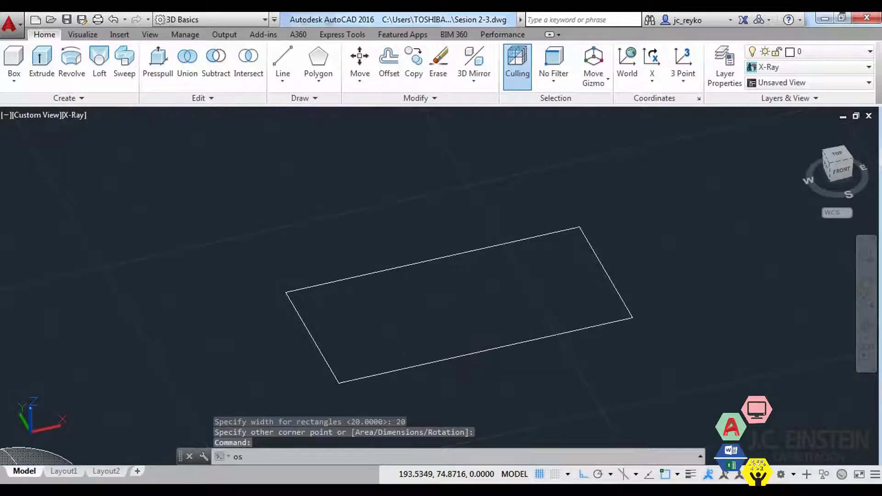
{"action": "key", "text": "Return"}
{"action": "left_click", "coordinate": [331, 200]}
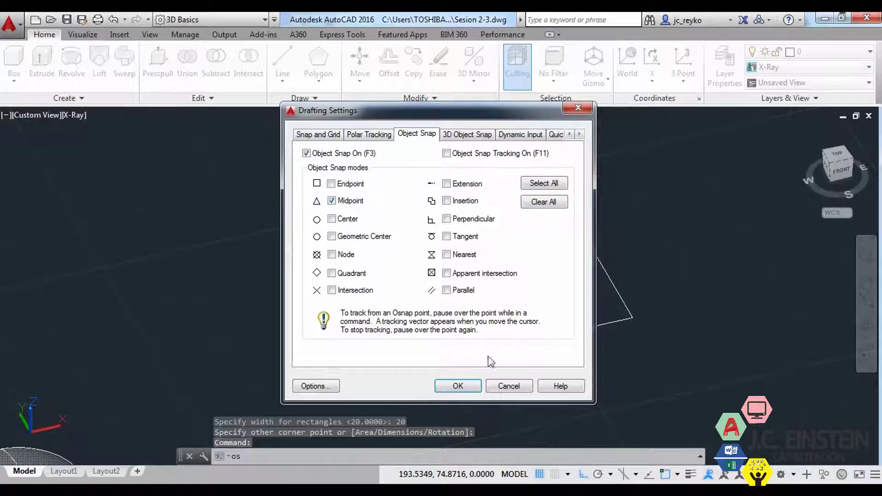
{"action": "left_click", "coordinate": [465, 393]}
{"action": "type", "text": "sp"}
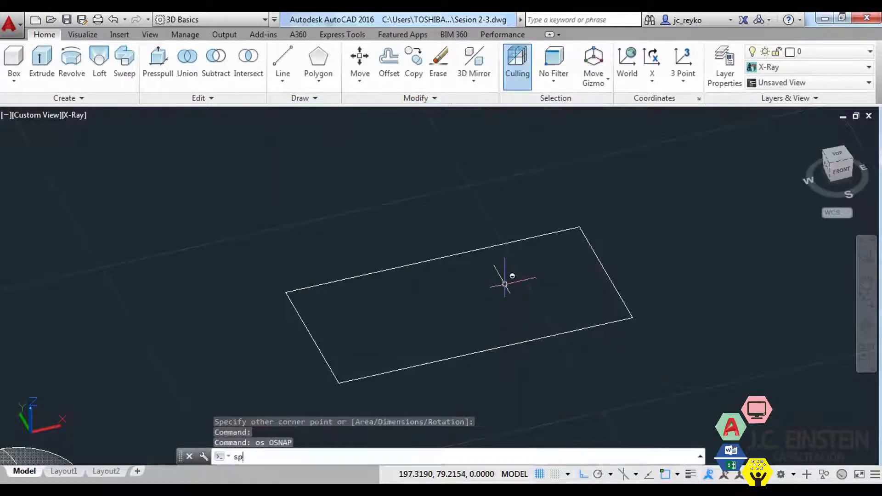
{"action": "type", "text": "h"}
{"action": "key", "text": "Return"}
{"action": "left_click", "coordinate": [397, 456]}
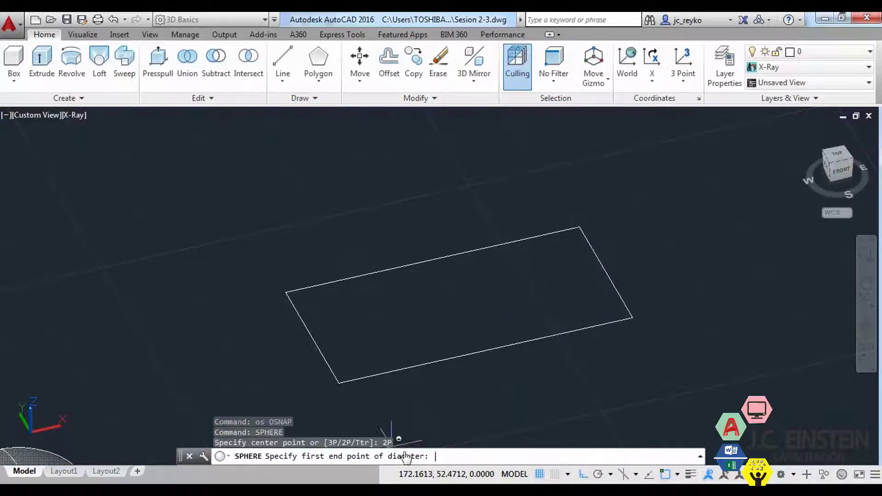
{"action": "left_click", "coordinate": [432, 260]}
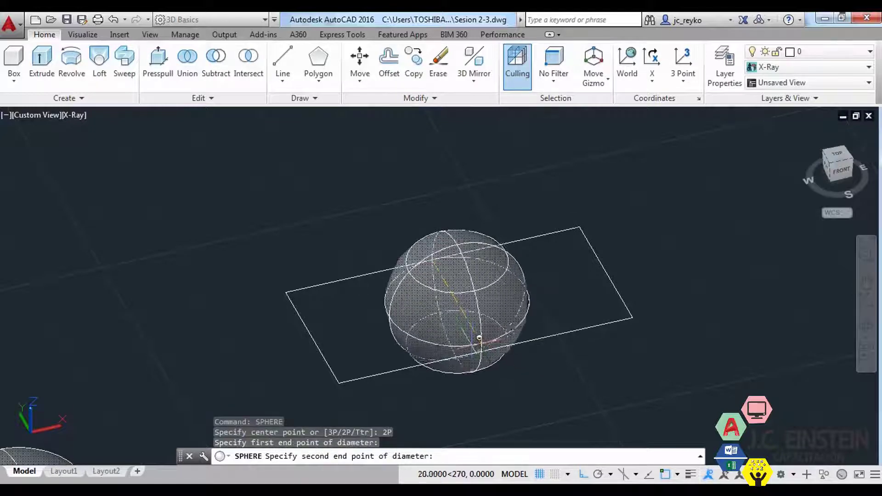
Add a 20 aligned dimension along the rectangle's short side.
{"action": "type", "text": "dal"}
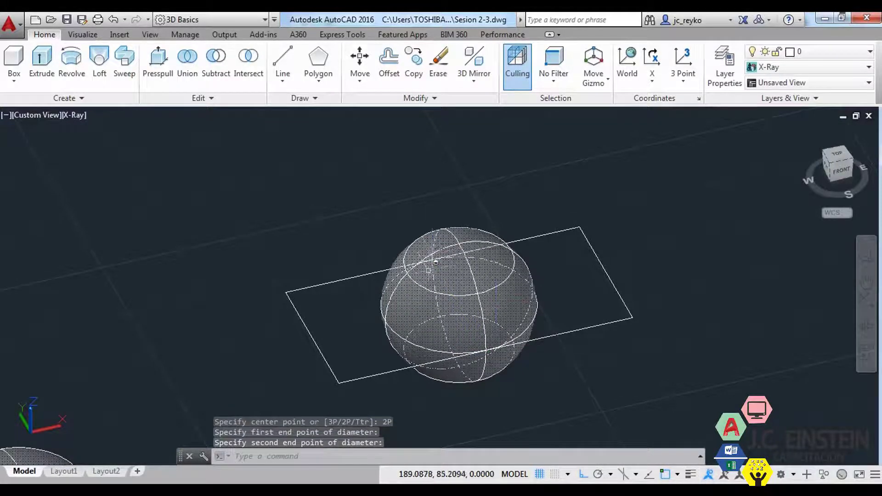
{"action": "key", "text": "Return"}
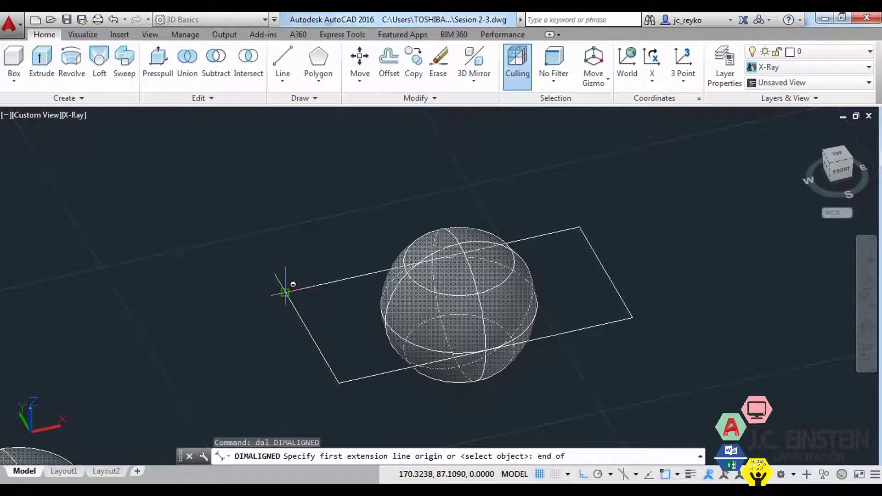
{"action": "left_click", "coordinate": [285, 293]}
{"action": "type", "text": "econd"}
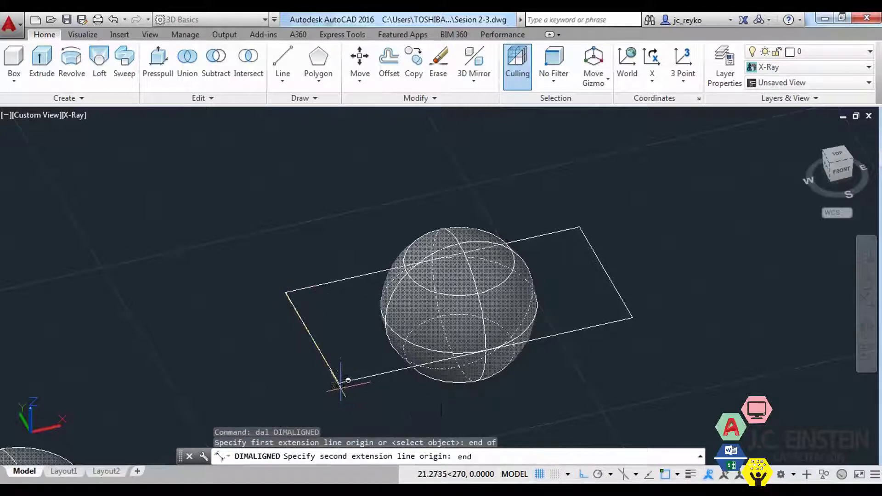
{"action": "left_click", "coordinate": [338, 383]}
{"action": "left_click", "coordinate": [278, 345]}
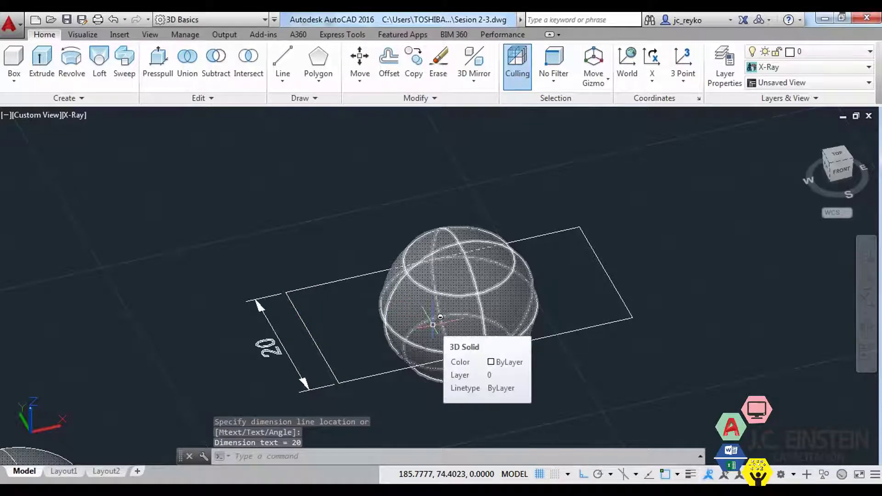
{"action": "scroll", "coordinate": [505, 339], "scroll_direction": "down", "scroll_amount": 5}
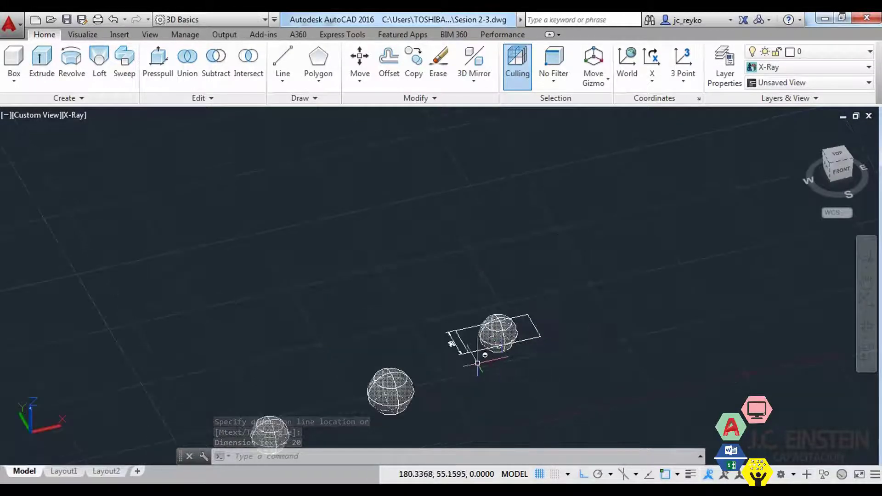
{"action": "scroll", "coordinate": [530, 346], "scroll_direction": "up", "scroll_amount": 3}
{"action": "middle_click_drag", "start_coordinate": [531, 346], "coordinate": [530, 338]}
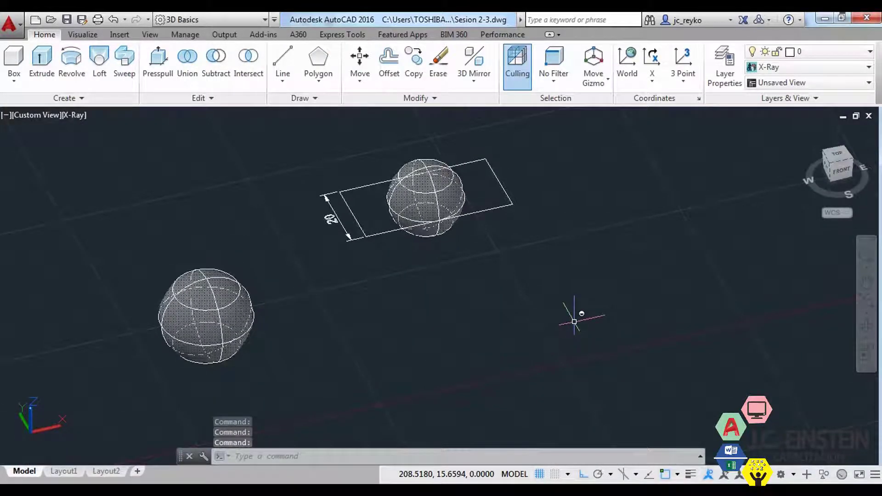
Draw a two-segment polyline forming a V-shaped angle in open space.
{"action": "type", "text": "sph"}
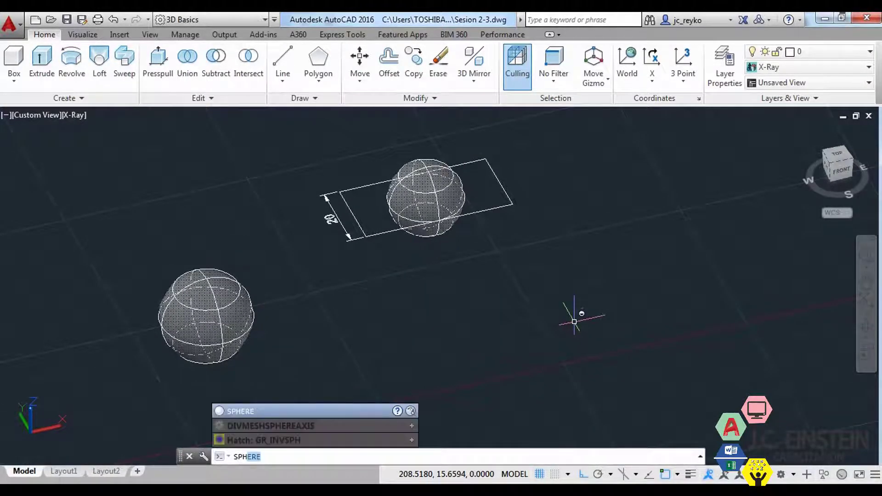
{"action": "key", "text": "Return"}
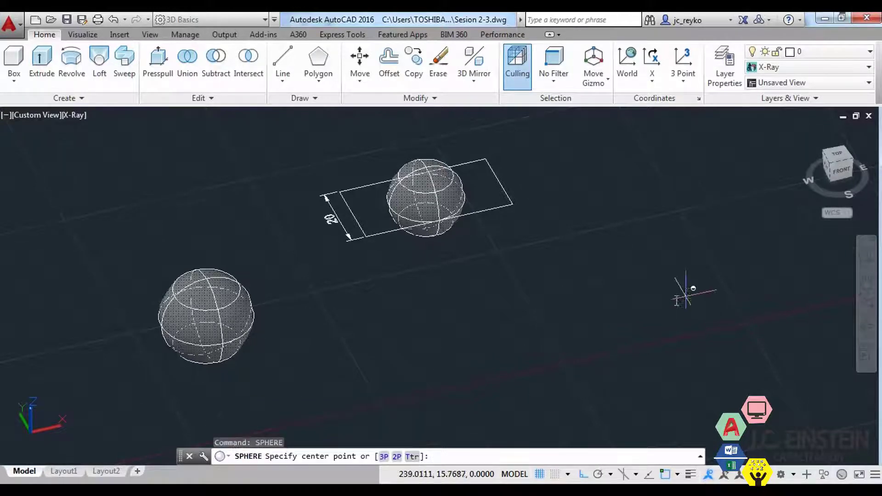
{"action": "middle_click_drag", "start_coordinate": [680, 292], "coordinate": [524, 339]}
{"action": "key", "text": "Escape"}
{"action": "key", "text": "Escape"}
{"action": "key", "text": "Escape"}
{"action": "type", "text": "pl"}
{"action": "key", "text": "Return"}
{"action": "left_click", "coordinate": [408, 349]}
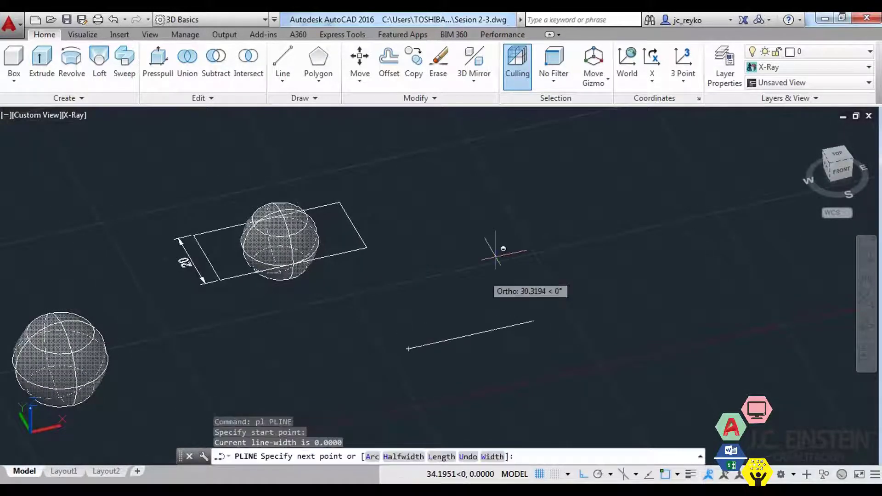
{"action": "left_click", "coordinate": [496, 255]}
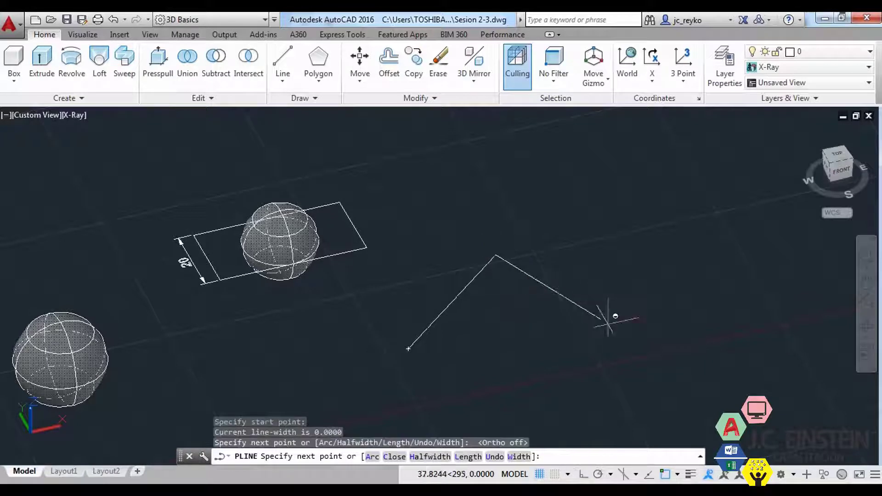
{"action": "left_click", "coordinate": [619, 350]}
{"action": "key", "text": "Return"}
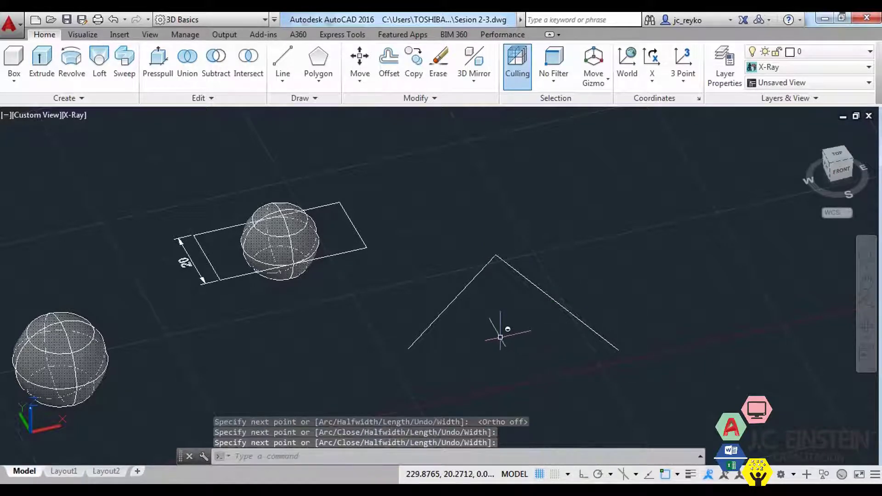
Create a radius-10 sphere tangent to both lines of the V using Ttr.
{"action": "type", "text": "sp"}
{"action": "key", "text": "Return"}
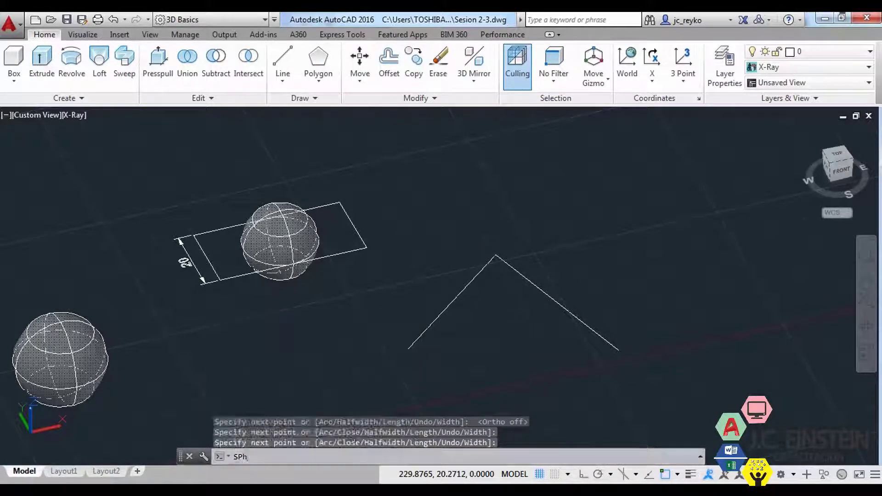
{"action": "left_click", "coordinate": [412, 456]}
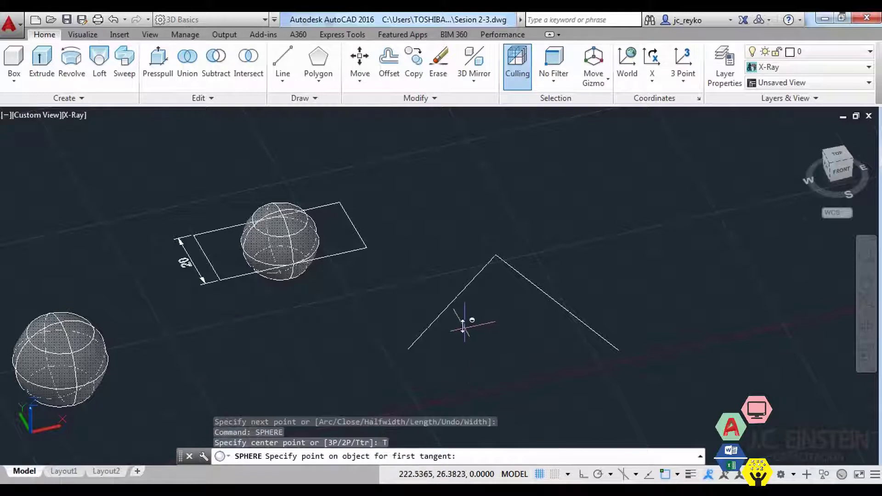
{"action": "left_click", "coordinate": [445, 307]}
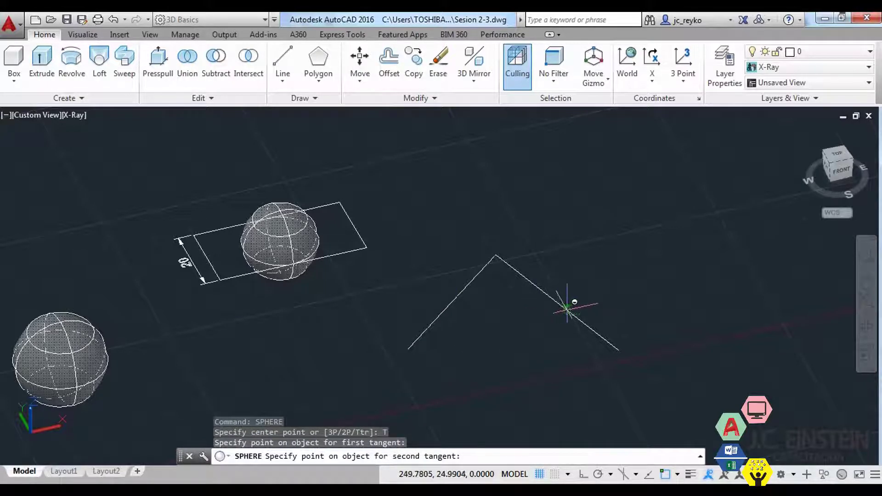
{"action": "left_click", "coordinate": [567, 307]}
{"action": "type", "text": "10"}
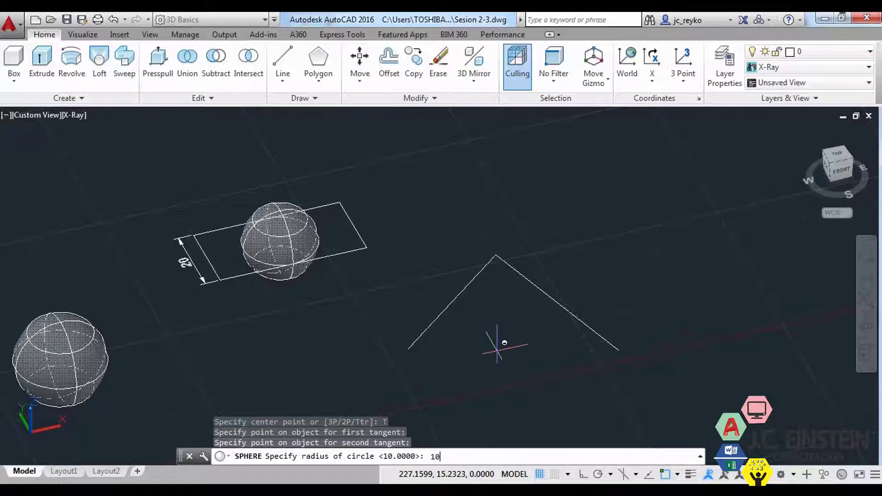
{"action": "key", "text": "Return"}
Orbit to a front elevation, then switch to the top plan view centred on the solids.
{"action": "mouse_move", "coordinate": [497, 351]}
{"action": "middle_mouse_down", "text": "shift"}
{"action": "mouse_move", "coordinate": [567, 294]}
{"action": "mouse_move", "coordinate": [587, 344]}
{"action": "mouse_move", "coordinate": [627, 376]}
{"action": "middle_mouse_up", "text": "shift"}
{"action": "key", "text": "Escape"}
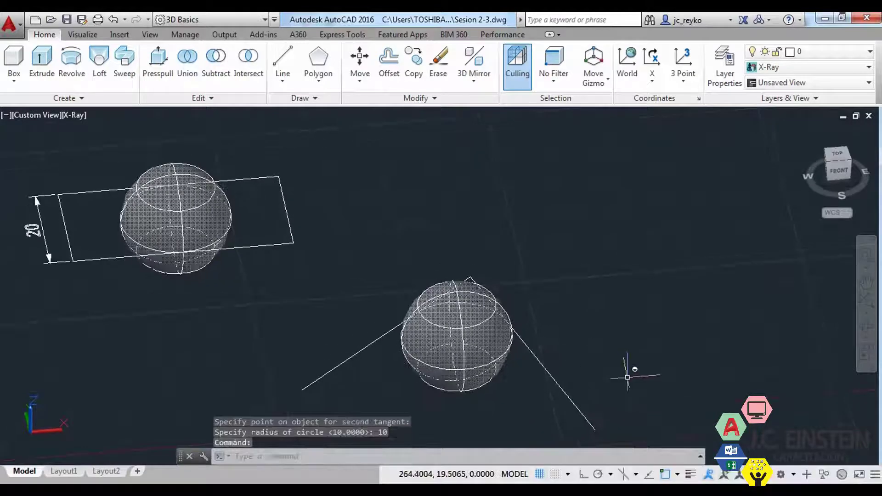
{"action": "key", "text": "Escape"}
{"action": "key", "text": "Escape"}
{"action": "type", "text": "plan"}
{"action": "key", "text": "Return"}
{"action": "key", "text": "Return"}
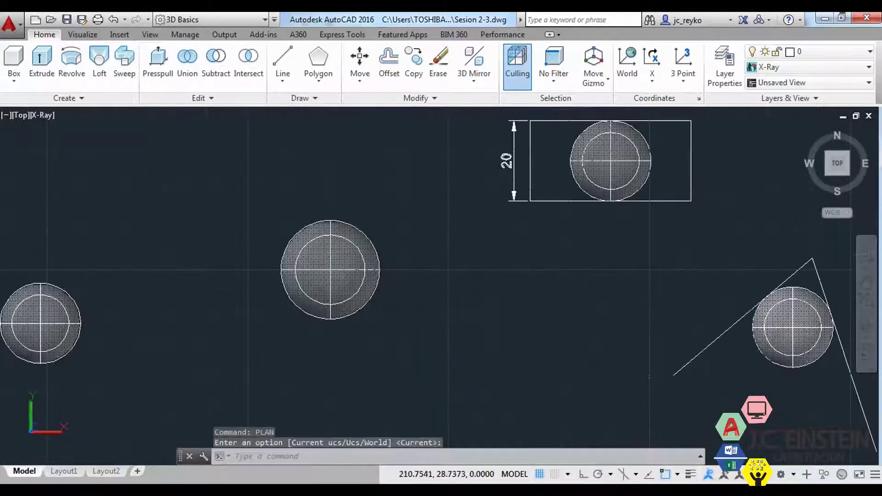
{"action": "scroll", "coordinate": [686, 336], "scroll_direction": "down", "scroll_amount": 2}
{"action": "middle_click_drag", "start_coordinate": [685, 336], "coordinate": [598, 349]}
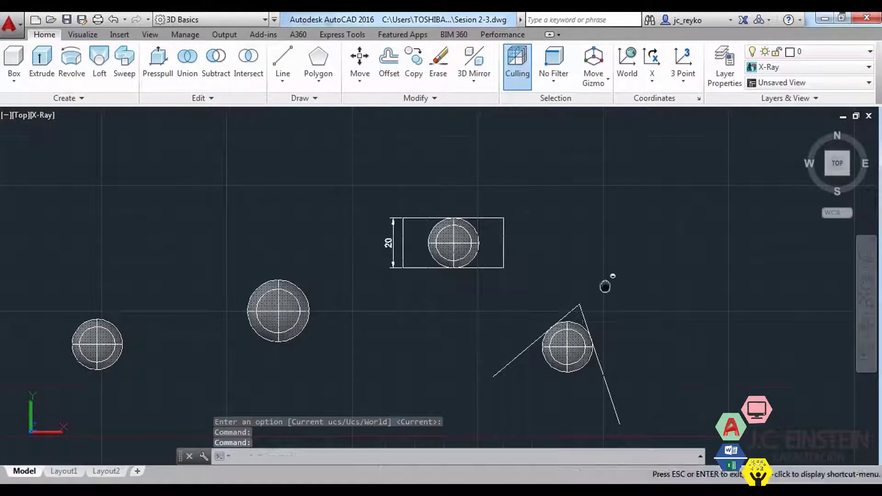
{"action": "scroll", "coordinate": [606, 281], "scroll_direction": "up", "scroll_amount": 1}
{"action": "scroll", "coordinate": [582, 287], "scroll_direction": "up", "scroll_amount": 3}
{"action": "scroll", "coordinate": [582, 287], "scroll_direction": "up", "scroll_amount": 1}
Orbit to a tilted 3D view, abandoning a first sphere attempt to reposition the scene.
{"action": "scroll", "coordinate": [588, 291], "scroll_direction": "down", "scroll_amount": 5}
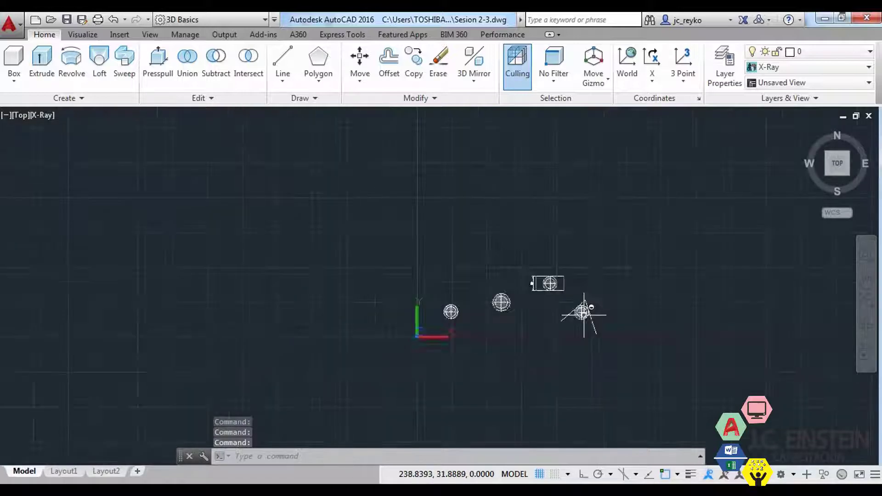
{"action": "middle_click_drag", "start_coordinate": [583, 303], "coordinate": [618, 283], "text": "shift"}
{"action": "scroll", "coordinate": [610, 248], "scroll_direction": "up", "scroll_amount": 5}
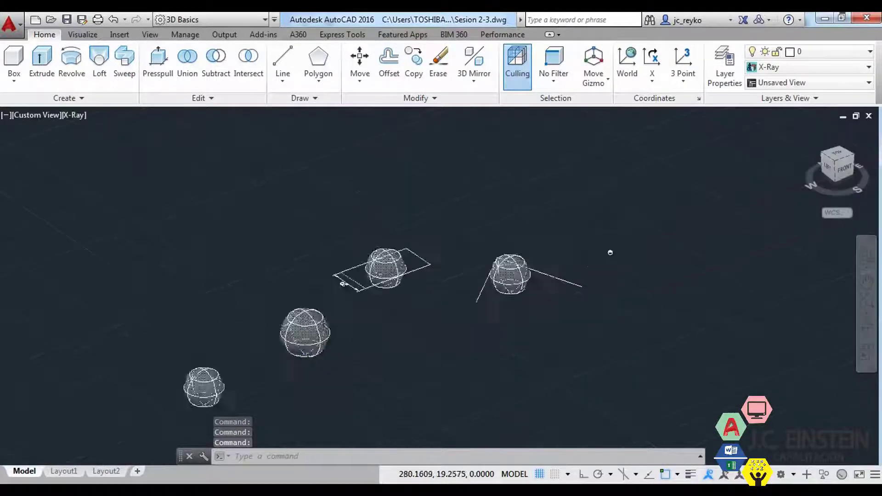
{"action": "scroll", "coordinate": [593, 266], "scroll_direction": "up", "scroll_amount": 2}
{"action": "scroll", "coordinate": [572, 330], "scroll_direction": "down", "scroll_amount": 2}
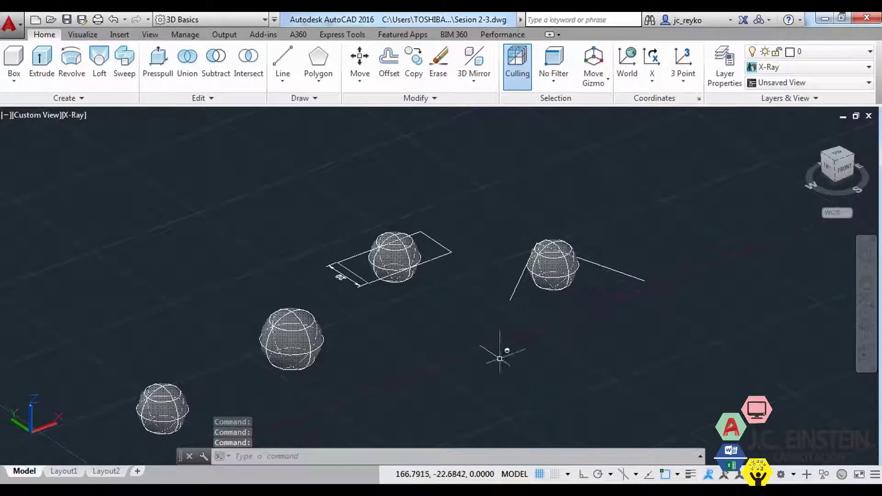
{"action": "type", "text": "sphere"}
{"action": "key", "text": "Return"}
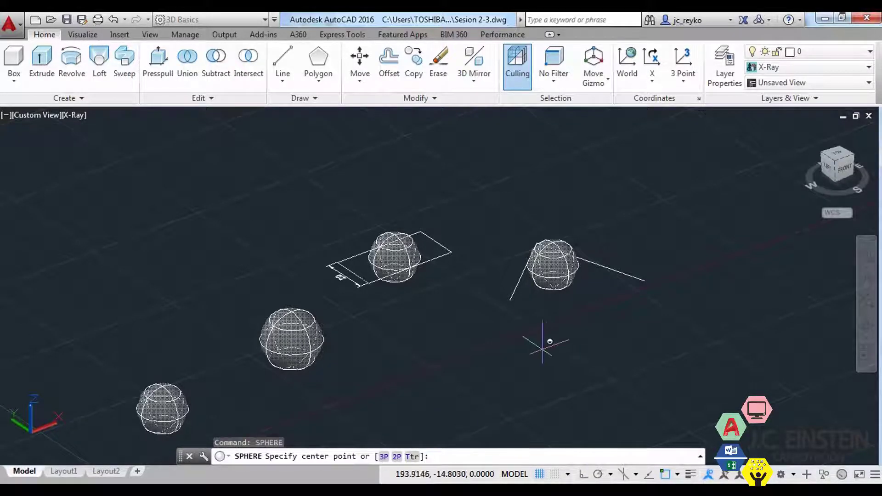
{"action": "left_click", "coordinate": [453, 393]}
{"action": "key", "text": "Escape"}
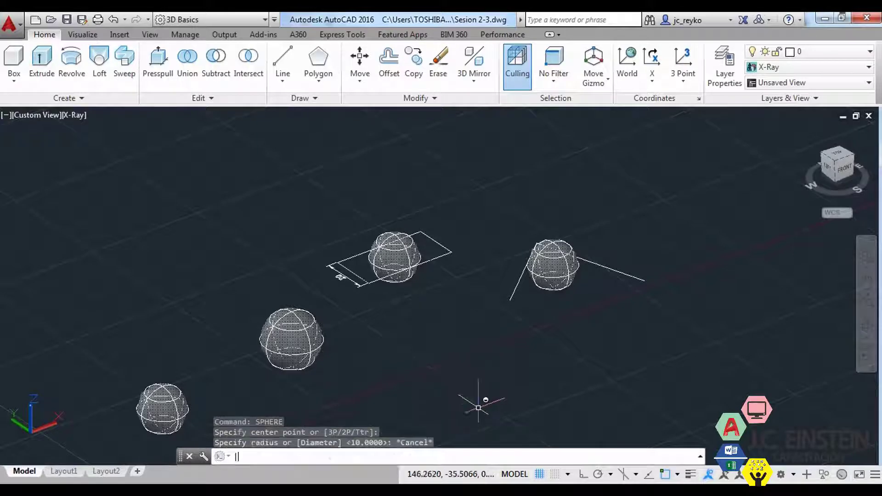
{"action": "key", "text": "Escape"}
{"action": "key", "text": "Escape"}
{"action": "mouse_move", "coordinate": [472, 403]}
{"action": "middle_mouse_down"}
{"action": "mouse_move", "coordinate": [502, 360]}
{"action": "mouse_move", "coordinate": [511, 321]}
{"action": "middle_mouse_up"}
Create a sphere of diameter 30 in front of the others, then orbit and pan to inspect.
{"action": "type", "text": "sp"}
{"action": "key", "text": "Return"}
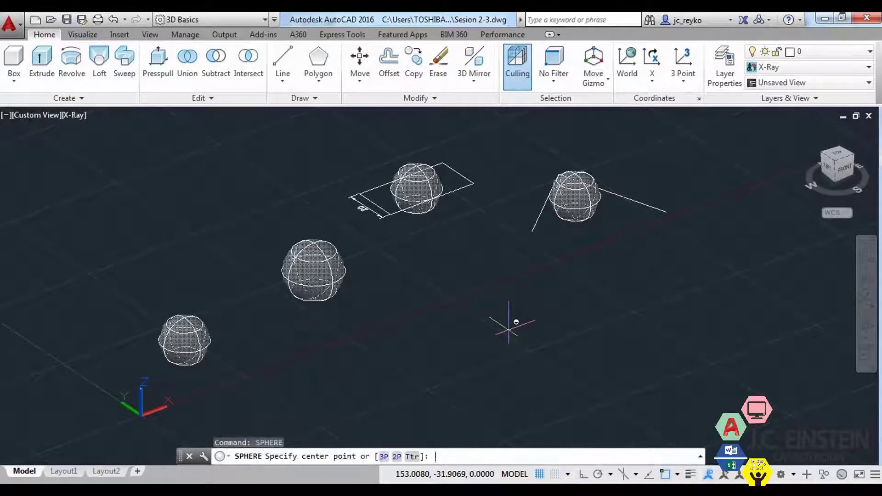
{"action": "left_click", "coordinate": [476, 329]}
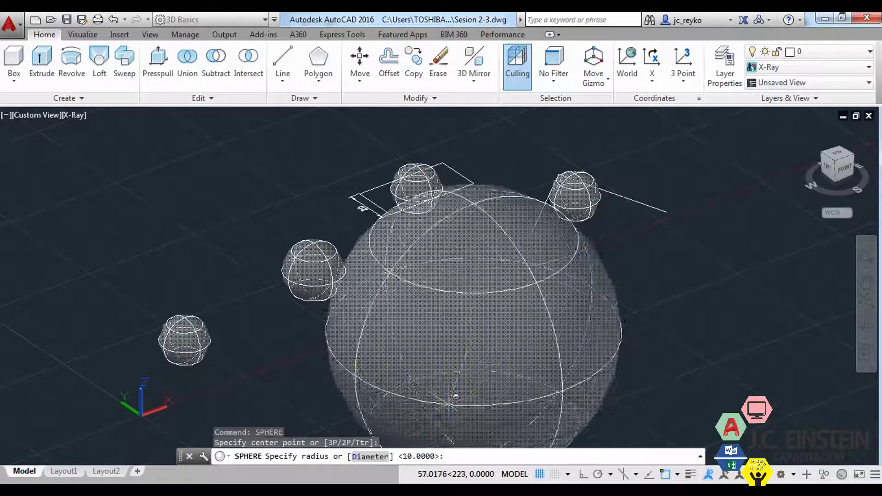
{"action": "left_click", "coordinate": [371, 456]}
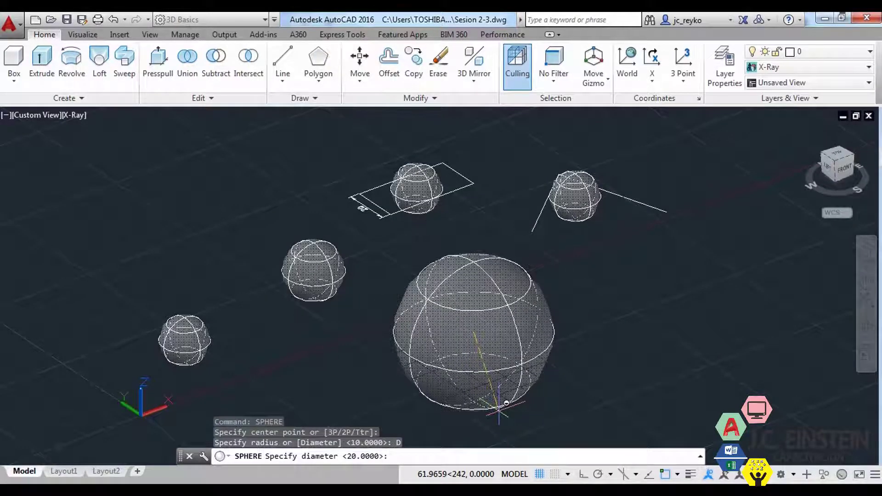
{"action": "type", "text": "30"}
{"action": "key", "text": "Return"}
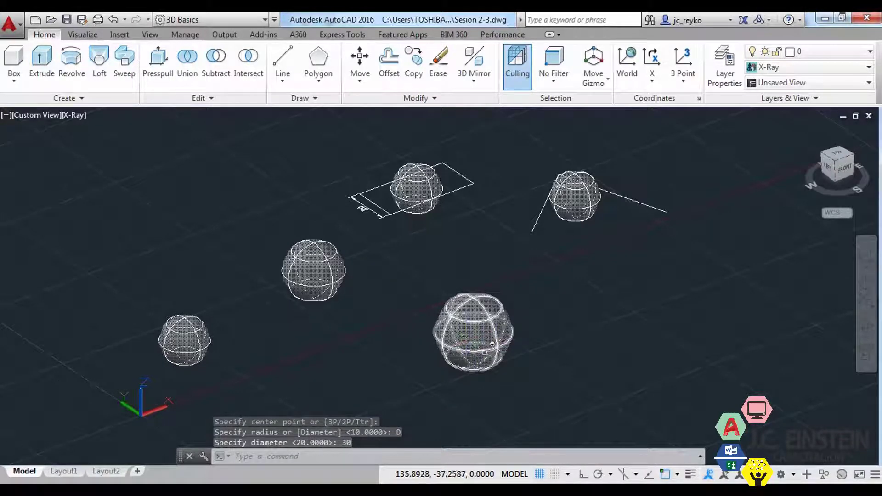
{"action": "middle_click_drag", "start_coordinate": [492, 344], "coordinate": [568, 378], "text": "shift"}
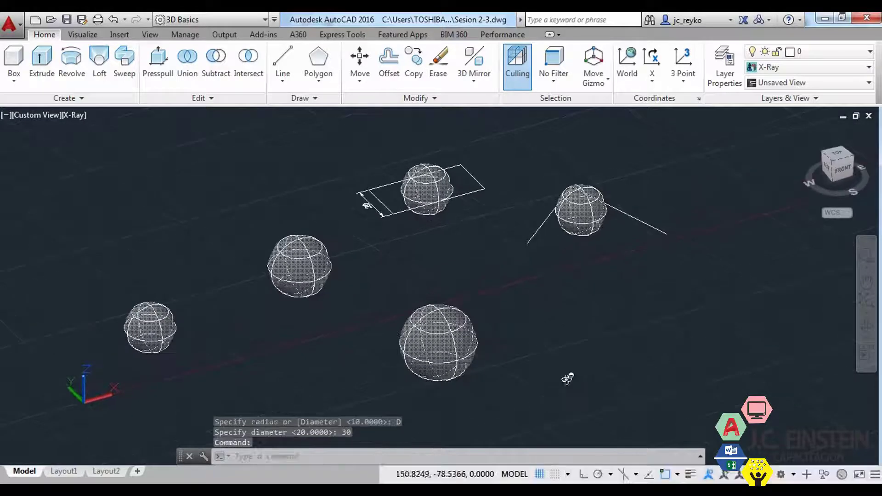
{"action": "middle_click_drag", "start_coordinate": [248, 307], "coordinate": [309, 305]}
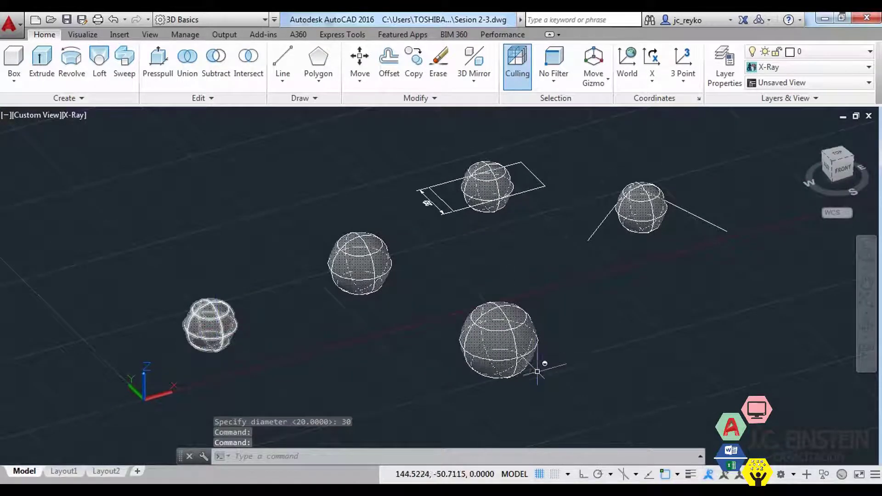
{"action": "middle_click_drag", "start_coordinate": [325, 269], "coordinate": [322, 291]}
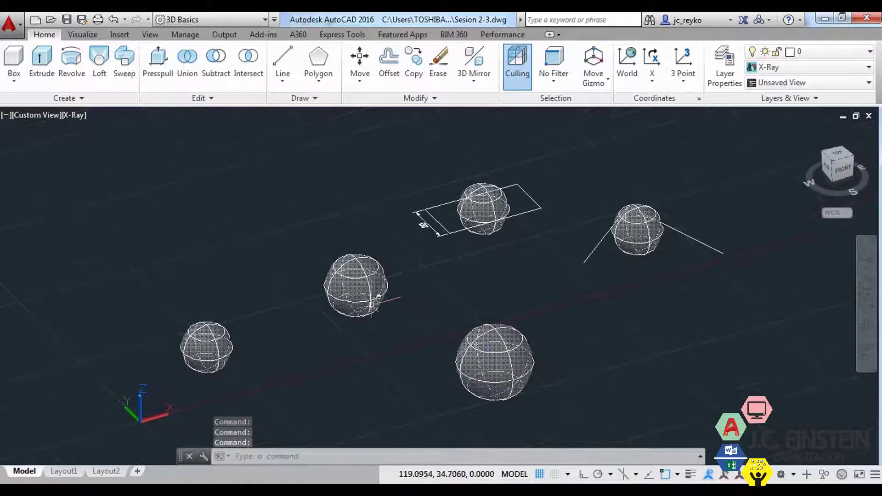
{"action": "middle_click_drag", "start_coordinate": [375, 301], "coordinate": [332, 360]}
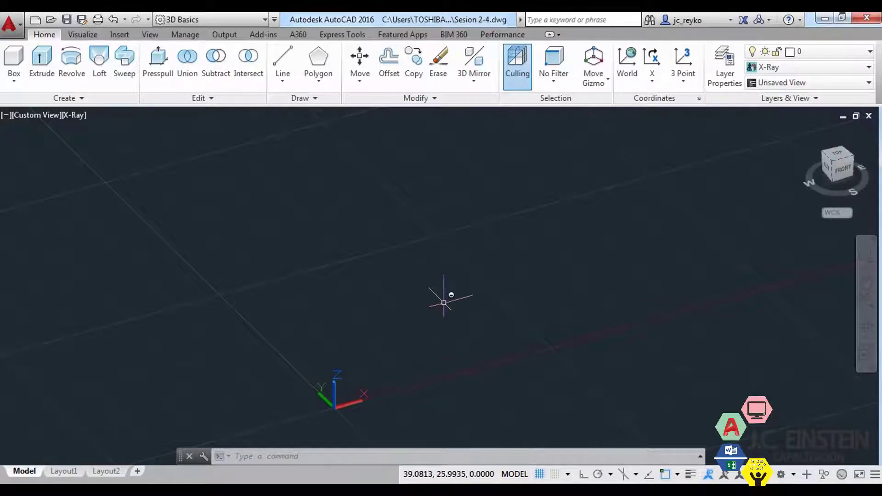
Create a PYR pyramid with base radius 20 and height 20, then orbit and pan around it.
{"action": "scroll", "coordinate": [488, 331], "scroll_direction": "up", "scroll_amount": 1}
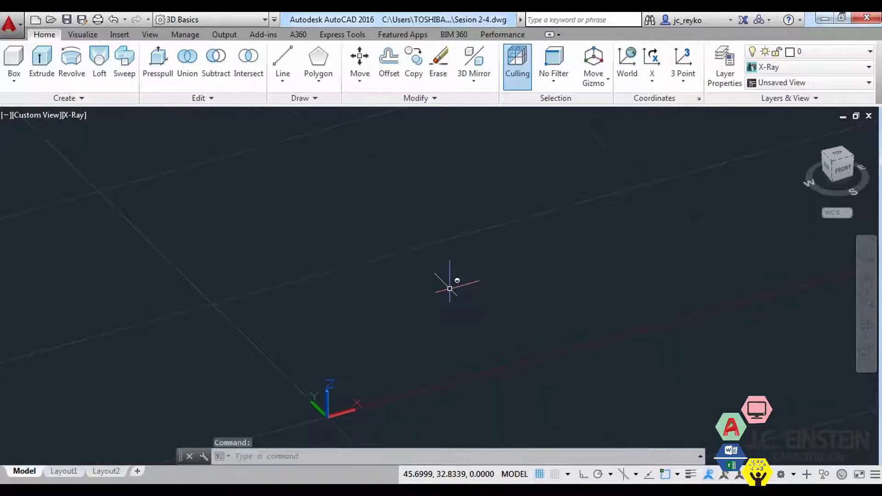
{"action": "type", "text": "PYR"}
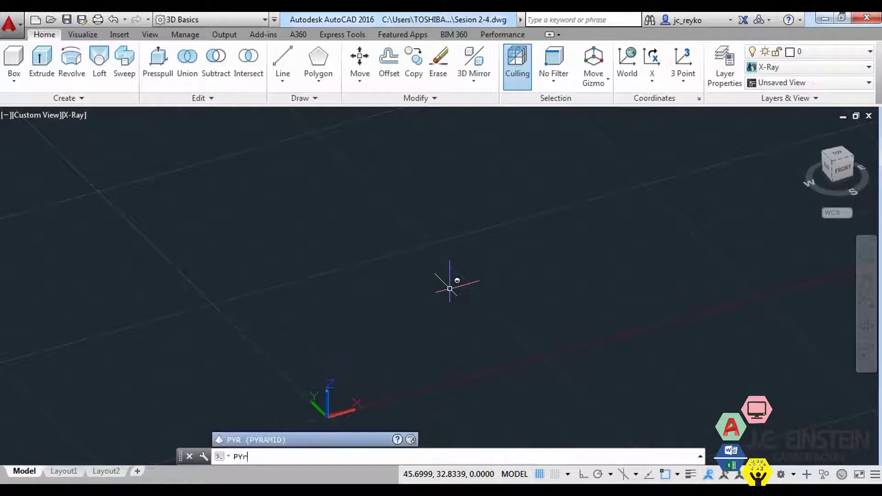
{"action": "key", "text": "Return"}
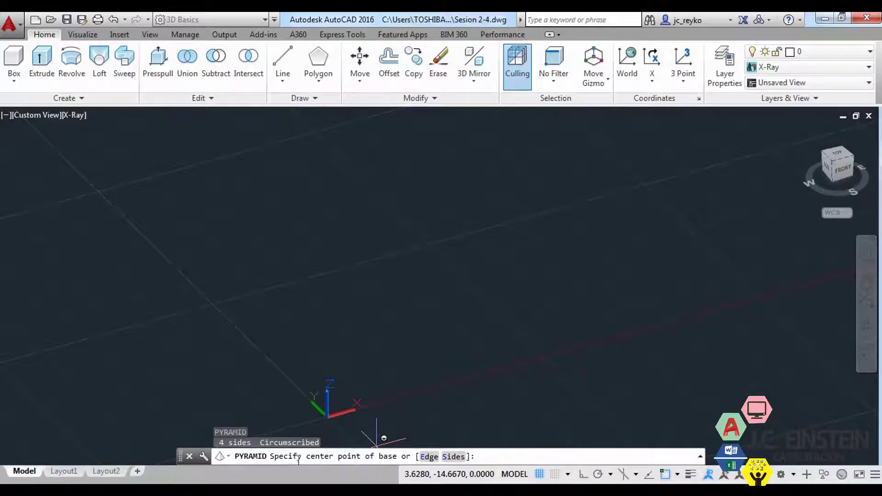
{"action": "scroll", "coordinate": [429, 288], "scroll_direction": "up", "scroll_amount": 2}
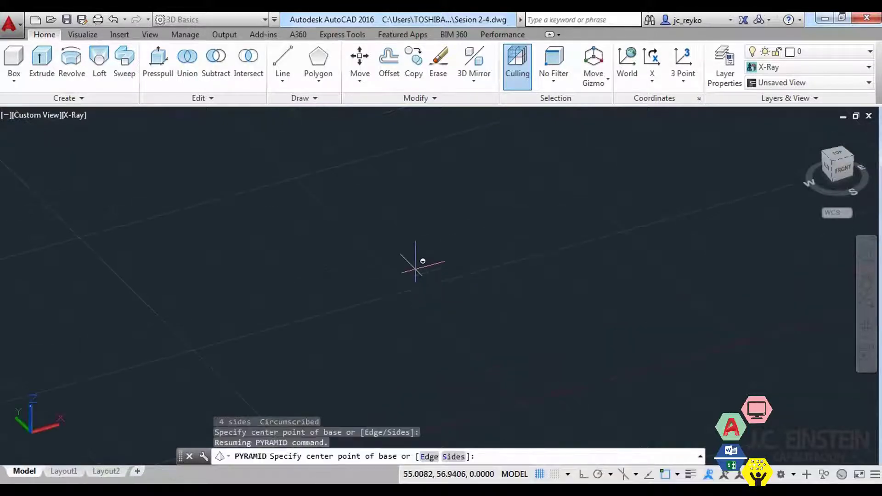
{"action": "left_click", "coordinate": [416, 270]}
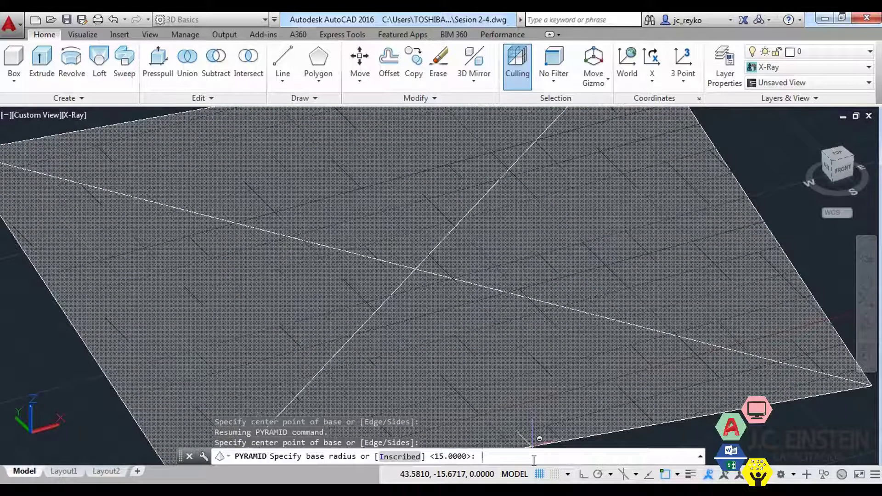
{"action": "type", "text": "20"}
{"action": "key", "text": "Return"}
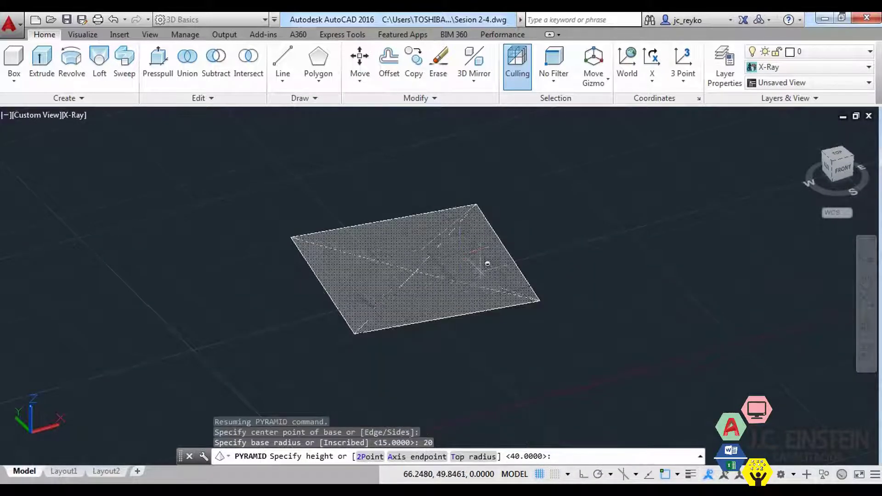
{"action": "scroll", "coordinate": [551, 258], "scroll_direction": "down", "scroll_amount": 4}
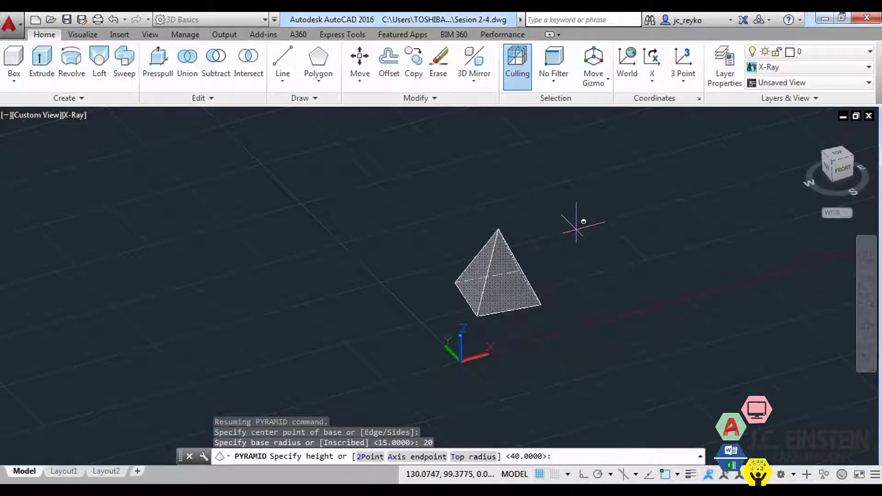
{"action": "type", "text": "20"}
{"action": "key", "text": "Return"}
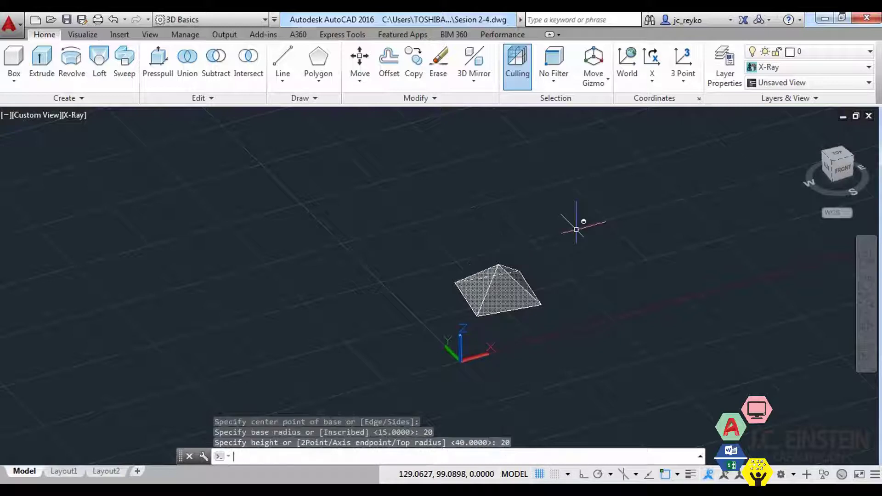
{"action": "mouse_move", "coordinate": [571, 234]}
{"action": "middle_mouse_down", "text": "shift"}
{"action": "mouse_move", "coordinate": [635, 330]}
{"action": "mouse_move", "coordinate": [565, 354]}
{"action": "mouse_move", "coordinate": [584, 340]}
{"action": "mouse_move", "coordinate": [514, 297]}
{"action": "middle_mouse_up", "text": "shift"}
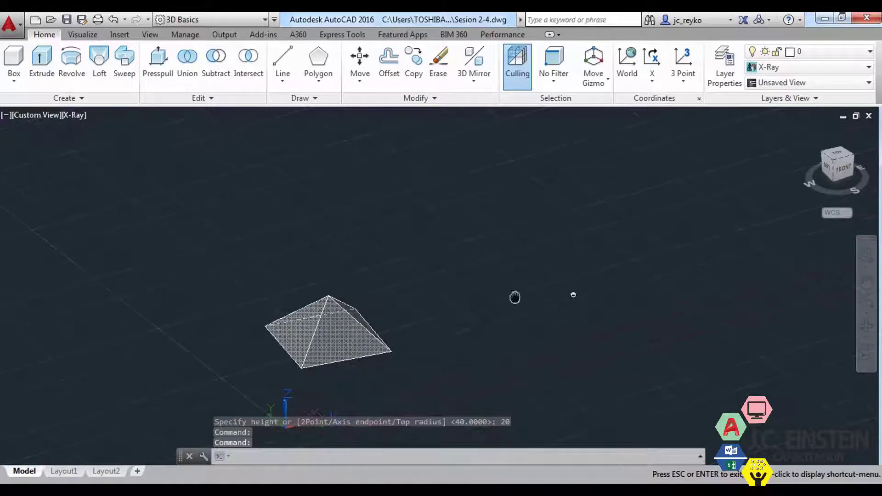
{"action": "middle_click_drag", "start_coordinate": [449, 344], "coordinate": [481, 330]}
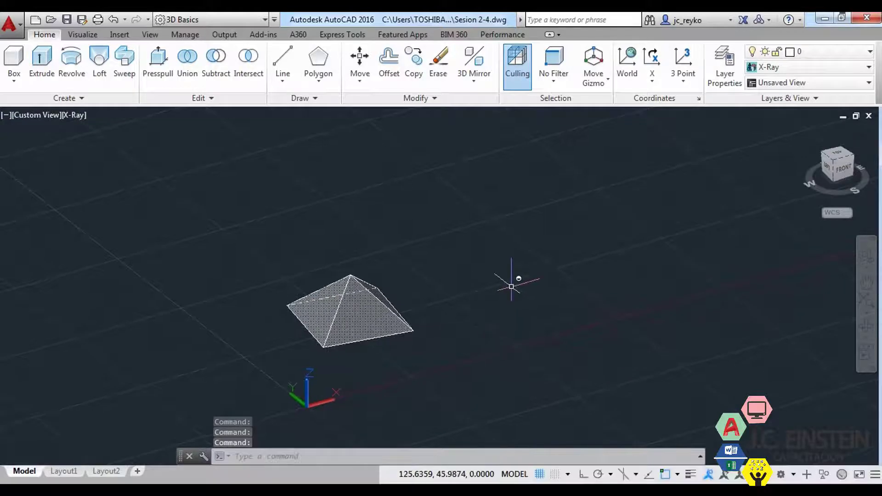
{"action": "middle_click_drag", "start_coordinate": [511, 282], "coordinate": [458, 310]}
Draw a circle of radius 20 to the right of the pyramid.
{"action": "type", "text": "c"}
{"action": "key", "text": "Return"}
{"action": "left_click", "coordinate": [451, 288]}
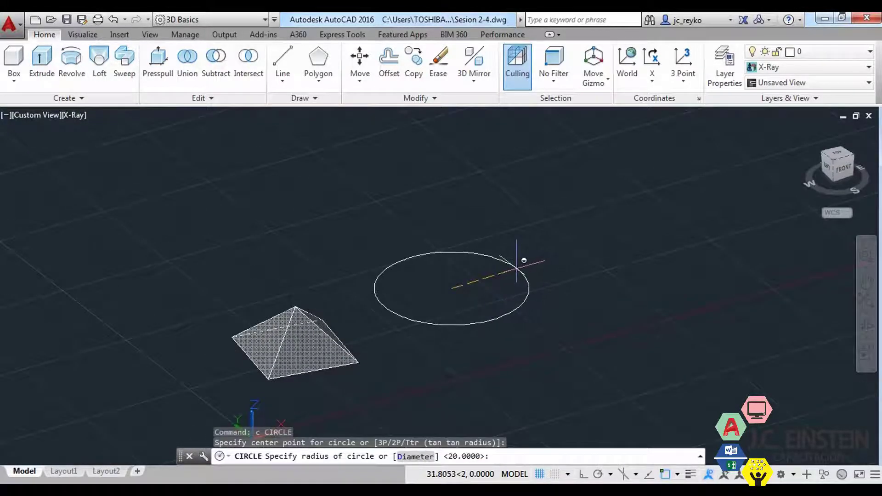
{"action": "key", "text": "Return"}
{"action": "scroll", "coordinate": [457, 296], "scroll_direction": "up", "scroll_amount": 1}
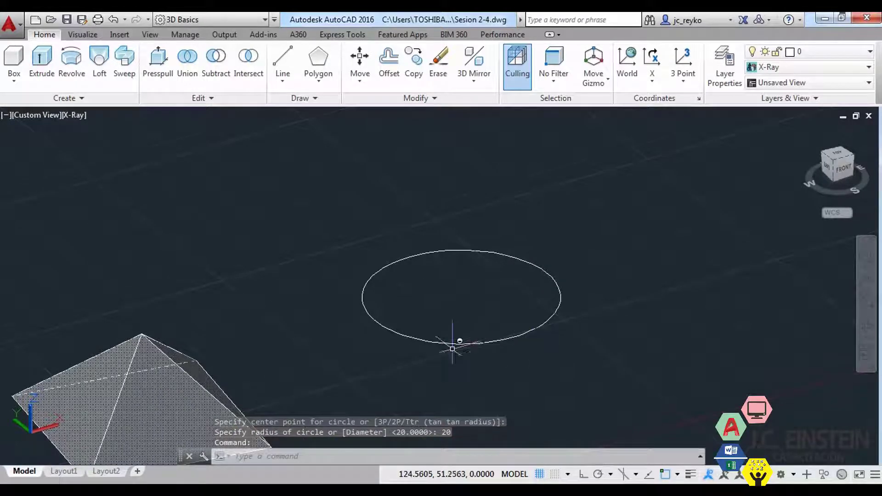
{"action": "middle_click_drag", "start_coordinate": [452, 348], "coordinate": [481, 323]}
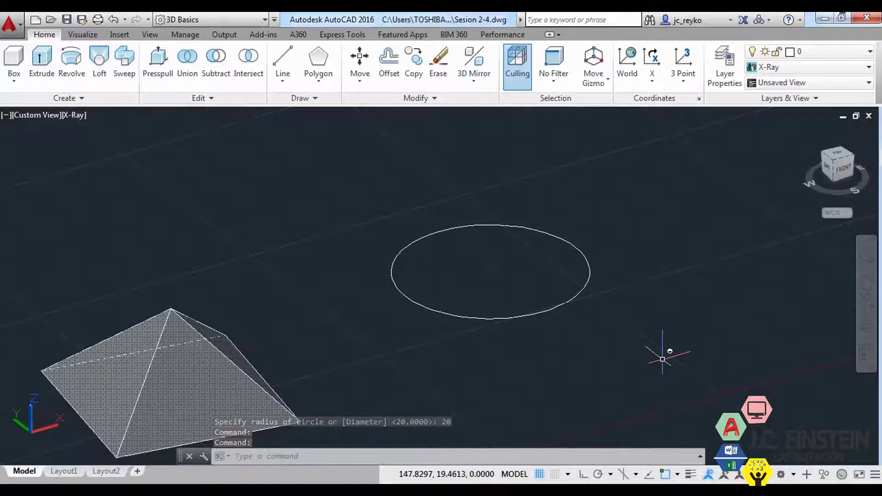
Set the object snap settings so only Node snapping is enabled.
{"action": "type", "text": "pyr"}
{"action": "key", "text": "Return"}
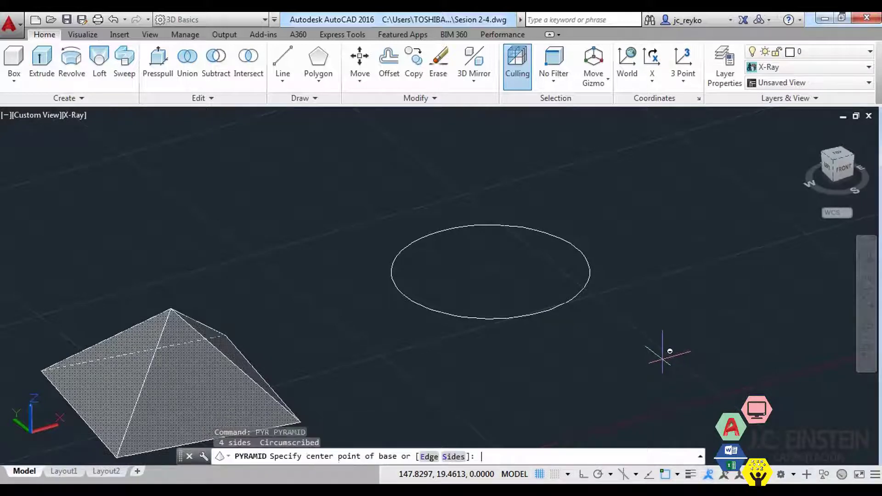
{"action": "key", "text": "Escape"}
{"action": "type", "text": "os"}
{"action": "key", "text": "Return"}
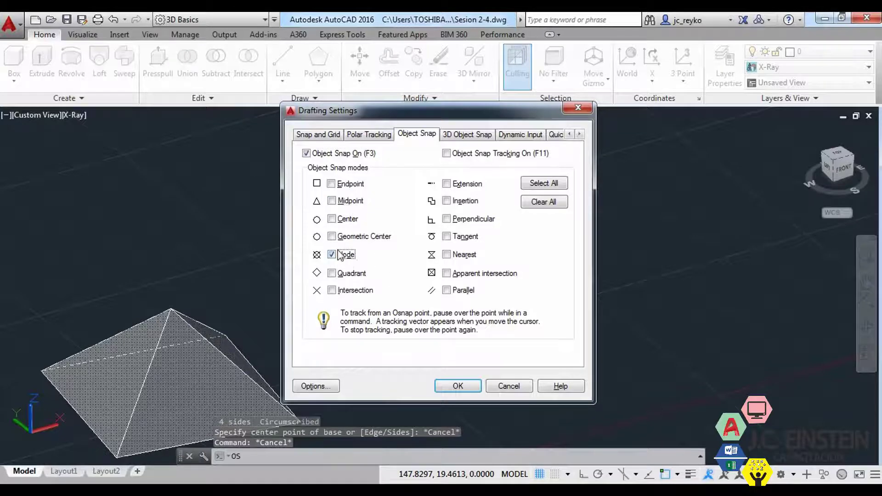
{"action": "left_click", "coordinate": [458, 386]}
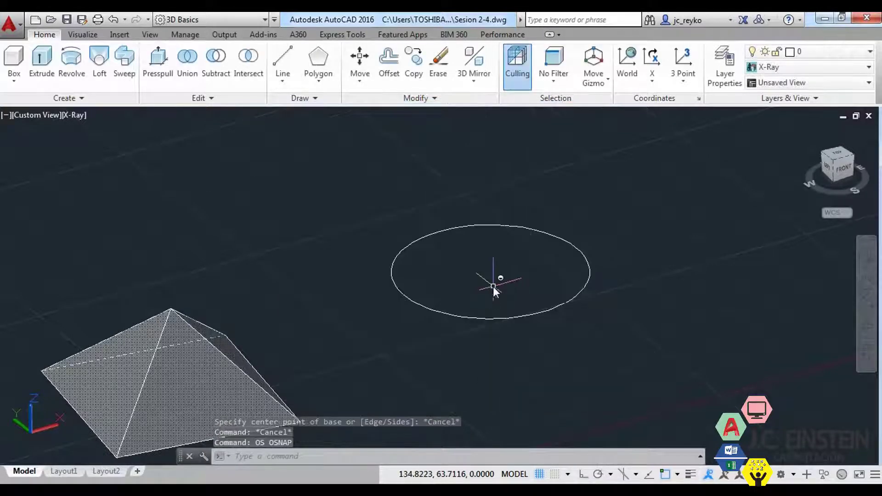
{"action": "type", "text": "pyr"}
{"action": "key", "text": "Return"}
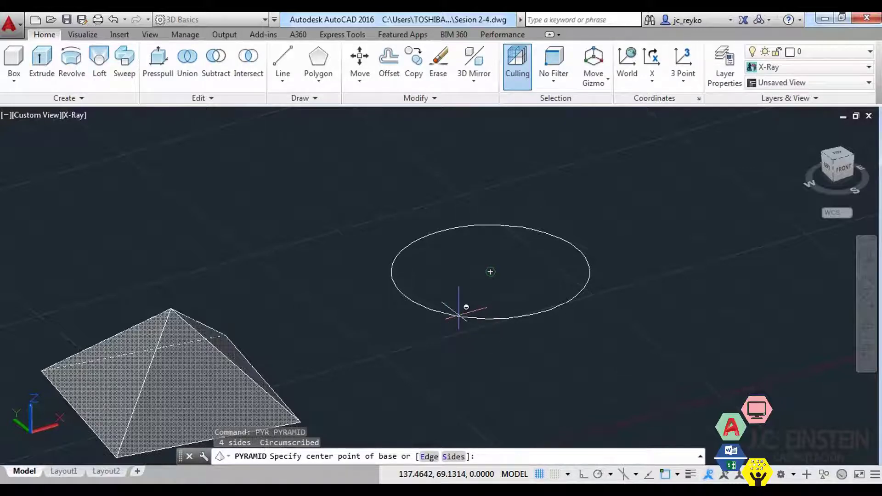
Centre the pyramid on the circle with base radius 20, give it height 30, and select it.
{"action": "left_click", "coordinate": [459, 315]}
{"action": "type", "text": "20"}
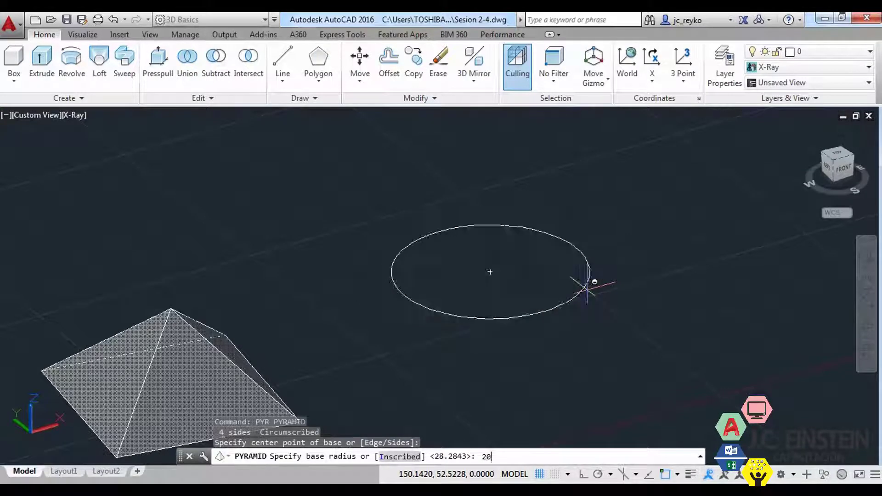
{"action": "key", "text": "Return"}
{"action": "scroll", "coordinate": [584, 246], "scroll_direction": "up", "scroll_amount": 2}
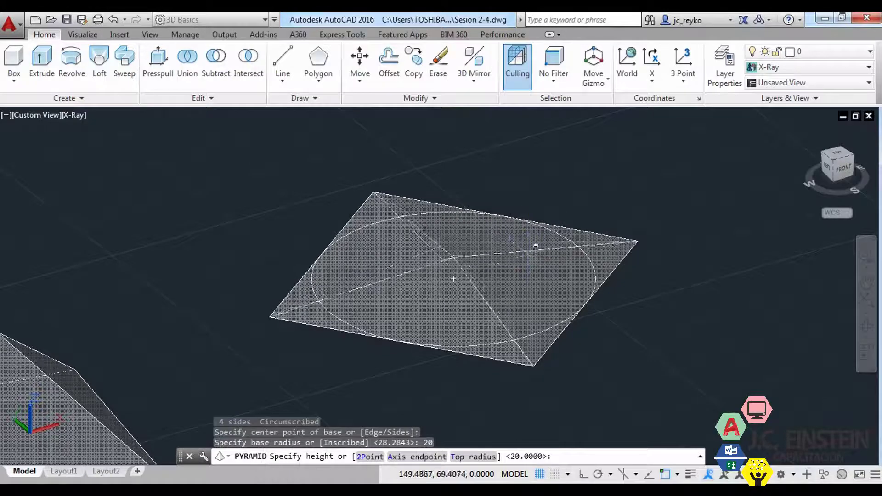
{"action": "middle_click_drag", "start_coordinate": [687, 269], "coordinate": [679, 327]}
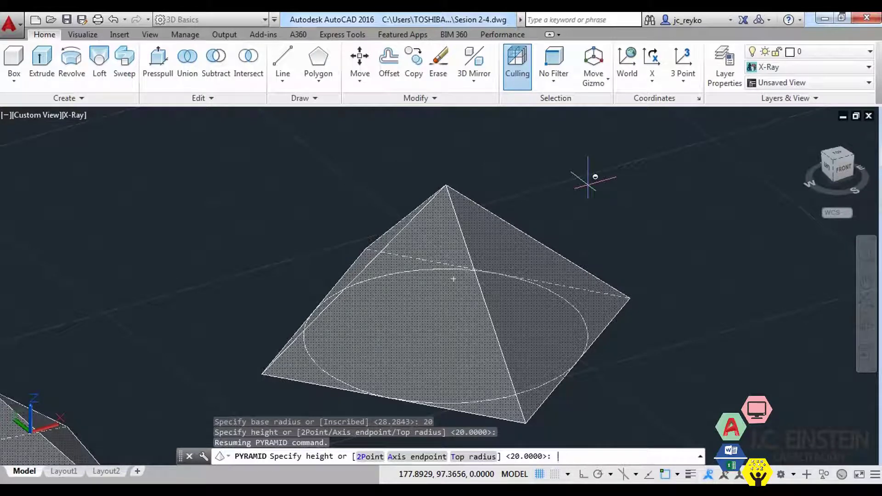
{"action": "type", "text": "30"}
{"action": "key", "text": "Return"}
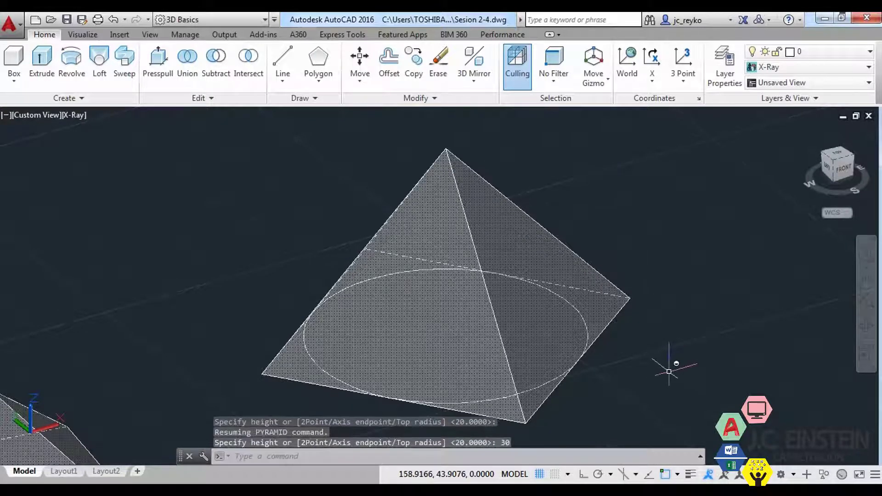
{"action": "mouse_move", "coordinate": [669, 372]}
{"action": "middle_mouse_down", "text": "shift"}
{"action": "mouse_move", "coordinate": [651, 295]}
{"action": "mouse_move", "coordinate": [597, 339]}
{"action": "mouse_move", "coordinate": [626, 380]}
{"action": "mouse_move", "coordinate": [666, 364]}
{"action": "mouse_move", "coordinate": [506, 363]}
{"action": "middle_mouse_up", "text": "shift"}
{"action": "left_click", "coordinate": [423, 322]}
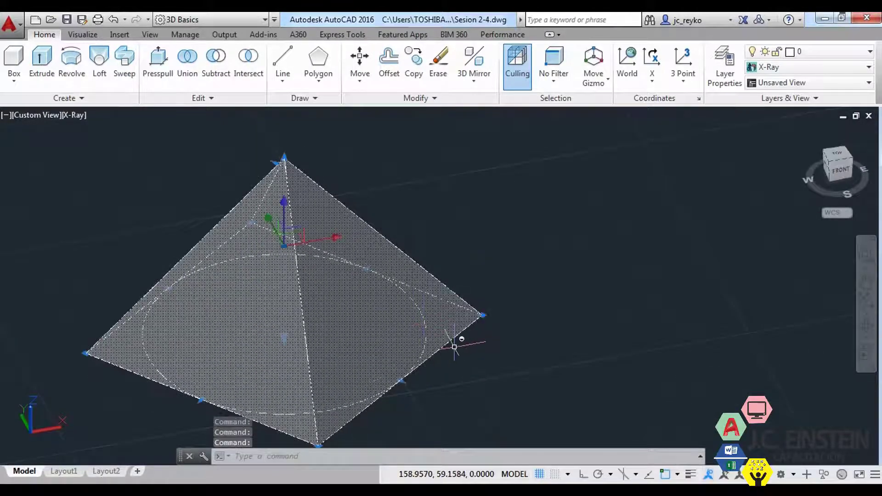
Window-select the circle and copy it to the upper right.
{"action": "middle_click_drag", "start_coordinate": [454, 347], "coordinate": [487, 312], "text": "shift"}
{"action": "key", "text": "Escape"}
{"action": "key", "text": "Escape"}
{"action": "left_click", "coordinate": [66, 172]}
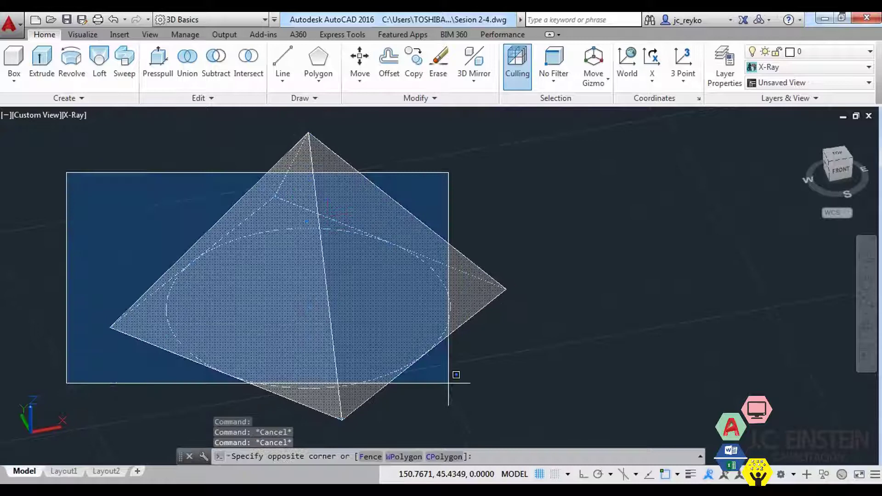
{"action": "left_click", "coordinate": [495, 415]}
{"action": "middle_click_drag", "start_coordinate": [562, 372], "coordinate": [434, 367]}
{"action": "type", "text": "co"}
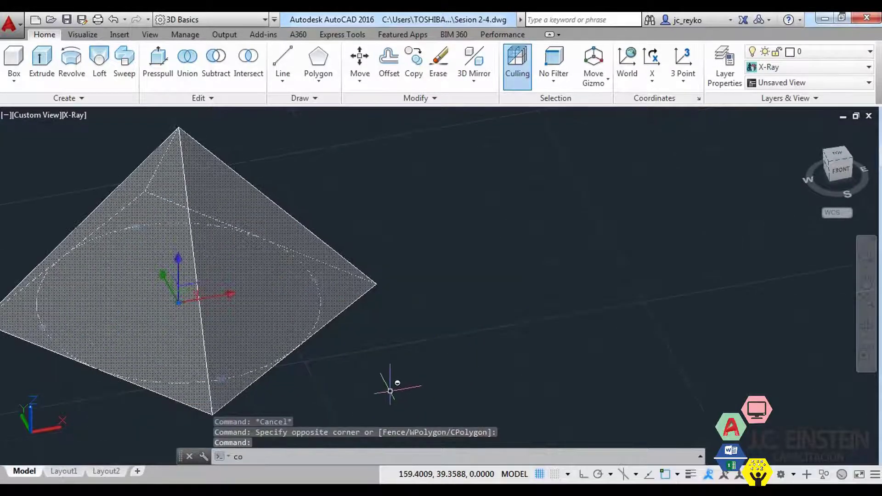
{"action": "key", "text": "Return"}
{"action": "left_click", "coordinate": [390, 391]}
{"action": "middle_click_drag", "start_coordinate": [620, 282], "coordinate": [530, 375]}
{"action": "left_click", "coordinate": [762, 276]}
{"action": "key", "text": "Escape"}
{"action": "key", "text": "Escape"}
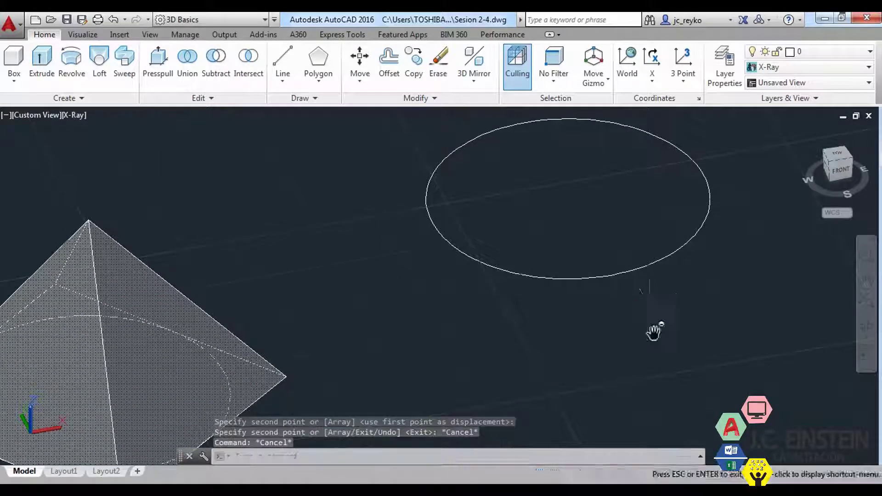
{"action": "middle_click_drag", "start_coordinate": [654, 332], "coordinate": [660, 344]}
Build an inscribed pyramid on the copied circle with base radius 20 and height 15.
{"action": "type", "text": "p"}
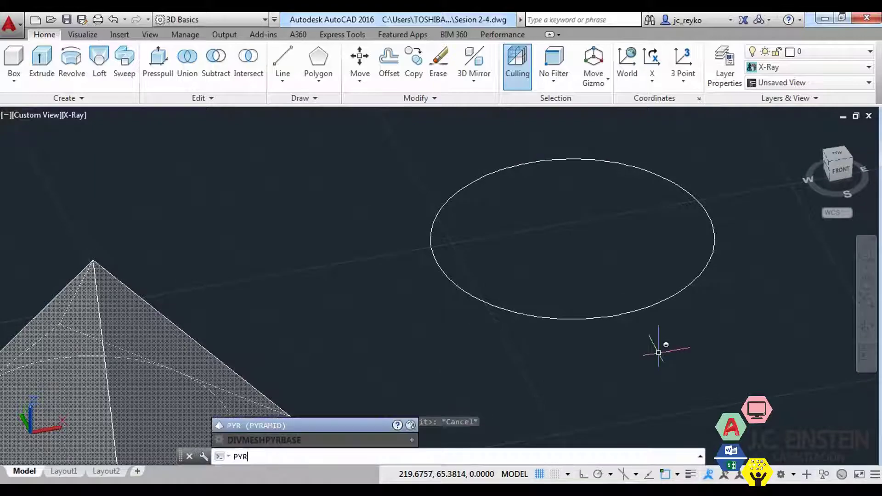
{"action": "key", "text": "Return"}
{"action": "left_click", "coordinate": [564, 316]}
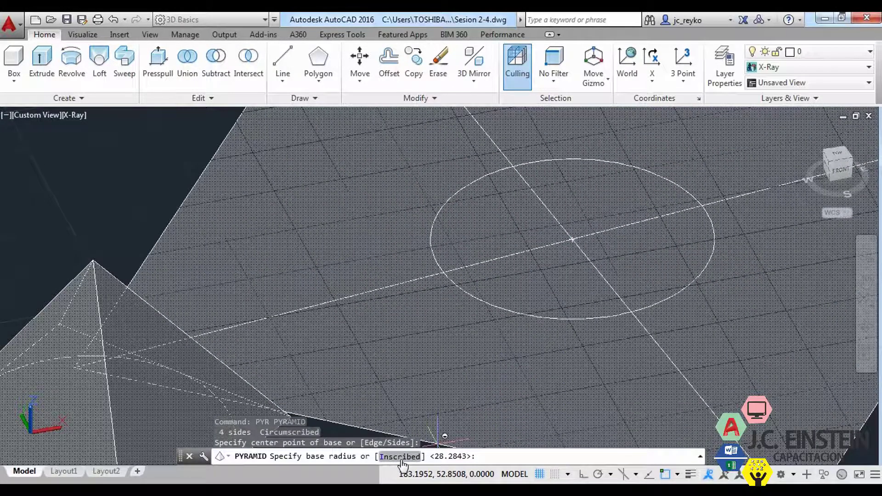
{"action": "left_click", "coordinate": [402, 459]}
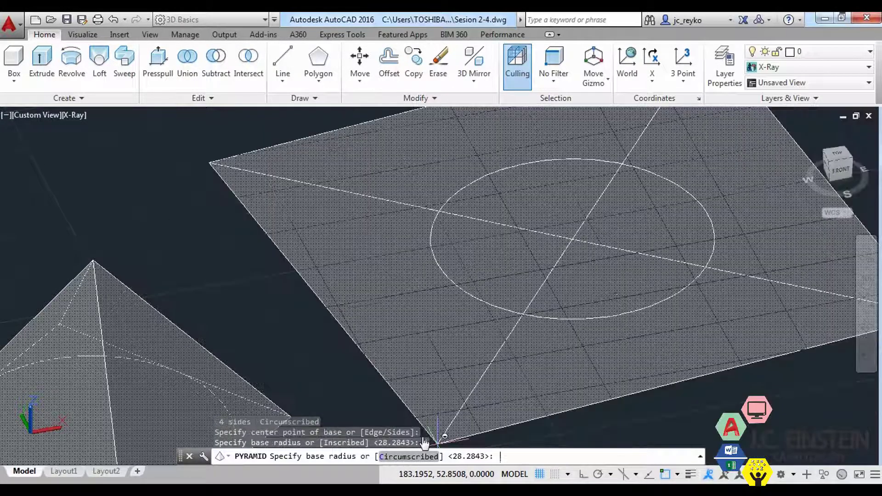
{"action": "type", "text": "20"}
{"action": "key", "text": "Return"}
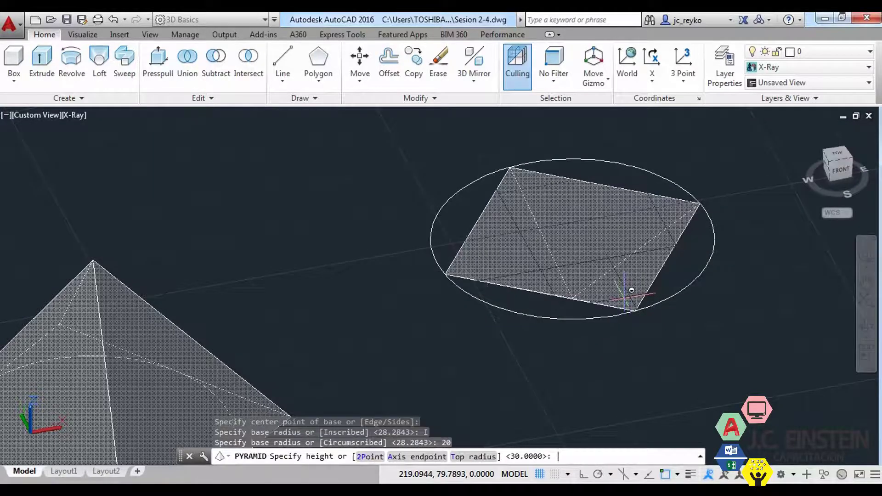
{"action": "middle_click_drag", "start_coordinate": [691, 171], "coordinate": [664, 236]}
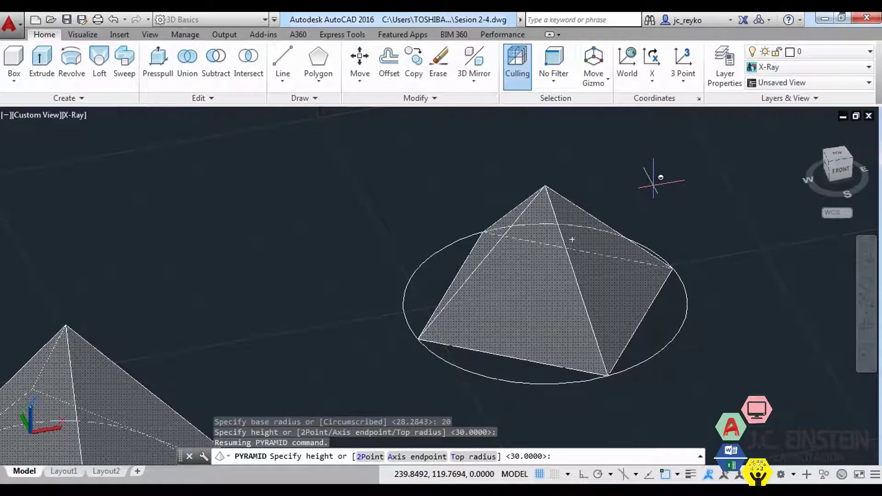
{"action": "type", "text": "15"}
{"action": "key", "text": "Return"}
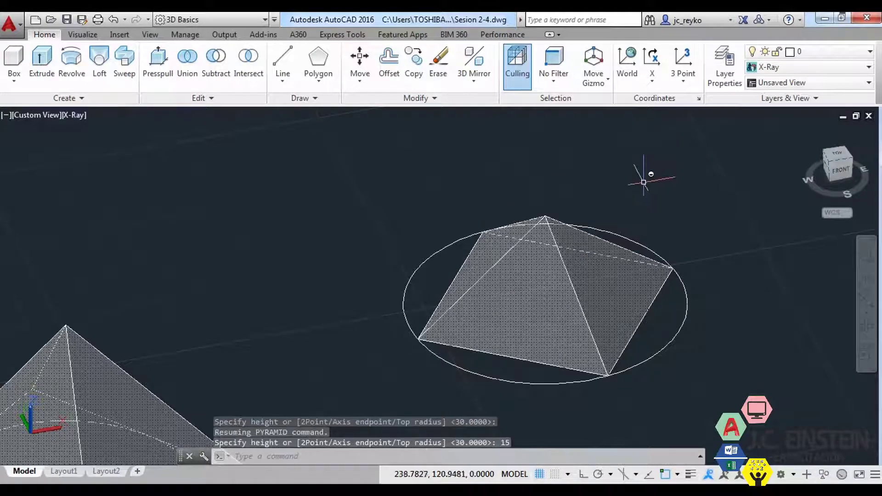
{"action": "mouse_move", "coordinate": [650, 177]}
{"action": "middle_mouse_down", "text": "shift"}
{"action": "mouse_move", "coordinate": [668, 253]}
{"action": "mouse_move", "coordinate": [622, 309]}
{"action": "middle_mouse_up", "text": "shift"}
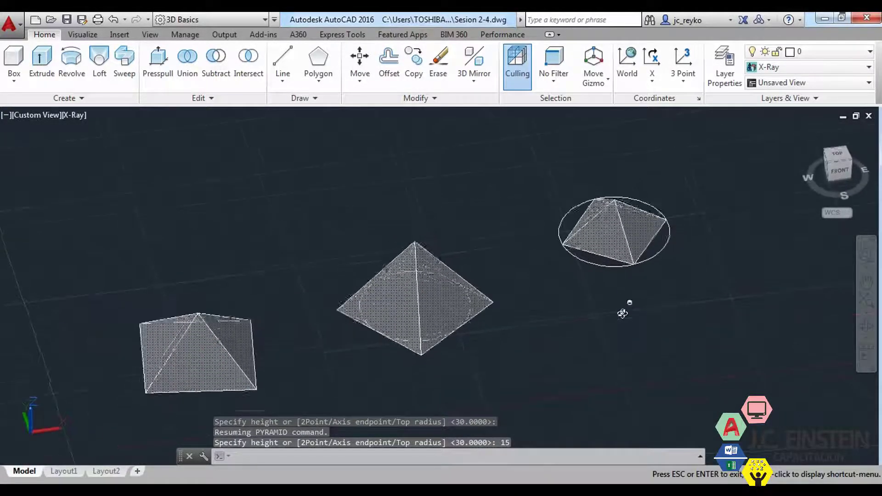
{"action": "middle_click_drag", "start_coordinate": [687, 295], "coordinate": [533, 333], "text": "shift"}
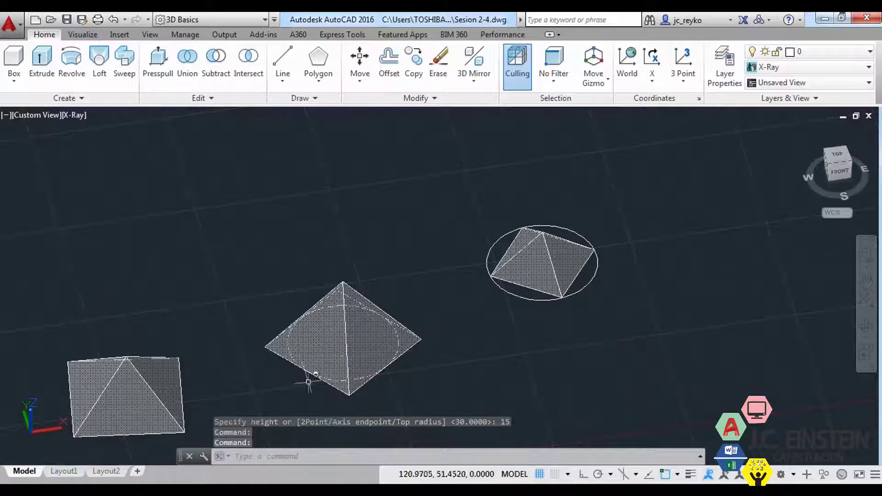
Draw a 20-unit horizontal polyline with Ortho on, beside the inscribed pyramid.
{"action": "mouse_move", "coordinate": [655, 280]}
{"action": "middle_mouse_down"}
{"action": "mouse_move", "coordinate": [565, 328]}
{"action": "mouse_move", "coordinate": [503, 331]}
{"action": "mouse_move", "coordinate": [473, 349]}
{"action": "mouse_move", "coordinate": [476, 332]}
{"action": "mouse_move", "coordinate": [510, 311]}
{"action": "mouse_move", "coordinate": [490, 368]}
{"action": "middle_mouse_up"}
{"action": "type", "text": "pl"}
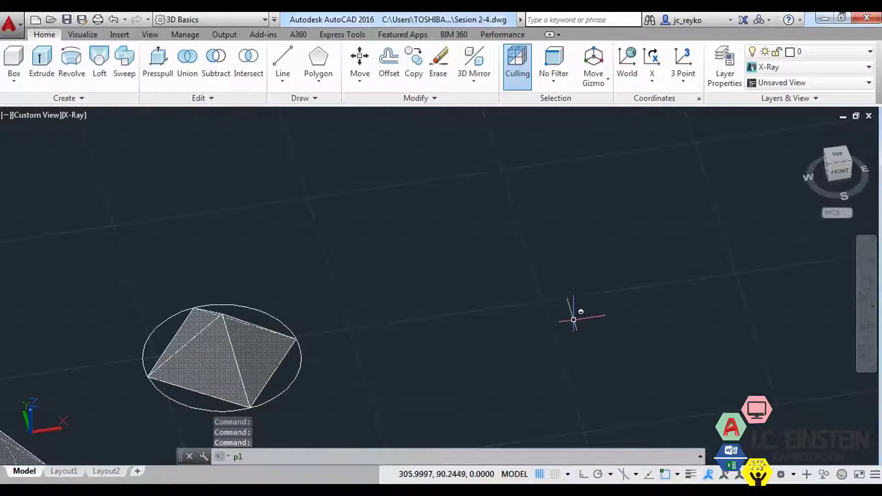
{"action": "key", "text": "Return"}
{"action": "left_click", "coordinate": [571, 272]}
{"action": "key", "text": "F7"}
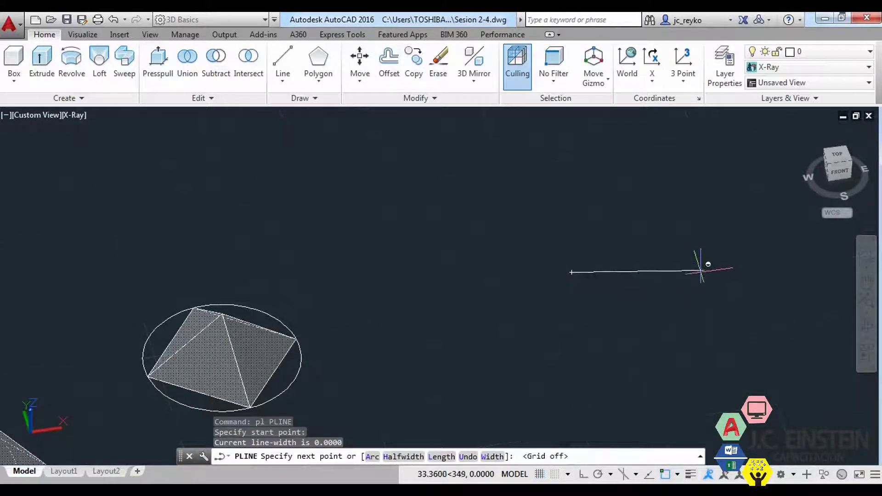
{"action": "key", "text": "F7"}
{"action": "key", "text": "F8"}
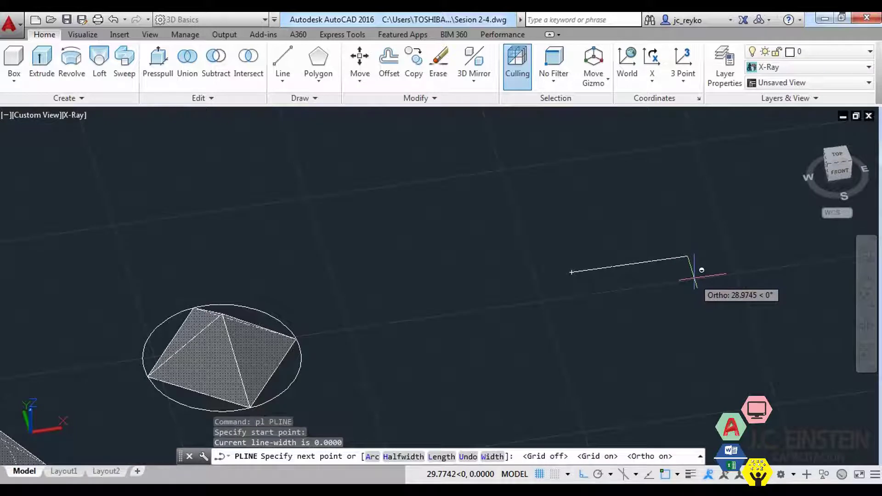
{"action": "type", "text": "20"}
{"action": "key", "text": "Return"}
{"action": "middle_click_drag", "start_coordinate": [589, 324], "coordinate": [606, 299]}
{"action": "key", "text": "Return"}
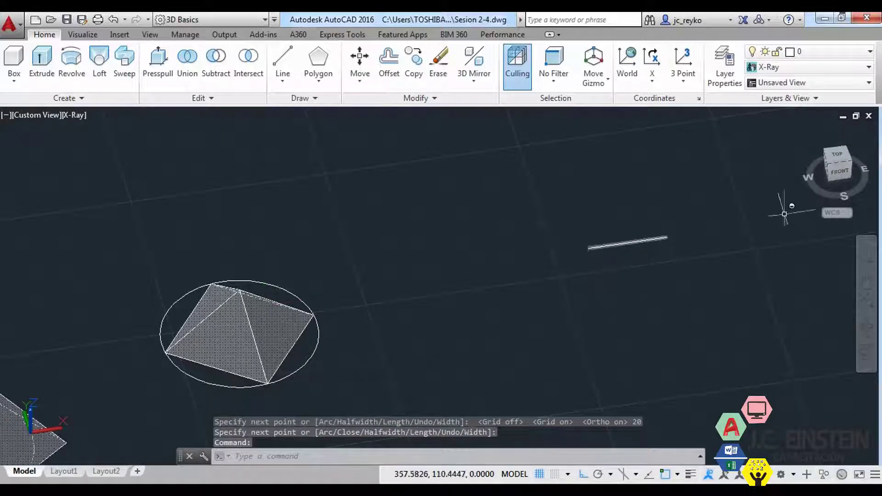
Start a new pyramid with its base centre placed and base radius 15.
{"action": "type", "text": "pyr"}
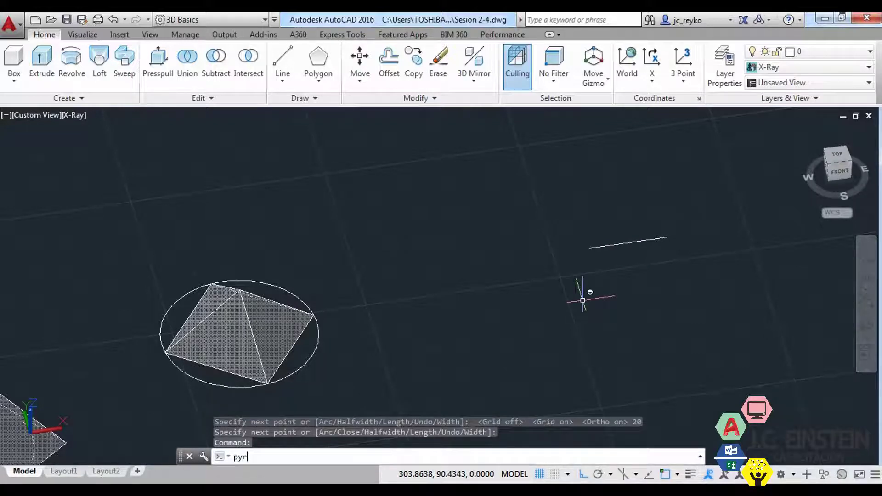
{"action": "key", "text": "Return"}
{"action": "left_click", "coordinate": [429, 243]}
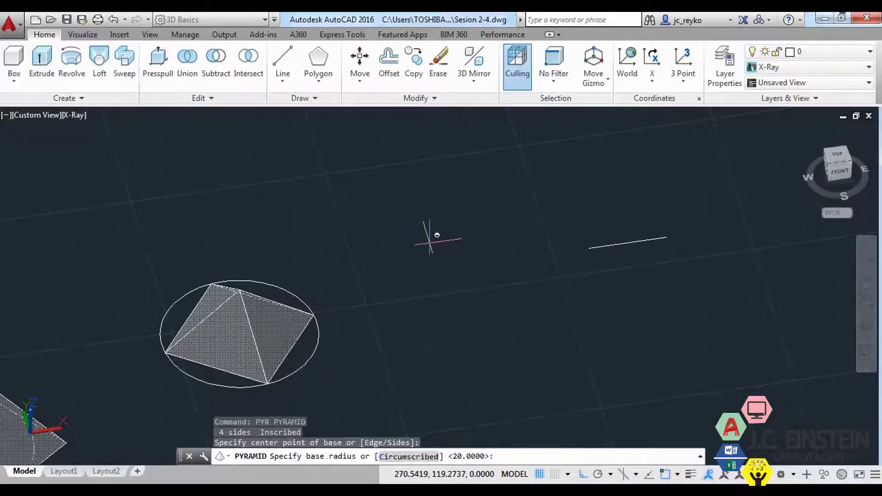
{"action": "type", "text": "15"}
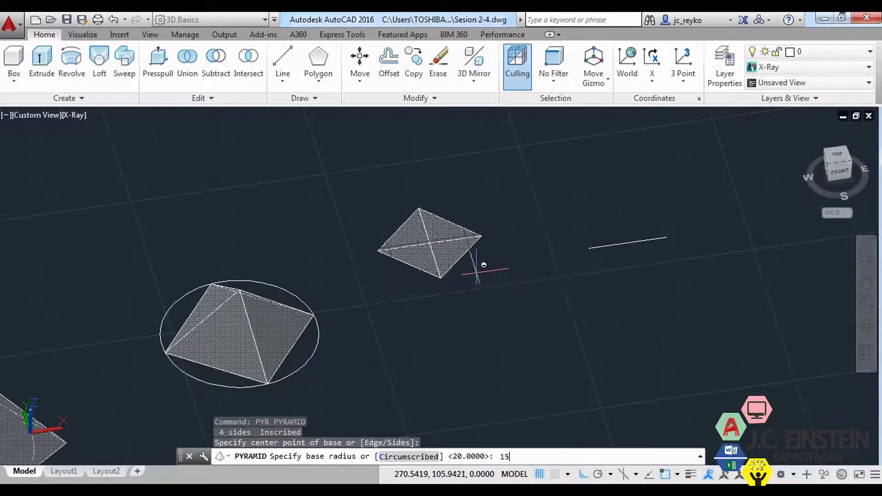
{"action": "key", "text": "Return"}
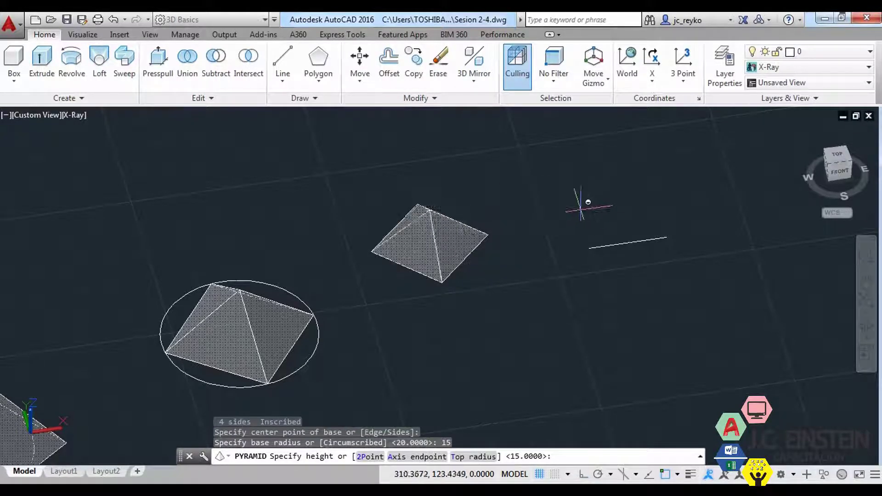
Take the pyramid's height from the 20-unit line's endpoints using 2Point and Endpoint snap.
{"action": "left_click", "coordinate": [370, 457]}
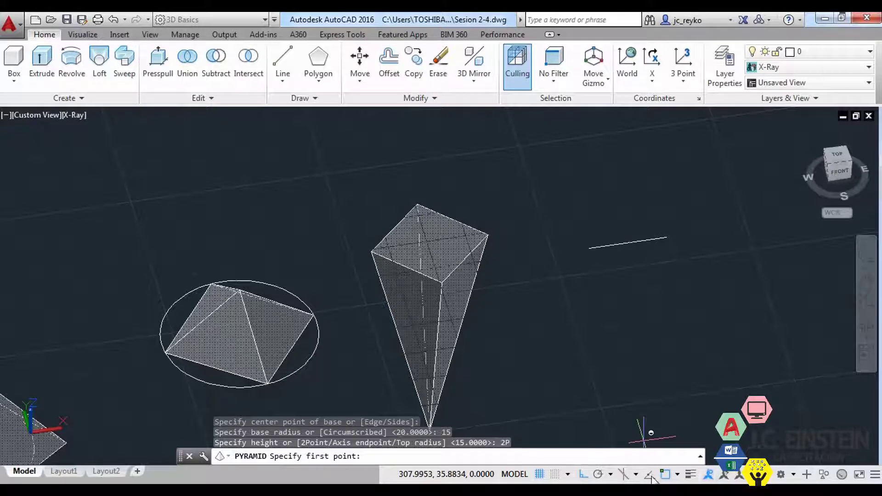
{"action": "left_click", "coordinate": [677, 474]}
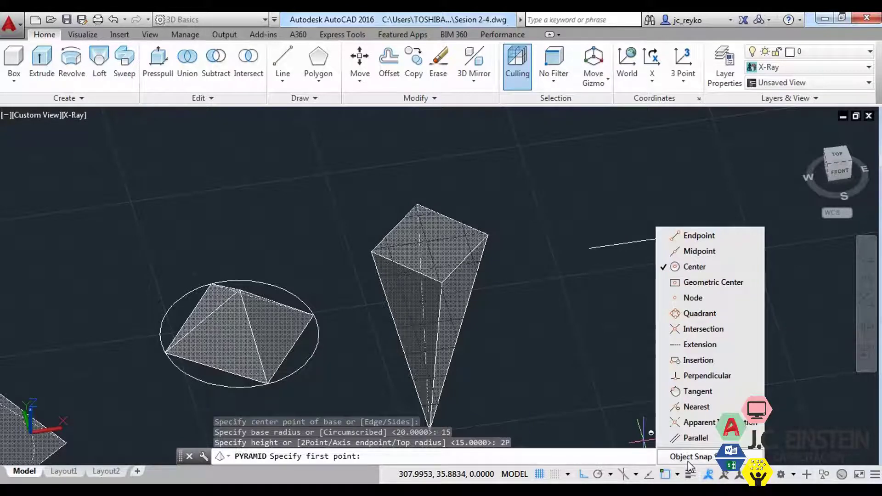
{"action": "left_click", "coordinate": [703, 237]}
{"action": "left_click", "coordinate": [596, 263]}
{"action": "left_click", "coordinate": [590, 248]}
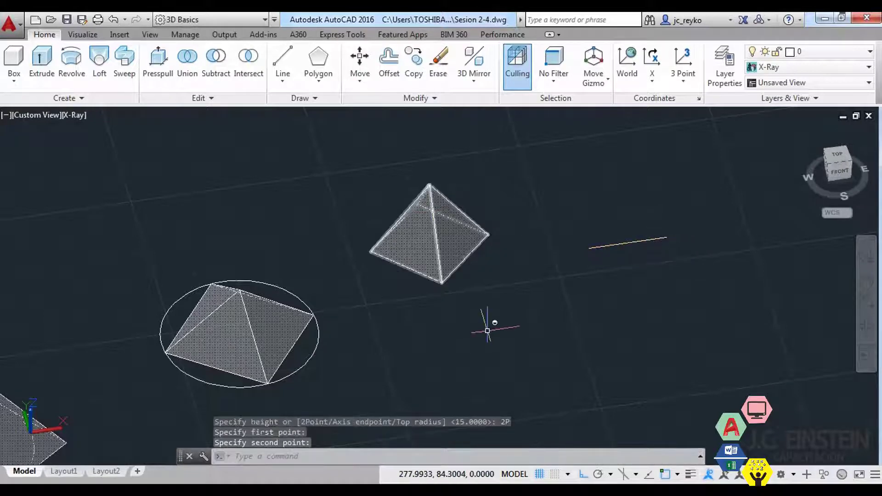
{"action": "mouse_move", "coordinate": [492, 320]}
{"action": "middle_mouse_down", "text": "shift"}
{"action": "mouse_move", "coordinate": [522, 305]}
{"action": "mouse_move", "coordinate": [516, 281]}
{"action": "middle_mouse_up", "text": "shift"}
{"action": "left_click", "coordinate": [496, 292]}
{"action": "scroll", "coordinate": [499, 271], "scroll_direction": "up", "scroll_amount": 3}
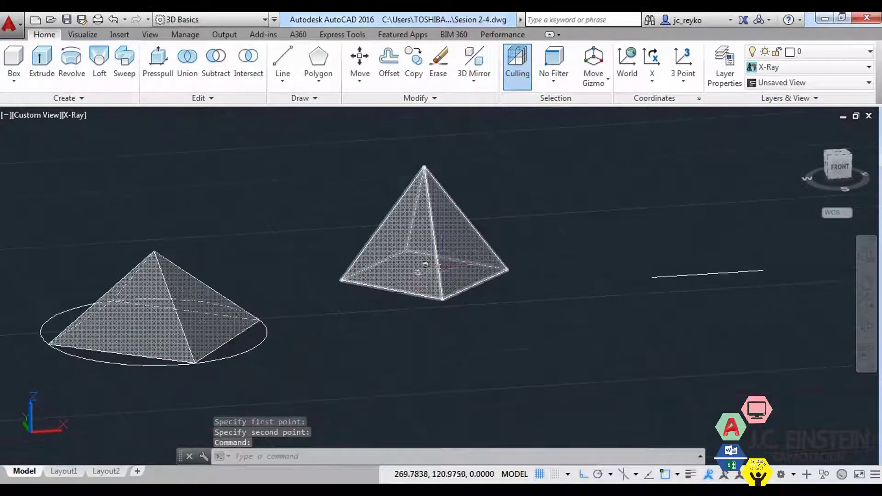
{"action": "scroll", "coordinate": [500, 253], "scroll_direction": "up", "scroll_amount": 2}
{"action": "scroll", "coordinate": [505, 237], "scroll_direction": "down", "scroll_amount": 3}
{"action": "mouse_move", "coordinate": [498, 305]}
{"action": "middle_mouse_down", "text": "shift"}
{"action": "mouse_move", "coordinate": [478, 291]}
{"action": "mouse_move", "coordinate": [485, 354]}
{"action": "mouse_move", "coordinate": [482, 333]}
{"action": "middle_mouse_up", "text": "shift"}
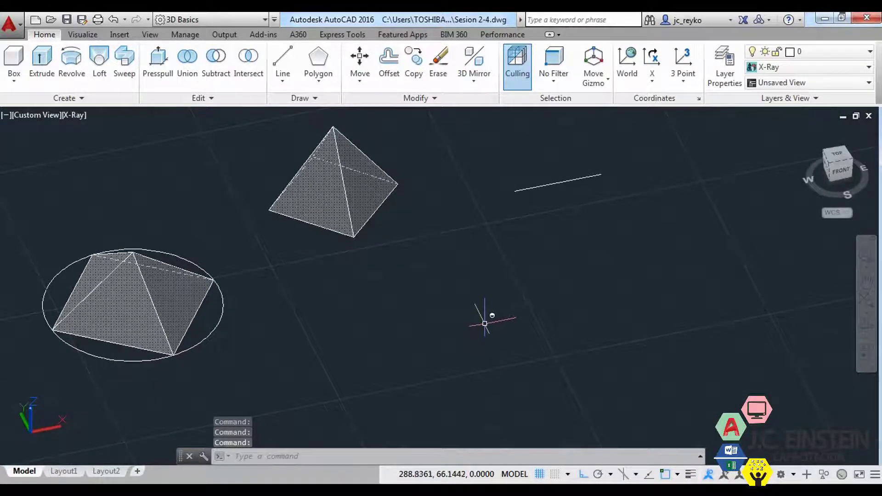
Create a base-radius-15 pyramid lying on its side via a horizontal Axis endpoint.
{"action": "type", "text": "pyr"}
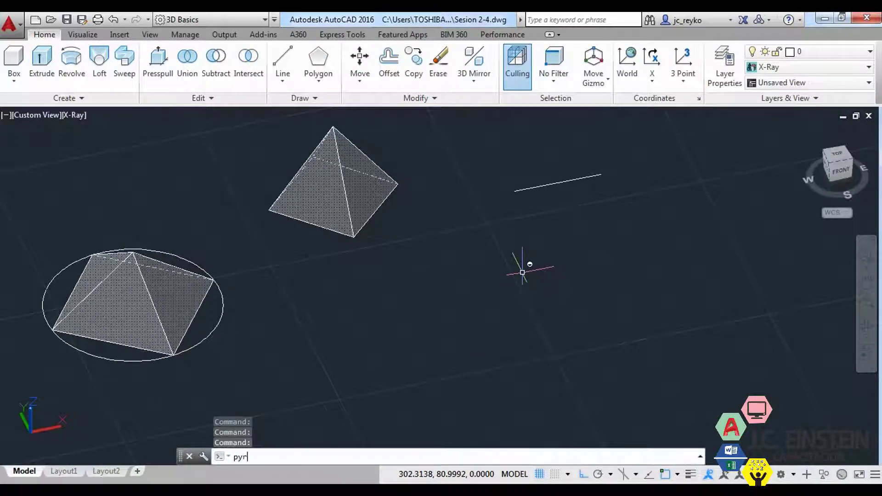
{"action": "key", "text": "Return"}
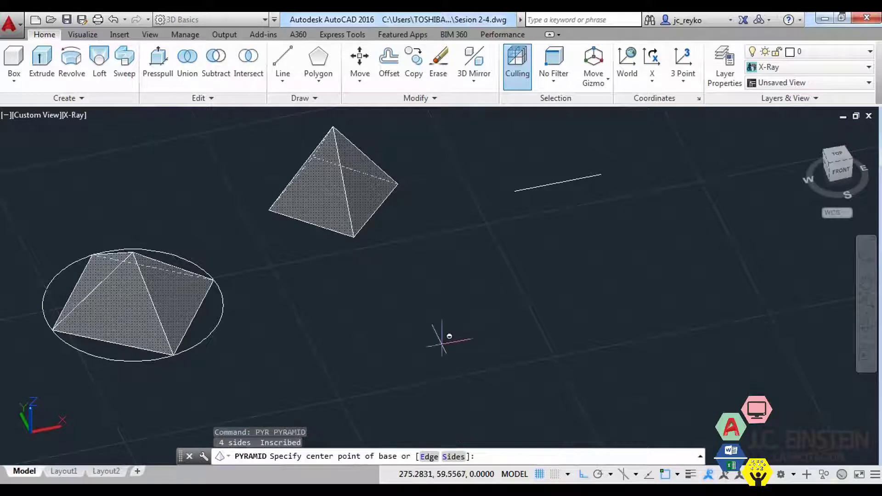
{"action": "left_click", "coordinate": [454, 336]}
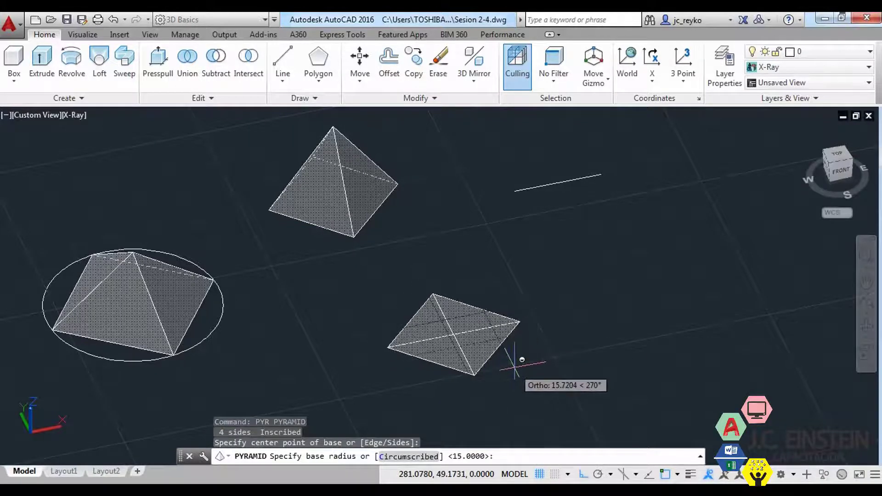
{"action": "type", "text": "15"}
{"action": "key", "text": "Return"}
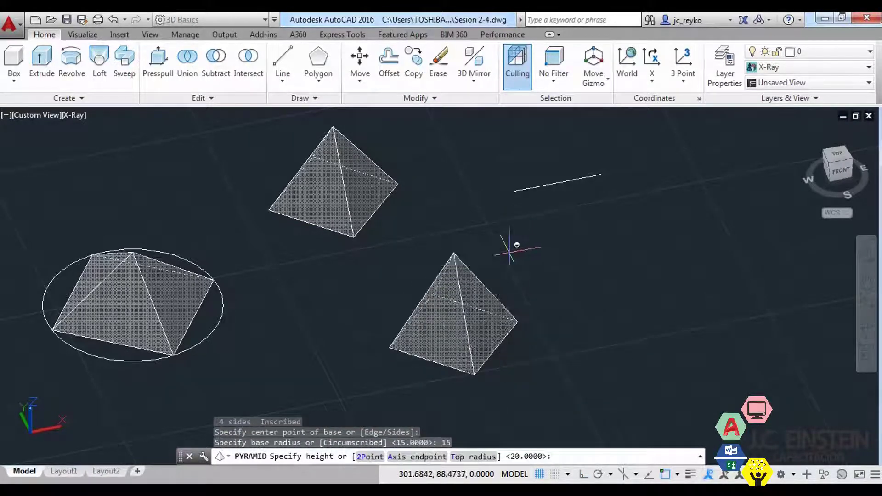
{"action": "left_click", "coordinate": [412, 459]}
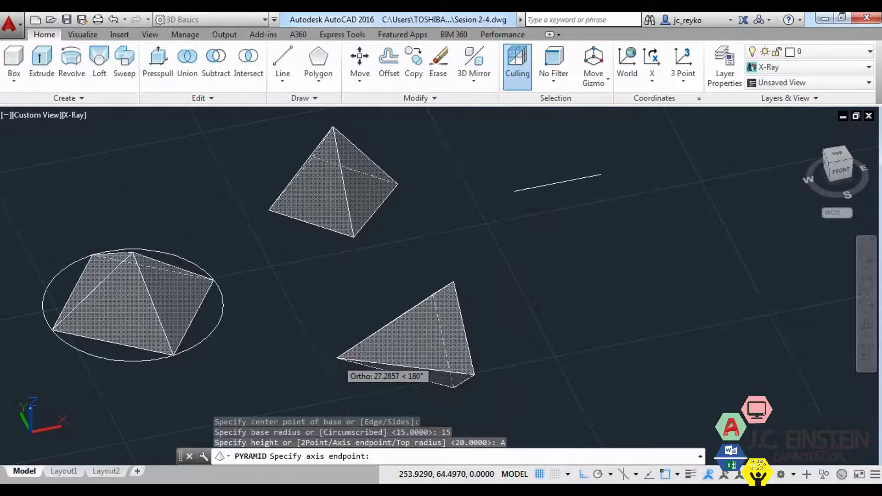
{"action": "left_click", "coordinate": [338, 357]}
{"action": "middle_click_drag", "start_coordinate": [512, 339], "coordinate": [341, 369]}
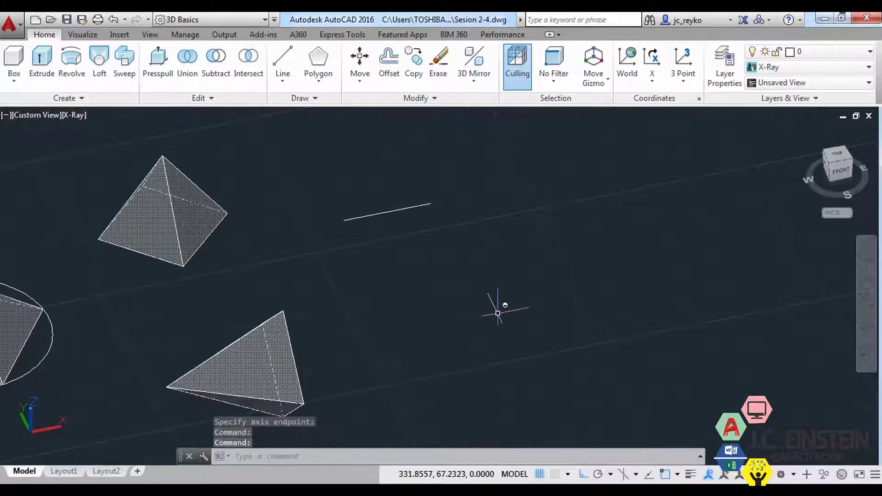
Create a frustum pyramid with base radius 15, top radius 5 and height 10.
{"action": "type", "text": "pyr"}
{"action": "key", "text": "Return"}
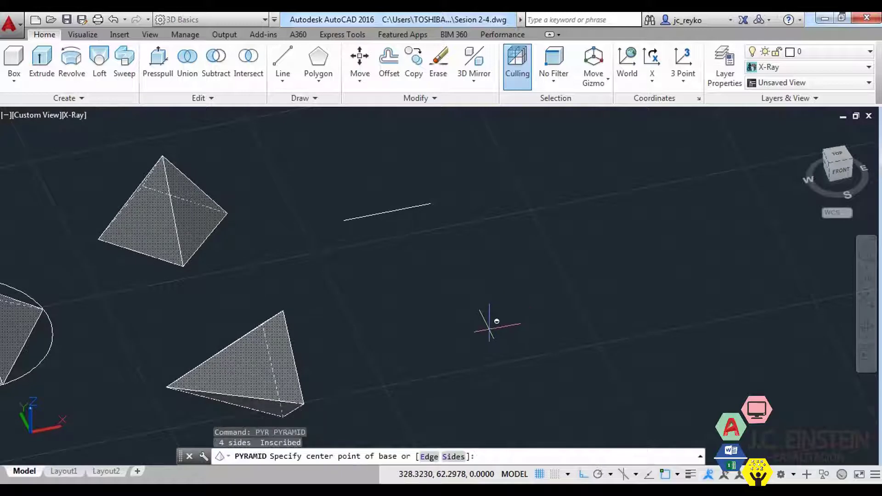
{"action": "left_click", "coordinate": [474, 310]}
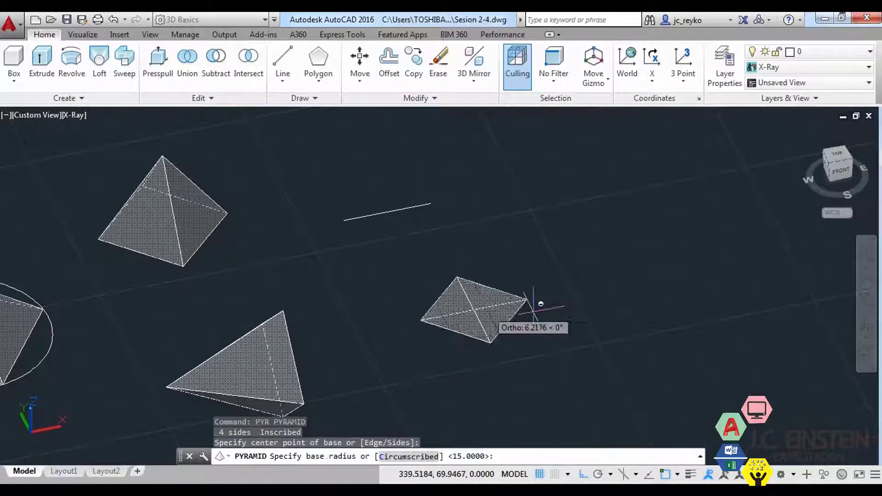
{"action": "type", "text": "15"}
{"action": "key", "text": "Return"}
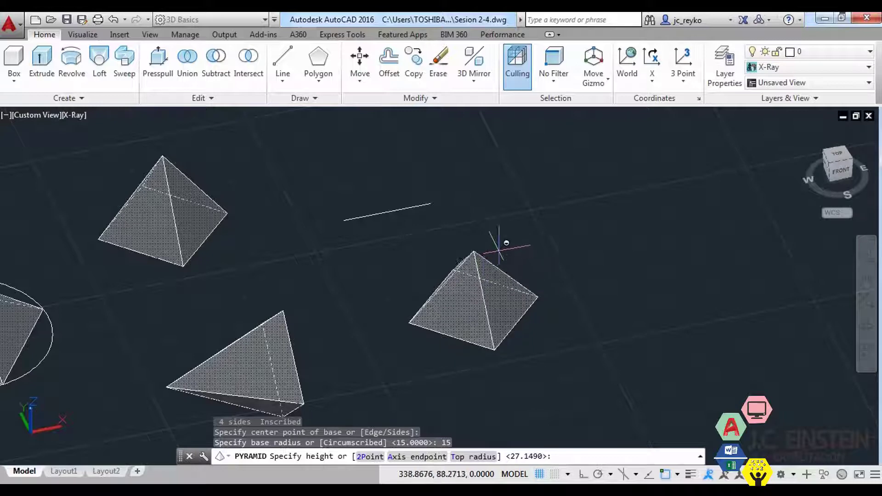
{"action": "left_click", "coordinate": [469, 456]}
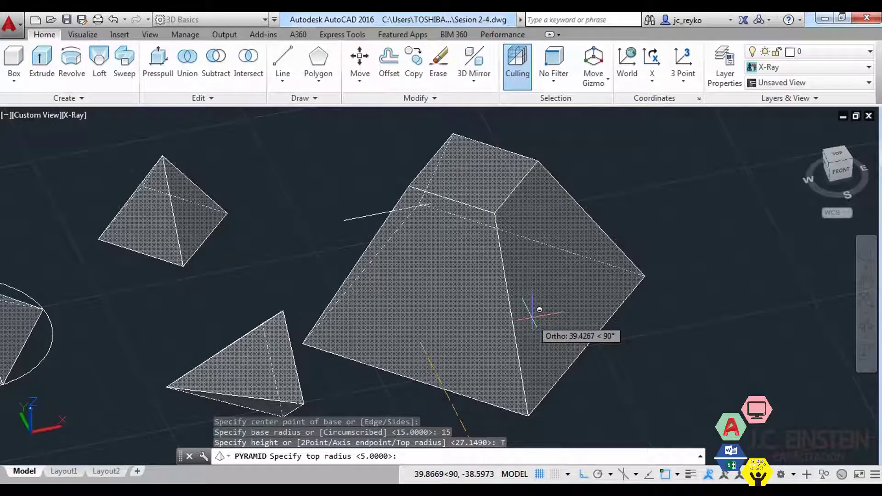
{"action": "type", "text": "5"}
{"action": "key", "text": "Return"}
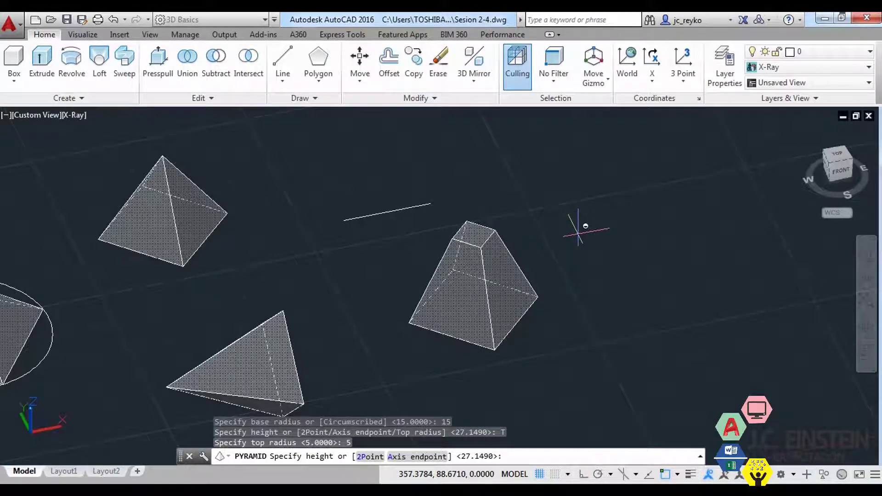
{"action": "type", "text": "10"}
{"action": "key", "text": "Return"}
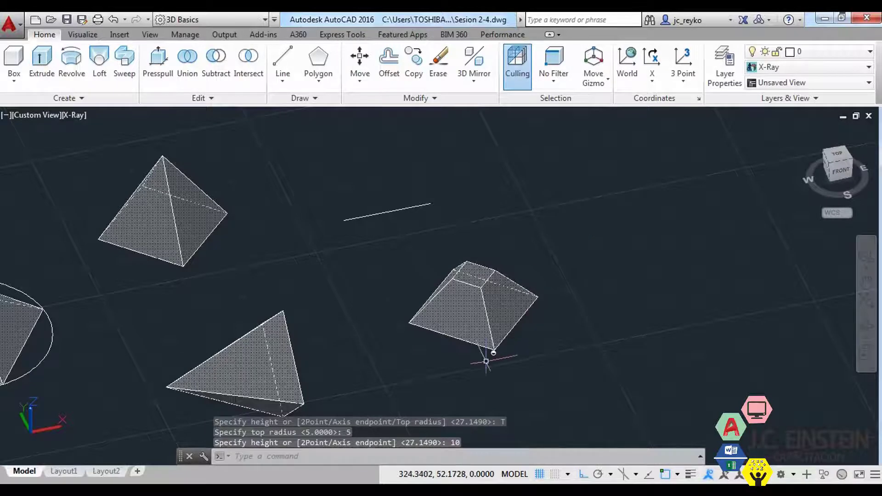
{"action": "mouse_move", "coordinate": [493, 358]}
{"action": "middle_mouse_down", "text": "shift"}
{"action": "mouse_move", "coordinate": [555, 316]}
{"action": "mouse_move", "coordinate": [486, 370]}
{"action": "middle_mouse_up", "text": "shift"}
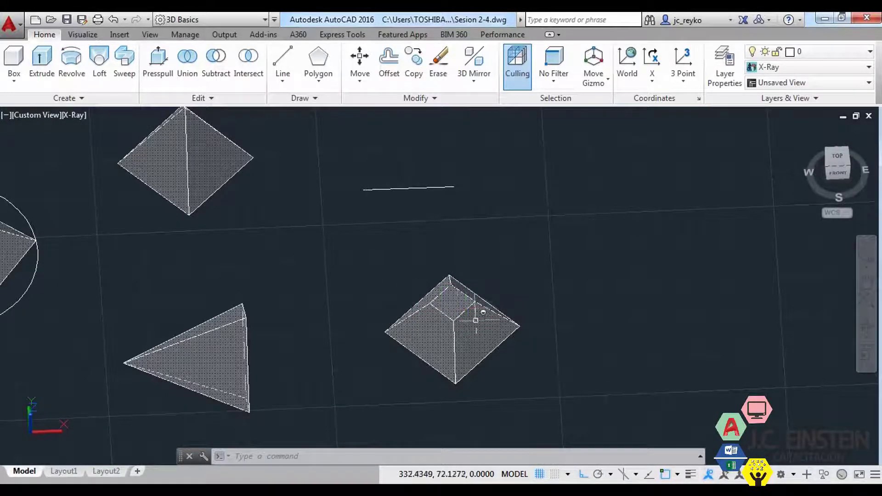
Draw a radius-5 circle at a top corner of the frustum, then delete it.
{"action": "scroll", "coordinate": [475, 320], "scroll_direction": "up", "scroll_amount": 3}
{"action": "type", "text": "c"}
{"action": "key", "text": "Return"}
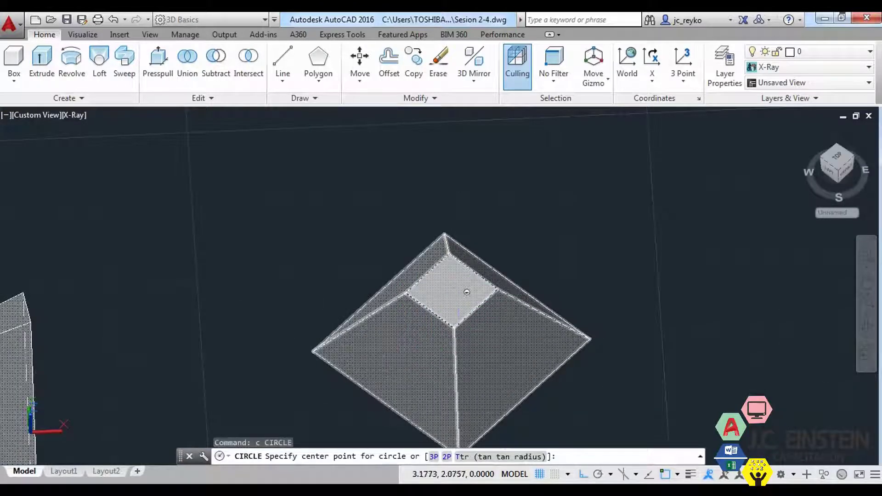
{"action": "left_click", "coordinate": [461, 247]}
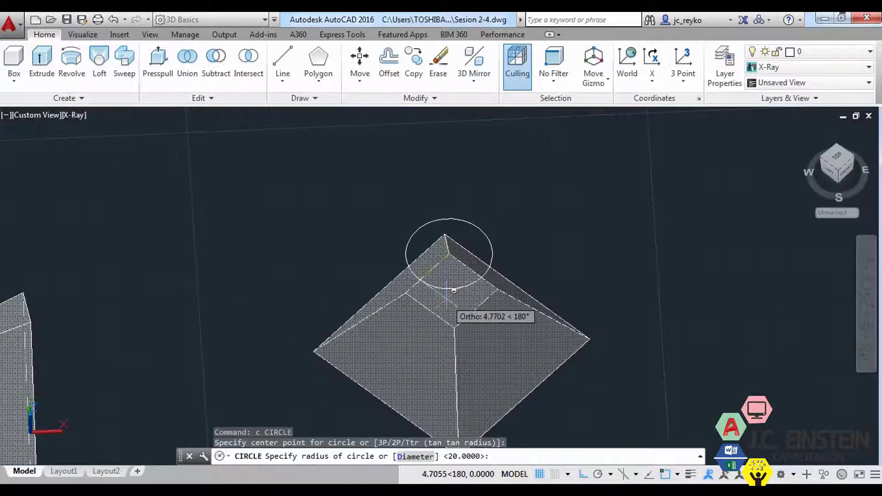
{"action": "type", "text": "5"}
{"action": "key", "text": "Return"}
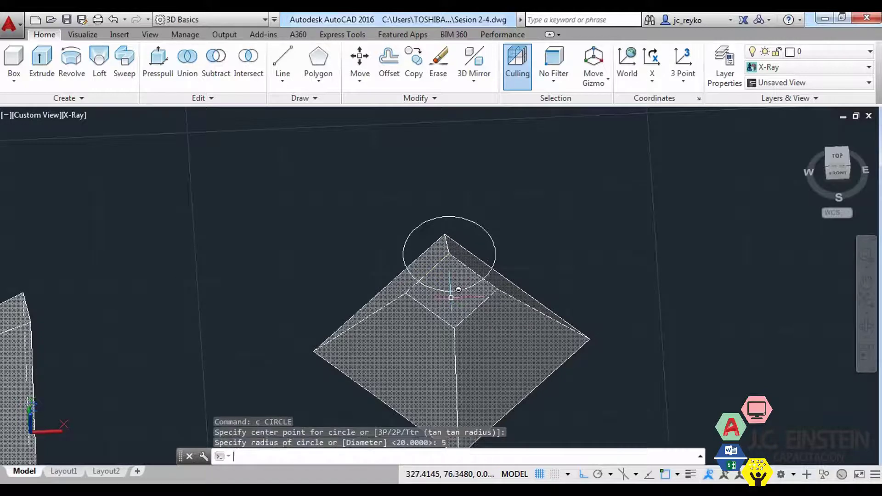
{"action": "left_click", "coordinate": [469, 218]}
{"action": "key", "text": "Delete"}
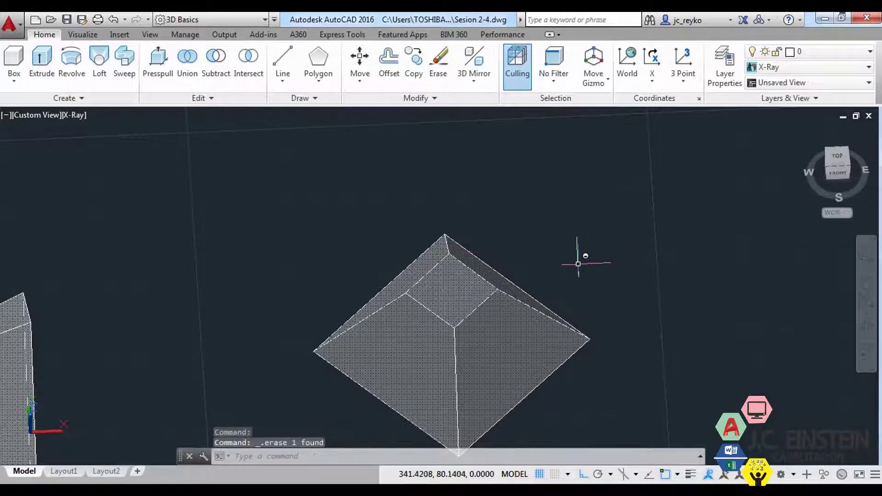
Draw a diagonal polyline between opposite corners of the frustum's top face.
{"action": "middle_click_drag", "start_coordinate": [581, 252], "coordinate": [520, 275], "text": "shift"}
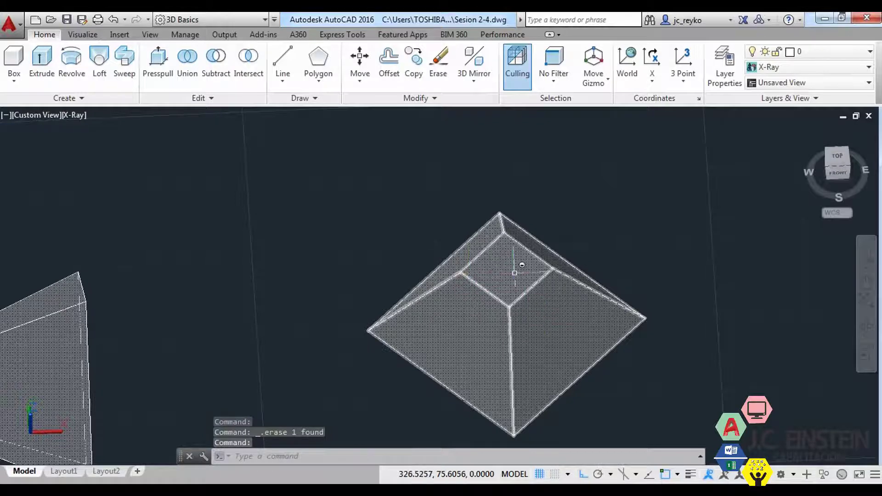
{"action": "scroll", "coordinate": [533, 265], "scroll_direction": "up", "scroll_amount": 2}
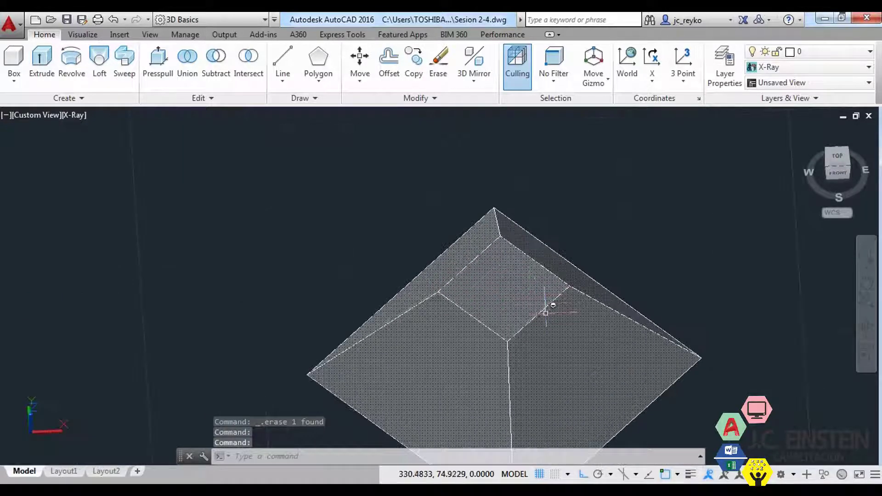
{"action": "type", "text": "pl"}
{"action": "key", "text": "Return"}
{"action": "left_click", "coordinate": [437, 291]}
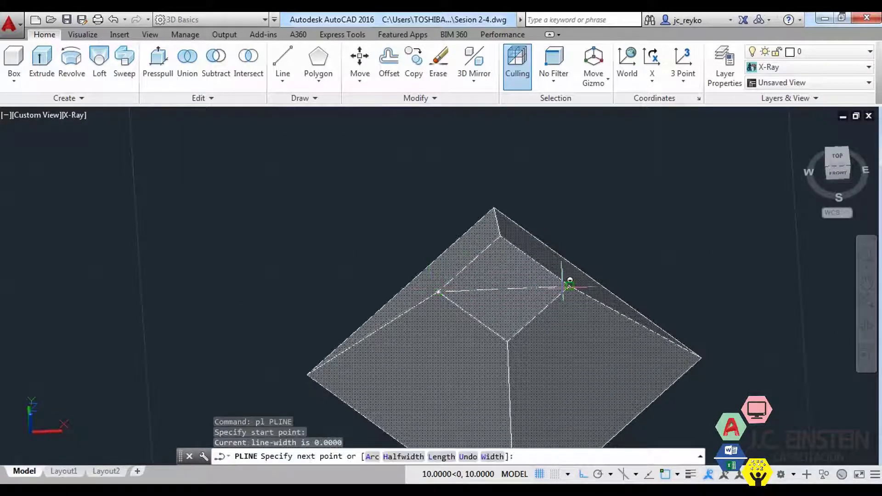
{"action": "left_click", "coordinate": [570, 287]}
{"action": "key", "text": "Return"}
With Midpoint snap on, draw a radius-5 circle centred on the diagonal's midpoint.
{"action": "left_click", "coordinate": [677, 474]}
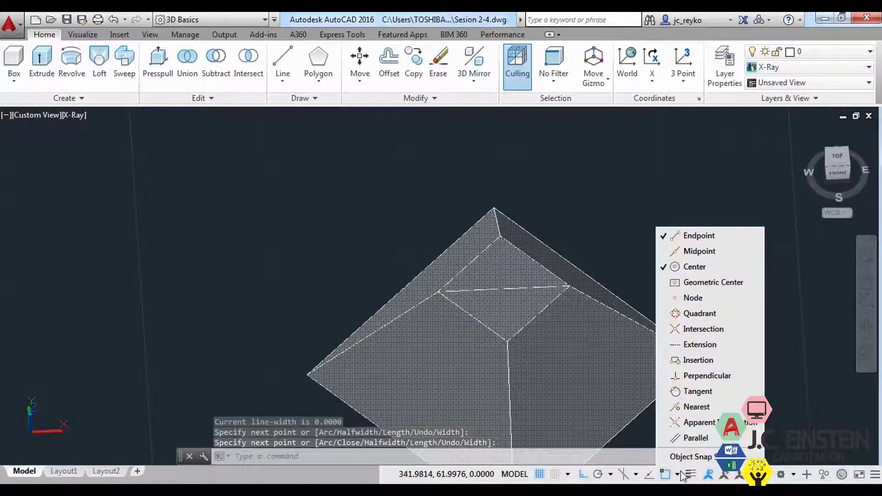
{"action": "left_click", "coordinate": [700, 251]}
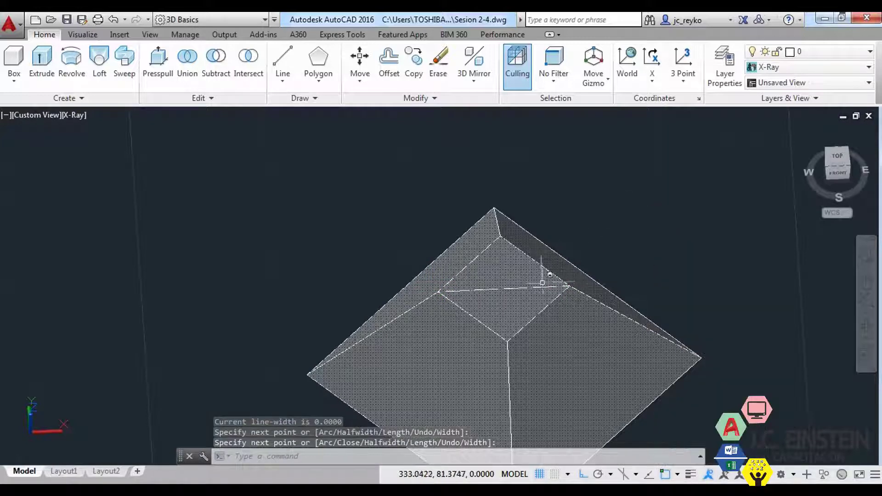
{"action": "type", "text": "c"}
{"action": "key", "text": "Return"}
{"action": "left_click", "coordinate": [505, 288]}
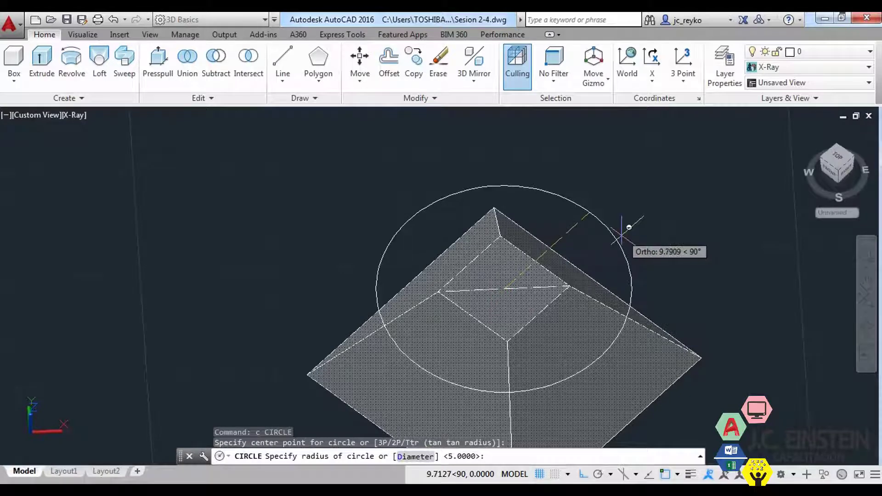
{"action": "type", "text": "5"}
{"action": "key", "text": "Return"}
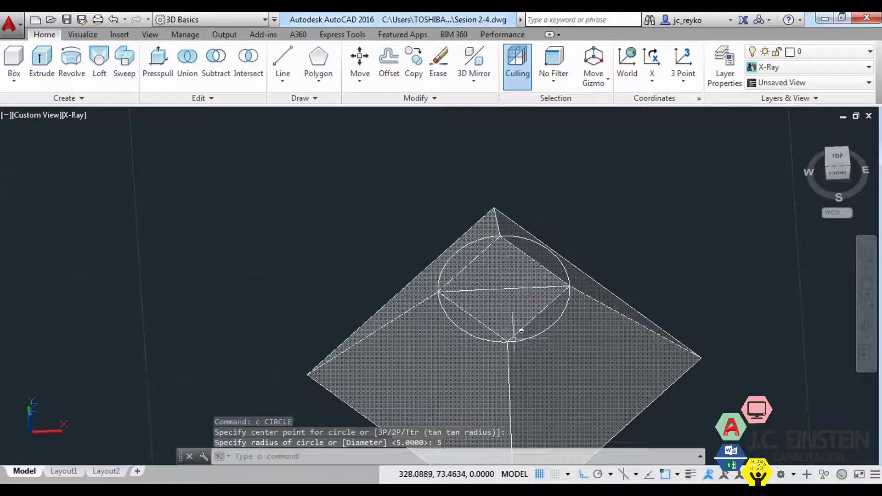
{"action": "middle_click_drag", "start_coordinate": [521, 330], "coordinate": [527, 303]}
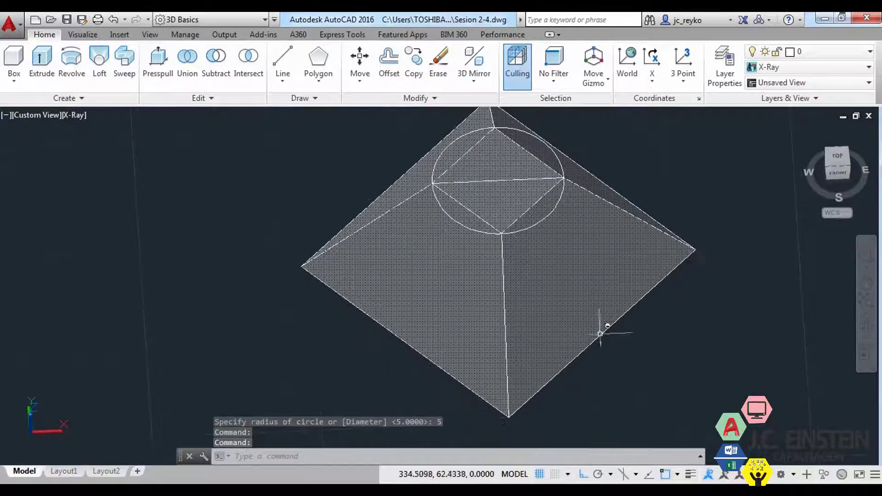
{"action": "scroll", "coordinate": [576, 384], "scroll_direction": "down", "scroll_amount": 2}
{"action": "middle_click_drag", "start_coordinate": [650, 370], "coordinate": [498, 360]}
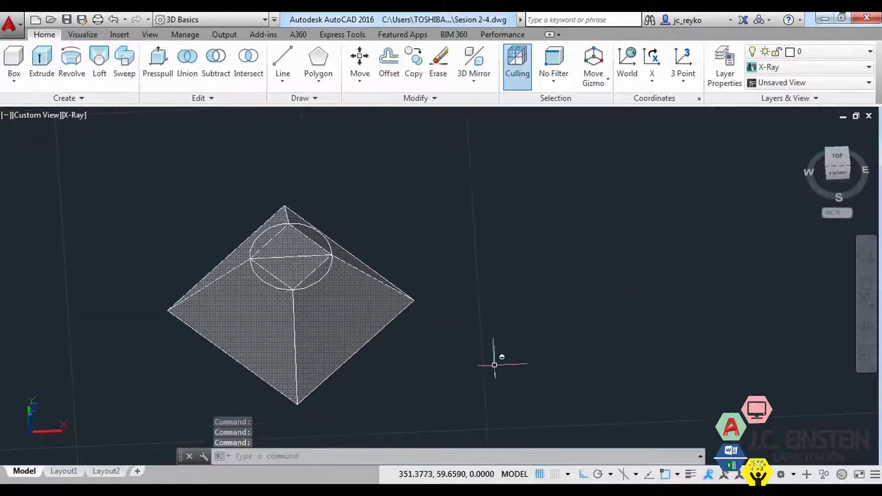
{"action": "type", "text": "py"}
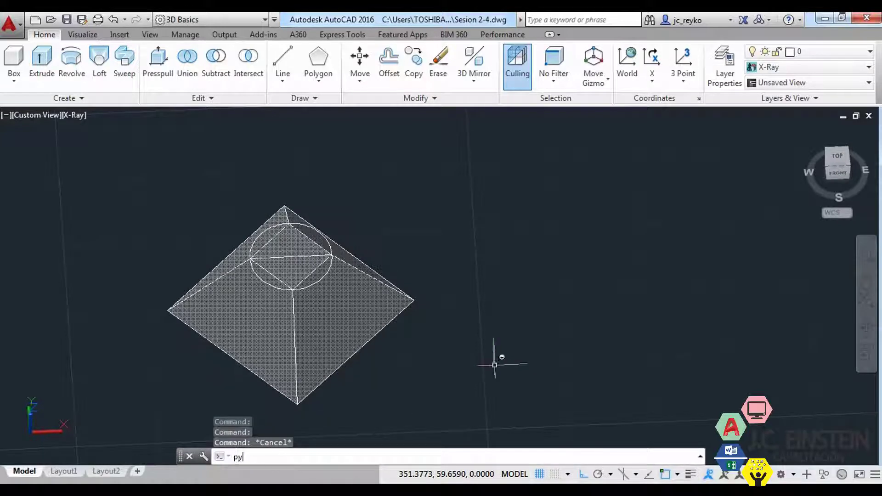
{"action": "type", "text": "r"}
{"action": "key", "text": "Return"}
{"action": "left_click", "coordinate": [599, 277]}
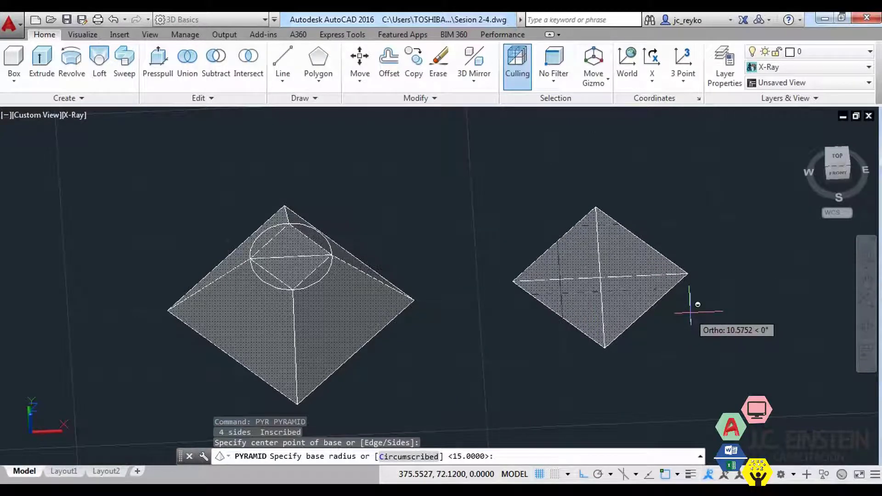
{"action": "type", "text": "15"}
{"action": "key", "text": "Return"}
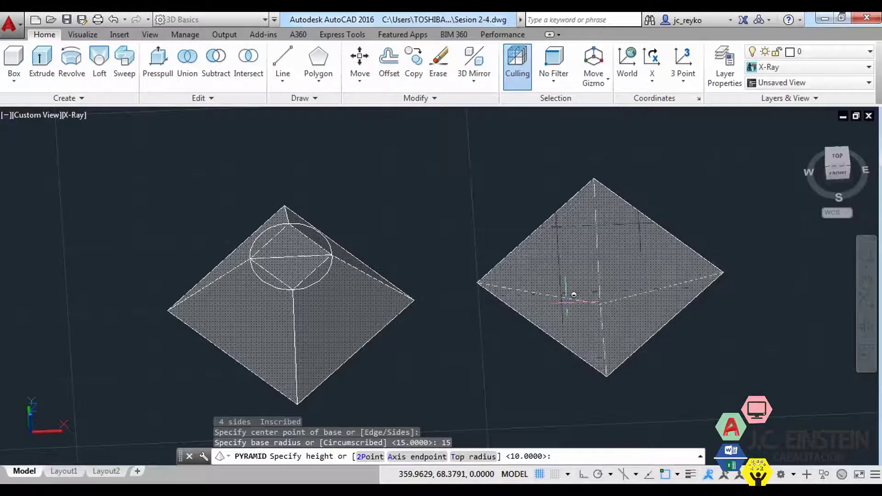
{"action": "type", "text": "T"}
{"action": "key", "text": "Return"}
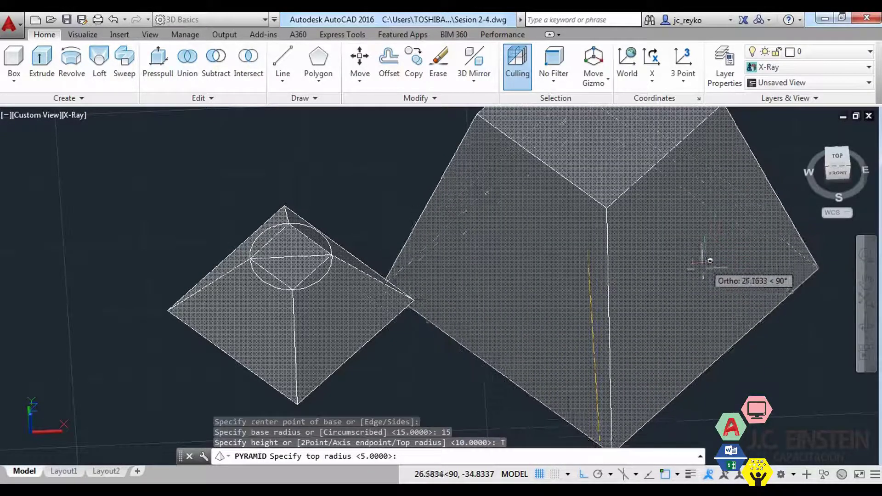
{"action": "type", "text": "5"}
{"action": "key", "text": "Return"}
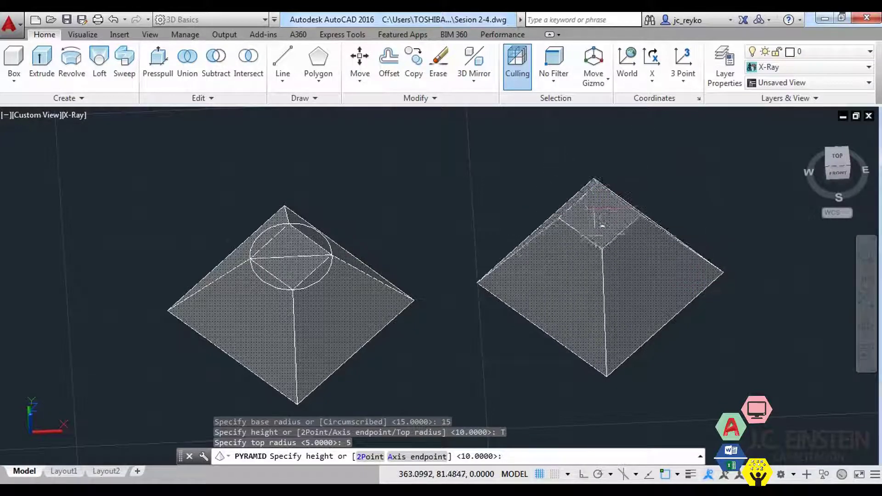
{"action": "middle_click_drag", "start_coordinate": [605, 195], "coordinate": [656, 217]}
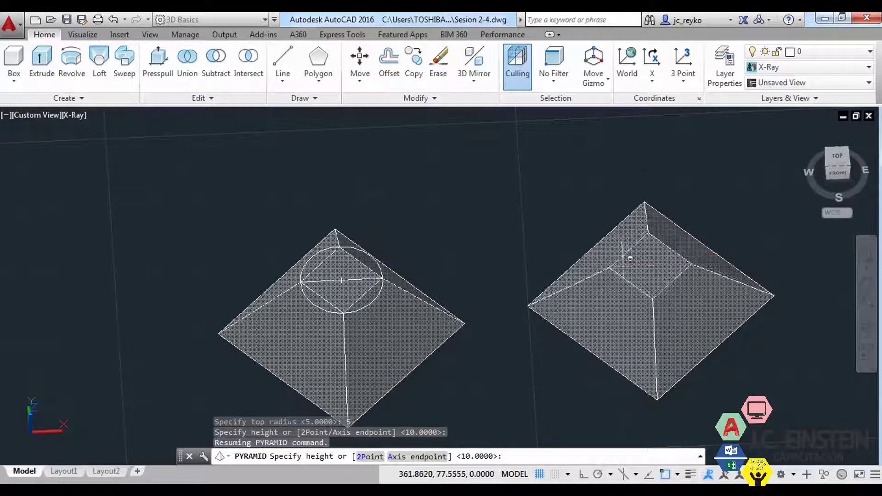
{"action": "key", "text": "Escape"}
{"action": "key", "text": "Escape"}
{"action": "key", "text": "Escape"}
{"action": "scroll", "coordinate": [337, 289], "scroll_direction": "up", "scroll_amount": 2}
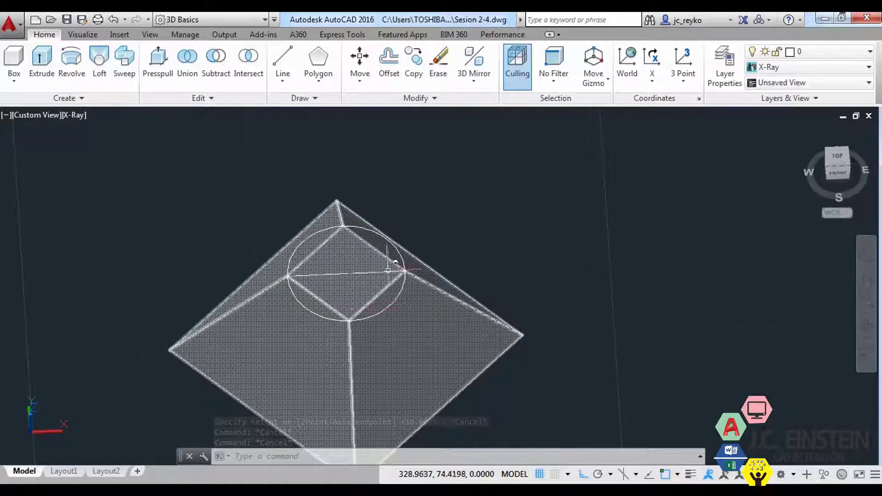
Zoom, orbit and pan to an elevated overview showing every pyramid, circle and line.
{"action": "scroll", "coordinate": [438, 303], "scroll_direction": "down", "scroll_amount": 5}
{"action": "mouse_move", "coordinate": [541, 305]}
{"action": "middle_mouse_down", "text": "shift"}
{"action": "mouse_move", "coordinate": [478, 282]}
{"action": "mouse_move", "coordinate": [561, 374]}
{"action": "mouse_move", "coordinate": [592, 343]}
{"action": "mouse_move", "coordinate": [570, 338]}
{"action": "middle_mouse_up", "text": "shift"}
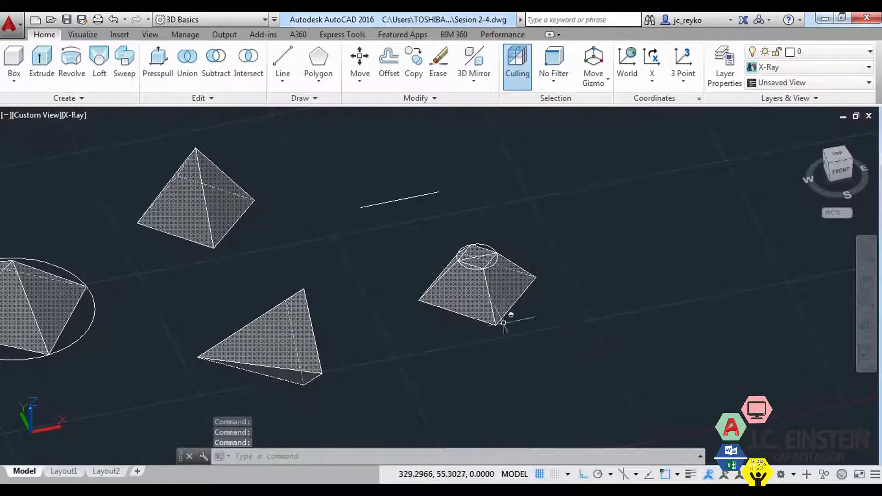
{"action": "mouse_move", "coordinate": [445, 260]}
{"action": "middle_mouse_down"}
{"action": "mouse_move", "coordinate": [669, 335]}
{"action": "mouse_move", "coordinate": [596, 348]}
{"action": "middle_mouse_up"}
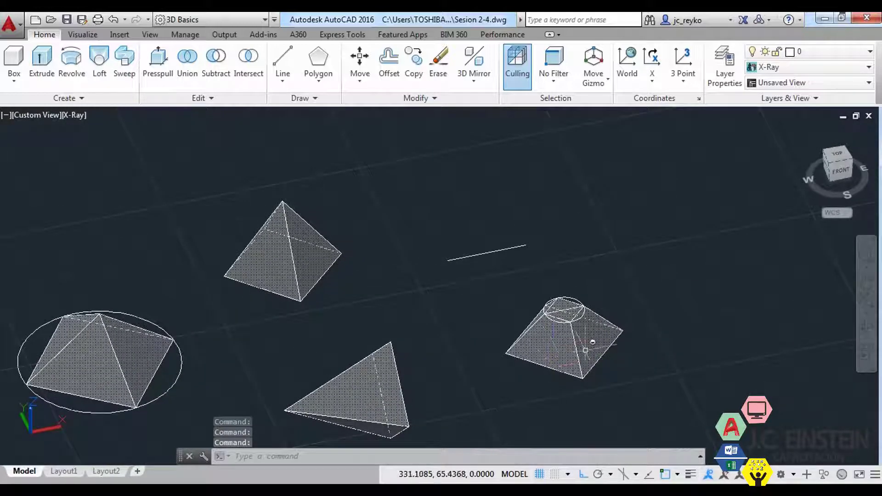
{"action": "scroll", "coordinate": [570, 332], "scroll_direction": "up", "scroll_amount": 2}
{"action": "scroll", "coordinate": [597, 338], "scroll_direction": "down", "scroll_amount": 1}
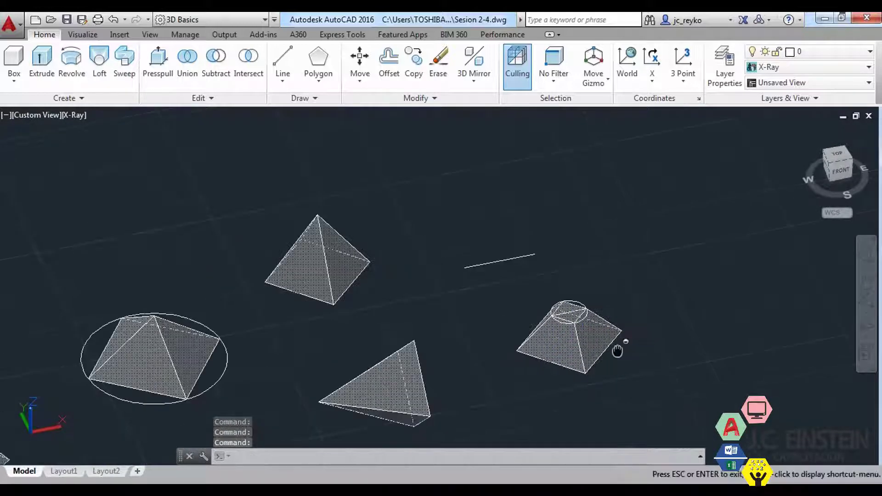
{"action": "middle_click_drag", "start_coordinate": [616, 348], "coordinate": [528, 311]}
{"action": "scroll", "coordinate": [506, 326], "scroll_direction": "down", "scroll_amount": 5}
{"action": "scroll", "coordinate": [495, 347], "scroll_direction": "up", "scroll_amount": 1}
{"action": "middle_click_drag", "start_coordinate": [495, 347], "coordinate": [599, 299]}
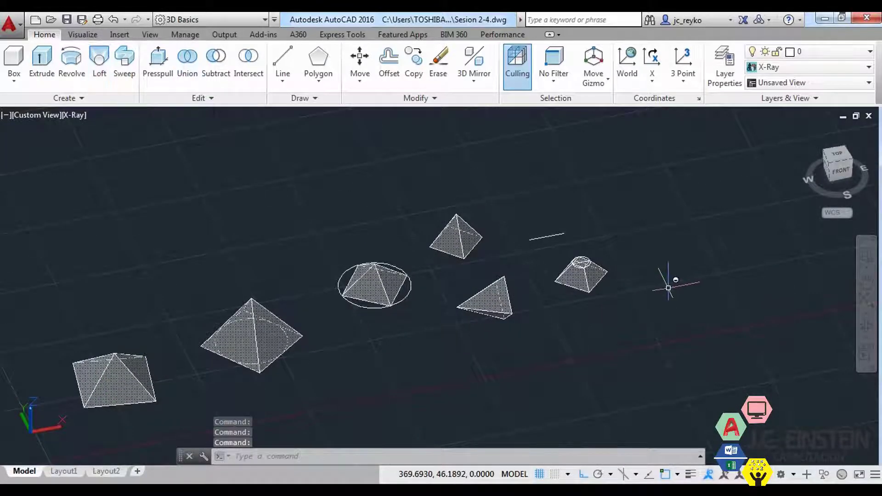
{"action": "middle_click_drag", "start_coordinate": [669, 275], "coordinate": [601, 309]}
{"action": "scroll", "coordinate": [590, 375], "scroll_direction": "down", "scroll_amount": 1}
Build an Edge-based square pyramid from two base-edge points with height 20.
{"action": "type", "text": "pyr"}
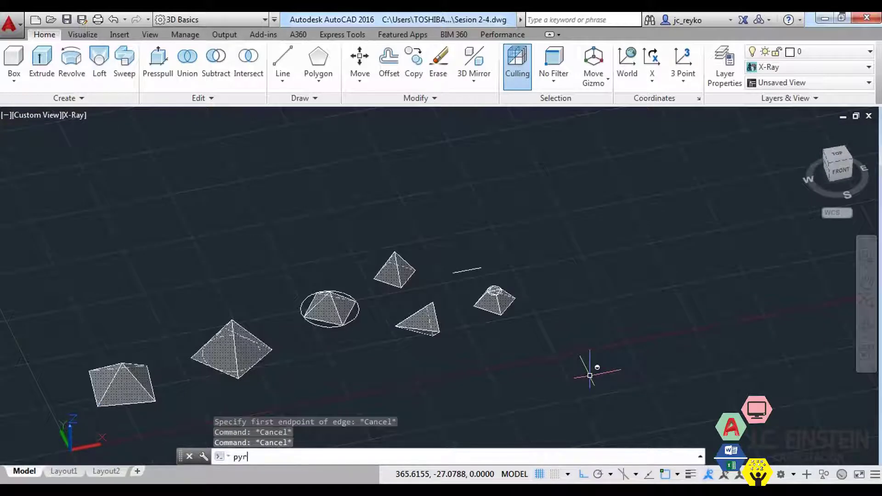
{"action": "key", "text": "Return"}
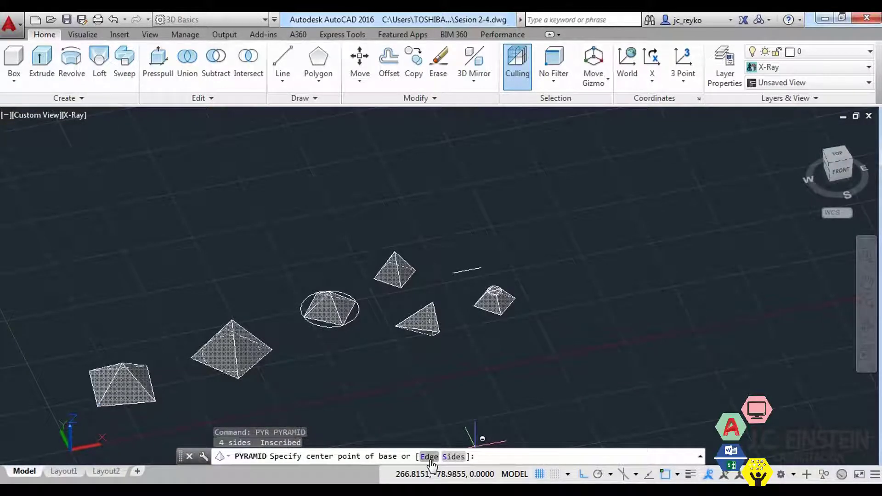
{"action": "left_click", "coordinate": [430, 457]}
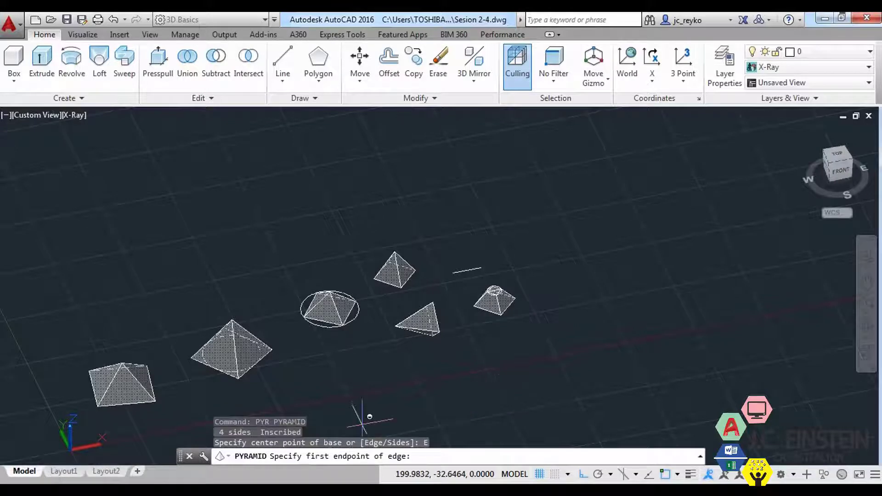
{"action": "scroll", "coordinate": [530, 379], "scroll_direction": "up", "scroll_amount": 2}
{"action": "left_click", "coordinate": [535, 327]}
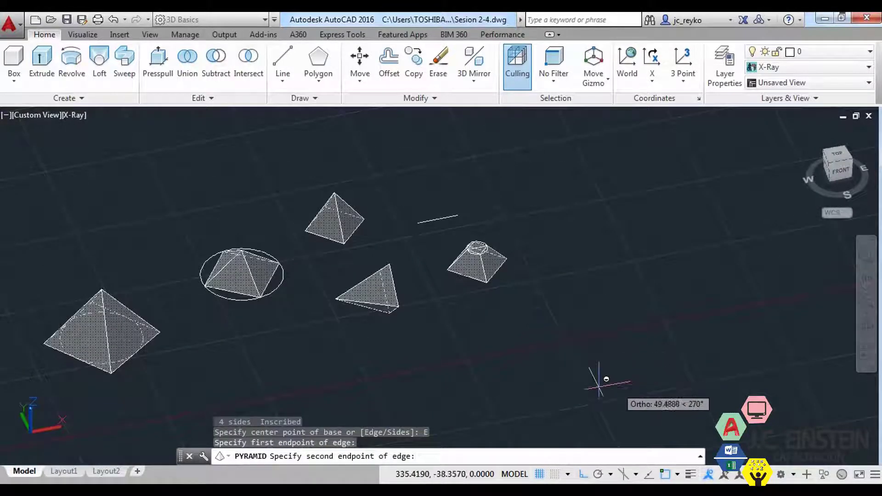
{"action": "left_click", "coordinate": [565, 399]}
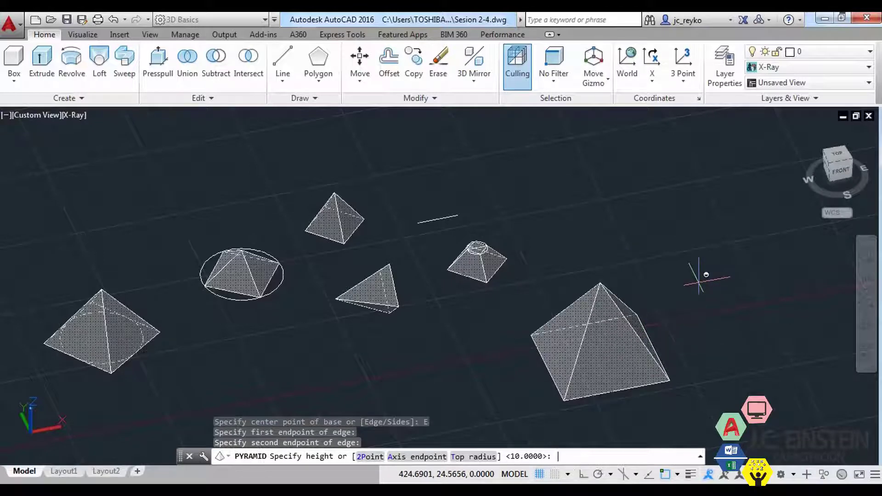
{"action": "type", "text": "20"}
{"action": "key", "text": "Return"}
{"action": "middle_click_drag", "start_coordinate": [507, 423], "coordinate": [541, 321]}
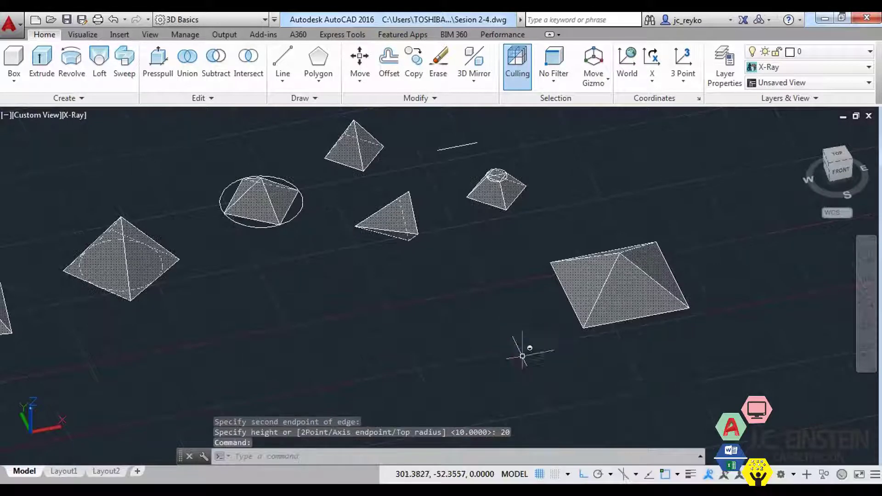
Draw a 20 by 20 square with RECTANG using the Dimensions option.
{"action": "type", "text": "rec"}
{"action": "key", "text": "Return"}
{"action": "left_click", "coordinate": [400, 336]}
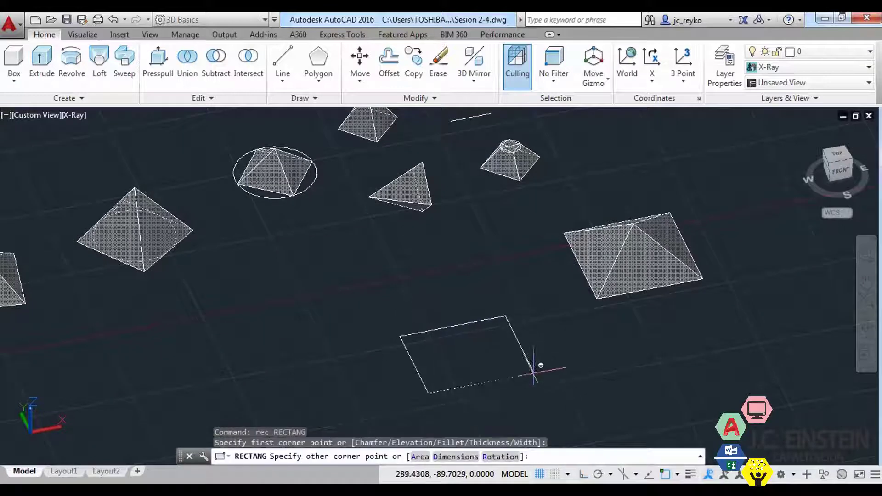
{"action": "key", "text": "Return"}
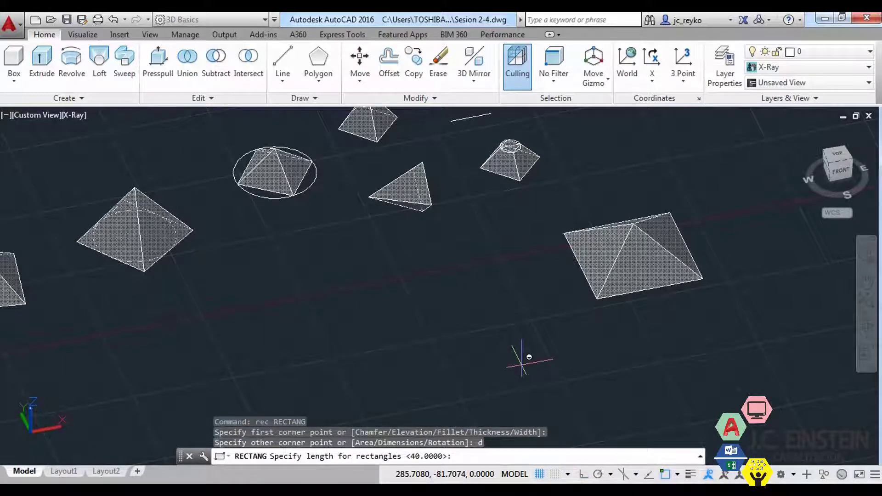
{"action": "key", "text": "Return"}
{"action": "type", "text": "20"}
{"action": "key", "text": "Return"}
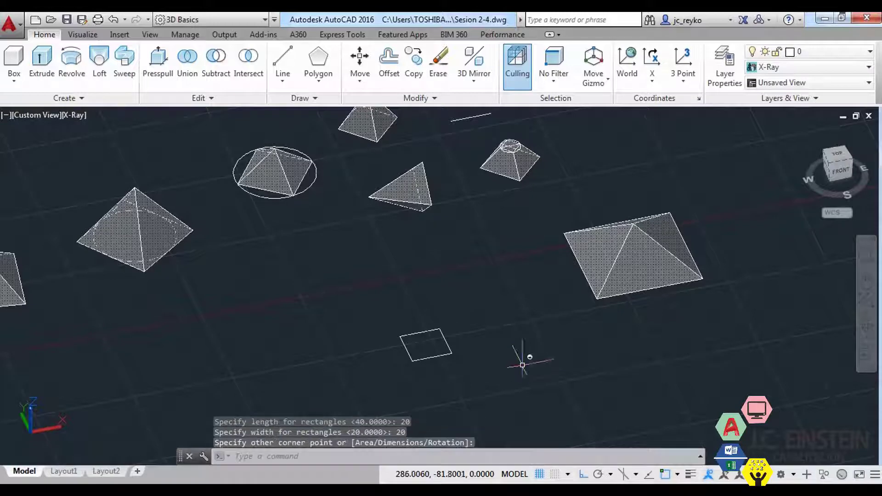
{"action": "scroll", "coordinate": [522, 361], "scroll_direction": "up", "scroll_amount": 3}
{"action": "scroll", "coordinate": [467, 357], "scroll_direction": "up", "scroll_amount": 2}
{"action": "middle_click_drag", "start_coordinate": [394, 345], "coordinate": [427, 375]}
{"action": "left_click", "coordinate": [427, 376]}
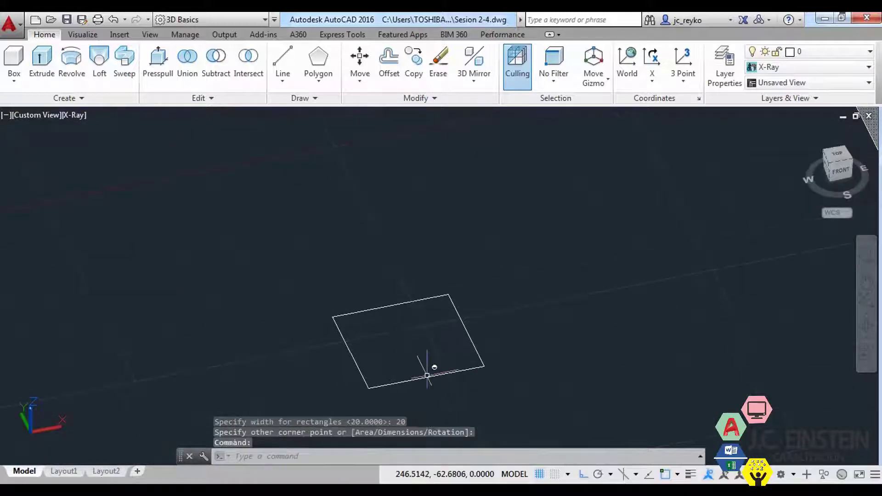
Build an Edge-based pyramid on two adjacent square corners with height 10.
{"action": "type", "text": "pyr"}
{"action": "key", "text": "Return"}
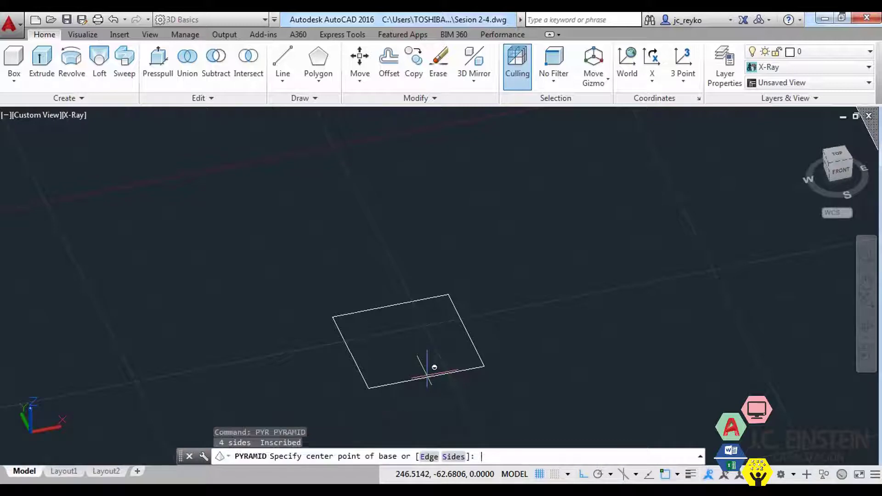
{"action": "left_click", "coordinate": [427, 457]}
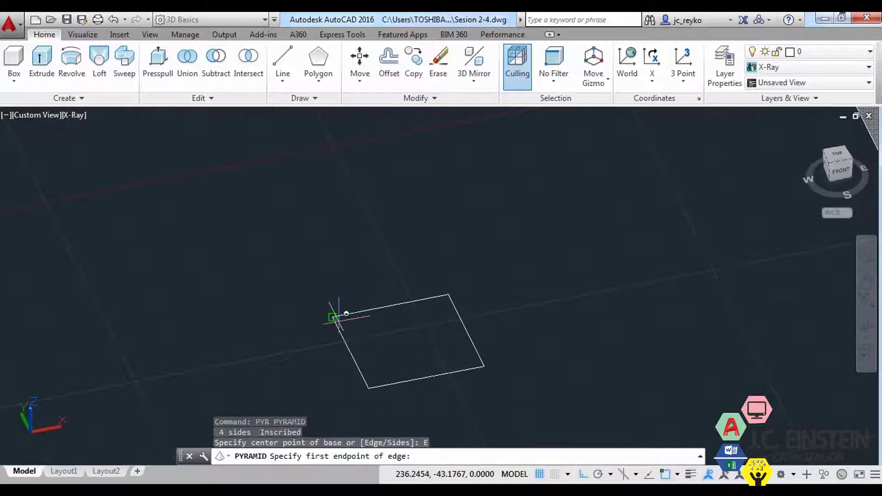
{"action": "left_click", "coordinate": [332, 317]}
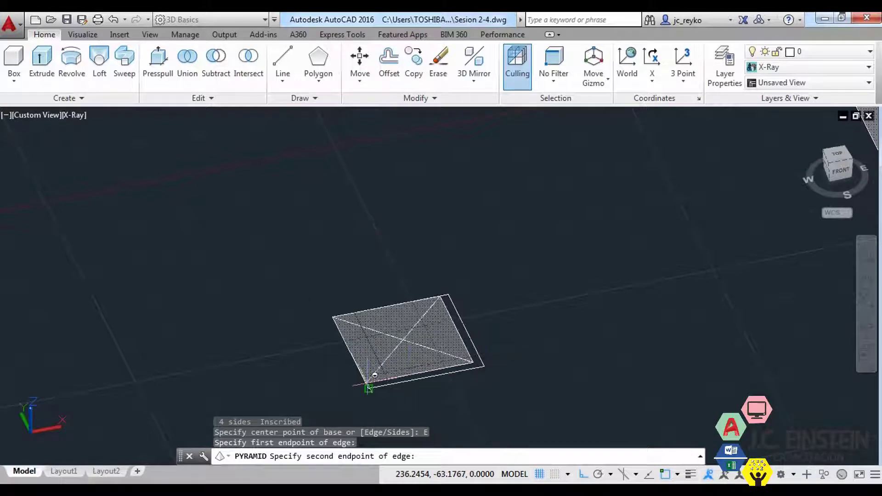
{"action": "left_click", "coordinate": [368, 388]}
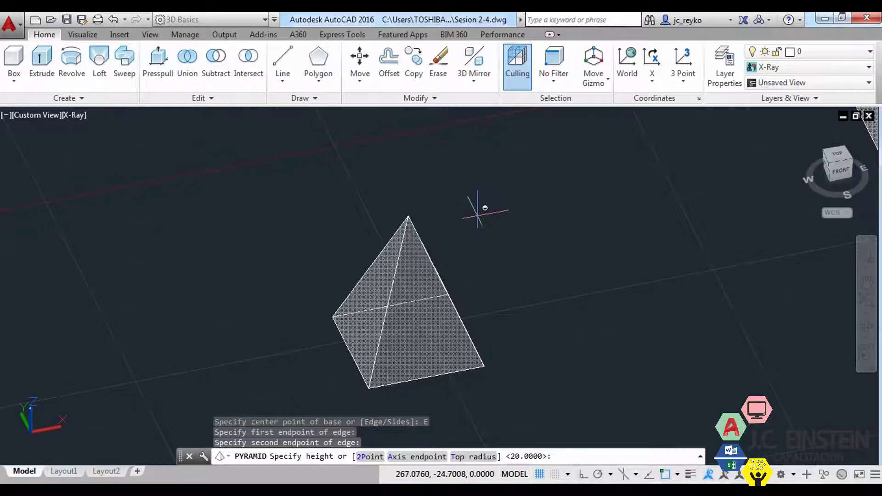
{"action": "type", "text": "10"}
{"action": "key", "text": "Return"}
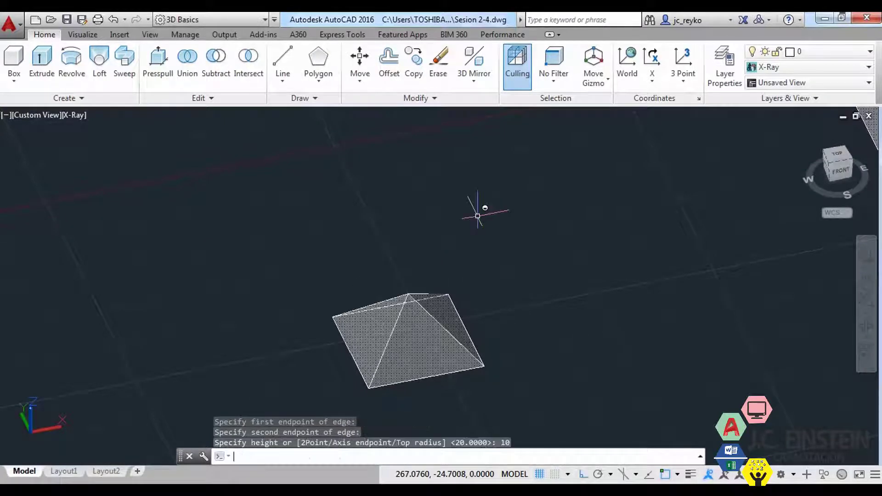
{"action": "mouse_move", "coordinate": [477, 207]}
{"action": "middle_mouse_down", "text": "shift"}
{"action": "mouse_move", "coordinate": [610, 345]}
{"action": "mouse_move", "coordinate": [479, 332]}
{"action": "middle_mouse_up", "text": "shift"}
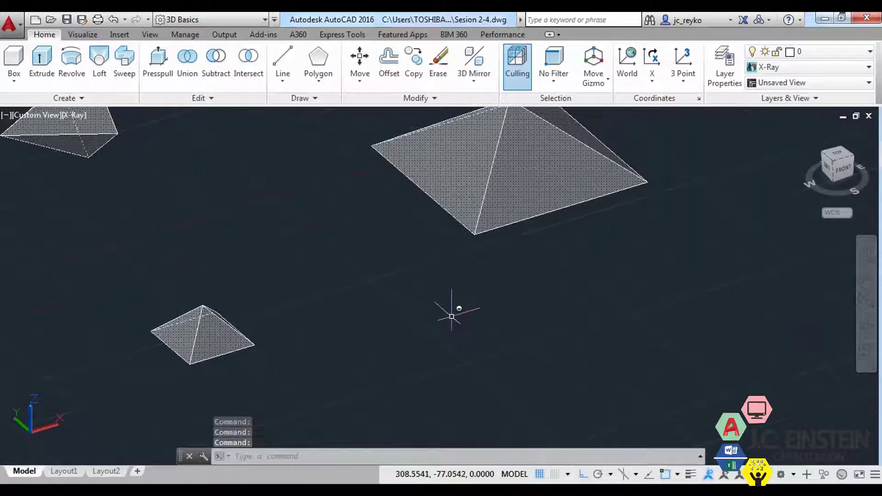
Build a pyramid with Sides set to 3, base radius 20 and height 15.
{"action": "type", "text": "pyr"}
{"action": "key", "text": "Return"}
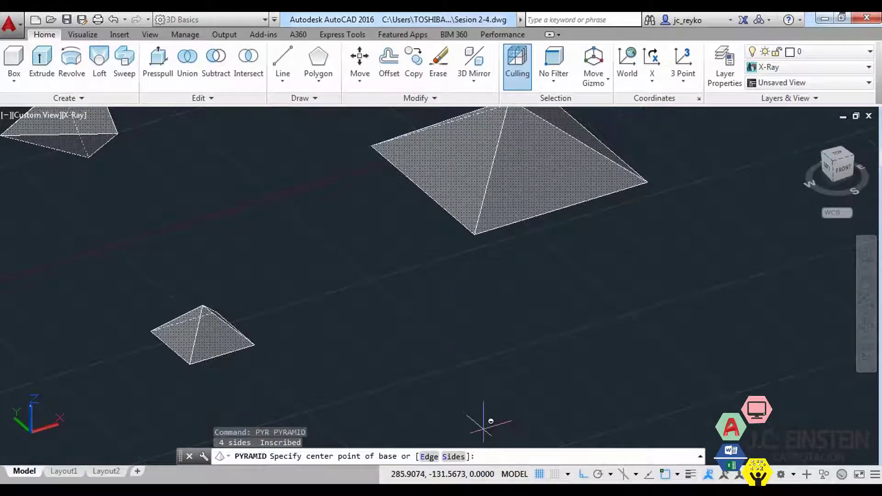
{"action": "left_click", "coordinate": [455, 457]}
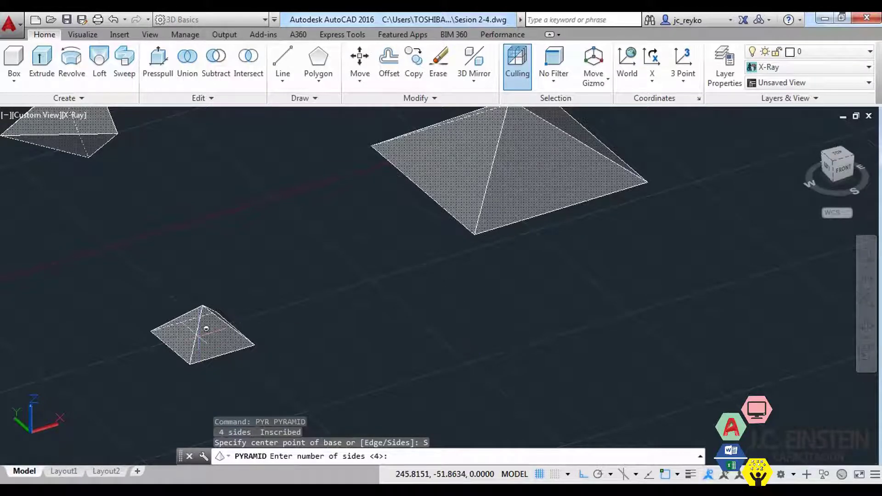
{"action": "middle_click_drag", "start_coordinate": [505, 317], "coordinate": [543, 329]}
{"action": "type", "text": "3"}
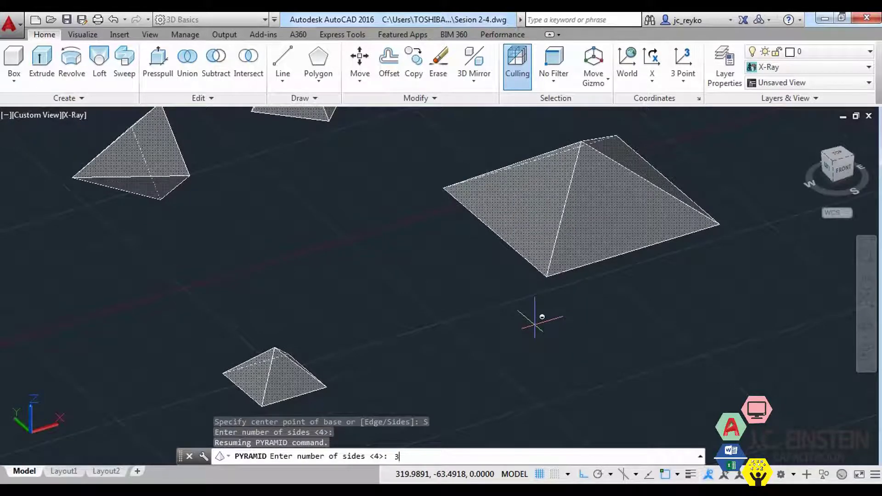
{"action": "key", "text": "Return"}
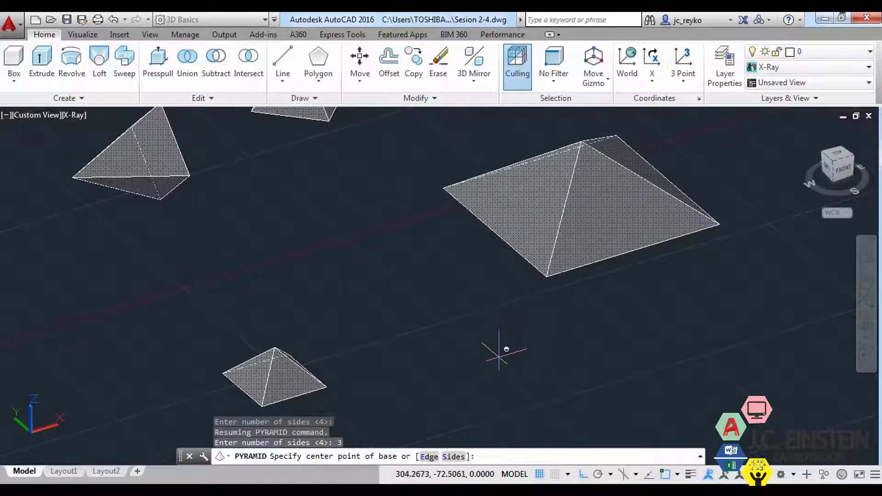
{"action": "middle_click_drag", "start_coordinate": [495, 344], "coordinate": [443, 315]}
{"action": "left_click", "coordinate": [460, 357]}
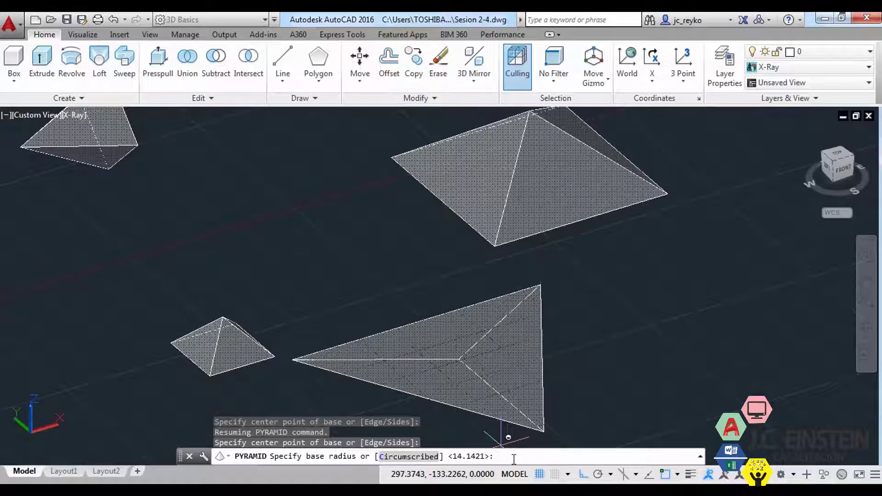
{"action": "type", "text": "20"}
{"action": "key", "text": "Return"}
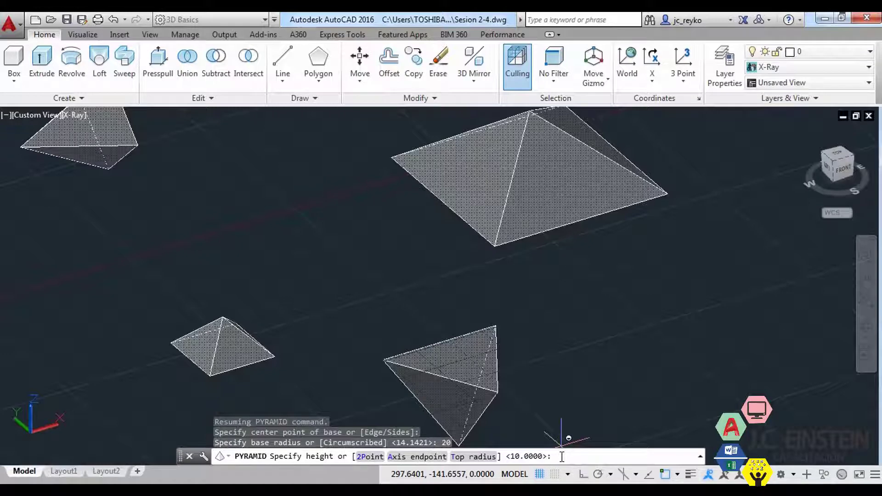
{"action": "key", "text": "Return"}
Orbit to an elevated view and pan until all pyramids sit centred on screen.
{"action": "scroll", "coordinate": [545, 364], "scroll_direction": "down", "scroll_amount": 3}
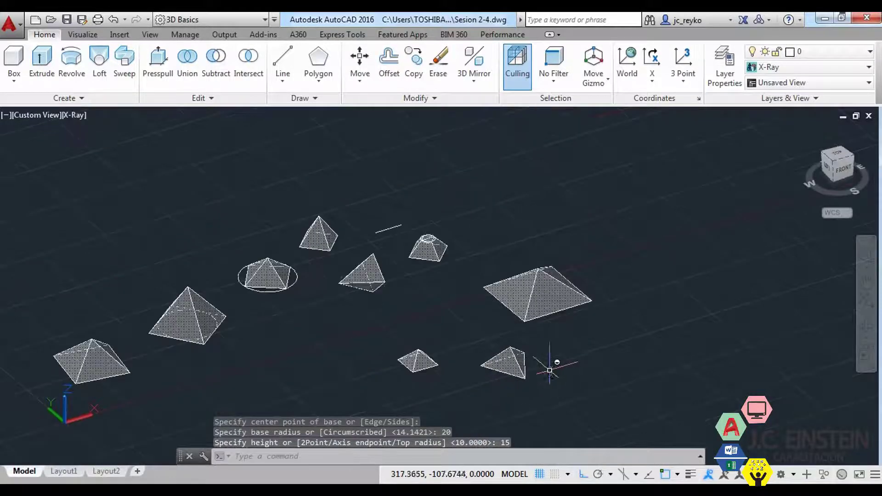
{"action": "middle_click_drag", "start_coordinate": [551, 364], "coordinate": [551, 285], "text": "shift"}
{"action": "mouse_move", "coordinate": [611, 266]}
{"action": "middle_mouse_down", "text": "shift"}
{"action": "mouse_move", "coordinate": [606, 299]}
{"action": "mouse_move", "coordinate": [579, 335]}
{"action": "mouse_move", "coordinate": [577, 366]}
{"action": "mouse_move", "coordinate": [629, 373]}
{"action": "middle_mouse_up", "text": "shift"}
{"action": "mouse_move", "coordinate": [573, 320]}
{"action": "middle_mouse_down"}
{"action": "mouse_move", "coordinate": [660, 305]}
{"action": "mouse_move", "coordinate": [652, 258]}
{"action": "middle_mouse_up"}
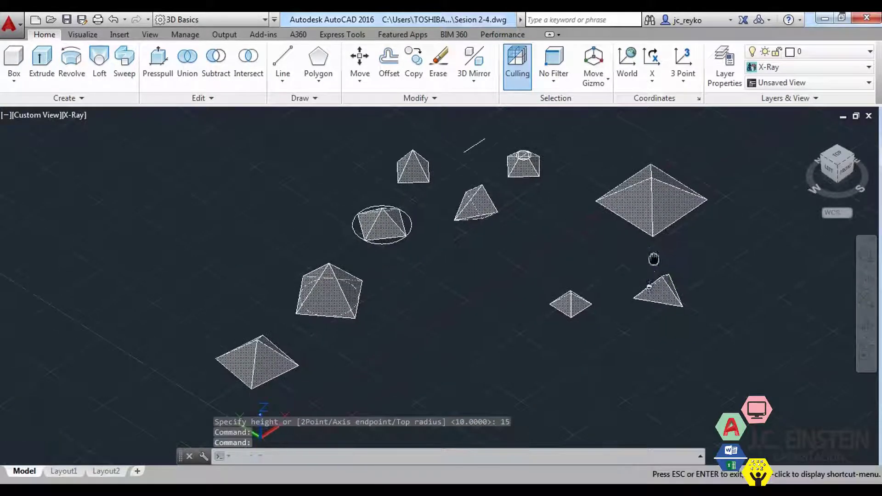
{"action": "mouse_move", "coordinate": [526, 295]}
{"action": "middle_mouse_down"}
{"action": "mouse_move", "coordinate": [566, 292]}
{"action": "mouse_move", "coordinate": [558, 266]}
{"action": "middle_mouse_up"}
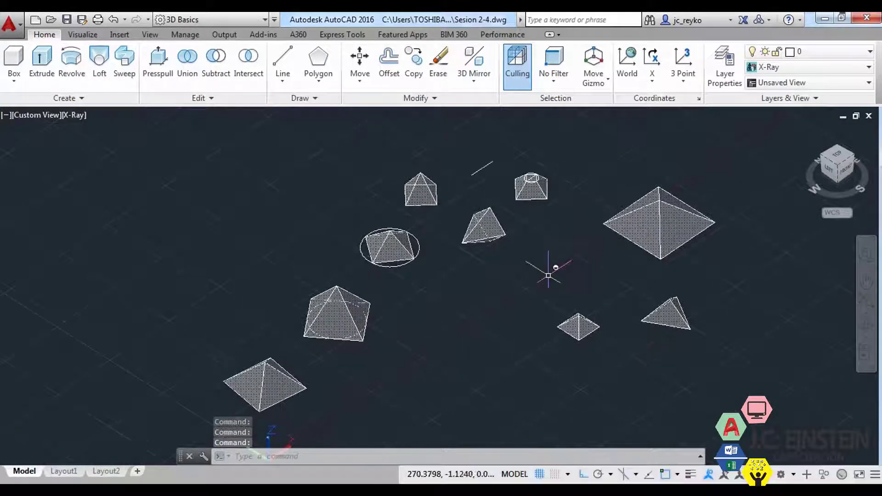
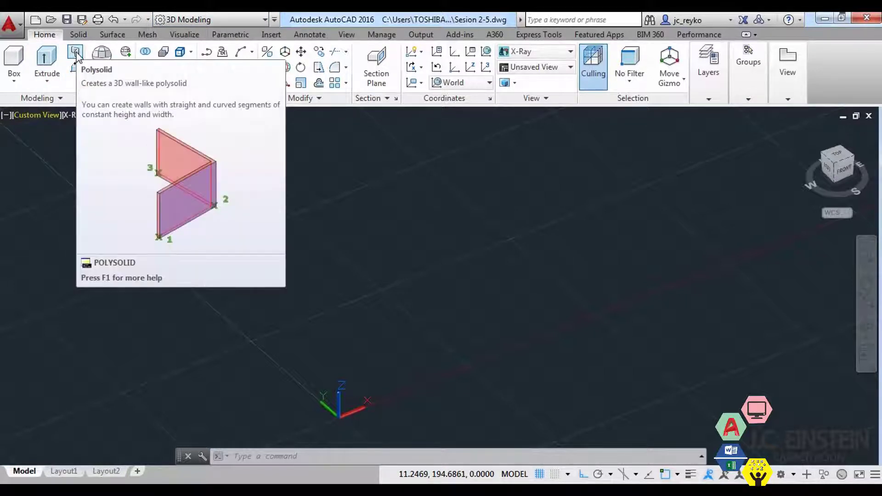
Draw a zigzag polysolid wall, 80 high and 5 thick, through three picked points.
{"action": "left_click_drag", "start_coordinate": [489, 311], "coordinate": [391, 279]}
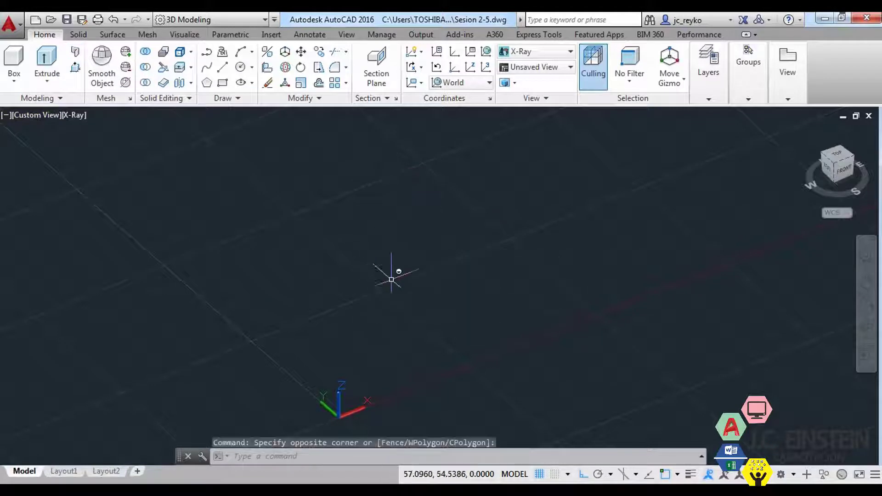
{"action": "middle_click_drag", "start_coordinate": [416, 336], "coordinate": [473, 290]}
{"action": "type", "text": "polys"}
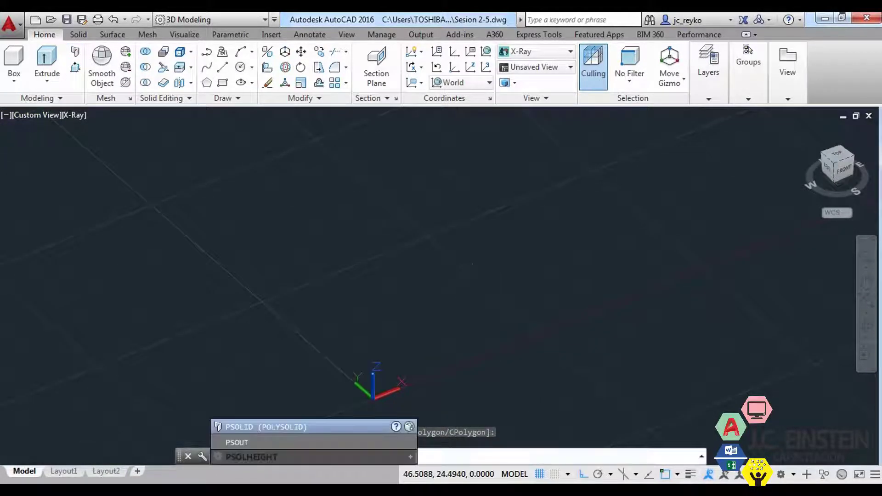
{"action": "type", "text": "olid"}
{"action": "key", "text": "Return"}
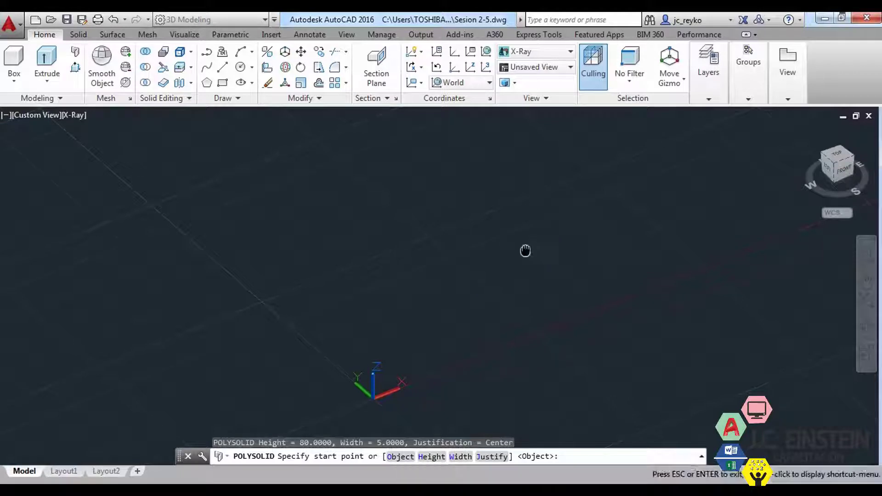
{"action": "middle_click_drag", "start_coordinate": [460, 257], "coordinate": [509, 264]}
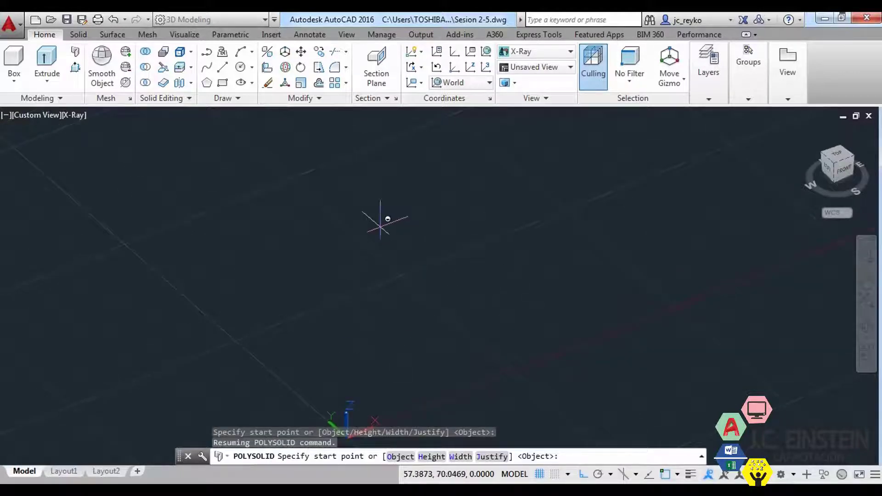
{"action": "left_click", "coordinate": [407, 171]}
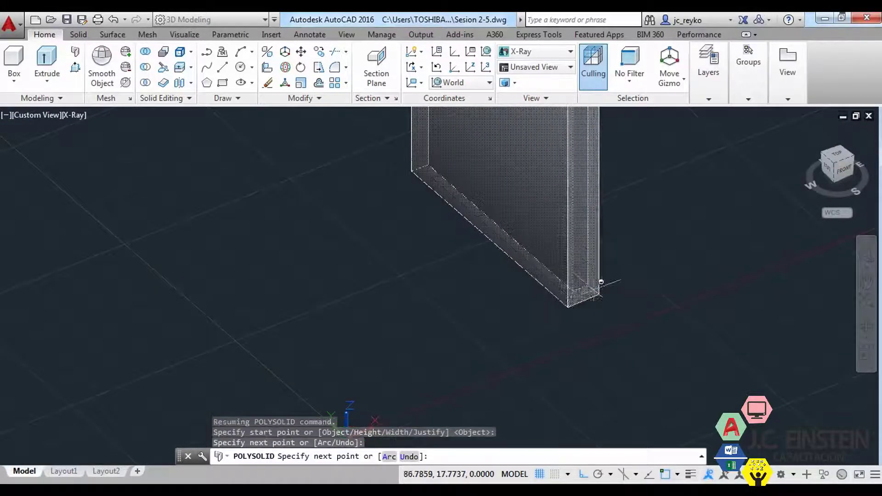
{"action": "left_click", "coordinate": [478, 330]}
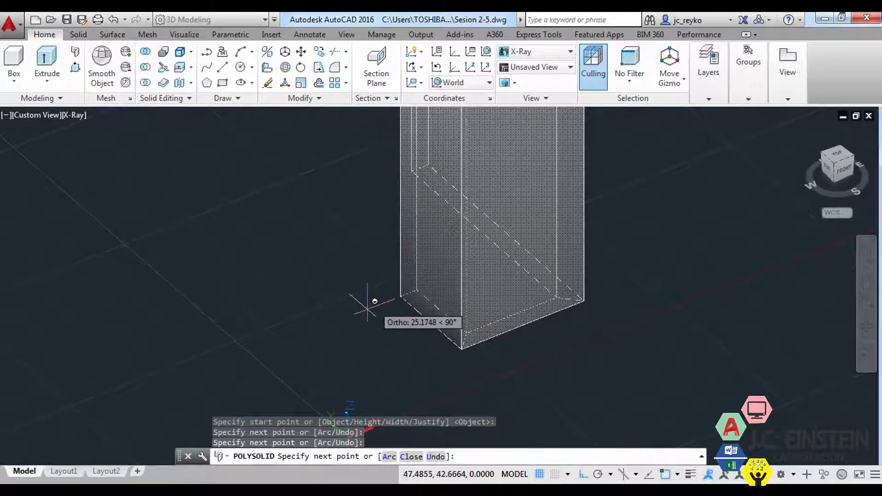
{"action": "left_click", "coordinate": [593, 392]}
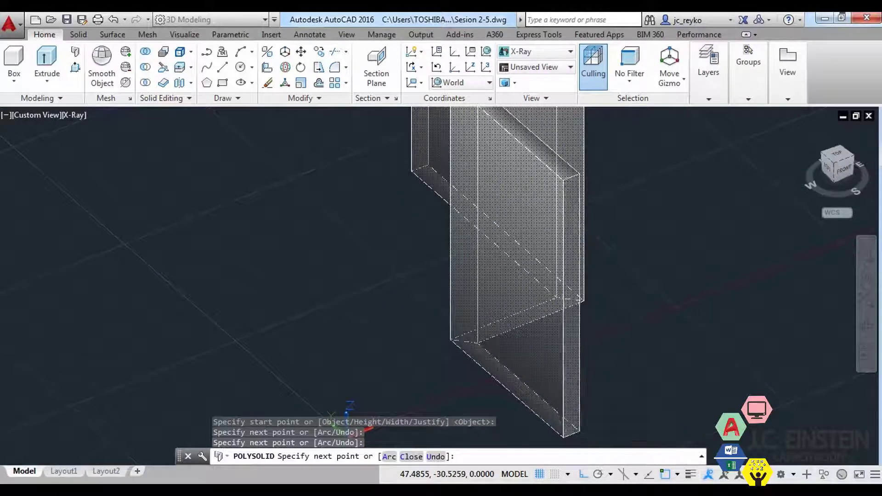
Pan, zoom and orbit around the zigzag wall to inspect it from several sides.
{"action": "middle_click_drag", "start_coordinate": [777, 361], "coordinate": [614, 377]}
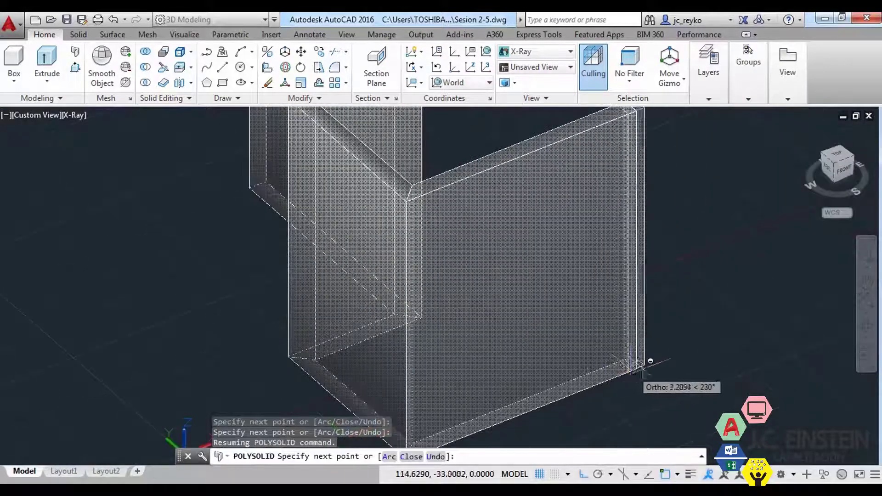
{"action": "scroll", "coordinate": [718, 348], "scroll_direction": "down", "scroll_amount": 2}
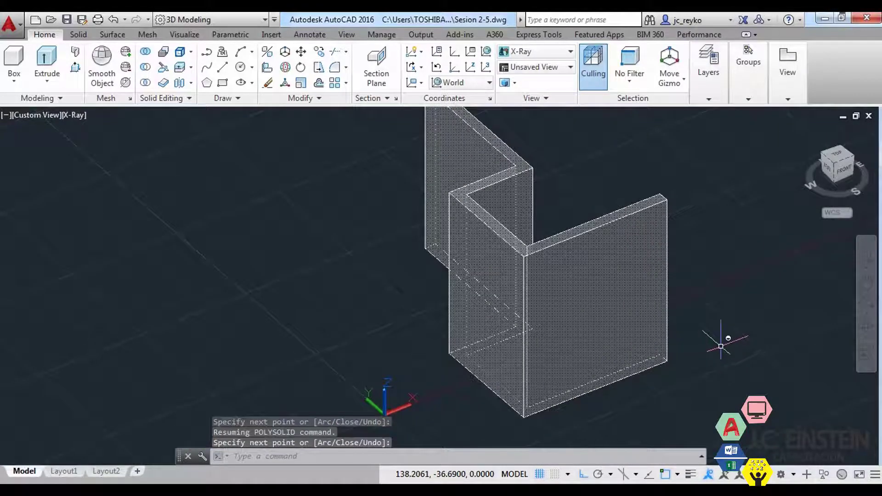
{"action": "mouse_move", "coordinate": [720, 345]}
{"action": "middle_mouse_down", "text": "shift"}
{"action": "mouse_move", "coordinate": [723, 298]}
{"action": "mouse_move", "coordinate": [653, 317]}
{"action": "mouse_move", "coordinate": [675, 372]}
{"action": "mouse_move", "coordinate": [728, 380]}
{"action": "mouse_move", "coordinate": [752, 357]}
{"action": "mouse_move", "coordinate": [722, 330]}
{"action": "mouse_move", "coordinate": [718, 360]}
{"action": "mouse_move", "coordinate": [746, 374]}
{"action": "middle_mouse_up", "text": "shift"}
{"action": "key", "text": "Escape"}
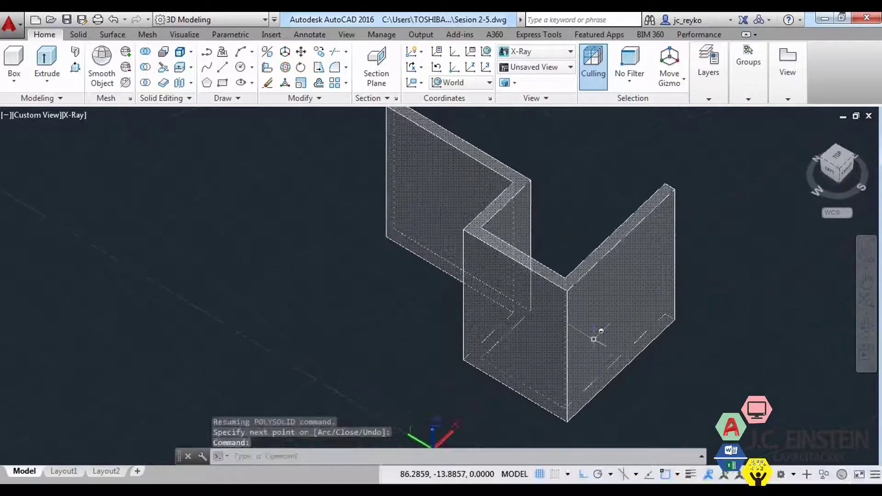
{"action": "scroll", "coordinate": [602, 331], "scroll_direction": "down", "scroll_amount": 2}
{"action": "mouse_move", "coordinate": [602, 330]}
{"action": "middle_mouse_down", "text": "shift"}
{"action": "mouse_move", "coordinate": [610, 320]}
{"action": "mouse_move", "coordinate": [404, 236]}
{"action": "middle_mouse_up", "text": "shift"}
{"action": "scroll", "coordinate": [382, 234], "scroll_direction": "up", "scroll_amount": 2}
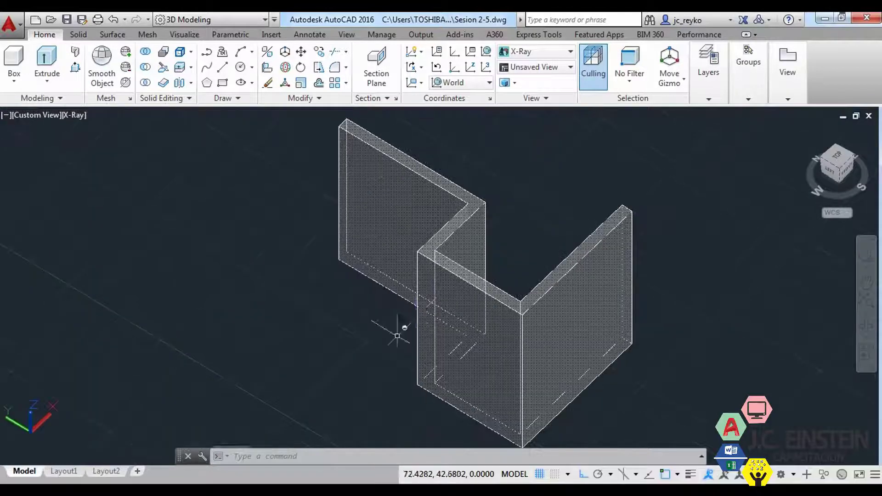
{"action": "mouse_move", "coordinate": [632, 313]}
{"action": "middle_mouse_down", "text": "shift"}
{"action": "mouse_move", "coordinate": [532, 342]}
{"action": "mouse_move", "coordinate": [443, 387]}
{"action": "mouse_move", "coordinate": [356, 356]}
{"action": "middle_mouse_up", "text": "shift"}
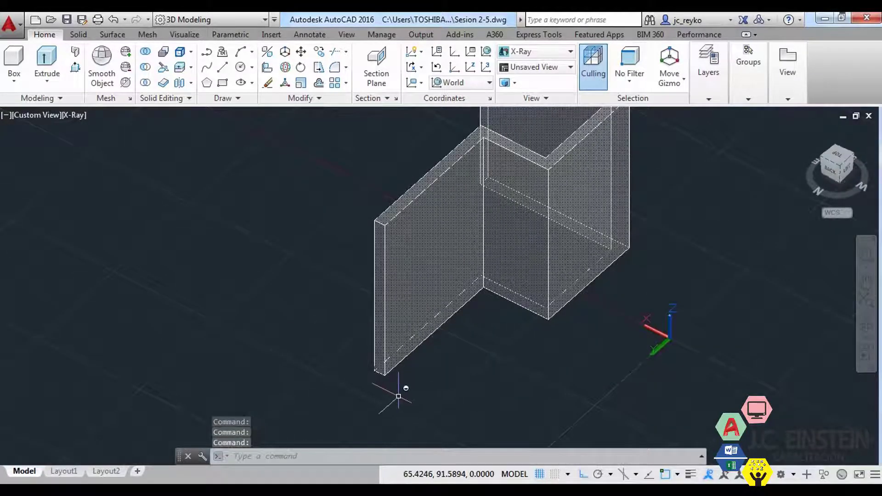
Add an aligned dimension across the wall thickness, confirming it measures 5.
{"action": "scroll", "coordinate": [398, 396], "scroll_direction": "up", "scroll_amount": 3}
{"action": "type", "text": "da"}
{"action": "left_click", "coordinate": [373, 355]}
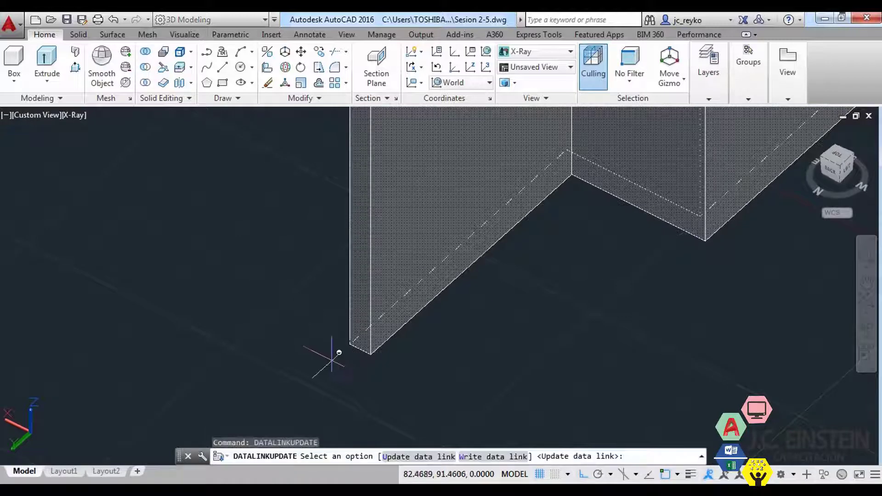
{"action": "key", "text": "Escape"}
{"action": "type", "text": "dal"}
{"action": "key", "text": "Return"}
{"action": "left_click", "coordinate": [354, 343]}
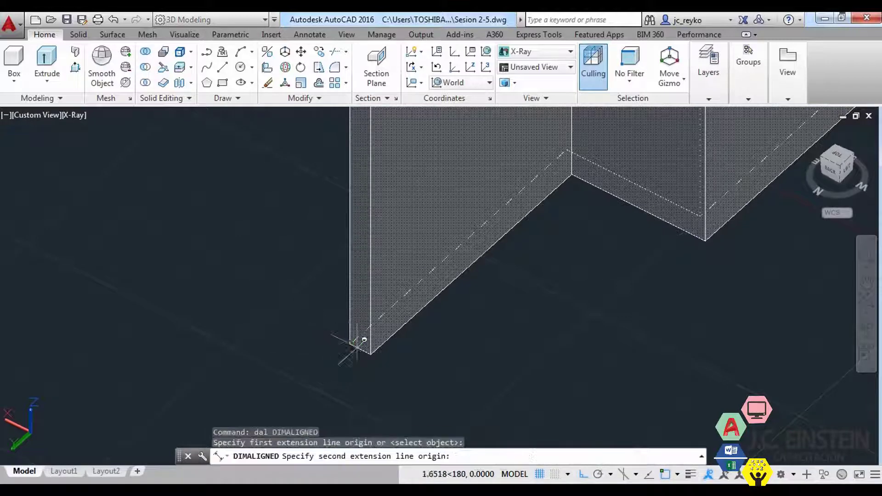
{"action": "left_click", "coordinate": [370, 352]}
{"action": "scroll", "coordinate": [370, 352], "scroll_direction": "up", "scroll_amount": 3}
{"action": "left_click", "coordinate": [362, 368]}
{"action": "scroll", "coordinate": [474, 337], "scroll_direction": "down", "scroll_amount": 3}
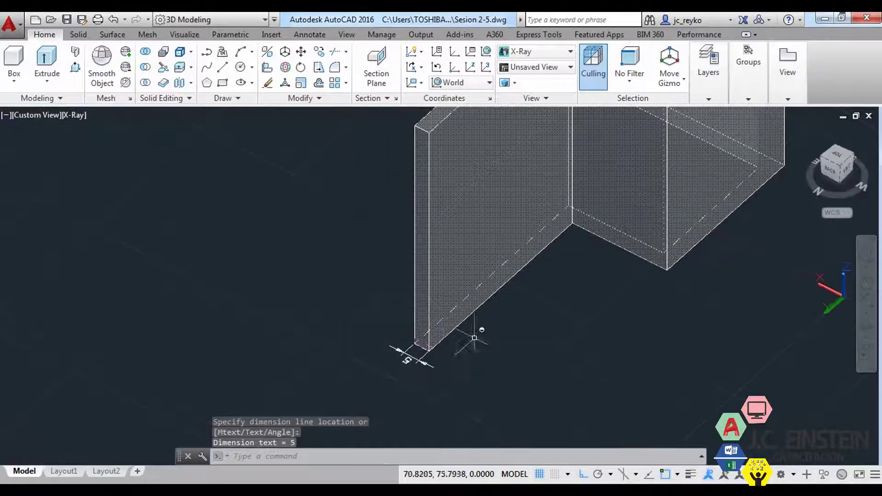
{"action": "middle_click_drag", "start_coordinate": [474, 338], "coordinate": [465, 350]}
Draw a 3D polyline up the wall's vertical edge from bottom to top corner.
{"action": "type", "text": "3d"}
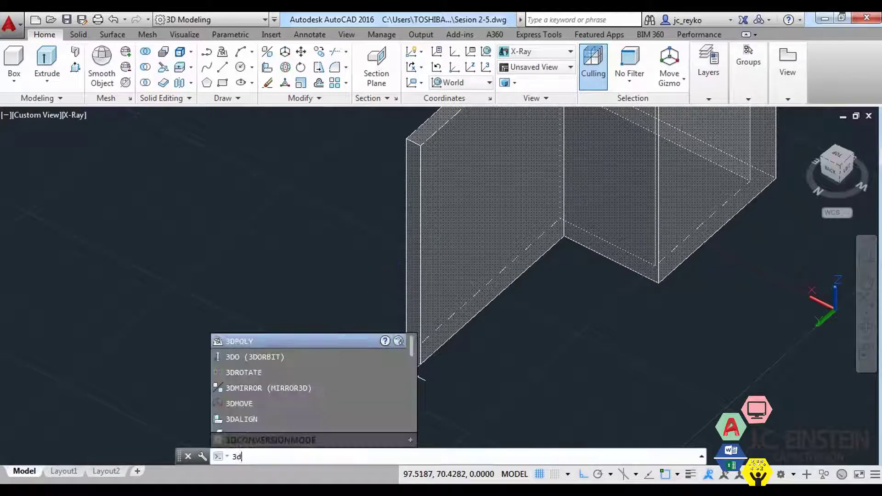
{"action": "type", "text": "poly"}
{"action": "key", "text": "Return"}
{"action": "left_click", "coordinate": [406, 357]}
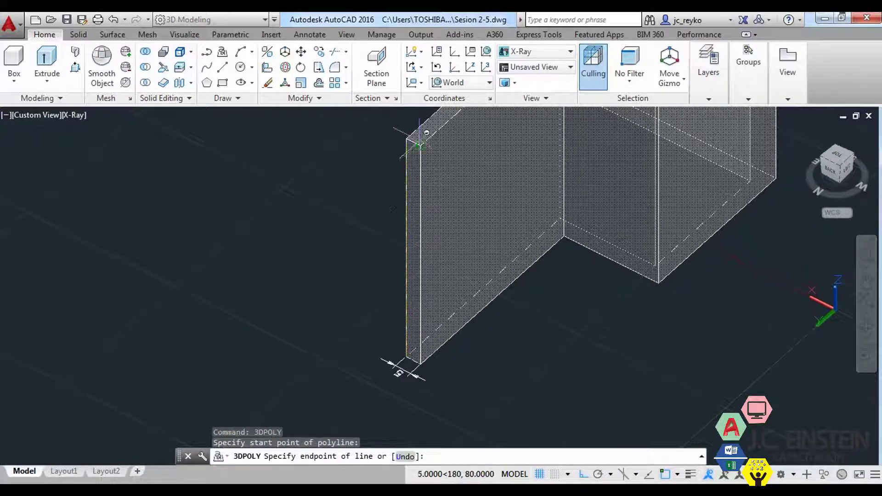
{"action": "left_click", "coordinate": [406, 138]}
{"action": "key", "text": "Return"}
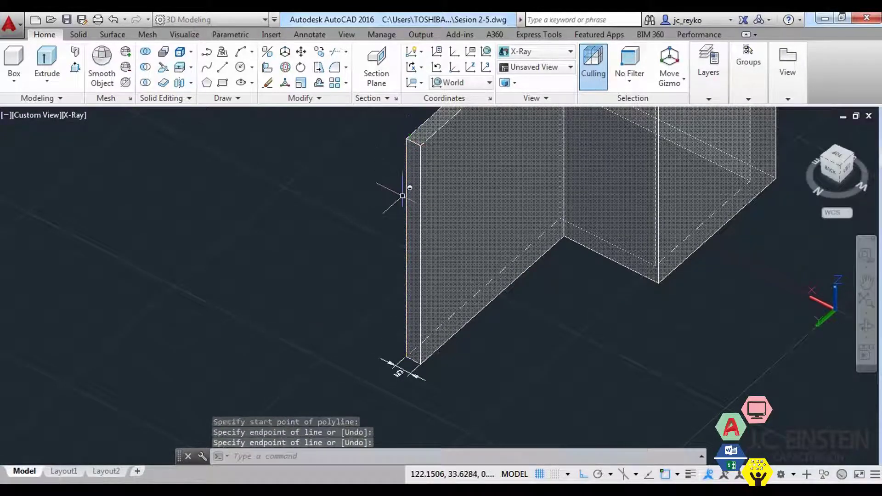
Select the vertical helper line and check in Properties that its length is 80.
{"action": "left_click", "coordinate": [404, 196]}
{"action": "key", "text": "Escape"}
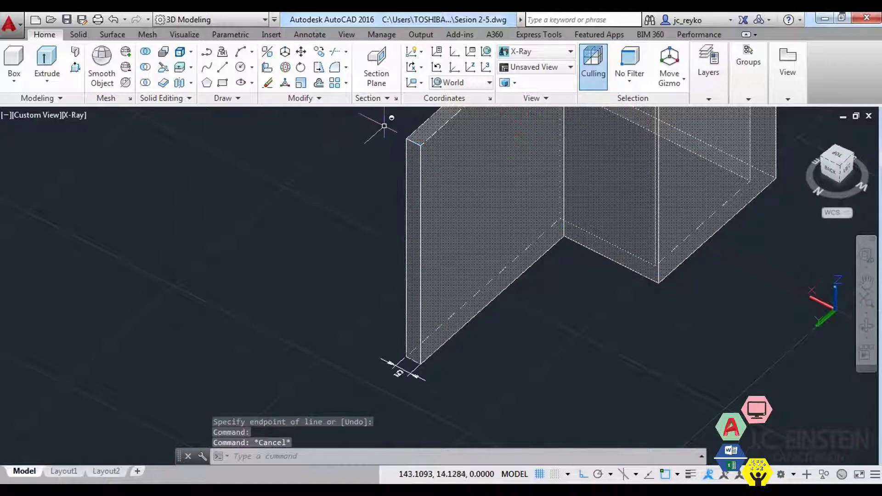
{"action": "left_click", "coordinate": [373, 127]}
{"action": "key", "text": "Escape"}
{"action": "left_click", "coordinate": [380, 121]}
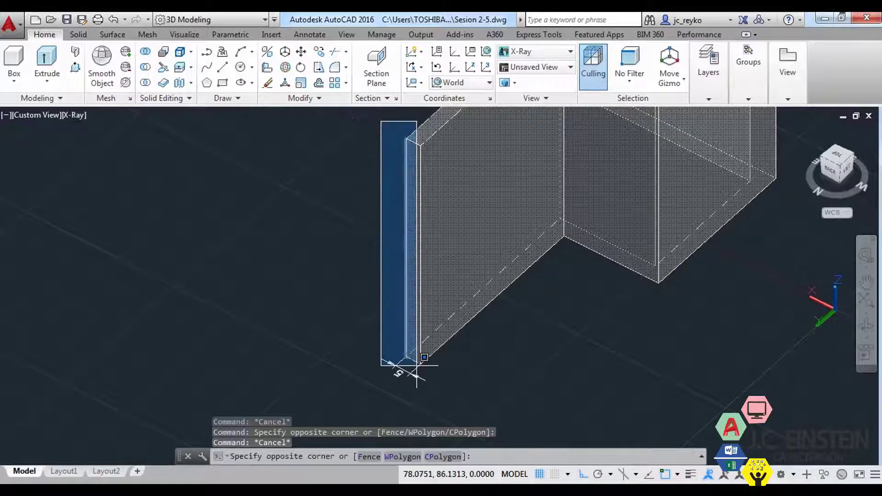
{"action": "left_click", "coordinate": [417, 367]}
{"action": "key", "text": "ctrl+1"}
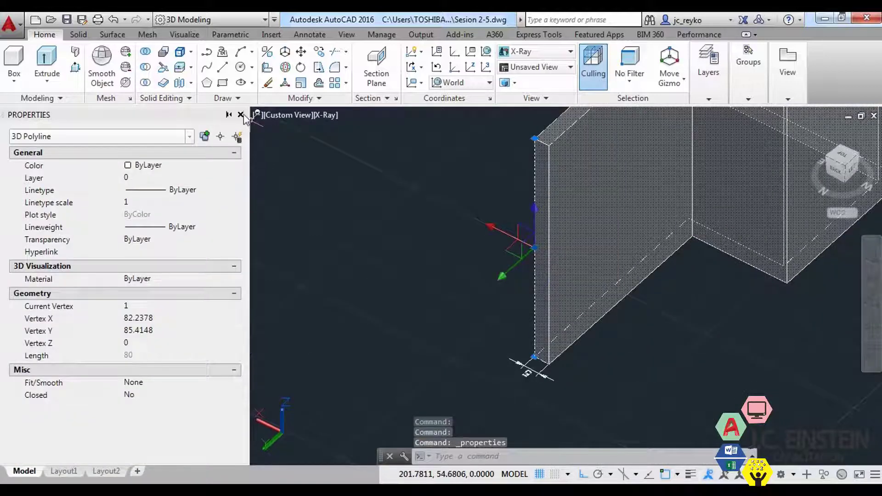
{"action": "left_click", "coordinate": [240, 114]}
{"action": "scroll", "coordinate": [535, 351], "scroll_direction": "down", "scroll_amount": 2}
{"action": "scroll", "coordinate": [569, 347], "scroll_direction": "down", "scroll_amount": 2}
{"action": "key", "text": "Escape"}
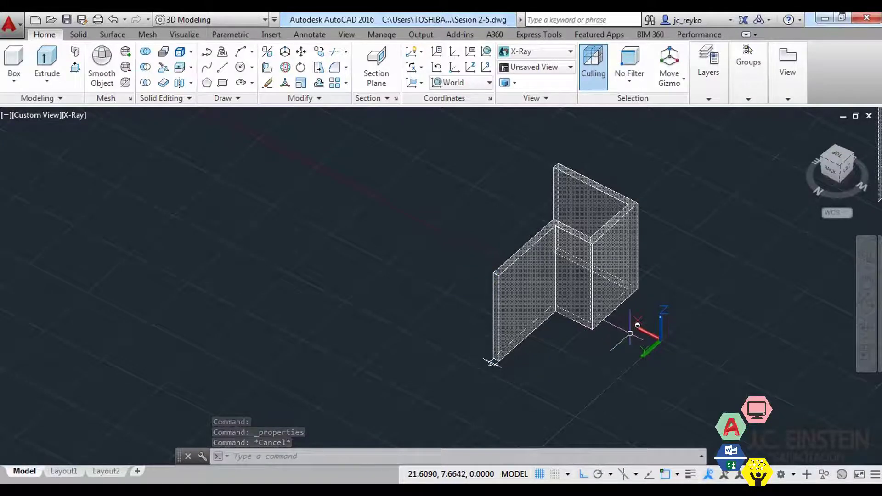
Window-select the measuring line and dimension, delete them, and orbit back to an overview.
{"action": "scroll", "coordinate": [531, 380], "scroll_direction": "up", "scroll_amount": 3}
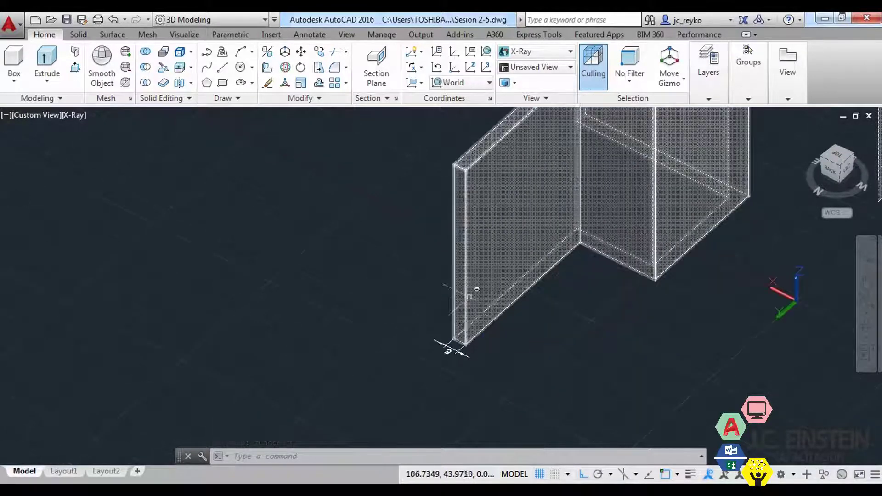
{"action": "scroll", "coordinate": [500, 301], "scroll_direction": "down", "scroll_amount": 4}
{"action": "scroll", "coordinate": [533, 345], "scroll_direction": "up", "scroll_amount": 1}
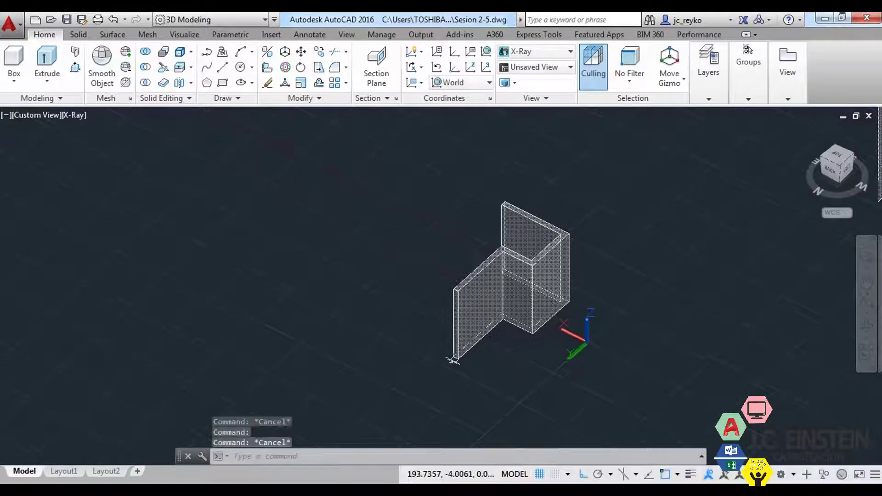
{"action": "left_click", "coordinate": [412, 250]}
{"action": "left_click", "coordinate": [515, 427]}
{"action": "key", "text": "Delete"}
{"action": "mouse_move", "coordinate": [593, 356]}
{"action": "middle_mouse_down", "text": "shift"}
{"action": "mouse_move", "coordinate": [492, 373]}
{"action": "mouse_move", "coordinate": [541, 285]}
{"action": "middle_mouse_up", "text": "shift"}
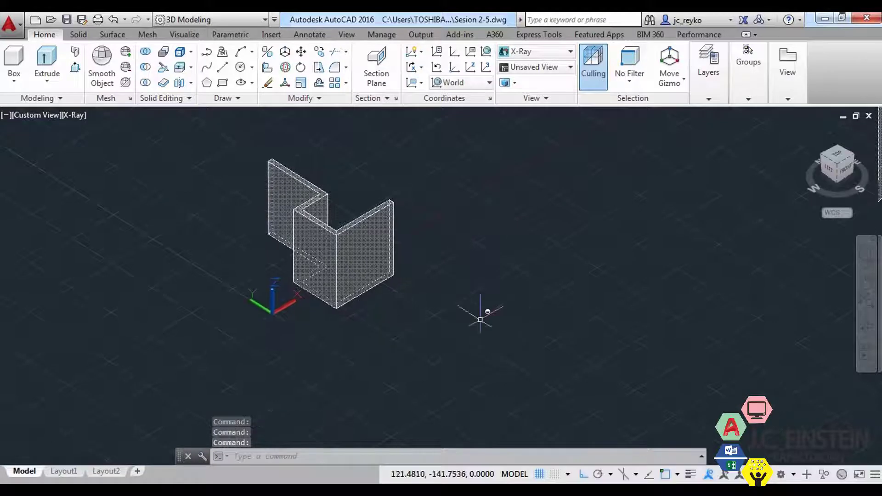
Start PSOLID and set wall height 20, width 2 and Center justification.
{"action": "type", "text": "psolid"}
{"action": "key", "text": "Return"}
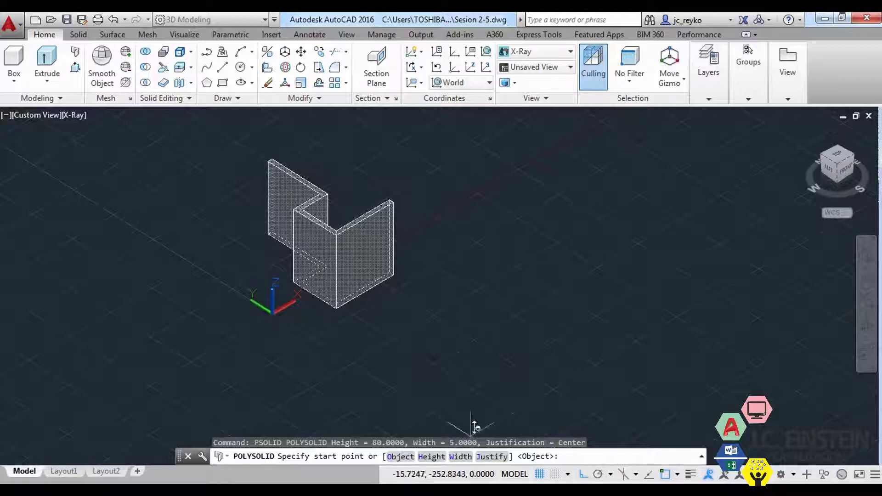
{"action": "scroll", "coordinate": [426, 372], "scroll_direction": "up", "scroll_amount": 3}
{"action": "mouse_move", "coordinate": [426, 373]}
{"action": "middle_mouse_down"}
{"action": "mouse_move", "coordinate": [453, 345]}
{"action": "mouse_move", "coordinate": [466, 346]}
{"action": "middle_mouse_up"}
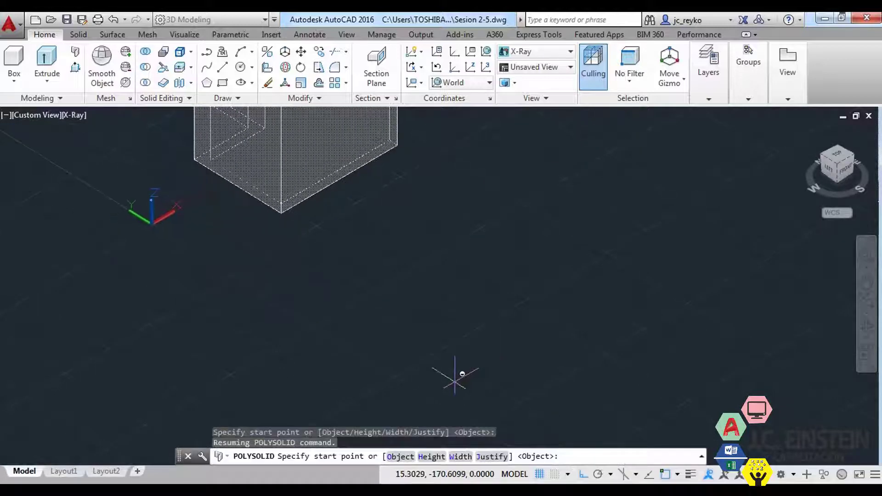
{"action": "left_click", "coordinate": [431, 456]}
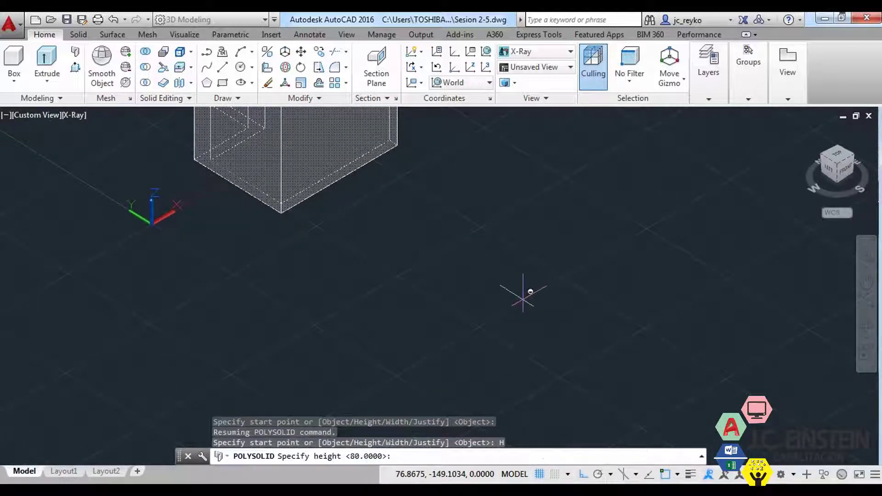
{"action": "type", "text": "20"}
{"action": "key", "text": "Return"}
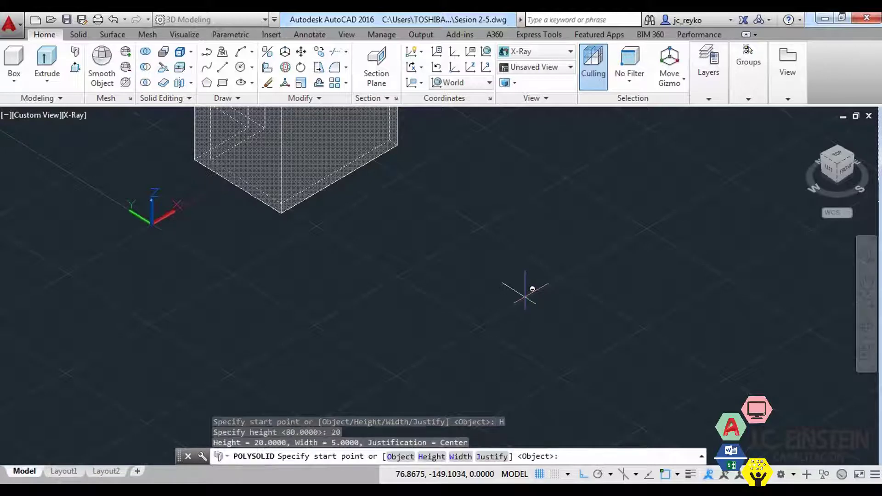
{"action": "left_click", "coordinate": [461, 456]}
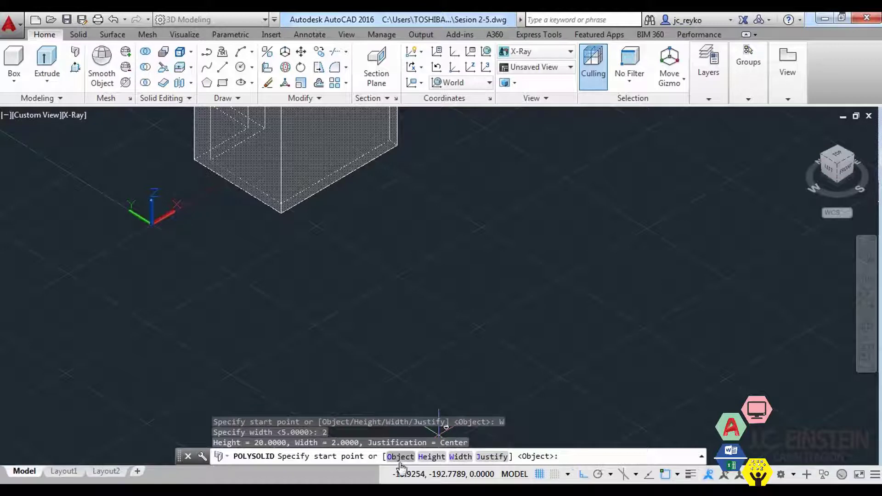
{"action": "left_click", "coordinate": [489, 458]}
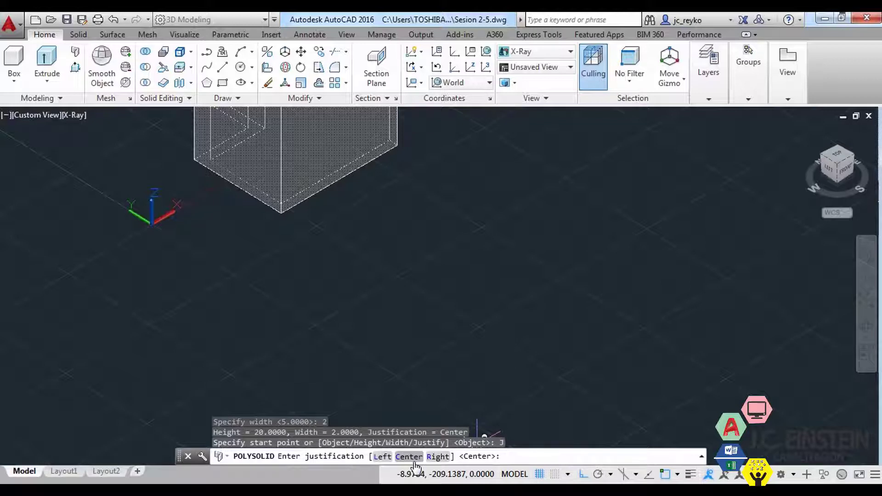
{"action": "left_click", "coordinate": [412, 461]}
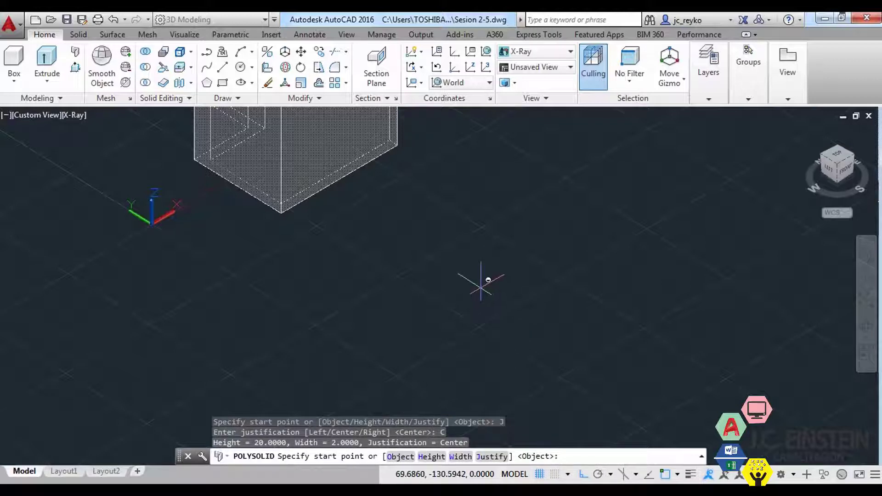
Pick four points in open space to draw the U-shaped wall.
{"action": "middle_click_drag", "start_coordinate": [487, 283], "coordinate": [448, 302]}
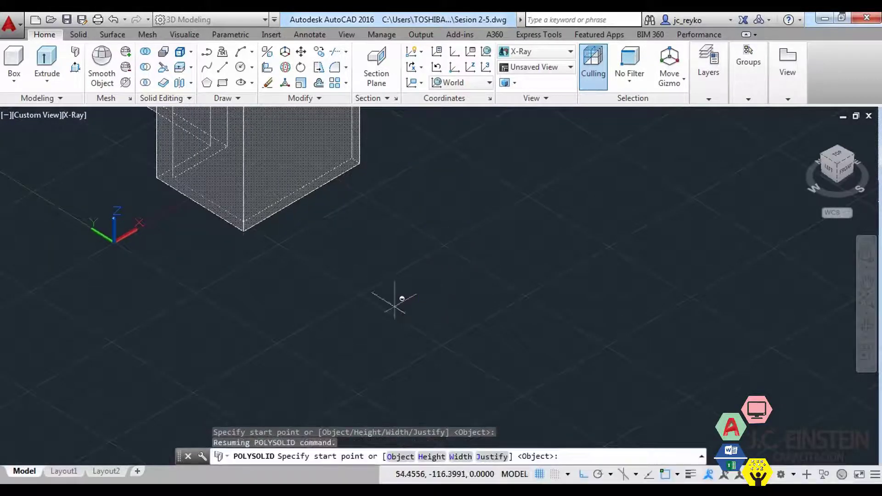
{"action": "left_click", "coordinate": [421, 290]}
{"action": "left_click", "coordinate": [508, 203]}
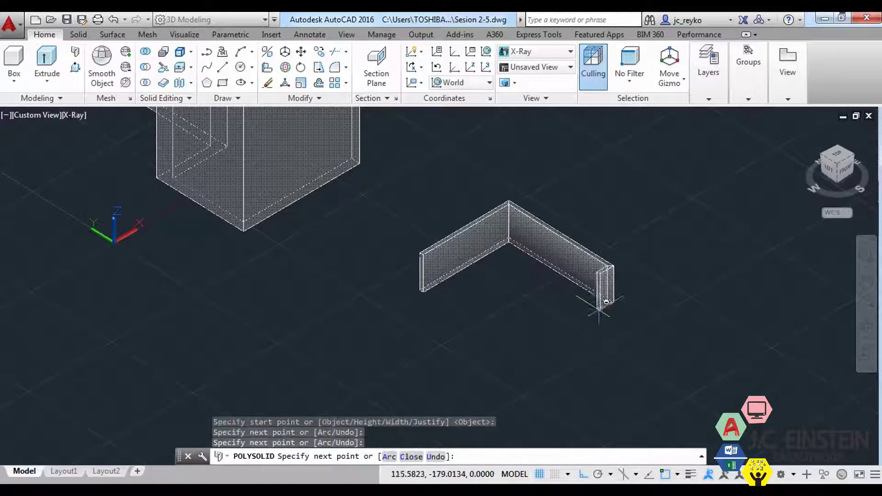
{"action": "left_click", "coordinate": [554, 339]}
{"action": "left_click", "coordinate": [511, 315]}
{"action": "key", "text": "Return"}
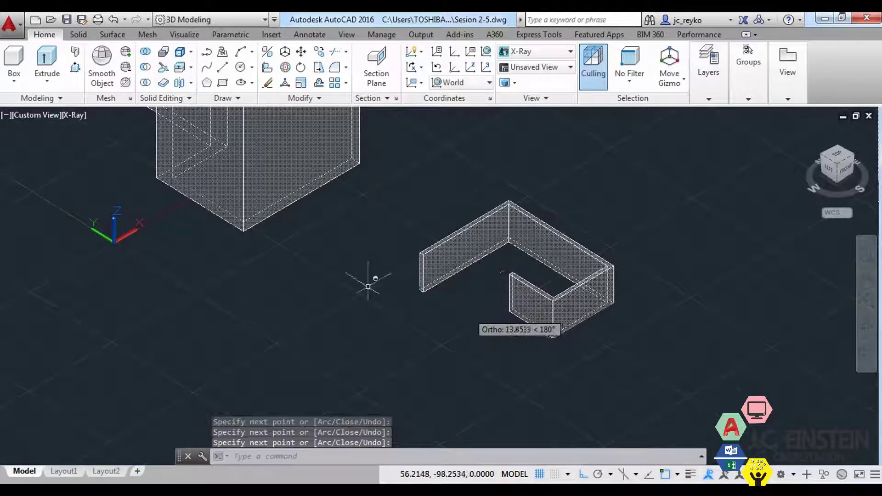
{"action": "scroll", "coordinate": [454, 264], "scroll_direction": "up", "scroll_amount": 3}
{"action": "type", "text": "da"}
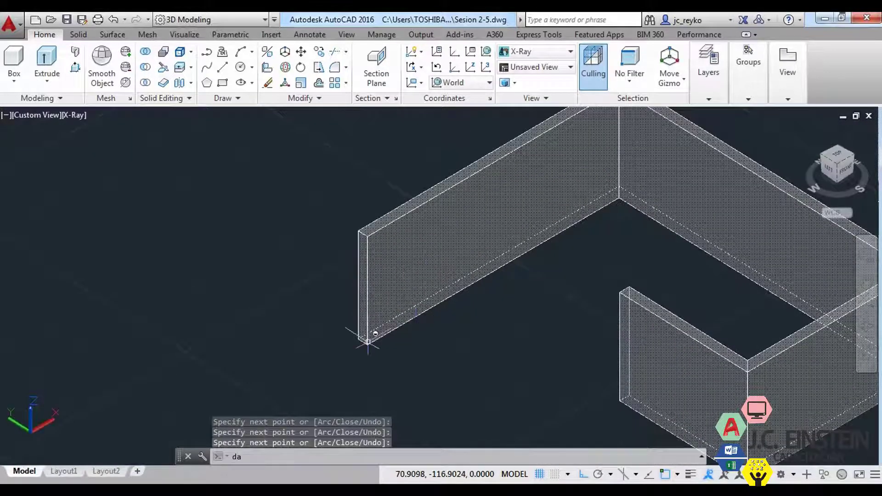
{"action": "type", "text": "l"}
{"action": "key", "text": "Return"}
{"action": "scroll", "coordinate": [363, 342], "scroll_direction": "up", "scroll_amount": 2}
{"action": "left_click", "coordinate": [361, 334]}
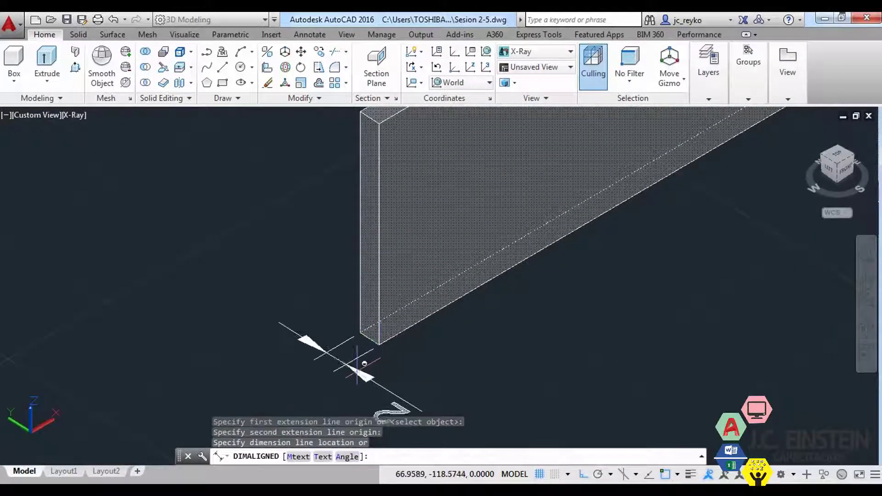
{"action": "left_click", "coordinate": [404, 381]}
{"action": "scroll", "coordinate": [428, 323], "scroll_direction": "up", "scroll_amount": 1}
{"action": "scroll", "coordinate": [428, 324], "scroll_direction": "down", "scroll_amount": 1}
{"action": "scroll", "coordinate": [428, 324], "scroll_direction": "down", "scroll_amount": 1}
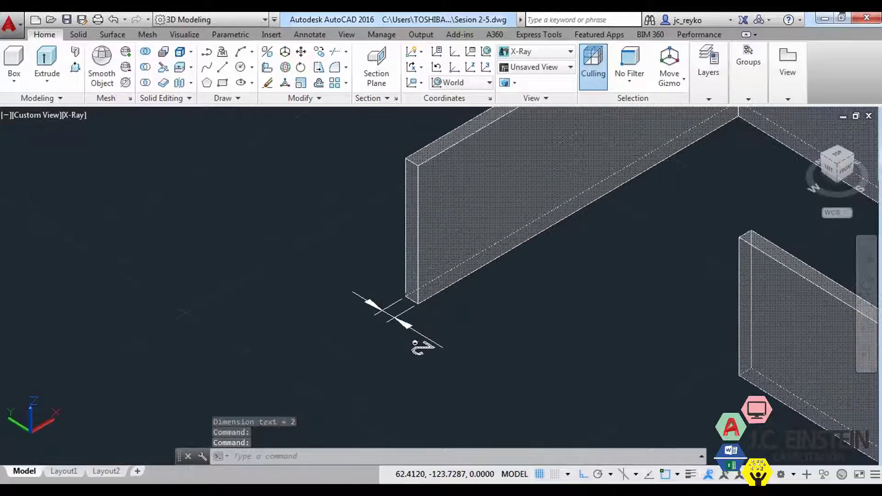
{"action": "middle_click_drag", "start_coordinate": [423, 264], "coordinate": [410, 296]}
{"action": "type", "text": "3Dpo"}
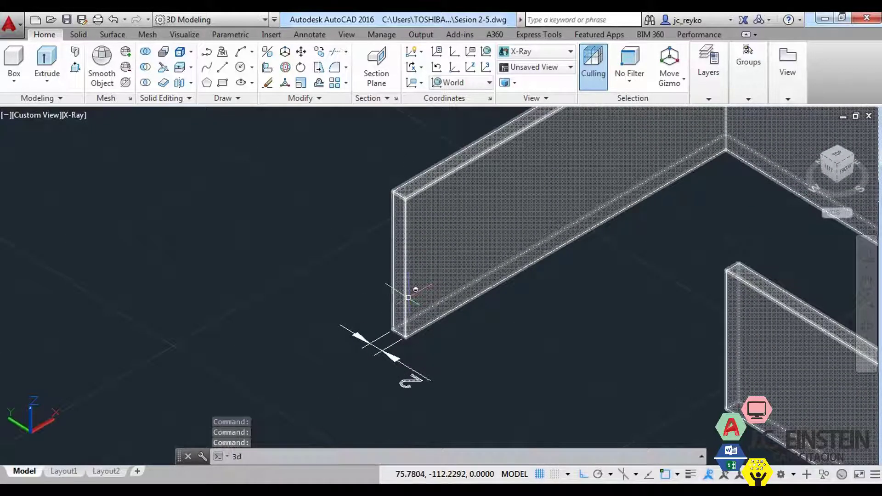
{"action": "key", "text": "Return"}
{"action": "left_click", "coordinate": [393, 329]}
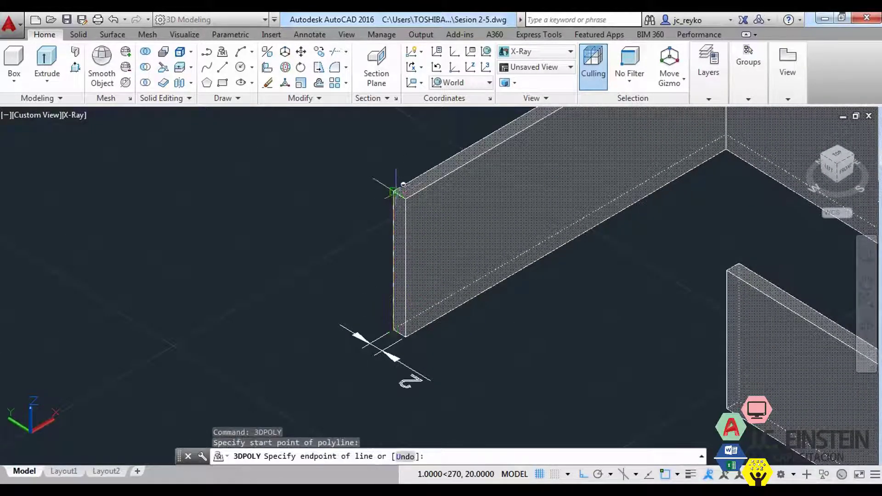
{"action": "left_click", "coordinate": [394, 188]}
{"action": "key", "text": "Escape"}
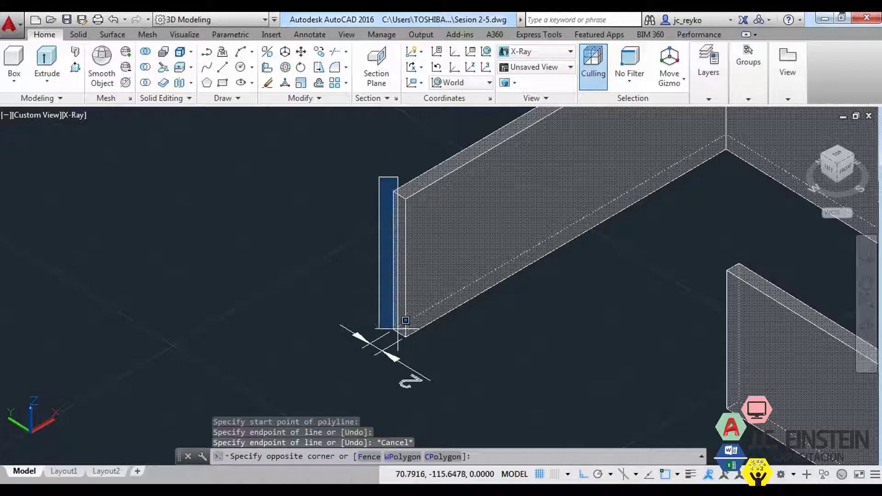
{"action": "left_click", "coordinate": [406, 330]}
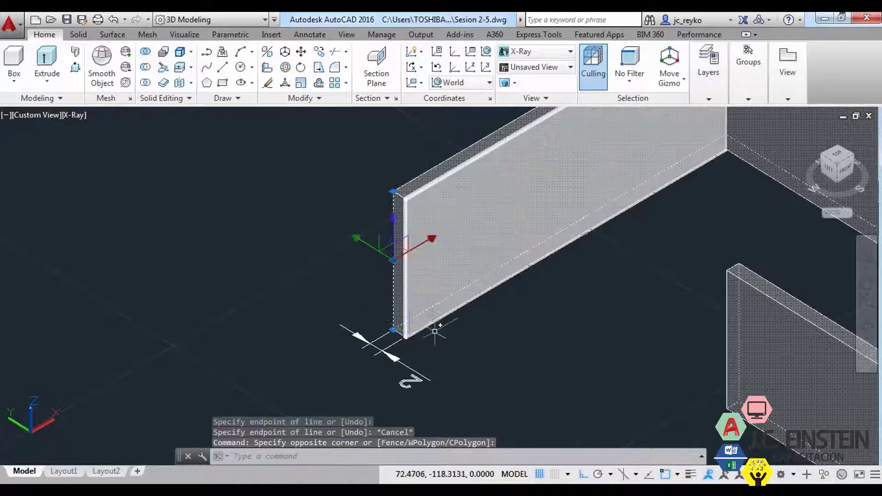
{"action": "key", "text": "ctrl+1"}
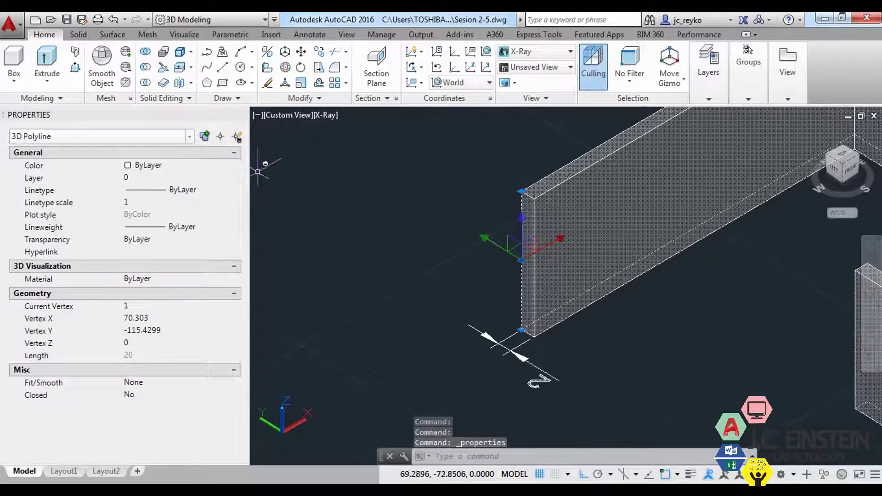
{"action": "key", "text": "ctrl+1"}
{"action": "key", "text": "Escape"}
{"action": "key", "text": "Escape"}
{"action": "scroll", "coordinate": [299, 270], "scroll_direction": "down", "scroll_amount": 5}
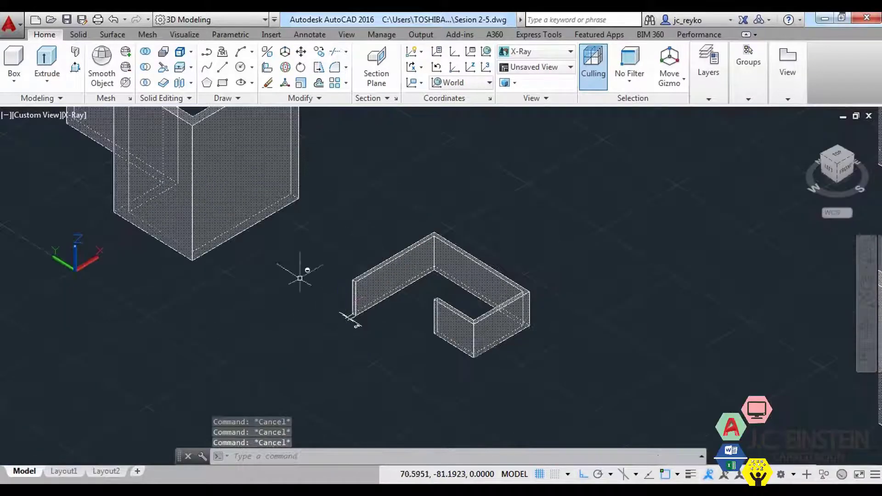
{"action": "left_click", "coordinate": [396, 373]}
{"action": "mouse_move", "coordinate": [397, 373]}
{"action": "middle_mouse_down"}
{"action": "mouse_move", "coordinate": [408, 337]}
{"action": "mouse_move", "coordinate": [482, 291]}
{"action": "mouse_move", "coordinate": [419, 359]}
{"action": "middle_mouse_up"}
{"action": "left_click", "coordinate": [423, 314]}
{"action": "key", "text": "Delete"}
{"action": "scroll", "coordinate": [464, 296], "scroll_direction": "up", "scroll_amount": 2}
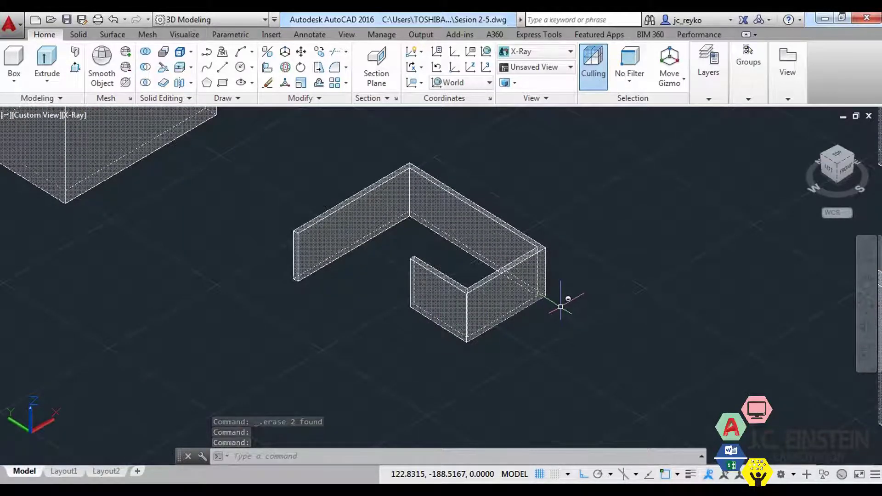
{"action": "scroll", "coordinate": [559, 256], "scroll_direction": "down", "scroll_amount": 3}
{"action": "middle_click_drag", "start_coordinate": [557, 347], "coordinate": [475, 320]}
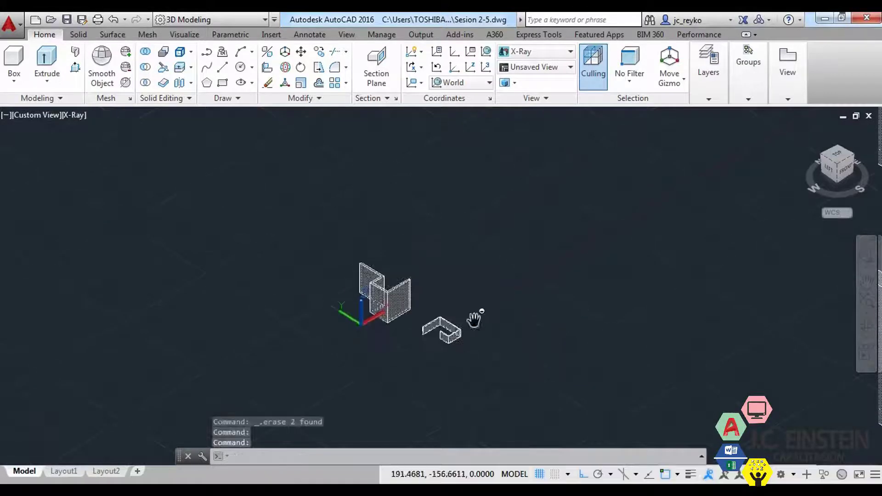
{"action": "type", "text": "pl"}
Draw a flat hook-shaped polyline outline through five corner points.
{"action": "key", "text": "Return"}
{"action": "scroll", "coordinate": [471, 312], "scroll_direction": "up", "scroll_amount": 4}
{"action": "left_click", "coordinate": [405, 275]}
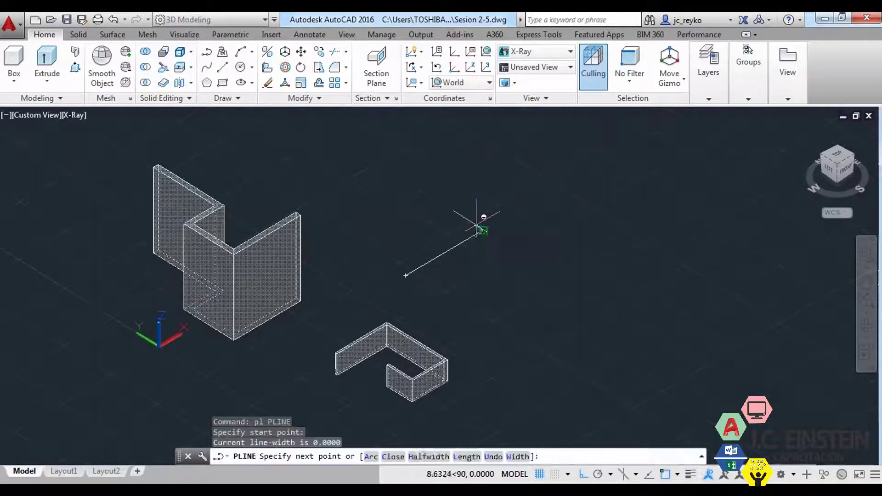
{"action": "left_click", "coordinate": [482, 231]}
{"action": "left_click", "coordinate": [553, 275]}
{"action": "left_click", "coordinate": [508, 293]}
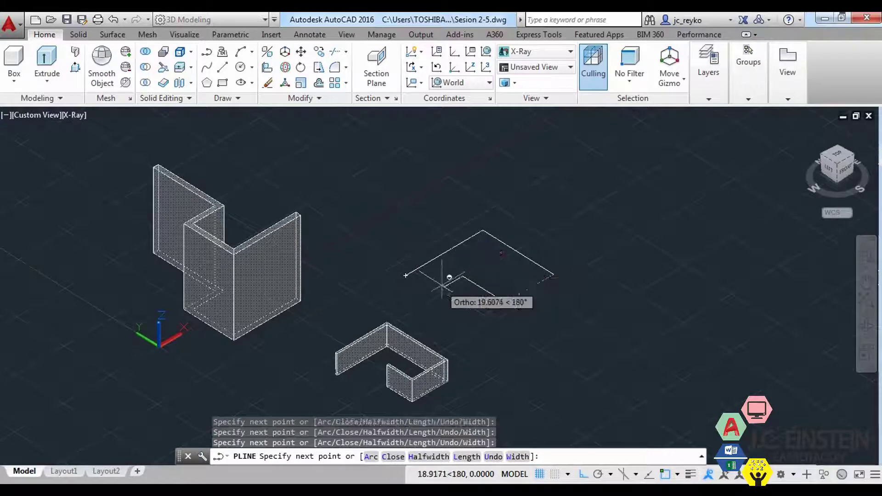
{"action": "left_click", "coordinate": [442, 285]}
{"action": "scroll", "coordinate": [565, 315], "scroll_direction": "up", "scroll_amount": 5}
{"action": "key", "text": "Return"}
Select the outline and begin copying it, then cancel the pending copy.
{"action": "left_click", "coordinate": [407, 258]}
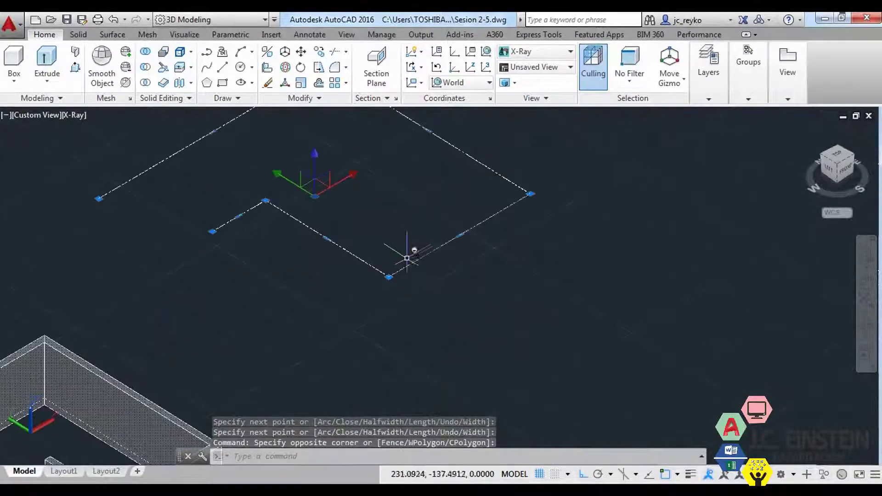
{"action": "type", "text": "co"}
{"action": "key", "text": "Return"}
{"action": "left_click", "coordinate": [411, 223]}
{"action": "scroll", "coordinate": [508, 285], "scroll_direction": "down", "scroll_amount": 3}
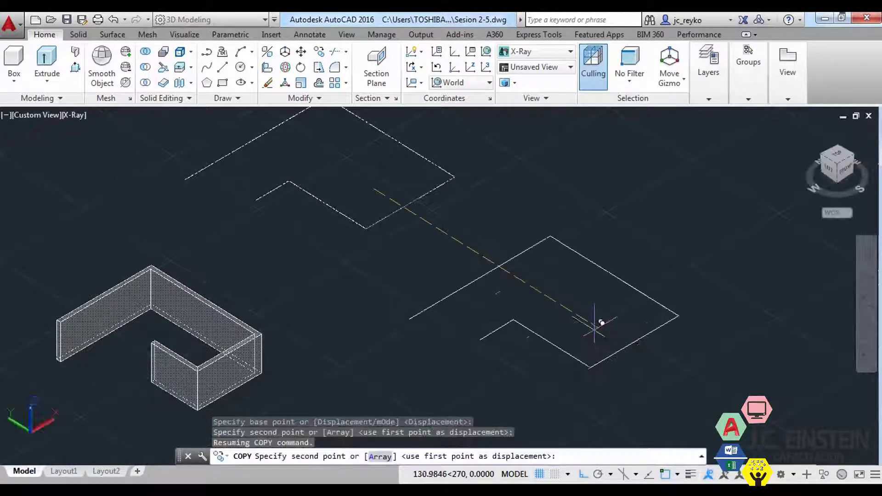
{"action": "key", "text": "Escape"}
Select the outlines and copy them with CO using a corner as base point.
{"action": "left_click", "coordinate": [508, 374]}
{"action": "left_click", "coordinate": [393, 193]}
{"action": "type", "text": "co"}
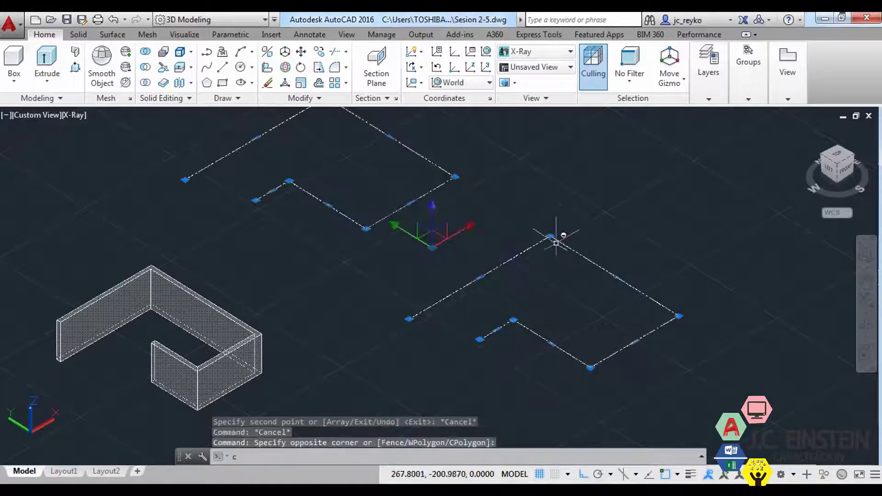
{"action": "key", "text": "Return"}
{"action": "left_click", "coordinate": [454, 176]}
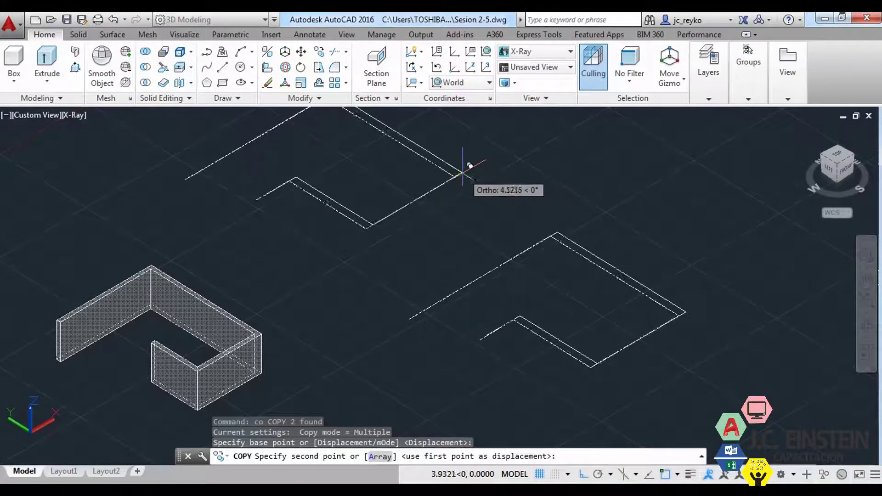
{"action": "left_click", "coordinate": [454, 176]}
{"action": "key", "text": "Escape"}
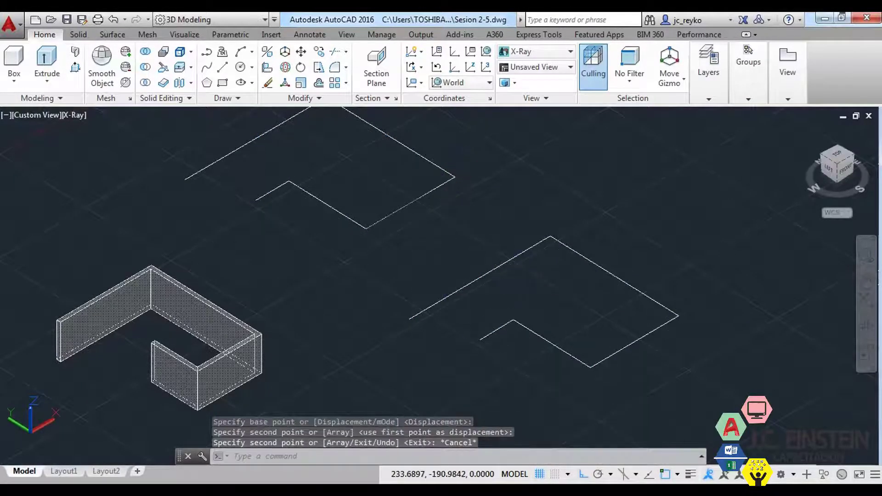
{"action": "mouse_move", "coordinate": [383, 230]}
{"action": "middle_mouse_down"}
{"action": "mouse_move", "coordinate": [435, 247]}
{"action": "mouse_move", "coordinate": [495, 321]}
{"action": "middle_mouse_up"}
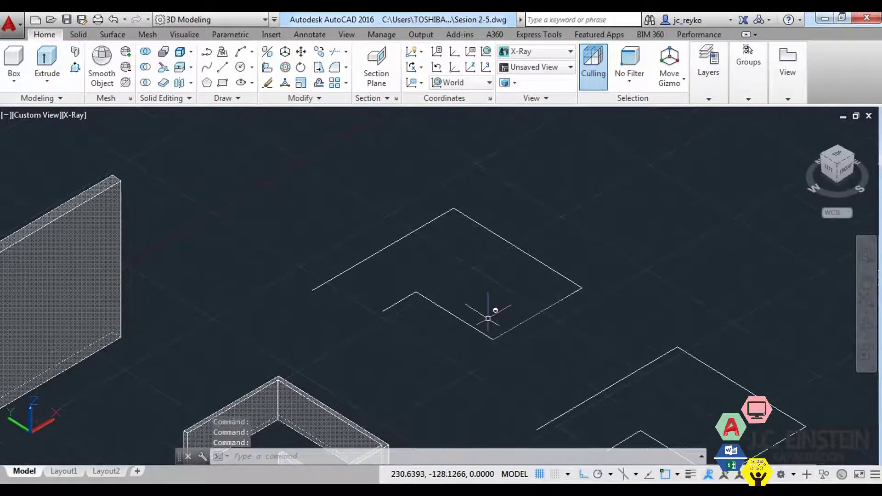
Turn one hook outline into a 20-high, 2-thick polysolid wall via the Object option.
{"action": "type", "text": "psolid"}
{"action": "key", "text": "Return"}
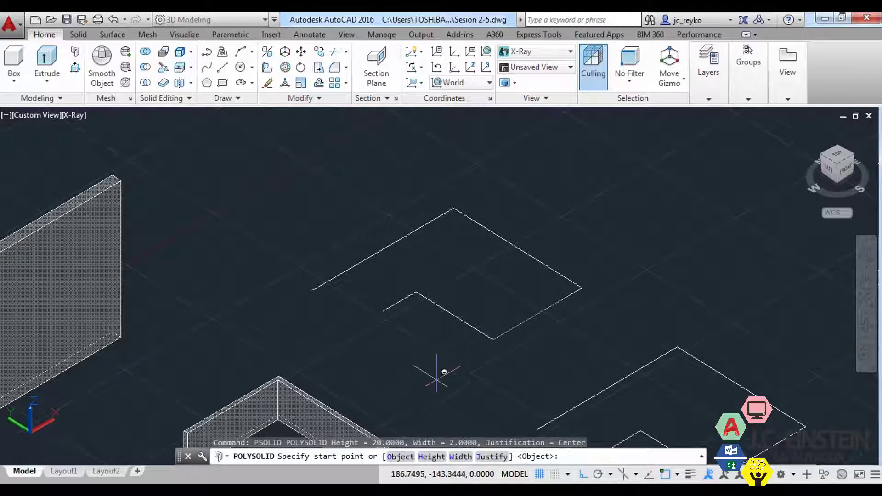
{"action": "left_click", "coordinate": [401, 457]}
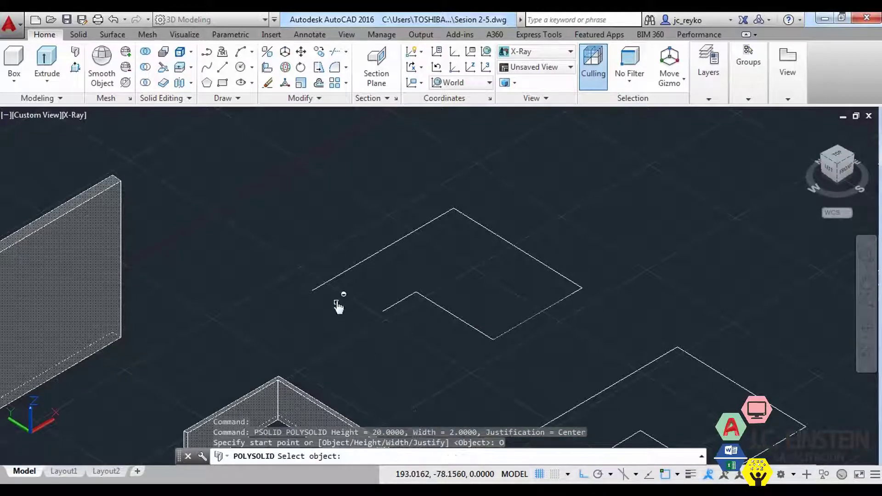
{"action": "left_click", "coordinate": [339, 275]}
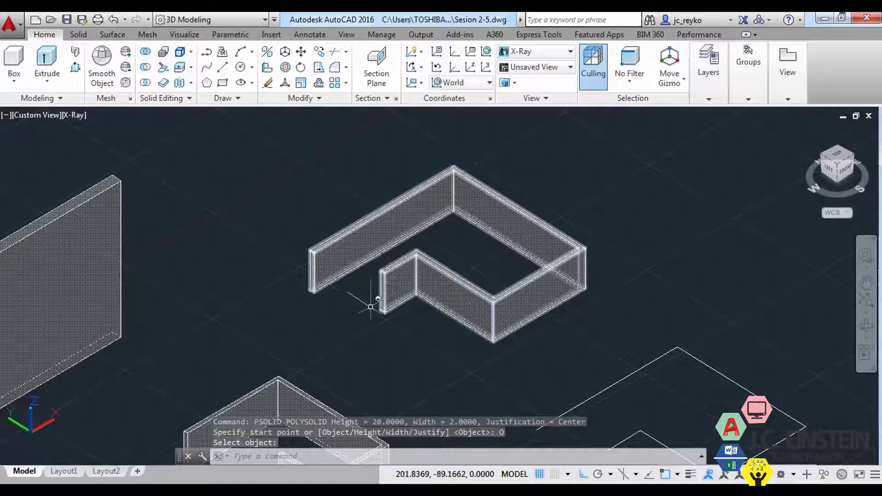
Drag a selection window at the next object prompt, then cancel the polysolid command.
{"action": "scroll", "coordinate": [311, 291], "scroll_direction": "up", "scroll_amount": 3}
{"action": "scroll", "coordinate": [295, 321], "scroll_direction": "up", "scroll_amount": 3}
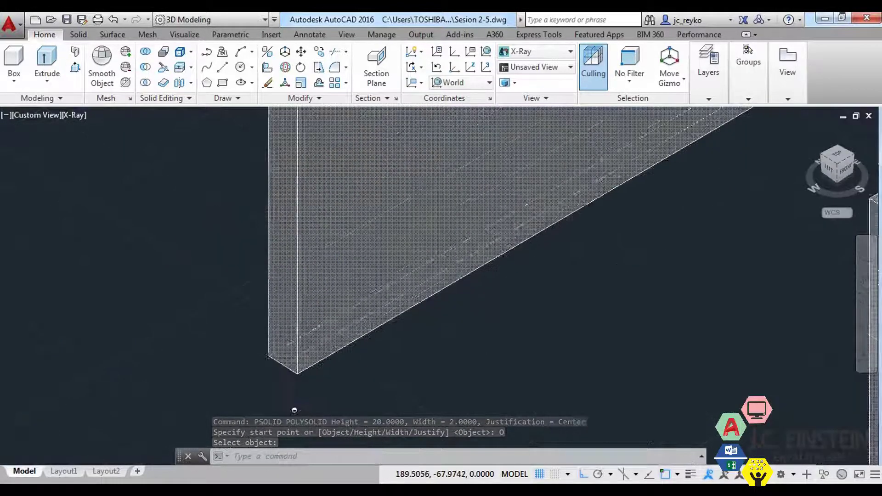
{"action": "scroll", "coordinate": [292, 313], "scroll_direction": "up", "scroll_amount": 1}
{"action": "scroll", "coordinate": [296, 301], "scroll_direction": "down", "scroll_amount": 5}
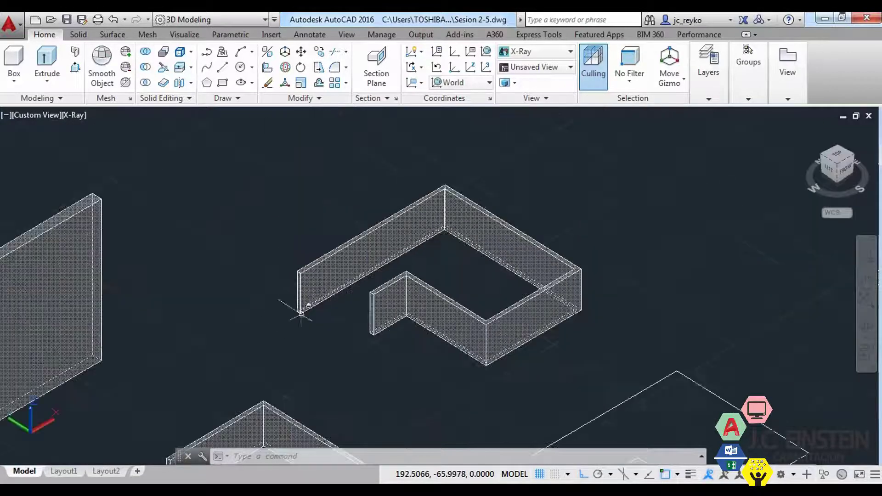
{"action": "left_click", "coordinate": [284, 177]}
{"action": "left_click", "coordinate": [312, 314]}
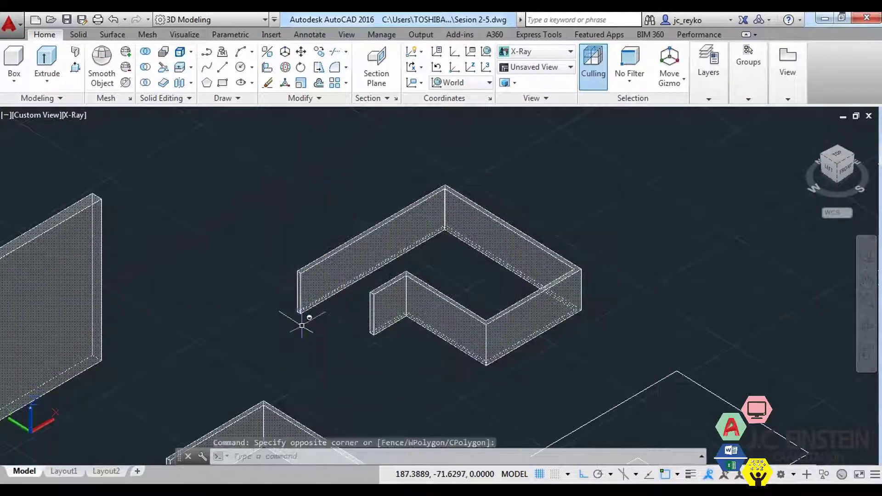
{"action": "scroll", "coordinate": [302, 317], "scroll_direction": "up", "scroll_amount": 2}
{"action": "scroll", "coordinate": [299, 307], "scroll_direction": "up", "scroll_amount": 3}
{"action": "key", "text": "Escape"}
{"action": "scroll", "coordinate": [412, 239], "scroll_direction": "down", "scroll_amount": 4}
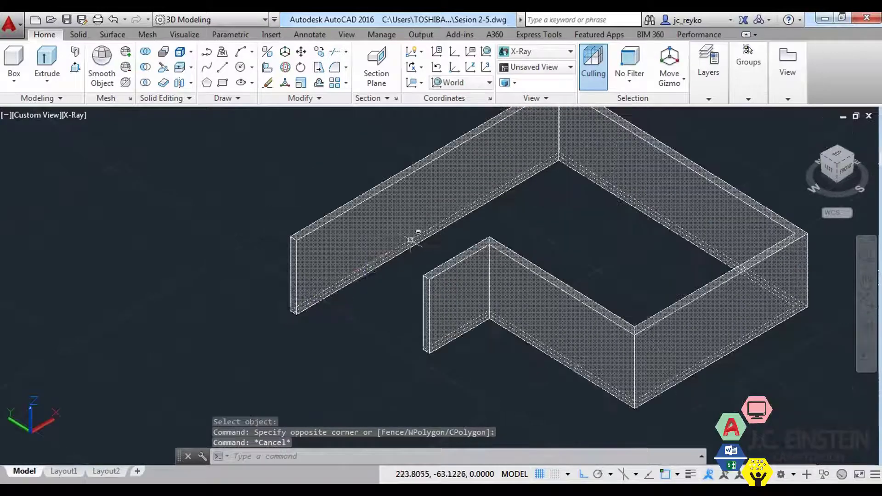
{"action": "scroll", "coordinate": [418, 303], "scroll_direction": "up", "scroll_amount": 1}
{"action": "scroll", "coordinate": [425, 369], "scroll_direction": "up", "scroll_amount": 1}
{"action": "scroll", "coordinate": [425, 370], "scroll_direction": "up", "scroll_amount": 1}
{"action": "scroll", "coordinate": [420, 339], "scroll_direction": "up", "scroll_amount": 1}
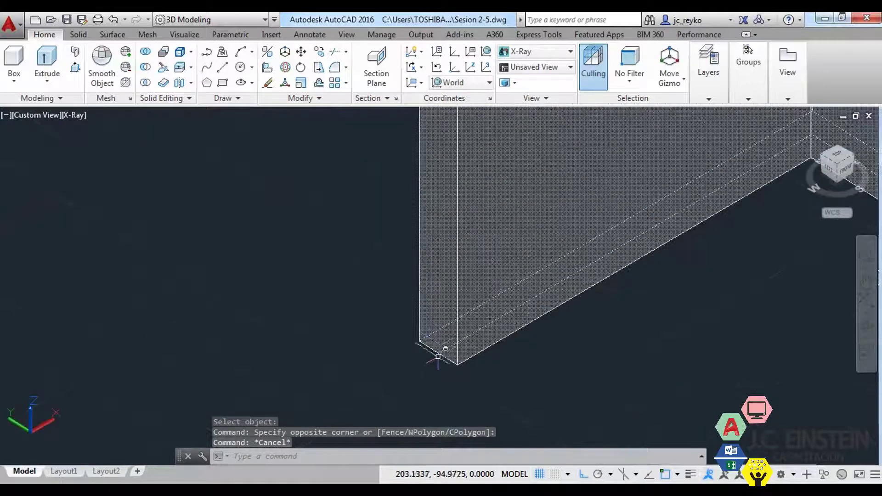
{"action": "left_click", "coordinate": [481, 281]}
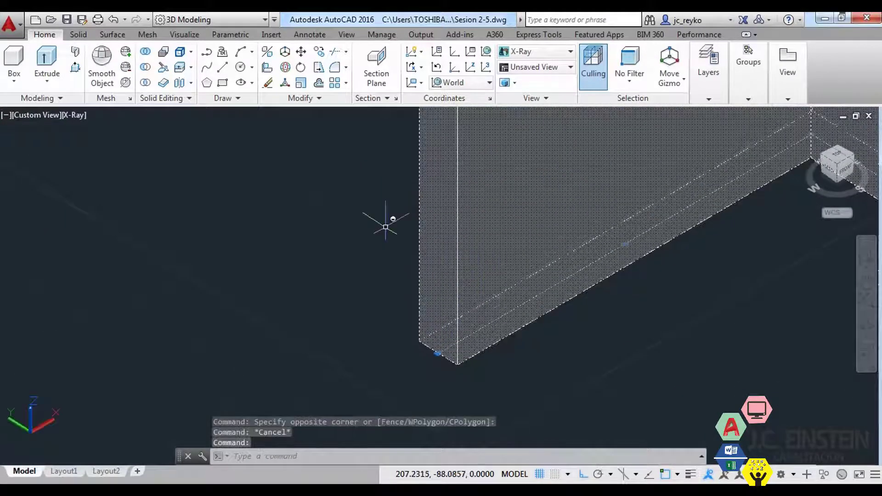
{"action": "key", "text": "Escape"}
{"action": "scroll", "coordinate": [502, 338], "scroll_direction": "down", "scroll_amount": 2}
{"action": "scroll", "coordinate": [464, 354], "scroll_direction": "up", "scroll_amount": 2}
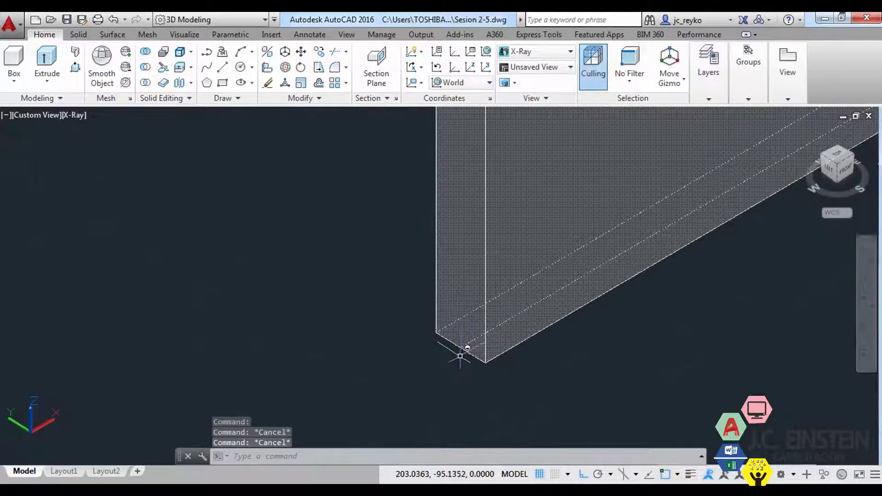
{"action": "scroll", "coordinate": [440, 329], "scroll_direction": "up", "scroll_amount": 1}
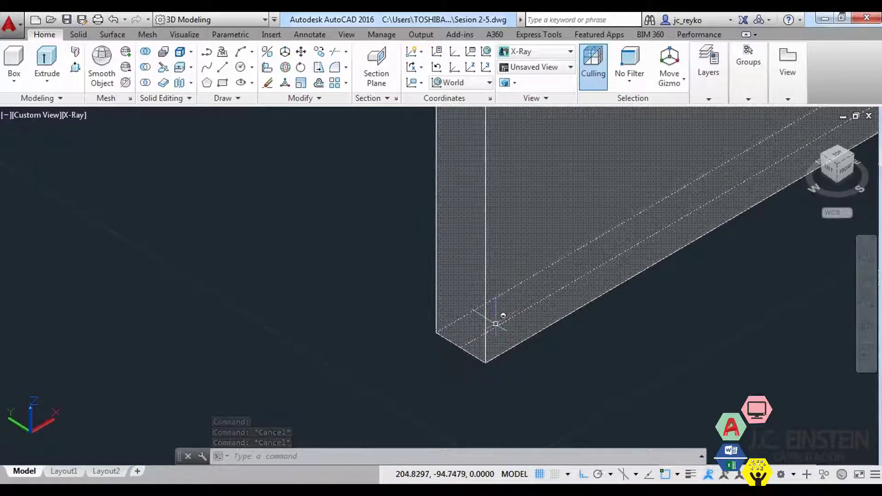
{"action": "scroll", "coordinate": [459, 352], "scroll_direction": "down", "scroll_amount": 4}
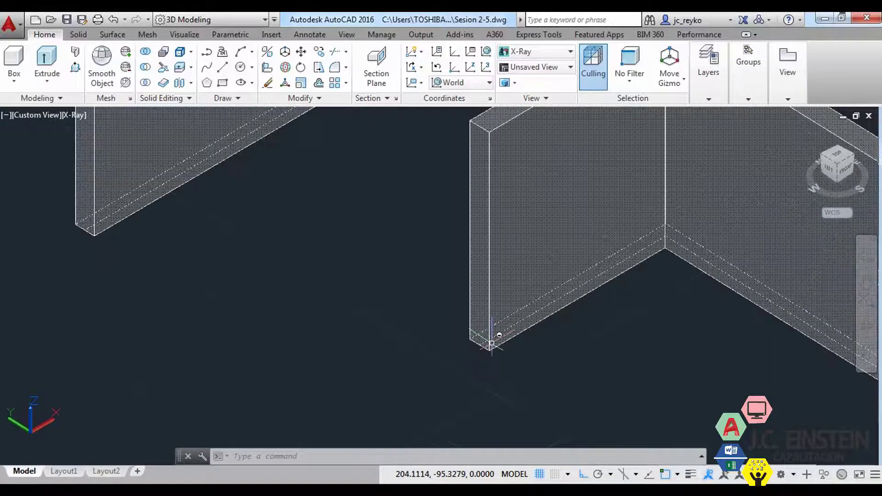
{"action": "scroll", "coordinate": [449, 356], "scroll_direction": "up", "scroll_amount": 2}
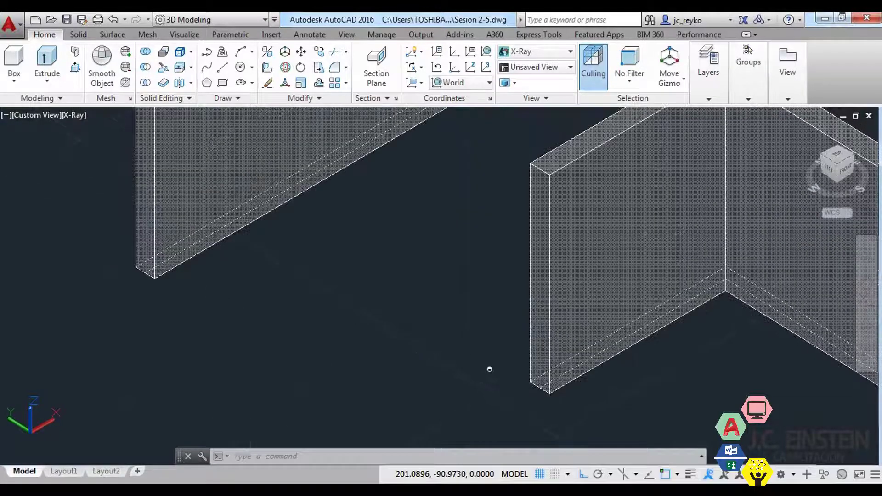
{"action": "scroll", "coordinate": [520, 370], "scroll_direction": "up", "scroll_amount": 2}
{"action": "scroll", "coordinate": [528, 365], "scroll_direction": "down", "scroll_amount": 3}
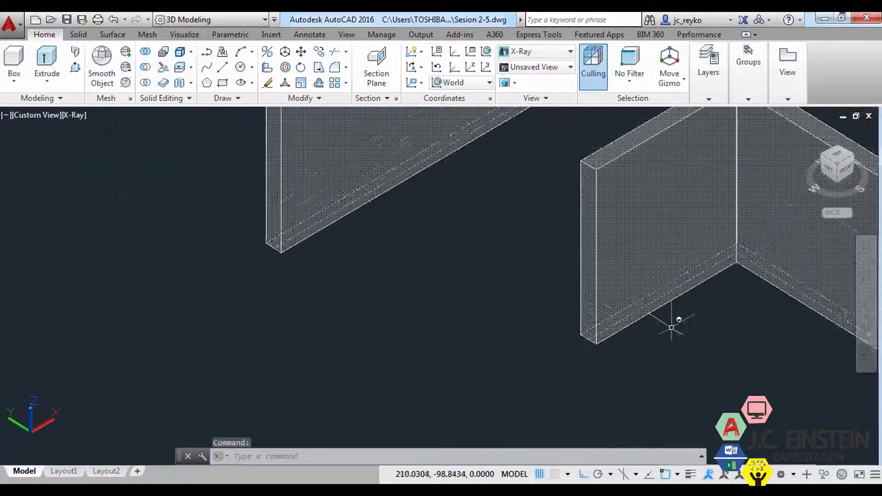
{"action": "scroll", "coordinate": [551, 321], "scroll_direction": "up", "scroll_amount": 1}
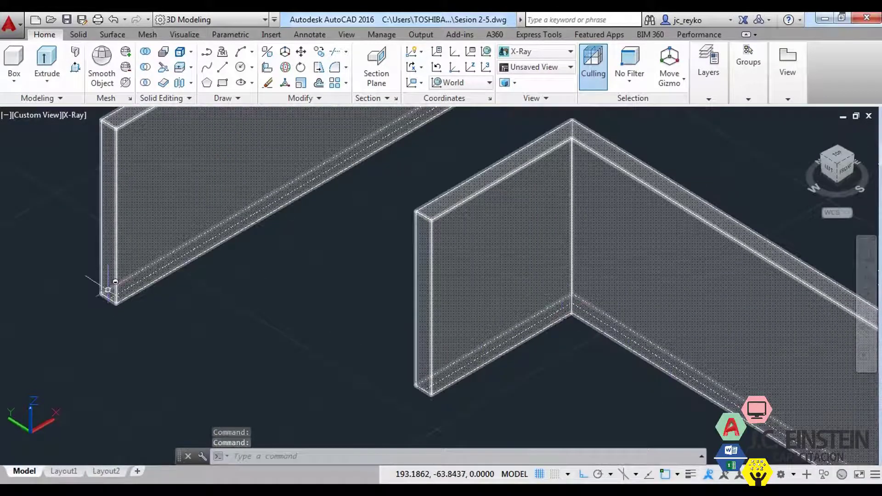
{"action": "scroll", "coordinate": [138, 317], "scroll_direction": "down", "scroll_amount": 1}
{"action": "scroll", "coordinate": [322, 312], "scroll_direction": "down", "scroll_amount": 3}
{"action": "scroll", "coordinate": [441, 367], "scroll_direction": "up", "scroll_amount": 2}
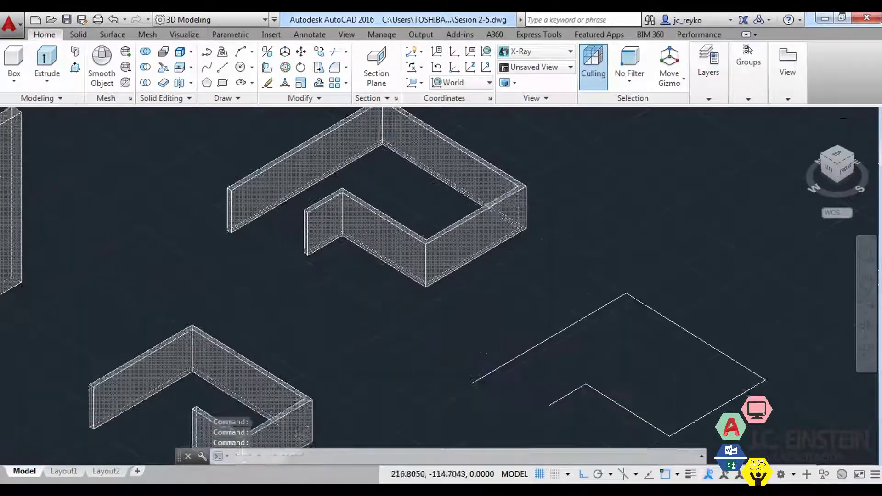
{"action": "key", "text": "Escape"}
{"action": "key", "text": "Escape"}
{"action": "scroll", "coordinate": [537, 401], "scroll_direction": "up", "scroll_amount": 2}
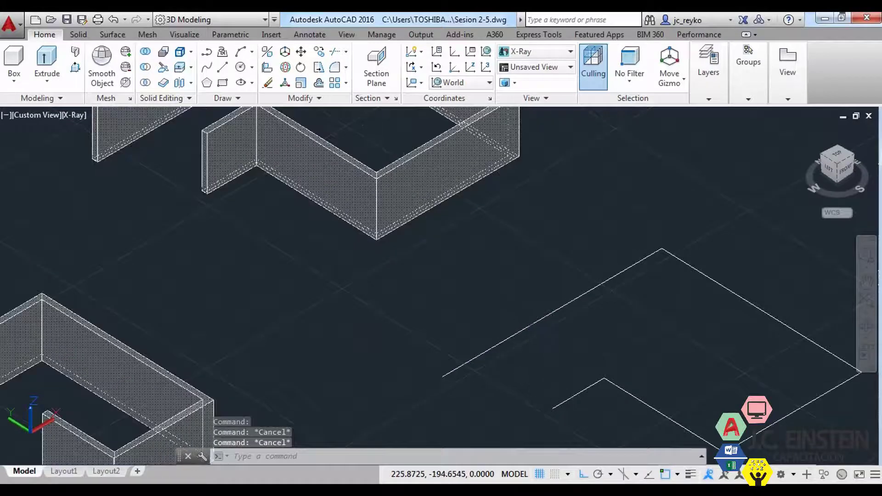
Set the flat outline's colour to Green in the Properties palette.
{"action": "left_click", "coordinate": [529, 330]}
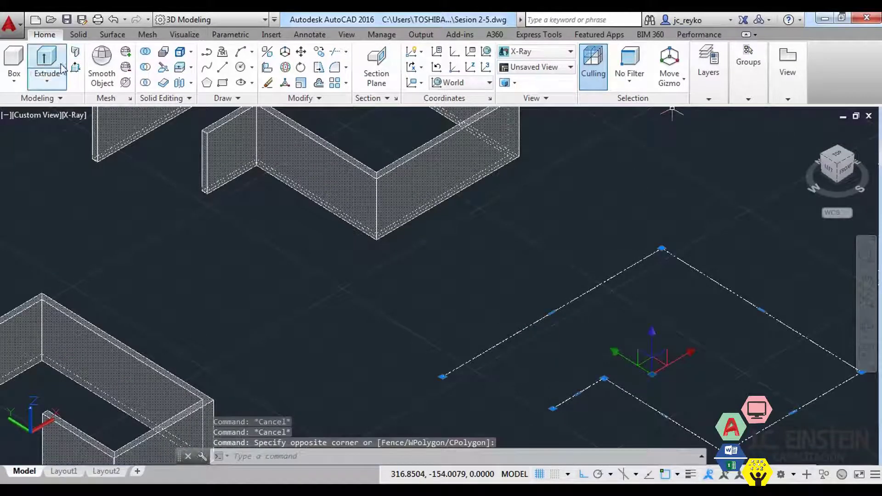
{"action": "key", "text": "Escape"}
{"action": "left_click", "coordinate": [574, 307]}
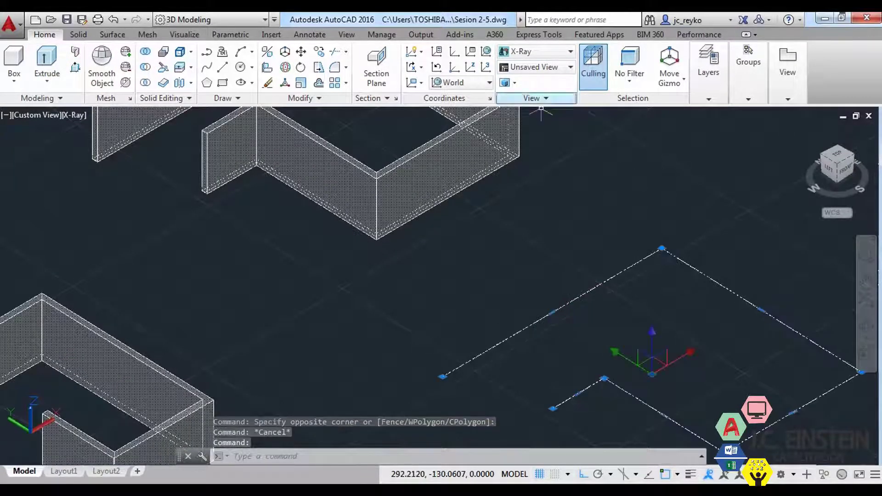
{"action": "key", "text": "ctrl+1"}
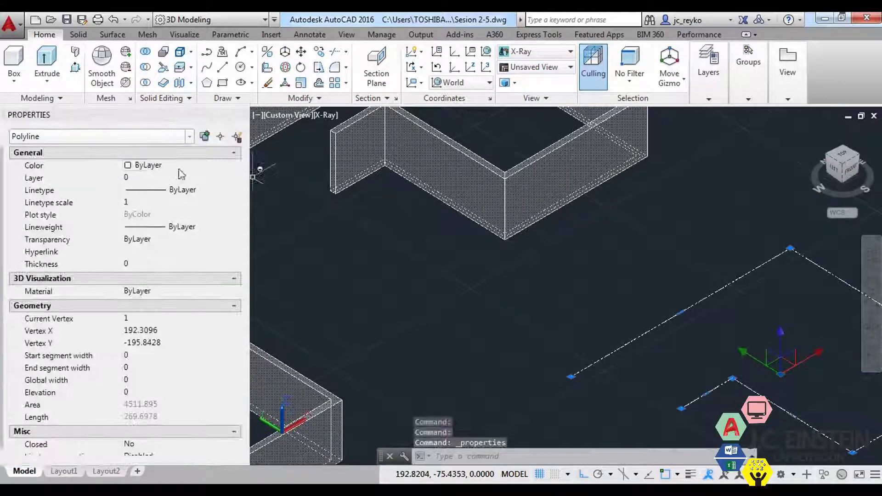
{"action": "left_click", "coordinate": [192, 164]}
{"action": "left_click", "coordinate": [152, 225]}
{"action": "scroll", "coordinate": [638, 351], "scroll_direction": "up", "scroll_amount": 3}
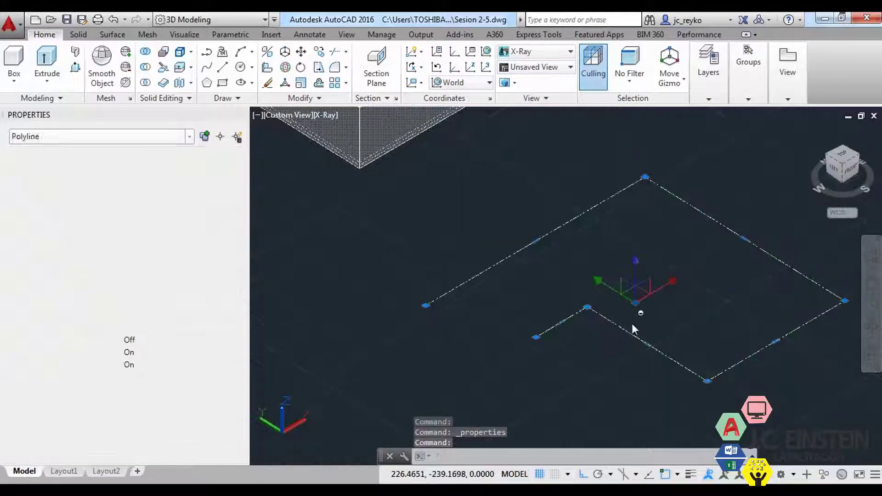
{"action": "key", "text": "Escape"}
Reselect the outline, choose its colour again from the list, and recenter the green outline.
{"action": "left_click", "coordinate": [641, 343]}
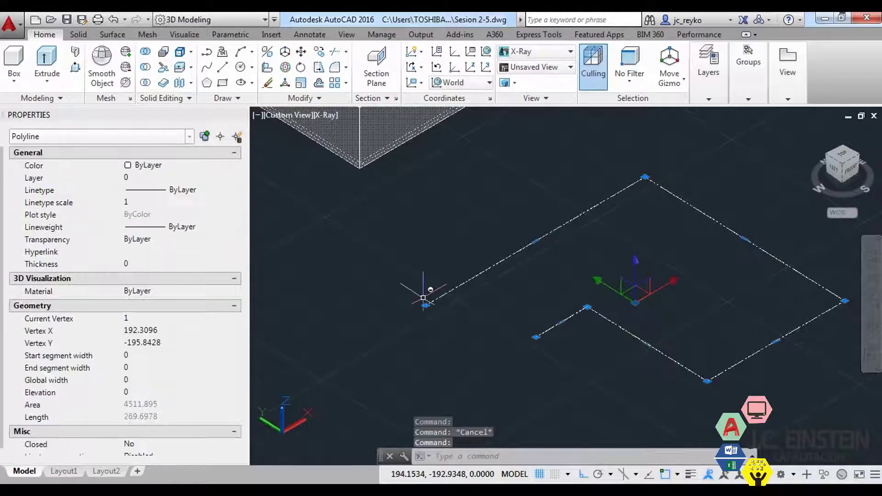
{"action": "left_click", "coordinate": [144, 168]}
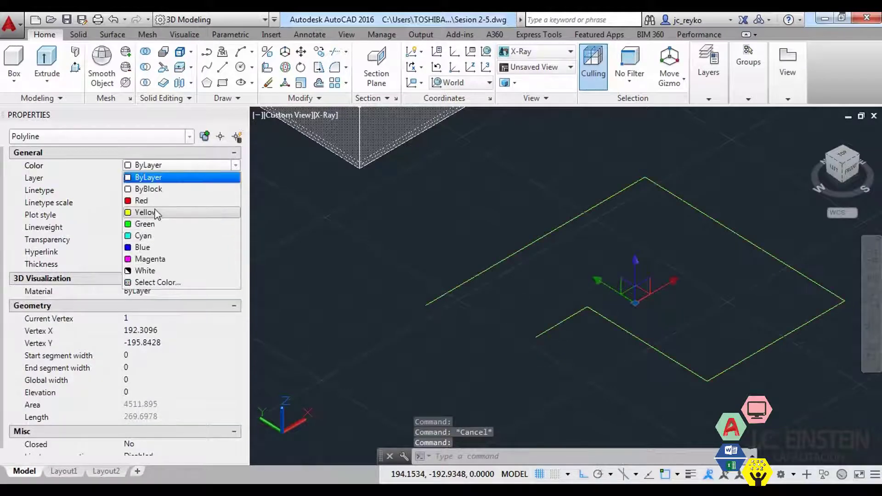
{"action": "left_click", "coordinate": [156, 200]}
{"action": "key", "text": "Escape"}
{"action": "key", "text": "Escape"}
{"action": "middle_click_drag", "start_coordinate": [523, 286], "coordinate": [561, 291]}
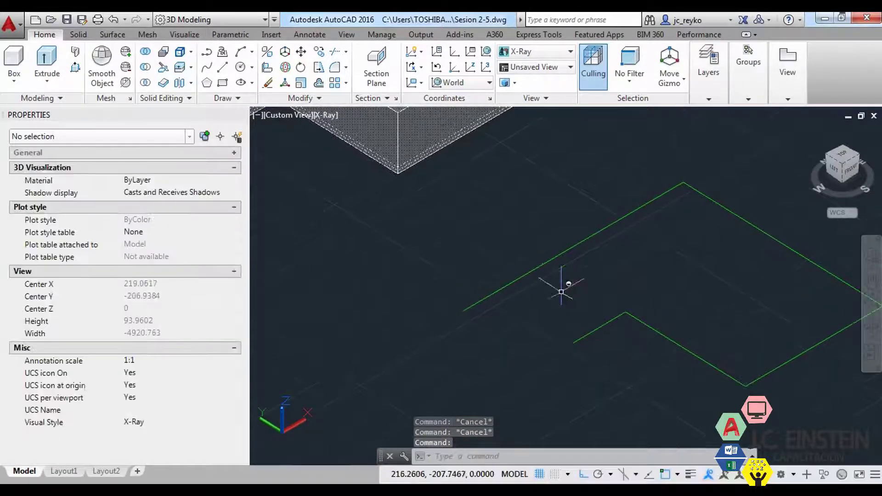
{"action": "middle_click_drag", "start_coordinate": [574, 250], "coordinate": [513, 238]}
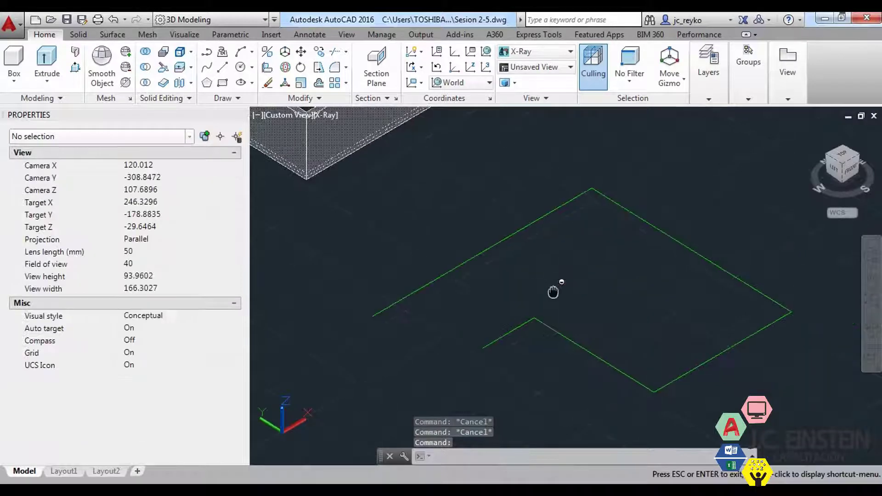
Convert the green outline into a right-justified polysolid wall.
{"action": "left_click", "coordinate": [240, 115]}
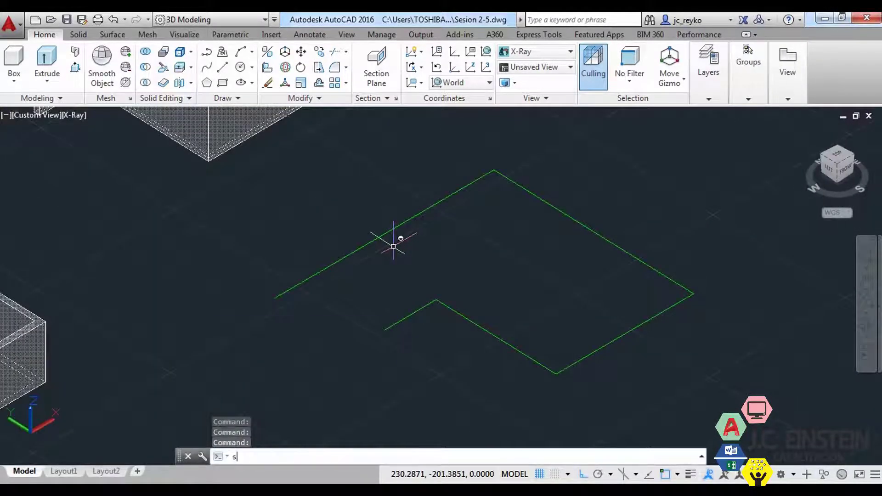
{"action": "key", "text": "Return"}
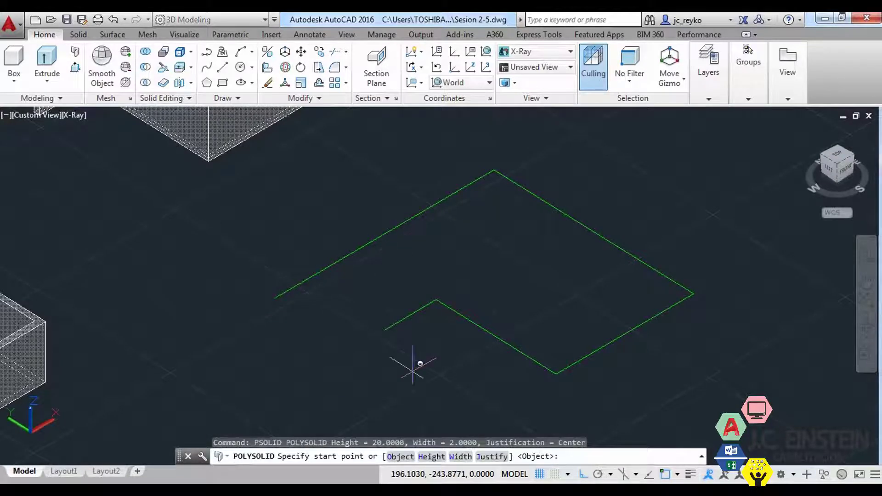
{"action": "left_click", "coordinate": [489, 457]}
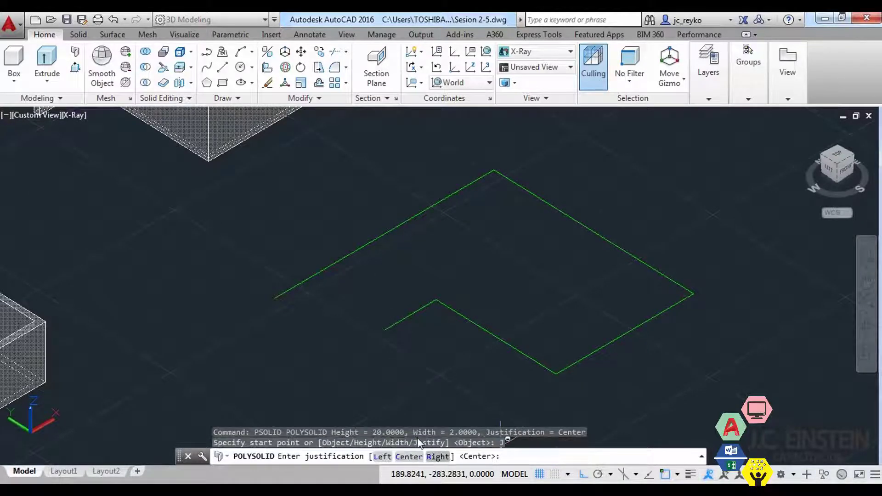
{"action": "scroll", "coordinate": [282, 295], "scroll_direction": "up", "scroll_amount": 5}
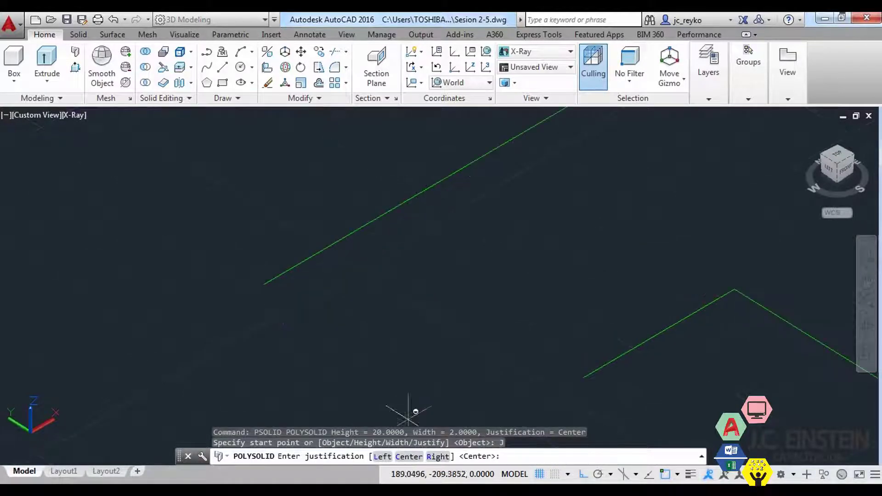
{"action": "left_click", "coordinate": [439, 456]}
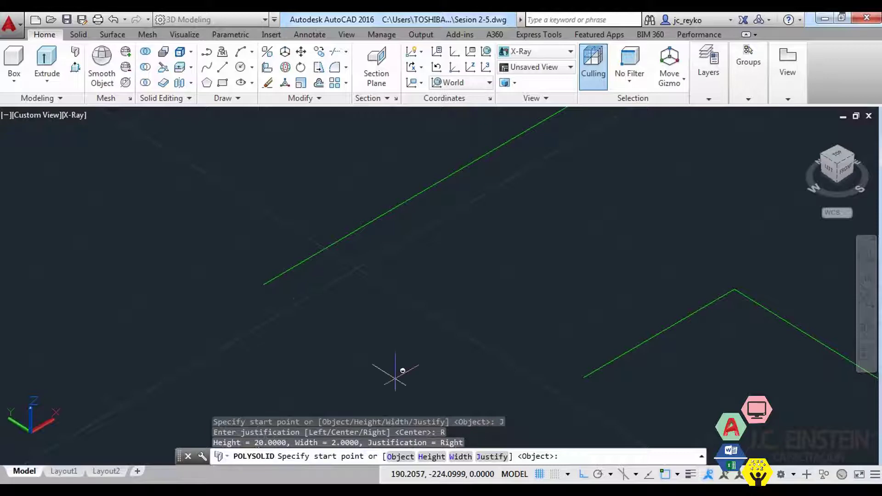
{"action": "left_click", "coordinate": [410, 458]}
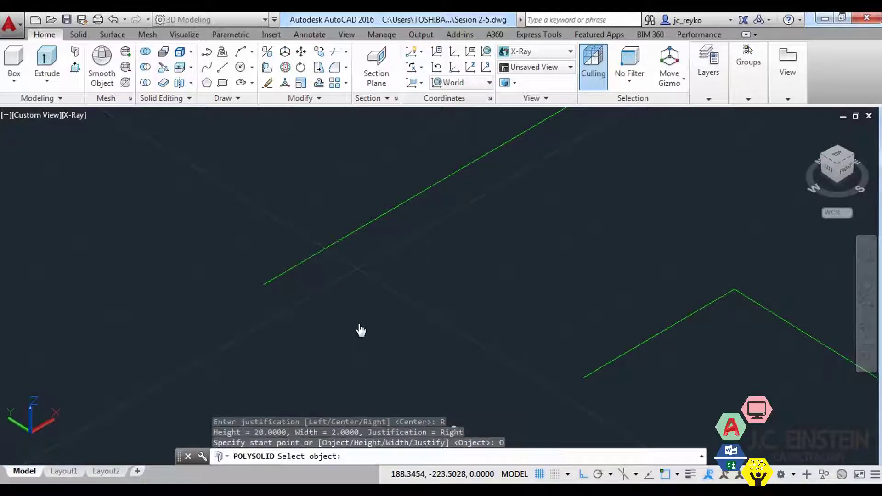
{"action": "left_click", "coordinate": [315, 253]}
{"action": "scroll", "coordinate": [449, 350], "scroll_direction": "down", "scroll_amount": 5}
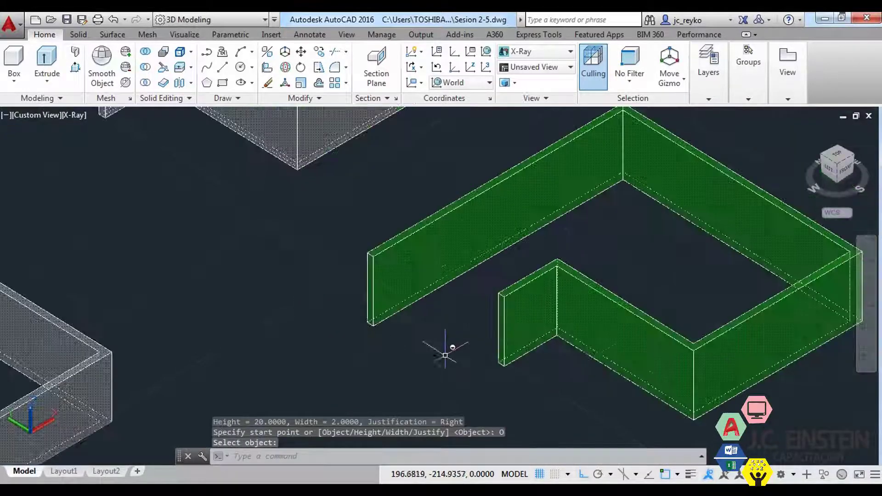
{"action": "middle_click_drag", "start_coordinate": [425, 369], "coordinate": [343, 342]}
Cancel the repeated wall command and select the green wall solid.
{"action": "key", "text": "Return"}
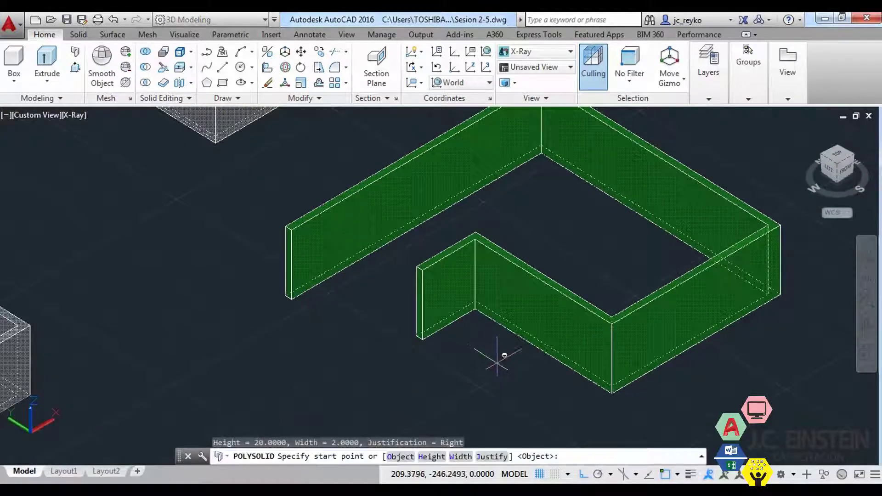
{"action": "key", "text": "Escape"}
{"action": "key", "text": "Escape"}
{"action": "key", "text": "Escape"}
{"action": "scroll", "coordinate": [449, 340], "scroll_direction": "up", "scroll_amount": 3}
{"action": "scroll", "coordinate": [448, 312], "scroll_direction": "up", "scroll_amount": 2}
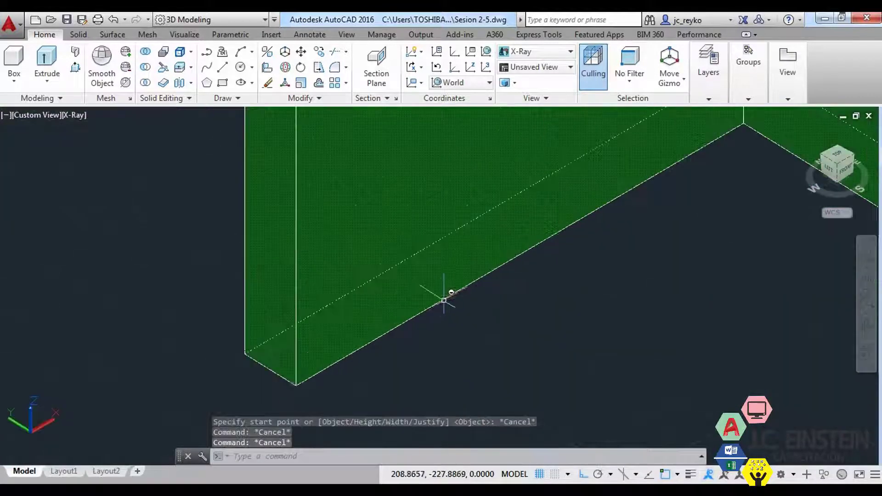
{"action": "scroll", "coordinate": [448, 296], "scroll_direction": "up", "scroll_amount": 1}
{"action": "left_click", "coordinate": [448, 297]}
{"action": "scroll", "coordinate": [448, 297], "scroll_direction": "down", "scroll_amount": 2}
{"action": "scroll", "coordinate": [407, 360], "scroll_direction": "down", "scroll_amount": 2}
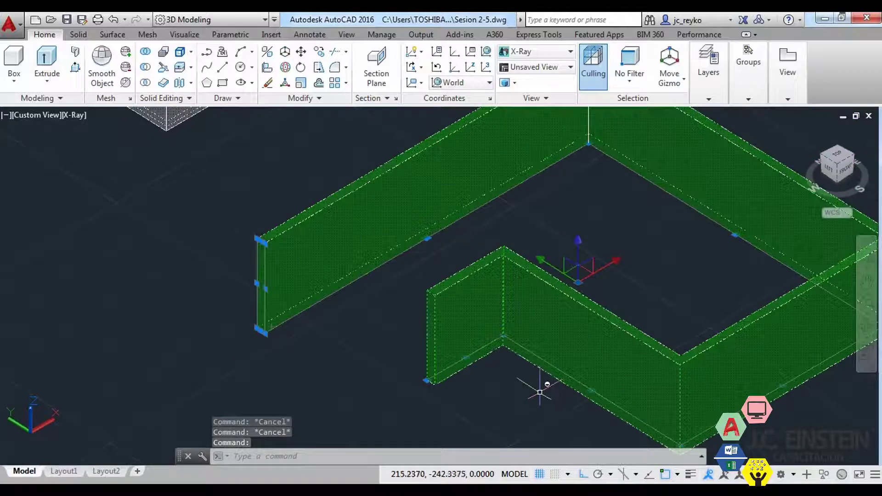
{"action": "middle_click_drag", "start_coordinate": [540, 392], "coordinate": [508, 360]}
Begin moving the selected wall, cancel, and orbit toward the walls' left side.
{"action": "type", "text": "m"}
{"action": "key", "text": "Return"}
{"action": "left_click", "coordinate": [528, 390]}
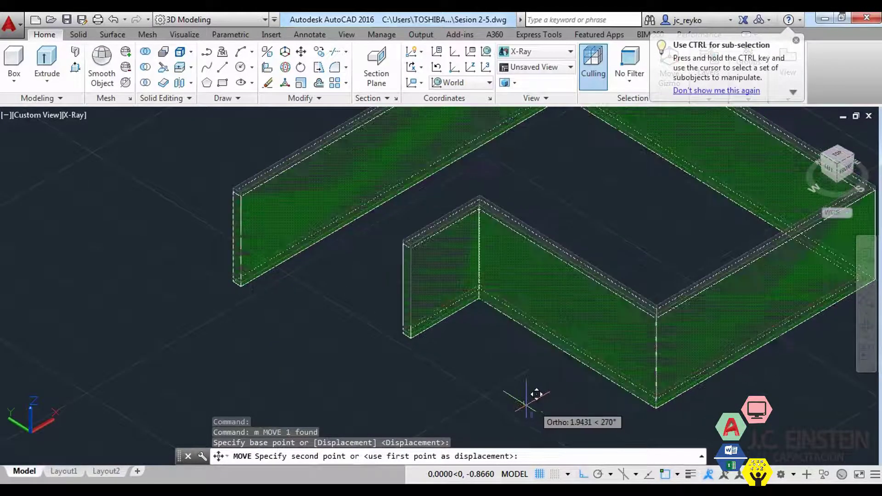
{"action": "key", "text": "Escape"}
{"action": "mouse_move", "coordinate": [407, 331]}
{"action": "middle_mouse_down", "text": "shift"}
{"action": "mouse_move", "coordinate": [568, 383]}
{"action": "mouse_move", "coordinate": [601, 360]}
{"action": "mouse_move", "coordinate": [296, 305]}
{"action": "mouse_move", "coordinate": [547, 324]}
{"action": "middle_mouse_up", "text": "shift"}
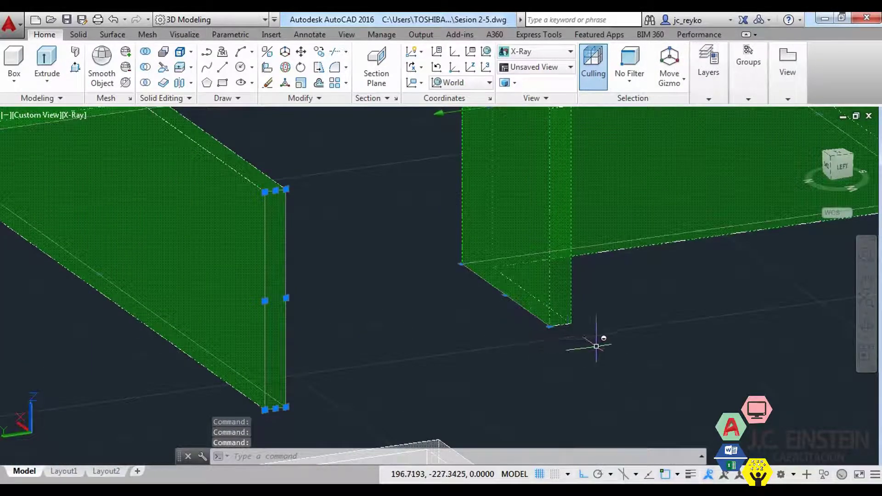
Send the green wall to the back with DRAWORDER, then orbit the walls.
{"action": "type", "text": "dr"}
{"action": "key", "text": "Return"}
{"action": "type", "text": "b"}
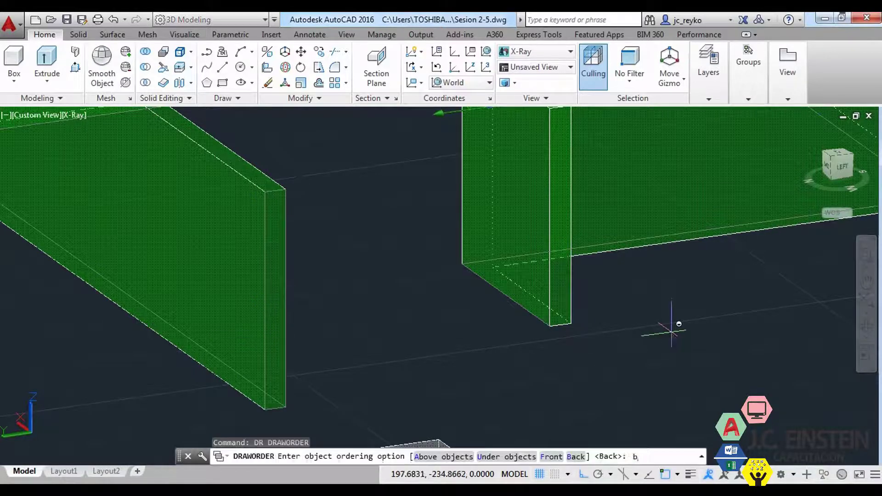
{"action": "key", "text": "Return"}
{"action": "scroll", "coordinate": [476, 315], "scroll_direction": "down", "scroll_amount": 2}
{"action": "middle_click_drag", "start_coordinate": [573, 348], "coordinate": [585, 346]}
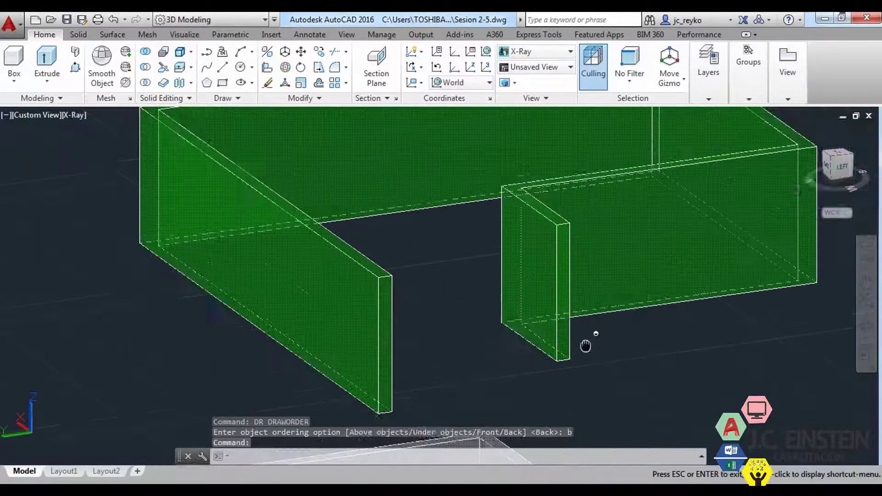
{"action": "key", "text": "Escape"}
{"action": "left_click", "coordinate": [606, 242]}
{"action": "mouse_move", "coordinate": [652, 344]}
{"action": "middle_mouse_down", "text": "shift"}
{"action": "mouse_move", "coordinate": [596, 374]}
{"action": "mouse_move", "coordinate": [561, 364]}
{"action": "mouse_move", "coordinate": [610, 368]}
{"action": "middle_mouse_up", "text": "shift"}
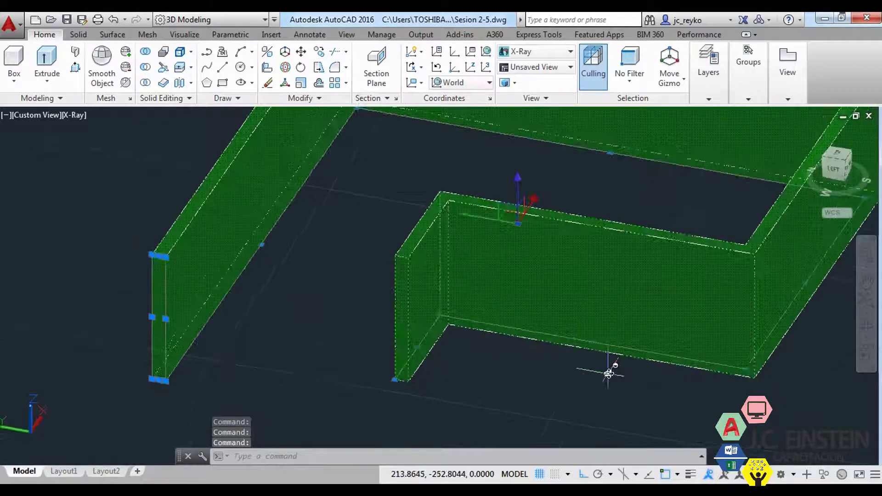
Display the walls in 2D Wireframe and pan, orbit and zoom around them.
{"action": "type", "text": "vs"}
{"action": "key", "text": "Return"}
{"action": "type", "text": "w"}
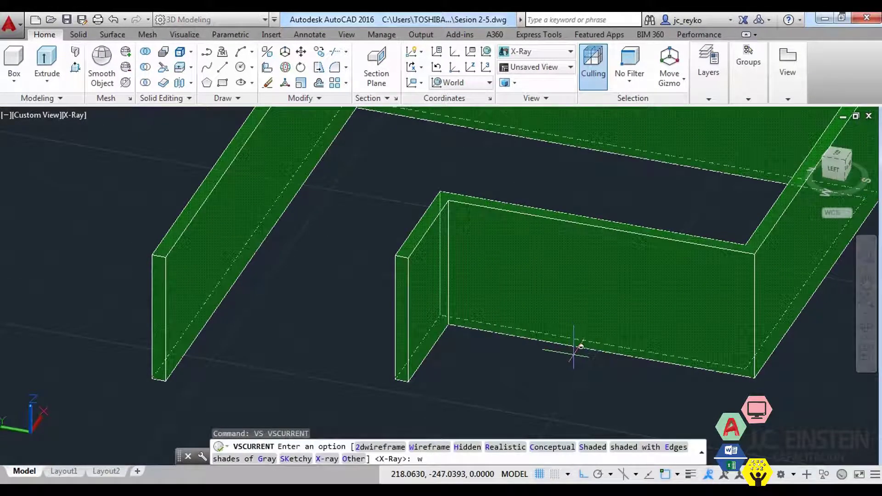
{"action": "key", "text": "Return"}
{"action": "middle_click_drag", "start_coordinate": [404, 397], "coordinate": [561, 360]}
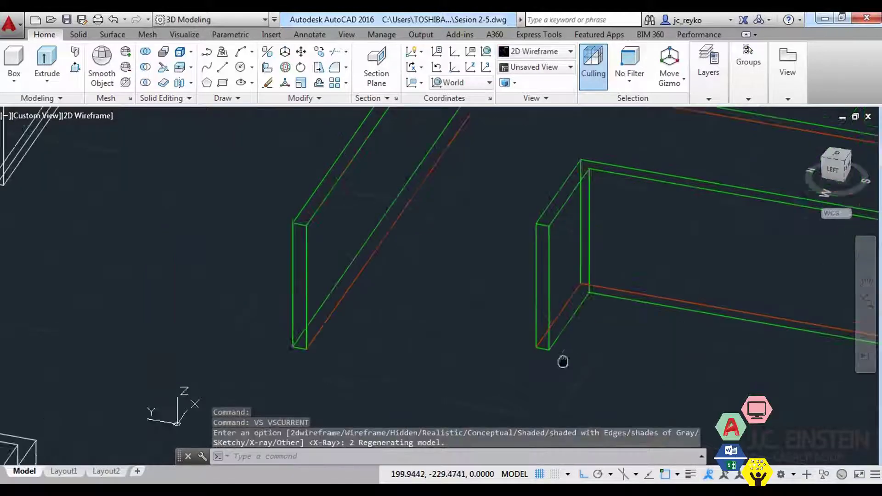
{"action": "mouse_move", "coordinate": [583, 388]}
{"action": "middle_mouse_down", "text": "shift"}
{"action": "mouse_move", "coordinate": [611, 394]}
{"action": "mouse_move", "coordinate": [636, 372]}
{"action": "mouse_move", "coordinate": [605, 386]}
{"action": "mouse_move", "coordinate": [595, 336]}
{"action": "mouse_move", "coordinate": [597, 386]}
{"action": "mouse_move", "coordinate": [474, 397]}
{"action": "middle_mouse_up", "text": "shift"}
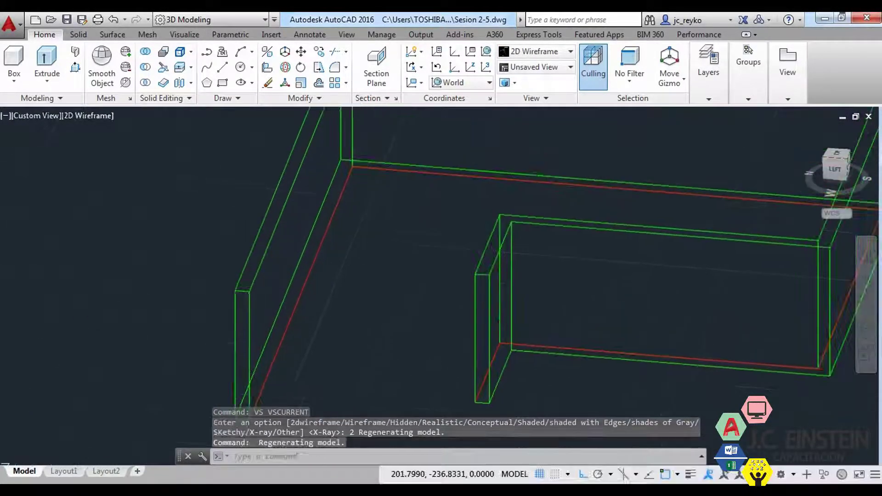
{"action": "middle_click_drag", "start_coordinate": [401, 372], "coordinate": [507, 316]}
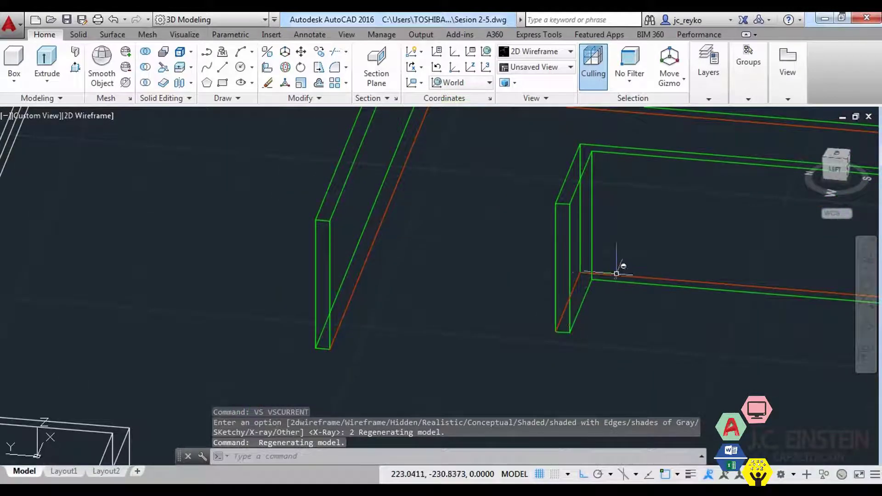
{"action": "scroll", "coordinate": [506, 374], "scroll_direction": "down", "scroll_amount": 2}
{"action": "scroll", "coordinate": [580, 339], "scroll_direction": "up", "scroll_amount": 2}
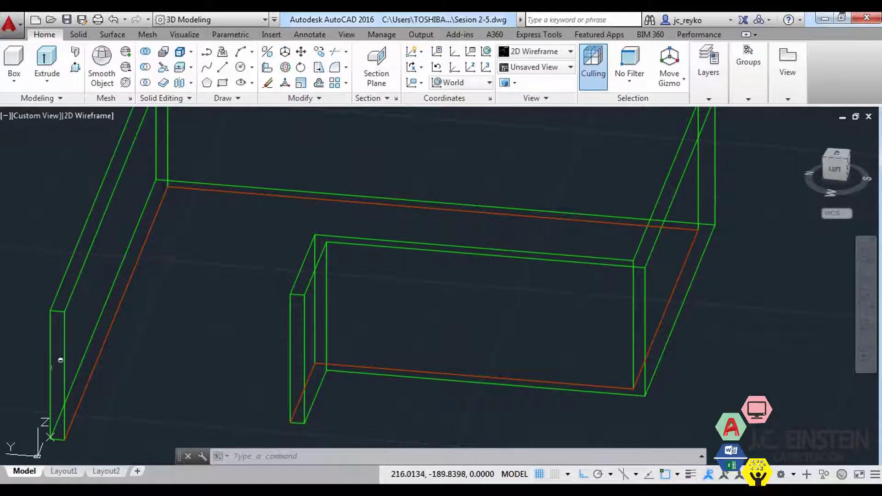
{"action": "middle_click_drag", "start_coordinate": [60, 360], "coordinate": [160, 335]}
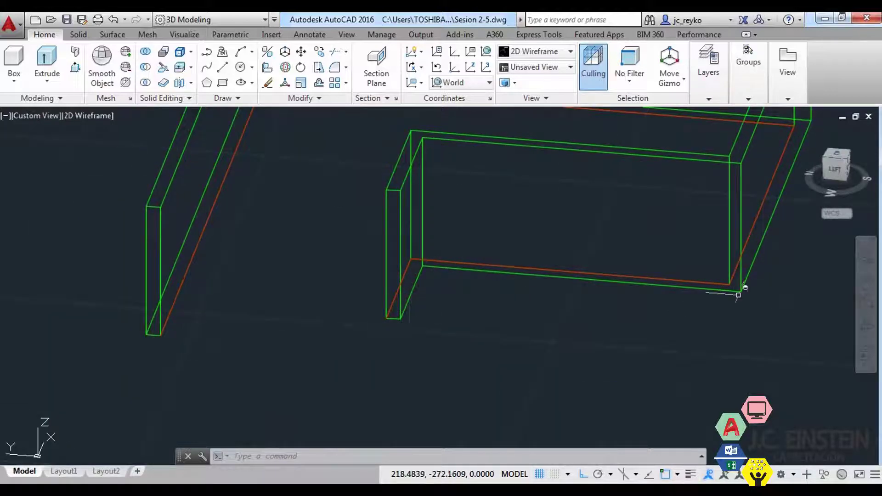
{"action": "scroll", "coordinate": [738, 295], "scroll_direction": "down", "scroll_amount": 2}
{"action": "scroll", "coordinate": [577, 410], "scroll_direction": "up", "scroll_amount": 3}
{"action": "scroll", "coordinate": [359, 355], "scroll_direction": "down", "scroll_amount": 1}
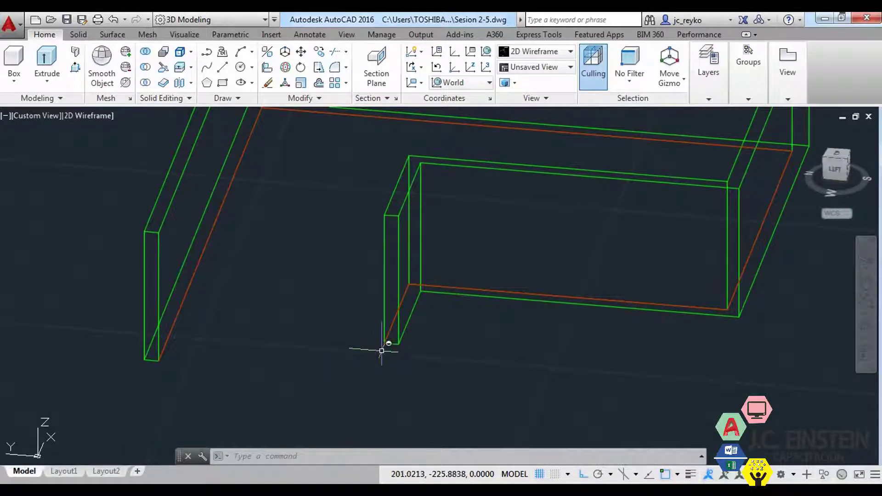
Place an aligned dimension of 2 across the wall's open end.
{"action": "type", "text": "dal"}
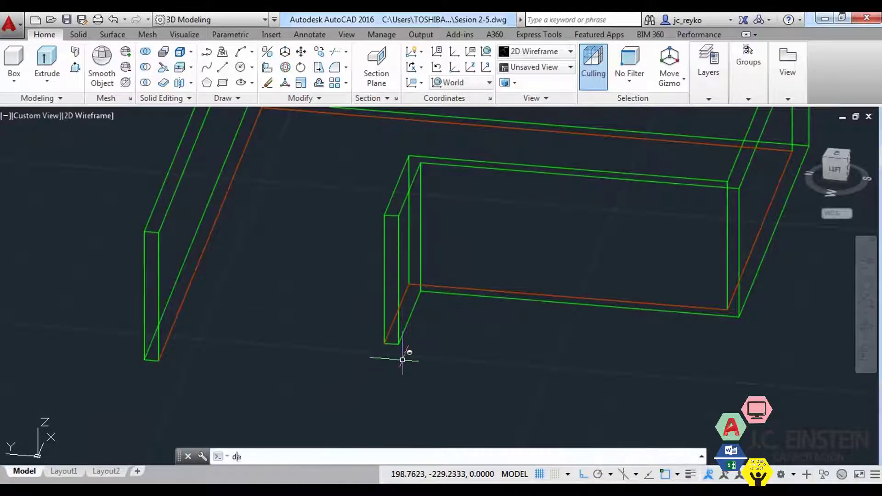
{"action": "key", "text": "Return"}
{"action": "scroll", "coordinate": [384, 344], "scroll_direction": "up", "scroll_amount": 2}
{"action": "left_click", "coordinate": [384, 345]}
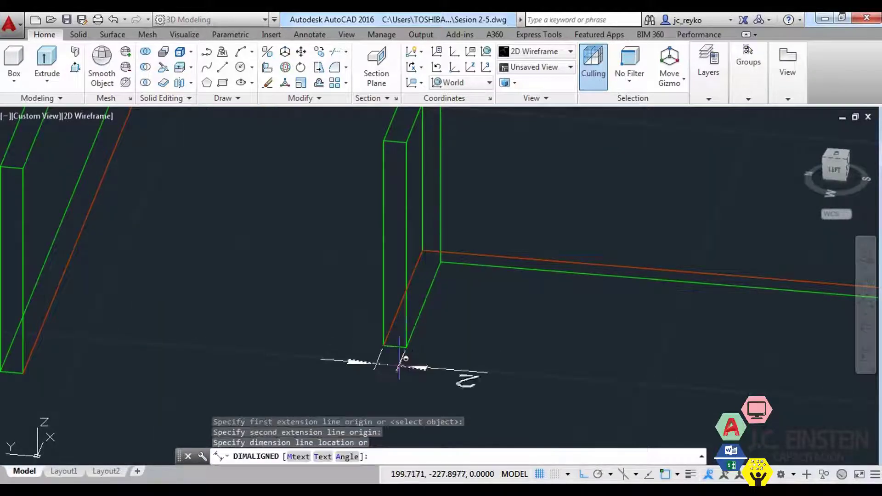
{"action": "scroll", "coordinate": [402, 365], "scroll_direction": "up", "scroll_amount": 4}
{"action": "left_click", "coordinate": [420, 350]}
{"action": "key", "text": "Escape"}
{"action": "key", "text": "Escape"}
{"action": "scroll", "coordinate": [420, 350], "scroll_direction": "down", "scroll_amount": 3}
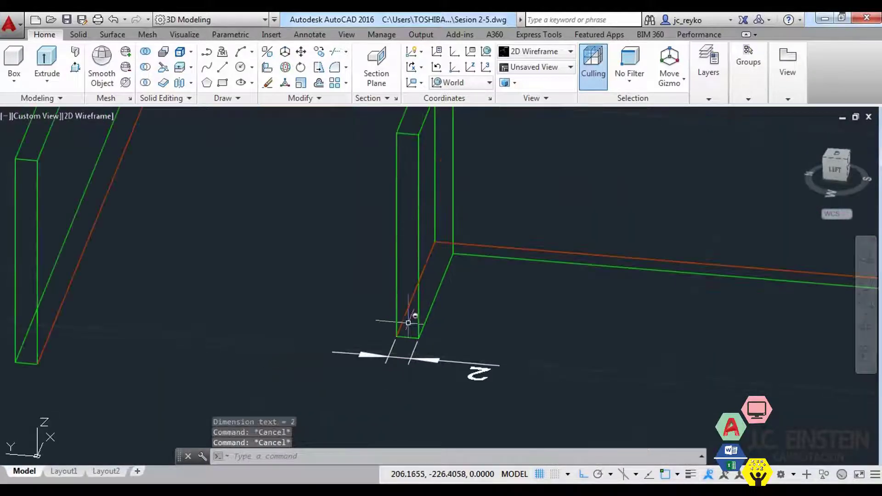
{"action": "scroll", "coordinate": [408, 323], "scroll_direction": "down", "scroll_amount": 5}
Delete the red edge line at the wall base, then undo the deletion.
{"action": "mouse_move", "coordinate": [415, 319]}
{"action": "middle_mouse_down"}
{"action": "mouse_move", "coordinate": [585, 350]}
{"action": "mouse_move", "coordinate": [551, 359]}
{"action": "mouse_move", "coordinate": [473, 340]}
{"action": "middle_mouse_up"}
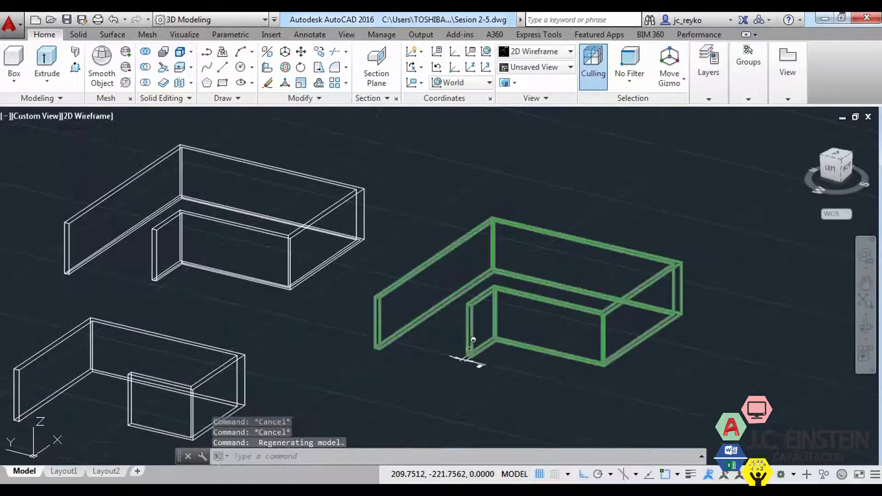
{"action": "scroll", "coordinate": [506, 359], "scroll_direction": "up", "scroll_amount": 4}
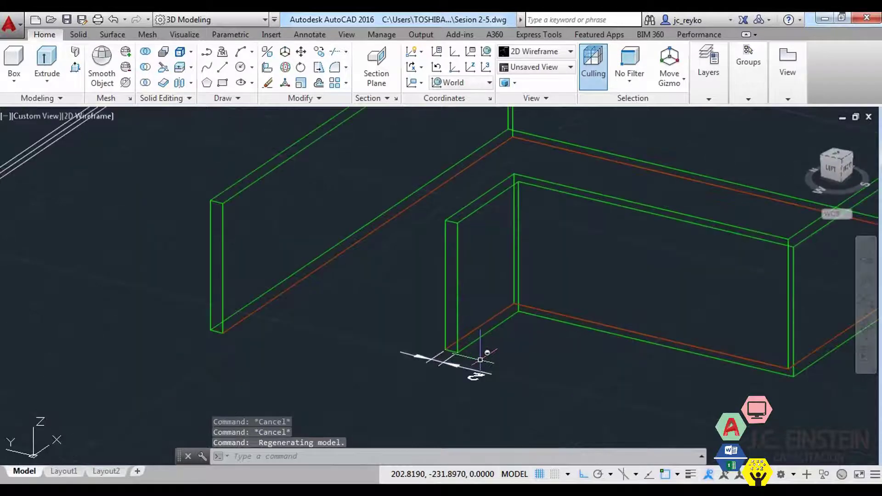
{"action": "middle_click_drag", "start_coordinate": [423, 351], "coordinate": [487, 338]}
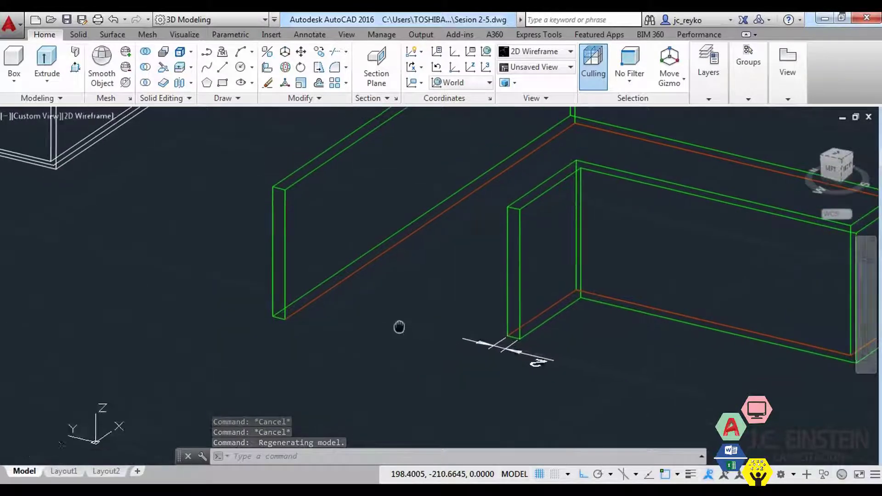
{"action": "left_click", "coordinate": [531, 322]}
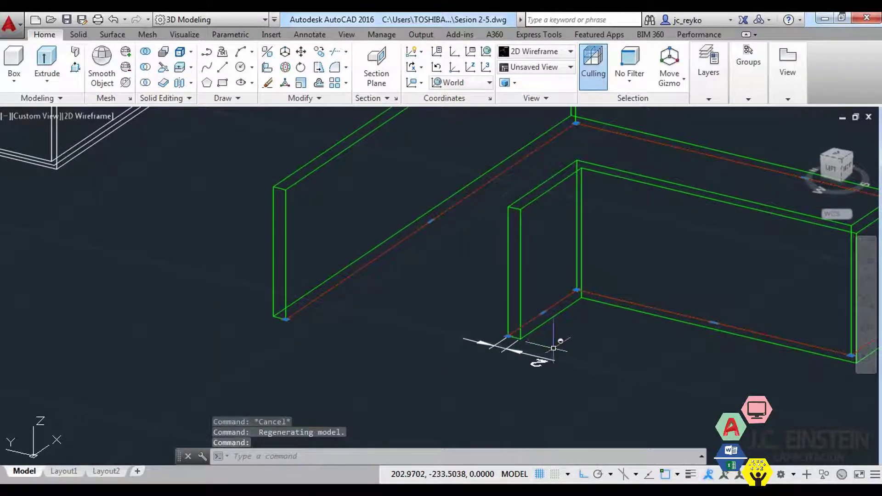
{"action": "key", "text": "Delete"}
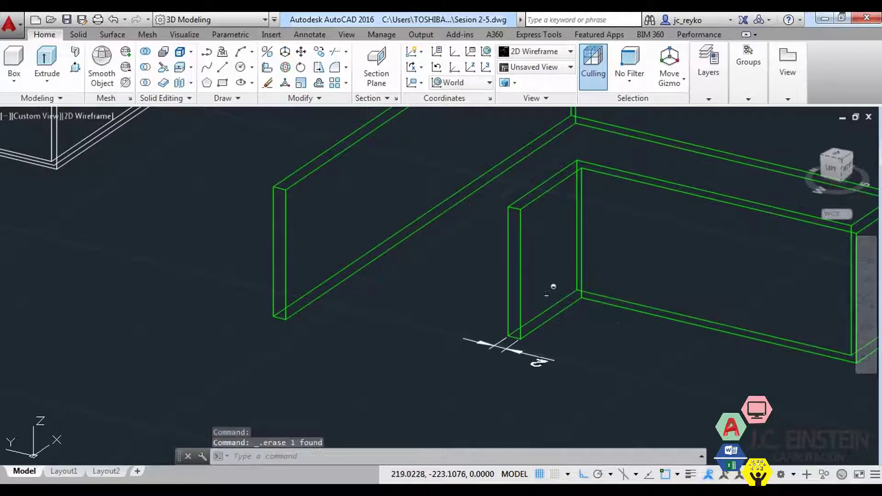
{"action": "key", "text": "ctrl+z"}
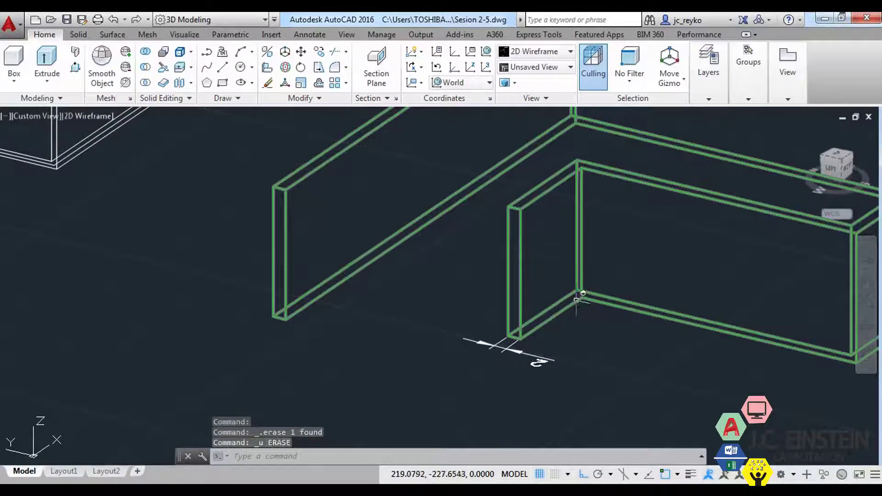
{"action": "scroll", "coordinate": [568, 294], "scroll_direction": "down", "scroll_amount": 5}
{"action": "scroll", "coordinate": [356, 299], "scroll_direction": "up", "scroll_amount": 5}
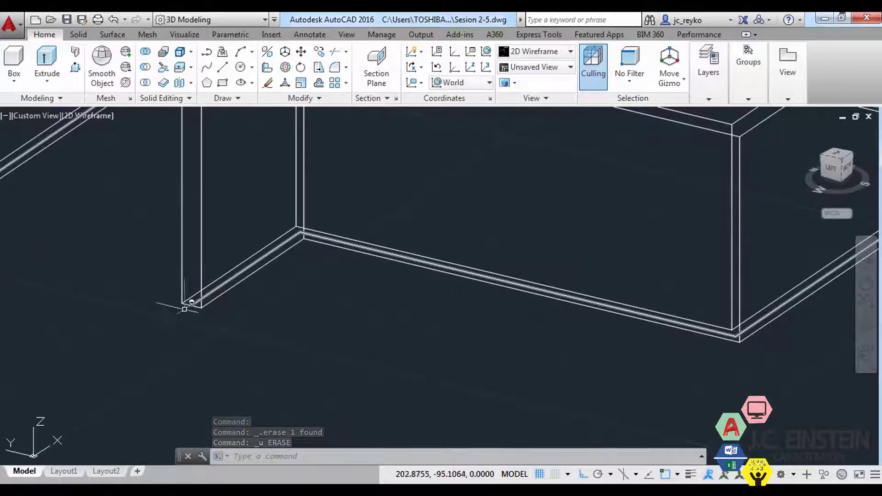
{"action": "scroll", "coordinate": [189, 305], "scroll_direction": "down", "scroll_amount": 2}
{"action": "middle_click_drag", "start_coordinate": [161, 311], "coordinate": [335, 311]}
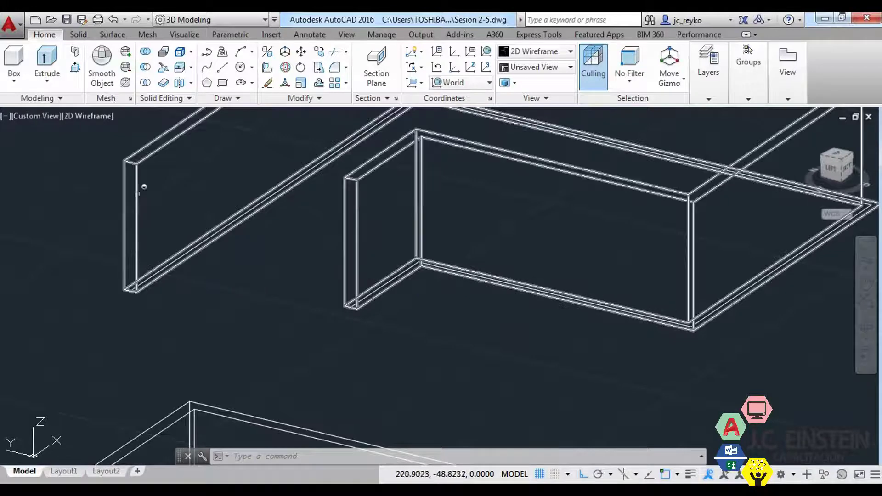
{"action": "scroll", "coordinate": [179, 259], "scroll_direction": "down", "scroll_amount": 3}
{"action": "scroll", "coordinate": [401, 361], "scroll_direction": "up", "scroll_amount": 4}
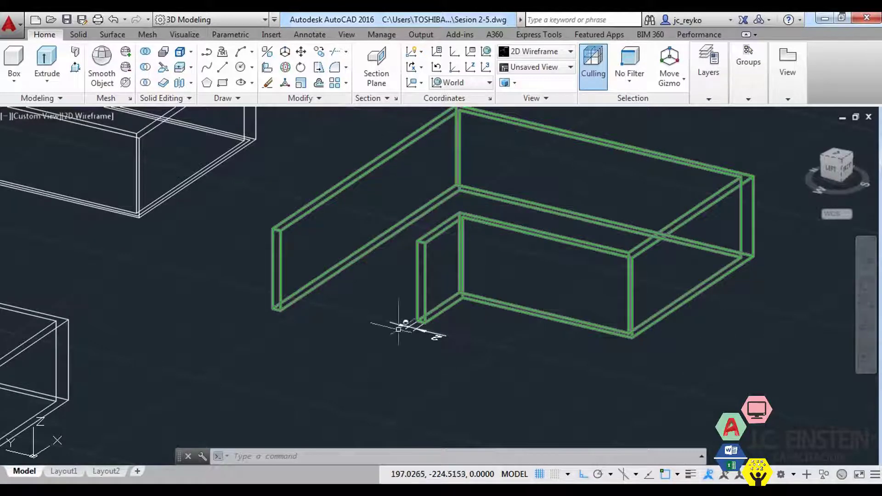
Switch the walls to Conceptual shading and orbit them.
{"action": "middle_click_drag", "start_coordinate": [466, 241], "coordinate": [459, 296]}
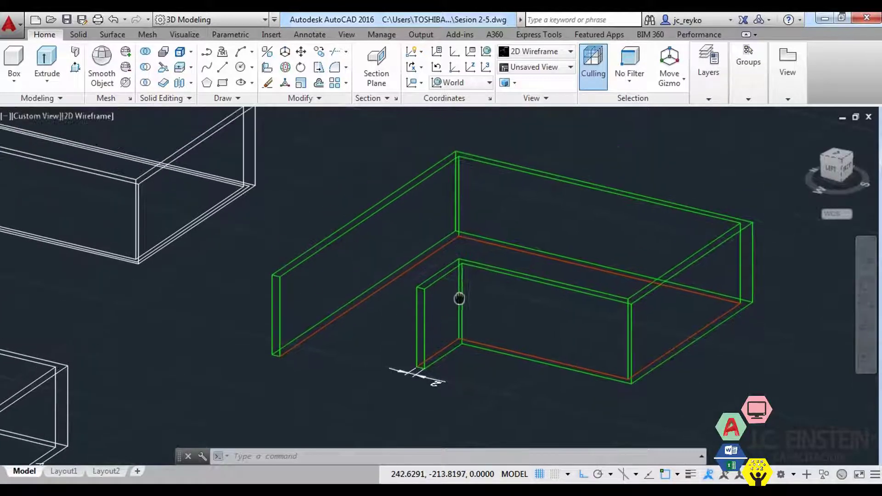
{"action": "type", "text": "vs"}
{"action": "key", "text": "Return"}
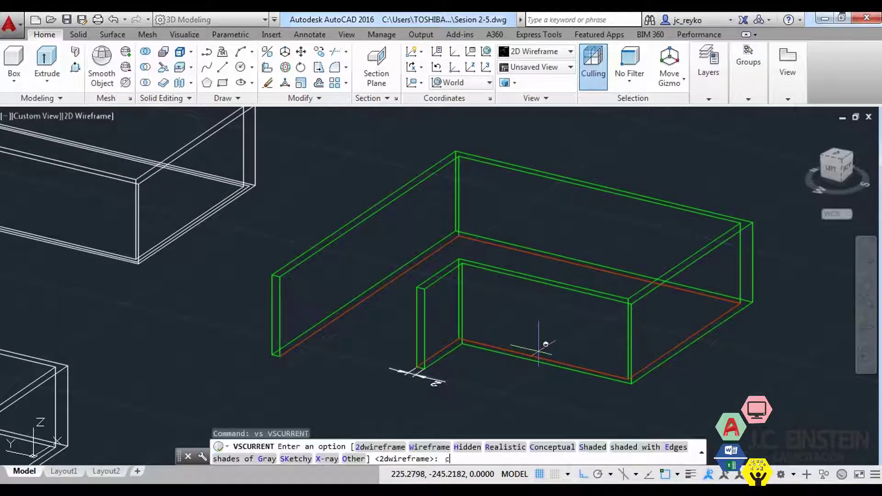
{"action": "type", "text": "c"}
{"action": "key", "text": "Return"}
{"action": "mouse_move", "coordinate": [556, 378]}
{"action": "middle_mouse_down", "text": "shift"}
{"action": "mouse_move", "coordinate": [727, 352]}
{"action": "mouse_move", "coordinate": [683, 380]}
{"action": "middle_mouse_up", "text": "shift"}
Apply the Realistic visual style and orbit to a low side angle.
{"action": "type", "text": "vs"}
{"action": "key", "text": "Return"}
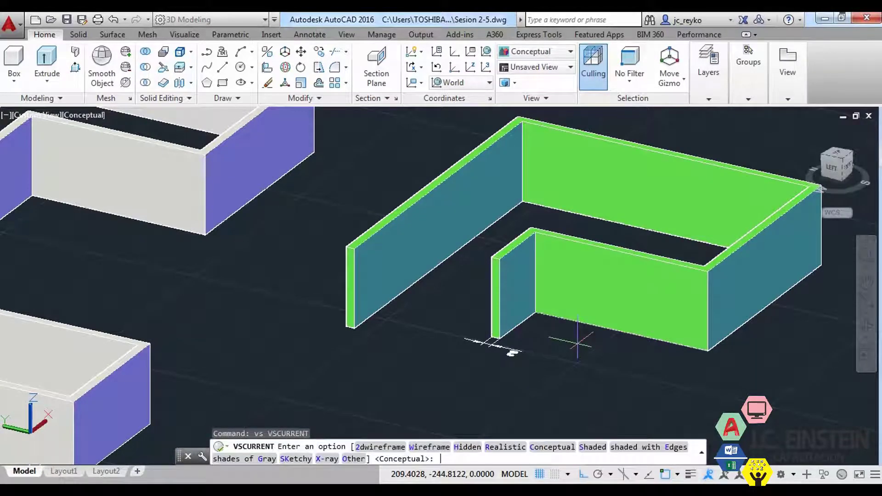
{"action": "type", "text": "r"}
{"action": "key", "text": "Return"}
{"action": "mouse_move", "coordinate": [577, 342]}
{"action": "middle_mouse_down", "text": "shift"}
{"action": "mouse_move", "coordinate": [568, 354]}
{"action": "mouse_move", "coordinate": [547, 339]}
{"action": "mouse_move", "coordinate": [648, 309]}
{"action": "mouse_move", "coordinate": [604, 368]}
{"action": "middle_mouse_up", "text": "shift"}
{"action": "scroll", "coordinate": [570, 338], "scroll_direction": "up", "scroll_amount": 3}
{"action": "scroll", "coordinate": [570, 338], "scroll_direction": "up", "scroll_amount": 2}
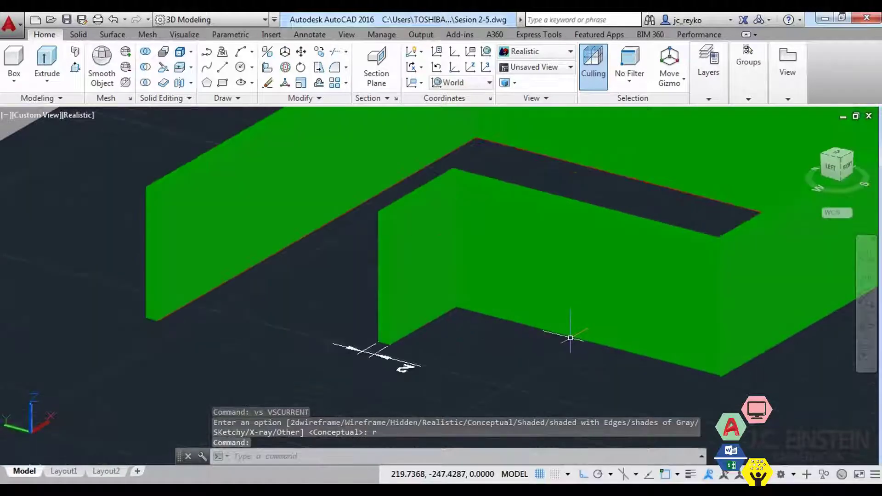
Return to 2D Wireframe and zoom out to show all the walls.
{"action": "type", "text": "vs"}
{"action": "key", "text": "Return"}
{"action": "type", "text": "2 Regenerating model."}
{"action": "key", "text": "Return"}
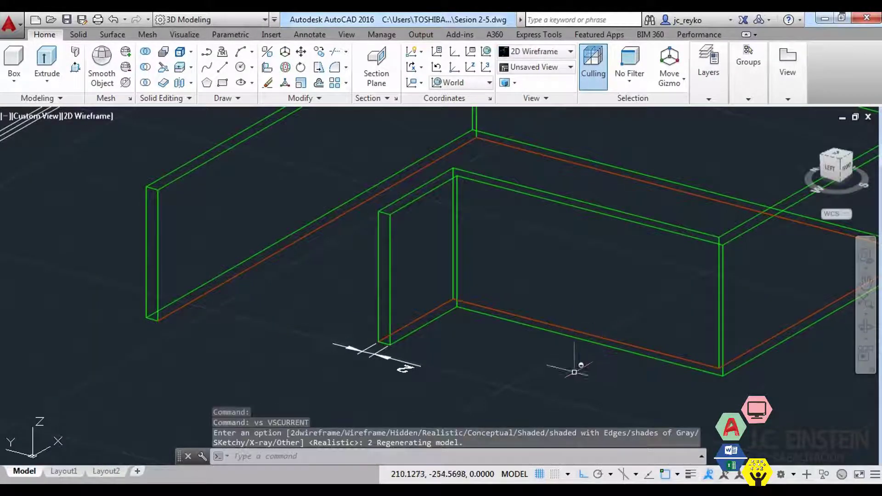
{"action": "scroll", "coordinate": [574, 371], "scroll_direction": "down", "scroll_amount": 2}
{"action": "scroll", "coordinate": [567, 367], "scroll_direction": "down", "scroll_amount": 3}
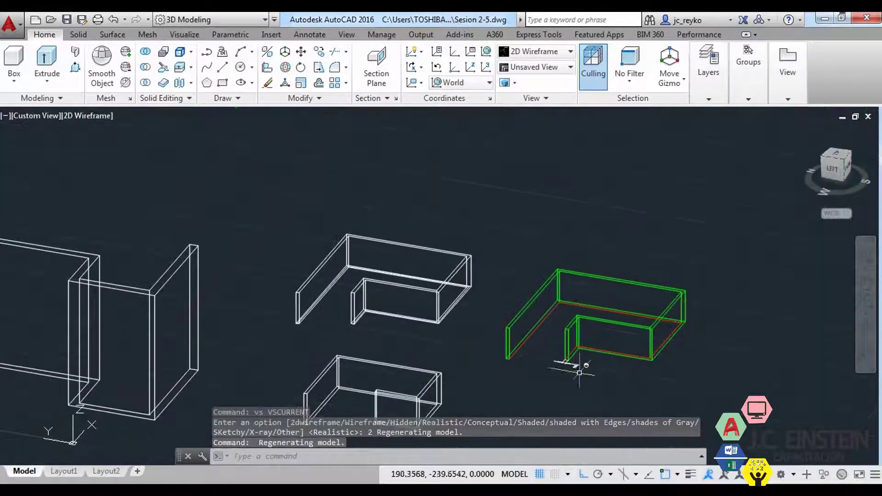
{"action": "mouse_move", "coordinate": [579, 373]}
{"action": "middle_mouse_down"}
{"action": "mouse_move", "coordinate": [732, 334]}
{"action": "mouse_move", "coordinate": [580, 314]}
{"action": "mouse_move", "coordinate": [662, 318]}
{"action": "middle_mouse_up"}
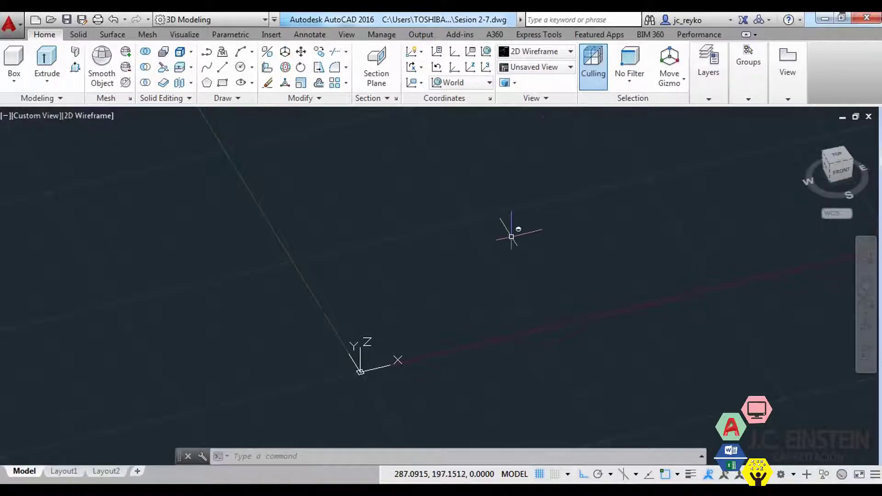
Pan and zoom around the empty Sesion 2-7 model space.
{"action": "middle_click_drag", "start_coordinate": [502, 242], "coordinate": [480, 280]}
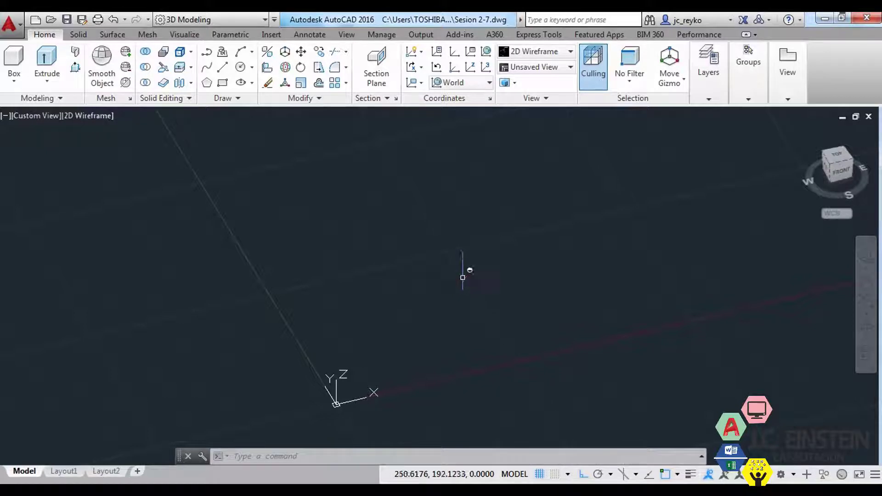
{"action": "scroll", "coordinate": [458, 286], "scroll_direction": "up", "scroll_amount": 2}
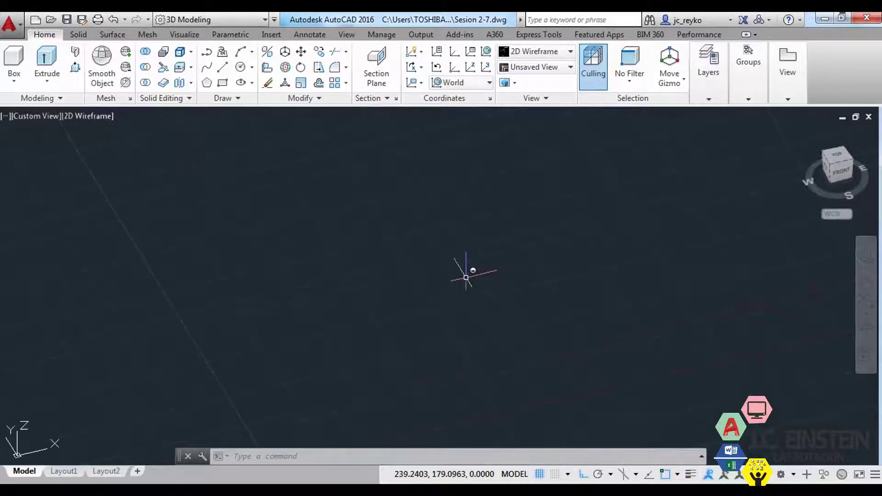
{"action": "scroll", "coordinate": [469, 280], "scroll_direction": "down", "scroll_amount": 1}
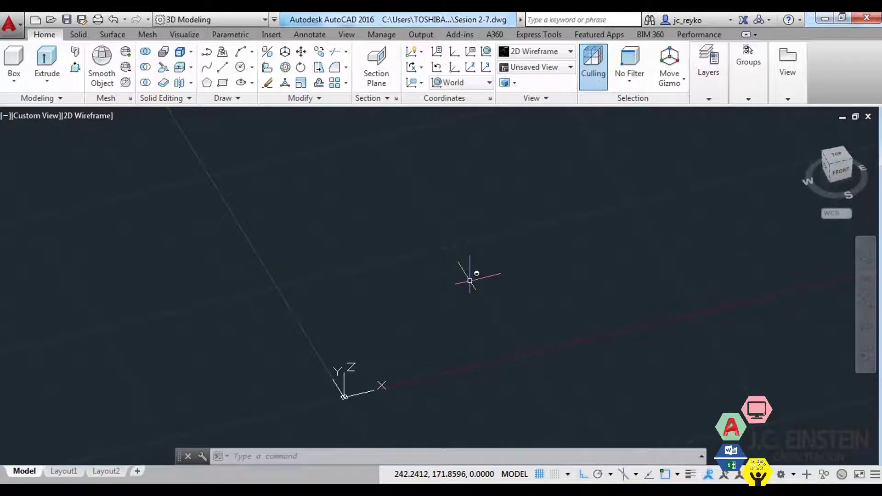
Create a torus at a picked centre with radius 20 and tube radius 2.
{"action": "type", "text": "TOR"}
{"action": "key", "text": "Return"}
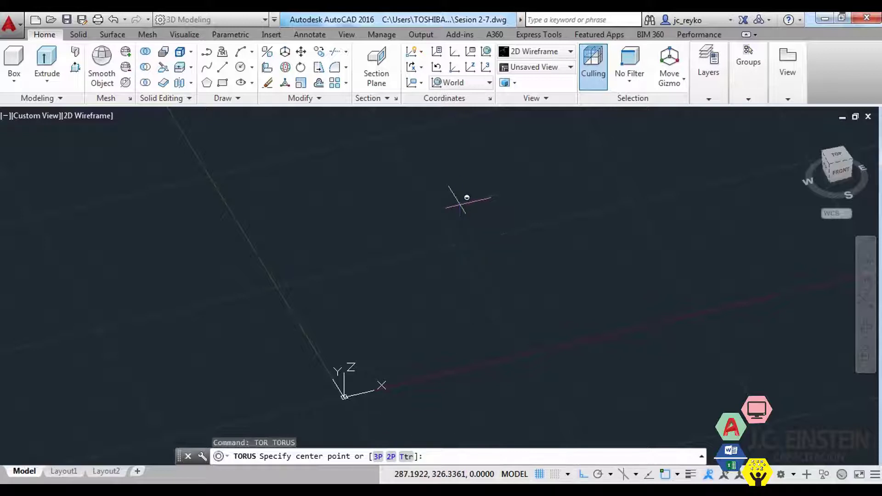
{"action": "middle_click_drag", "start_coordinate": [498, 193], "coordinate": [479, 238]}
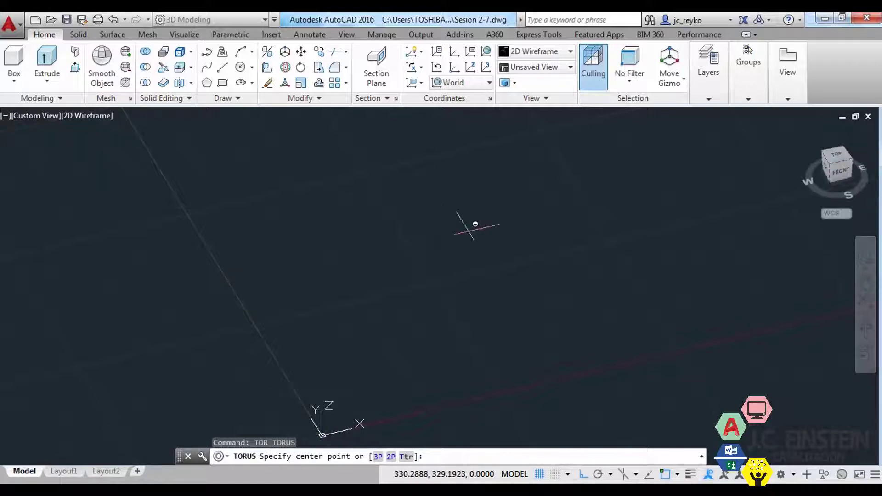
{"action": "left_click", "coordinate": [460, 213]}
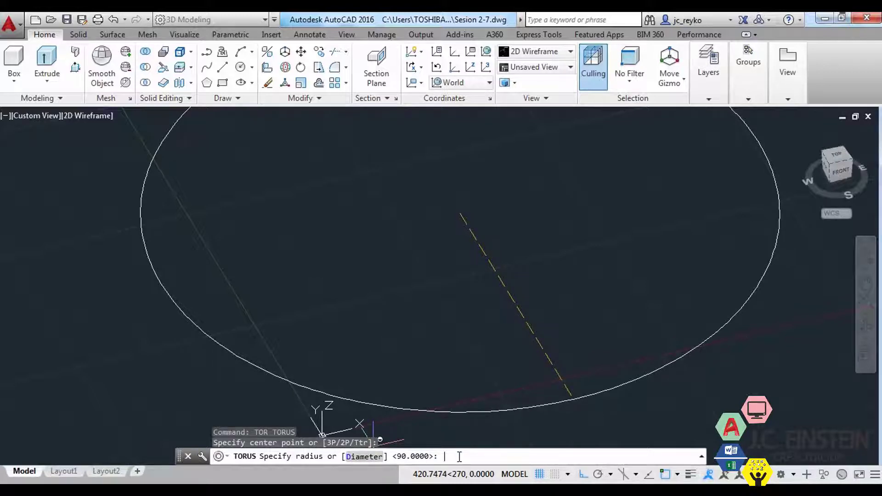
{"action": "type", "text": "20"}
{"action": "key", "text": "Return"}
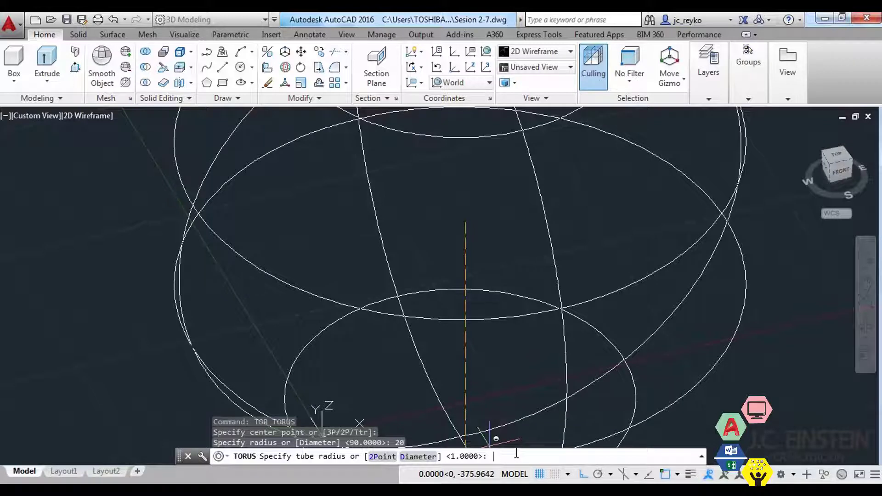
{"action": "key", "text": "Return"}
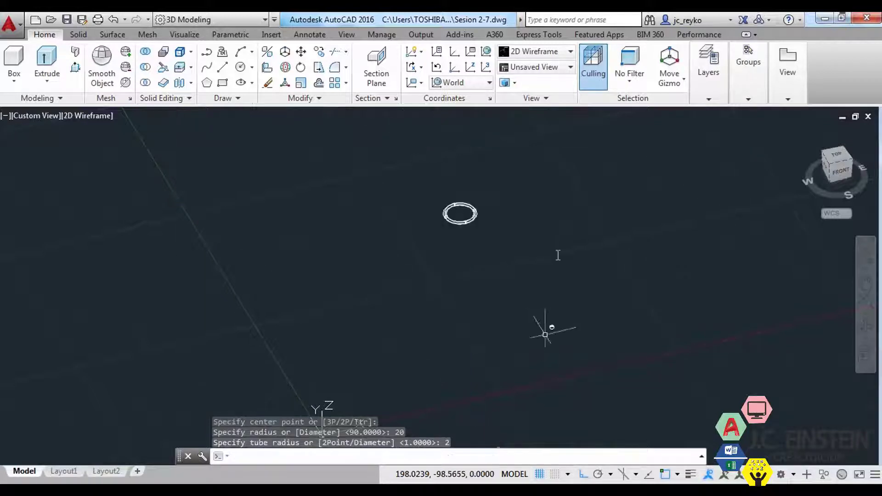
{"action": "scroll", "coordinate": [440, 249], "scroll_direction": "up", "scroll_amount": 4}
Apply Conceptual shading to the torus and orbit around it.
{"action": "middle_click_drag", "start_coordinate": [431, 303], "coordinate": [457, 262]}
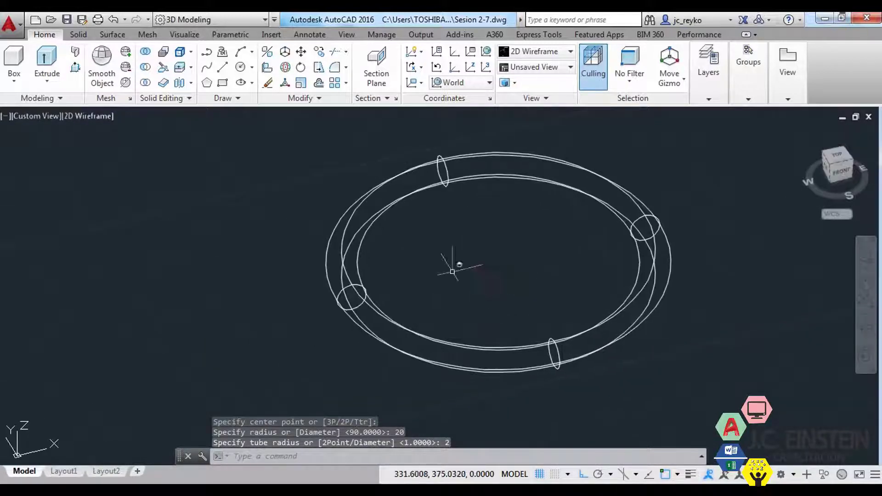
{"action": "type", "text": "v"}
{"action": "key", "text": "Return"}
{"action": "type", "text": "c"}
{"action": "key", "text": "Return"}
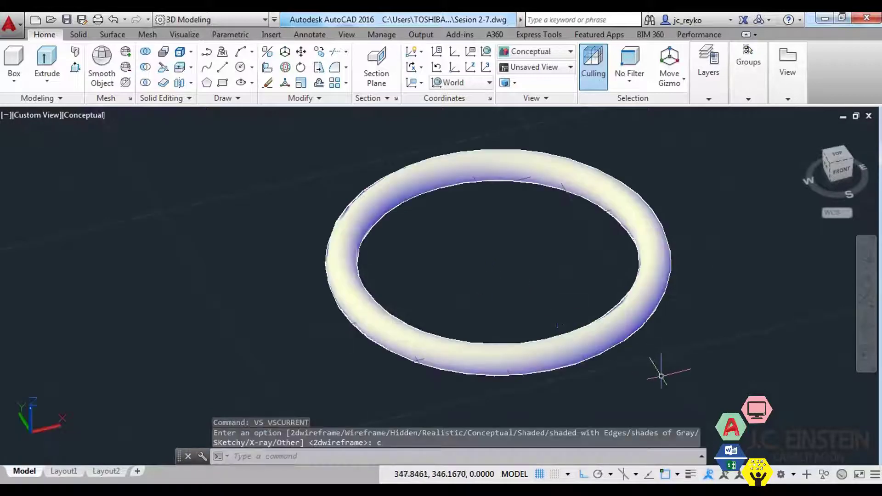
{"action": "mouse_move", "coordinate": [711, 379]}
{"action": "middle_mouse_down", "text": "shift"}
{"action": "mouse_move", "coordinate": [636, 320]}
{"action": "mouse_move", "coordinate": [566, 188]}
{"action": "middle_mouse_up", "text": "shift"}
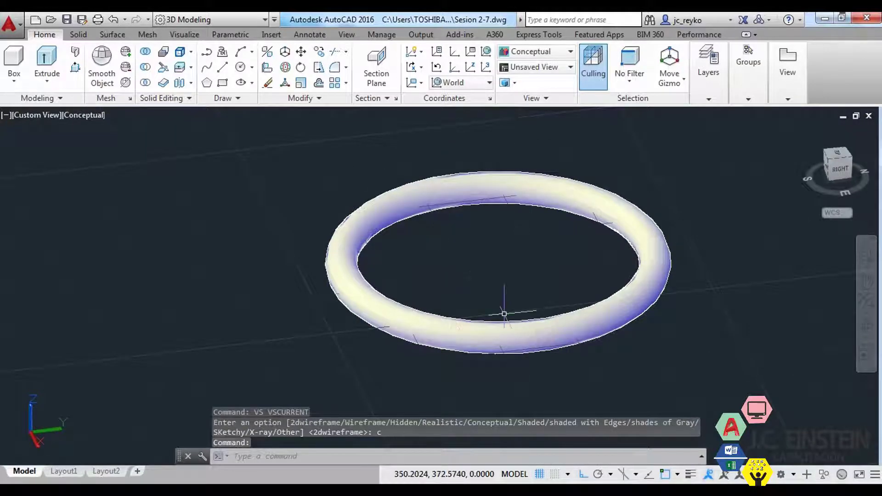
{"action": "mouse_move", "coordinate": [504, 314]}
{"action": "middle_mouse_down", "text": "shift"}
{"action": "mouse_move", "coordinate": [597, 374]}
{"action": "mouse_move", "coordinate": [752, 354]}
{"action": "mouse_move", "coordinate": [768, 360]}
{"action": "mouse_move", "coordinate": [725, 392]}
{"action": "mouse_move", "coordinate": [669, 374]}
{"action": "mouse_move", "coordinate": [636, 340]}
{"action": "middle_mouse_up", "text": "shift"}
{"action": "key", "text": "Escape"}
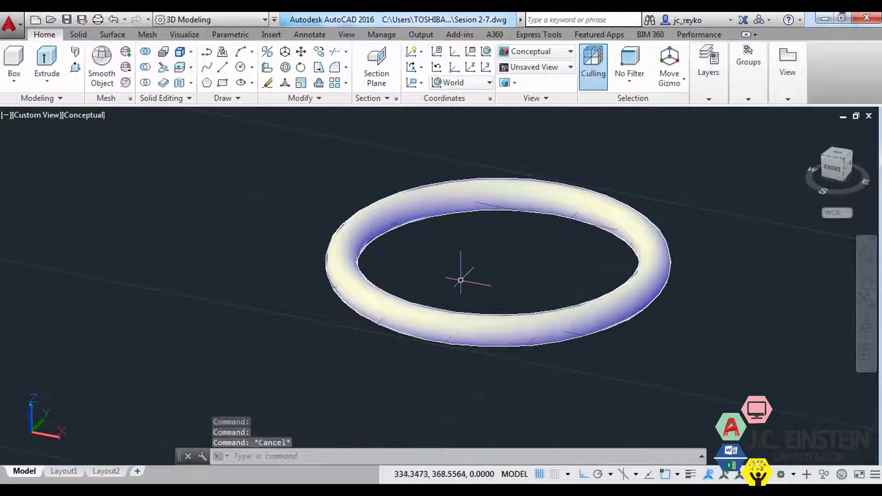
Reframe the torus and set a PLAN top view with the current UCS.
{"action": "scroll", "coordinate": [536, 298], "scroll_direction": "down", "scroll_amount": 6}
{"action": "middle_click_drag", "start_coordinate": [696, 319], "coordinate": [508, 324]}
{"action": "scroll", "coordinate": [500, 325], "scroll_direction": "up", "scroll_amount": 3}
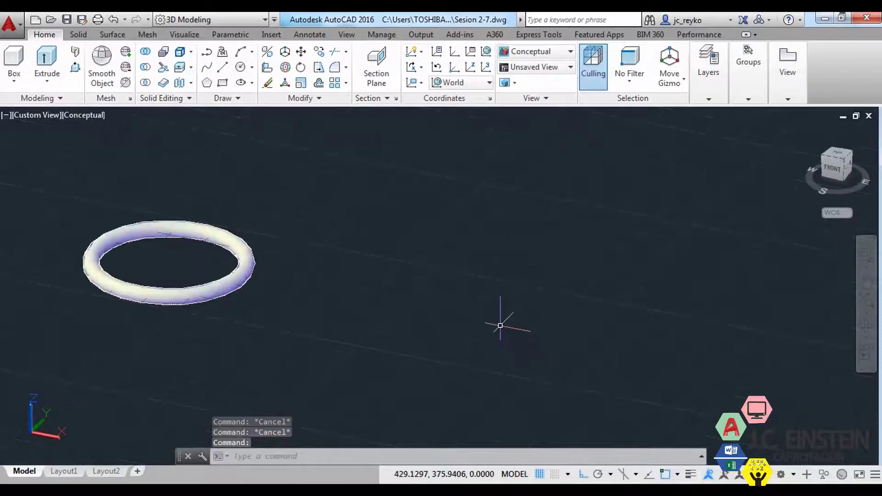
{"action": "type", "text": "plan"}
{"action": "key", "text": "Return"}
{"action": "key", "text": "Return"}
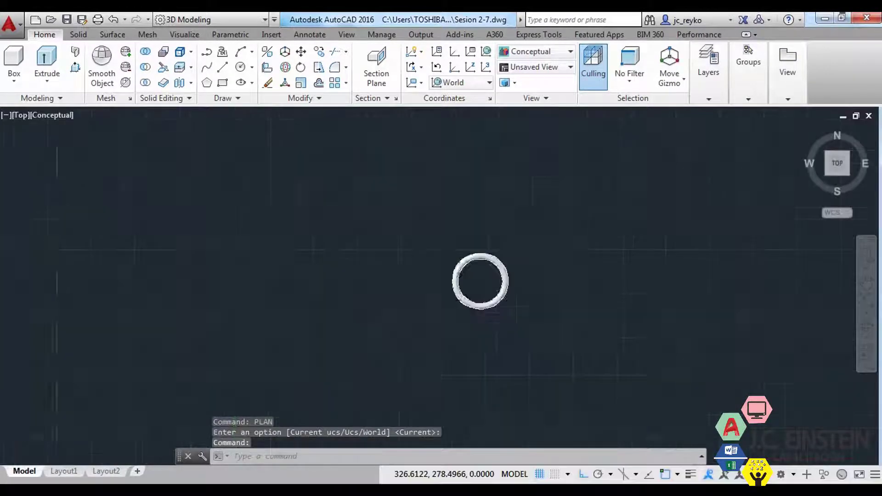
Draw a circle of radius 20 to the right of the torus.
{"action": "scroll", "coordinate": [646, 232], "scroll_direction": "up", "scroll_amount": 3}
{"action": "middle_click_drag", "start_coordinate": [646, 232], "coordinate": [580, 285]}
{"action": "type", "text": "c"}
{"action": "key", "text": "Return"}
{"action": "left_click", "coordinate": [625, 263]}
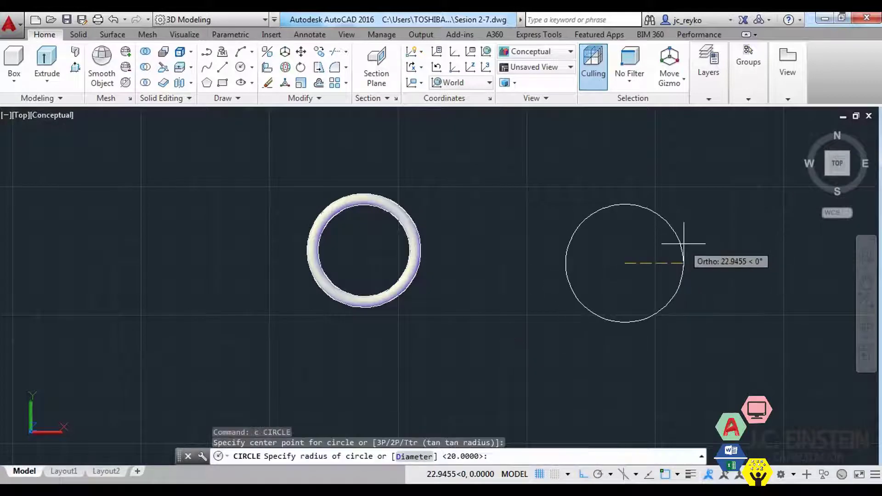
{"action": "type", "text": "20"}
{"action": "key", "text": "Return"}
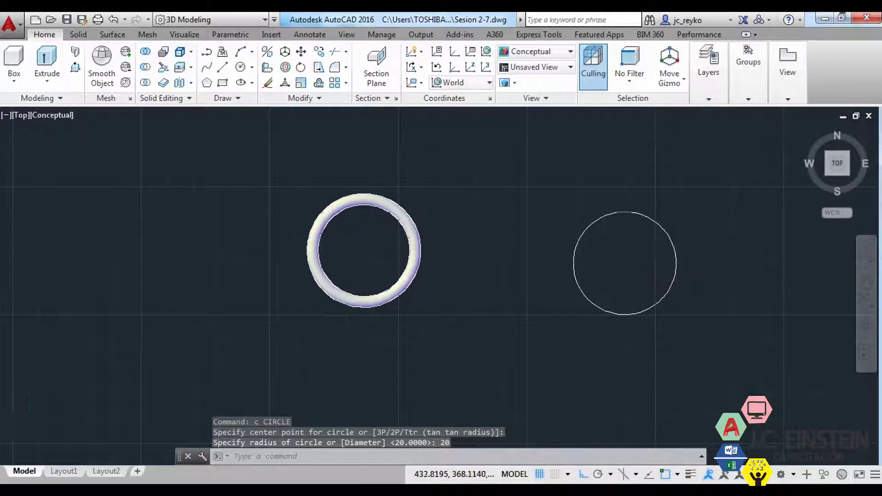
{"action": "scroll", "coordinate": [611, 269], "scroll_direction": "up", "scroll_amount": 3}
Set the circle's colour to Red in Properties and reframe both objects.
{"action": "left_click", "coordinate": [675, 386]}
{"action": "left_click", "coordinate": [565, 250]}
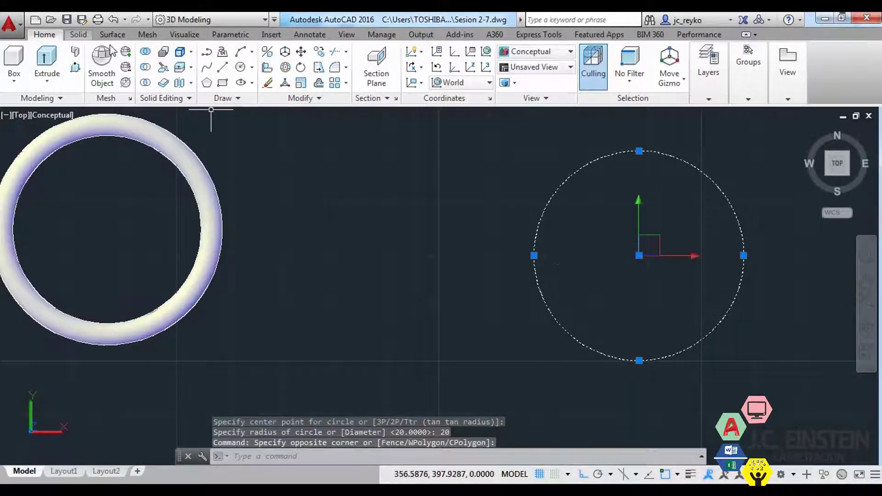
{"action": "key", "text": "ctrl+1"}
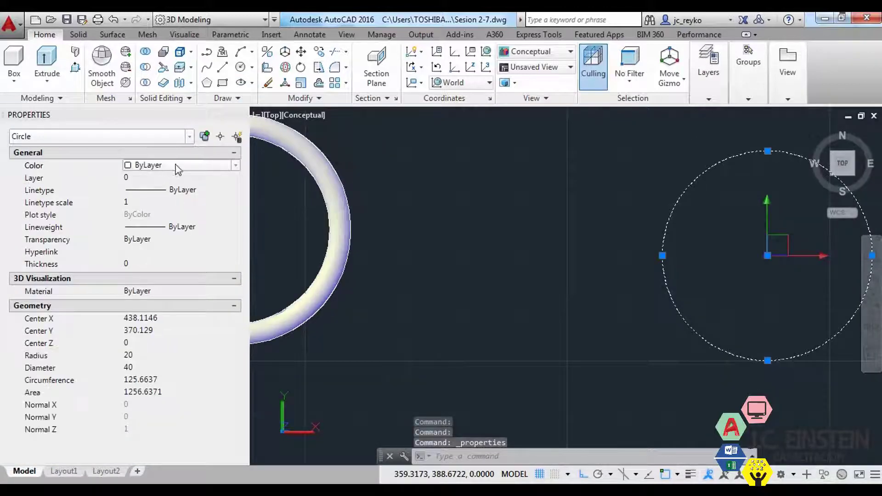
{"action": "left_click", "coordinate": [176, 165]}
{"action": "left_click", "coordinate": [154, 200]}
{"action": "key", "text": "Escape"}
{"action": "key", "text": "Escape"}
{"action": "key", "text": "Escape"}
{"action": "scroll", "coordinate": [678, 310], "scroll_direction": "down", "scroll_amount": 3}
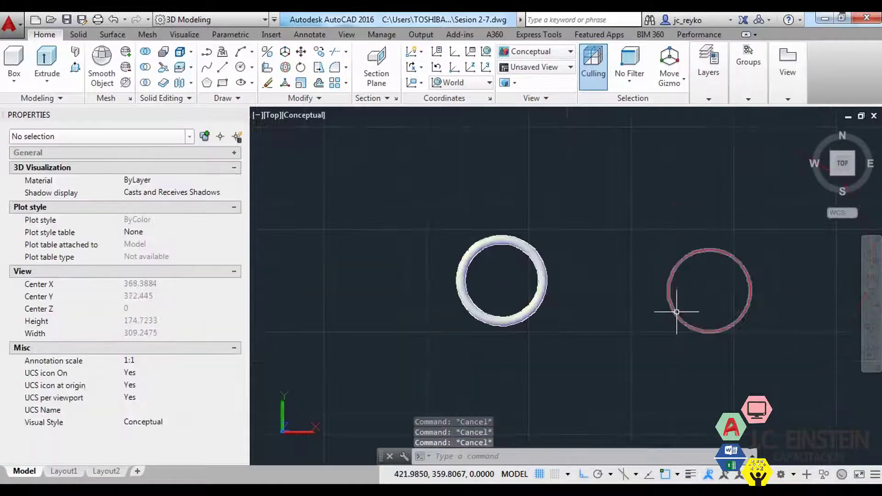
{"action": "middle_click_drag", "start_coordinate": [676, 311], "coordinate": [607, 312]}
{"action": "scroll", "coordinate": [622, 315], "scroll_direction": "up", "scroll_amount": 6}
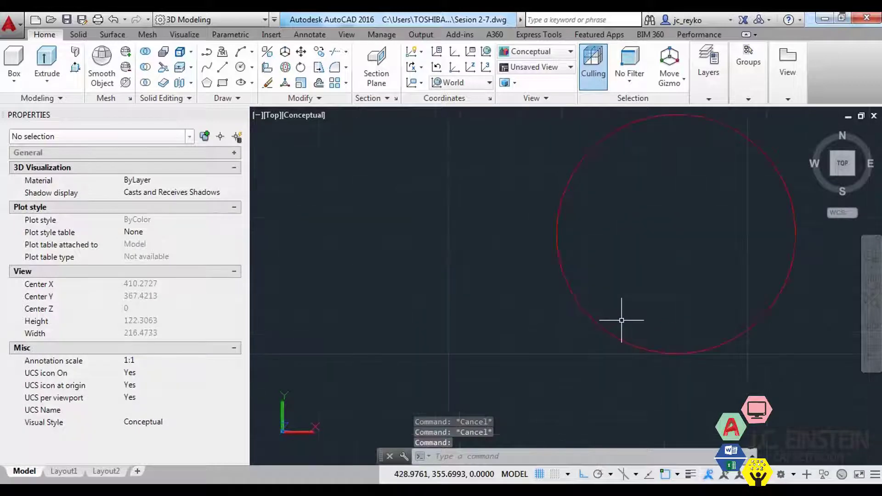
{"action": "scroll", "coordinate": [626, 311], "scroll_direction": "down", "scroll_amount": 5}
{"action": "scroll", "coordinate": [613, 321], "scroll_direction": "up", "scroll_amount": 2}
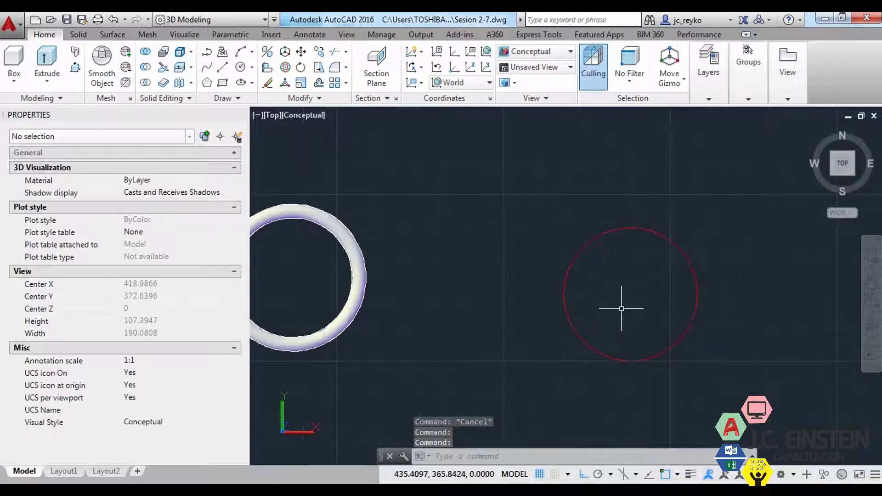
Create a torus centred on the red circle with radius 20 and tube radius 2.
{"action": "type", "text": "to"}
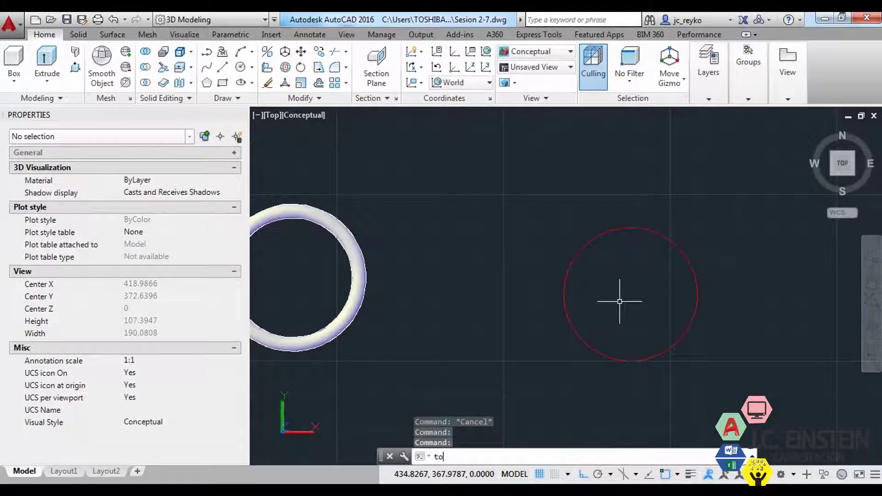
{"action": "type", "text": "r"}
{"action": "key", "text": "Return"}
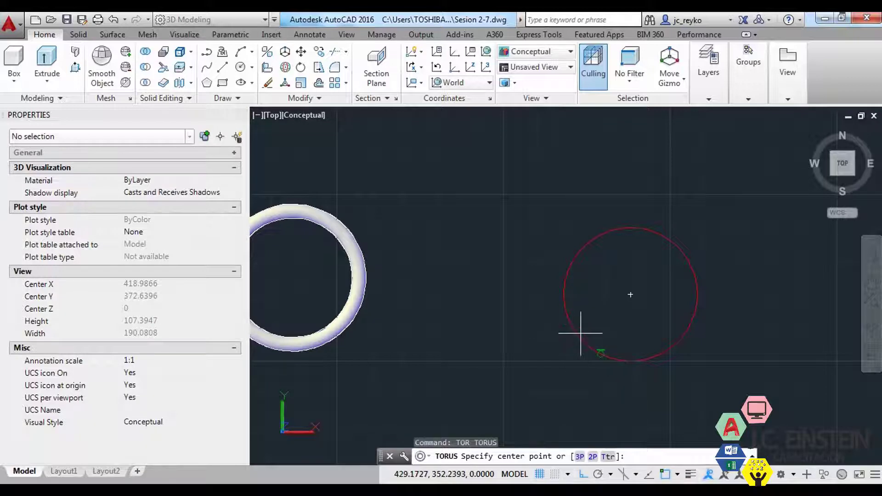
{"action": "left_click", "coordinate": [630, 294]}
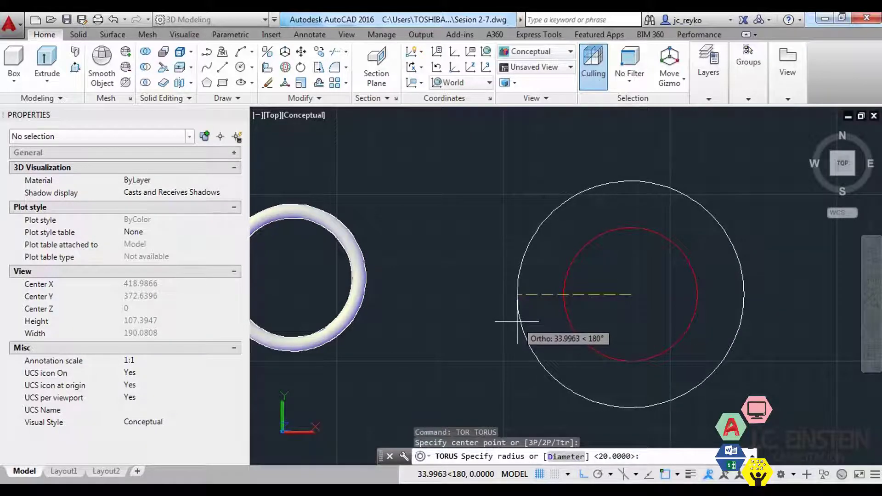
{"action": "type", "text": "20"}
{"action": "key", "text": "Return"}
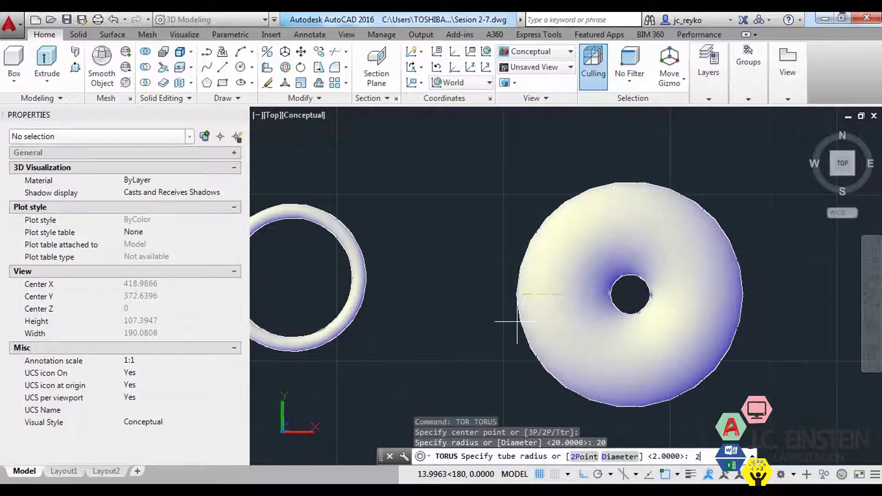
{"action": "type", "text": "2"}
{"action": "key", "text": "Return"}
Centre the new torus in the view and switch to the 2D Wireframe visual style.
{"action": "scroll", "coordinate": [610, 275], "scroll_direction": "up", "scroll_amount": 5}
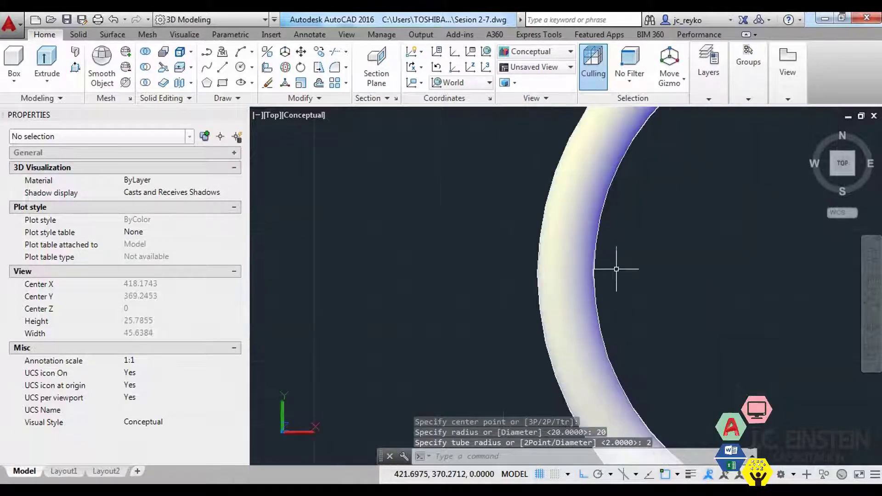
{"action": "scroll", "coordinate": [611, 295], "scroll_direction": "down", "scroll_amount": 5}
{"action": "middle_click_drag", "start_coordinate": [610, 295], "coordinate": [502, 310]}
{"action": "type", "text": "vs"}
{"action": "key", "text": "Return"}
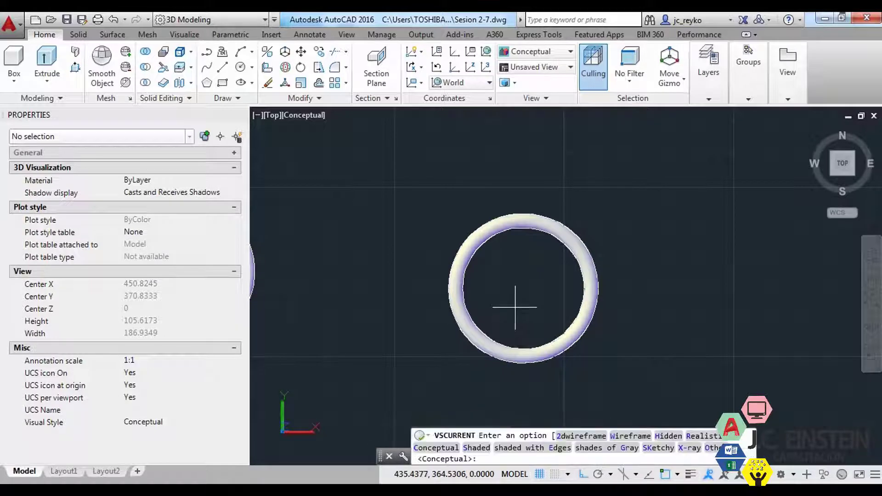
{"action": "type", "text": "2"}
{"action": "key", "text": "Return"}
Orbit and pan the wireframe ring to inspect its tube sections from a tilted angle.
{"action": "scroll", "coordinate": [478, 299], "scroll_direction": "up", "scroll_amount": 5}
{"action": "scroll", "coordinate": [407, 296], "scroll_direction": "down", "scroll_amount": 3}
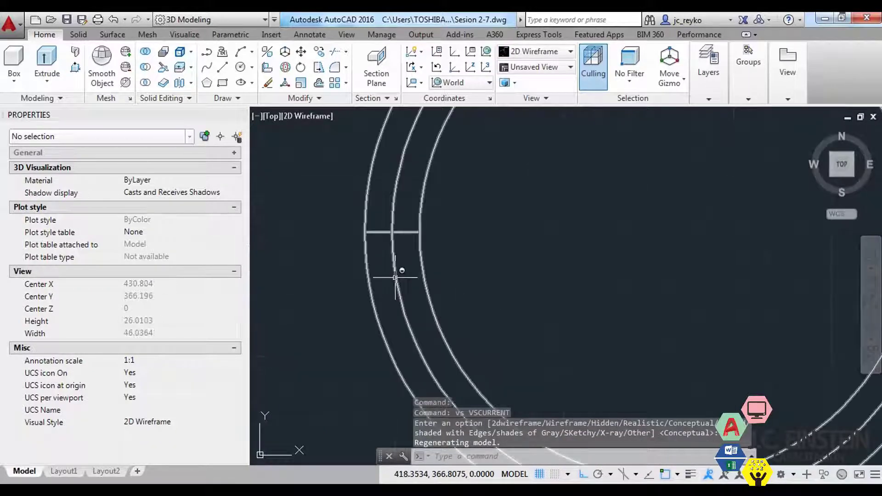
{"action": "left_click", "coordinate": [464, 290]}
{"action": "scroll", "coordinate": [464, 290], "scroll_direction": "down", "scroll_amount": 3}
{"action": "key", "text": "Escape"}
{"action": "key", "text": "Escape"}
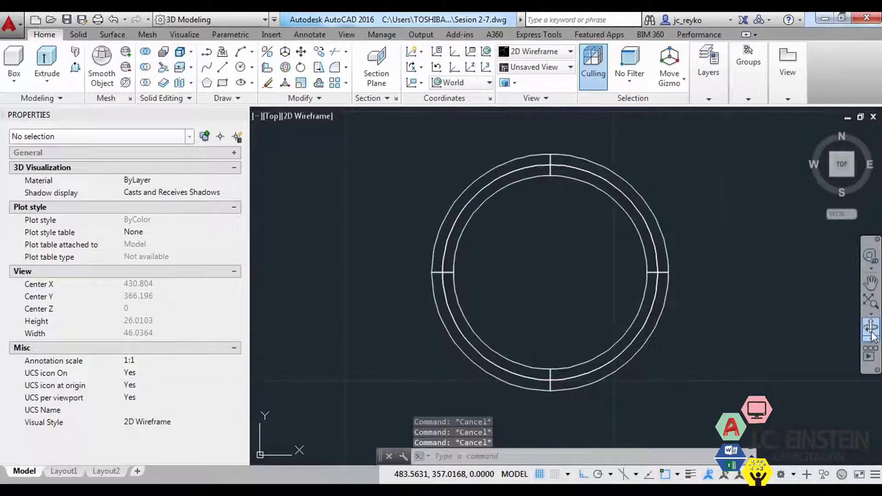
{"action": "mouse_move", "coordinate": [561, 300]}
{"action": "middle_mouse_down", "text": "shift"}
{"action": "mouse_move", "coordinate": [576, 252]}
{"action": "mouse_move", "coordinate": [478, 344]}
{"action": "middle_mouse_up", "text": "shift"}
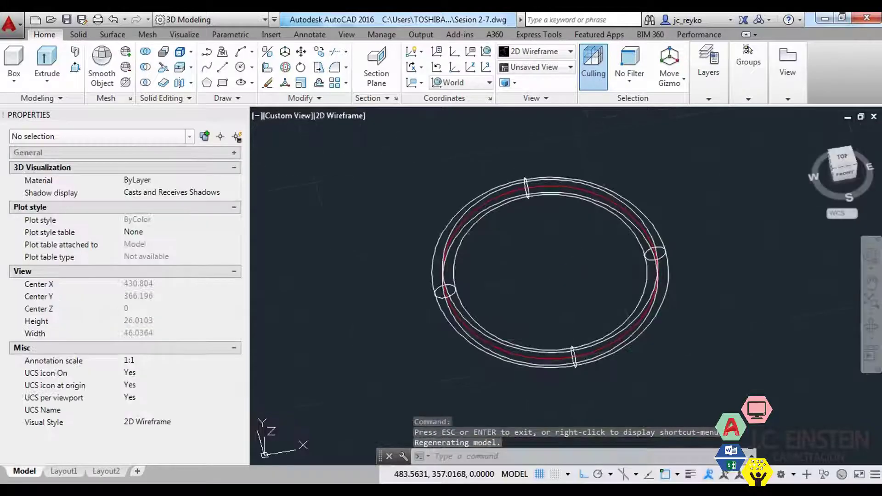
{"action": "scroll", "coordinate": [476, 345], "scroll_direction": "up", "scroll_amount": 2}
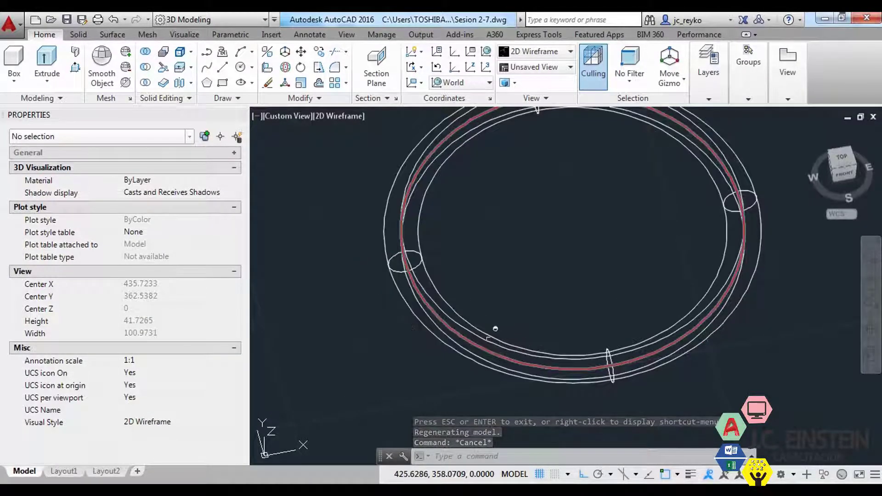
{"action": "scroll", "coordinate": [597, 275], "scroll_direction": "down", "scroll_amount": 2}
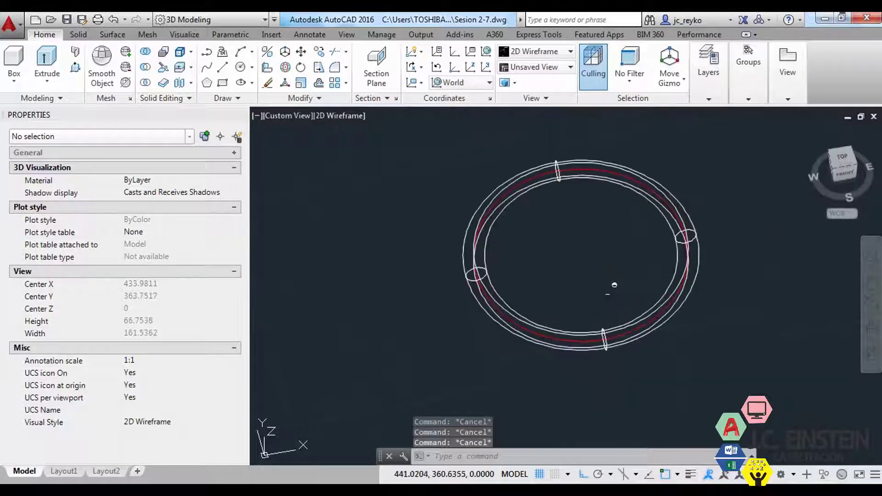
{"action": "scroll", "coordinate": [550, 206], "scroll_direction": "up", "scroll_amount": 2}
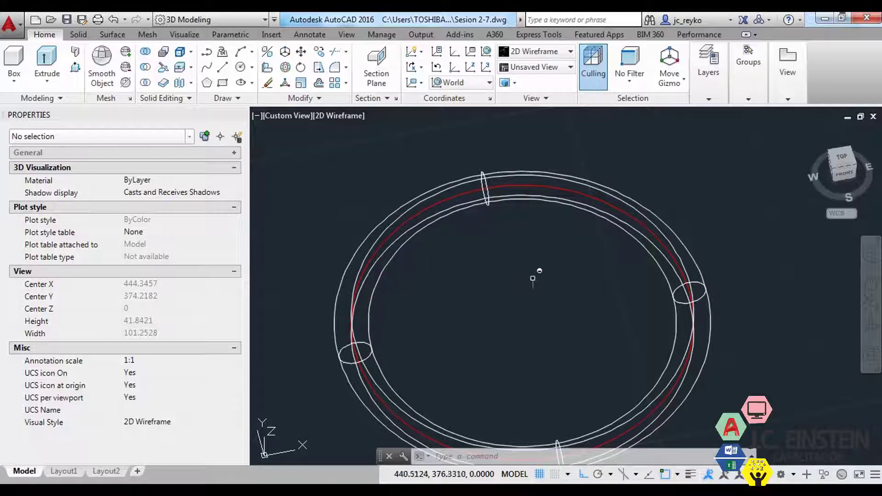
{"action": "middle_click_drag", "start_coordinate": [559, 295], "coordinate": [593, 271]}
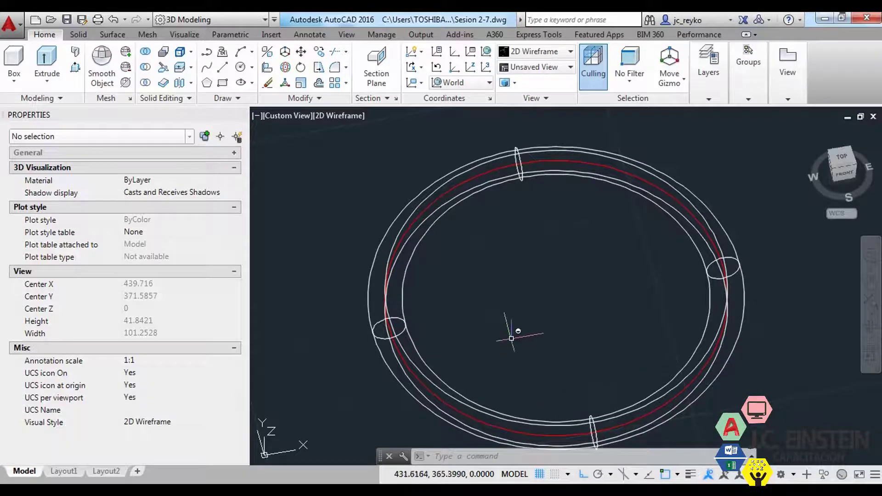
{"action": "key", "text": "Escape"}
Return to plan view of the current coordinate system.
{"action": "type", "text": "plan"}
{"action": "key", "text": "Return"}
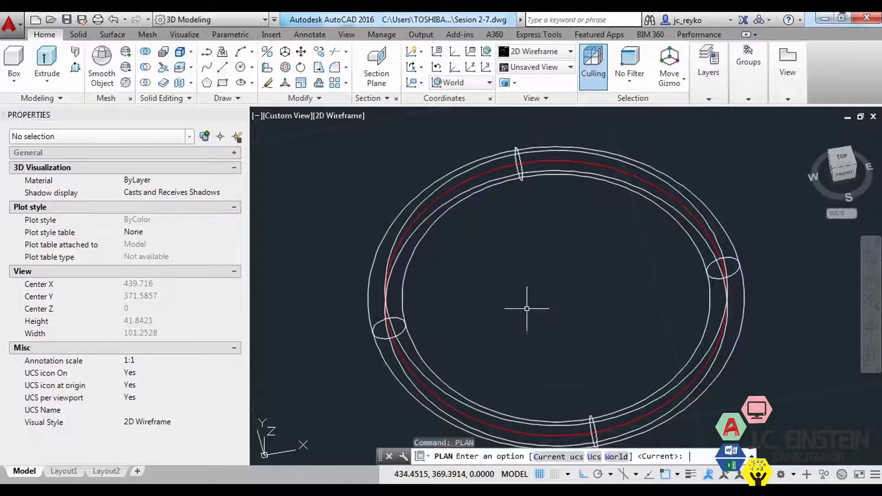
{"action": "key", "text": "Return"}
{"action": "scroll", "coordinate": [490, 312], "scroll_direction": "up", "scroll_amount": 4}
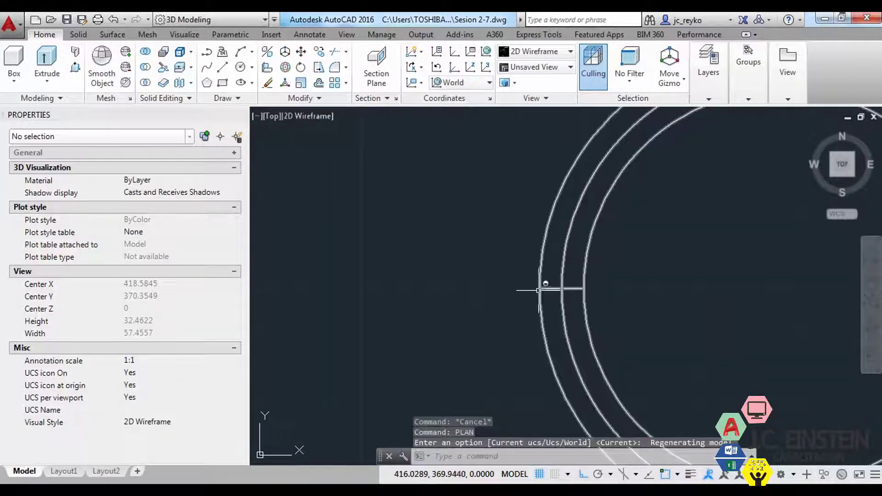
Start an aligned dimension and reset object snaps so only Tangent and Nearest remain.
{"action": "type", "text": "dal"}
{"action": "key", "text": "Return"}
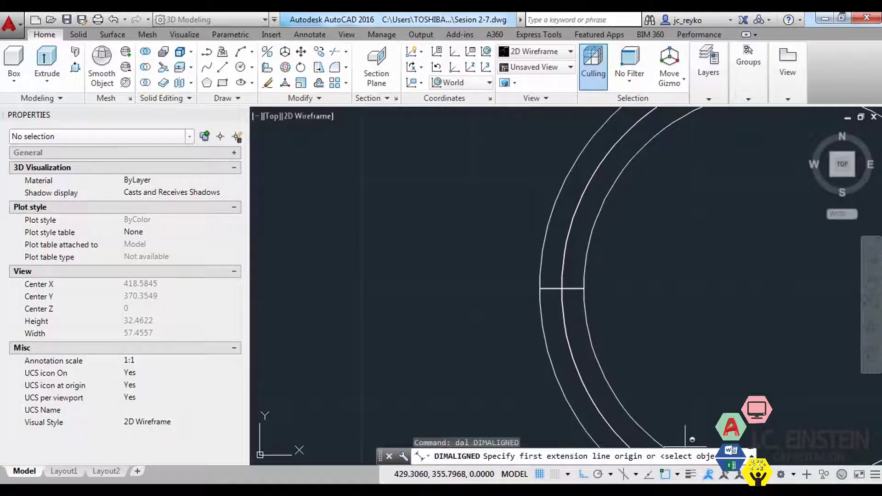
{"action": "left_click", "coordinate": [677, 474]}
{"action": "left_click", "coordinate": [680, 457]}
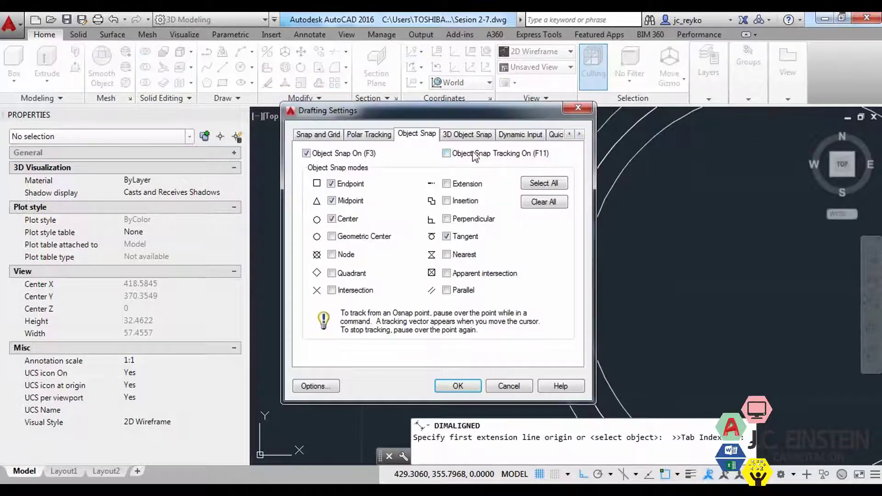
{"action": "left_click_drag", "start_coordinate": [491, 122], "coordinate": [392, 131]}
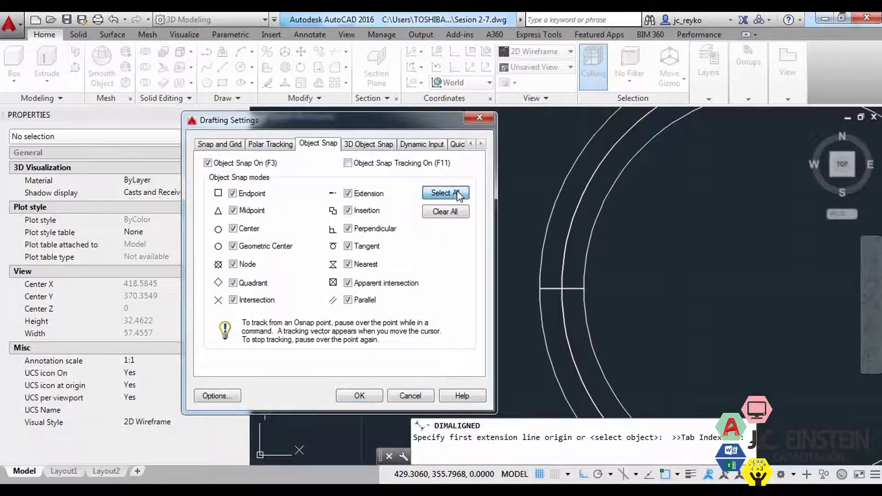
{"action": "left_click", "coordinate": [443, 212]}
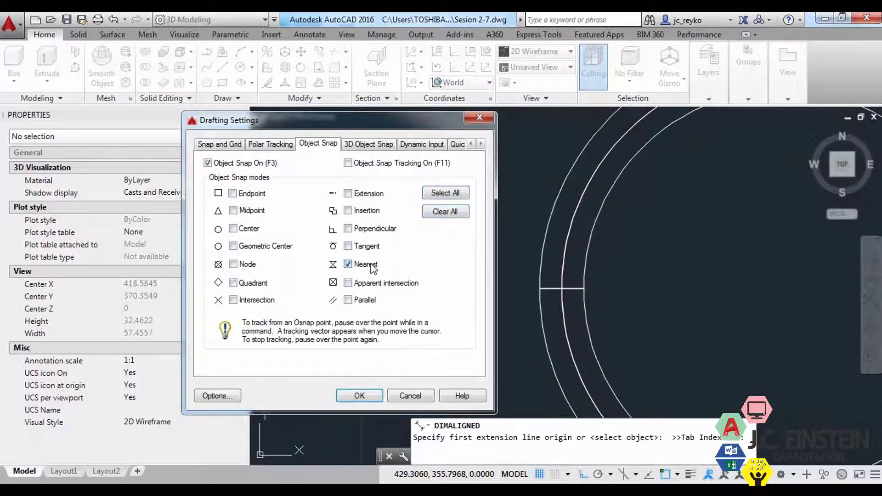
{"action": "left_click", "coordinate": [359, 395]}
Dimension the torus tube width edge to edge, giving 3.99.
{"action": "scroll", "coordinate": [544, 287], "scroll_direction": "up", "scroll_amount": 3}
{"action": "scroll", "coordinate": [529, 262], "scroll_direction": "up", "scroll_amount": 3}
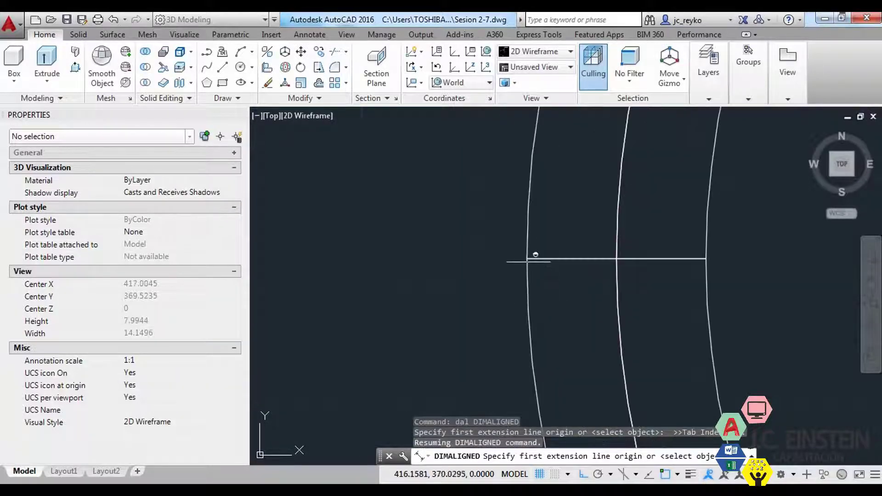
{"action": "left_click", "coordinate": [528, 258]}
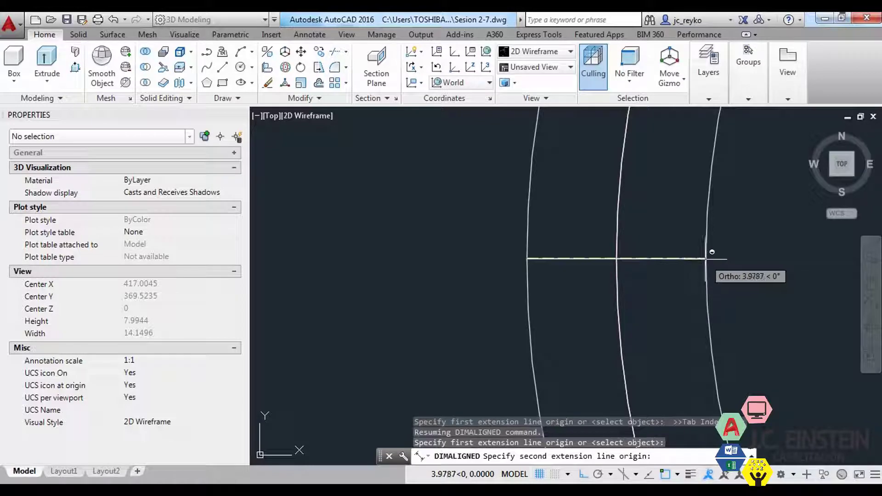
{"action": "left_click", "coordinate": [708, 258]}
{"action": "left_click", "coordinate": [710, 305]}
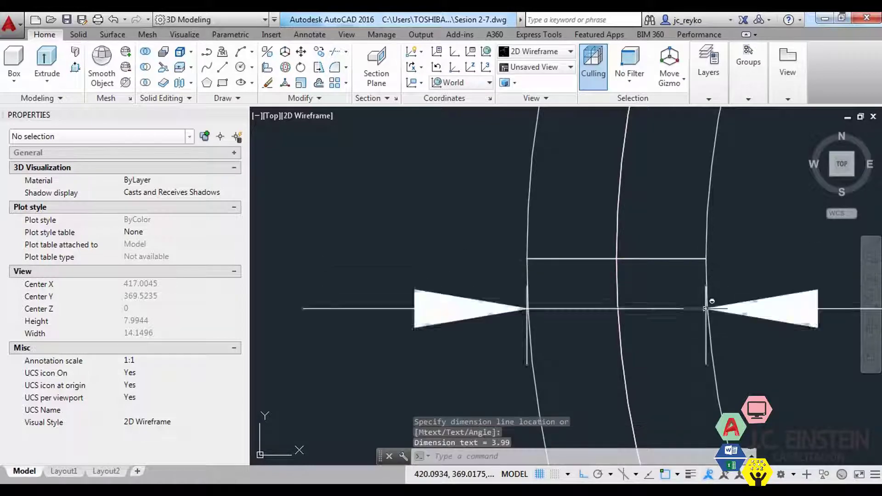
Select the 3.99 tube-width dimension and delete it.
{"action": "scroll", "coordinate": [710, 305], "scroll_direction": "down", "scroll_amount": 5}
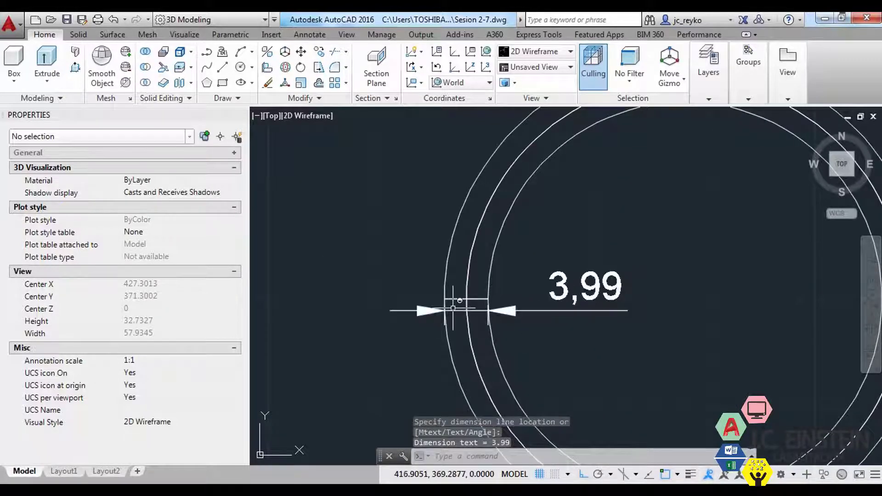
{"action": "scroll", "coordinate": [455, 307], "scroll_direction": "up", "scroll_amount": 6}
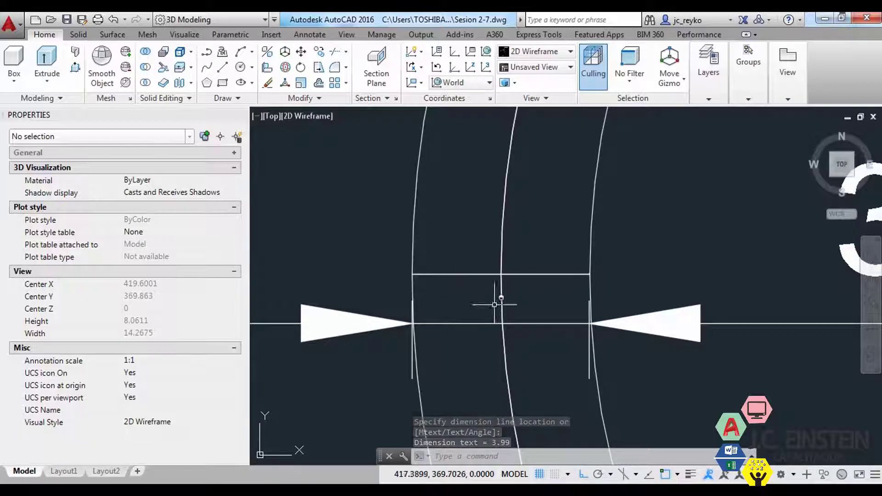
{"action": "scroll", "coordinate": [502, 299], "scroll_direction": "down", "scroll_amount": 2}
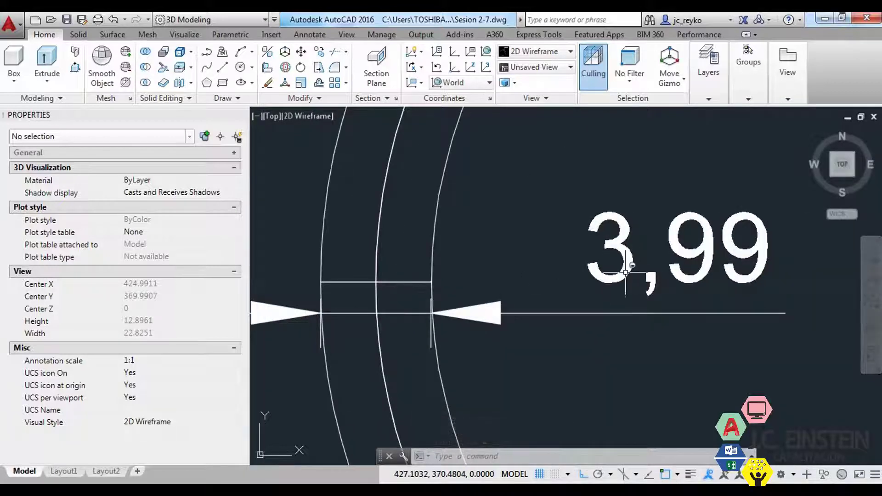
{"action": "scroll", "coordinate": [370, 289], "scroll_direction": "up", "scroll_amount": 4}
{"action": "middle_click_drag", "start_coordinate": [400, 277], "coordinate": [512, 281]}
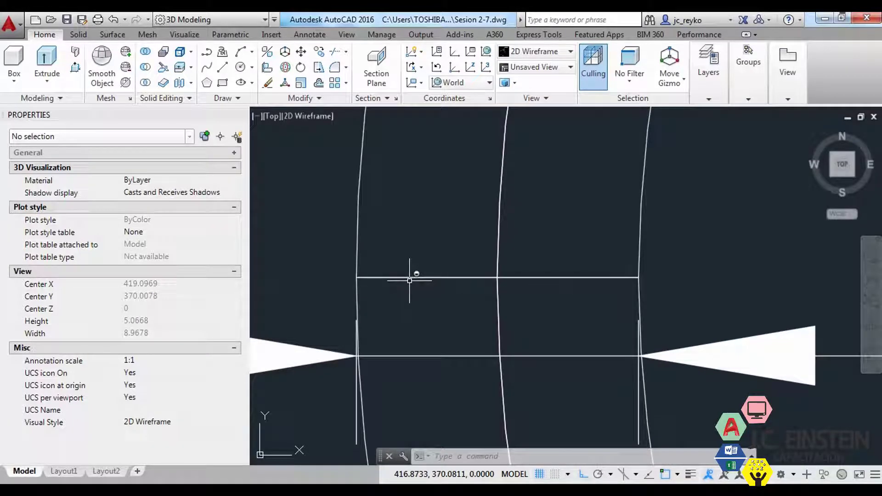
{"action": "scroll", "coordinate": [537, 305], "scroll_direction": "down", "scroll_amount": 2}
{"action": "scroll", "coordinate": [537, 303], "scroll_direction": "down", "scroll_amount": 2}
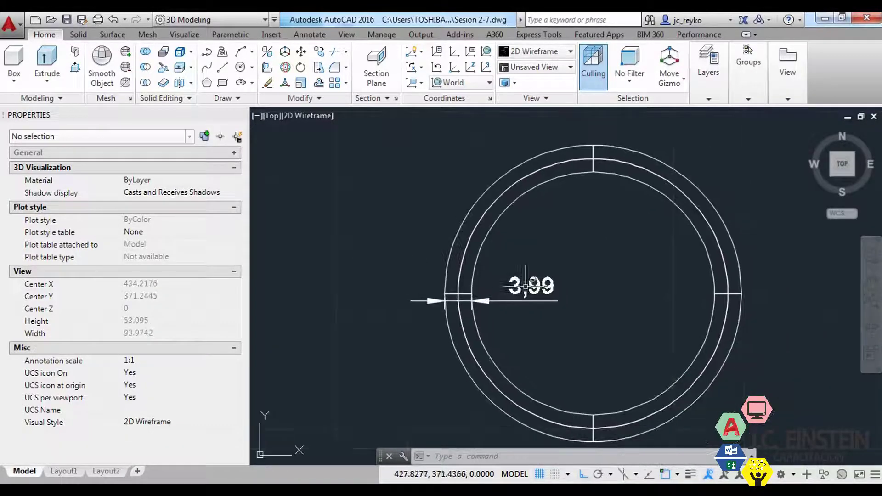
{"action": "left_click_drag", "start_coordinate": [558, 312], "coordinate": [524, 276]}
{"action": "key", "text": "Delete"}
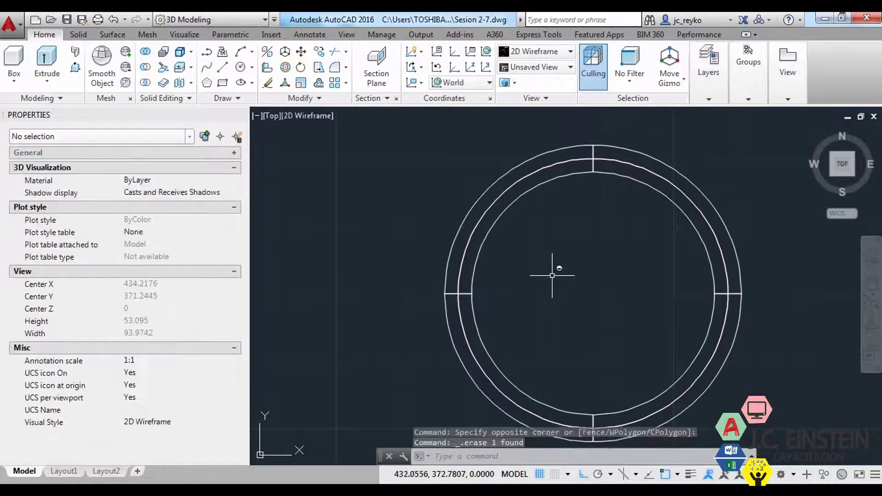
Start a new torus below the two rings, then cancel it unfinished.
{"action": "type", "text": "tpr"}
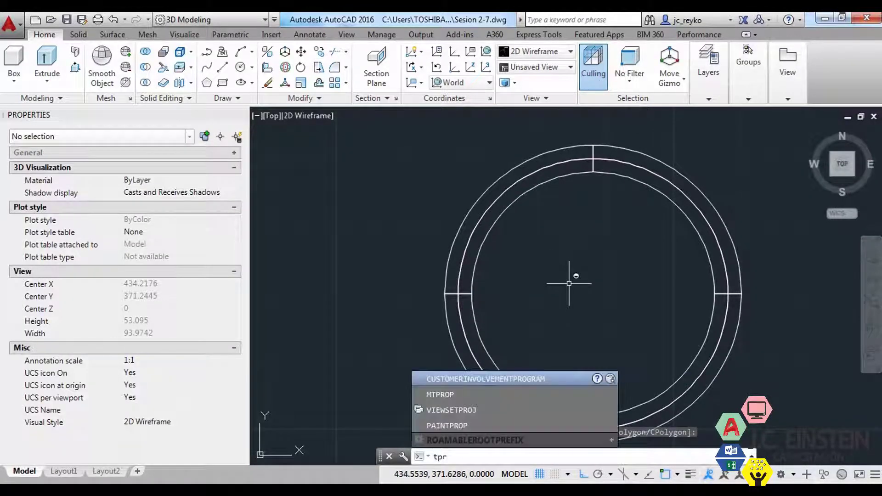
{"action": "key", "text": "Escape"}
{"action": "type", "text": "tor"}
{"action": "key", "text": "Return"}
{"action": "scroll", "coordinate": [512, 300], "scroll_direction": "down", "scroll_amount": 5}
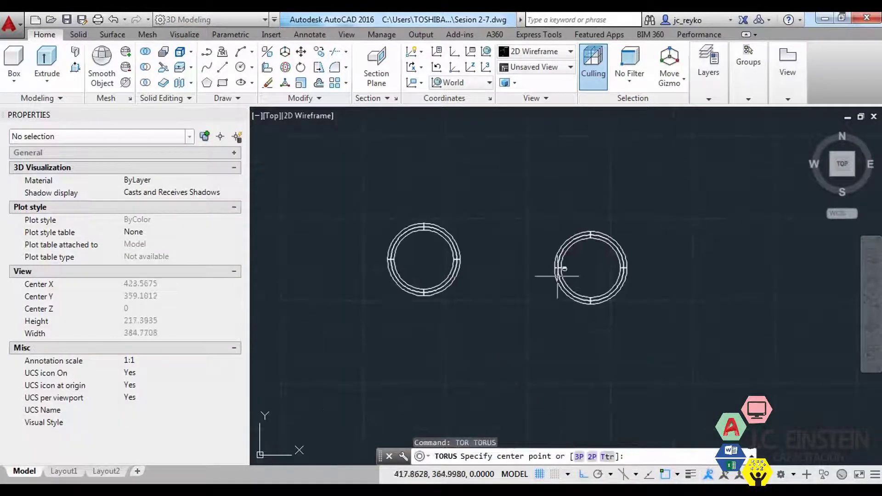
{"action": "left_click", "coordinate": [525, 396]}
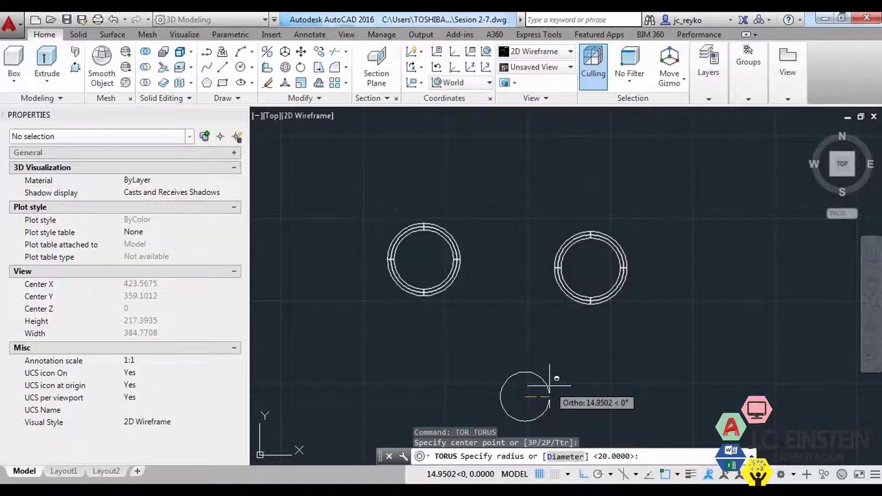
{"action": "left_click", "coordinate": [557, 388]}
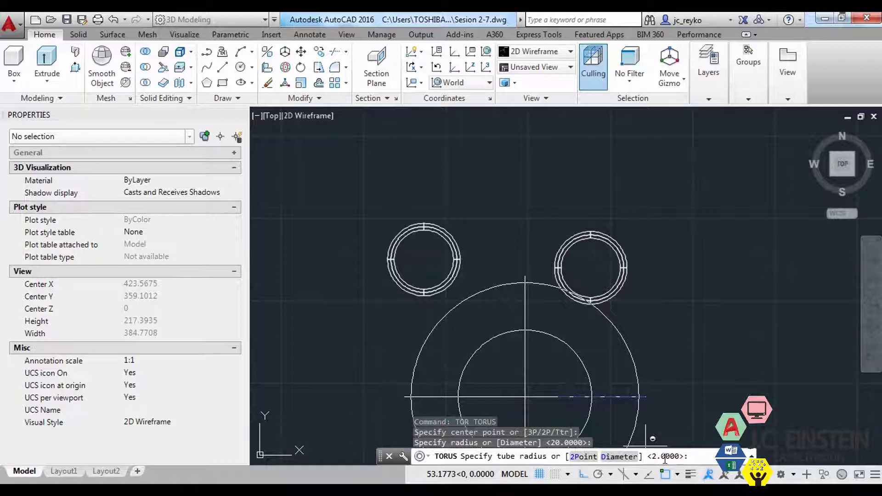
{"action": "key", "text": "Escape"}
{"action": "key", "text": "Escape"}
{"action": "key", "text": "Escape"}
Zoom and pan until both tori are centred in the view.
{"action": "scroll", "coordinate": [574, 265], "scroll_direction": "up", "scroll_amount": 6}
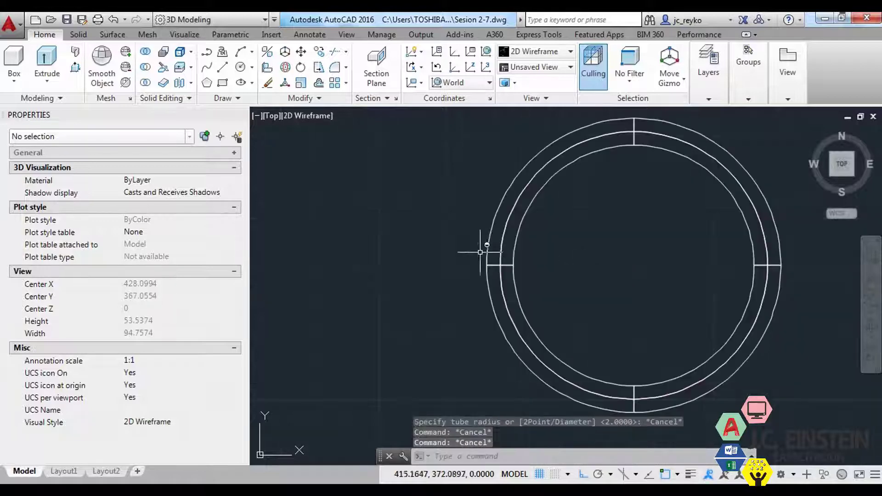
{"action": "scroll", "coordinate": [531, 256], "scroll_direction": "up", "scroll_amount": 4}
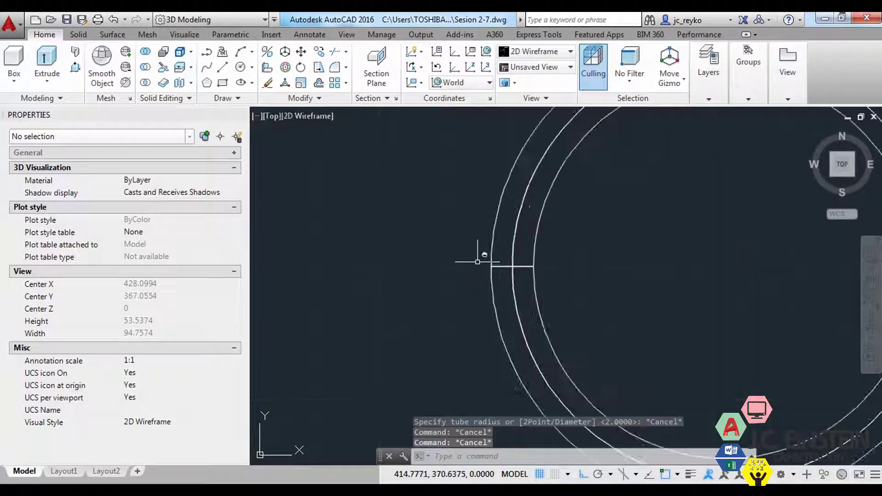
{"action": "scroll", "coordinate": [574, 266], "scroll_direction": "up", "scroll_amount": 4}
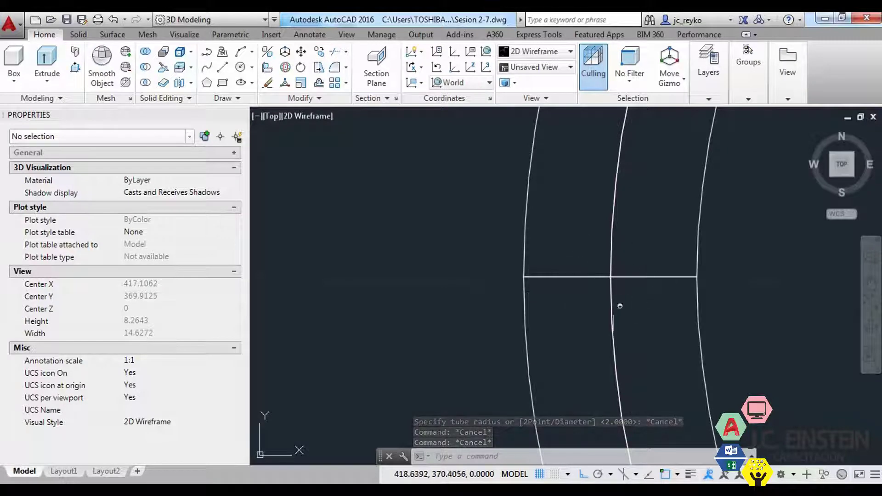
{"action": "scroll", "coordinate": [619, 306], "scroll_direction": "down", "scroll_amount": 4}
{"action": "scroll", "coordinate": [617, 317], "scroll_direction": "down", "scroll_amount": 4}
{"action": "scroll", "coordinate": [561, 319], "scroll_direction": "up", "scroll_amount": 1}
{"action": "scroll", "coordinate": [641, 314], "scroll_direction": "up", "scroll_amount": 1}
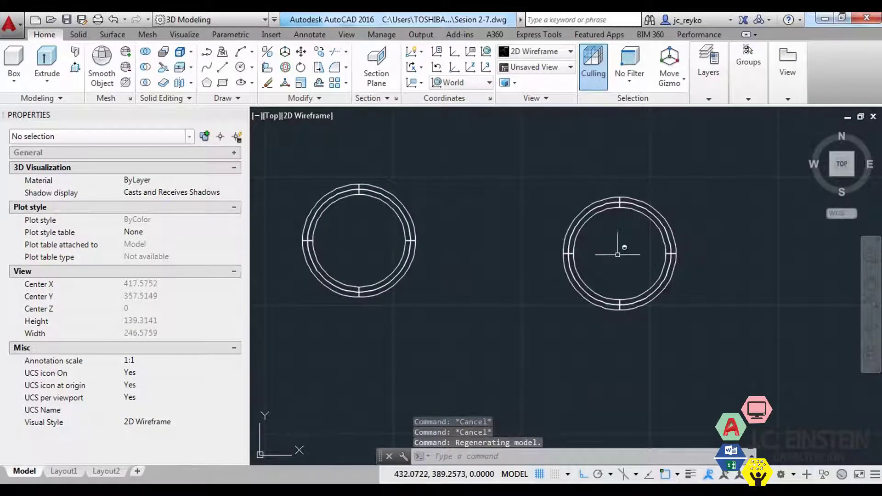
{"action": "scroll", "coordinate": [597, 276], "scroll_direction": "down", "scroll_amount": 4}
{"action": "scroll", "coordinate": [584, 276], "scroll_direction": "down", "scroll_amount": 1}
{"action": "middle_click_drag", "start_coordinate": [583, 262], "coordinate": [699, 276]}
{"action": "scroll", "coordinate": [699, 276], "scroll_direction": "down", "scroll_amount": 2}
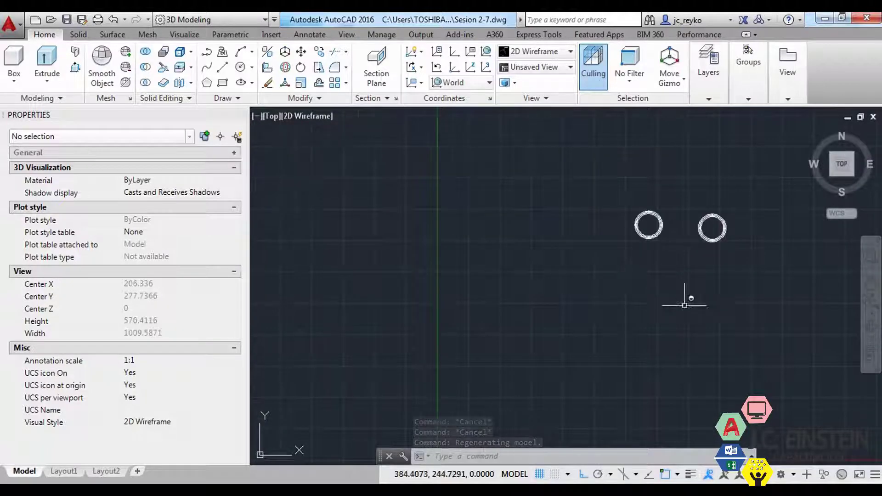
{"action": "mouse_move", "coordinate": [684, 305]}
{"action": "middle_mouse_down"}
{"action": "mouse_move", "coordinate": [577, 276]}
{"action": "mouse_move", "coordinate": [528, 315]}
{"action": "middle_mouse_up"}
{"action": "scroll", "coordinate": [480, 287], "scroll_direction": "up", "scroll_amount": 2}
{"action": "scroll", "coordinate": [481, 287], "scroll_direction": "up", "scroll_amount": 2}
{"action": "middle_click_drag", "start_coordinate": [481, 288], "coordinate": [535, 295]}
Draw a third torus through three picked points with a tube radius of 5.
{"action": "type", "text": "tor"}
{"action": "key", "text": "Return"}
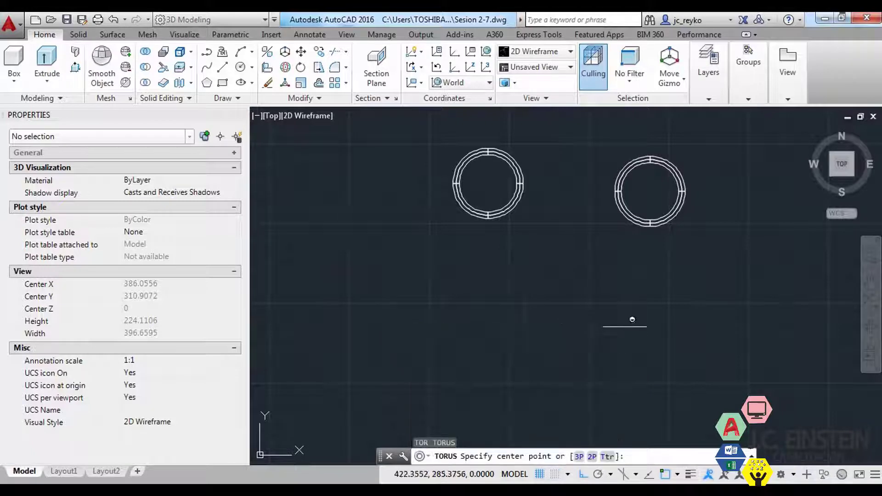
{"action": "left_click", "coordinate": [579, 456]}
{"action": "middle_click_drag", "start_coordinate": [557, 403], "coordinate": [553, 330]}
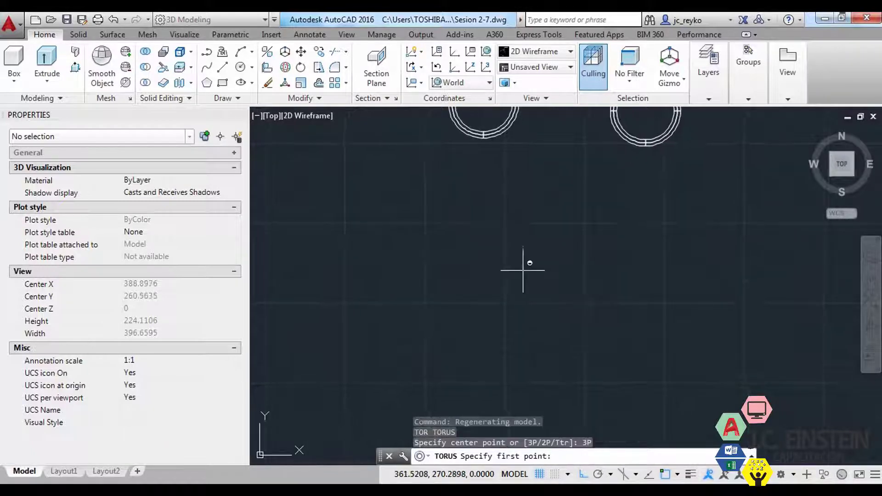
{"action": "left_click", "coordinate": [519, 256]}
{"action": "left_click", "coordinate": [521, 337]}
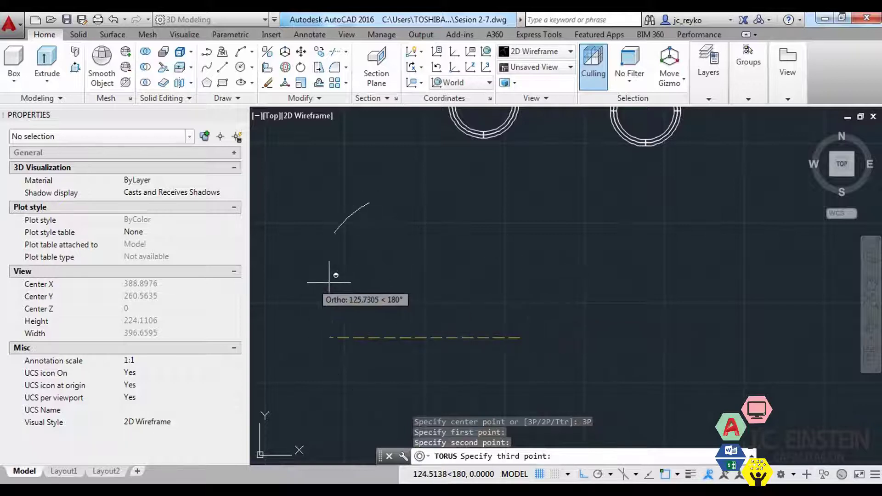
{"action": "left_click", "coordinate": [597, 309]}
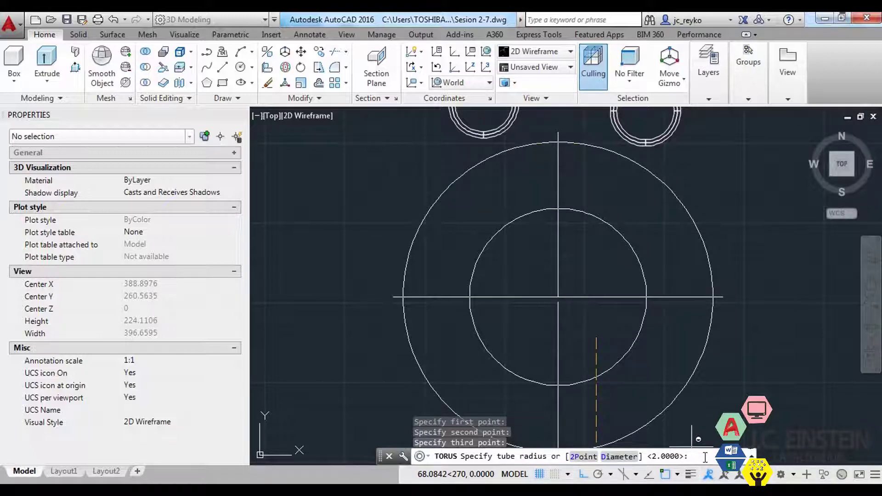
{"action": "type", "text": "5"}
{"action": "key", "text": "Return"}
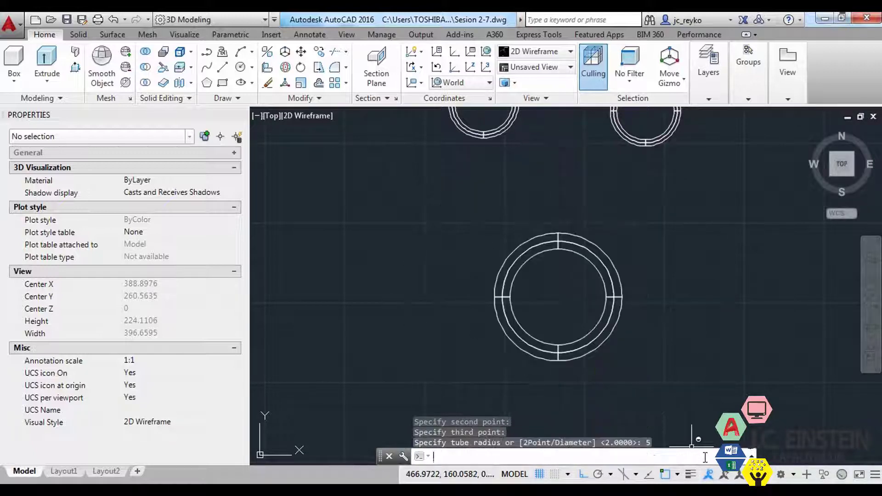
Orbit and pan to view the three tori in 3D.
{"action": "middle_click_drag", "start_coordinate": [632, 301], "coordinate": [633, 244], "text": "shift"}
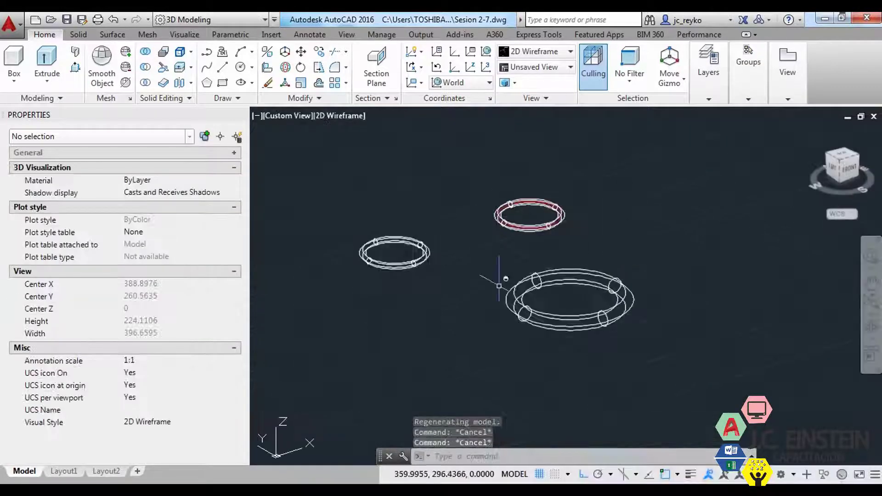
{"action": "scroll", "coordinate": [576, 356], "scroll_direction": "up", "scroll_amount": 3}
{"action": "scroll", "coordinate": [547, 317], "scroll_direction": "down", "scroll_amount": 3}
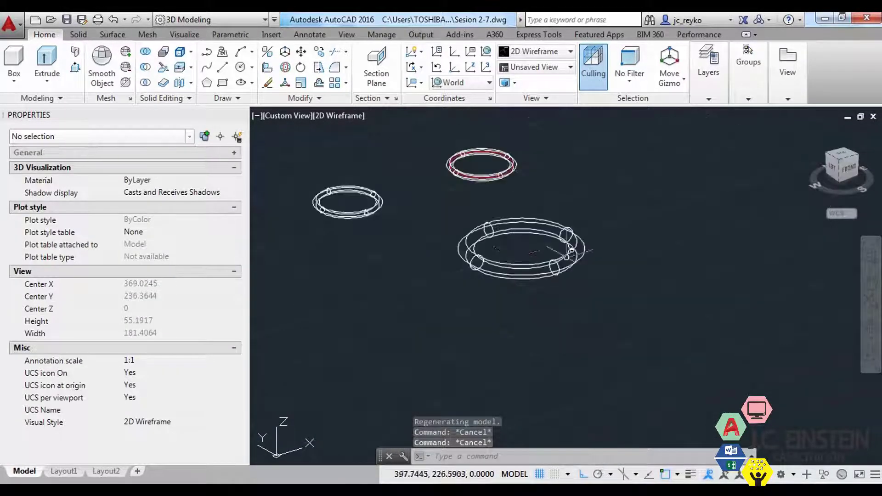
{"action": "middle_click_drag", "start_coordinate": [599, 213], "coordinate": [489, 296]}
{"action": "middle_click_drag", "start_coordinate": [568, 323], "coordinate": [574, 312], "text": "shift"}
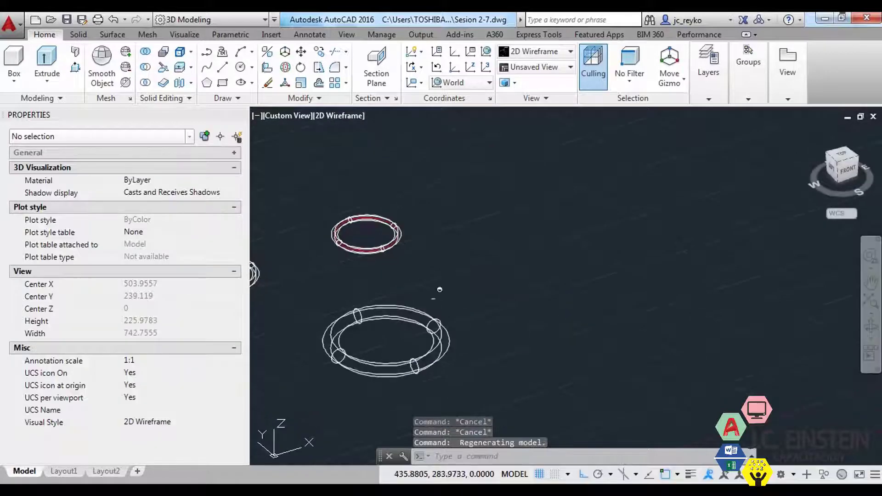
Tilt the view and start a rectangle, cancelling it after a wrong length of 4.
{"action": "middle_click_drag", "start_coordinate": [607, 276], "coordinate": [587, 282]}
{"action": "type", "text": "rec"}
{"action": "key", "text": "Return"}
{"action": "left_click", "coordinate": [500, 322]}
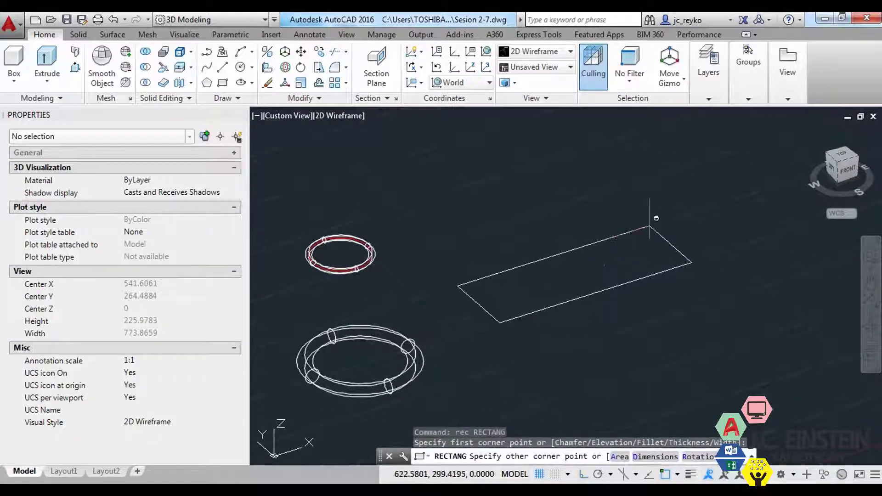
{"action": "type", "text": "d"}
{"action": "key", "text": "Return"}
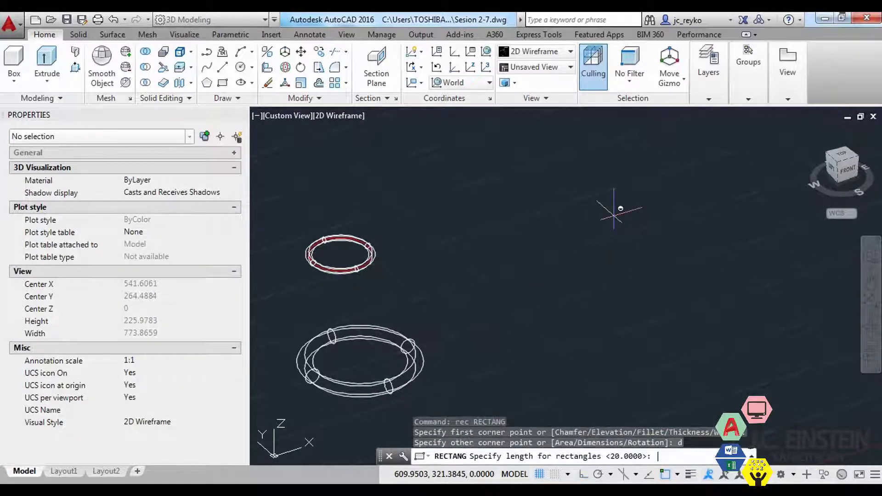
{"action": "type", "text": "4"}
{"action": "key", "text": "Return"}
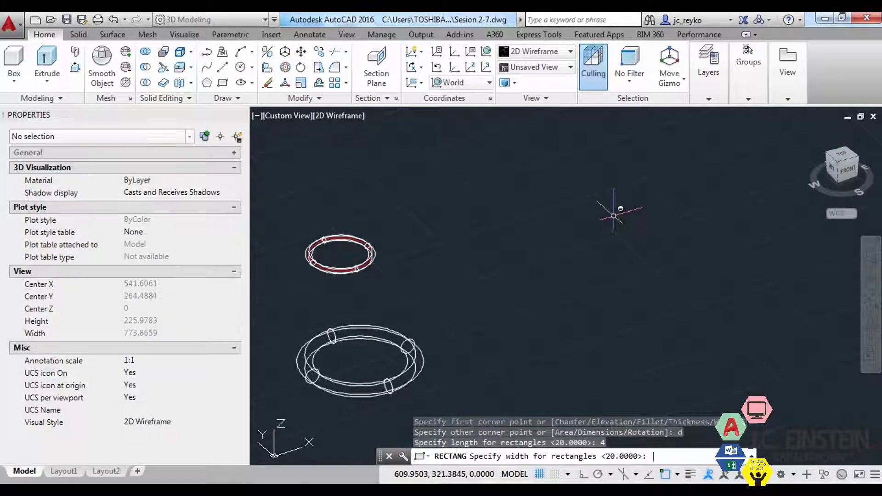
{"action": "key", "text": "Escape"}
Draw the 40 by 20 rectangle.
{"action": "type", "text": "rec"}
{"action": "key", "text": "Return"}
{"action": "left_click", "coordinate": [574, 286]}
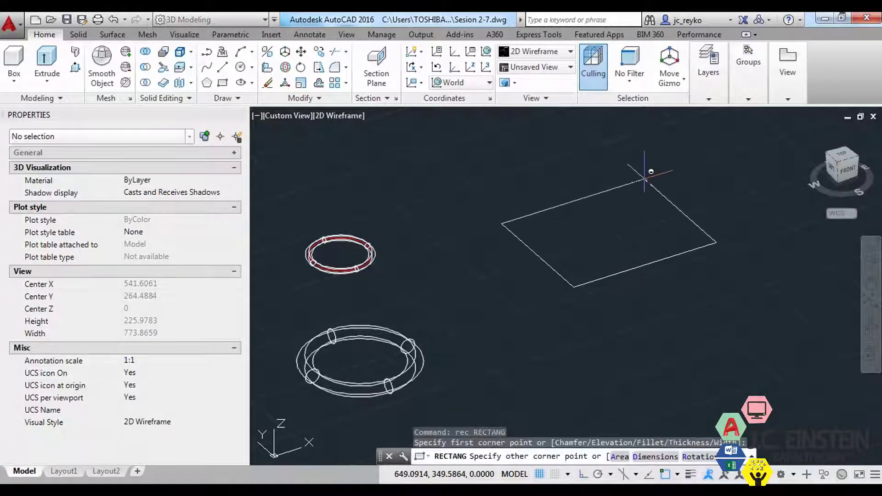
{"action": "type", "text": "d"}
{"action": "key", "text": "Return"}
{"action": "key", "text": "Return"}
{"action": "type", "text": "20"}
{"action": "key", "text": "Return"}
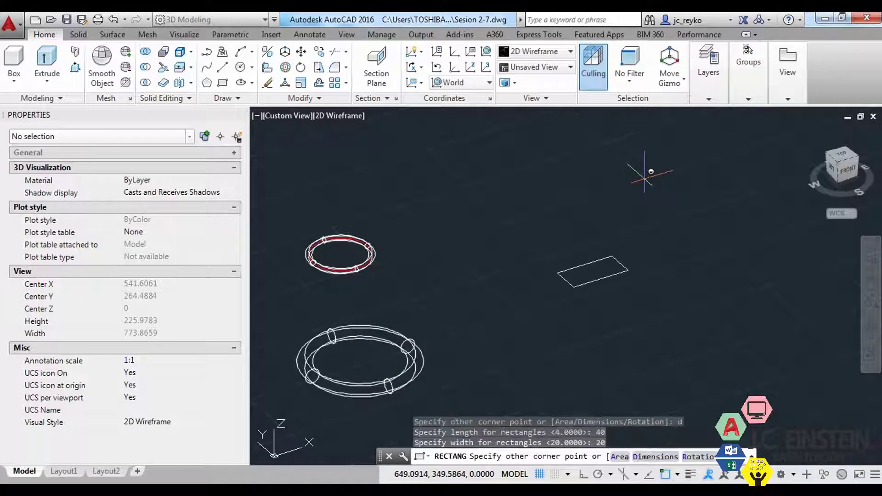
{"action": "left_click", "coordinate": [651, 171]}
{"action": "scroll", "coordinate": [617, 264], "scroll_direction": "up", "scroll_amount": 5}
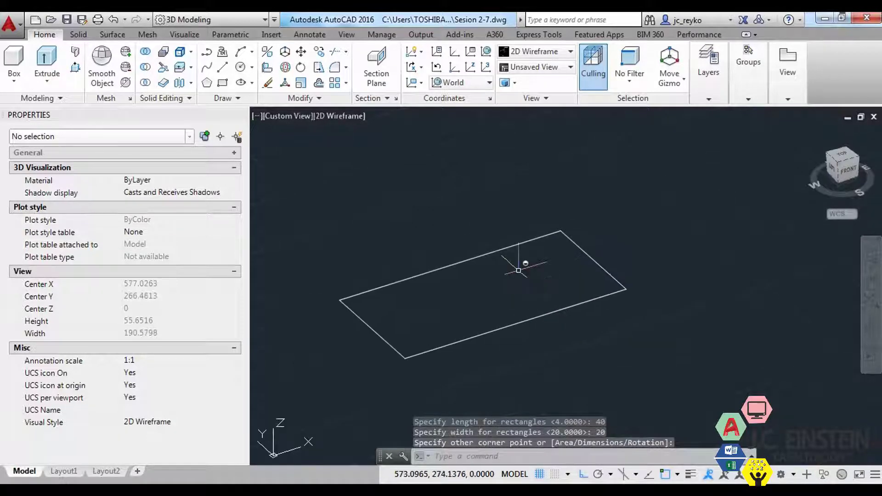
{"action": "key", "text": "Escape"}
Clear unwanted object snap modes and cancel the first torus attempt.
{"action": "type", "text": "tor"}
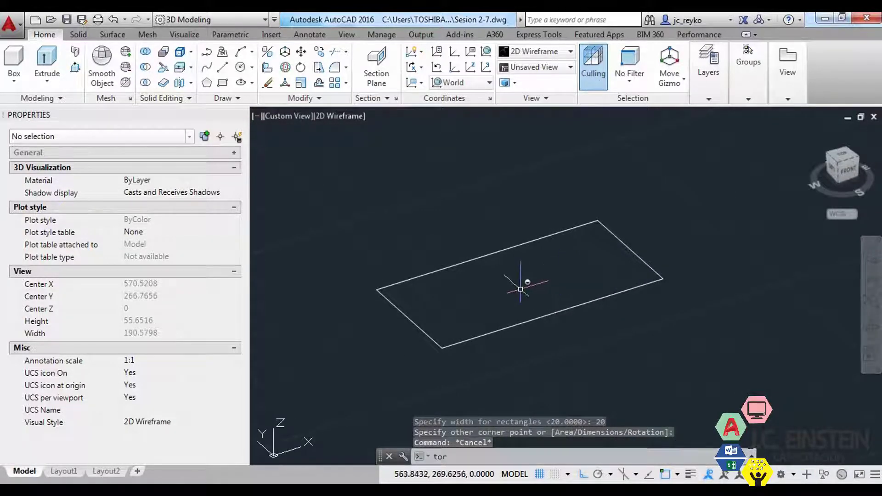
{"action": "key", "text": "Return"}
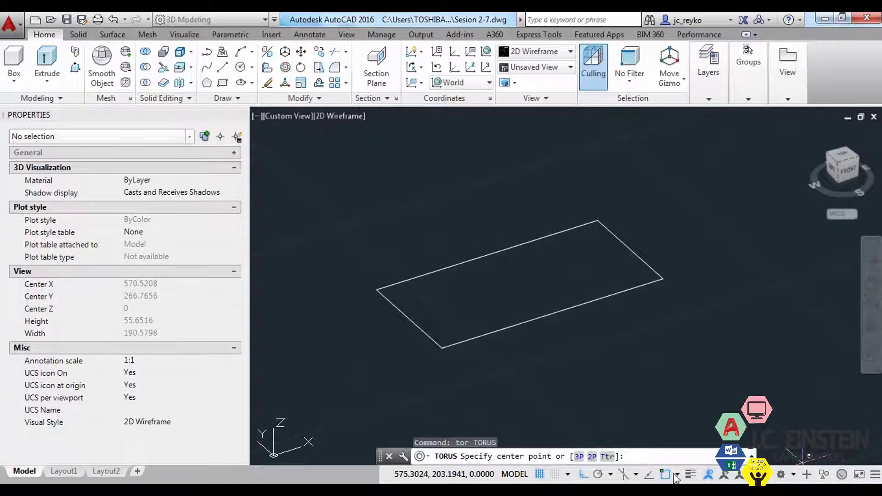
{"action": "left_click", "coordinate": [676, 477]}
{"action": "left_click", "coordinate": [687, 456]}
{"action": "left_click", "coordinate": [444, 211]}
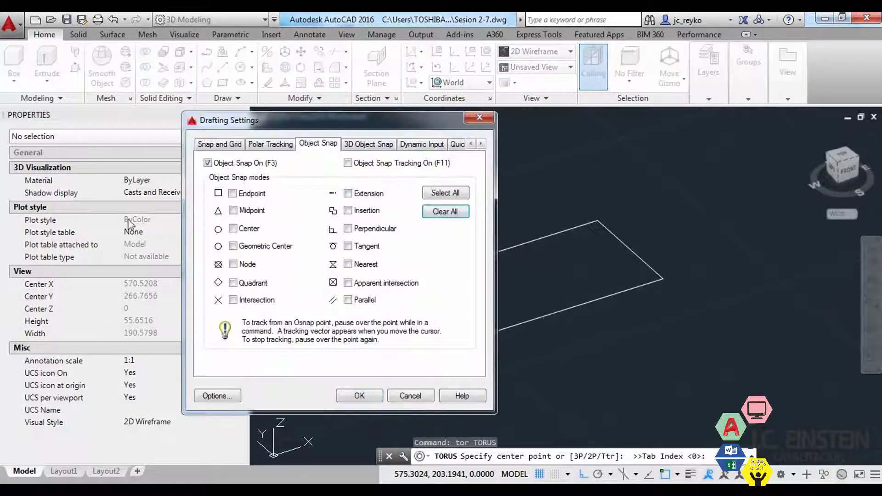
{"action": "left_click", "coordinate": [360, 396]}
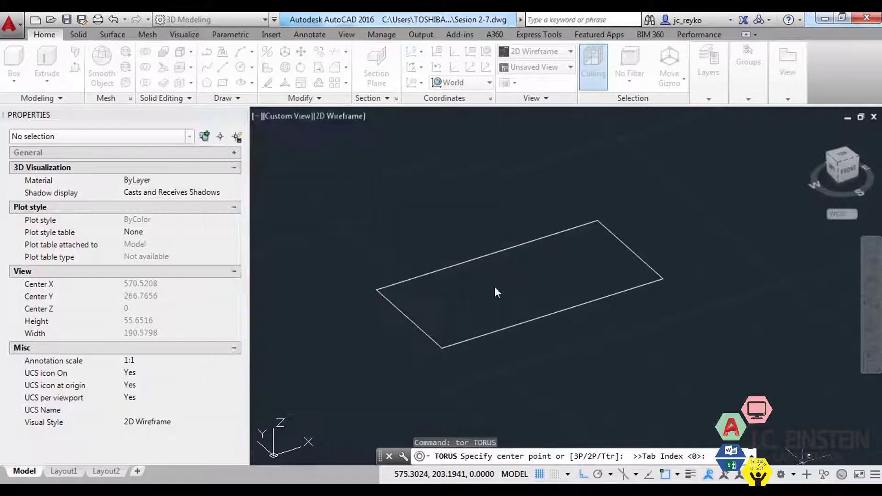
{"action": "left_click", "coordinate": [487, 255]}
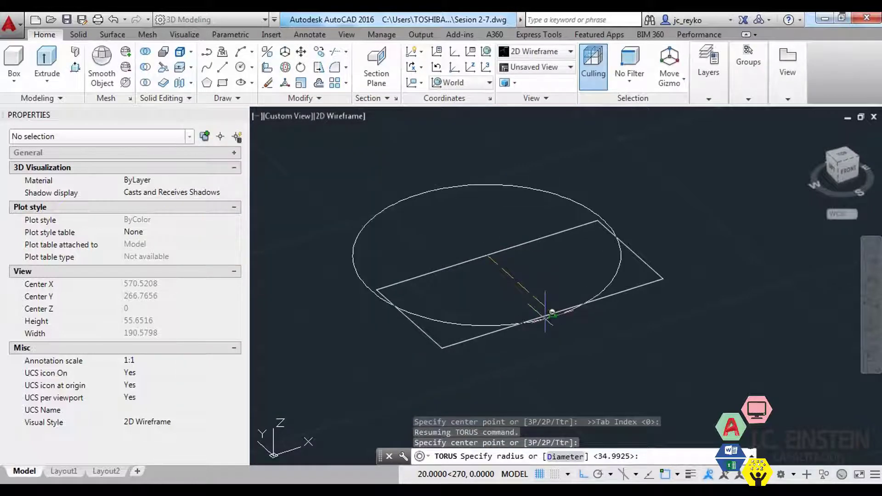
{"action": "key", "text": "Escape"}
{"action": "key", "text": "Escape"}
Add a 2-point torus spanning the rectangle's back and front edges, tube radius 2.
{"action": "type", "text": "tor"}
{"action": "key", "text": "Return"}
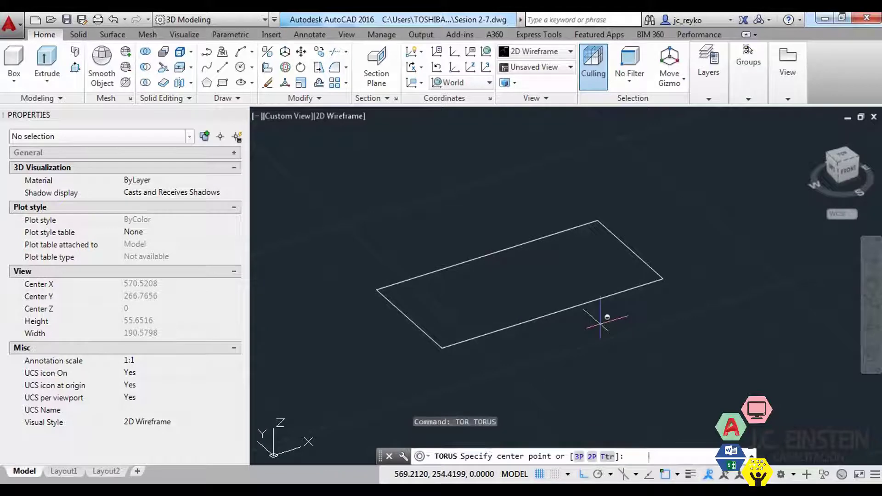
{"action": "left_click", "coordinate": [591, 456]}
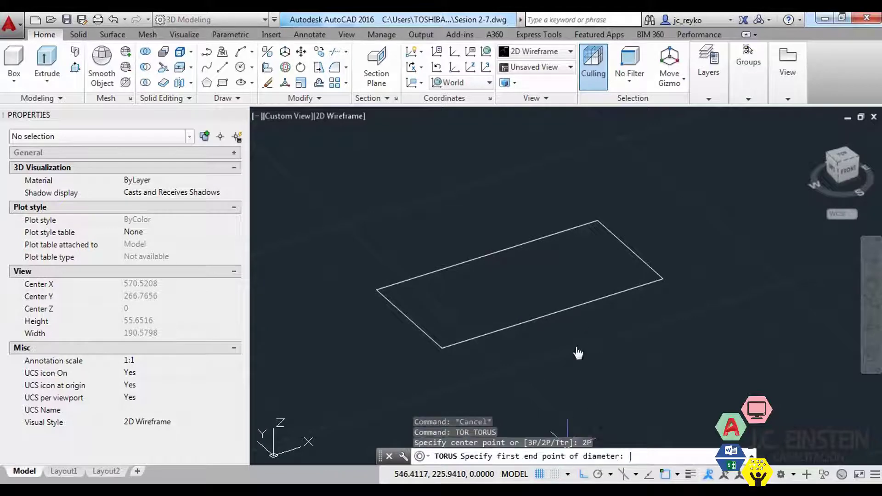
{"action": "left_click", "coordinate": [479, 257]}
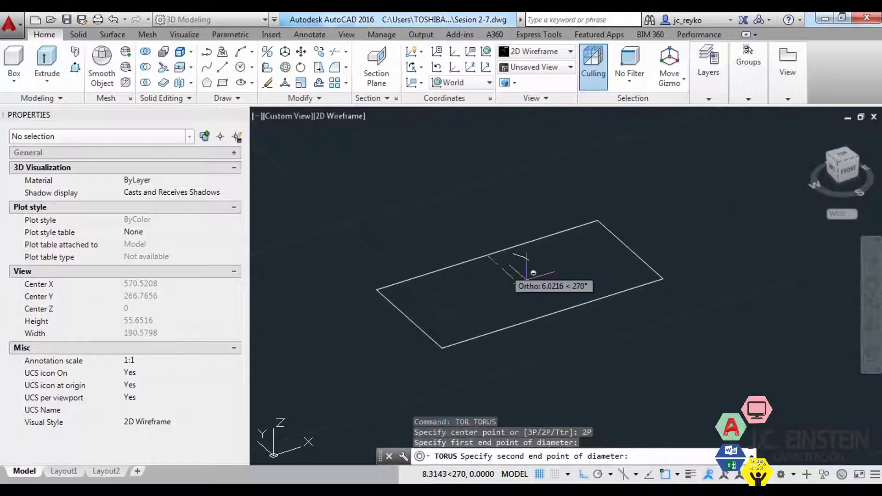
{"action": "left_click", "coordinate": [553, 314]}
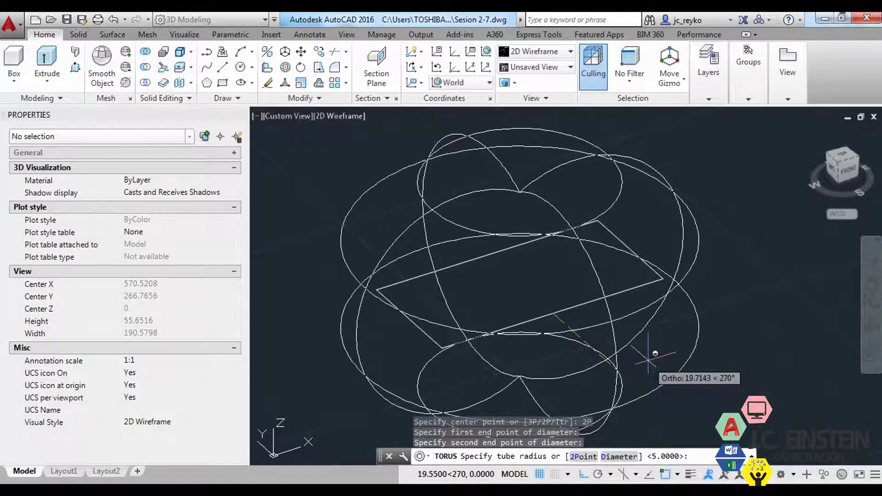
{"action": "type", "text": "2"}
{"action": "key", "text": "Return"}
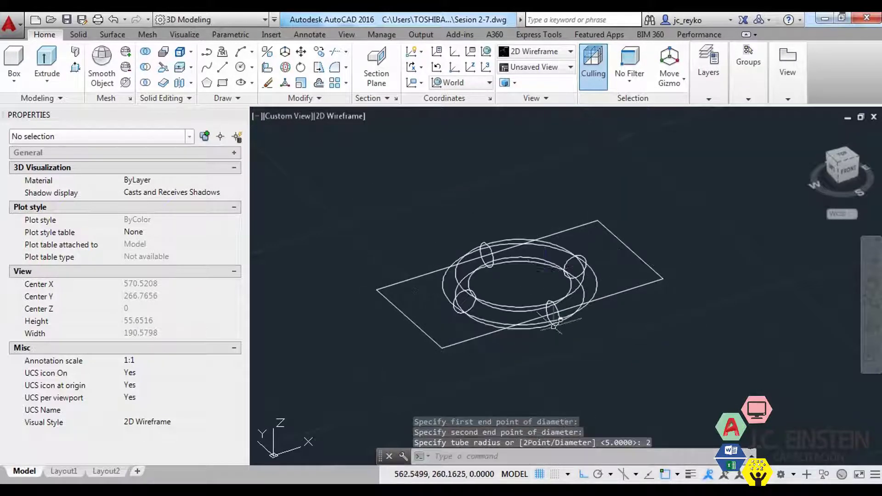
{"action": "mouse_move", "coordinate": [589, 405]}
{"action": "middle_mouse_down", "text": "shift"}
{"action": "mouse_move", "coordinate": [577, 390]}
{"action": "mouse_move", "coordinate": [622, 388]}
{"action": "mouse_move", "coordinate": [621, 343]}
{"action": "mouse_move", "coordinate": [639, 296]}
{"action": "middle_mouse_up", "text": "shift"}
Call up the visual style options, then zoom in and out to frame the drawing.
{"action": "type", "text": "vs"}
{"action": "key", "text": "Return"}
{"action": "key", "text": "Return"}
{"action": "key", "text": "Escape"}
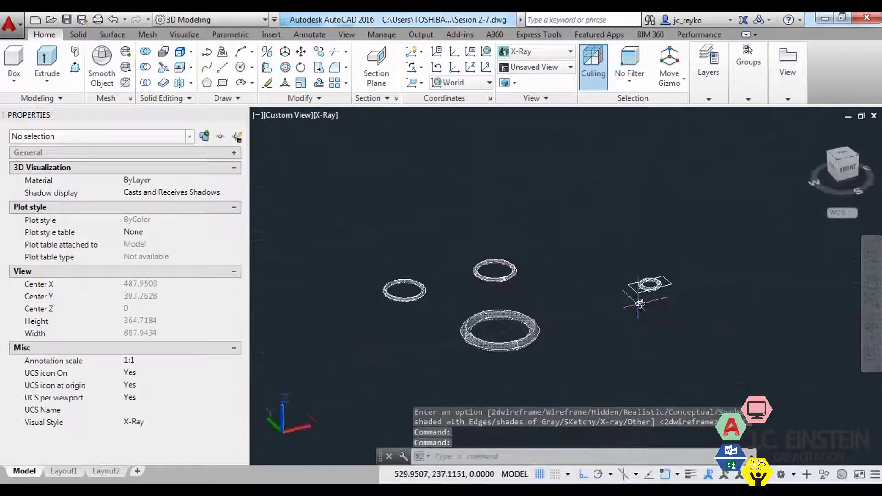
{"action": "scroll", "coordinate": [639, 295], "scroll_direction": "up", "scroll_amount": 8}
{"action": "scroll", "coordinate": [694, 286], "scroll_direction": "down", "scroll_amount": 6}
{"action": "scroll", "coordinate": [561, 296], "scroll_direction": "down", "scroll_amount": 2}
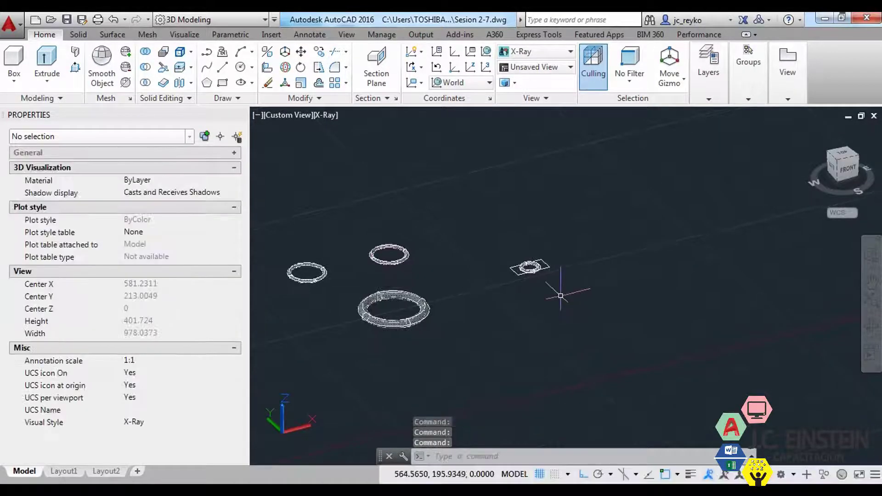
{"action": "scroll", "coordinate": [563, 292], "scroll_direction": "up", "scroll_amount": 3}
{"action": "scroll", "coordinate": [551, 296], "scroll_direction": "up", "scroll_amount": 2}
Draw a bent two-segment polyline: a slanted line, then a drop below the corner with ortho off.
{"action": "type", "text": "pl"}
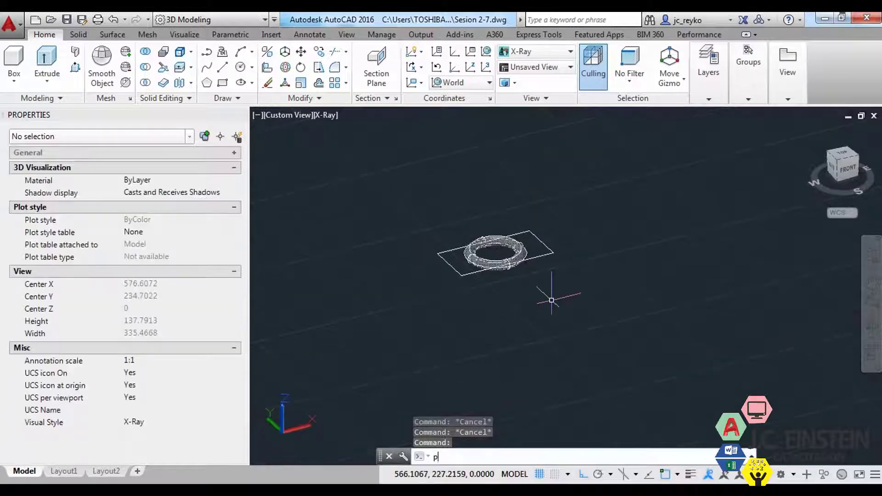
{"action": "key", "text": "Return"}
{"action": "middle_click_drag", "start_coordinate": [493, 161], "coordinate": [479, 257]}
{"action": "left_click", "coordinate": [405, 228]}
{"action": "left_click", "coordinate": [564, 189]}
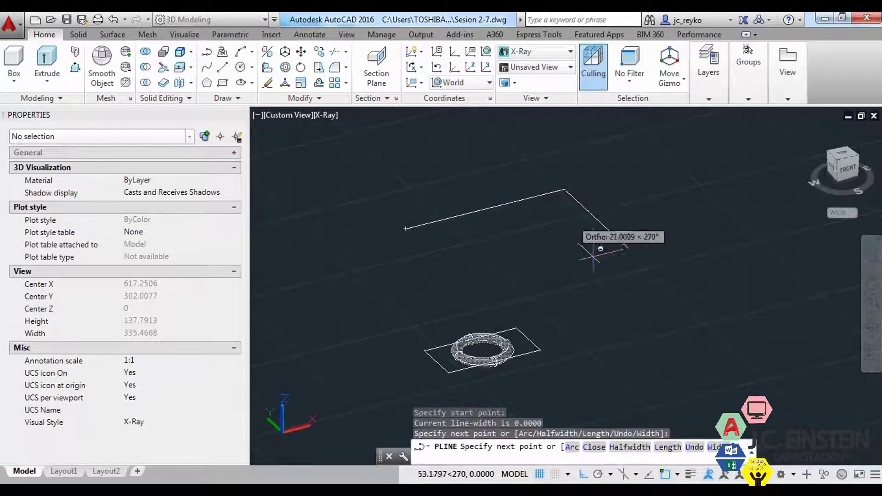
{"action": "key", "text": "F8"}
{"action": "left_click", "coordinate": [562, 305]}
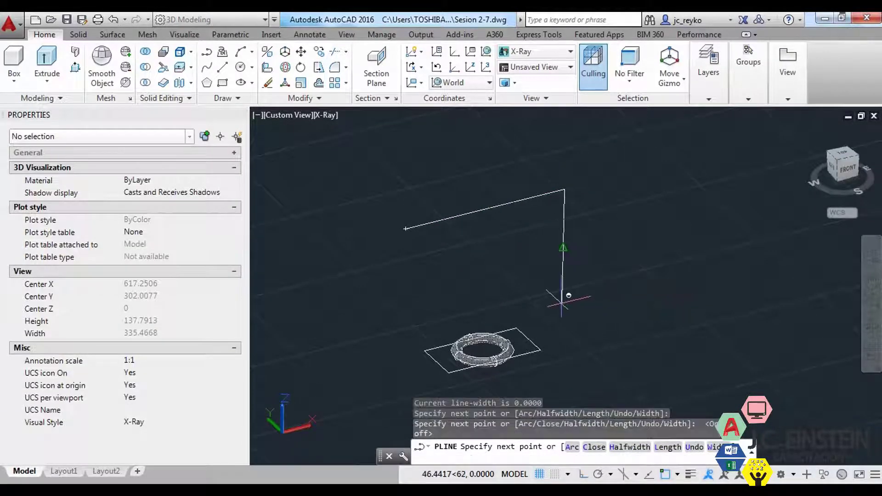
{"action": "key", "text": "Escape"}
{"action": "key", "text": "Escape"}
{"action": "middle_click_drag", "start_coordinate": [511, 200], "coordinate": [544, 233]}
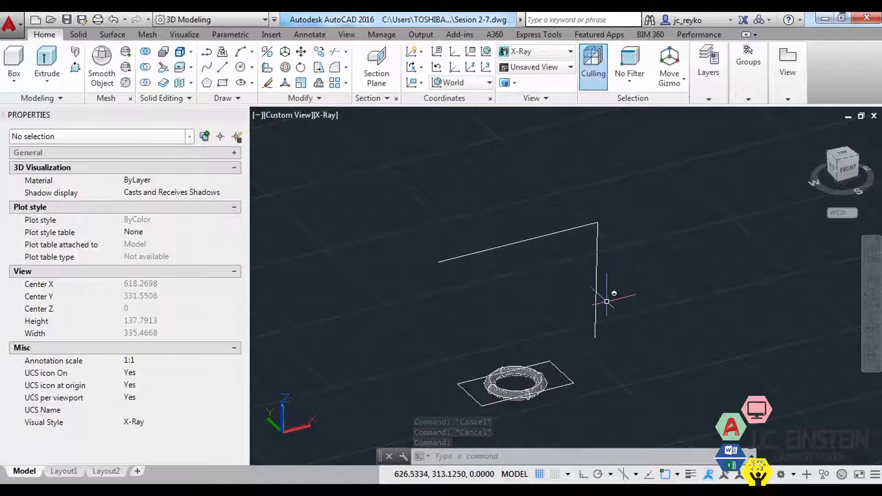
Add a Ttr torus tangent to both polyline segments, radius 15 and tube radius 1.
{"action": "type", "text": "t"}
{"action": "type", "text": "r"}
{"action": "key", "text": "Return"}
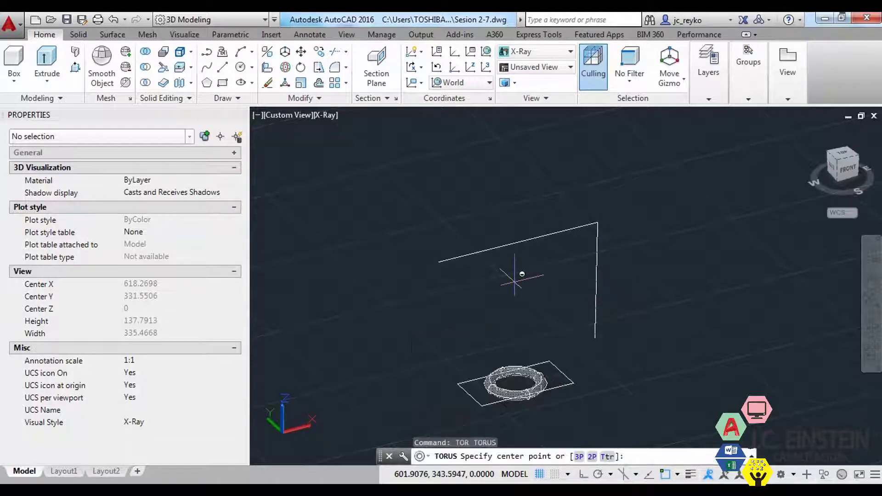
{"action": "type", "text": "T"}
{"action": "key", "text": "Return"}
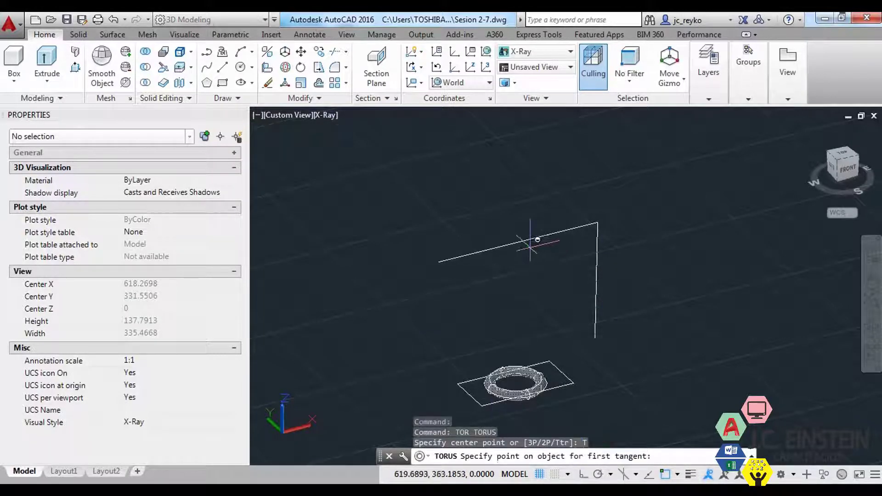
{"action": "left_click", "coordinate": [509, 242]}
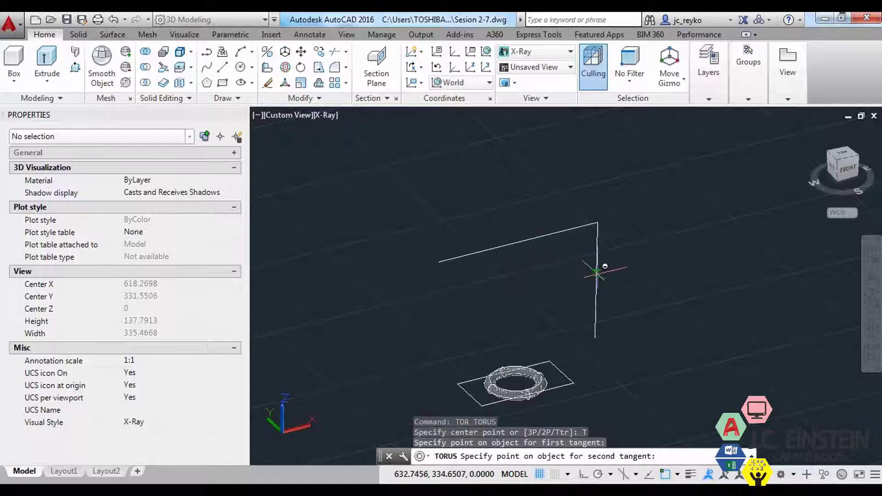
{"action": "left_click", "coordinate": [597, 272]}
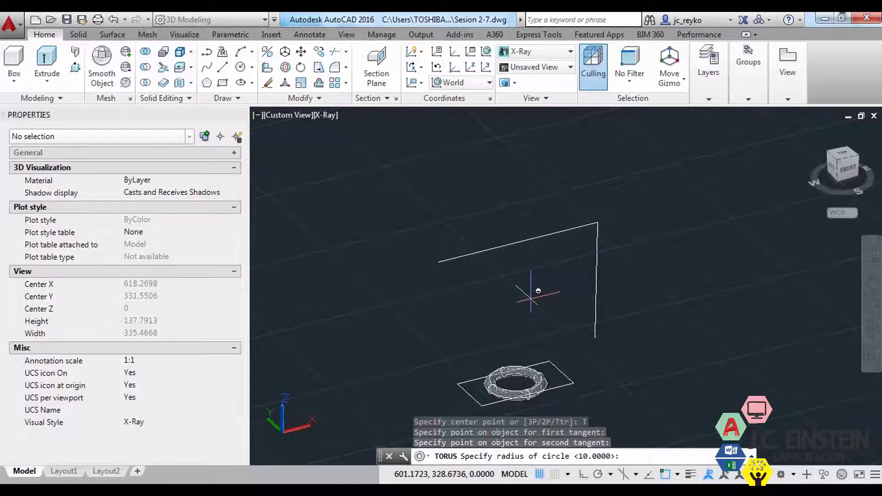
{"action": "type", "text": "15"}
{"action": "key", "text": "Return"}
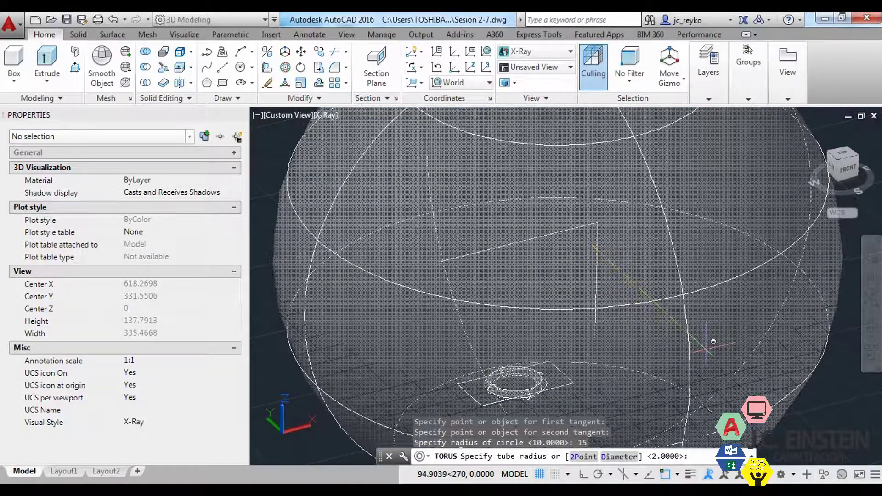
{"action": "type", "text": "1"}
{"action": "key", "text": "Return"}
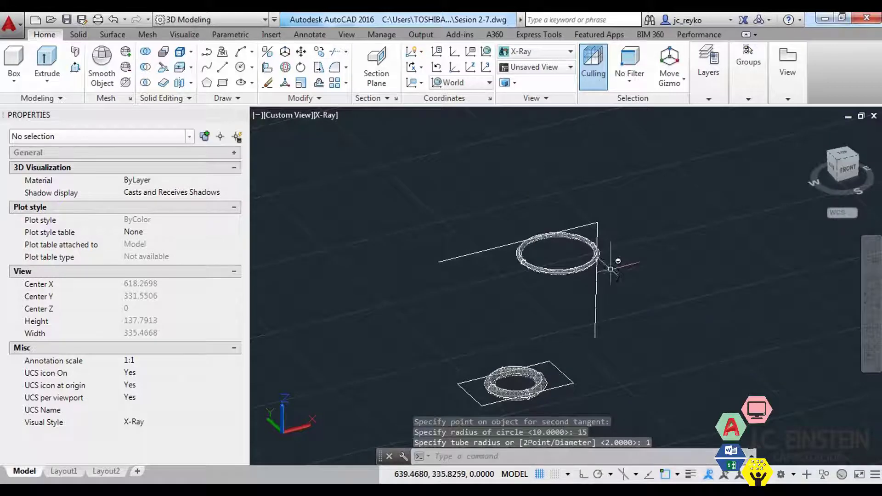
Orbit and zoom around the new torus to inspect it among the other objects.
{"action": "scroll", "coordinate": [615, 255], "scroll_direction": "up", "scroll_amount": 5}
{"action": "middle_click_drag", "start_coordinate": [615, 256], "coordinate": [718, 260], "text": "shift"}
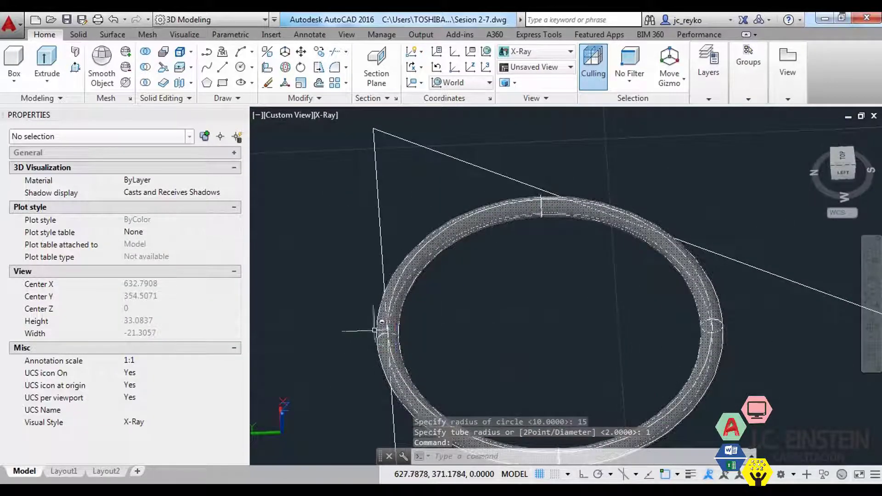
{"action": "scroll", "coordinate": [382, 348], "scroll_direction": "up", "scroll_amount": 5}
{"action": "scroll", "coordinate": [381, 348], "scroll_direction": "down", "scroll_amount": 8}
{"action": "middle_click_drag", "start_coordinate": [386, 340], "coordinate": [413, 282], "text": "shift"}
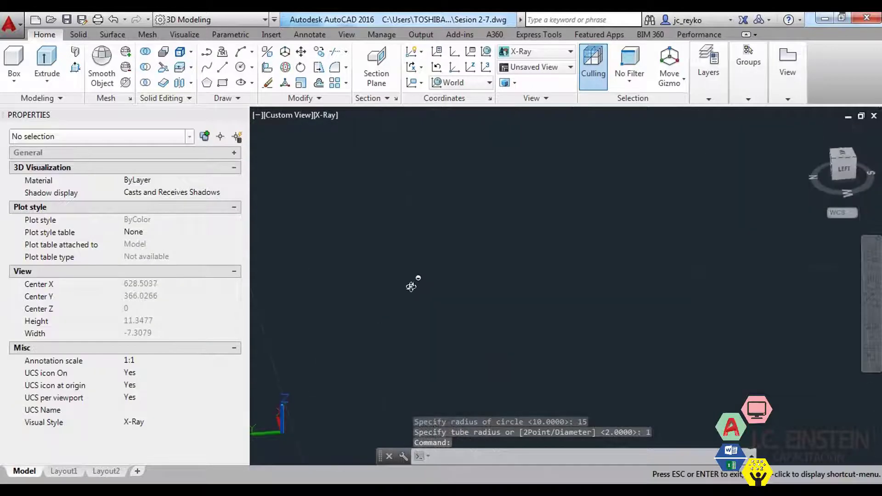
{"action": "middle_click_drag", "start_coordinate": [479, 307], "coordinate": [462, 370], "text": "shift"}
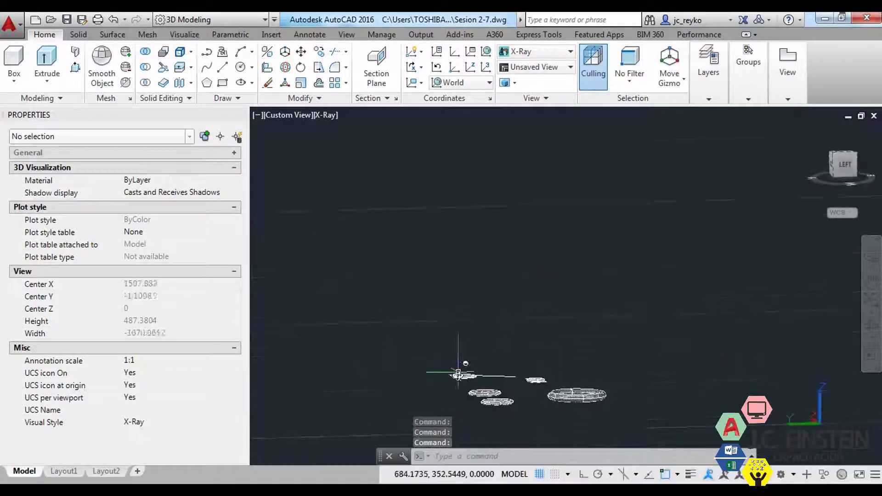
{"action": "scroll", "coordinate": [457, 392], "scroll_direction": "up", "scroll_amount": 8}
{"action": "scroll", "coordinate": [445, 344], "scroll_direction": "up", "scroll_amount": 6}
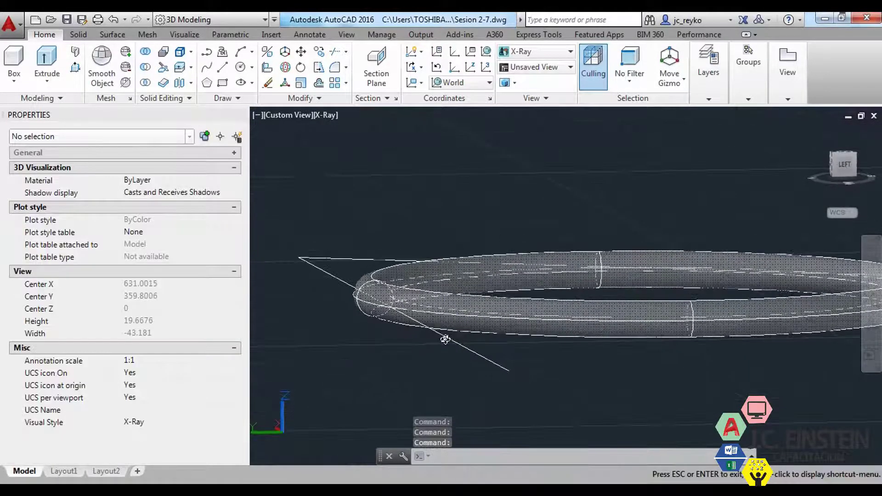
{"action": "middle_click_drag", "start_coordinate": [433, 325], "coordinate": [430, 331], "text": "shift"}
{"action": "scroll", "coordinate": [429, 331], "scroll_direction": "up", "scroll_amount": 3}
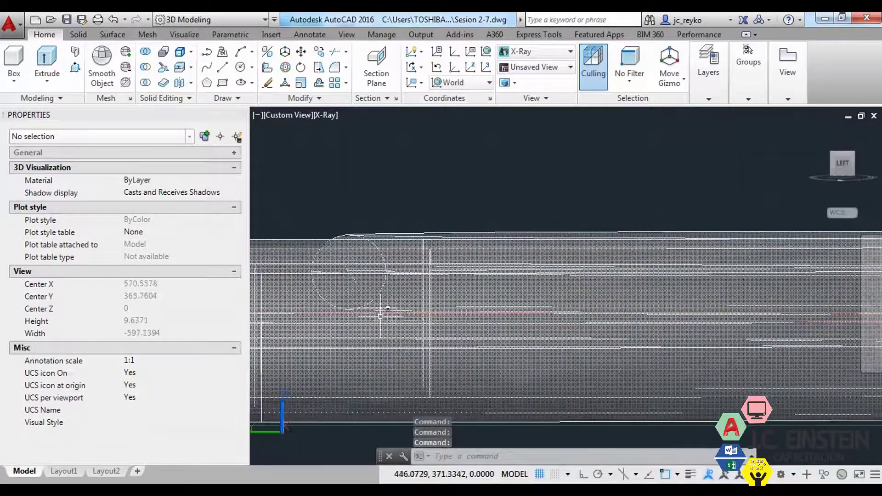
{"action": "scroll", "coordinate": [413, 349], "scroll_direction": "up", "scroll_amount": 3}
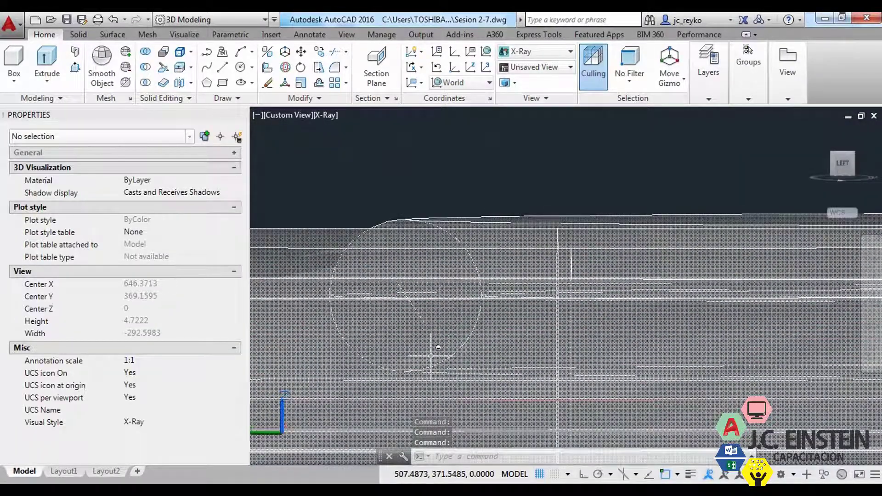
{"action": "scroll", "coordinate": [396, 357], "scroll_direction": "down", "scroll_amount": 5}
{"action": "scroll", "coordinate": [396, 356], "scroll_direction": "down", "scroll_amount": 5}
Switch to the top plan view, then orbit back to a tilted 3D view.
{"action": "key", "text": "Escape"}
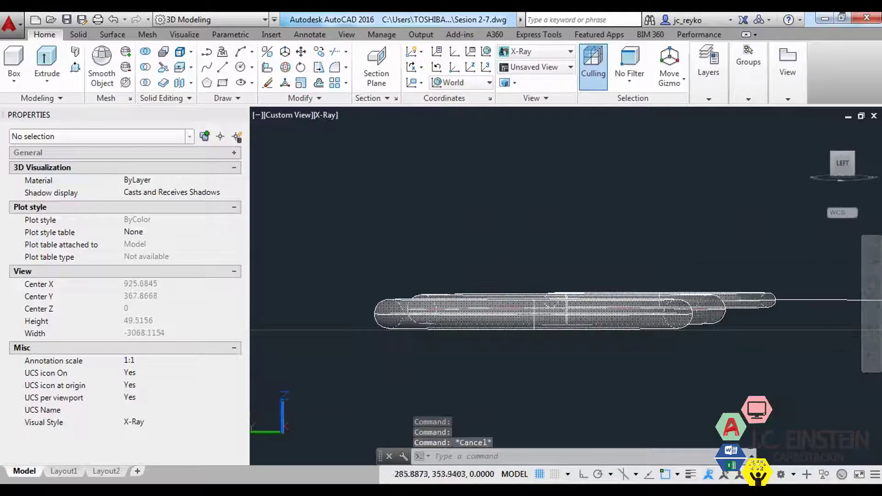
{"action": "key", "text": "Escape"}
{"action": "key", "text": "Escape"}
{"action": "type", "text": "pla"}
{"action": "key", "text": "Escape"}
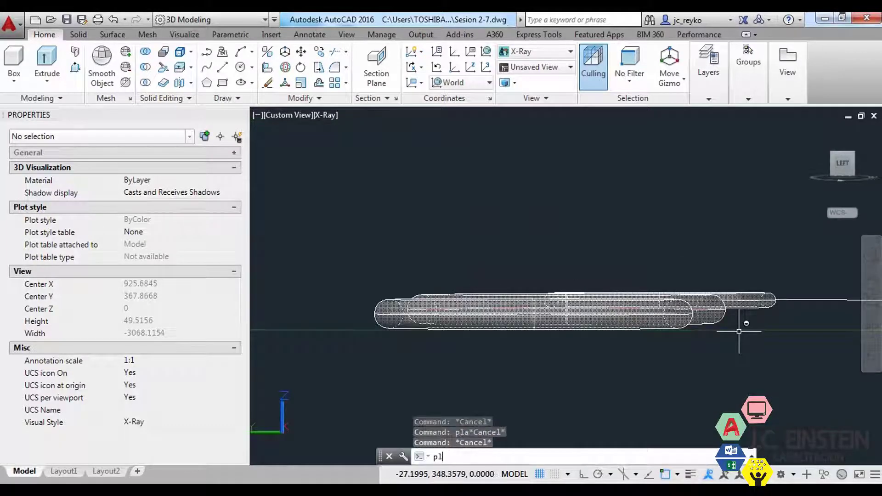
{"action": "type", "text": "an"}
{"action": "key", "text": "Return"}
{"action": "key", "text": "Return"}
{"action": "scroll", "coordinate": [531, 340], "scroll_direction": "down", "scroll_amount": 3}
{"action": "key", "text": "Escape"}
{"action": "key", "text": "Escape"}
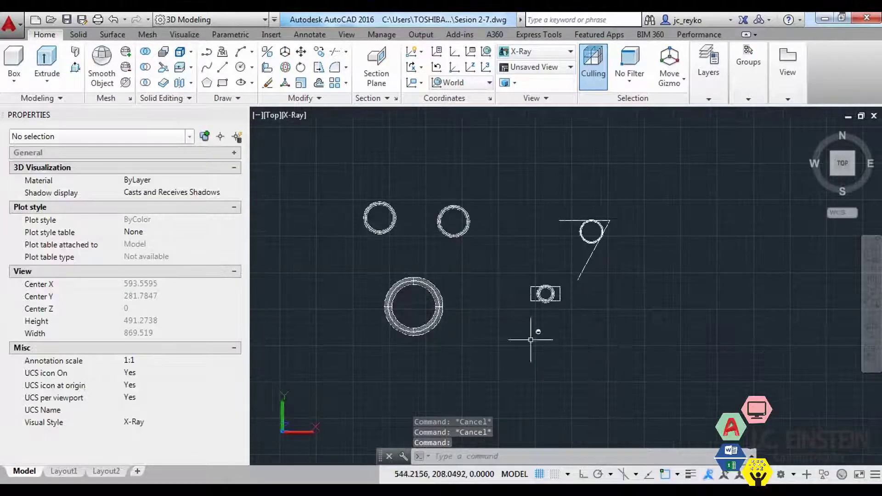
{"action": "middle_click_drag", "start_coordinate": [531, 340], "coordinate": [535, 319], "text": "shift"}
{"action": "type", "text": "t"}
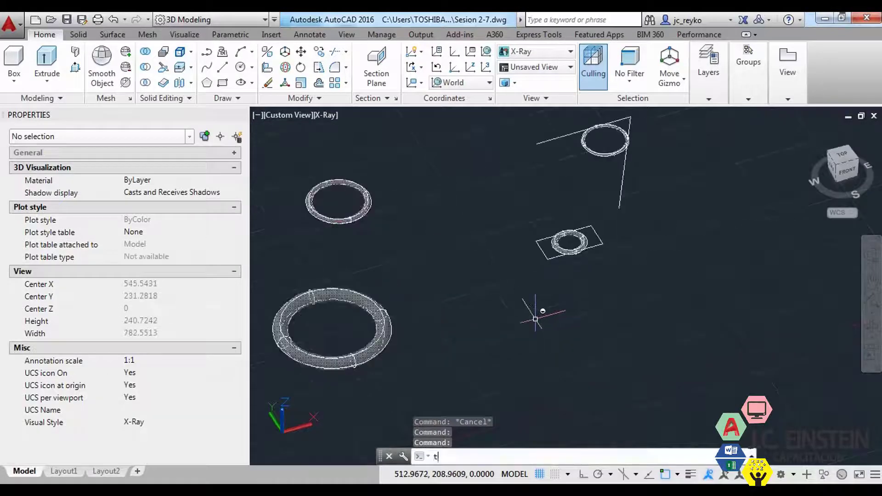
{"action": "key", "text": "Return"}
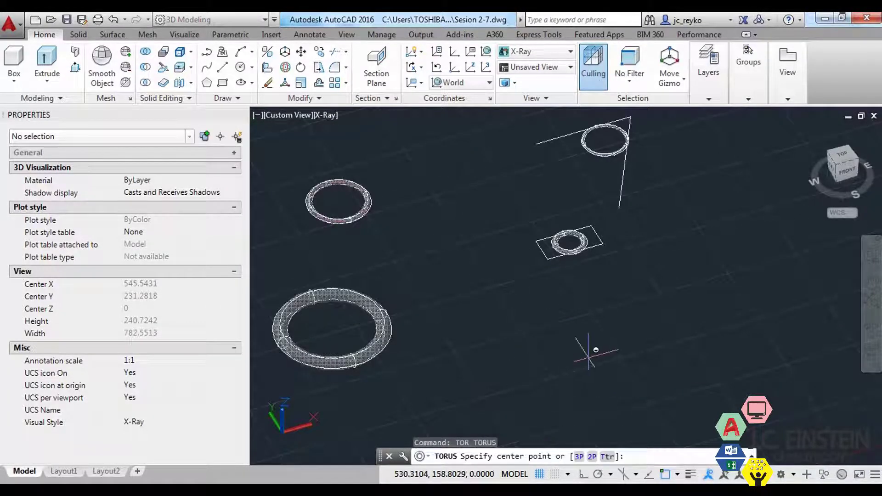
{"action": "left_click", "coordinate": [589, 357]}
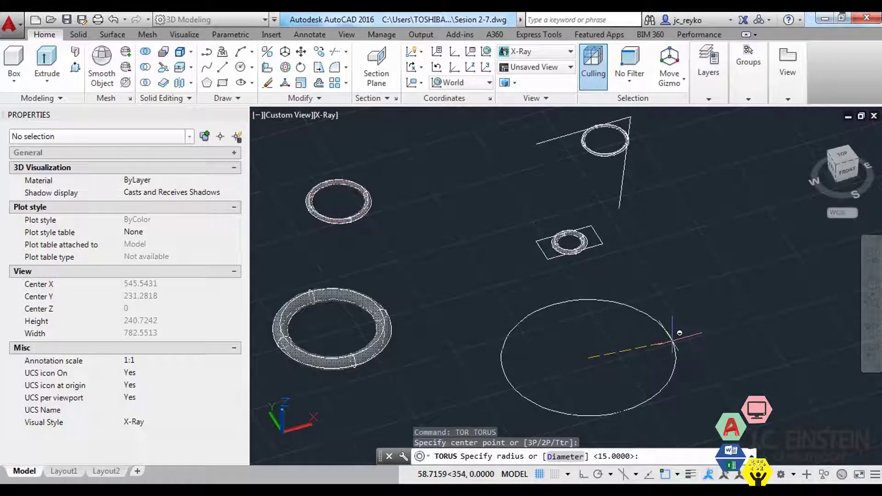
{"action": "type", "text": "20"}
{"action": "key", "text": "Return"}
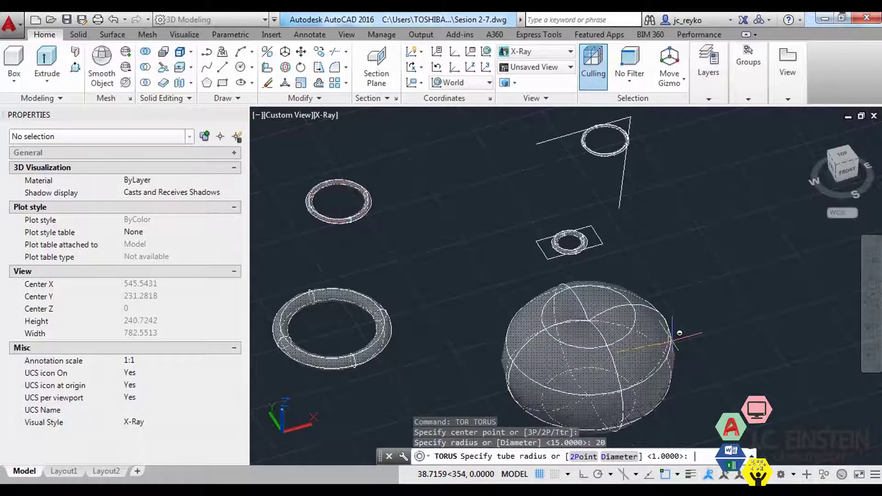
{"action": "key", "text": "Return"}
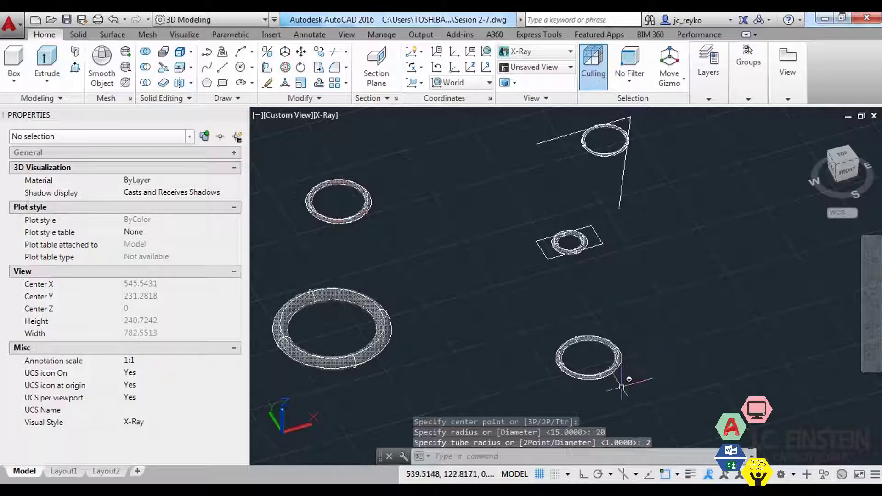
{"action": "scroll", "coordinate": [618, 389], "scroll_direction": "up", "scroll_amount": 5}
{"action": "middle_click_drag", "start_coordinate": [660, 367], "coordinate": [598, 329]}
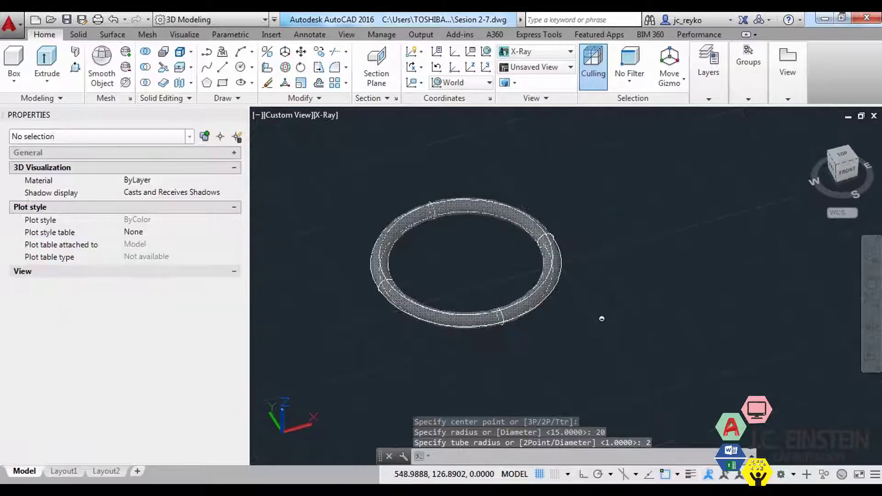
{"action": "type", "text": "tor"}
{"action": "key", "text": "Return"}
{"action": "scroll", "coordinate": [598, 324], "scroll_direction": "down", "scroll_amount": 6}
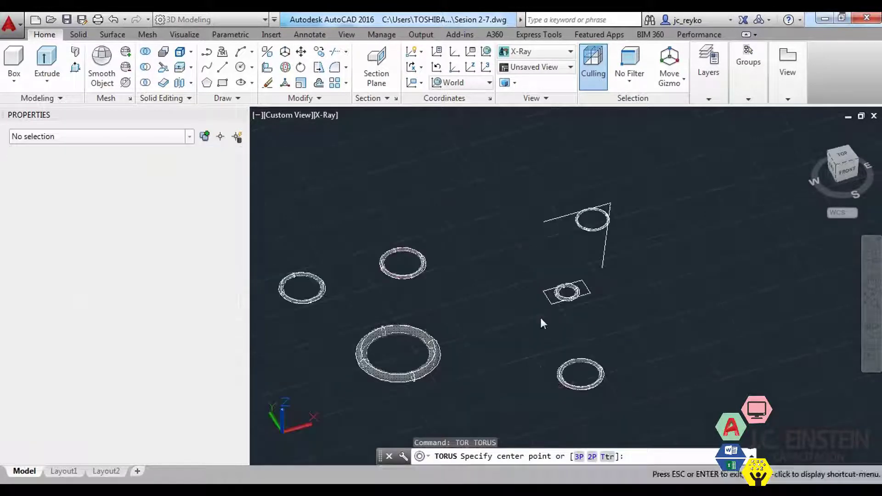
{"action": "left_click", "coordinate": [504, 392]}
{"action": "type", "text": "2"}
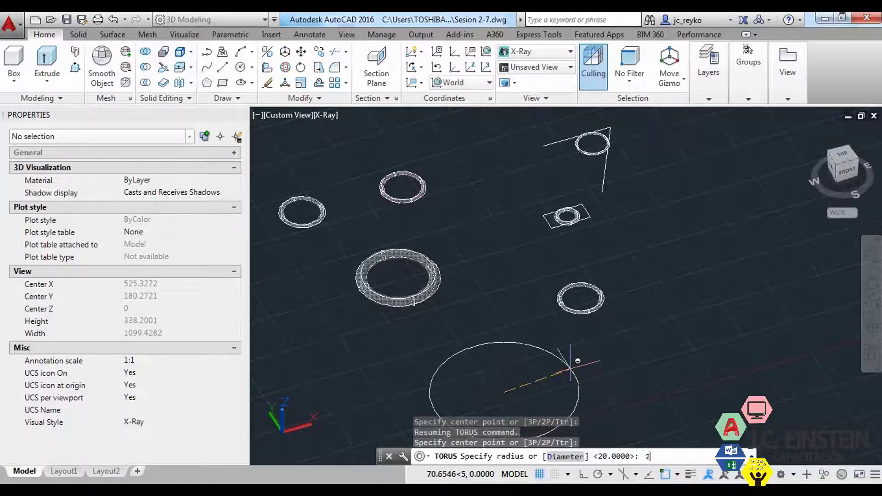
{"action": "type", "text": "0"}
{"action": "key", "text": "Return"}
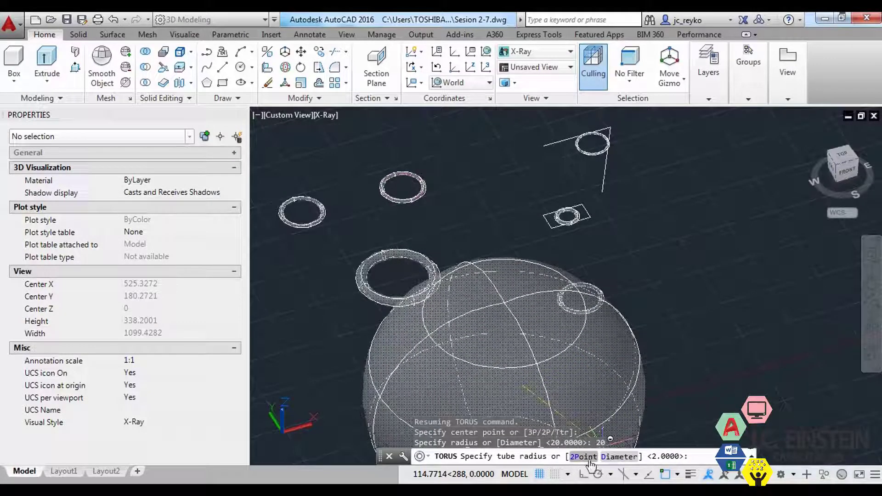
{"action": "key", "text": "Escape"}
{"action": "key", "text": "Escape"}
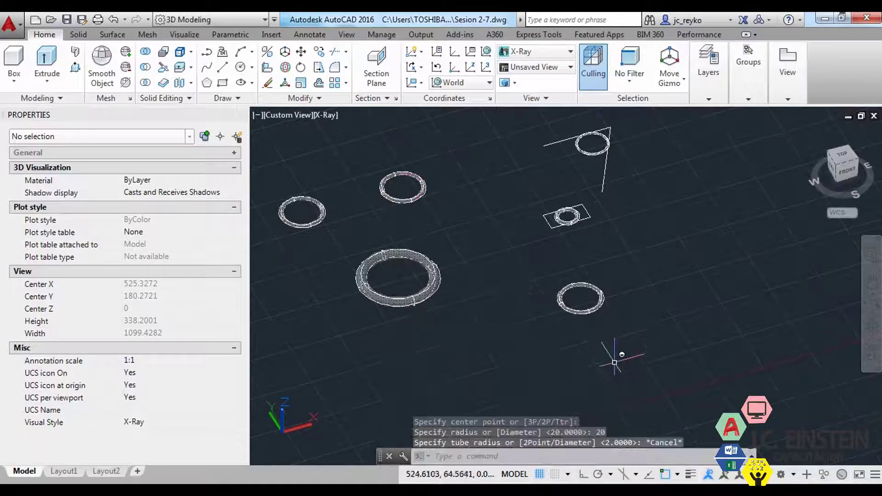
{"action": "middle_click_drag", "start_coordinate": [616, 363], "coordinate": [613, 350]}
Draw a short 5-unit polyline segment.
{"action": "type", "text": "pl"}
{"action": "key", "text": "Return"}
{"action": "left_click", "coordinate": [625, 367]}
{"action": "scroll", "coordinate": [675, 367], "scroll_direction": "up", "scroll_amount": 3}
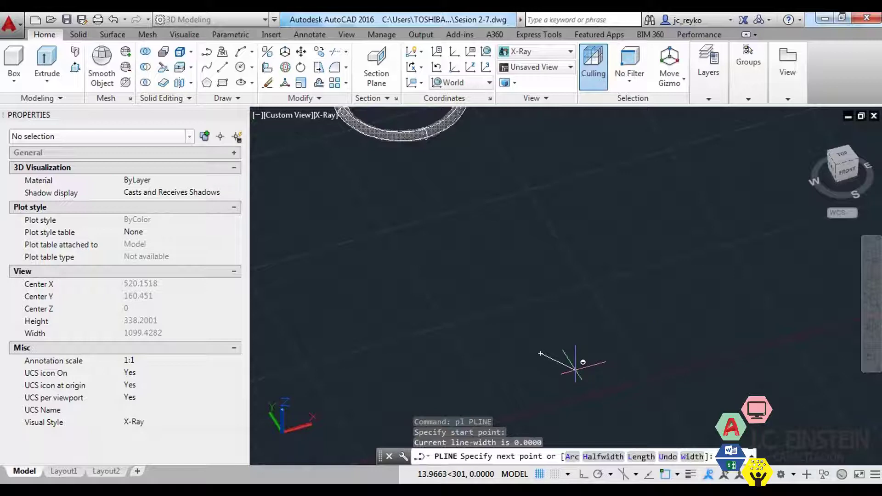
{"action": "type", "text": "5"}
{"action": "key", "text": "Return"}
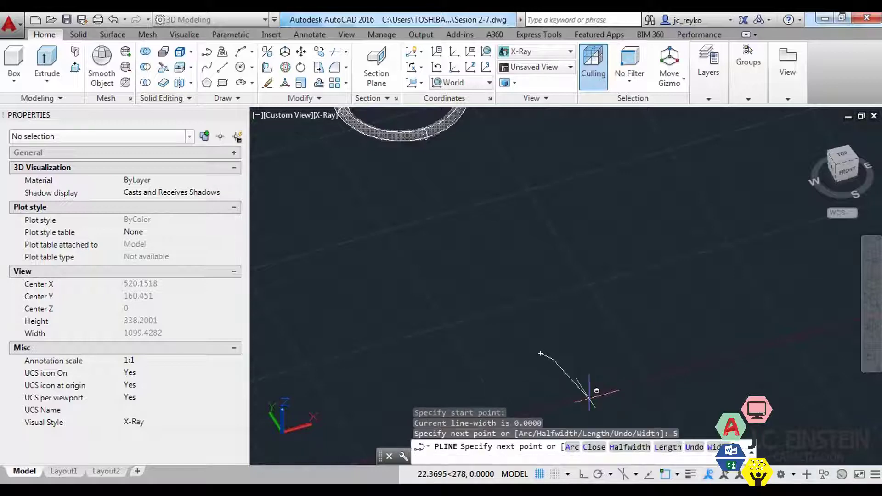
{"action": "key", "text": "Return"}
{"action": "scroll", "coordinate": [524, 361], "scroll_direction": "up", "scroll_amount": 8}
{"action": "scroll", "coordinate": [650, 296], "scroll_direction": "down", "scroll_amount": 5}
{"action": "key", "text": "Return"}
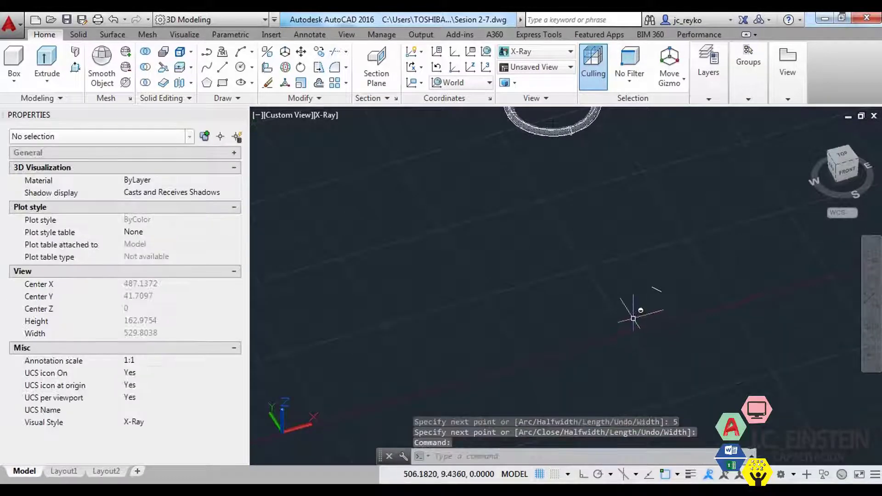
{"action": "middle_click_drag", "start_coordinate": [636, 309], "coordinate": [675, 315]}
Start a radius-20 torus at a picked centre, choosing the 2P tube option.
{"action": "type", "text": "tor"}
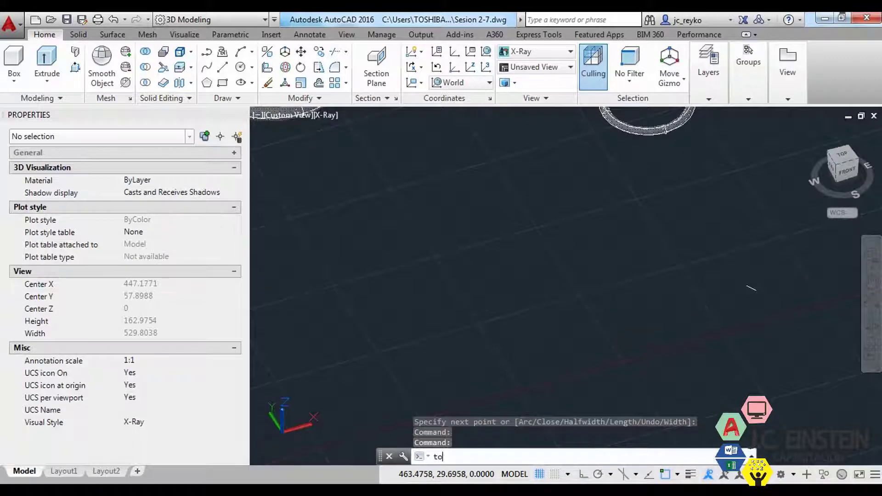
{"action": "key", "text": "Return"}
{"action": "left_click", "coordinate": [323, 318]}
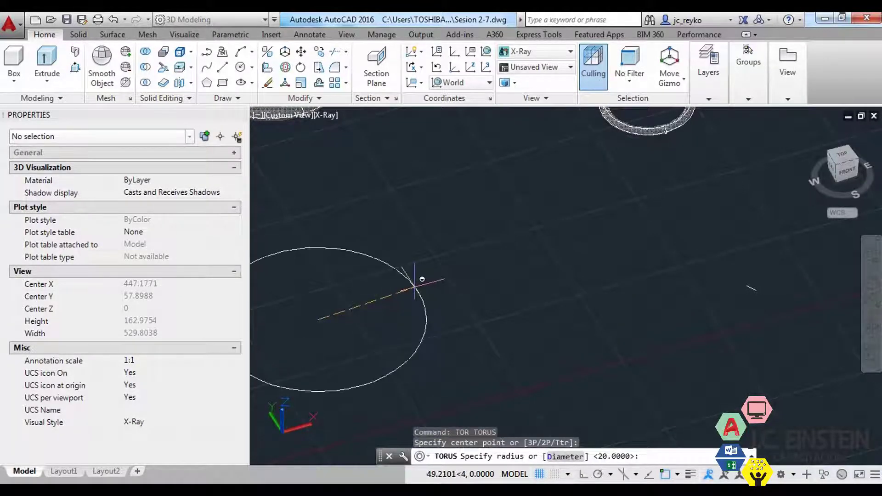
{"action": "type", "text": "20"}
{"action": "key", "text": "Return"}
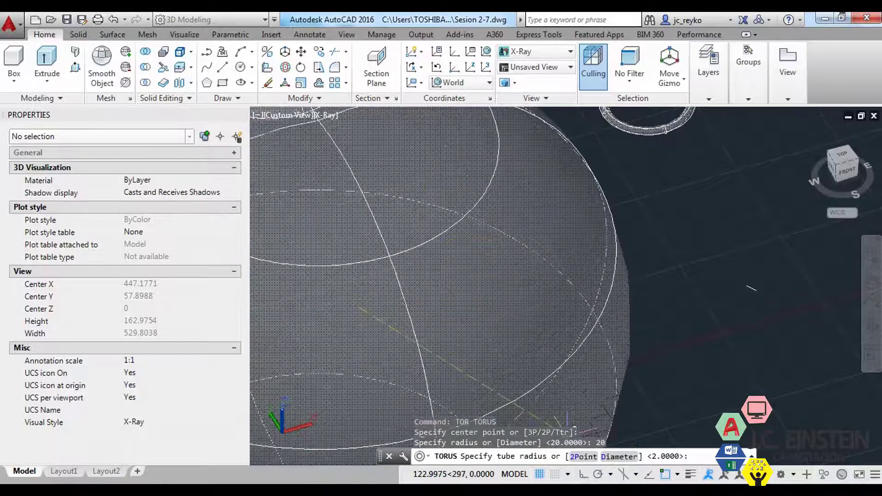
{"action": "type", "text": "2P"}
{"action": "key", "text": "Return"}
{"action": "scroll", "coordinate": [744, 281], "scroll_direction": "up", "scroll_amount": 4}
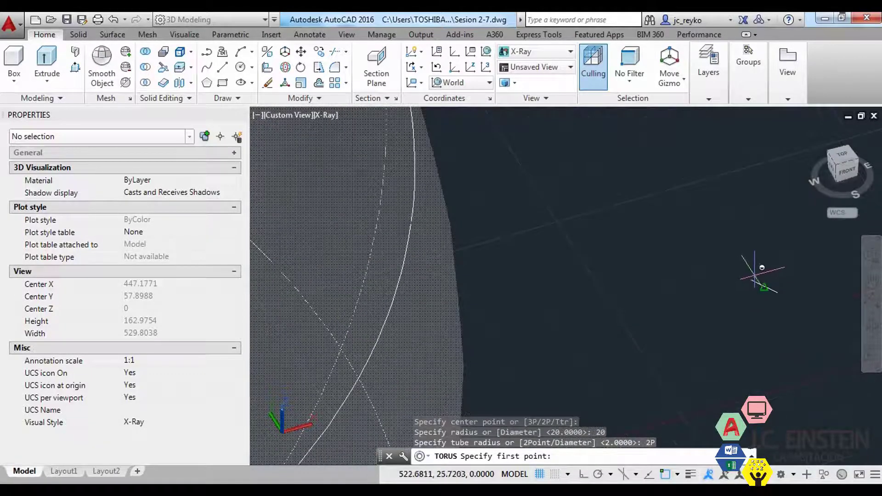
Turn off Midpoint snapping in the Object Snap settings.
{"action": "left_click", "coordinate": [677, 475]}
{"action": "left_click", "coordinate": [694, 456]}
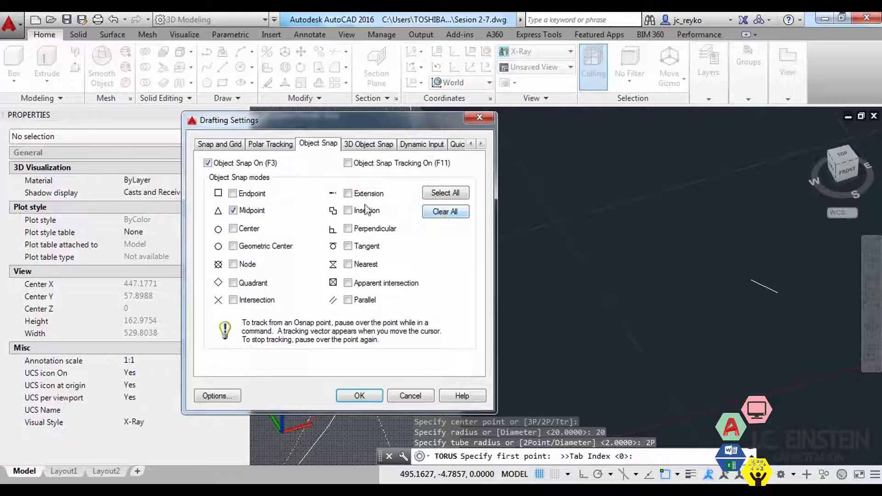
{"action": "left_click", "coordinate": [233, 210]}
{"action": "left_click", "coordinate": [338, 391]}
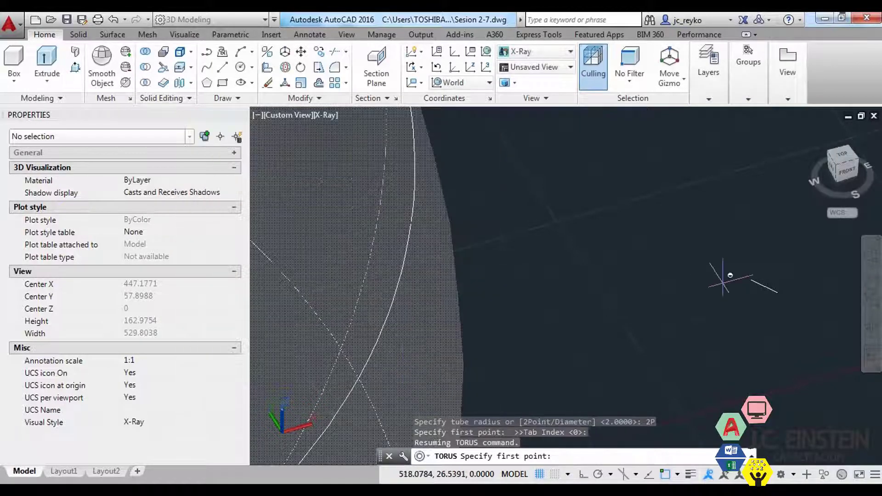
Pick the short line's end to size the tube and complete the torus.
{"action": "left_click", "coordinate": [761, 282]}
{"action": "key", "text": "Escape"}
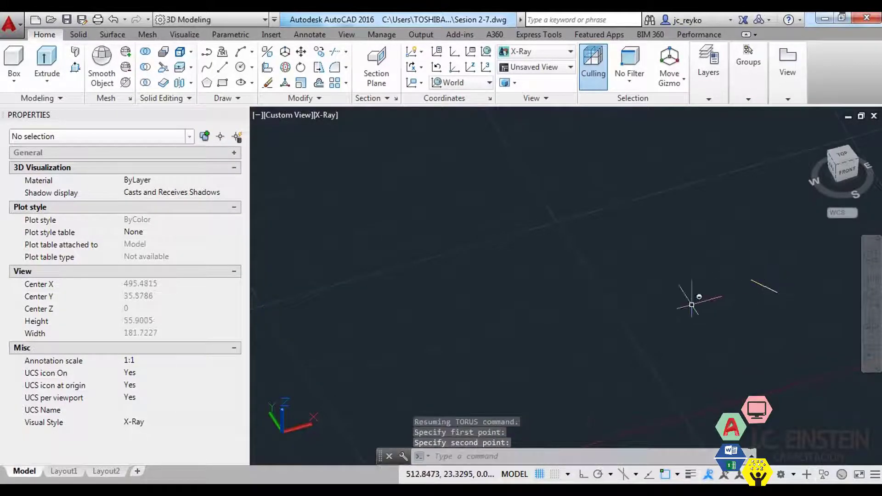
{"action": "scroll", "coordinate": [652, 303], "scroll_direction": "down", "scroll_amount": 3}
{"action": "scroll", "coordinate": [839, 285], "scroll_direction": "down", "scroll_amount": 2}
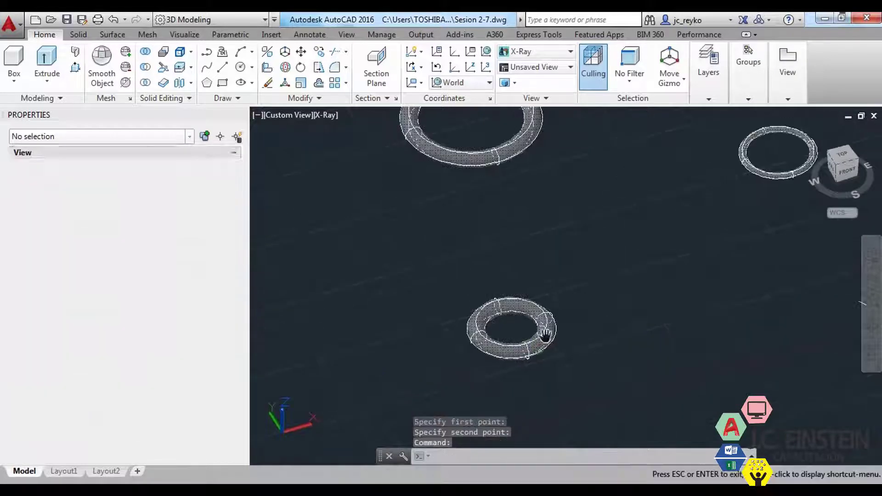
{"action": "scroll", "coordinate": [516, 337], "scroll_direction": "up", "scroll_amount": 3}
{"action": "scroll", "coordinate": [516, 337], "scroll_direction": "up", "scroll_amount": 3}
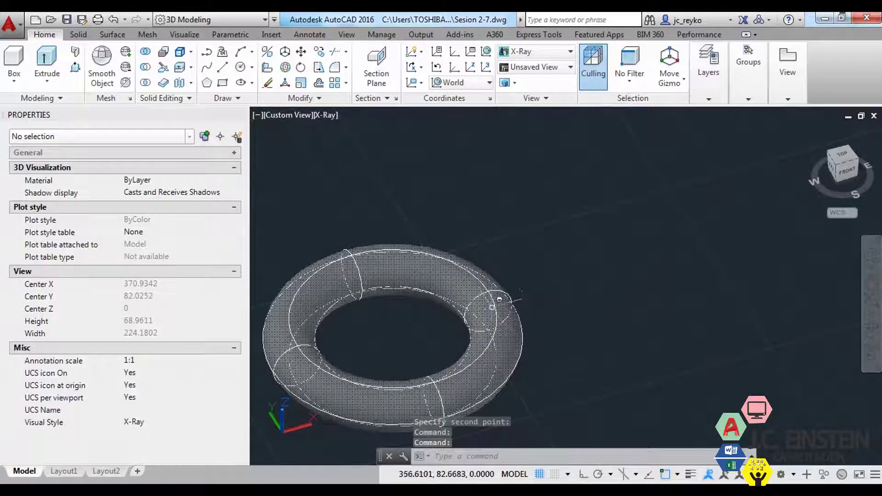
{"action": "scroll", "coordinate": [505, 299], "scroll_direction": "down", "scroll_amount": 2}
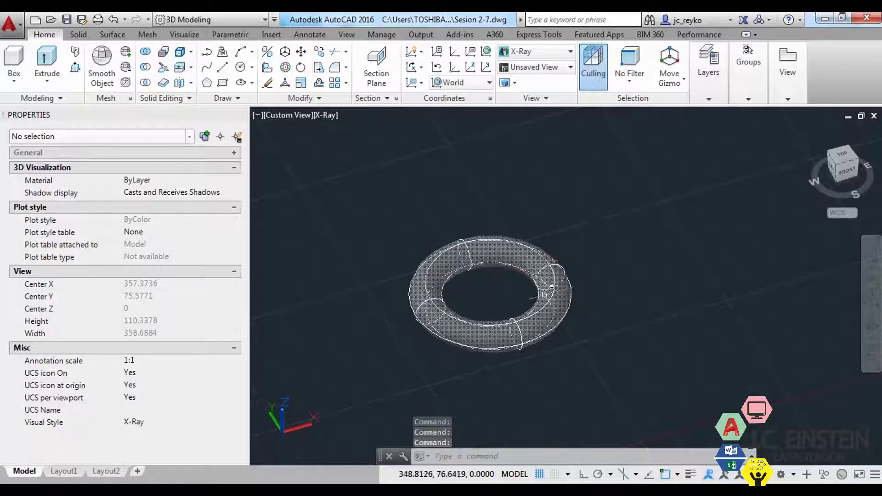
{"action": "scroll", "coordinate": [544, 294], "scroll_direction": "down", "scroll_amount": 2}
{"action": "scroll", "coordinate": [569, 299], "scroll_direction": "down", "scroll_amount": 2}
{"action": "scroll", "coordinate": [591, 295], "scroll_direction": "up", "scroll_amount": 1}
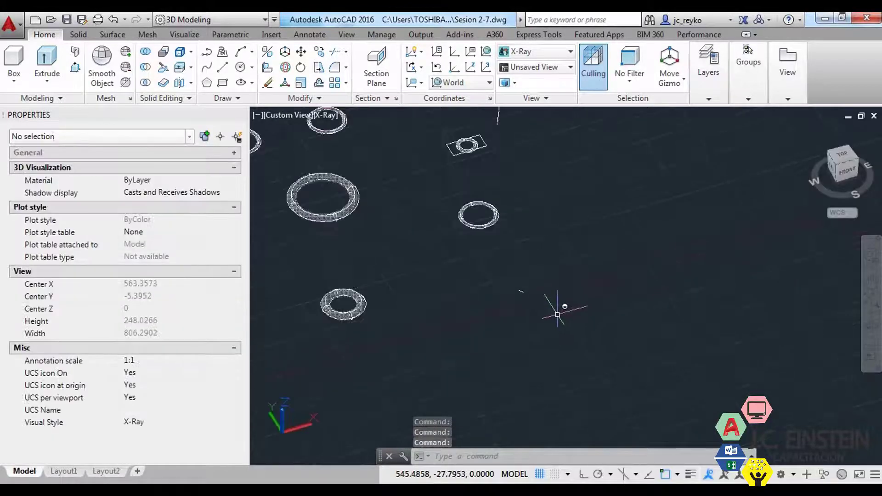
{"action": "type", "text": "tor"}
{"action": "key", "text": "Return"}
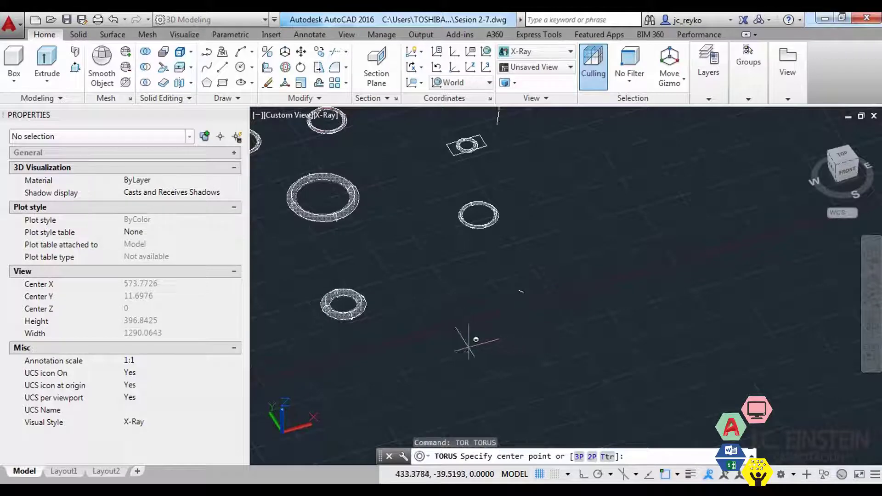
{"action": "left_click", "coordinate": [465, 348]}
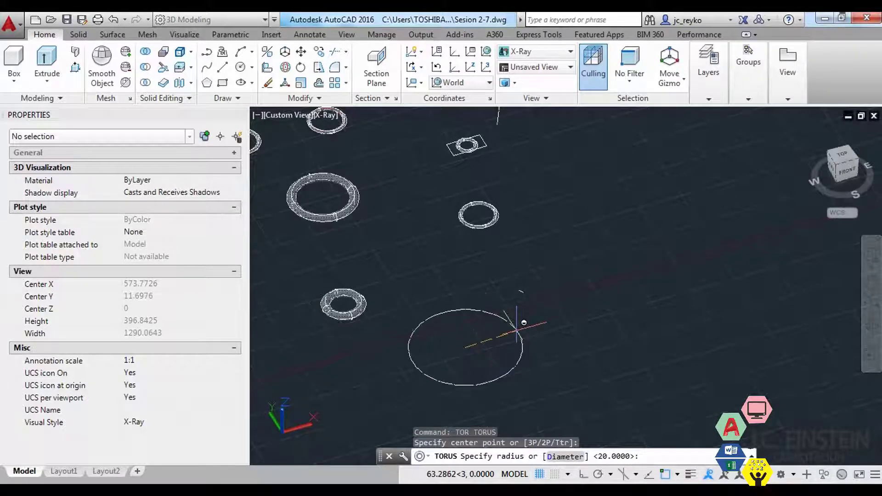
{"action": "left_click", "coordinate": [509, 314]}
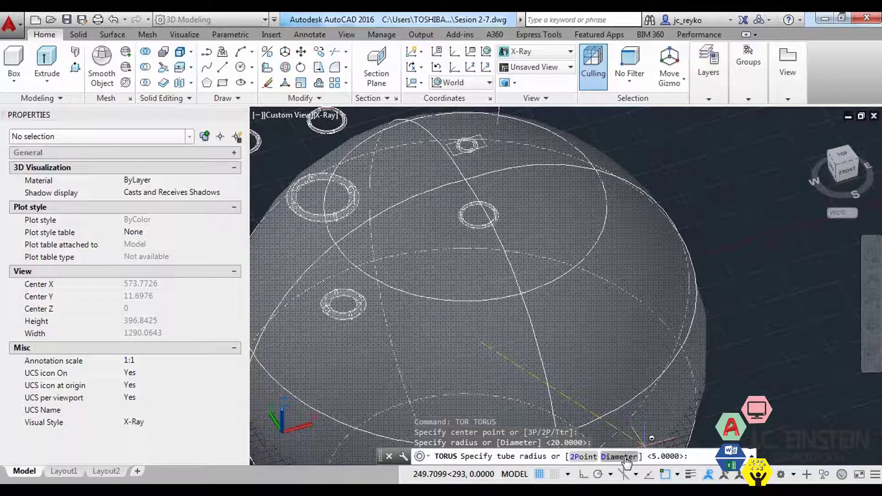
{"action": "scroll", "coordinate": [428, 335], "scroll_direction": "up", "scroll_amount": 2}
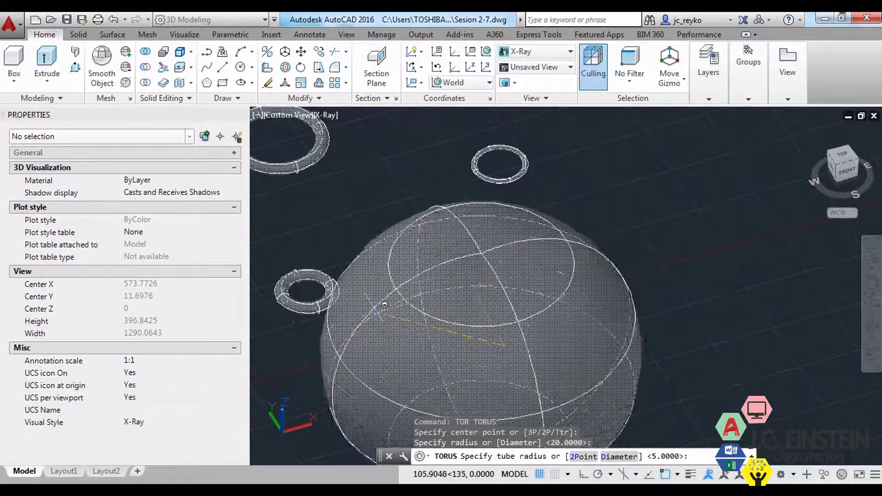
{"action": "scroll", "coordinate": [385, 304], "scroll_direction": "up", "scroll_amount": 3}
{"action": "scroll", "coordinate": [460, 243], "scroll_direction": "down", "scroll_amount": 3}
{"action": "key", "text": "Escape"}
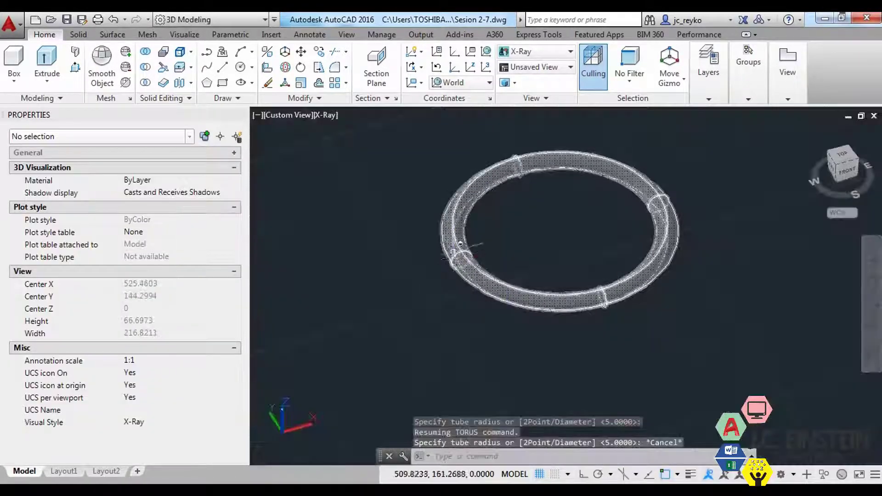
{"action": "scroll", "coordinate": [464, 246], "scroll_direction": "up", "scroll_amount": 2}
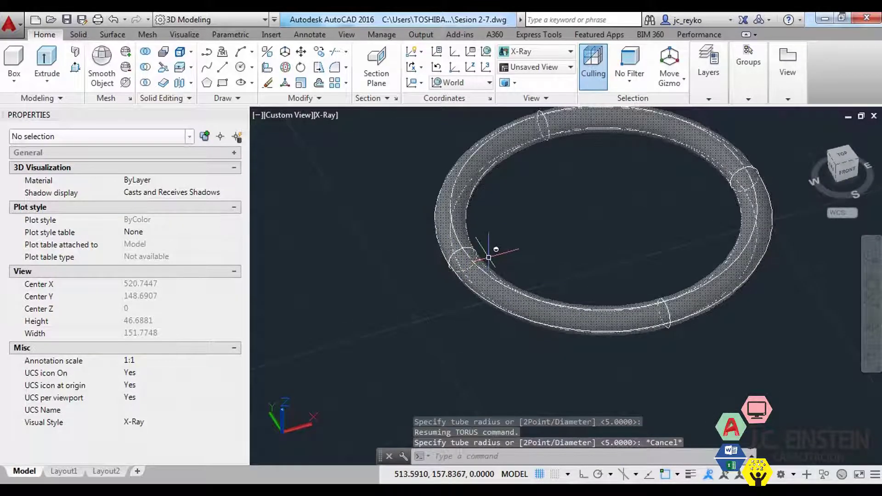
{"action": "scroll", "coordinate": [428, 262], "scroll_direction": "down", "scroll_amount": 8}
{"action": "scroll", "coordinate": [427, 257], "scroll_direction": "down", "scroll_amount": 5}
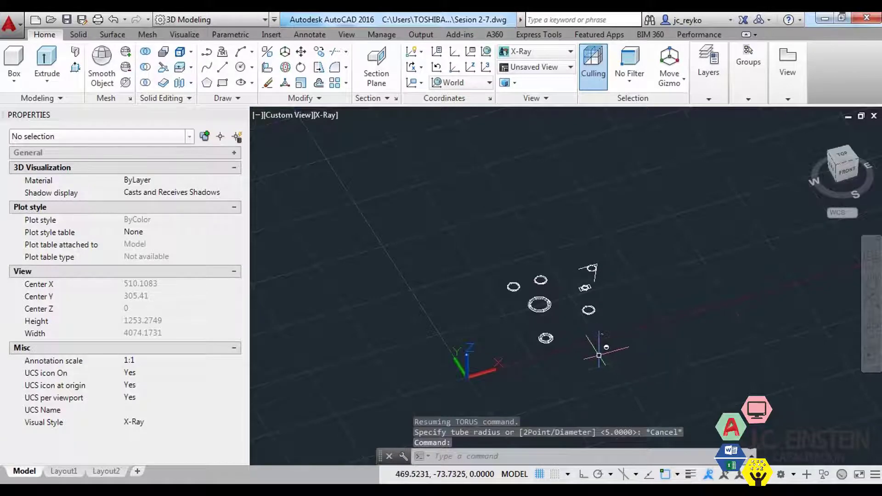
{"action": "scroll", "coordinate": [583, 347], "scroll_direction": "up", "scroll_amount": 2}
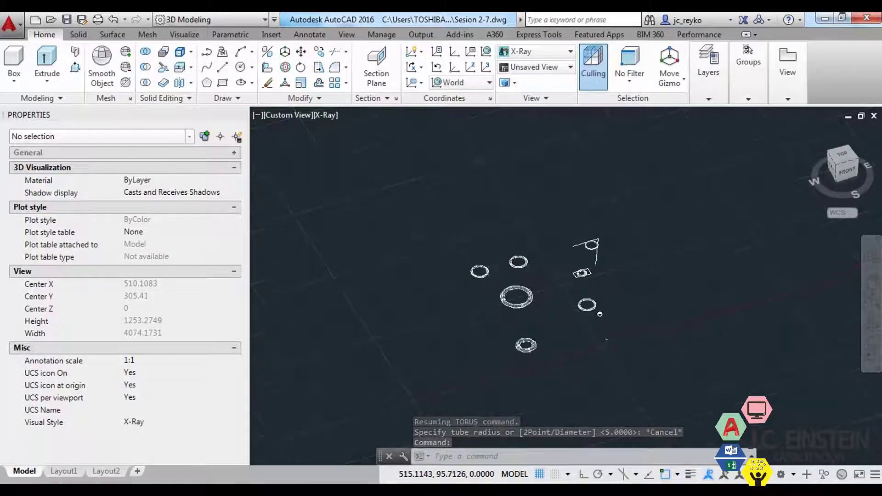
{"action": "scroll", "coordinate": [583, 349], "scroll_direction": "up", "scroll_amount": 2}
{"action": "scroll", "coordinate": [584, 354], "scroll_direction": "up", "scroll_amount": 1}
{"action": "scroll", "coordinate": [585, 359], "scroll_direction": "up", "scroll_amount": 2}
{"action": "middle_click_drag", "start_coordinate": [585, 360], "coordinate": [657, 405]}
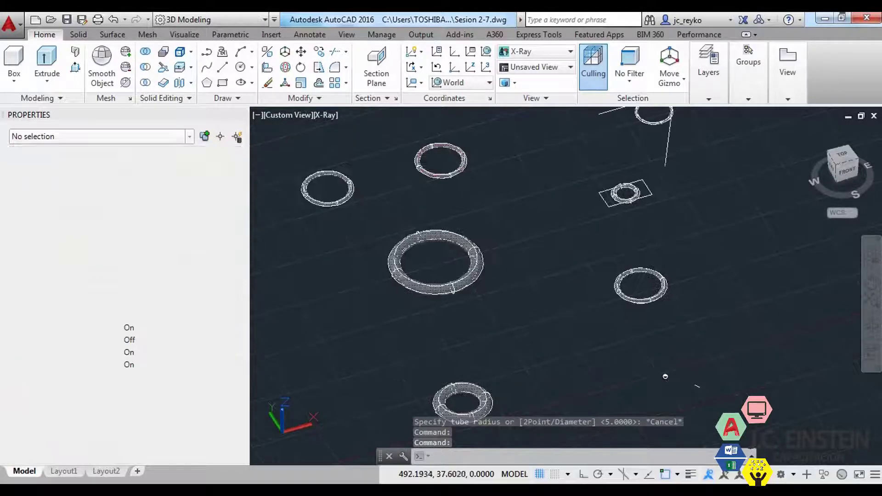
{"action": "middle_click_drag", "start_coordinate": [634, 356], "coordinate": [607, 371]}
{"action": "left_click_drag", "start_coordinate": [607, 371], "coordinate": [614, 360]}
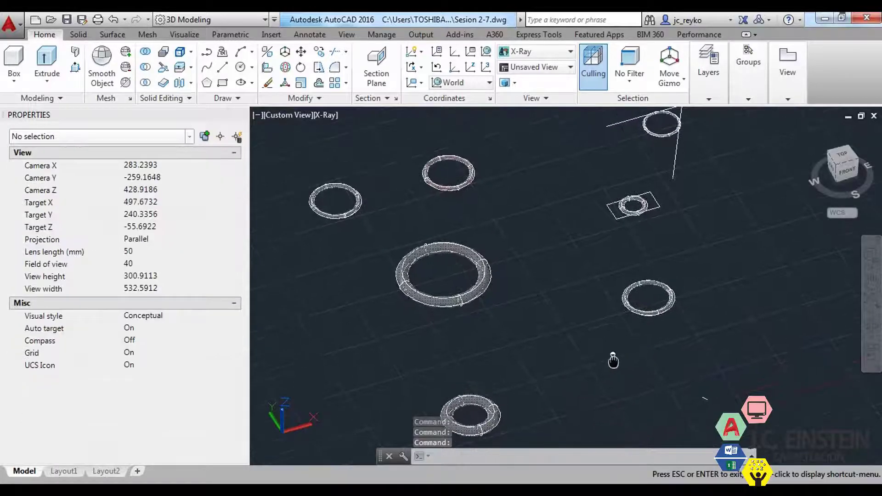
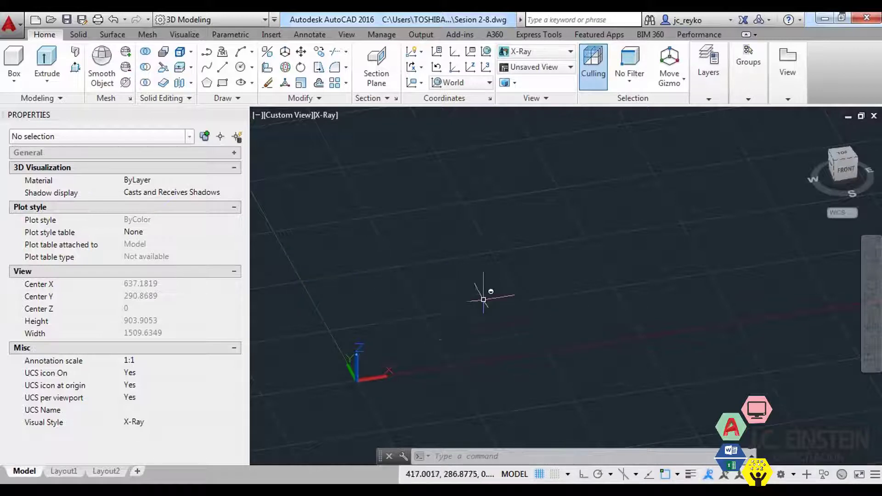
Draw an open, bent polyline path with the PL command.
{"action": "middle_click_drag", "start_coordinate": [425, 347], "coordinate": [435, 391]}
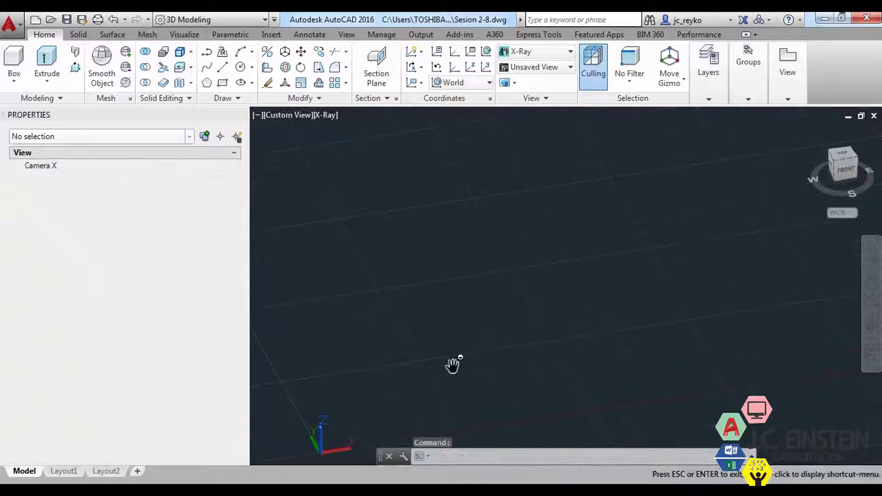
{"action": "type", "text": "pl"}
{"action": "key", "text": "Return"}
{"action": "left_click", "coordinate": [486, 272]}
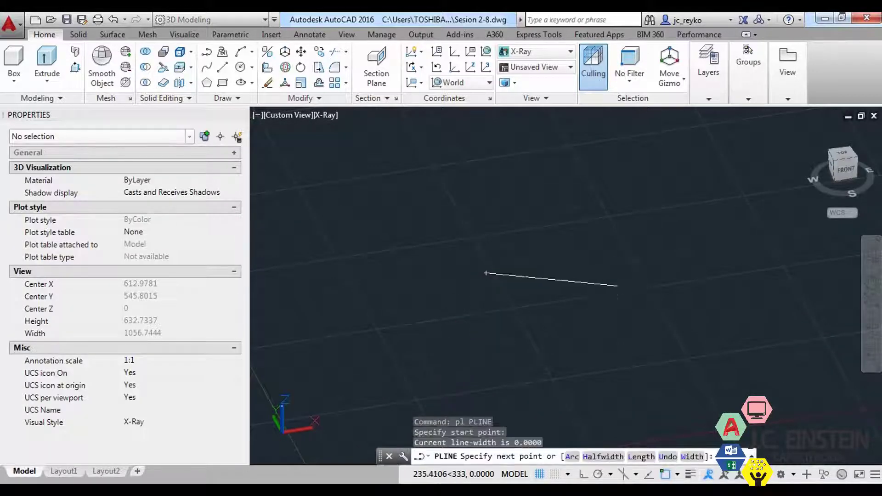
{"action": "left_click", "coordinate": [605, 287]}
{"action": "left_click", "coordinate": [632, 363]}
{"action": "middle_click_drag", "start_coordinate": [609, 423], "coordinate": [622, 342]}
{"action": "left_click", "coordinate": [588, 355]}
{"action": "left_click", "coordinate": [501, 372]}
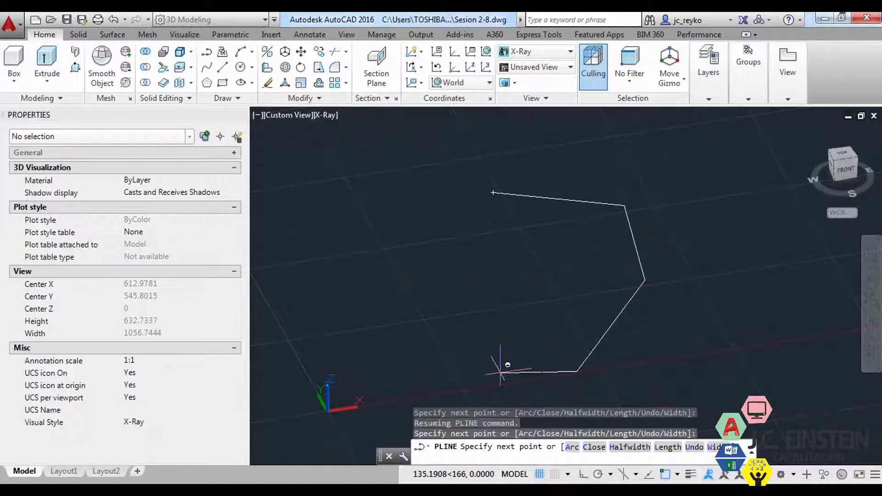
{"action": "key", "text": "Return"}
{"action": "left_click", "coordinate": [722, 376]}
Make two copies of the bent polyline path.
{"action": "left_click", "coordinate": [579, 369]}
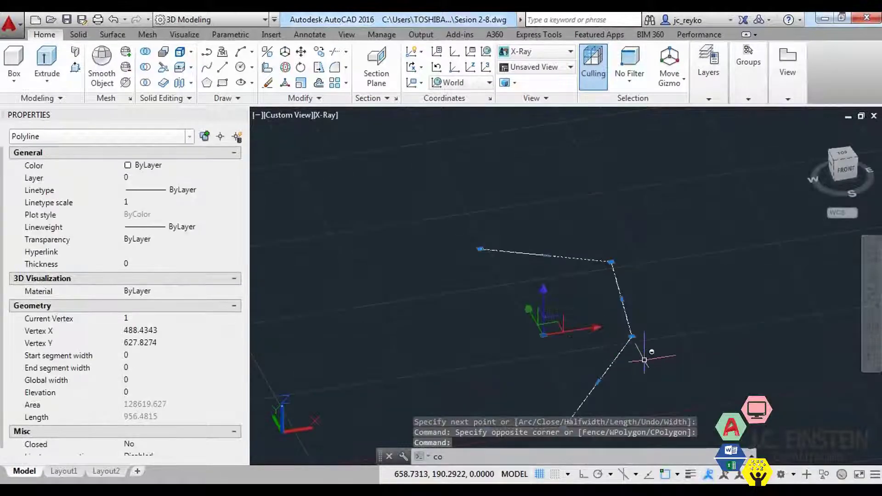
{"action": "middle_click_drag", "start_coordinate": [643, 354], "coordinate": [622, 428]}
{"action": "type", "text": "co"}
{"action": "key", "text": "Return"}
{"action": "left_click", "coordinate": [659, 276]}
{"action": "scroll", "coordinate": [643, 276], "scroll_direction": "down", "scroll_amount": 2}
{"action": "left_click", "coordinate": [592, 244]}
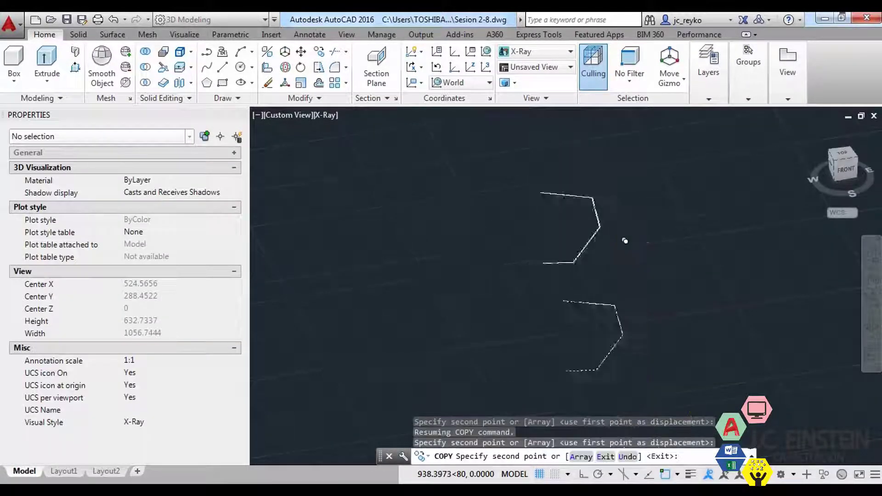
{"action": "scroll", "coordinate": [597, 243], "scroll_direction": "down", "scroll_amount": 3}
{"action": "left_click", "coordinate": [591, 221]}
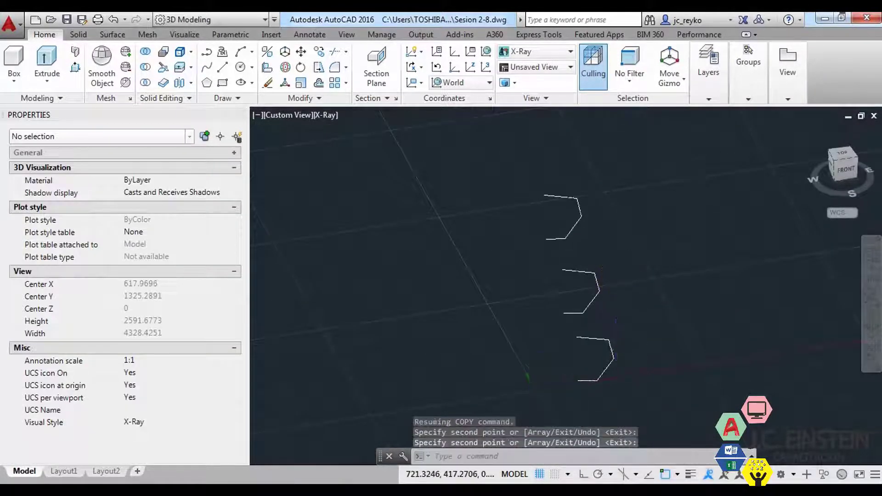
{"action": "scroll", "coordinate": [597, 285], "scroll_direction": "up", "scroll_amount": 3}
{"action": "key", "text": "Return"}
Draw a radius-2 circle beside the paths.
{"action": "type", "text": "c"}
{"action": "key", "text": "Return"}
{"action": "scroll", "coordinate": [501, 319], "scroll_direction": "up", "scroll_amount": 2}
{"action": "left_click", "coordinate": [512, 313]}
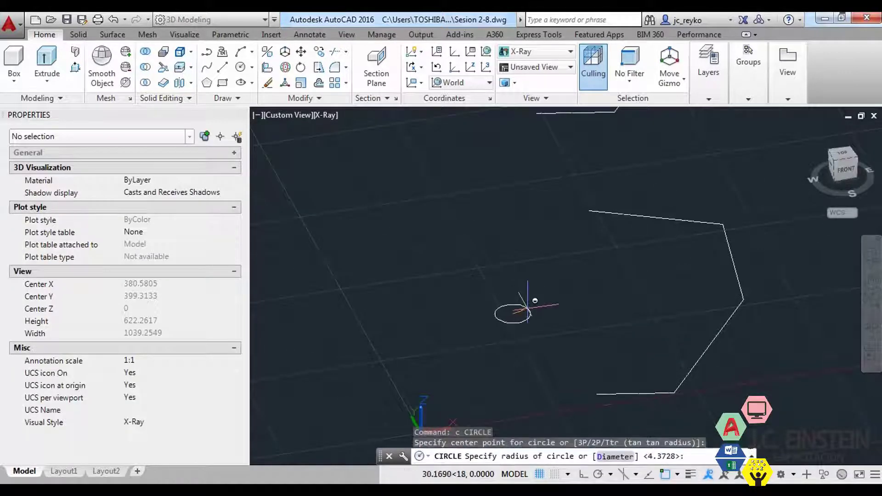
{"action": "type", "text": "2"}
{"action": "key", "text": "Return"}
{"action": "left_click", "coordinate": [528, 319]}
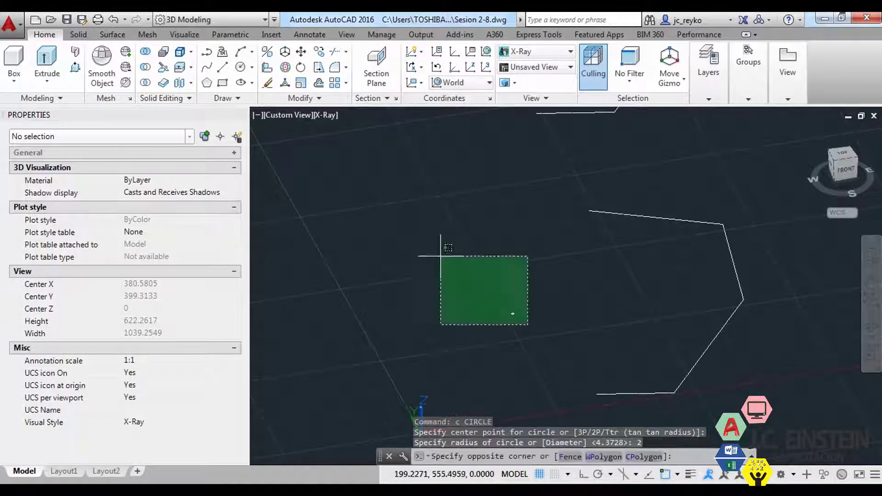
{"action": "left_click", "coordinate": [448, 251]}
{"action": "key", "text": "Escape"}
Draw a radius-20 circle beside the paths.
{"action": "type", "text": "c"}
{"action": "key", "text": "Return"}
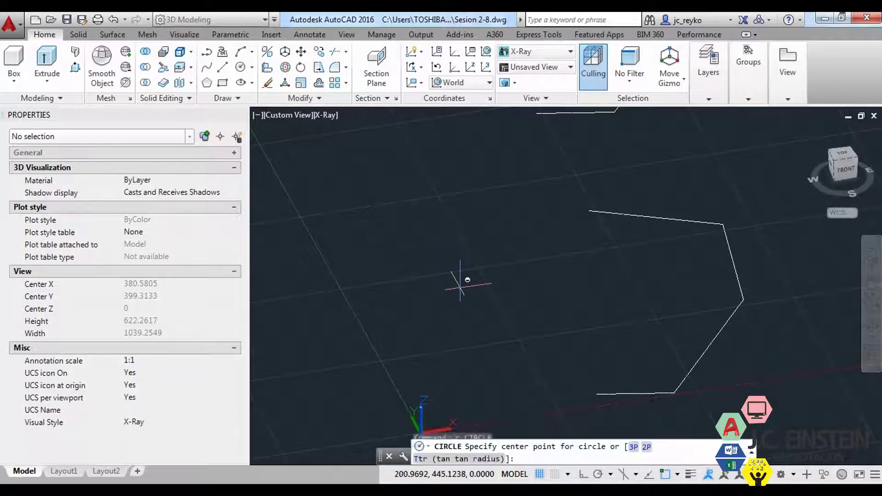
{"action": "left_click", "coordinate": [460, 287]}
{"action": "type", "text": "20"}
{"action": "key", "text": "Return"}
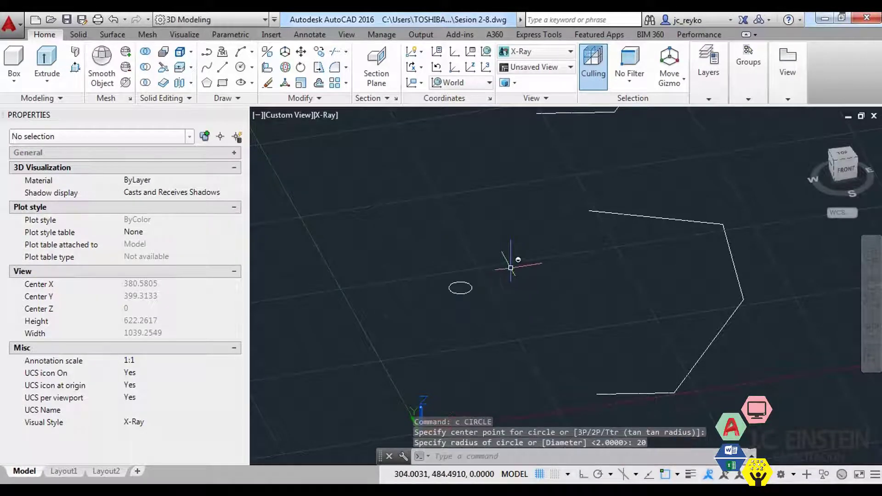
{"action": "left_click", "coordinate": [509, 262]}
{"action": "left_click", "coordinate": [418, 251]}
{"action": "middle_click_drag", "start_coordinate": [418, 250], "coordinate": [426, 318]}
Copy the radius-20 circle next to another path.
{"action": "type", "text": "co"}
{"action": "key", "text": "Return"}
{"action": "left_click", "coordinate": [552, 367]}
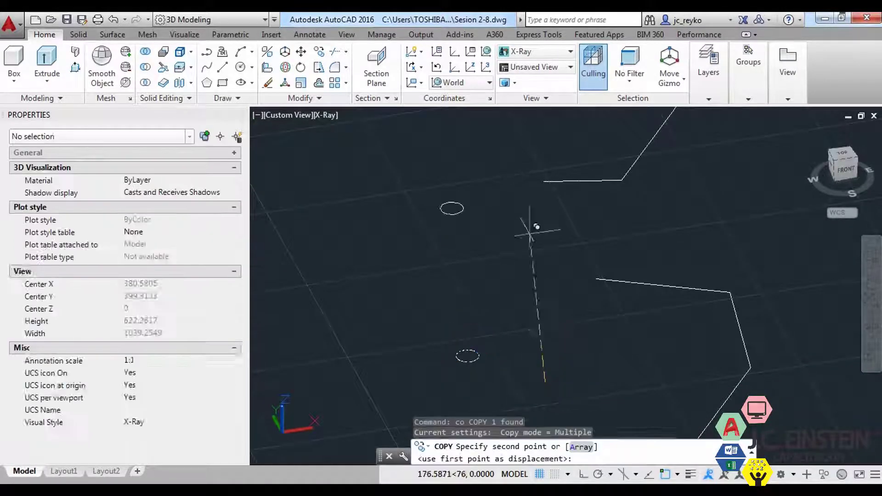
{"action": "mouse_move", "coordinate": [521, 220]}
{"action": "middle_mouse_down"}
{"action": "mouse_move", "coordinate": [516, 281]}
{"action": "mouse_move", "coordinate": [488, 311]}
{"action": "middle_mouse_up"}
{"action": "left_click", "coordinate": [455, 218]}
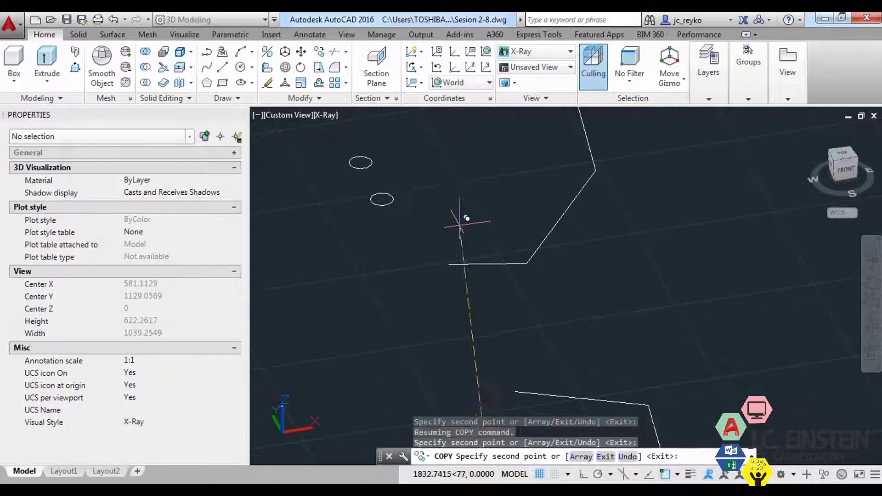
{"action": "scroll", "coordinate": [477, 239], "scroll_direction": "down", "scroll_amount": 3}
{"action": "key", "text": "Escape"}
{"action": "key", "text": "Escape"}
{"action": "scroll", "coordinate": [481, 320], "scroll_direction": "up", "scroll_amount": 2}
{"action": "scroll", "coordinate": [482, 317], "scroll_direction": "up", "scroll_amount": 2}
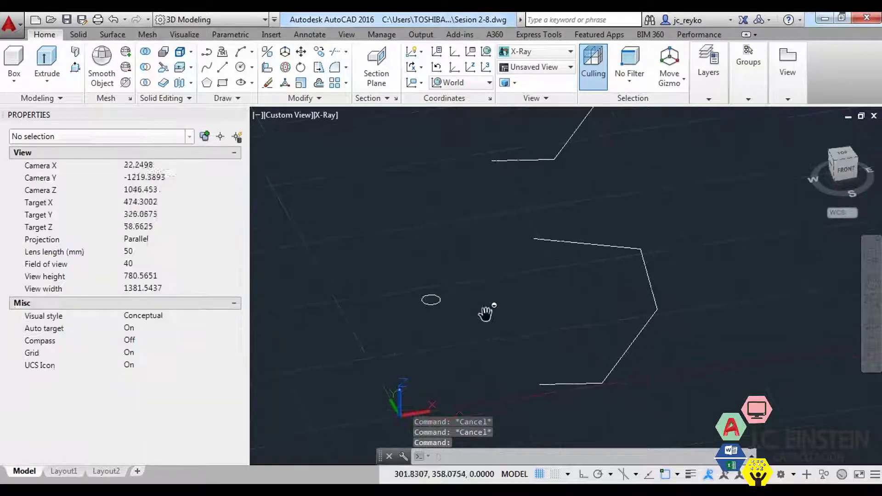
Sweep the circle along the bent polyline path into a tube.
{"action": "type", "text": "s"}
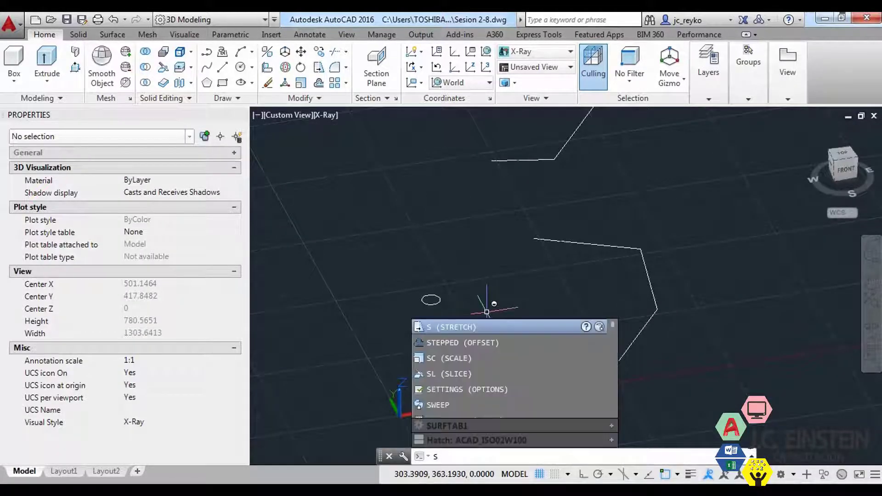
{"action": "type", "text": "w"}
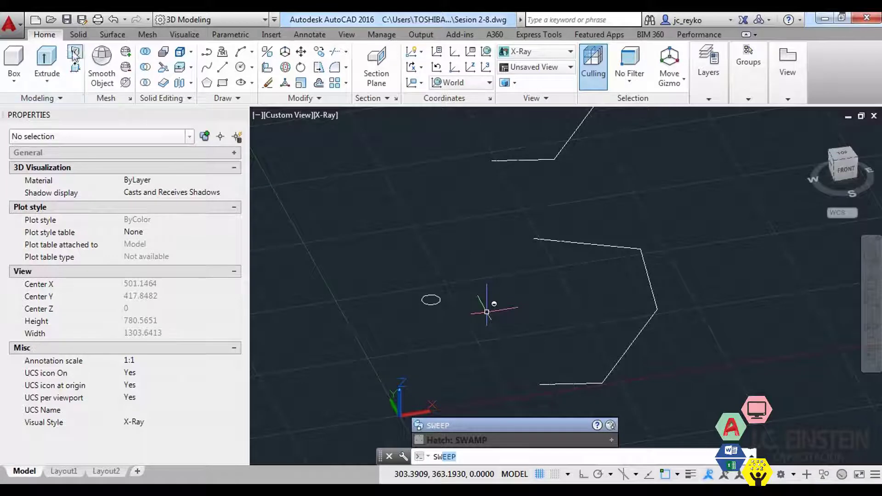
{"action": "left_click", "coordinate": [78, 34]}
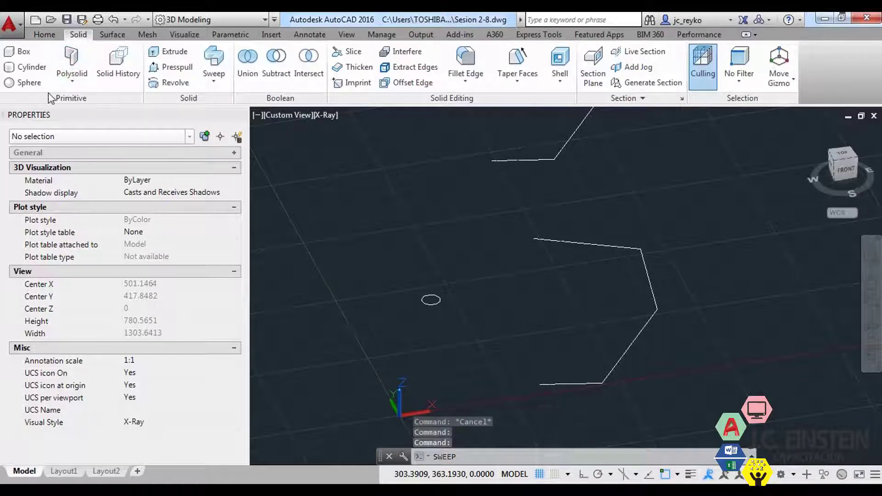
{"action": "left_click", "coordinate": [221, 66]}
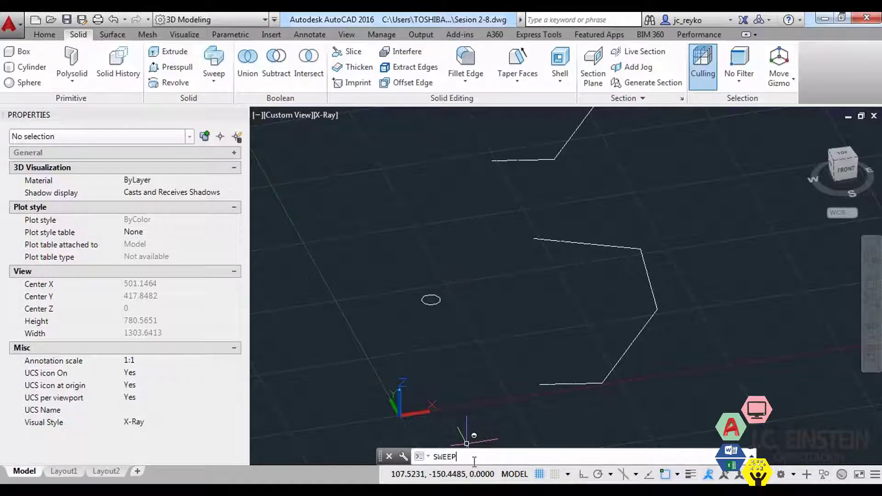
{"action": "key", "text": "Return"}
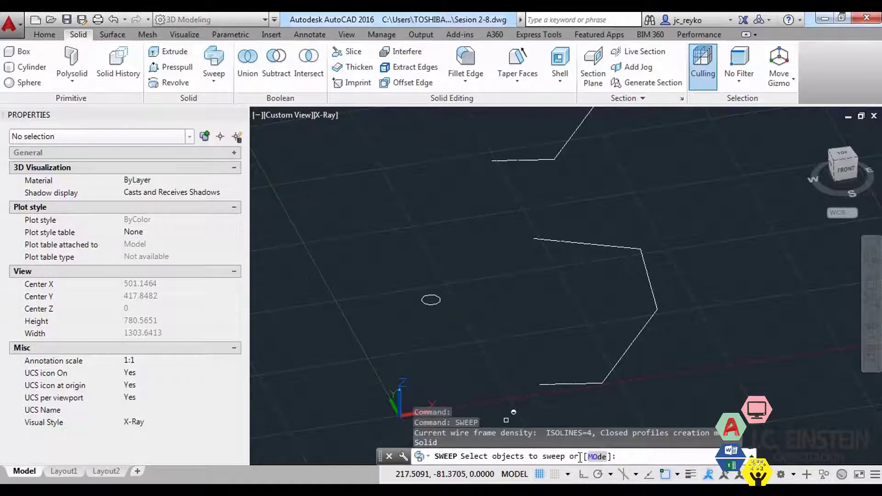
{"action": "left_click", "coordinate": [476, 335]}
{"action": "left_click", "coordinate": [337, 237]}
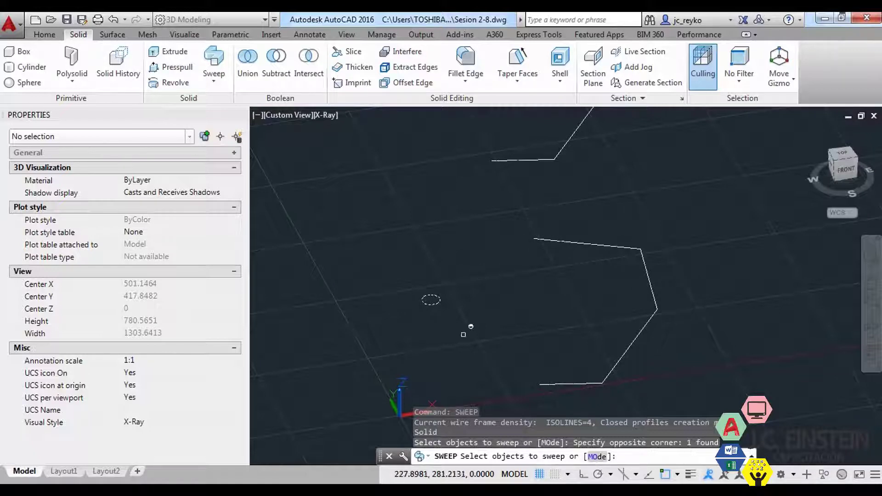
{"action": "scroll", "coordinate": [431, 299], "scroll_direction": "up", "scroll_amount": 3}
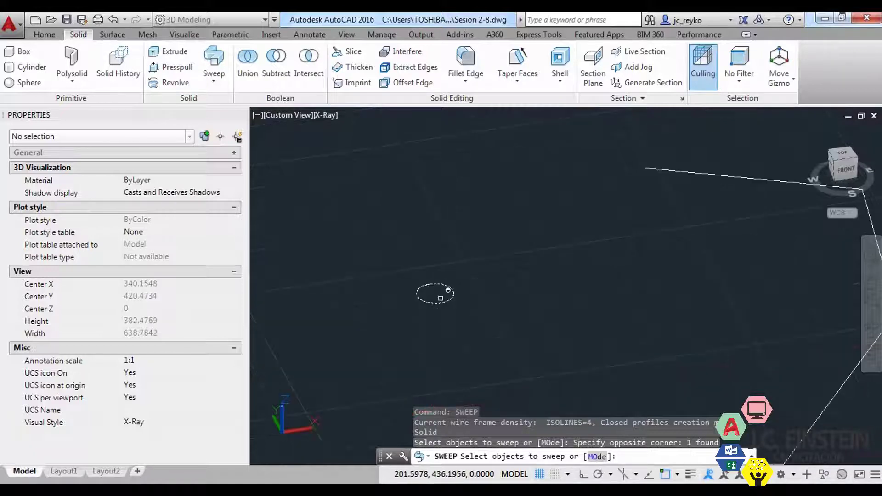
{"action": "scroll", "coordinate": [448, 284], "scroll_direction": "down", "scroll_amount": 3}
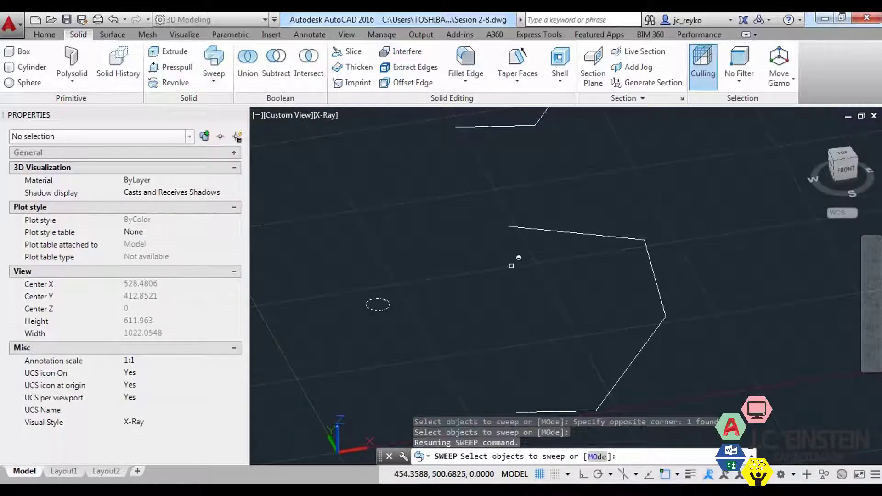
{"action": "key", "text": "Return"}
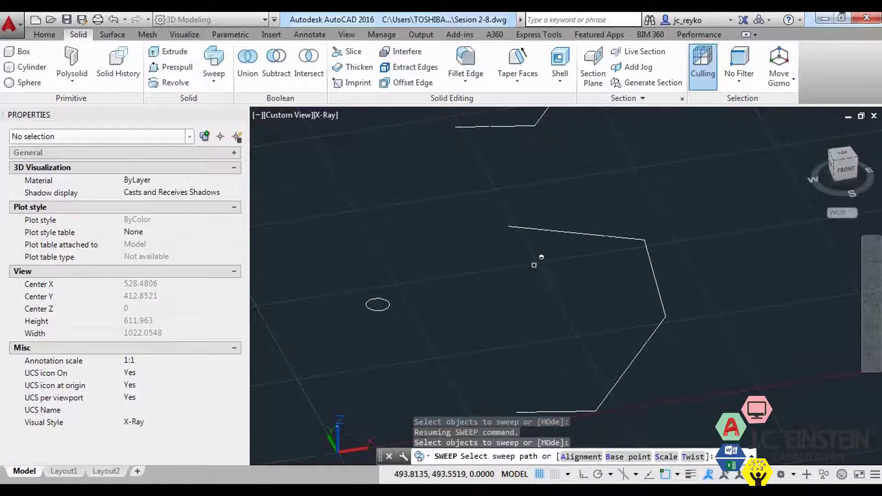
{"action": "left_click", "coordinate": [528, 226]}
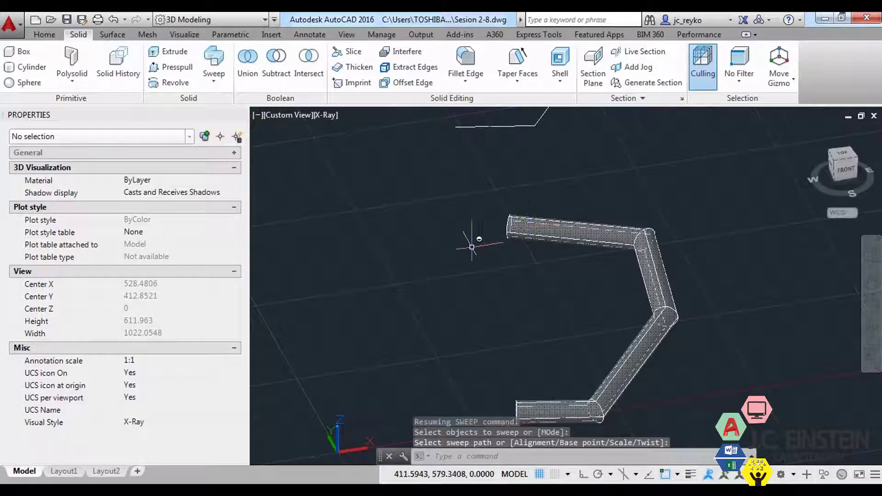
Orbit, pan and zoom around the new tube to inspect it.
{"action": "middle_click_drag", "start_coordinate": [448, 381], "coordinate": [468, 307]}
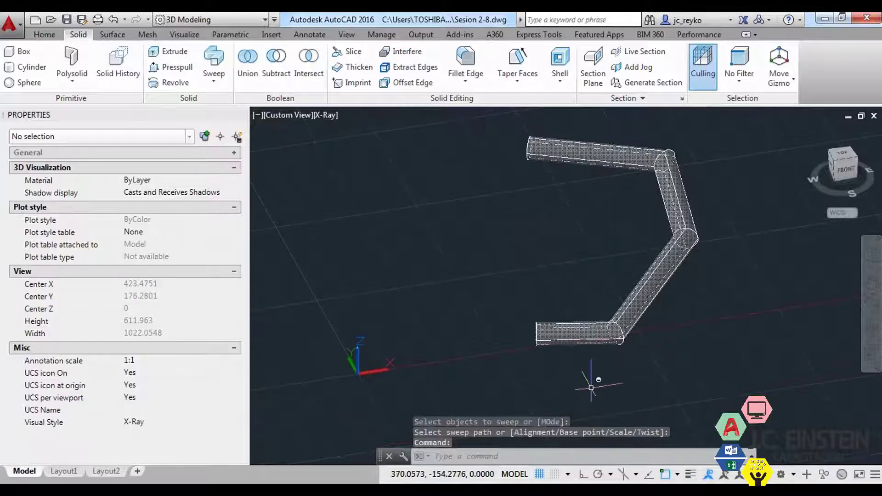
{"action": "mouse_move", "coordinate": [591, 387]}
{"action": "middle_mouse_down", "text": "shift"}
{"action": "mouse_move", "coordinate": [718, 371]}
{"action": "mouse_move", "coordinate": [443, 233]}
{"action": "middle_mouse_up", "text": "shift"}
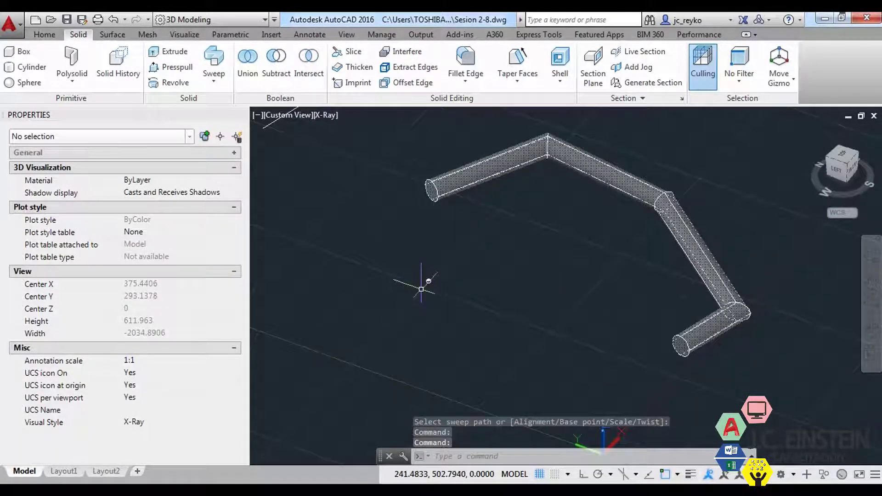
{"action": "scroll", "coordinate": [434, 191], "scroll_direction": "up", "scroll_amount": 3}
{"action": "scroll", "coordinate": [444, 188], "scroll_direction": "up", "scroll_amount": 2}
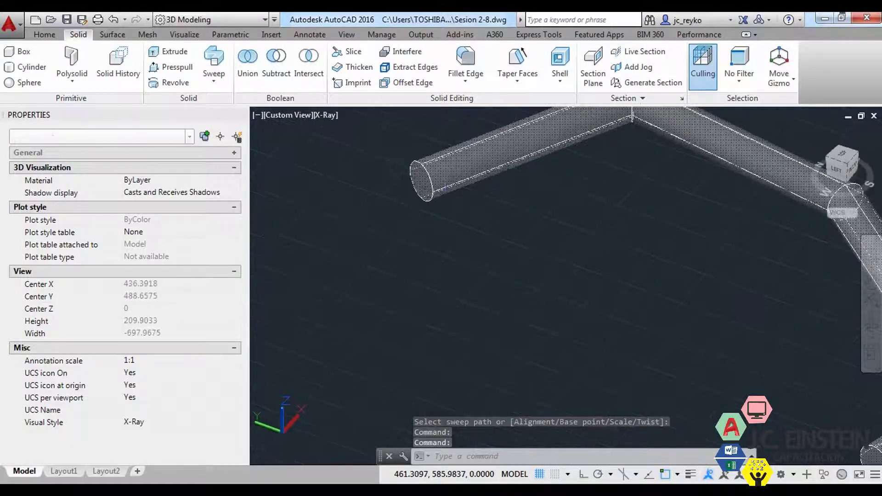
{"action": "scroll", "coordinate": [376, 224], "scroll_direction": "down", "scroll_amount": 2}
{"action": "scroll", "coordinate": [677, 189], "scroll_direction": "down", "scroll_amount": 4}
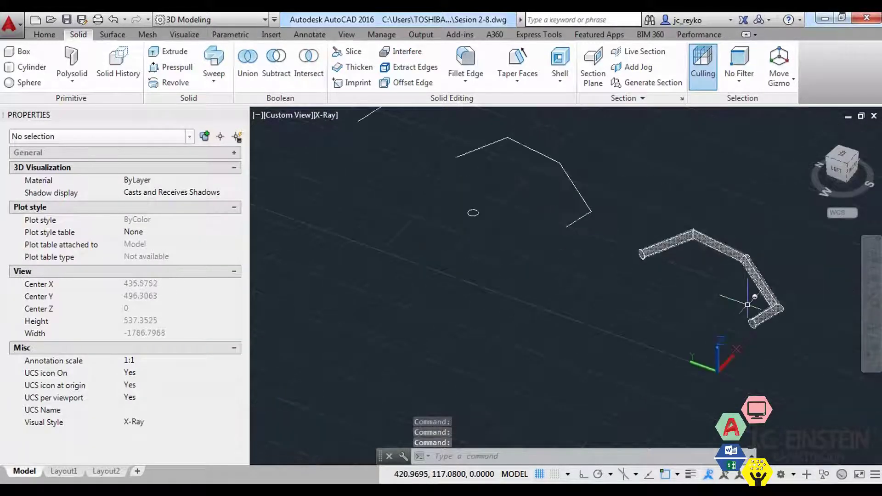
{"action": "mouse_move", "coordinate": [680, 197]}
{"action": "middle_mouse_down"}
{"action": "mouse_move", "coordinate": [708, 364]}
{"action": "mouse_move", "coordinate": [758, 374]}
{"action": "middle_mouse_up"}
{"action": "middle_click_drag", "start_coordinate": [698, 370], "coordinate": [654, 331], "text": "shift"}
{"action": "scroll", "coordinate": [600, 296], "scroll_direction": "up", "scroll_amount": 2}
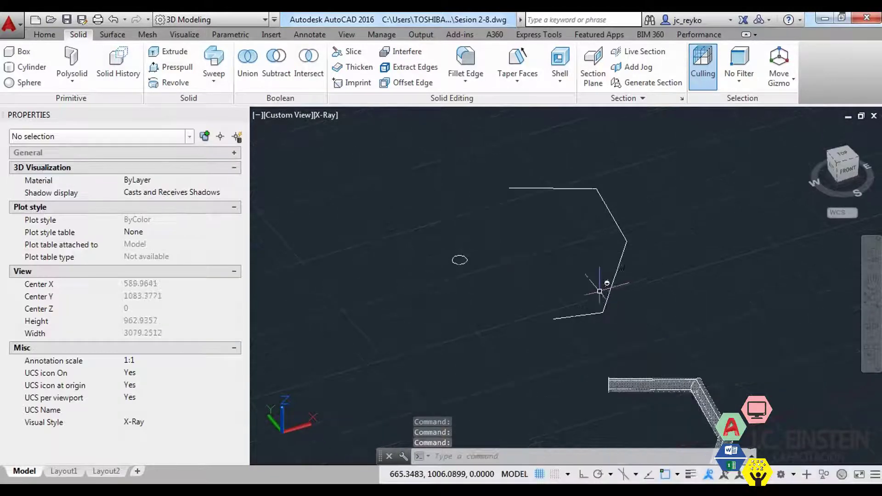
{"action": "scroll", "coordinate": [571, 276], "scroll_direction": "up", "scroll_amount": 1}
{"action": "scroll", "coordinate": [614, 339], "scroll_direction": "up", "scroll_amount": 2}
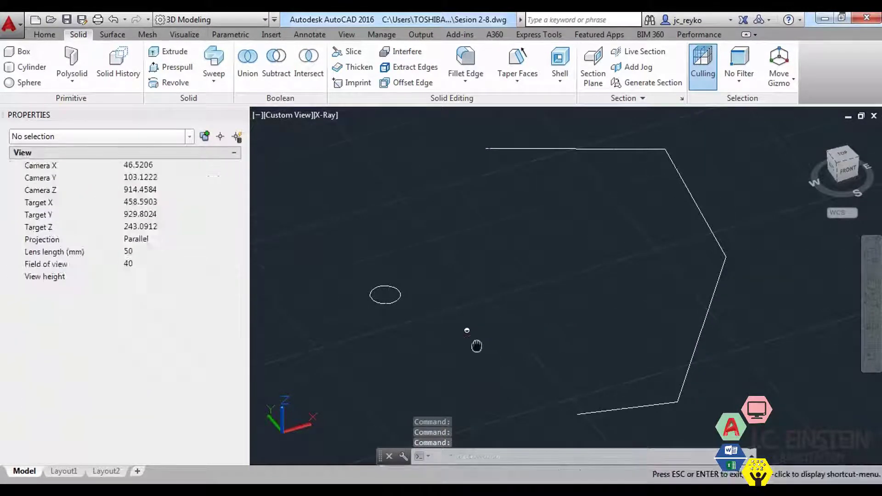
{"action": "middle_click_drag", "start_coordinate": [474, 331], "coordinate": [560, 356]}
{"action": "left_click", "coordinate": [523, 262]}
{"action": "left_click", "coordinate": [453, 325]}
{"action": "key", "text": "Escape"}
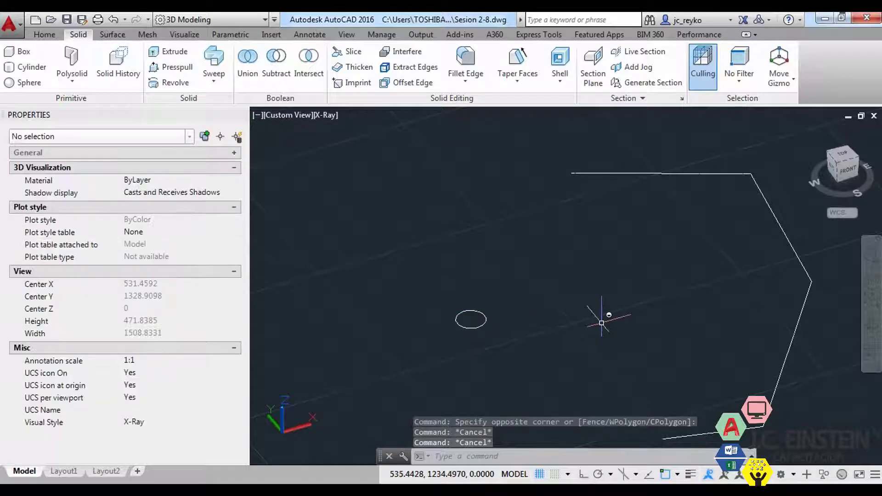
{"action": "type", "text": "sweep"}
{"action": "key", "text": "Return"}
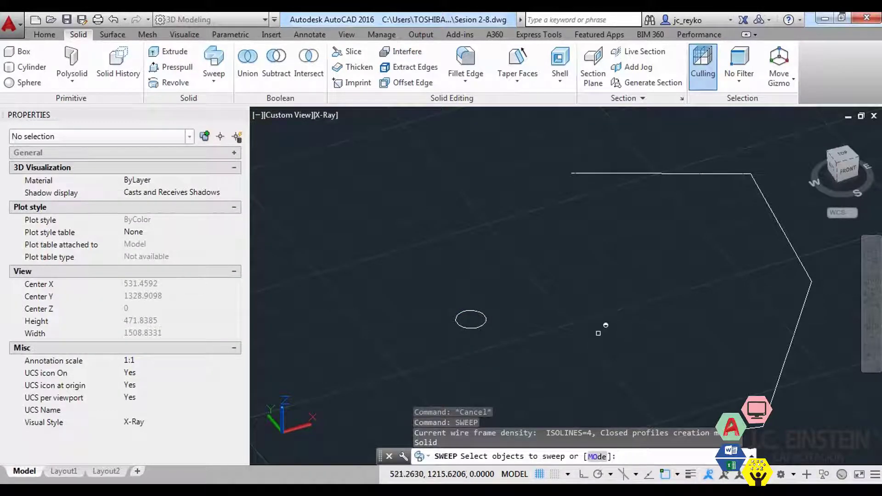
{"action": "left_click", "coordinate": [600, 327]}
{"action": "left_click", "coordinate": [404, 221]}
{"action": "key", "text": "Return"}
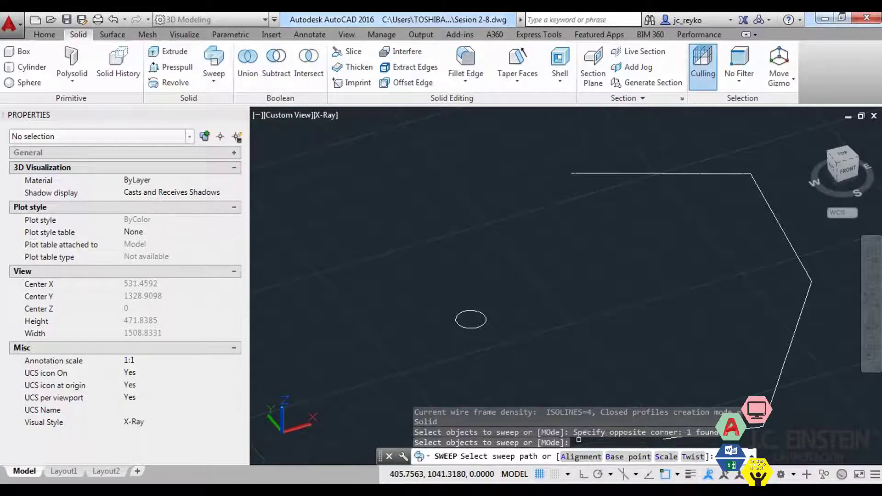
{"action": "left_click", "coordinate": [583, 456]}
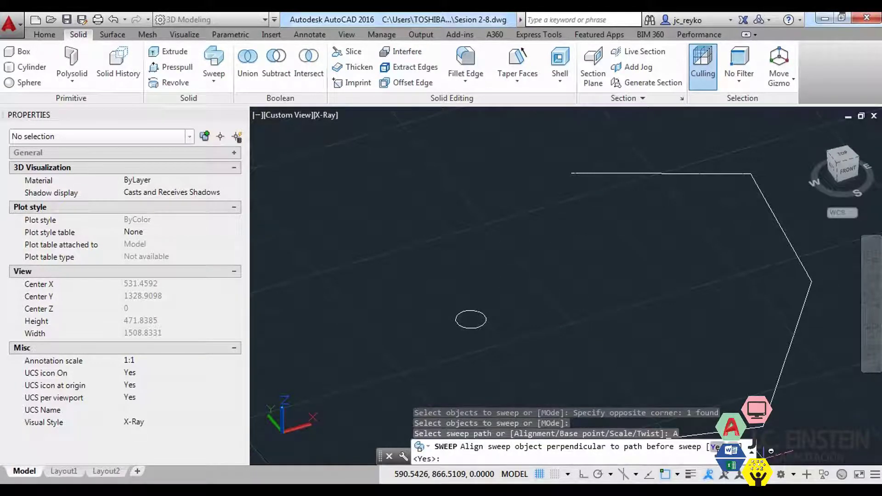
{"action": "key", "text": "Return"}
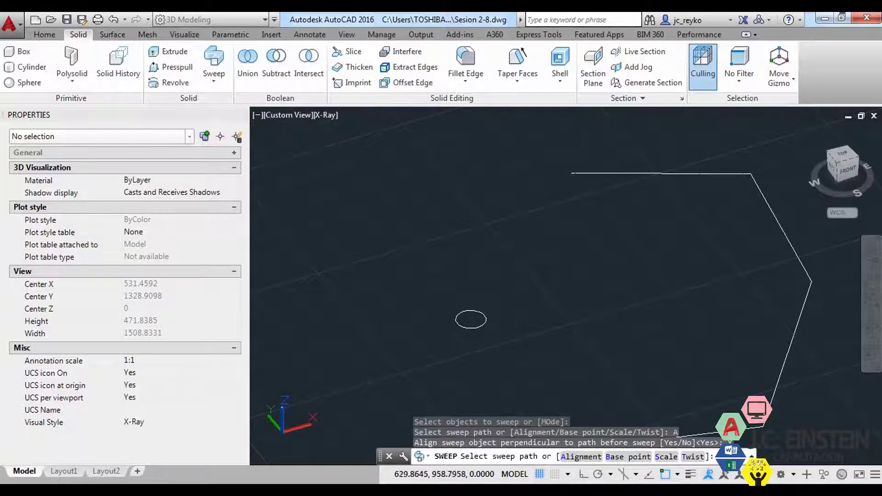
{"action": "left_click", "coordinate": [581, 456]}
{"action": "key", "text": "Return"}
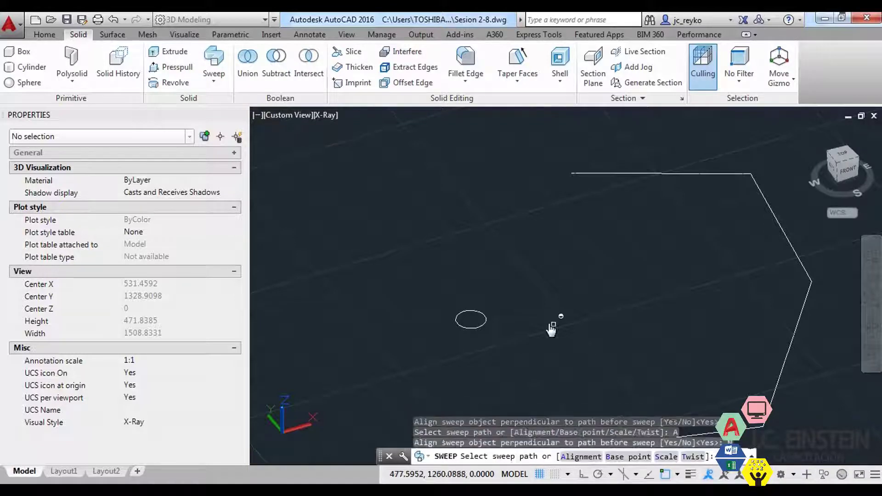
{"action": "left_click", "coordinate": [621, 174]}
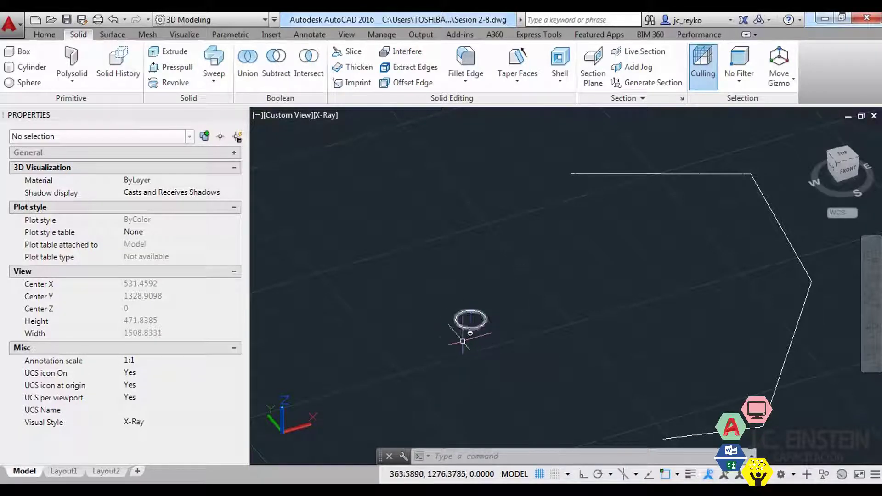
{"action": "type", "text": "sweep"}
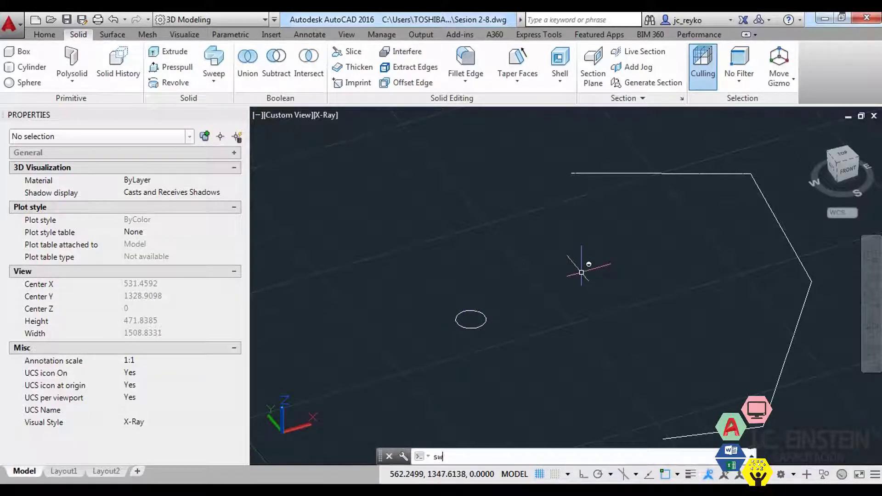
{"action": "key", "text": "Return"}
{"action": "left_click", "coordinate": [485, 355]}
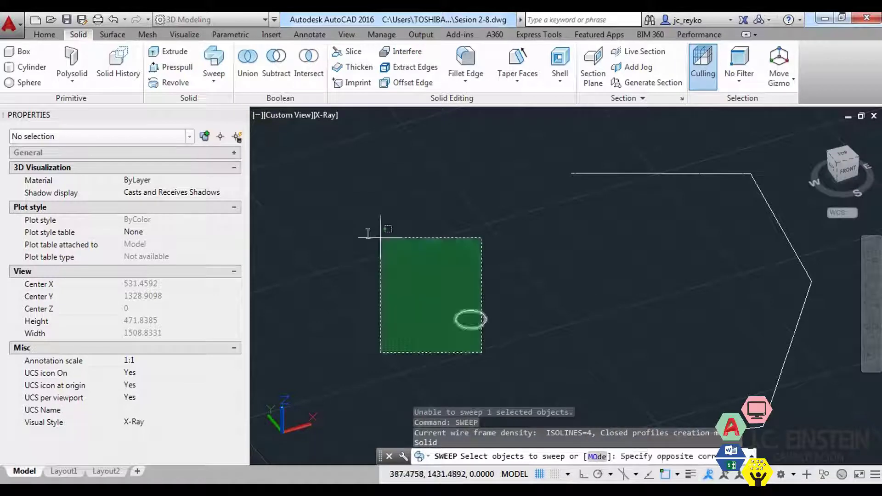
{"action": "left_click", "coordinate": [364, 233]}
{"action": "key", "text": "Return"}
{"action": "type", "text": "A"}
{"action": "key", "text": "Return"}
{"action": "key", "text": "Return"}
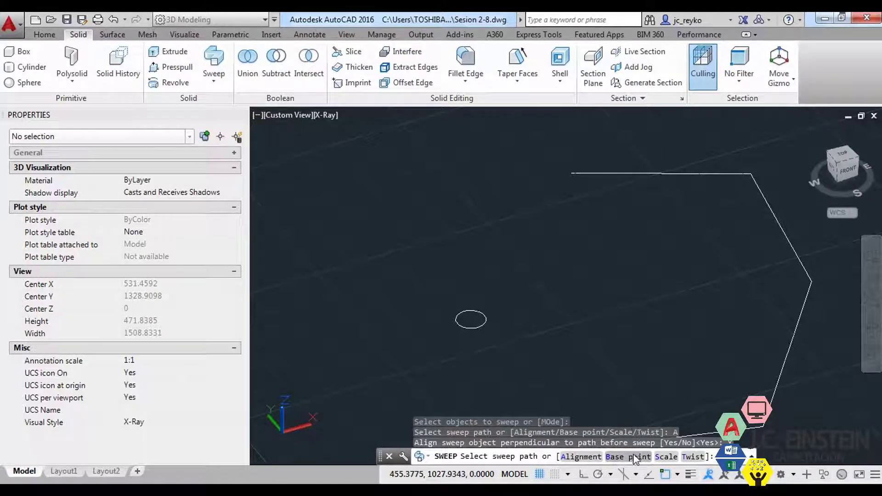
{"action": "left_click", "coordinate": [636, 456]}
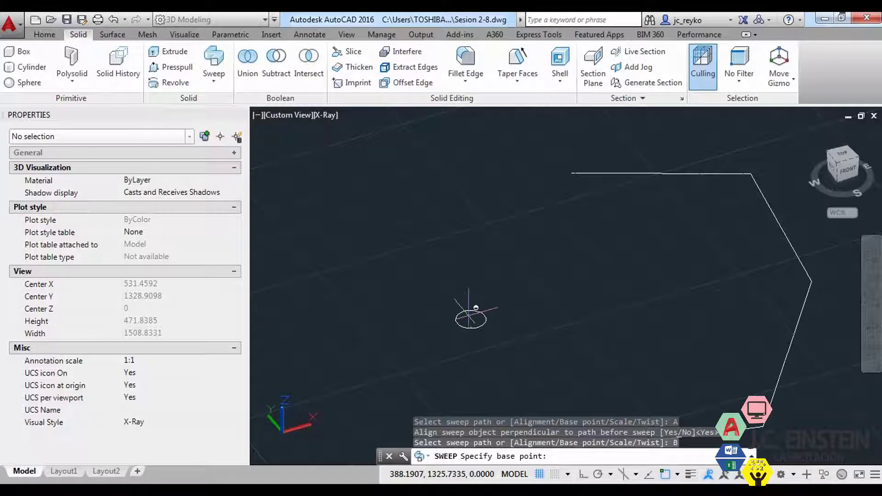
{"action": "scroll", "coordinate": [487, 320], "scroll_direction": "up", "scroll_amount": 2}
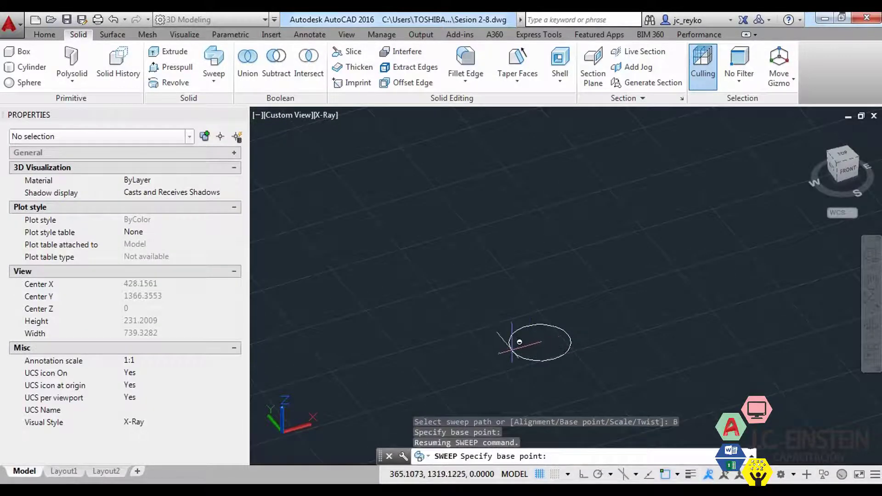
{"action": "scroll", "coordinate": [512, 350], "scroll_direction": "up", "scroll_amount": 2}
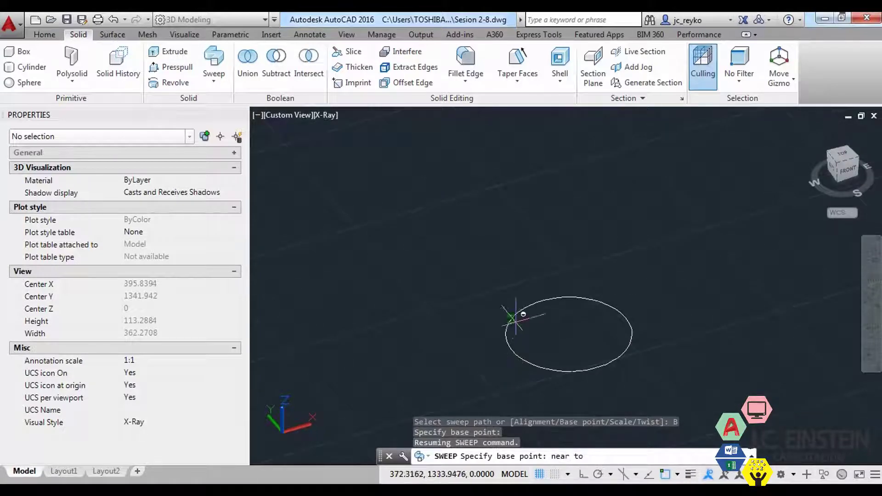
{"action": "left_click", "coordinate": [511, 350]}
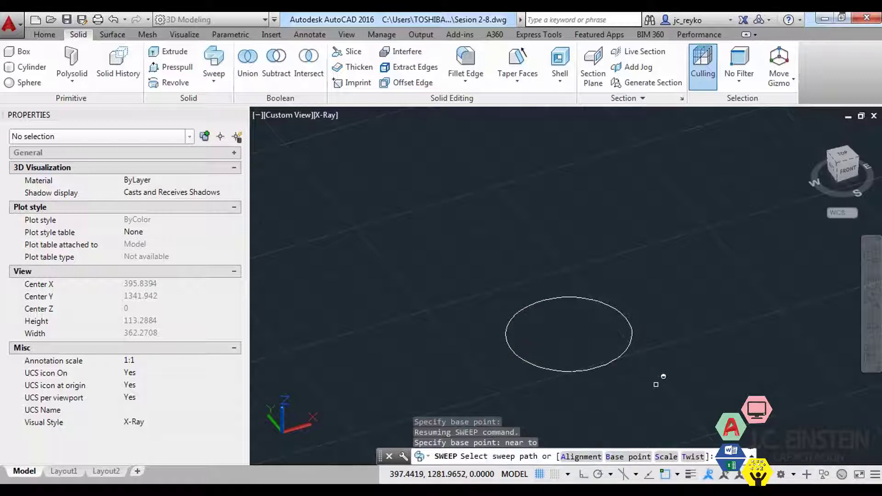
{"action": "scroll", "coordinate": [656, 384], "scroll_direction": "down", "scroll_amount": 4}
{"action": "middle_click_drag", "start_coordinate": [679, 380], "coordinate": [496, 362]}
{"action": "scroll", "coordinate": [515, 384], "scroll_direction": "down", "scroll_amount": 4}
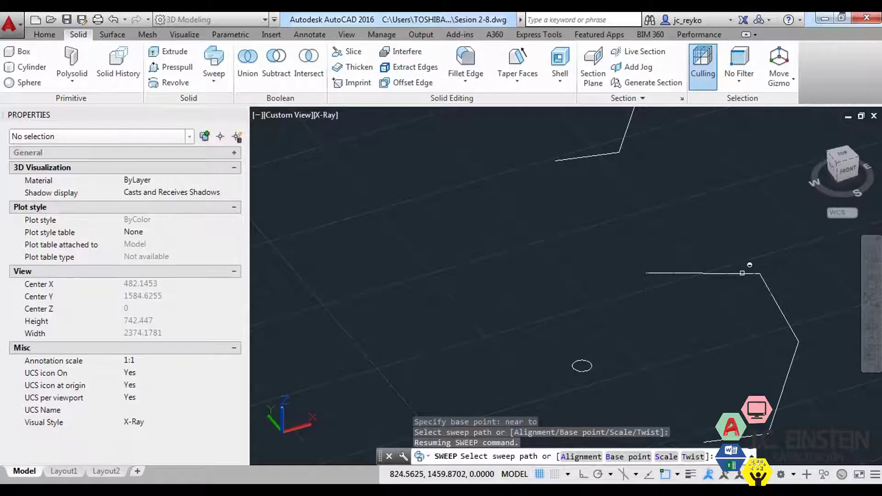
{"action": "left_click", "coordinate": [742, 273]}
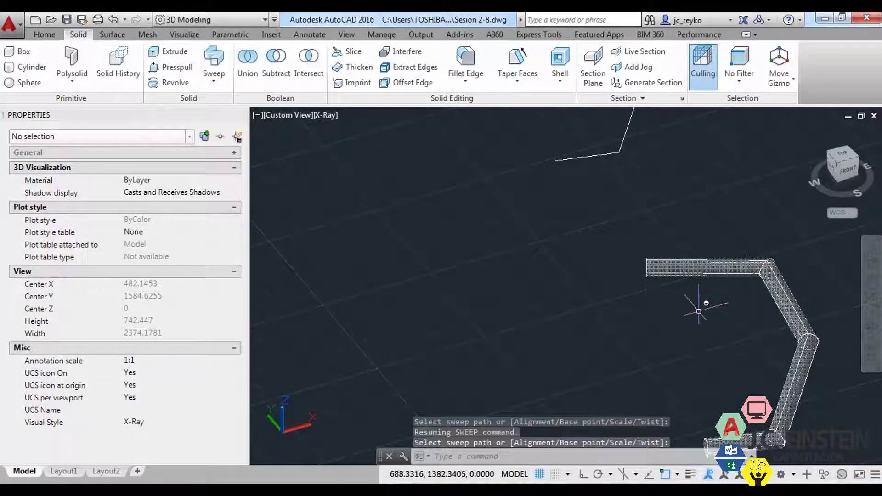
{"action": "middle_click_drag", "start_coordinate": [822, 408], "coordinate": [620, 285]}
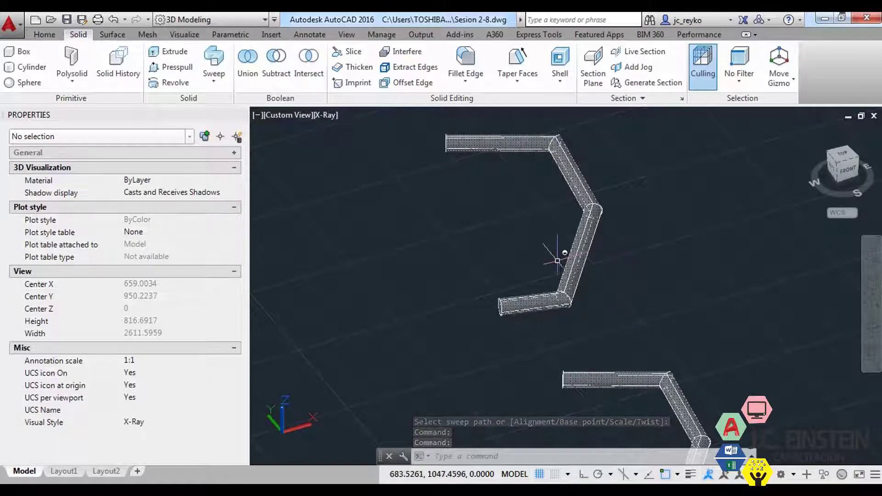
{"action": "middle_click_drag", "start_coordinate": [606, 392], "coordinate": [603, 273], "text": "shift"}
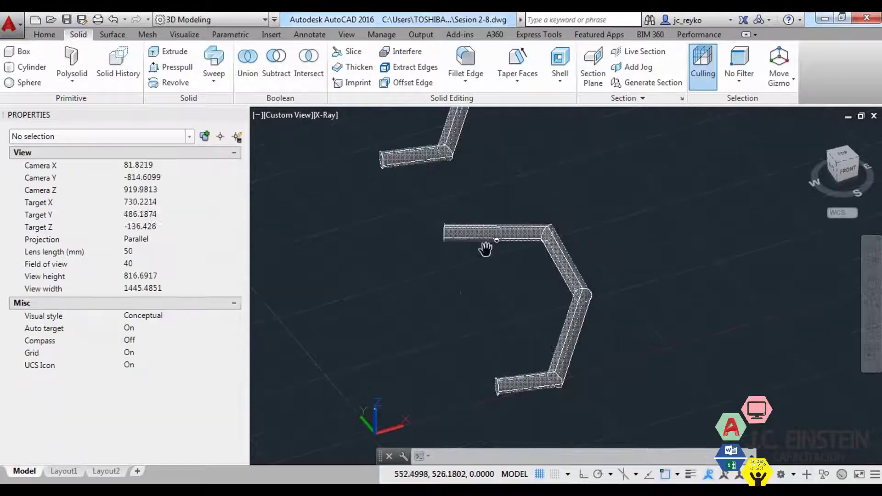
{"action": "scroll", "coordinate": [496, 340], "scroll_direction": "down", "scroll_amount": 3}
{"action": "scroll", "coordinate": [500, 363], "scroll_direction": "down", "scroll_amount": 2}
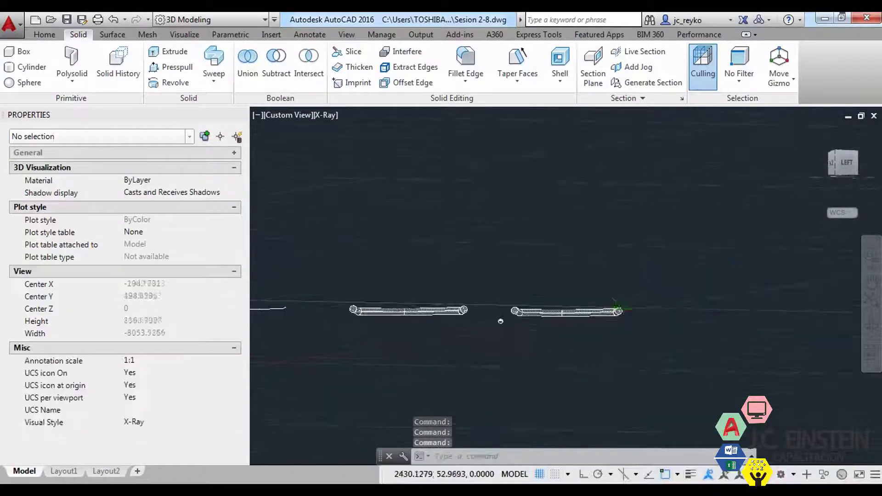
{"action": "middle_click_drag", "start_coordinate": [500, 364], "coordinate": [552, 299], "text": "shift"}
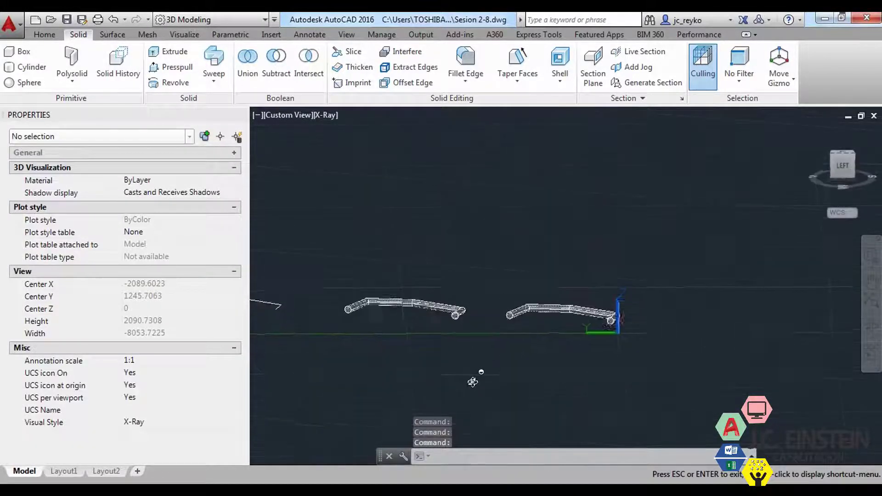
{"action": "key", "text": "Escape"}
{"action": "left_click", "coordinate": [533, 298]}
{"action": "left_click", "coordinate": [544, 317]}
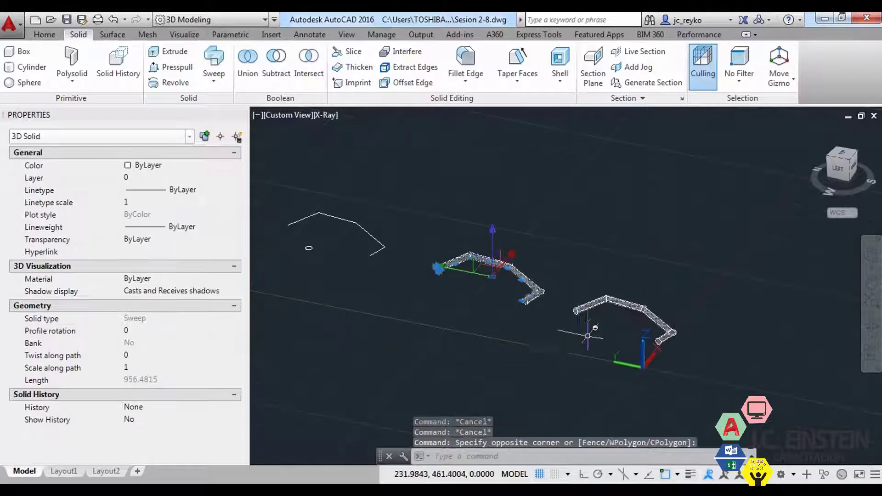
{"action": "scroll", "coordinate": [597, 322], "scroll_direction": "up", "scroll_amount": 3}
{"action": "key", "text": "Escape"}
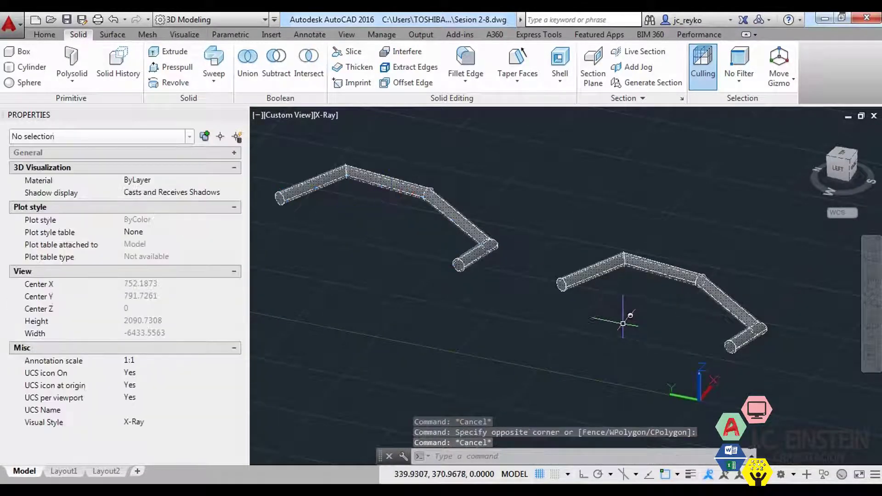
{"action": "key", "text": "ctrl+z"}
{"action": "key", "text": "ctrl+z"}
{"action": "key", "text": "ctrl+z"}
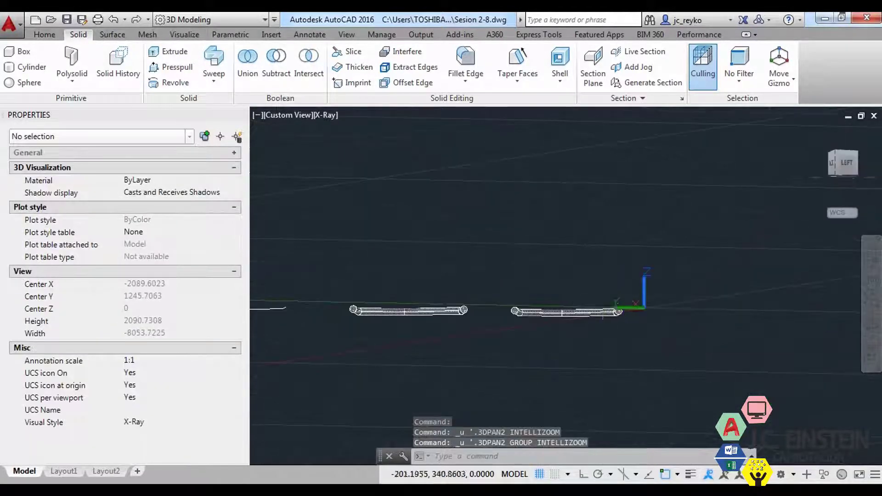
{"action": "key", "text": "ctrl+z"}
{"action": "key", "text": "ctrl+z"}
{"action": "key", "text": "ctrl+z"}
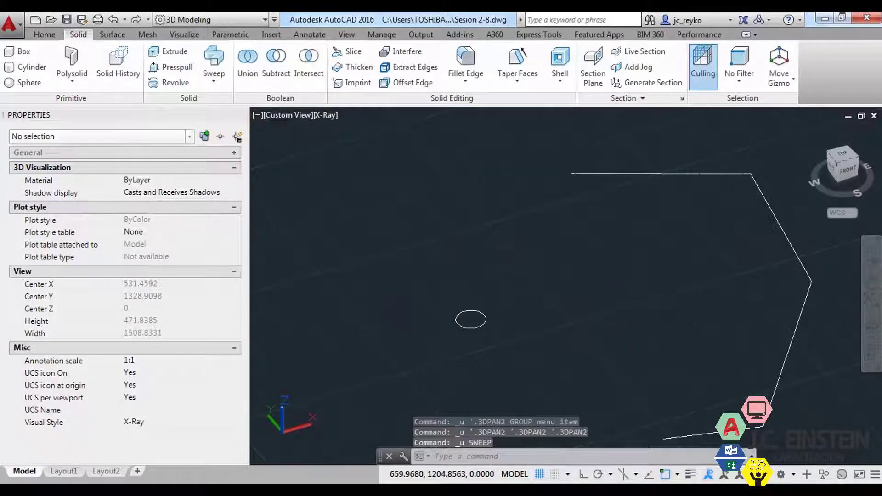
Select the bent polyline and copy it.
{"action": "left_click", "coordinate": [662, 275]}
{"action": "left_click", "coordinate": [601, 227]}
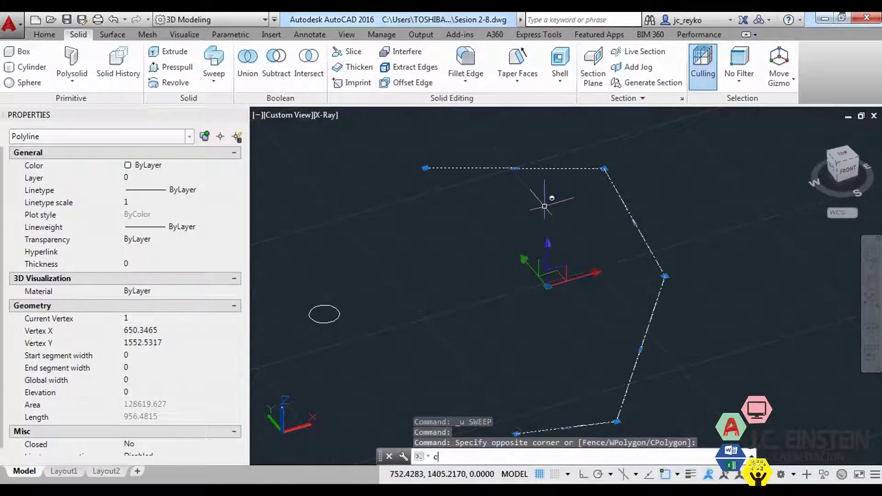
{"action": "left_click", "coordinate": [544, 197]}
{"action": "type", "text": "co"}
{"action": "key", "text": "Return"}
{"action": "left_click", "coordinate": [426, 168]}
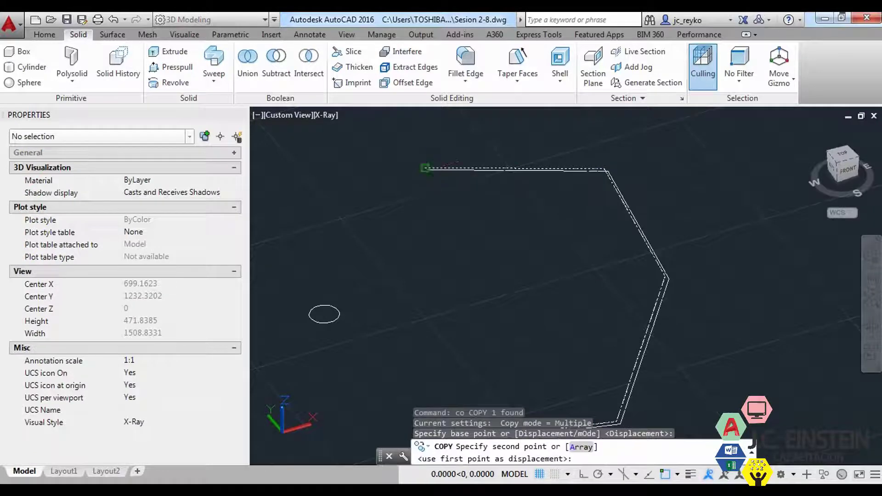
{"action": "left_click", "coordinate": [424, 168]}
{"action": "key", "text": "Escape"}
Set the polyline's colour to red, then undo the change.
{"action": "left_click", "coordinate": [184, 169]}
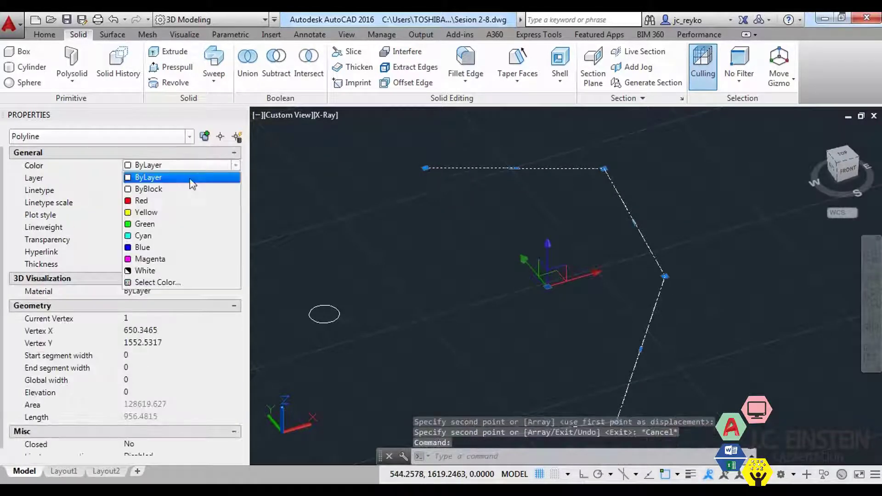
{"action": "left_click", "coordinate": [156, 201]}
{"action": "key", "text": "Escape"}
{"action": "key", "text": "Escape"}
{"action": "key", "text": "ctrl+z"}
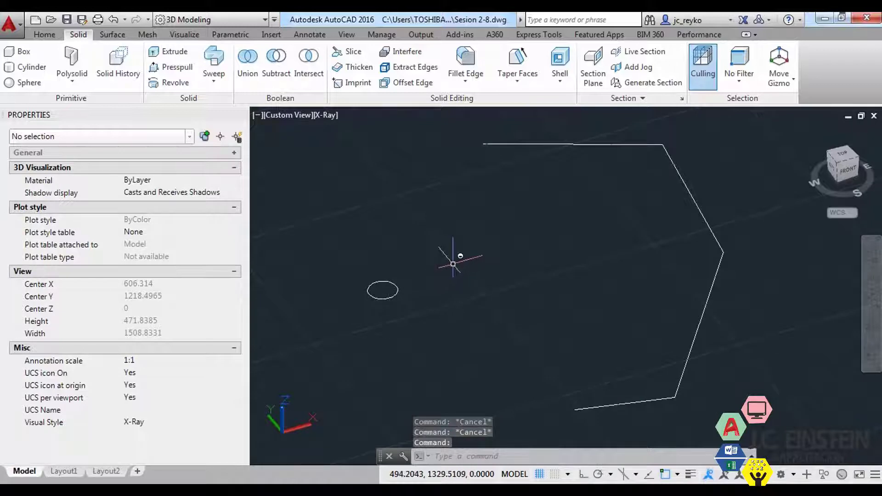
Sweep the circle along the bent polyline from a chosen base point on the circle.
{"action": "left_click", "coordinate": [209, 56]}
{"action": "left_click", "coordinate": [429, 315]}
{"action": "left_click", "coordinate": [327, 219]}
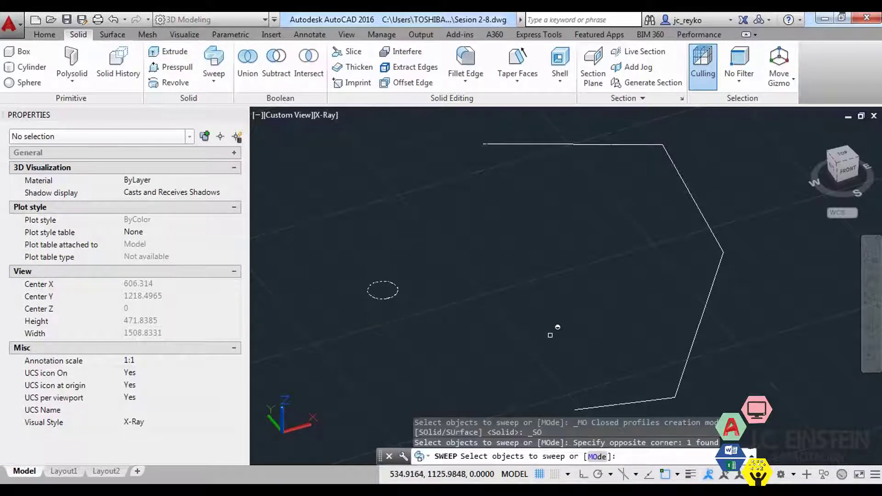
{"action": "key", "text": "Return"}
{"action": "left_click", "coordinate": [616, 457]}
{"action": "scroll", "coordinate": [370, 304], "scroll_direction": "up", "scroll_amount": 3}
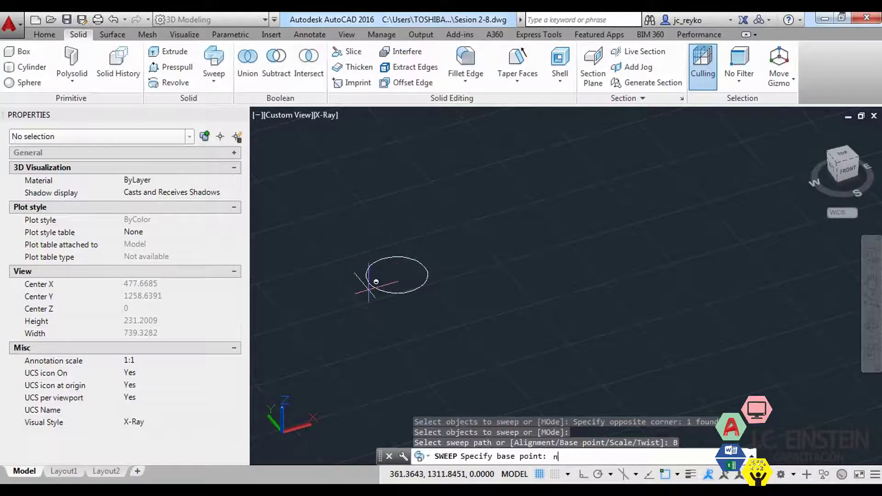
{"action": "left_click", "coordinate": [375, 277]}
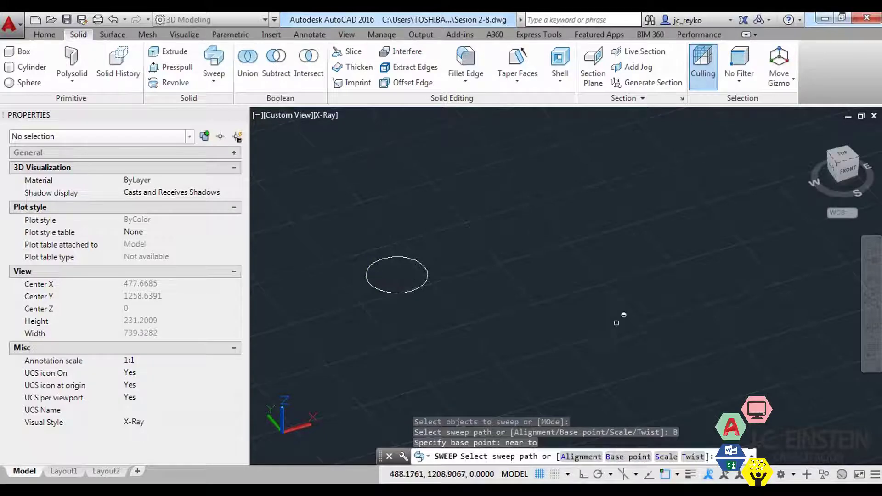
{"action": "scroll", "coordinate": [476, 366], "scroll_direction": "down", "scroll_amount": 2}
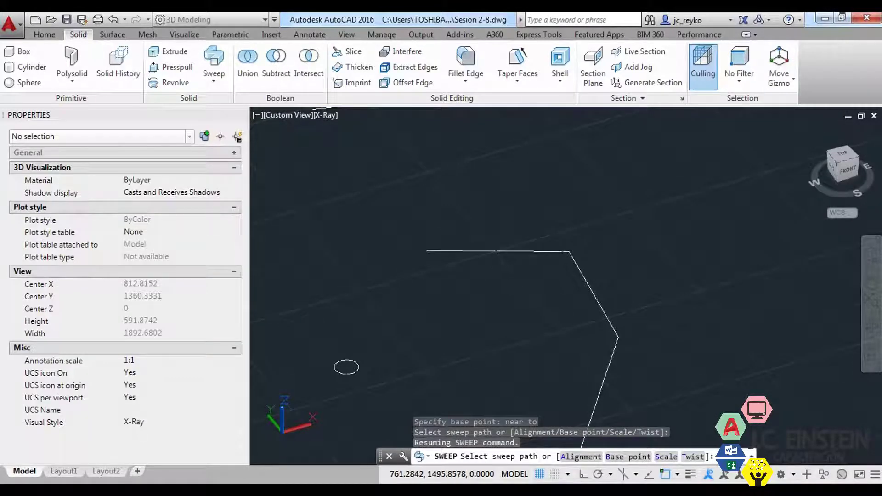
{"action": "left_click", "coordinate": [580, 271]}
{"action": "middle_click_drag", "start_coordinate": [527, 278], "coordinate": [529, 251]}
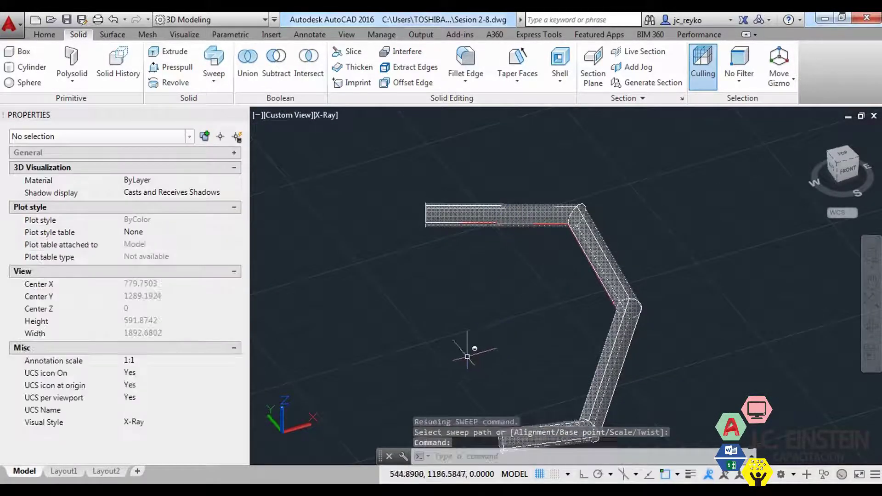
{"action": "key", "text": "Escape"}
{"action": "key", "text": "Escape"}
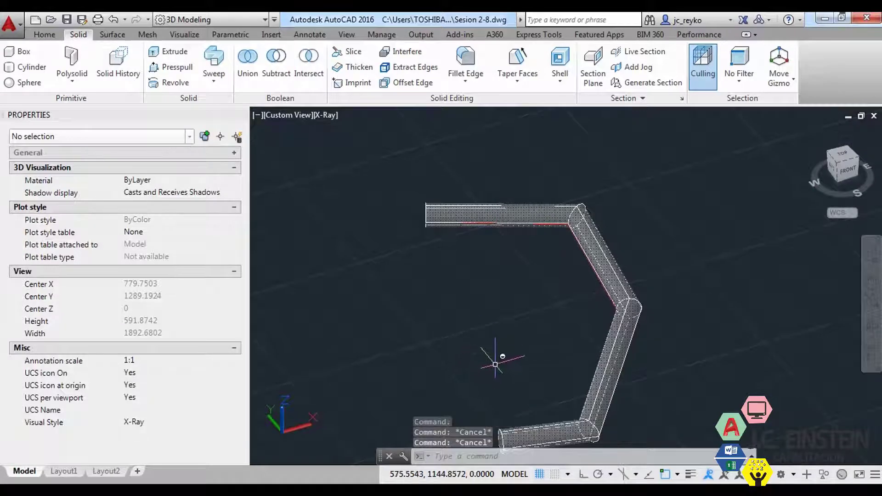
{"action": "middle_click_drag", "start_coordinate": [502, 353], "coordinate": [503, 334], "text": "shift"}
{"action": "scroll", "coordinate": [362, 296], "scroll_direction": "up", "scroll_amount": 3}
{"action": "scroll", "coordinate": [363, 297], "scroll_direction": "up", "scroll_amount": 4}
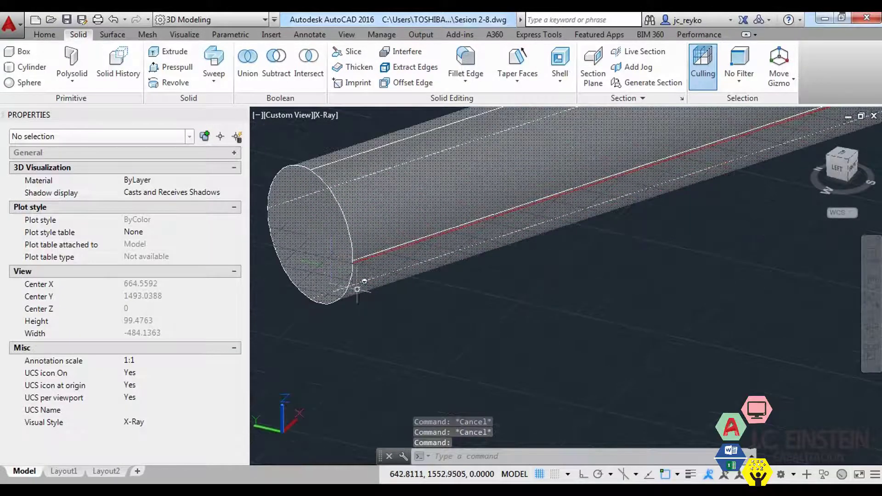
{"action": "middle_click_drag", "start_coordinate": [431, 331], "coordinate": [501, 359], "text": "shift"}
{"action": "scroll", "coordinate": [502, 360], "scroll_direction": "down", "scroll_amount": 5}
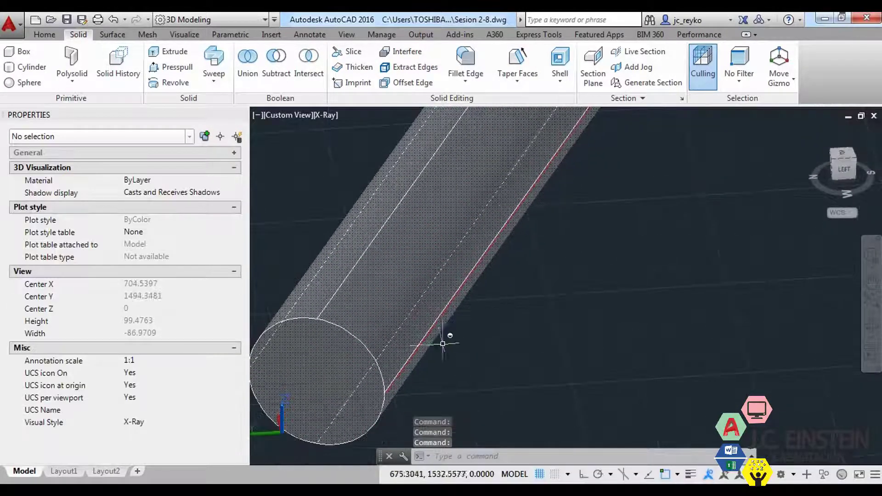
{"action": "scroll", "coordinate": [444, 344], "scroll_direction": "down", "scroll_amount": 3}
{"action": "middle_click_drag", "start_coordinate": [453, 333], "coordinate": [516, 251]}
{"action": "scroll", "coordinate": [464, 275], "scroll_direction": "up", "scroll_amount": 2}
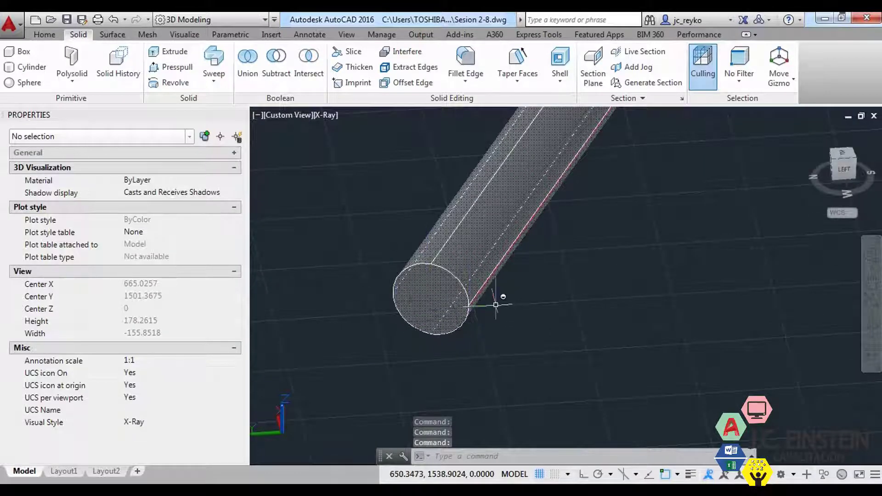
{"action": "scroll", "coordinate": [495, 304], "scroll_direction": "down", "scroll_amount": 3}
{"action": "scroll", "coordinate": [496, 304], "scroll_direction": "down", "scroll_amount": 3}
{"action": "scroll", "coordinate": [499, 263], "scroll_direction": "up", "scroll_amount": 3}
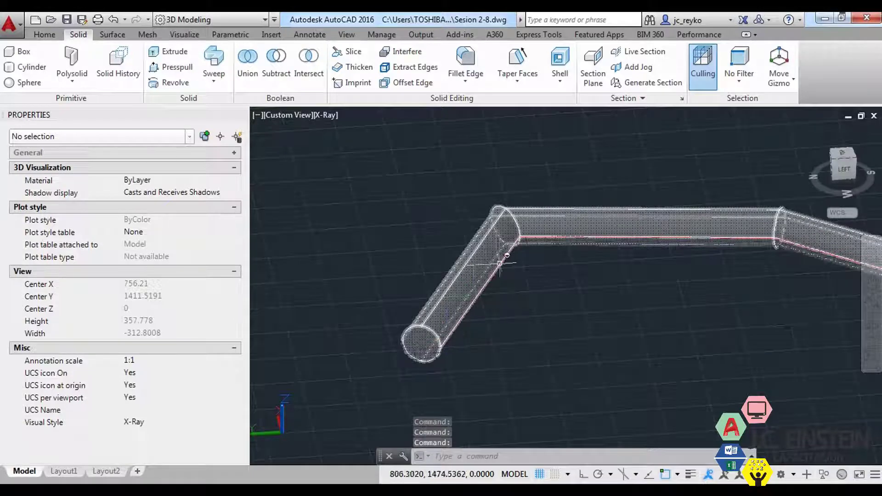
{"action": "scroll", "coordinate": [501, 264], "scroll_direction": "down", "scroll_amount": 2}
{"action": "scroll", "coordinate": [460, 239], "scroll_direction": "down", "scroll_amount": 3}
{"action": "middle_click_drag", "start_coordinate": [505, 220], "coordinate": [557, 209]}
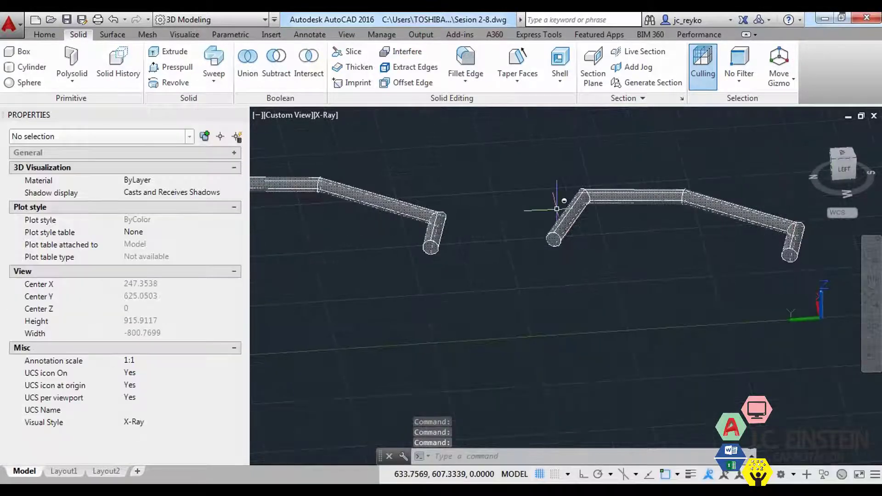
{"action": "scroll", "coordinate": [557, 209], "scroll_direction": "up", "scroll_amount": 2}
{"action": "scroll", "coordinate": [542, 251], "scroll_direction": "up", "scroll_amount": 3}
{"action": "scroll", "coordinate": [569, 234], "scroll_direction": "up", "scroll_amount": 1}
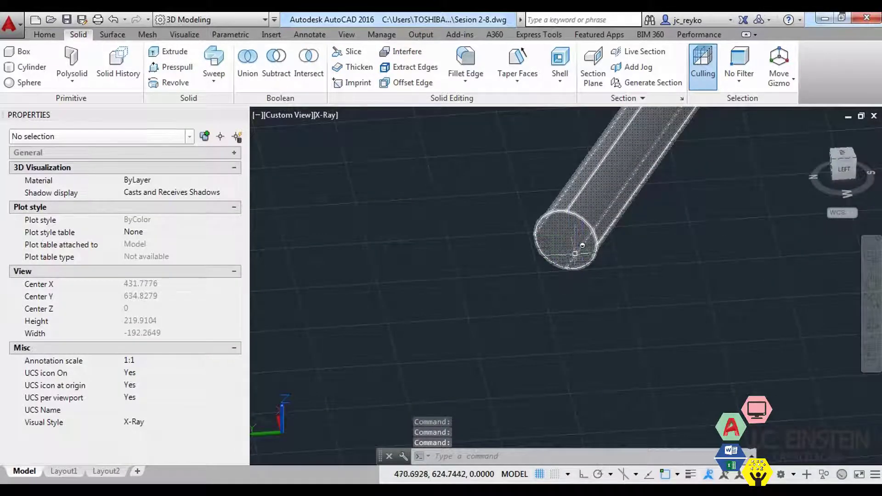
{"action": "scroll", "coordinate": [576, 255], "scroll_direction": "down", "scroll_amount": 5}
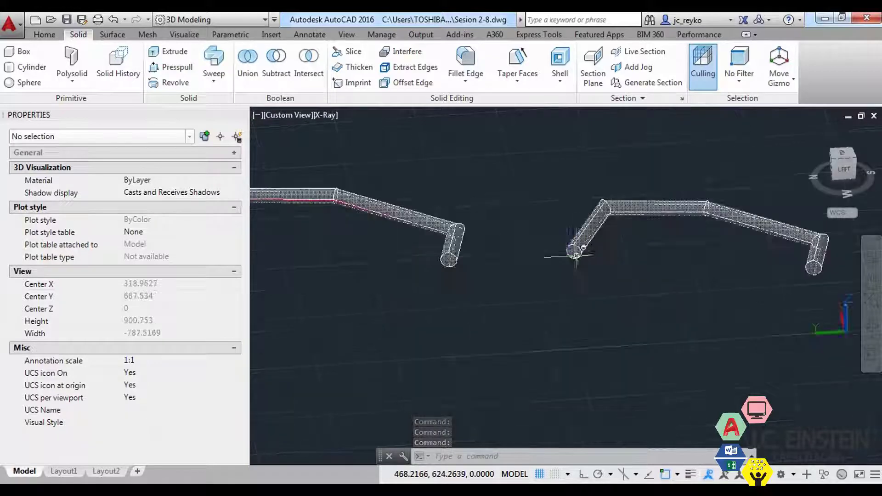
{"action": "scroll", "coordinate": [553, 256], "scroll_direction": "down", "scroll_amount": 2}
{"action": "key", "text": "Escape"}
{"action": "key", "text": "Escape"}
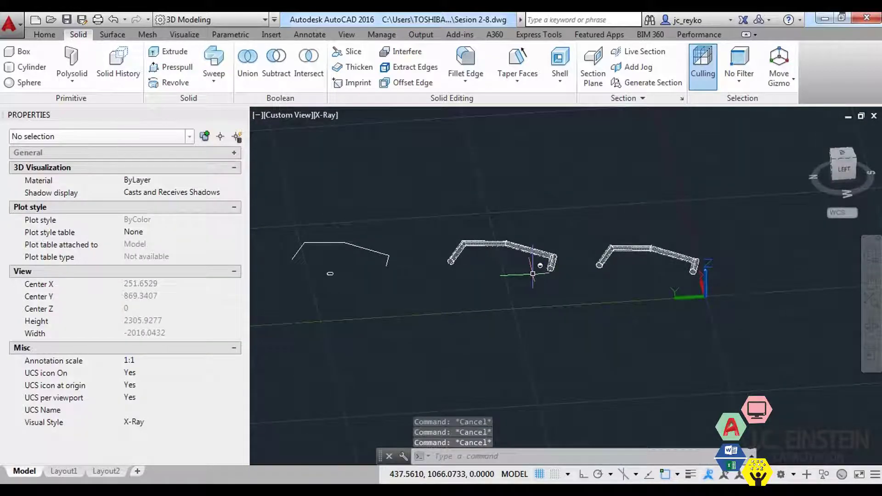
Switch to plan view, then orbit back to a 3D angle.
{"action": "type", "text": "plan"}
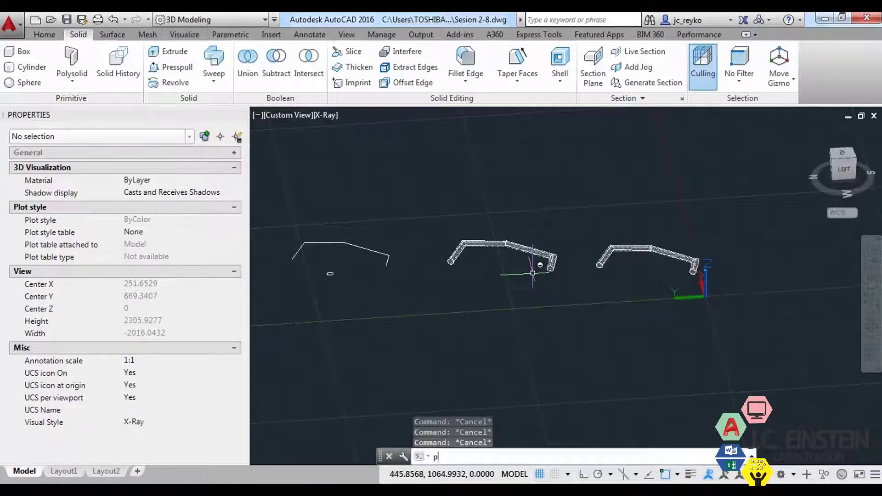
{"action": "key", "text": "Return"}
{"action": "key", "text": "Return"}
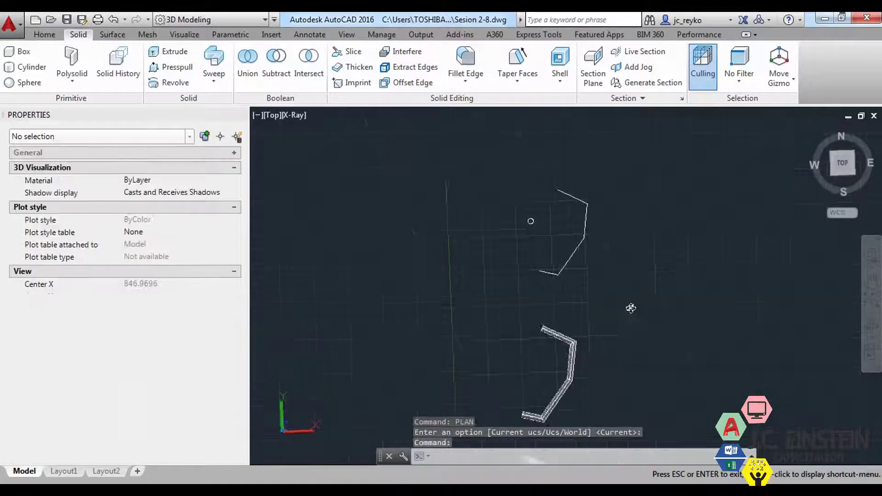
{"action": "middle_click_drag", "start_coordinate": [630, 305], "coordinate": [516, 270], "text": "shift"}
{"action": "left_click", "coordinate": [592, 291]}
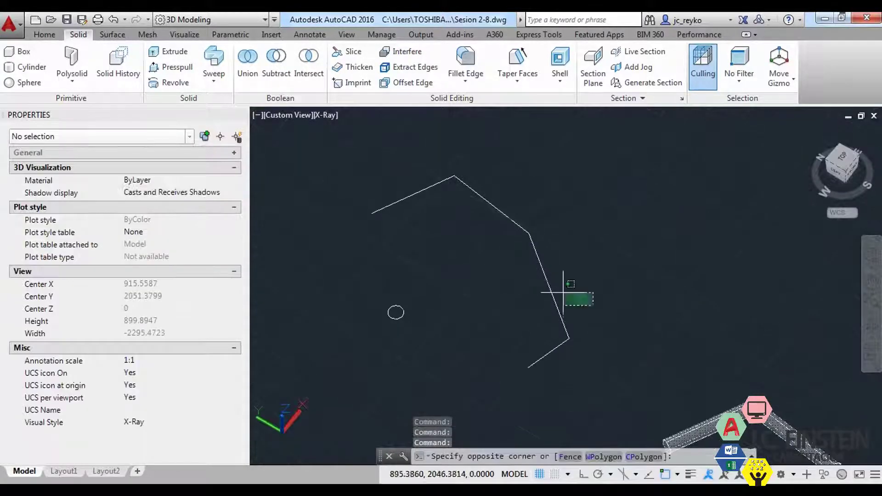
{"action": "mouse_move", "coordinate": [562, 307]}
{"action": "middle_mouse_down", "text": "shift"}
{"action": "mouse_move", "coordinate": [484, 281]}
{"action": "mouse_move", "coordinate": [581, 340]}
{"action": "middle_mouse_up", "text": "shift"}
{"action": "scroll", "coordinate": [462, 275], "scroll_direction": "up", "scroll_amount": 5}
Draw a small rectangle beside the unswept circle.
{"action": "type", "text": "re"}
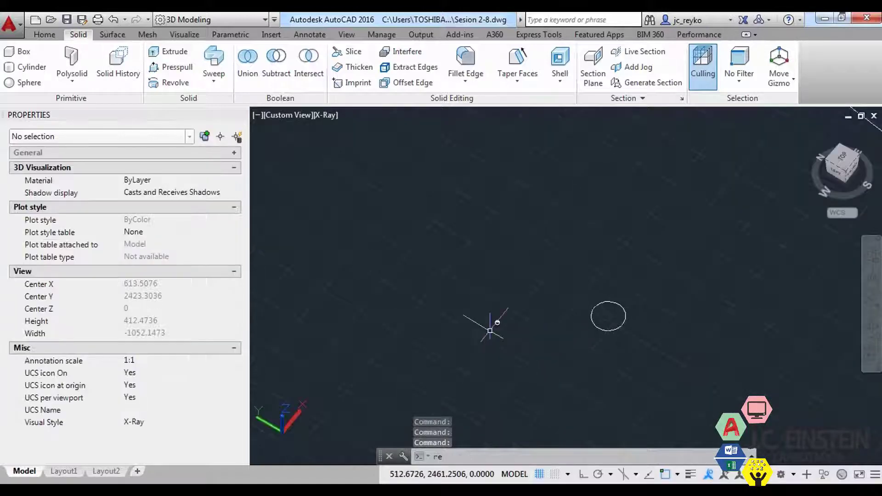
{"action": "type", "text": "c"}
{"action": "key", "text": "Return"}
{"action": "left_click", "coordinate": [477, 316]}
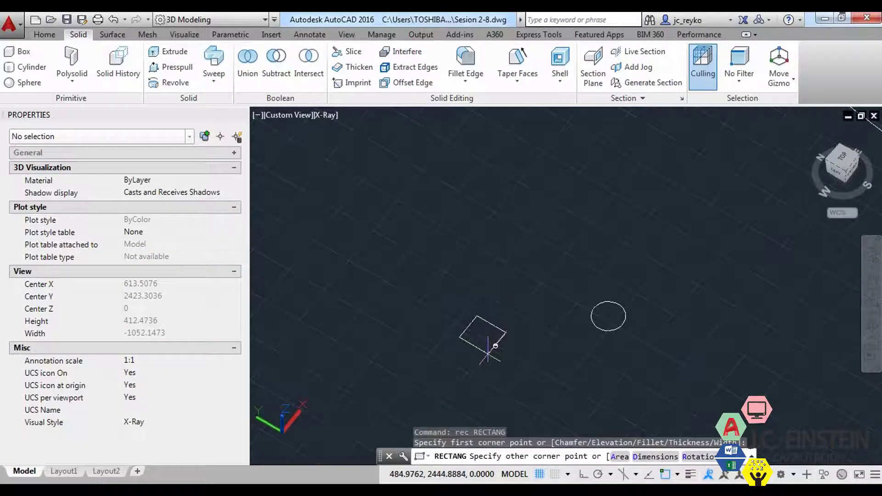
{"action": "left_click", "coordinate": [497, 344]}
{"action": "scroll", "coordinate": [527, 341], "scroll_direction": "down", "scroll_amount": 3}
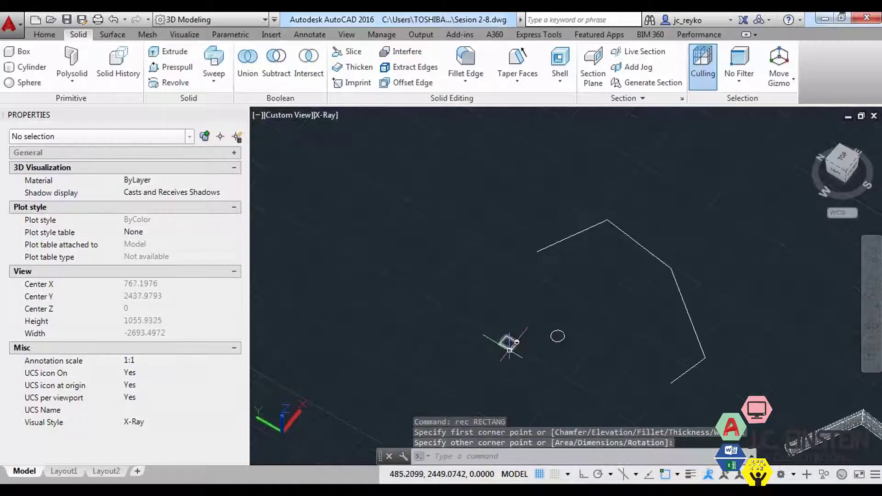
{"action": "scroll", "coordinate": [503, 365], "scroll_direction": "up", "scroll_amount": 3}
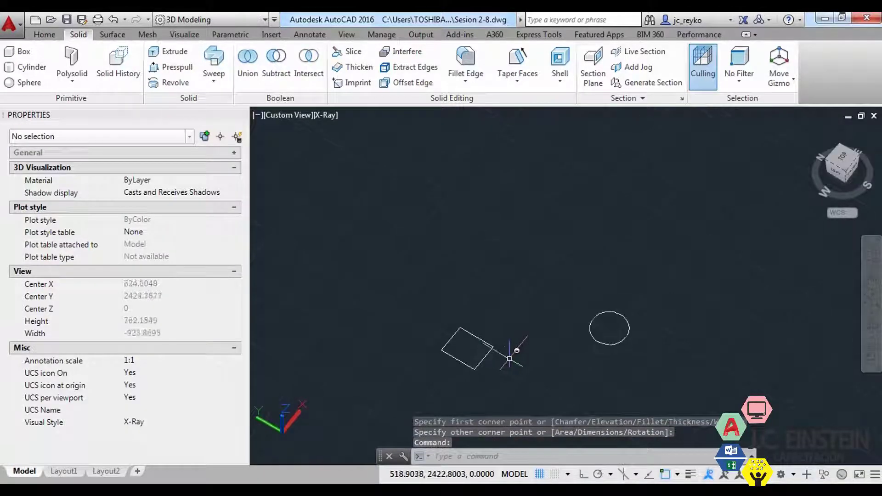
Sweep the rectangle along the bent polyline into a square-section solid.
{"action": "type", "text": "sw"}
{"action": "key", "text": "Return"}
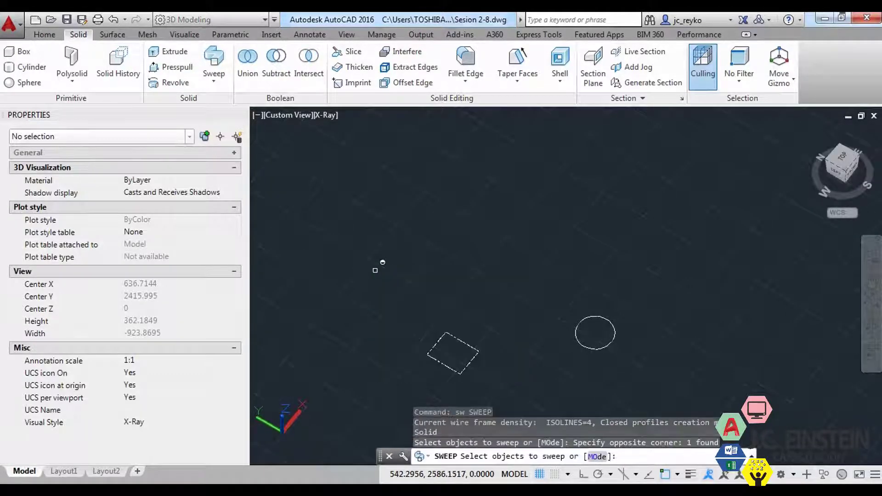
{"action": "left_click", "coordinate": [595, 317]}
{"action": "key", "text": "Return"}
{"action": "scroll", "coordinate": [533, 267], "scroll_direction": "down", "scroll_amount": 4}
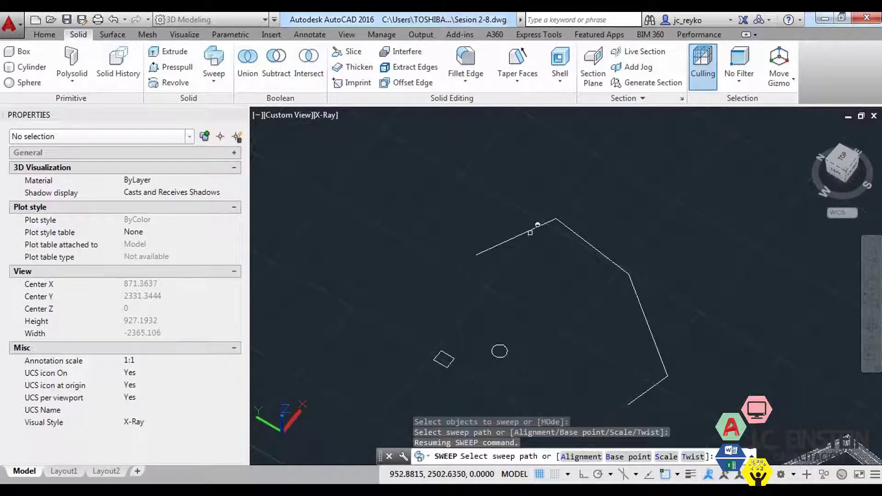
{"action": "left_click", "coordinate": [528, 233]}
{"action": "mouse_move", "coordinate": [482, 306]}
{"action": "middle_mouse_down", "text": "shift"}
{"action": "mouse_move", "coordinate": [539, 275]}
{"action": "mouse_move", "coordinate": [549, 240]}
{"action": "mouse_move", "coordinate": [534, 252]}
{"action": "mouse_move", "coordinate": [555, 298]}
{"action": "mouse_move", "coordinate": [622, 254]}
{"action": "mouse_move", "coordinate": [643, 226]}
{"action": "mouse_move", "coordinate": [622, 256]}
{"action": "mouse_move", "coordinate": [528, 288]}
{"action": "mouse_move", "coordinate": [521, 305]}
{"action": "mouse_move", "coordinate": [506, 309]}
{"action": "middle_mouse_up", "text": "shift"}
{"action": "key", "text": "Escape"}
Zoom and pan across the three swept solids to review them.
{"action": "scroll", "coordinate": [492, 349], "scroll_direction": "up", "scroll_amount": 2}
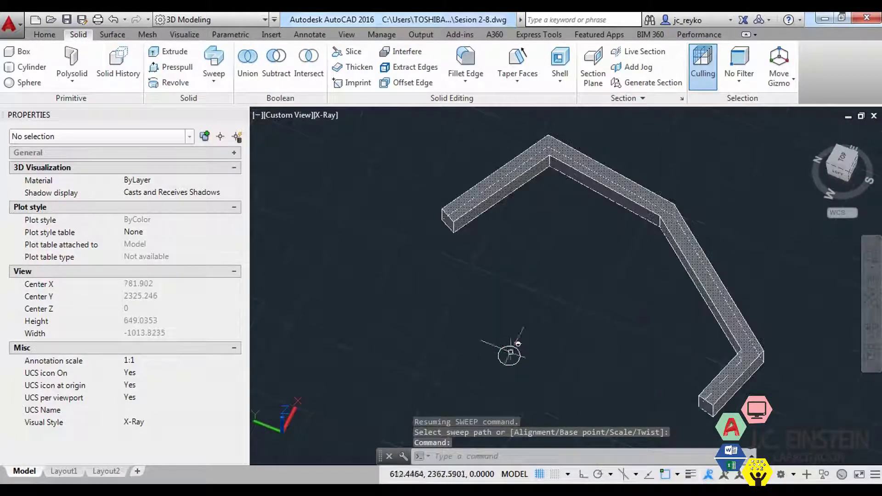
{"action": "scroll", "coordinate": [442, 235], "scroll_direction": "down", "scroll_amount": 2}
{"action": "scroll", "coordinate": [419, 306], "scroll_direction": "up", "scroll_amount": 1}
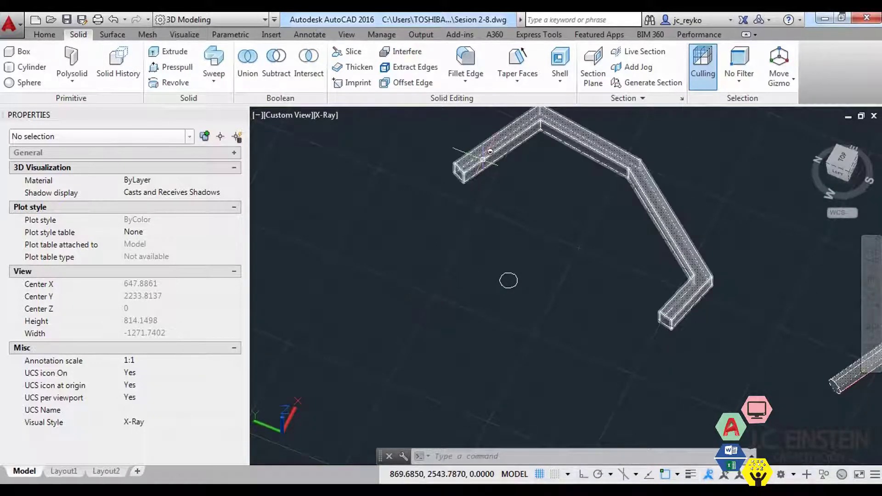
{"action": "scroll", "coordinate": [509, 280], "scroll_direction": "down", "scroll_amount": 2}
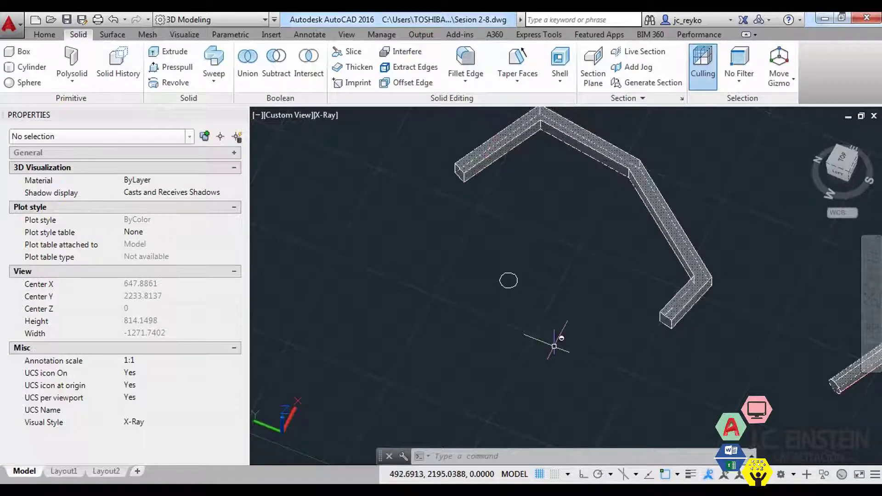
{"action": "scroll", "coordinate": [539, 299], "scroll_direction": "down", "scroll_amount": 2}
{"action": "scroll", "coordinate": [540, 299], "scroll_direction": "down", "scroll_amount": 2}
{"action": "middle_click_drag", "start_coordinate": [539, 299], "coordinate": [547, 332]}
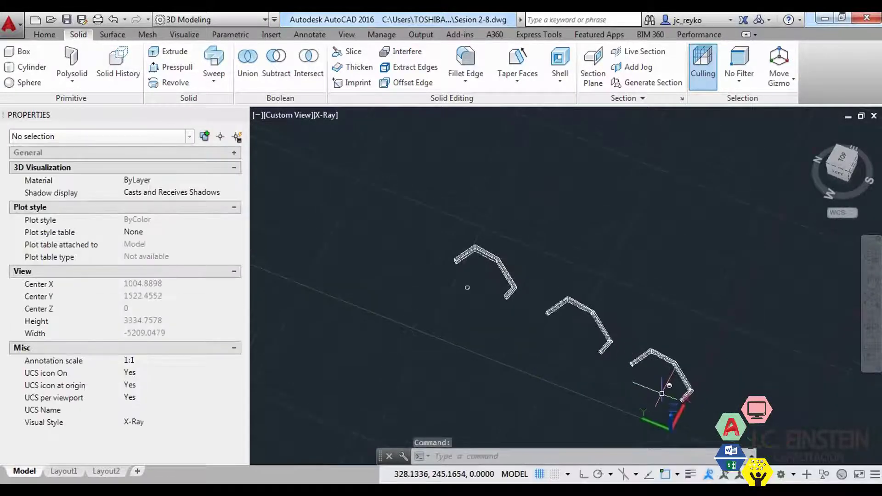
{"action": "scroll", "coordinate": [660, 385], "scroll_direction": "up", "scroll_amount": 3}
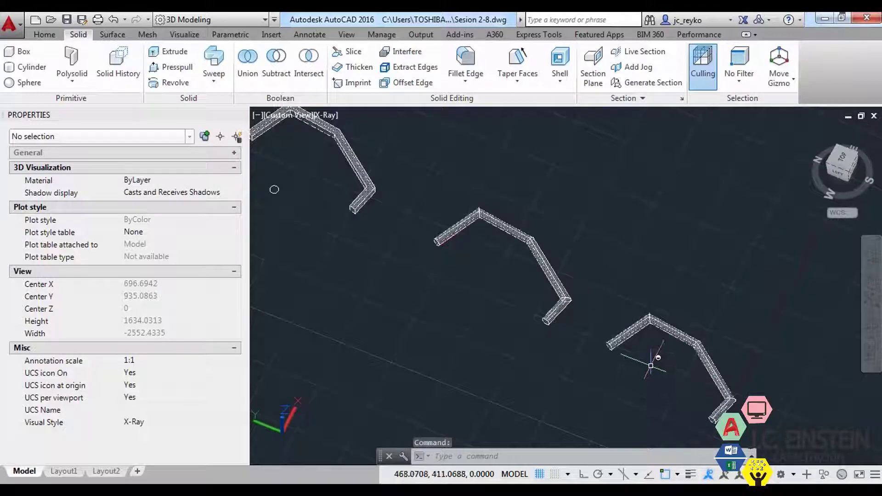
{"action": "scroll", "coordinate": [565, 315], "scroll_direction": "down", "scroll_amount": 1}
{"action": "scroll", "coordinate": [629, 311], "scroll_direction": "down", "scroll_amount": 1}
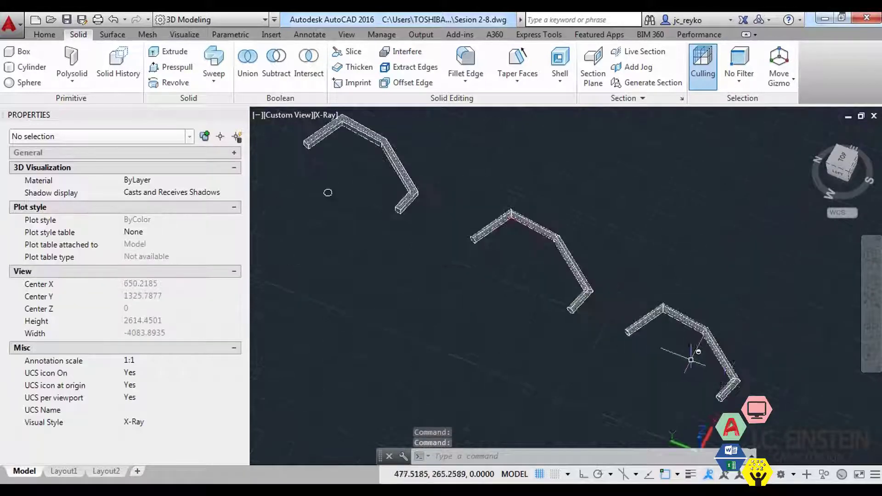
{"action": "middle_click_drag", "start_coordinate": [689, 354], "coordinate": [721, 363]}
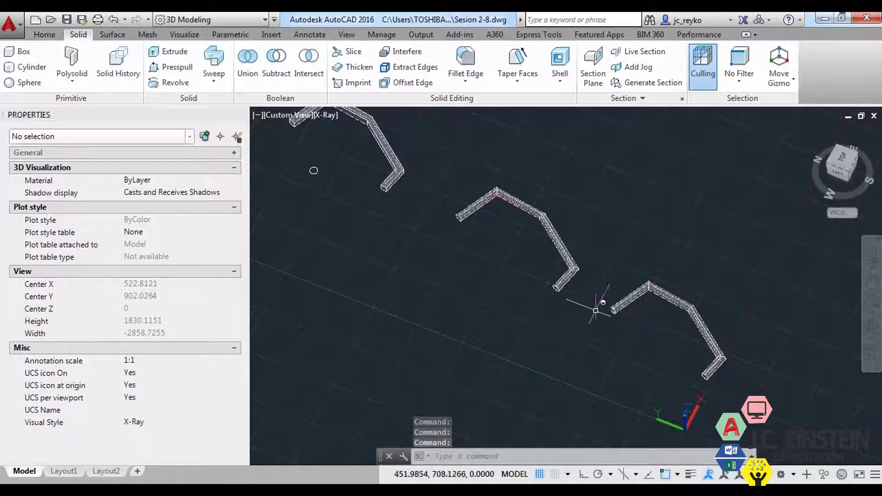
{"action": "middle_click_drag", "start_coordinate": [686, 324], "coordinate": [718, 370]}
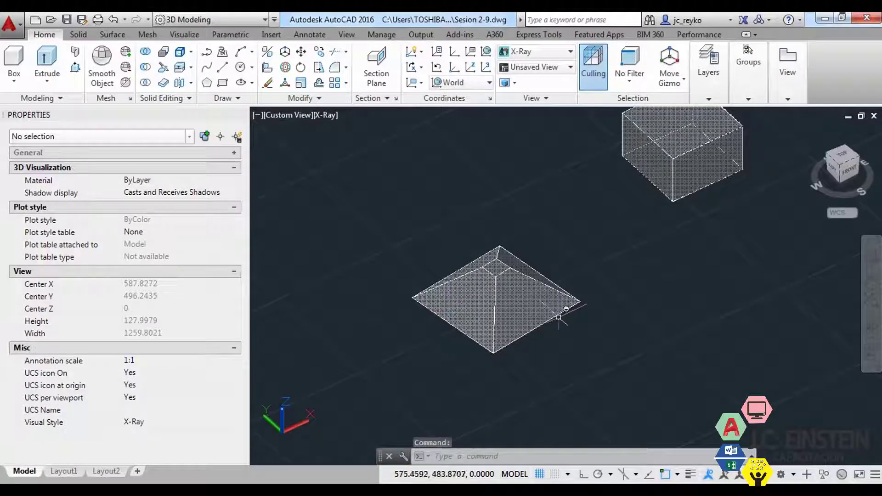
{"action": "middle_click_drag", "start_coordinate": [639, 311], "coordinate": [586, 343]}
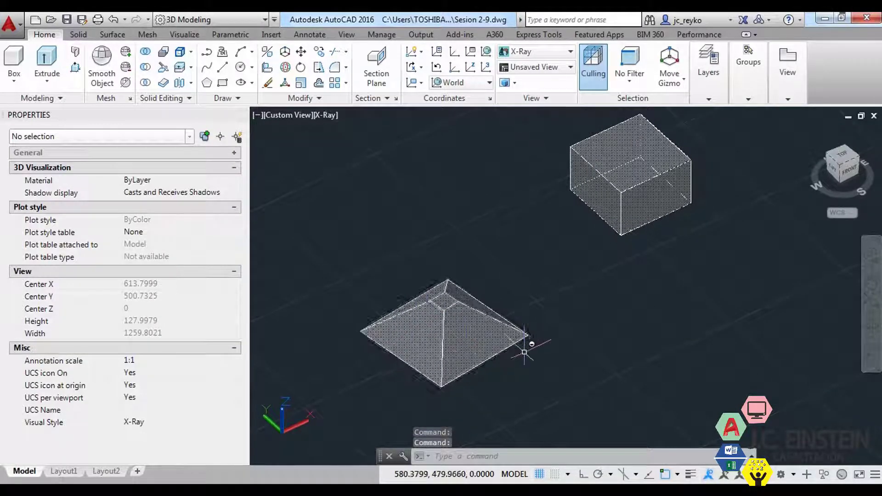
{"action": "mouse_move", "coordinate": [534, 344]}
{"action": "middle_mouse_down"}
{"action": "mouse_move", "coordinate": [582, 338]}
{"action": "mouse_move", "coordinate": [530, 343]}
{"action": "middle_mouse_up"}
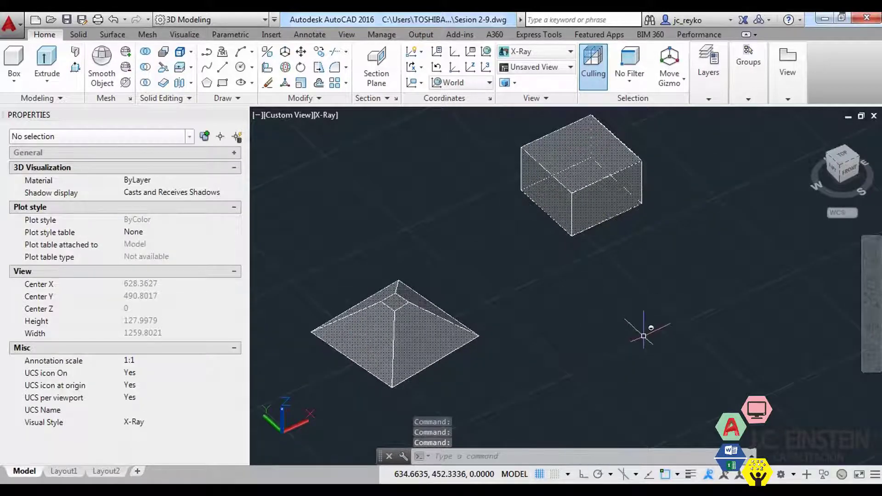
{"action": "middle_click_drag", "start_coordinate": [644, 335], "coordinate": [595, 360]}
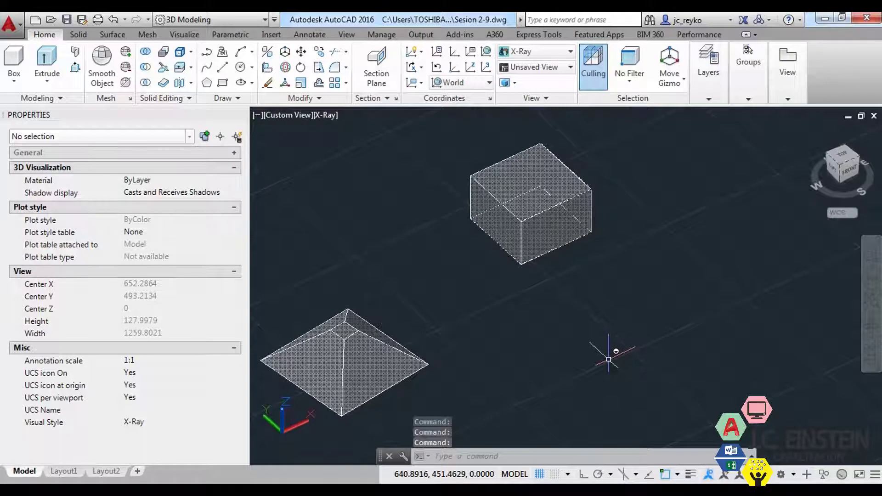
{"action": "type", "text": "rec"}
Draw a rectangle in empty space beside the existing shapes.
{"action": "key", "text": "Return"}
{"action": "left_click", "coordinate": [587, 340]}
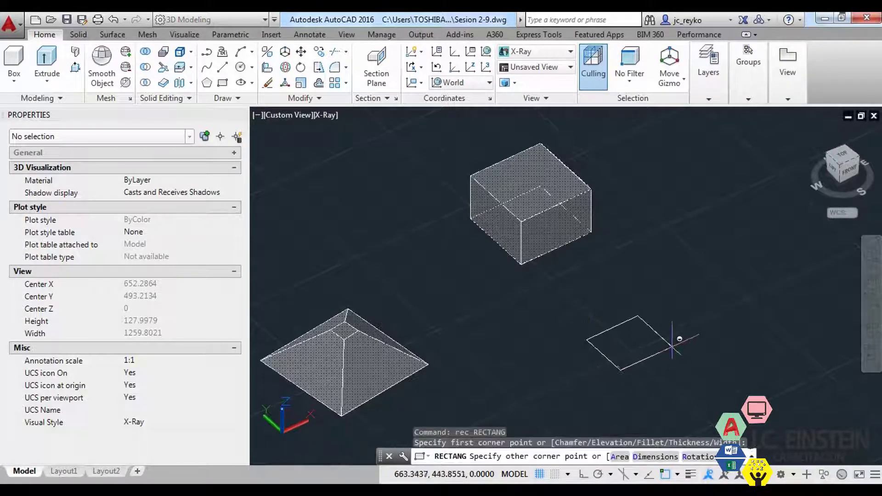
{"action": "left_click", "coordinate": [672, 345]}
{"action": "middle_click_drag", "start_coordinate": [672, 345], "coordinate": [601, 362]}
{"action": "key", "text": "Escape"}
{"action": "key", "text": "Escape"}
Extrude the new rectangle 15 units into a small box.
{"action": "type", "text": "ex"}
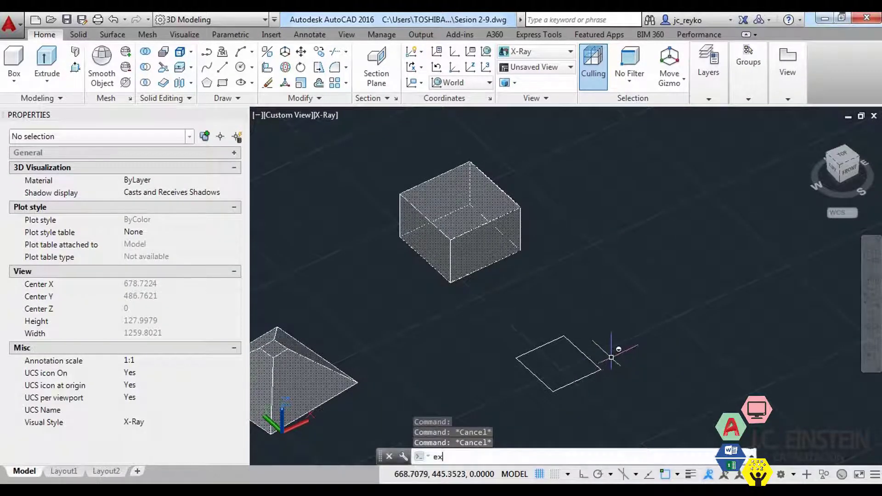
{"action": "type", "text": "t"}
{"action": "key", "text": "Return"}
{"action": "left_click", "coordinate": [641, 388]}
{"action": "left_click", "coordinate": [492, 305]}
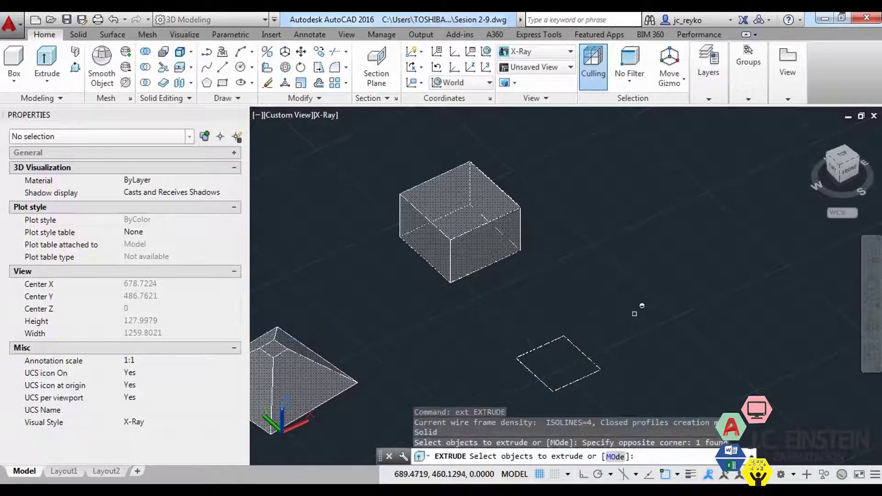
{"action": "key", "text": "Return"}
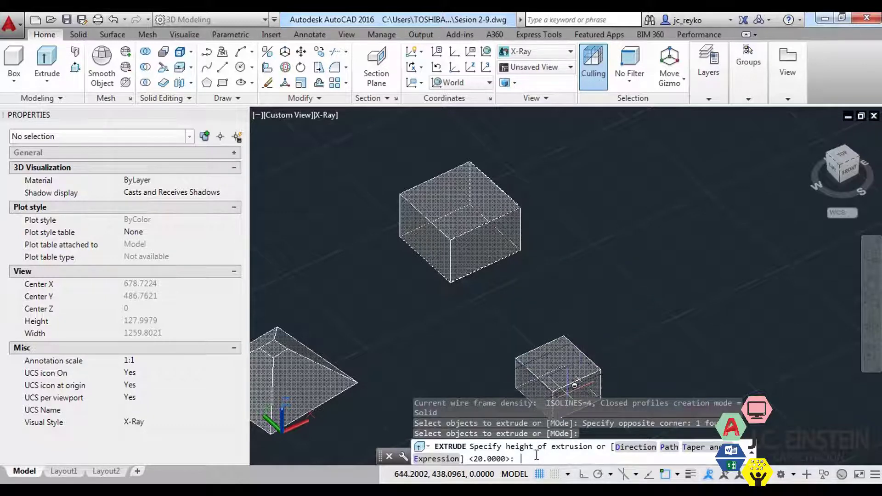
{"action": "type", "text": "15"}
{"action": "key", "text": "Return"}
Orbit and pan to inspect the new box, then re-centre on the pyramid.
{"action": "mouse_move", "coordinate": [576, 388]}
{"action": "middle_mouse_down", "text": "shift"}
{"action": "mouse_move", "coordinate": [649, 354]}
{"action": "mouse_move", "coordinate": [643, 321]}
{"action": "mouse_move", "coordinate": [626, 331]}
{"action": "middle_mouse_up", "text": "shift"}
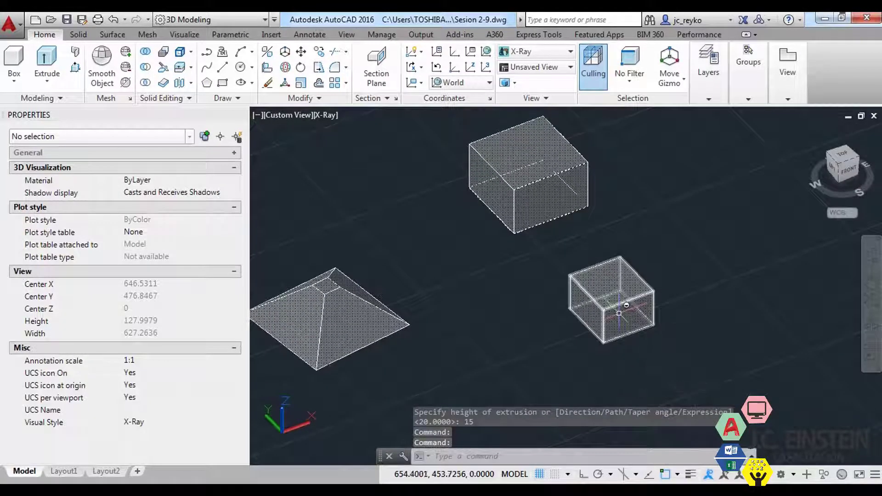
{"action": "middle_click_drag", "start_coordinate": [628, 304], "coordinate": [643, 306], "text": "shift"}
{"action": "left_click", "coordinate": [643, 306]}
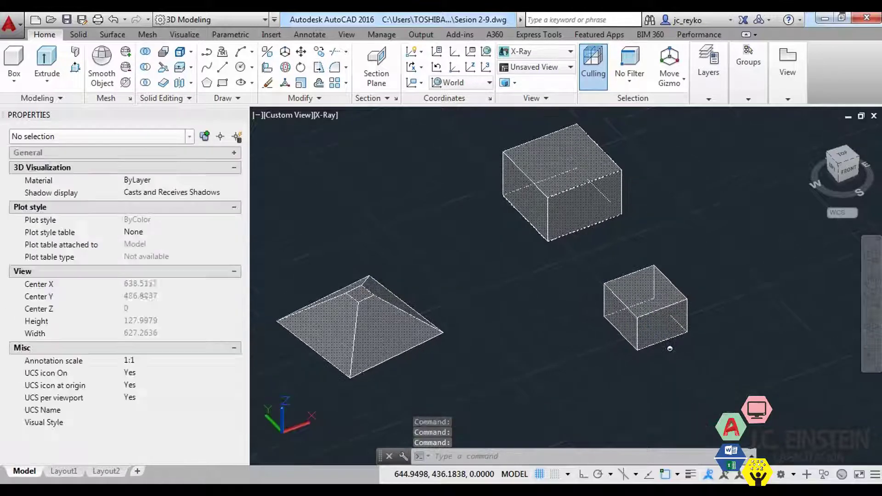
{"action": "left_click", "coordinate": [721, 370]}
{"action": "mouse_move", "coordinate": [534, 352]}
{"action": "middle_mouse_down"}
{"action": "mouse_move", "coordinate": [600, 344]}
{"action": "mouse_move", "coordinate": [645, 325]}
{"action": "middle_mouse_up"}
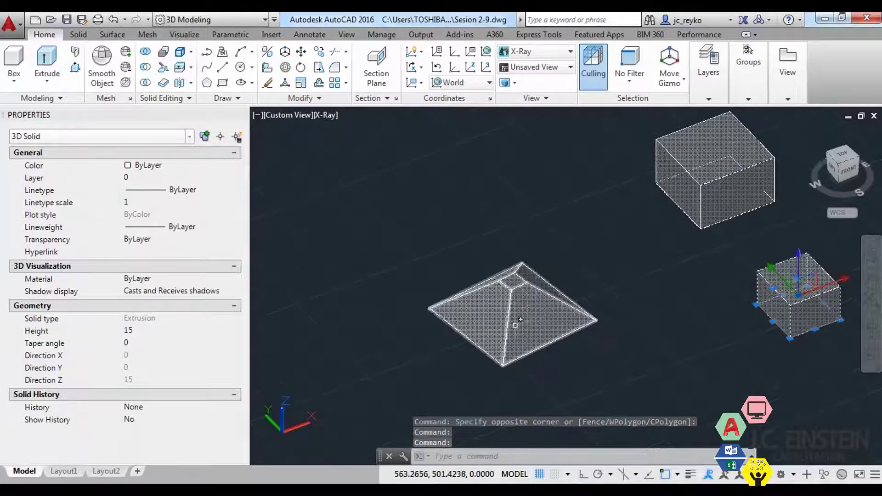
{"action": "key", "text": "Escape"}
{"action": "middle_click_drag", "start_coordinate": [533, 344], "coordinate": [462, 386]}
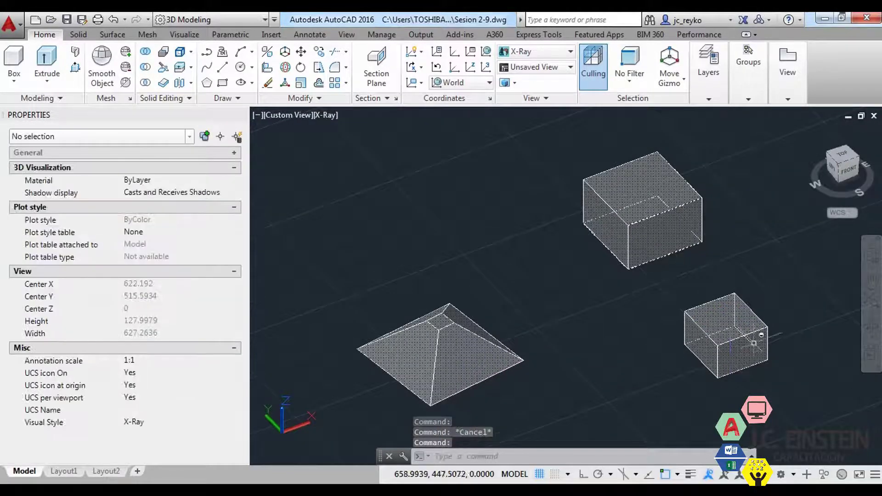
{"action": "middle_click_drag", "start_coordinate": [490, 327], "coordinate": [540, 302]}
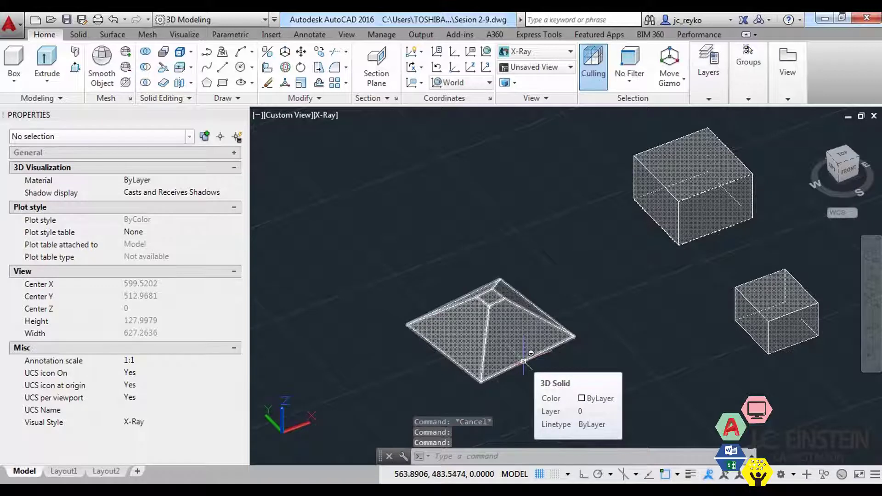
Run SOLIDEDIT, frame the pyramid and both boxes, and choose the Face option.
{"action": "type", "text": "soli"}
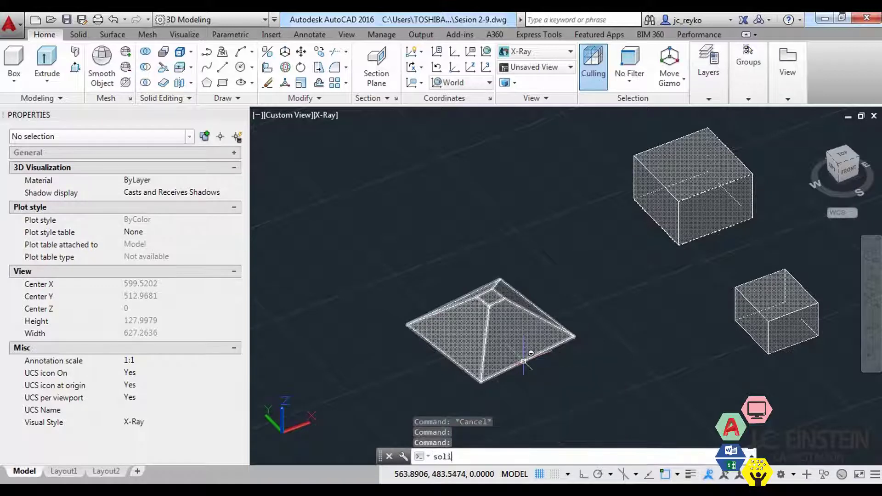
{"action": "type", "text": "ed"}
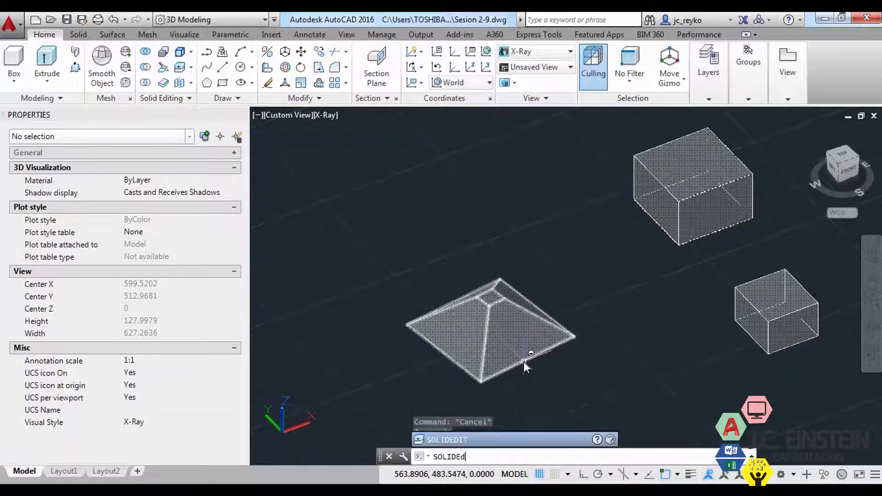
{"action": "key", "text": "Return"}
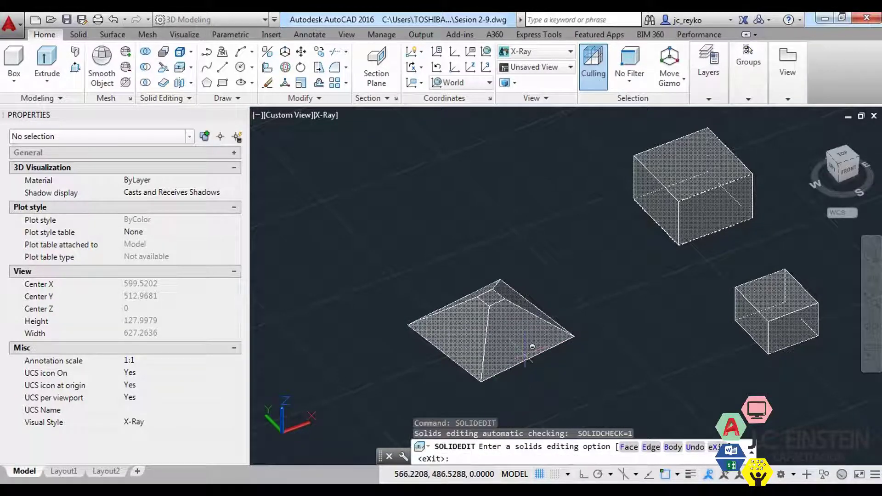
{"action": "scroll", "coordinate": [601, 395], "scroll_direction": "up", "scroll_amount": 2}
{"action": "scroll", "coordinate": [552, 382], "scroll_direction": "up", "scroll_amount": 1}
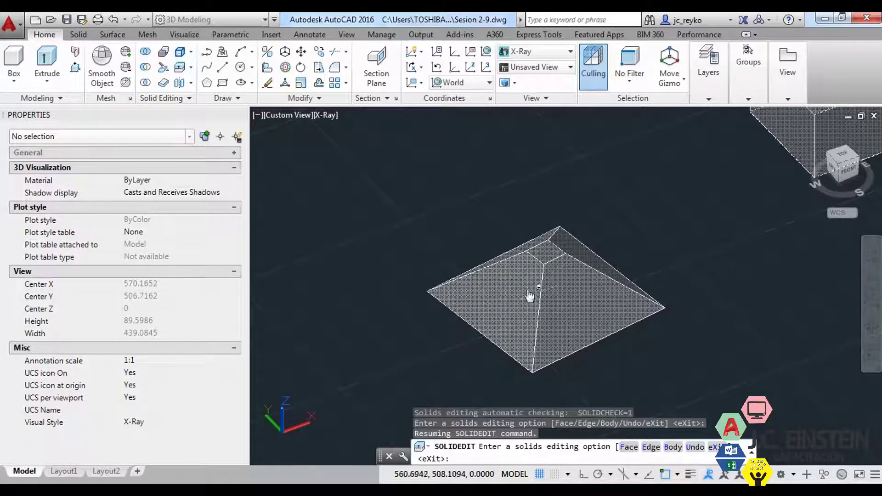
{"action": "middle_click_drag", "start_coordinate": [535, 285], "coordinate": [358, 336]}
{"action": "middle_click_drag", "start_coordinate": [790, 338], "coordinate": [675, 367]}
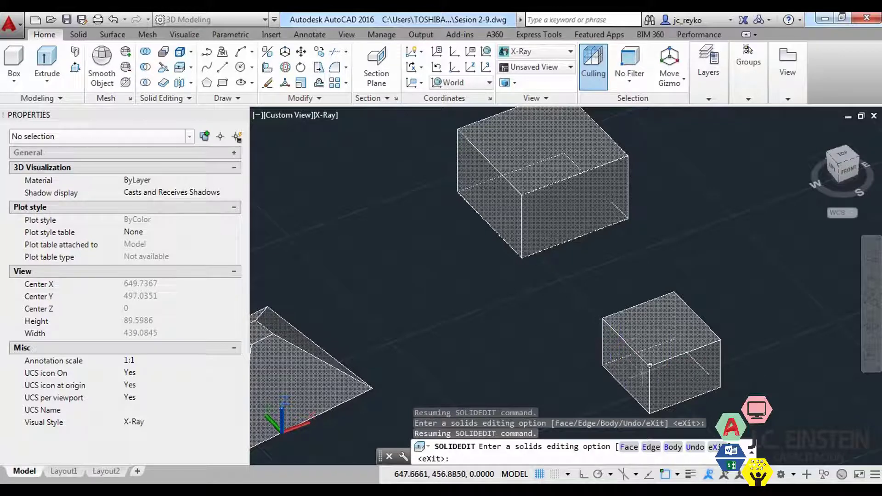
{"action": "middle_click_drag", "start_coordinate": [330, 383], "coordinate": [449, 327]}
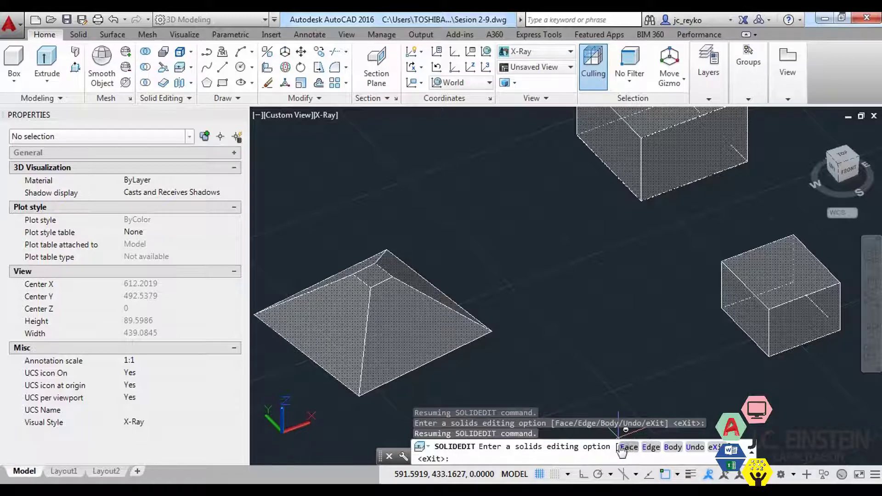
{"action": "middle_click_drag", "start_coordinate": [535, 428], "coordinate": [633, 407]}
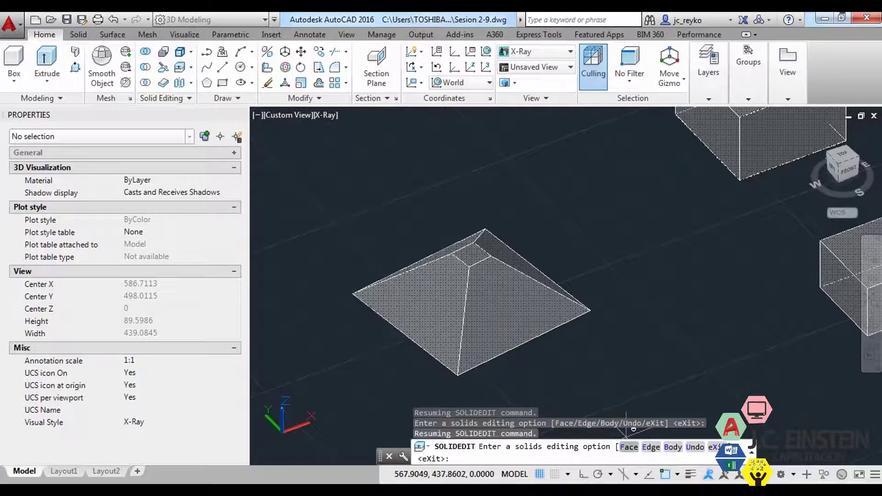
{"action": "left_click", "coordinate": [636, 449]}
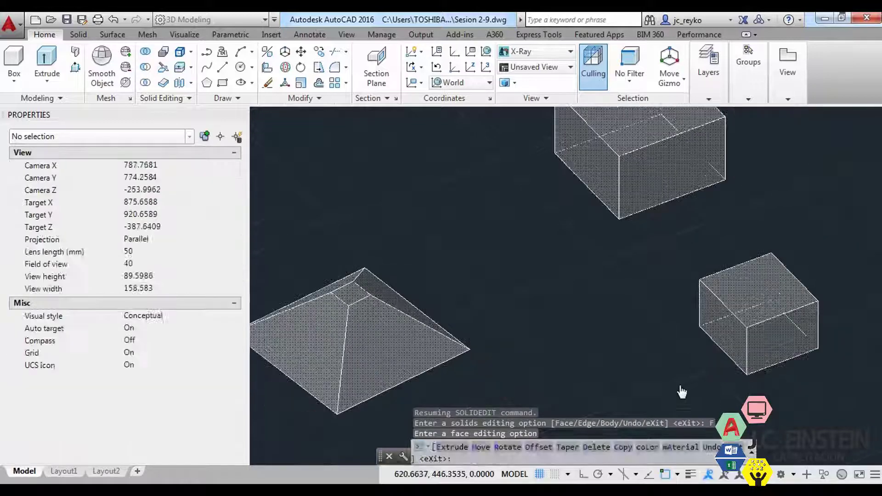
Extrude the pyramid's small flat top face 10 units upward with zero taper.
{"action": "middle_click_drag", "start_coordinate": [593, 356], "coordinate": [624, 372]}
{"action": "type", "text": "E"}
{"action": "key", "text": "Return"}
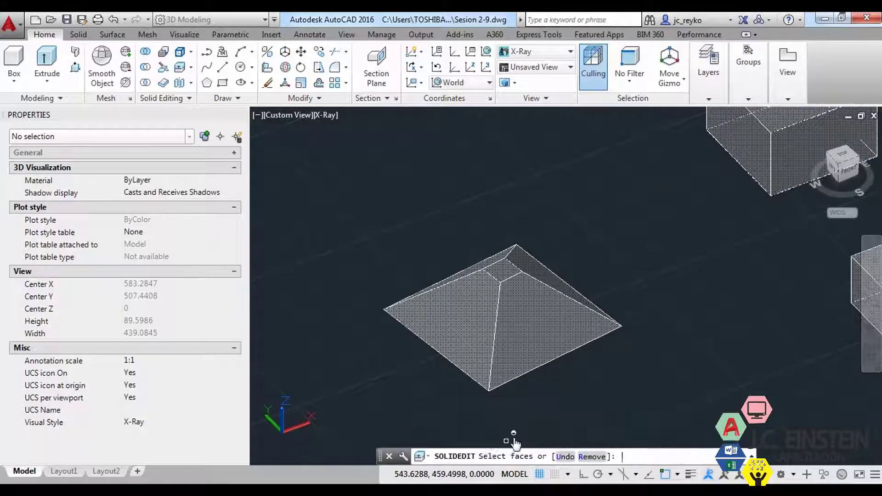
{"action": "scroll", "coordinate": [505, 274], "scroll_direction": "up", "scroll_amount": 5}
{"action": "scroll", "coordinate": [505, 275], "scroll_direction": "up", "scroll_amount": 2}
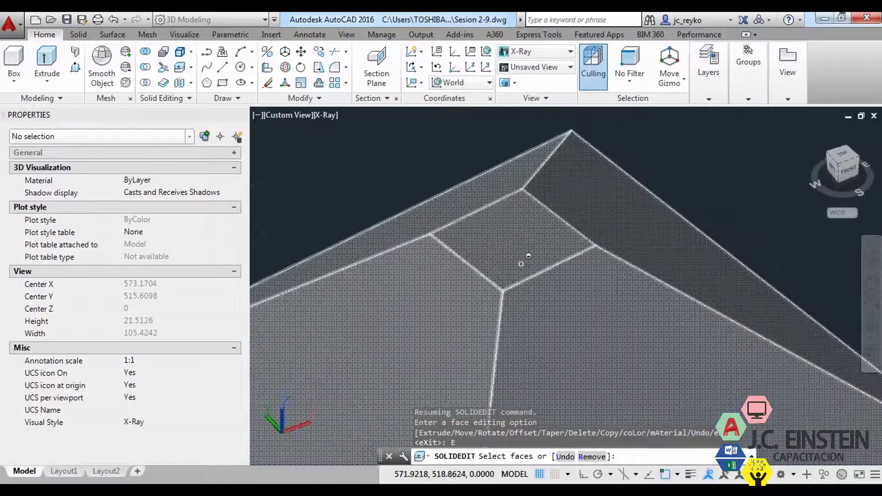
{"action": "scroll", "coordinate": [528, 256], "scroll_direction": "down", "scroll_amount": 4}
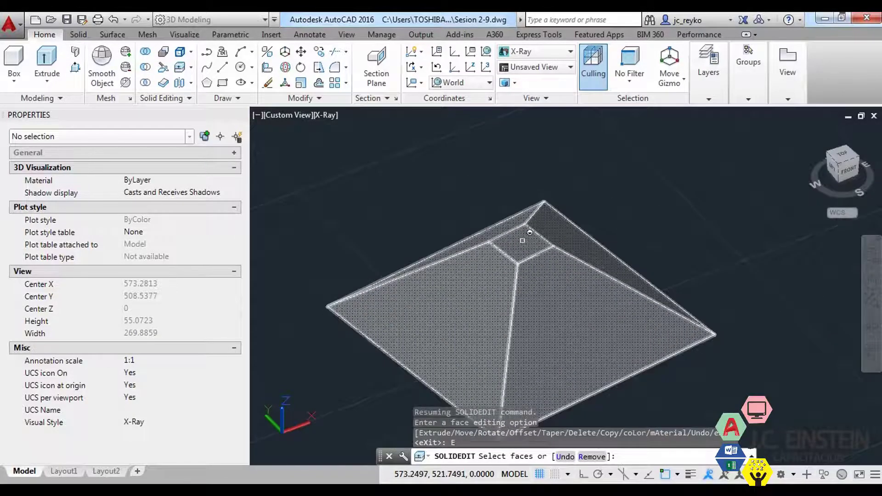
{"action": "left_click", "coordinate": [522, 240]}
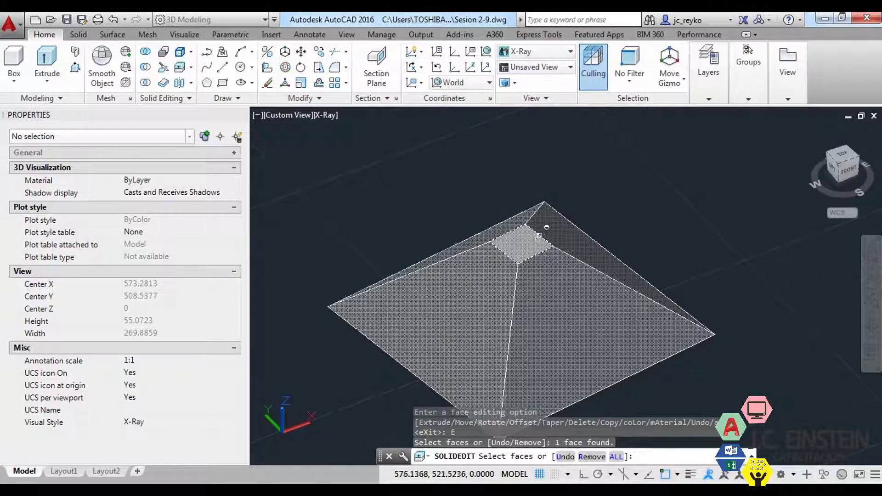
{"action": "key", "text": "Return"}
{"action": "type", "text": "10"}
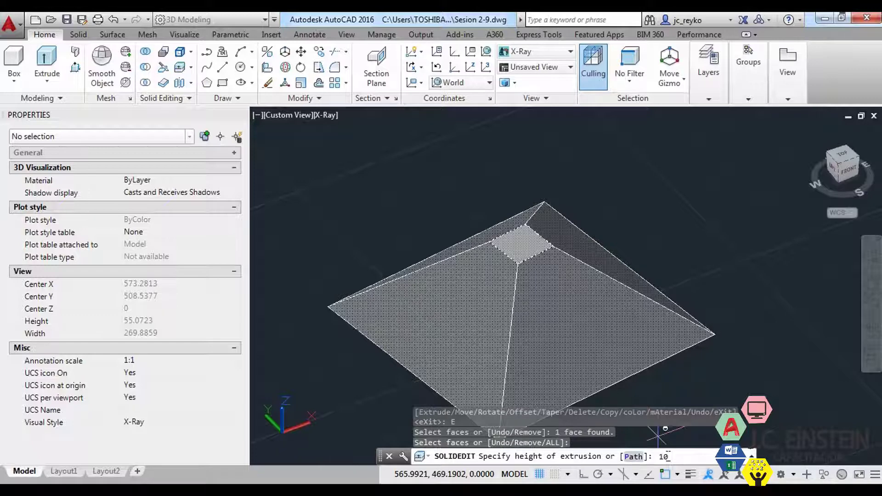
{"action": "key", "text": "Return"}
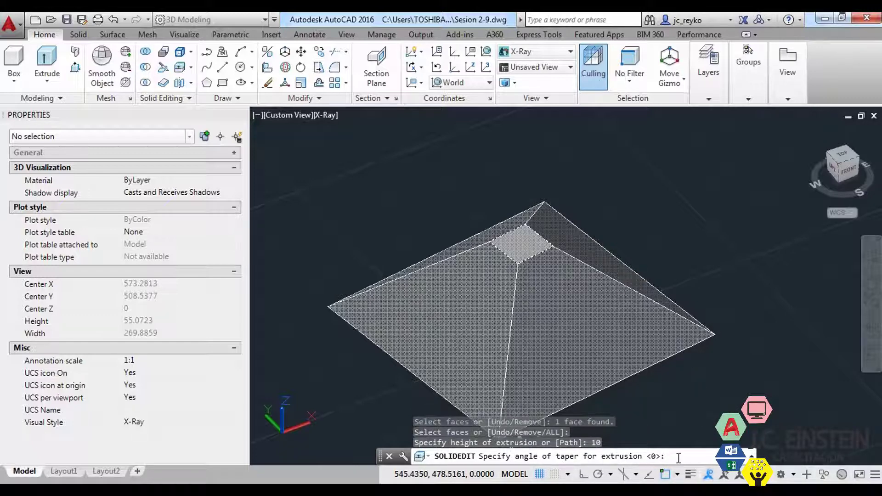
{"action": "key", "text": "Return"}
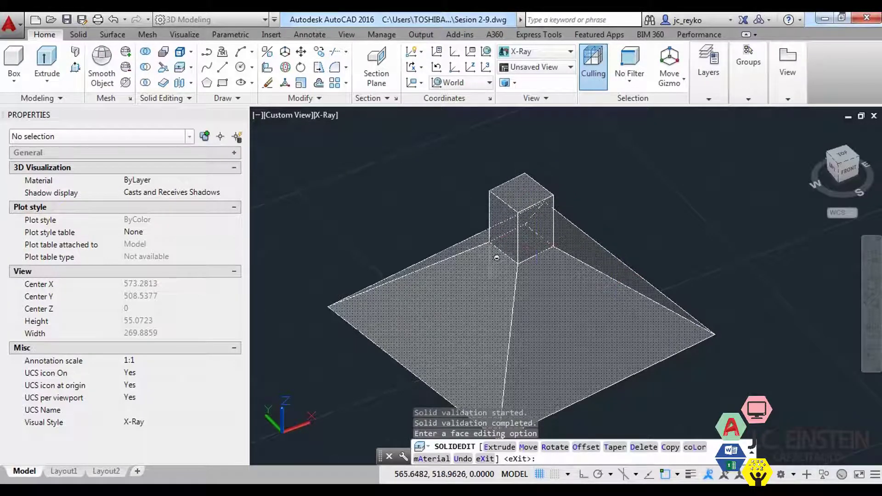
{"action": "middle_click_drag", "start_coordinate": [630, 363], "coordinate": [532, 354]}
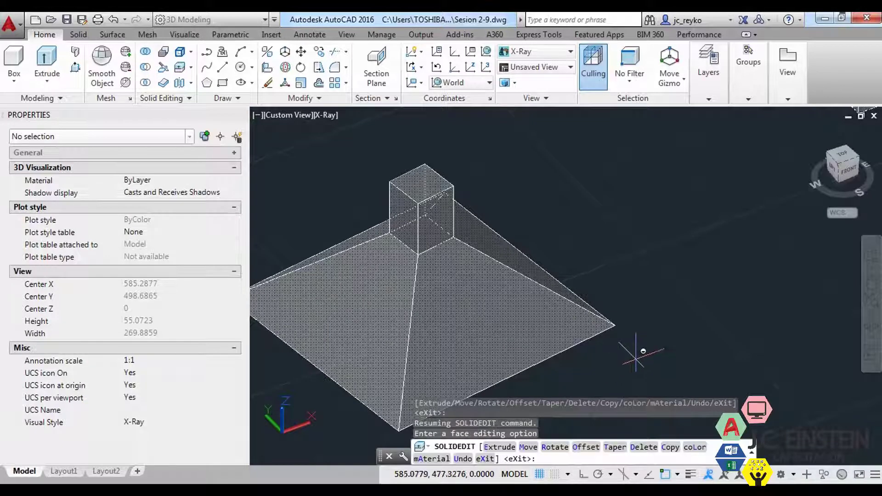
{"action": "middle_click_drag", "start_coordinate": [596, 340], "coordinate": [689, 337]}
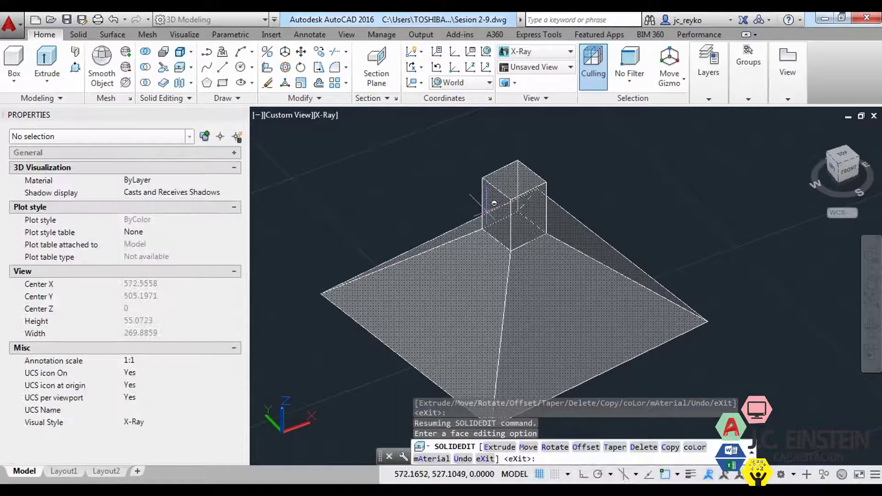
{"action": "mouse_move", "coordinate": [643, 257]}
{"action": "middle_mouse_down"}
{"action": "mouse_move", "coordinate": [508, 250]}
{"action": "mouse_move", "coordinate": [664, 296]}
{"action": "middle_mouse_up"}
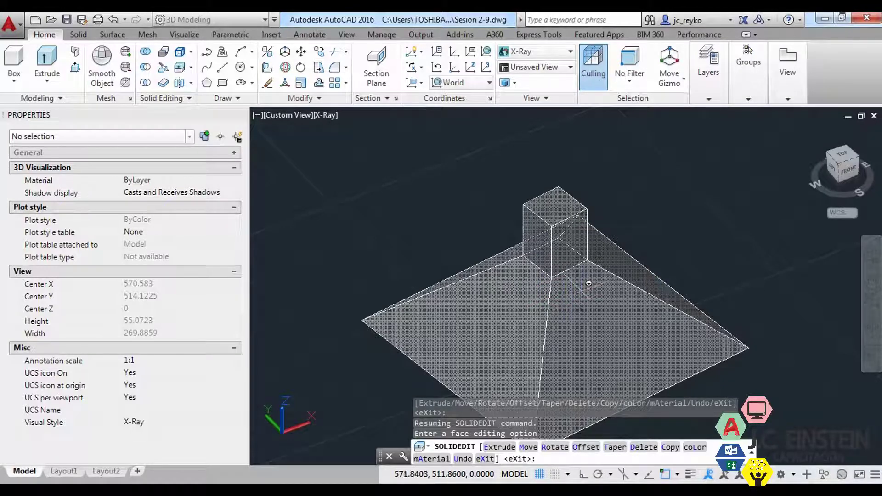
{"action": "middle_click_drag", "start_coordinate": [608, 324], "coordinate": [505, 313]}
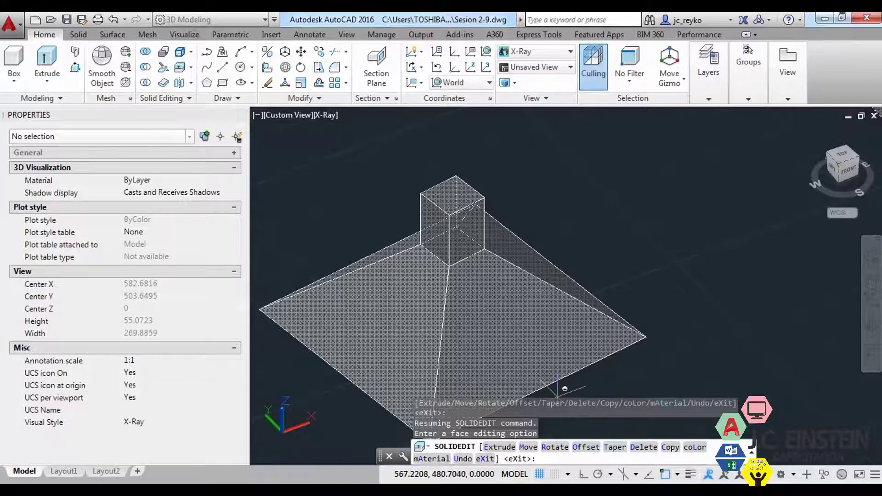
{"action": "left_click", "coordinate": [528, 447]}
{"action": "middle_click_drag", "start_coordinate": [628, 395], "coordinate": [701, 308]}
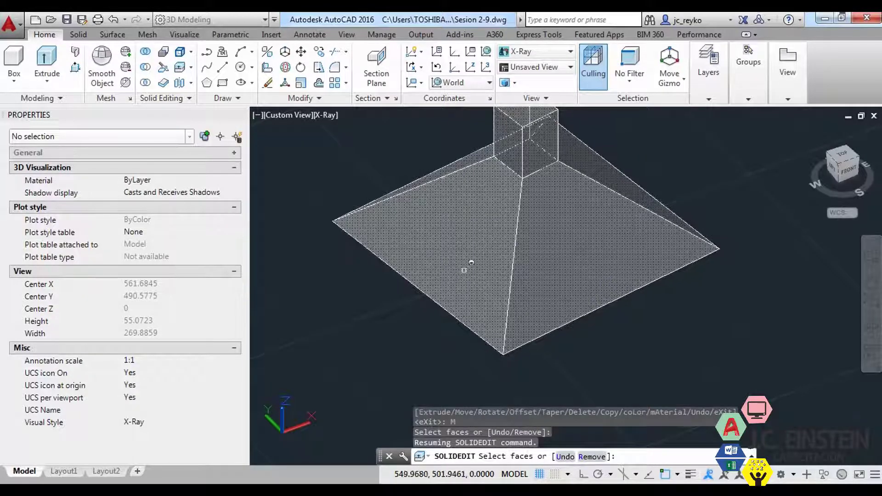
{"action": "left_click", "coordinate": [581, 275]}
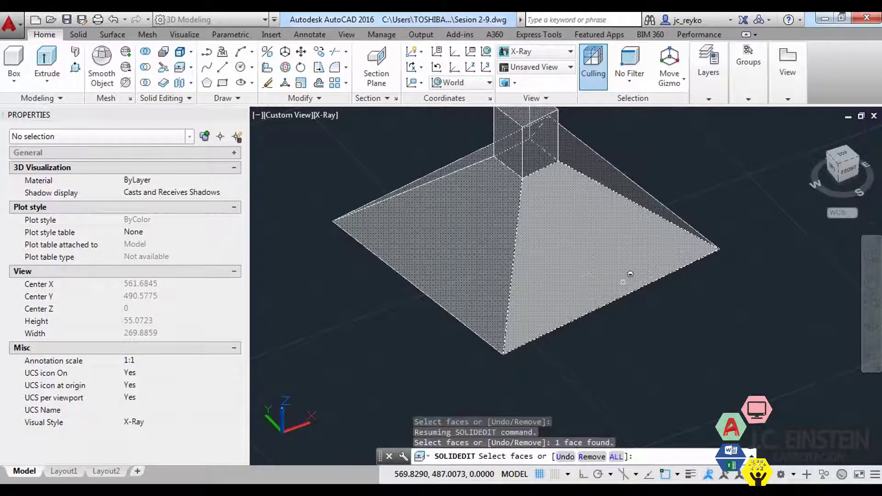
{"action": "key", "text": "Return"}
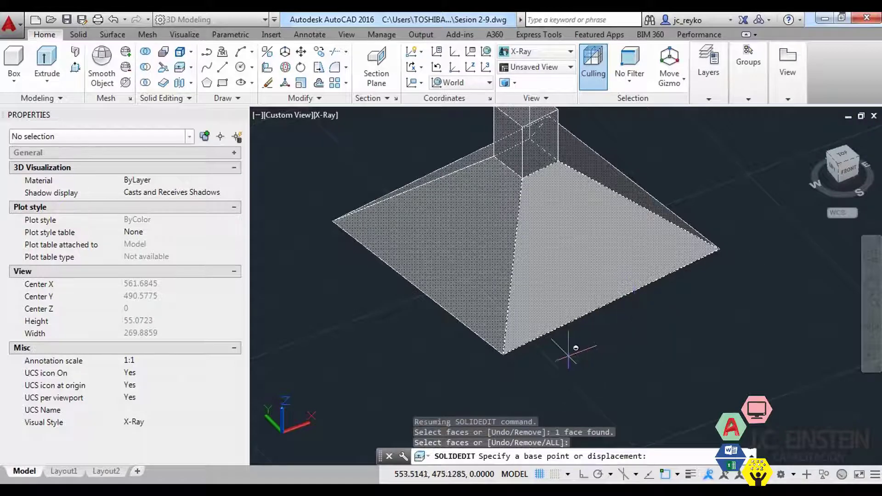
{"action": "left_click", "coordinate": [503, 353]}
{"action": "middle_click_drag", "start_coordinate": [610, 378], "coordinate": [585, 291]}
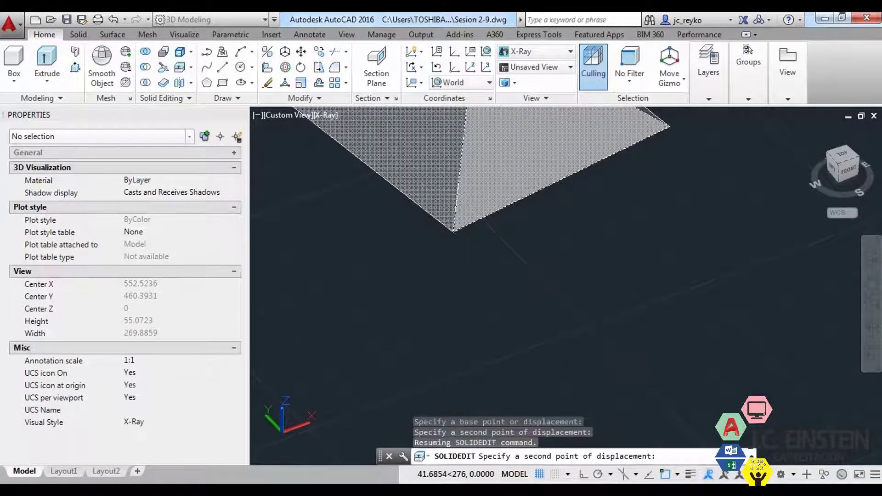
{"action": "left_click", "coordinate": [622, 360]}
{"action": "scroll", "coordinate": [692, 348], "scroll_direction": "down", "scroll_amount": 2}
{"action": "scroll", "coordinate": [694, 342], "scroll_direction": "down", "scroll_amount": 3}
{"action": "scroll", "coordinate": [691, 338], "scroll_direction": "up", "scroll_amount": 5}
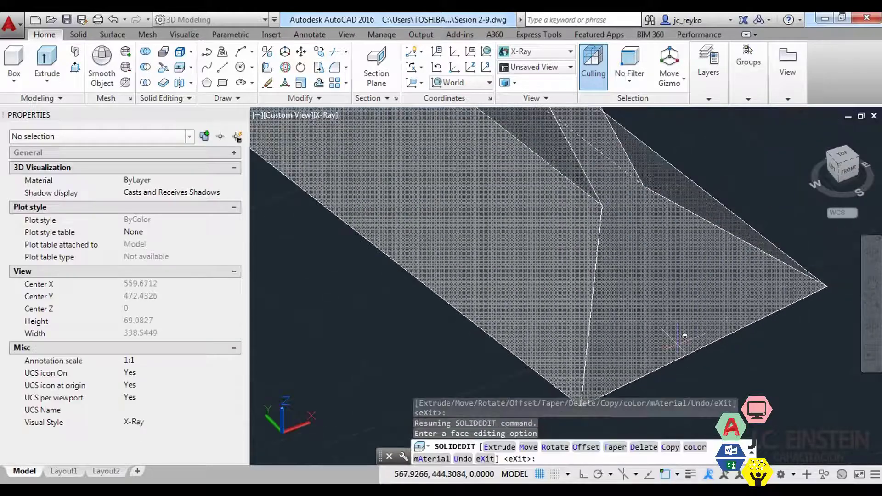
{"action": "scroll", "coordinate": [687, 335], "scroll_direction": "down", "scroll_amount": 3}
{"action": "scroll", "coordinate": [654, 290], "scroll_direction": "up", "scroll_amount": 2}
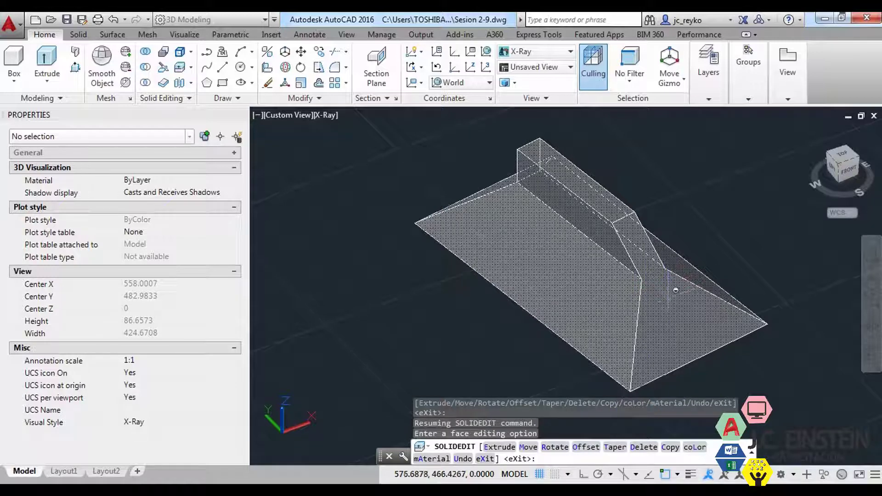
{"action": "left_click", "coordinate": [463, 459]}
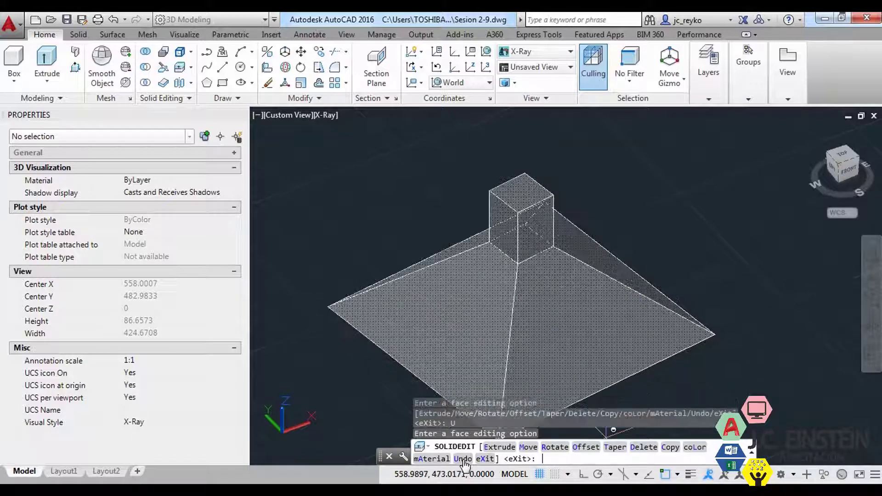
{"action": "middle_click_drag", "start_coordinate": [528, 321], "coordinate": [571, 241]}
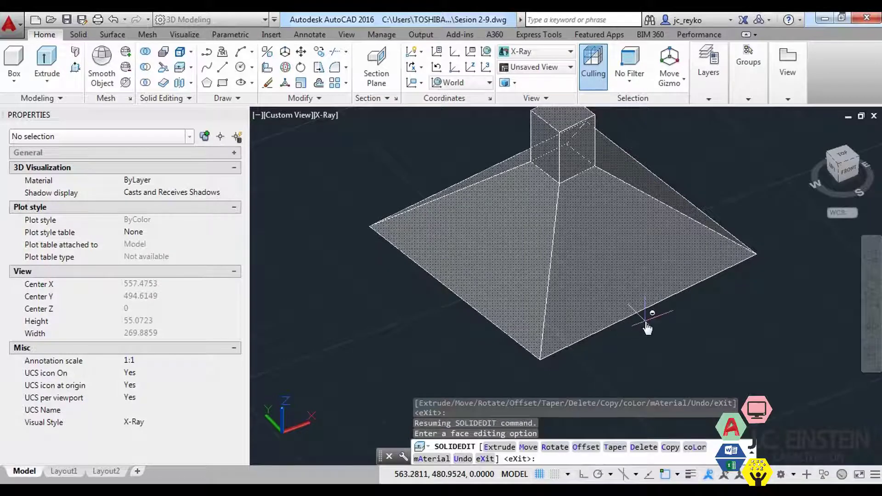
{"action": "middle_click_drag", "start_coordinate": [659, 310], "coordinate": [614, 327]}
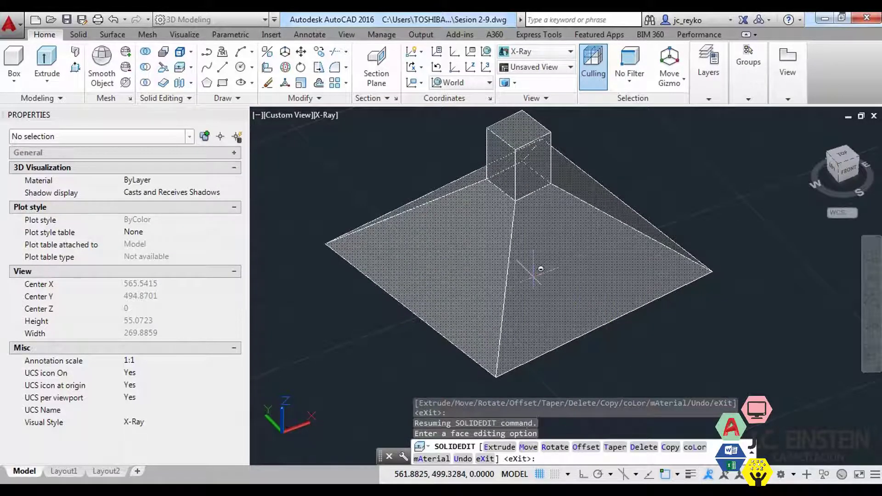
{"action": "middle_click_drag", "start_coordinate": [656, 334], "coordinate": [660, 258]}
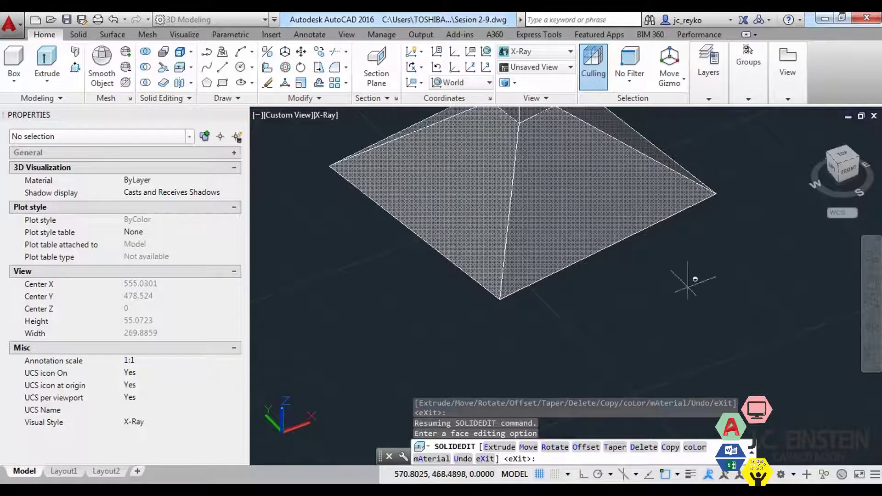
Offset the pyramid's right sloped face by 1.
{"action": "middle_click_drag", "start_coordinate": [725, 317], "coordinate": [739, 407]}
{"action": "middle_click_drag", "start_coordinate": [703, 342], "coordinate": [684, 375]}
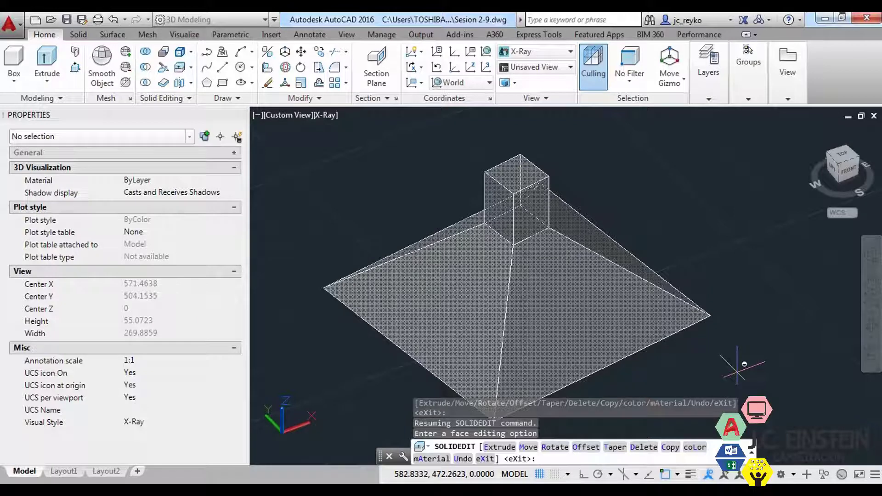
{"action": "middle_click_drag", "start_coordinate": [755, 357], "coordinate": [787, 310]}
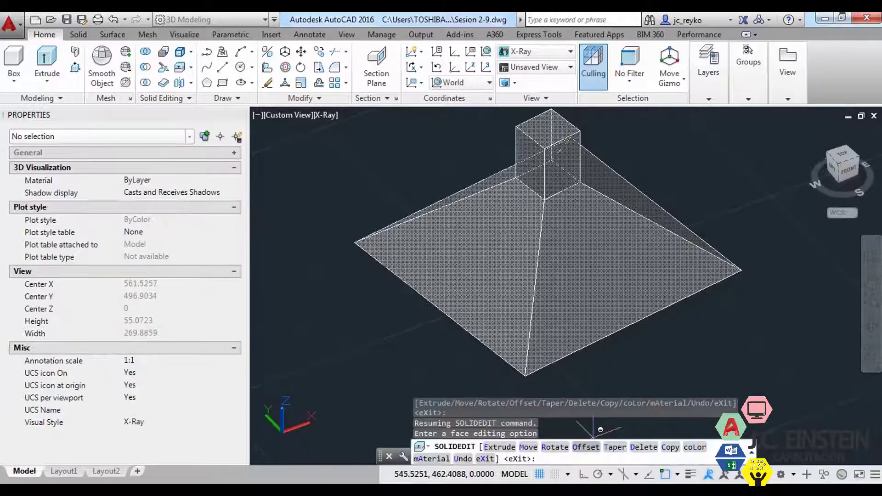
{"action": "left_click", "coordinate": [586, 448]}
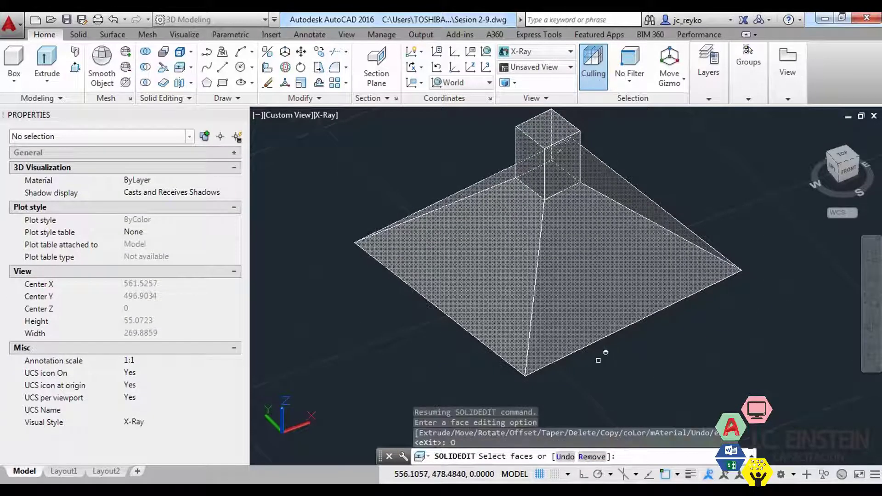
{"action": "left_click", "coordinate": [599, 268]}
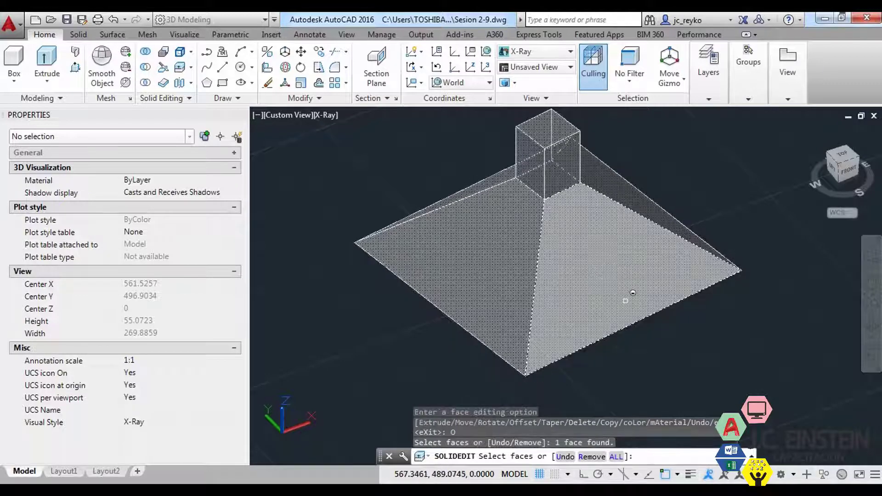
{"action": "key", "text": "Return"}
{"action": "middle_click_drag", "start_coordinate": [626, 366], "coordinate": [634, 298]}
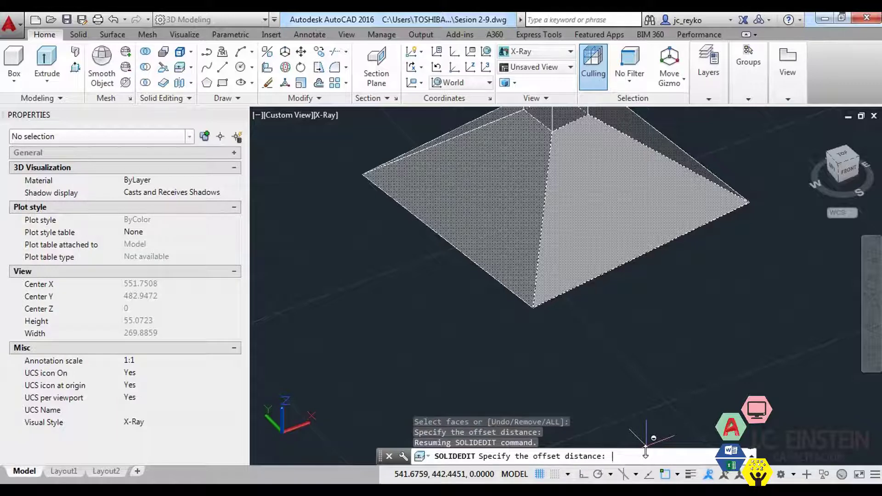
{"action": "type", "text": "1"}
{"action": "key", "text": "Return"}
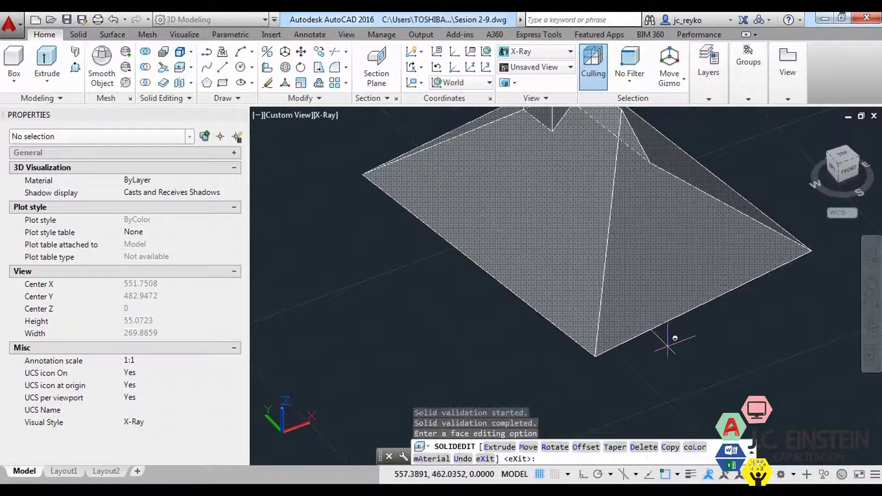
{"action": "middle_click_drag", "start_coordinate": [599, 190], "coordinate": [559, 252]}
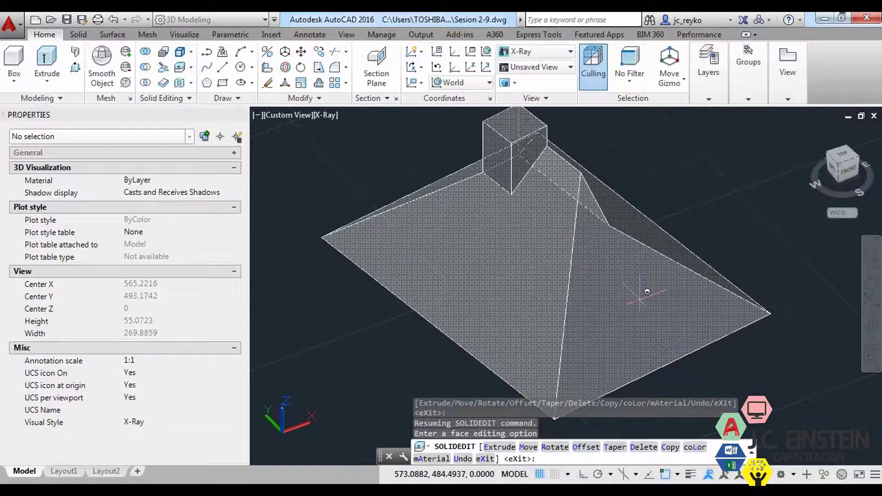
{"action": "scroll", "coordinate": [537, 294], "scroll_direction": "down", "scroll_amount": 3}
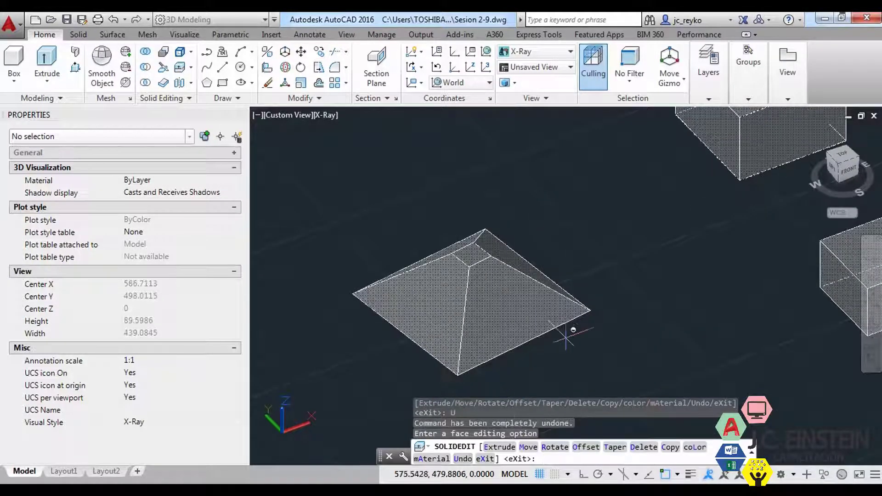
{"action": "scroll", "coordinate": [592, 322], "scroll_direction": "up", "scroll_amount": 1}
{"action": "middle_click_drag", "start_coordinate": [606, 312], "coordinate": [640, 335]}
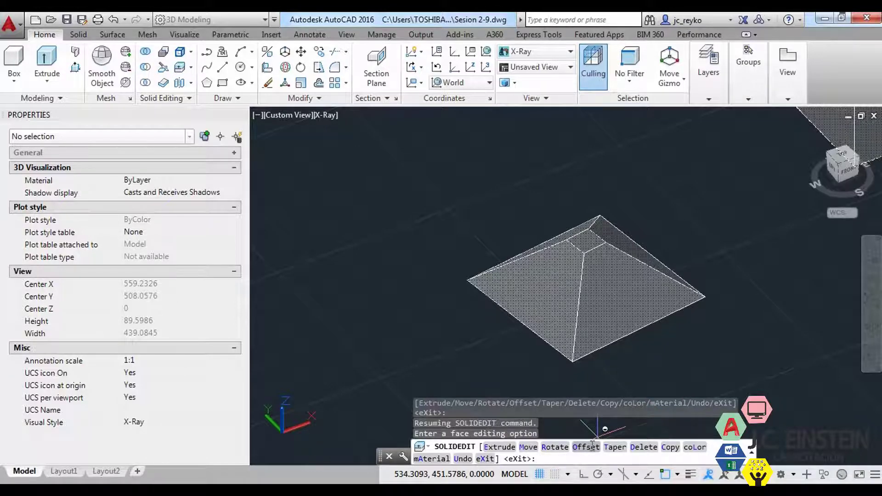
{"action": "middle_click_drag", "start_coordinate": [645, 374], "coordinate": [474, 321]}
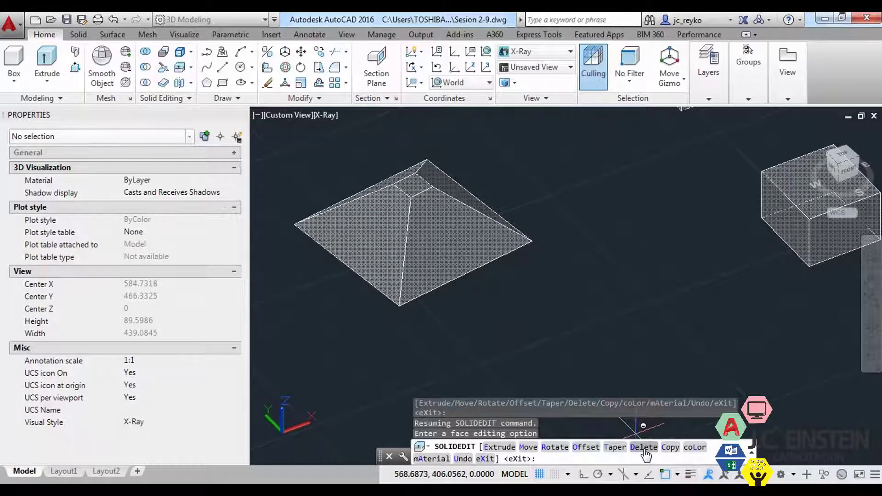
{"action": "left_click", "coordinate": [644, 455]}
{"action": "left_click", "coordinate": [449, 229]}
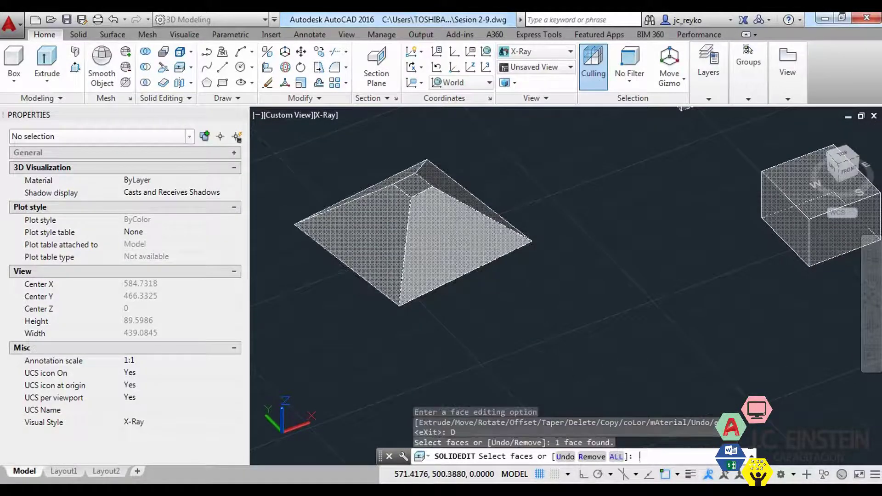
{"action": "key", "text": "Return"}
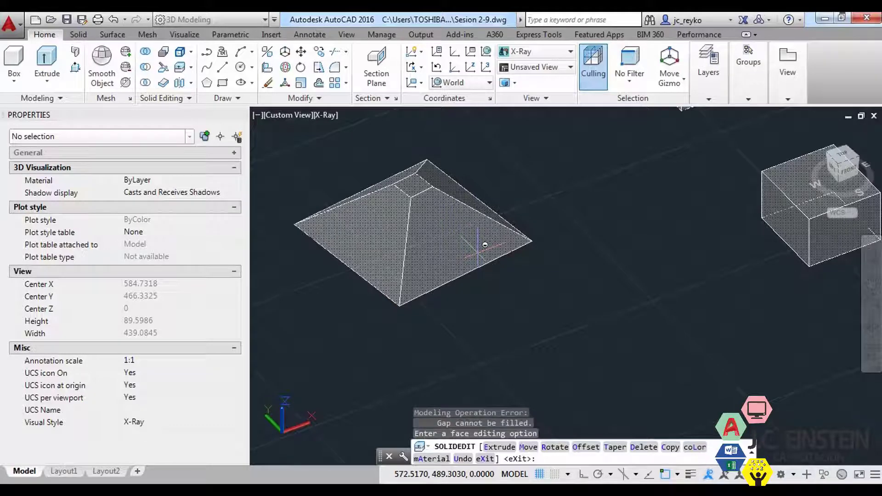
{"action": "mouse_move", "coordinate": [485, 245]}
{"action": "middle_mouse_down"}
{"action": "mouse_move", "coordinate": [631, 289]}
{"action": "mouse_move", "coordinate": [576, 306]}
{"action": "middle_mouse_up"}
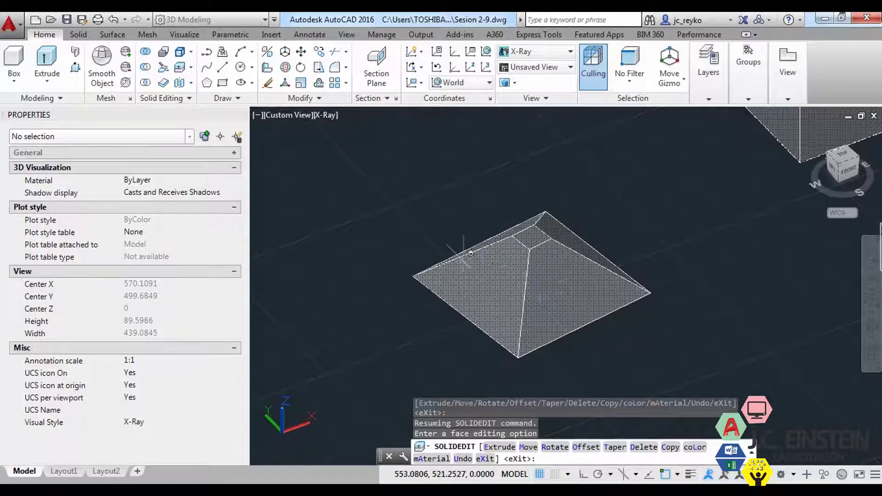
{"action": "scroll", "coordinate": [519, 305], "scroll_direction": "down", "scroll_amount": 3}
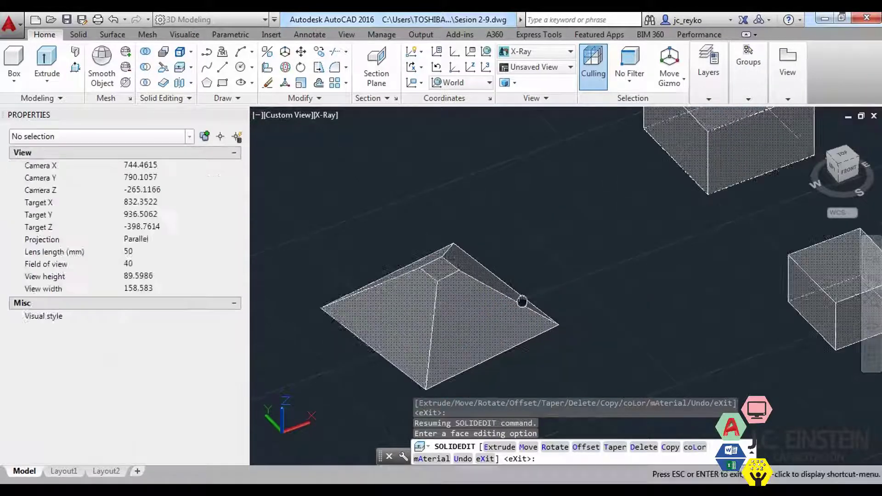
{"action": "middle_click_drag", "start_coordinate": [471, 310], "coordinate": [525, 311]}
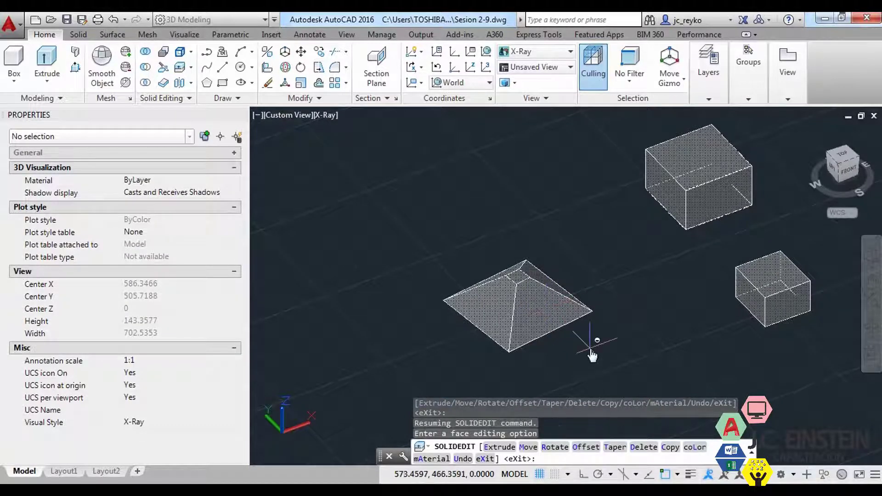
{"action": "scroll", "coordinate": [597, 339], "scroll_direction": "up", "scroll_amount": 3}
{"action": "scroll", "coordinate": [601, 340], "scroll_direction": "up", "scroll_amount": 2}
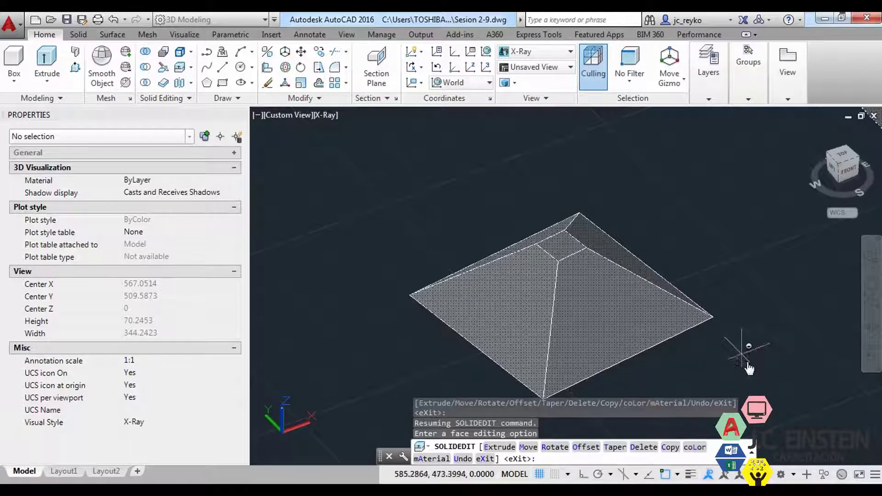
{"action": "middle_click_drag", "start_coordinate": [708, 377], "coordinate": [575, 370]}
Select the truncated pyramid and set its colour to red.
{"action": "key", "text": "Escape"}
{"action": "key", "text": "Escape"}
{"action": "key", "text": "Escape"}
{"action": "left_click", "coordinate": [596, 380]}
{"action": "left_click", "coordinate": [417, 241]}
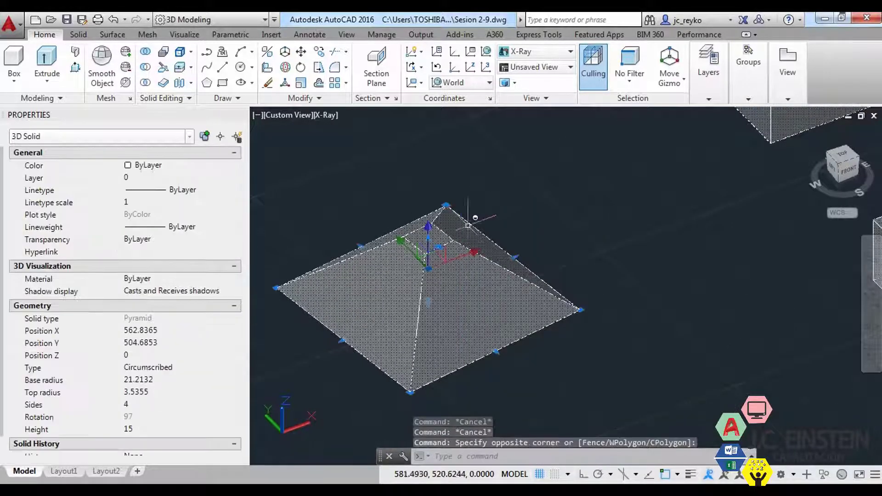
{"action": "middle_click_drag", "start_coordinate": [417, 240], "coordinate": [524, 220]}
{"action": "left_click", "coordinate": [225, 165]}
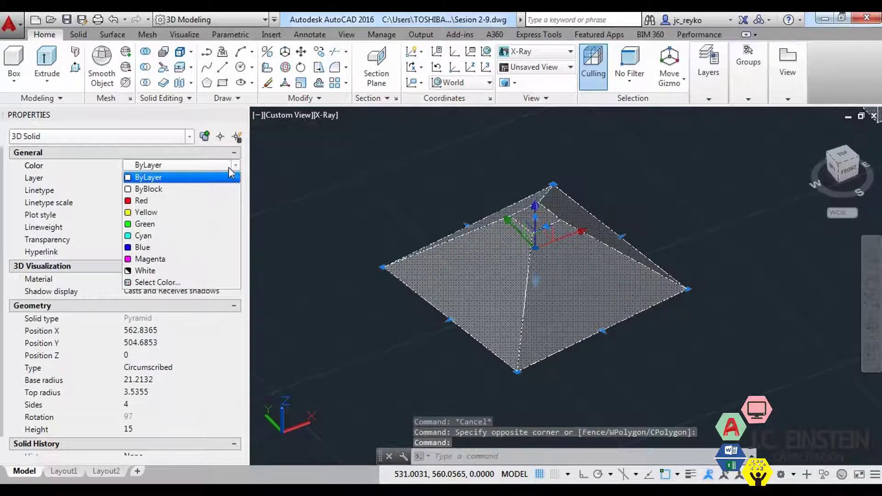
{"action": "left_click", "coordinate": [140, 201]}
{"action": "key", "text": "Escape"}
{"action": "key", "text": "Escape"}
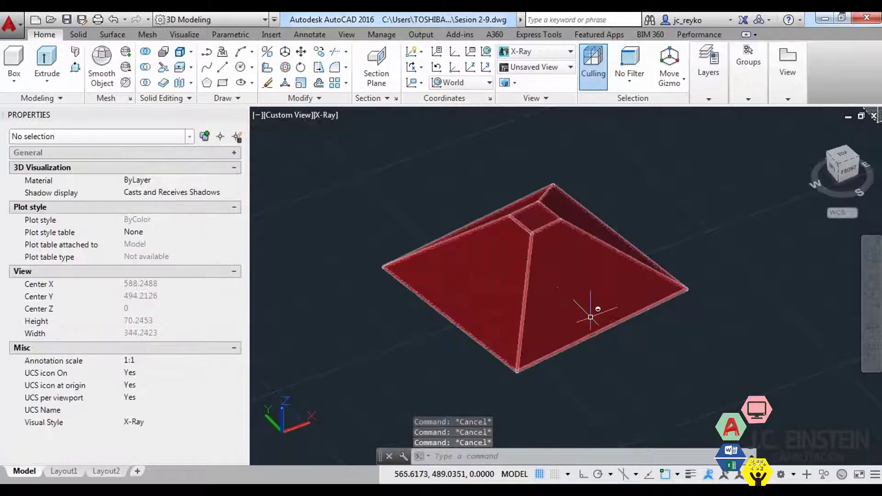
{"action": "scroll", "coordinate": [569, 322], "scroll_direction": "down", "scroll_amount": 1}
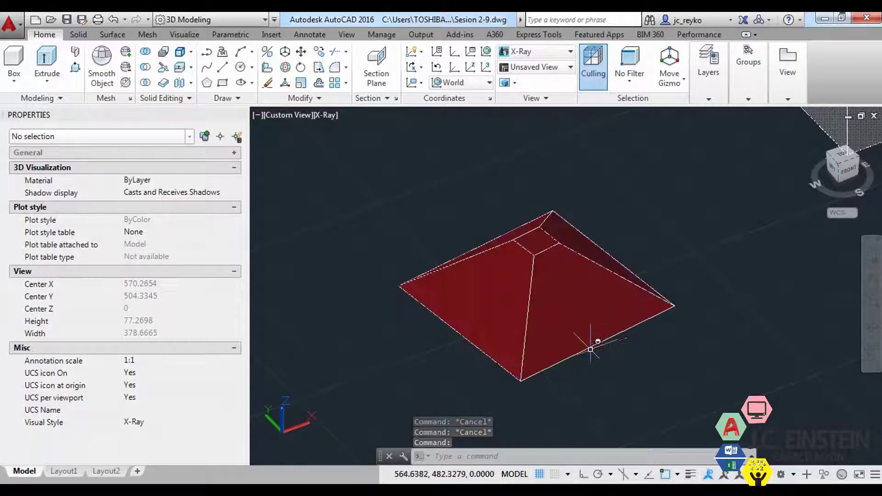
{"action": "middle_click_drag", "start_coordinate": [581, 297], "coordinate": [669, 363], "text": "shift"}
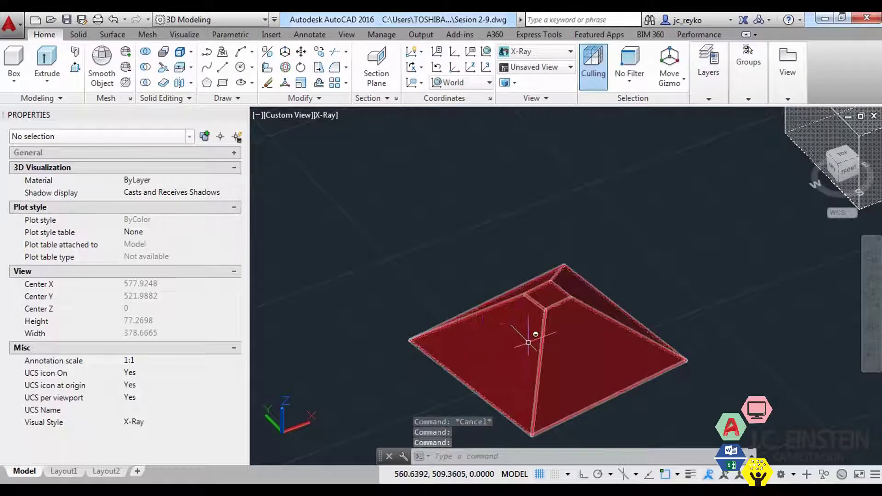
Open and close the Material list without changes, then undo the red colour with Ctrl+Z.
{"action": "left_click", "coordinate": [202, 180]}
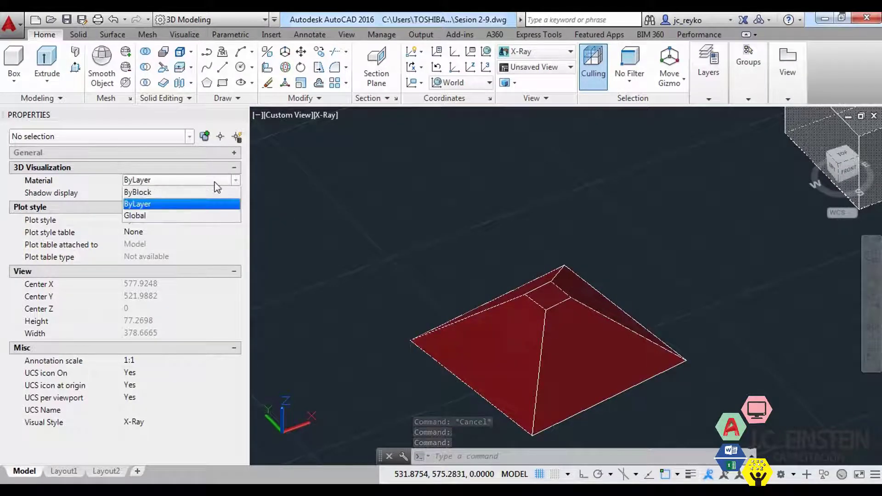
{"action": "left_click", "coordinate": [603, 357]}
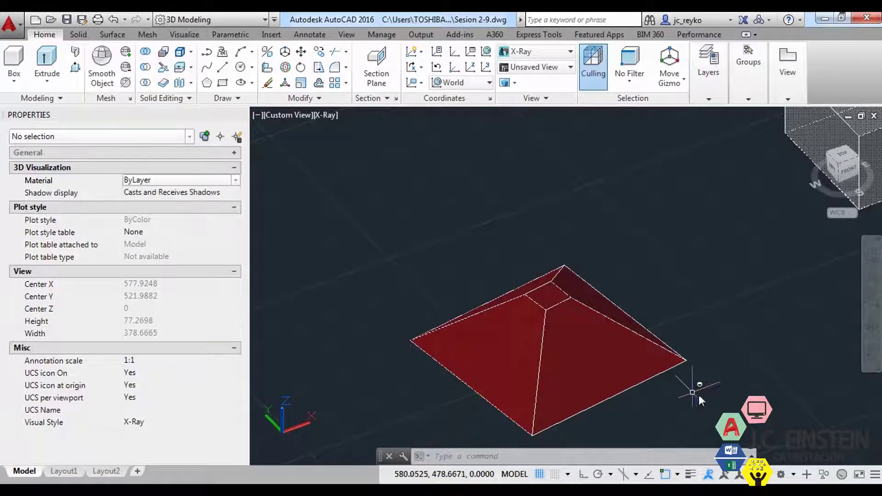
{"action": "left_click", "coordinate": [706, 400]}
{"action": "left_click", "coordinate": [773, 335]}
{"action": "key", "text": "ctrl+z"}
{"action": "key", "text": "ctrl+z"}
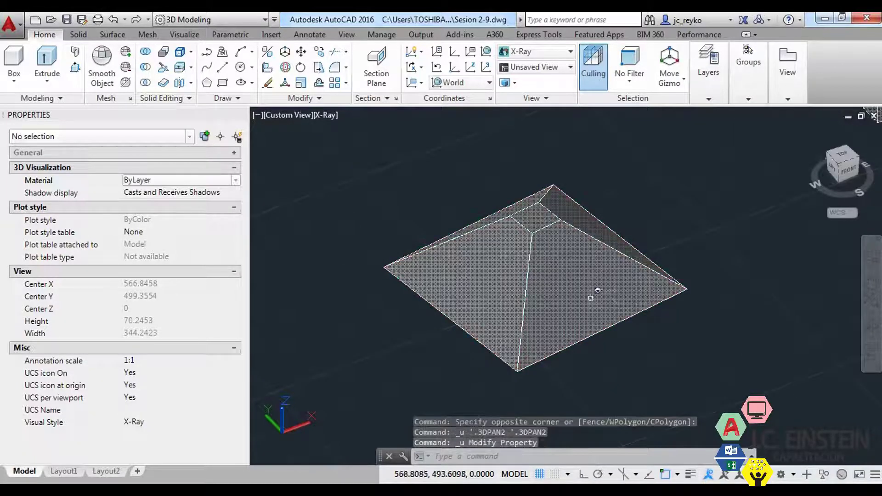
Using SOLIDEDIT face colour, make the pyramid's right front face green.
{"action": "type", "text": "soli"}
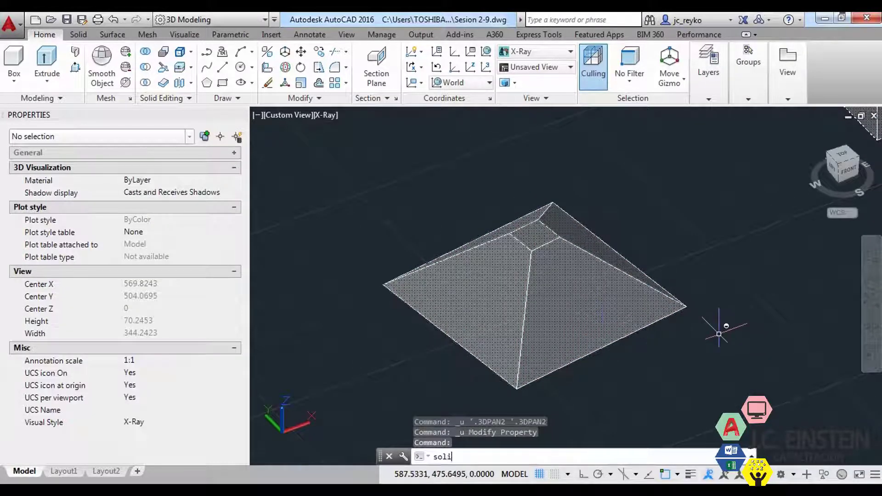
{"action": "type", "text": "ded"}
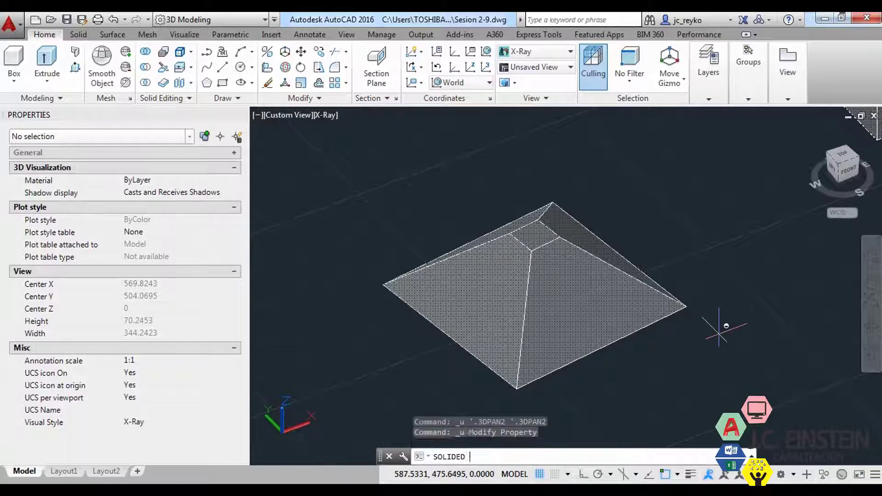
{"action": "key", "text": "Return"}
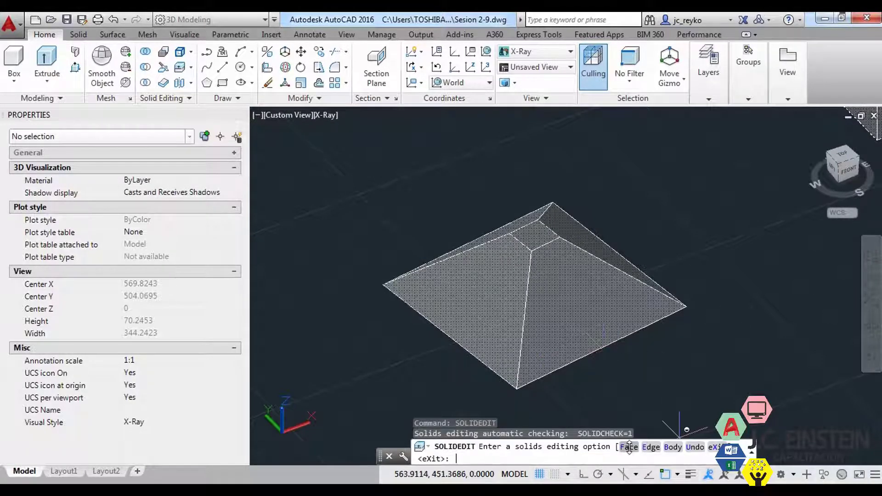
{"action": "left_click", "coordinate": [629, 446]}
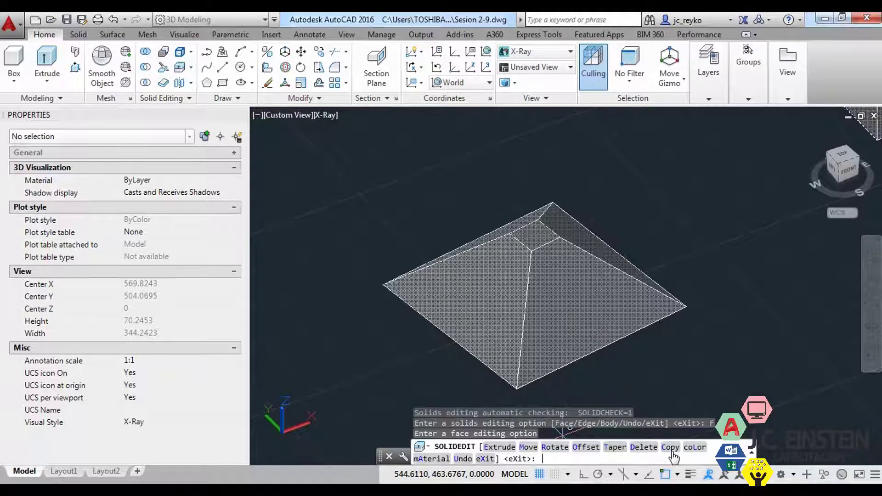
{"action": "left_click", "coordinate": [703, 449]}
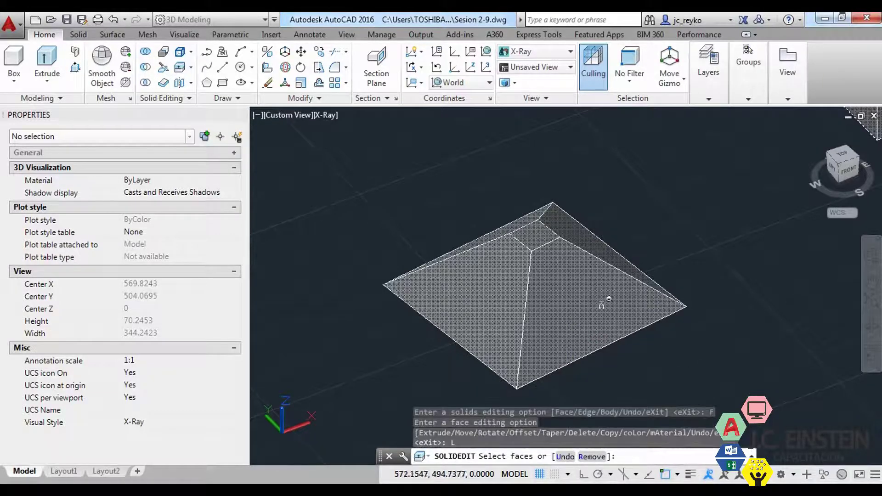
{"action": "left_click", "coordinate": [580, 295]}
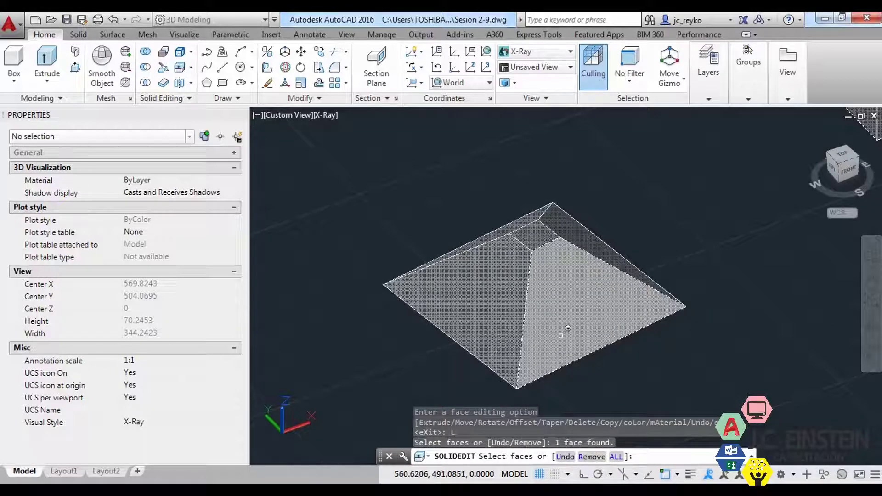
{"action": "key", "text": "Return"}
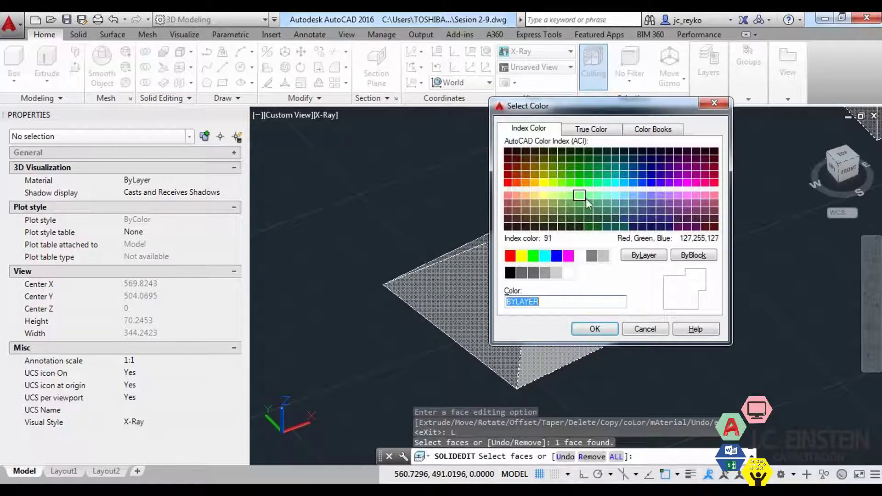
{"action": "left_click", "coordinate": [545, 255]}
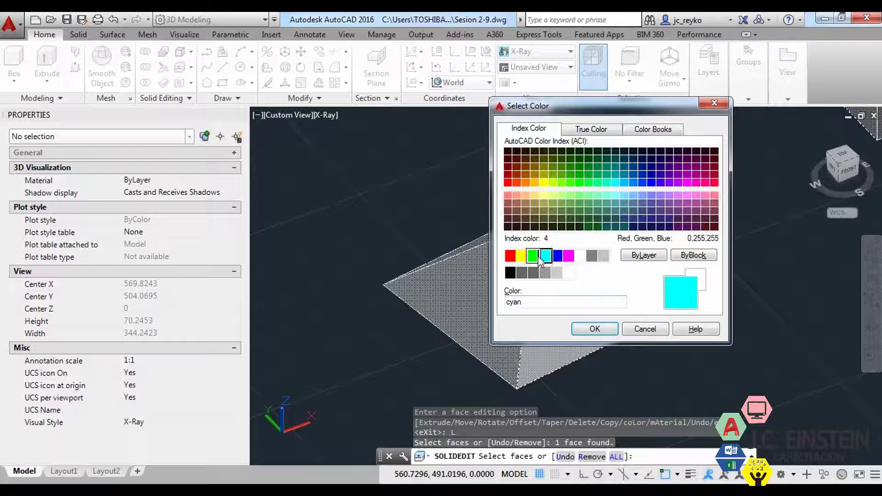
{"action": "left_click", "coordinate": [594, 330]}
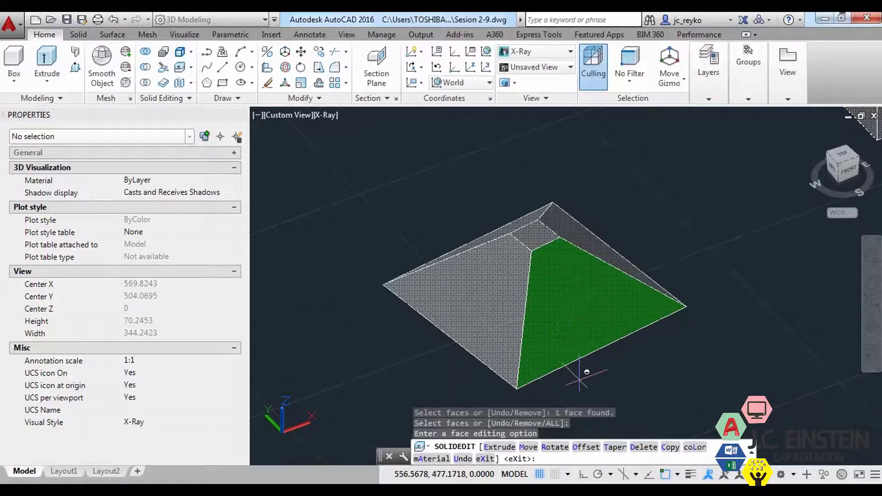
Colour the pyramid's left face magenta.
{"action": "left_click", "coordinate": [694, 446]}
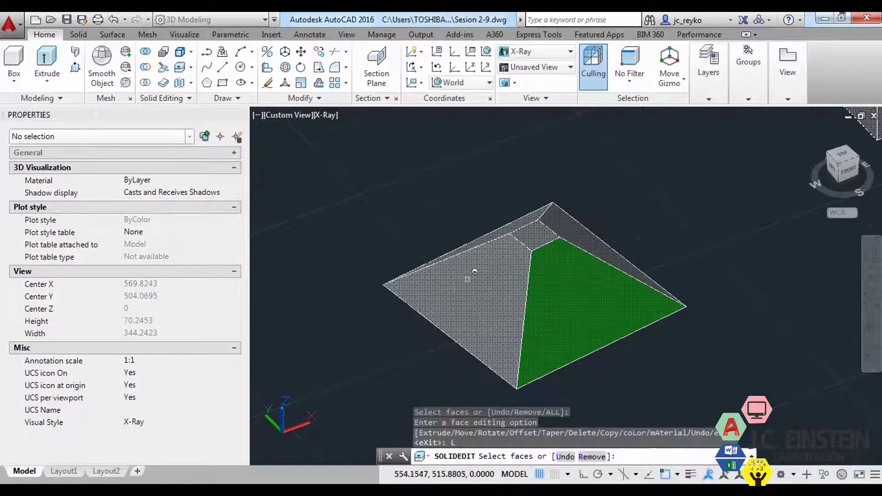
{"action": "left_click", "coordinate": [476, 273]}
{"action": "key", "text": "Return"}
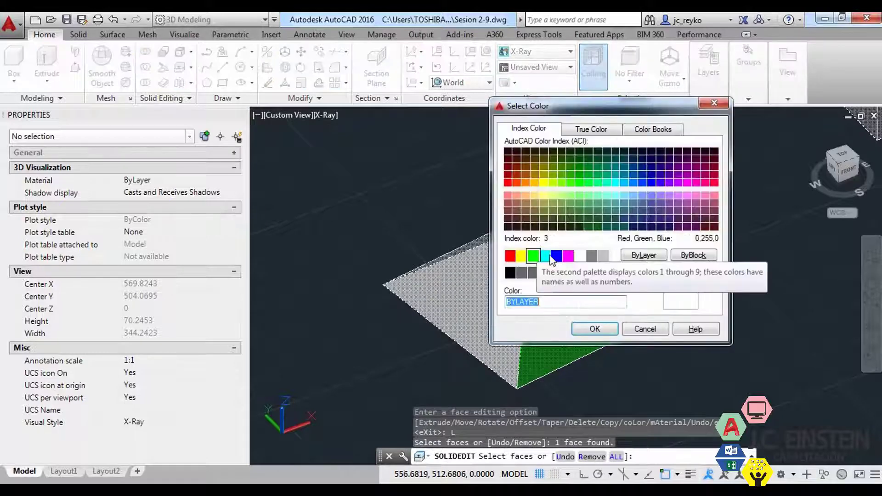
{"action": "left_click", "coordinate": [568, 256]}
{"action": "left_click", "coordinate": [604, 331]}
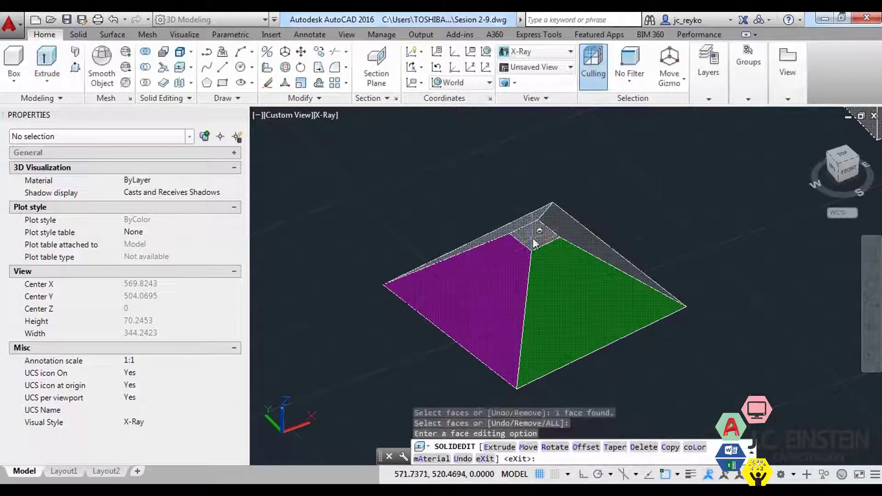
{"action": "scroll", "coordinate": [533, 238], "scroll_direction": "up", "scroll_amount": 2}
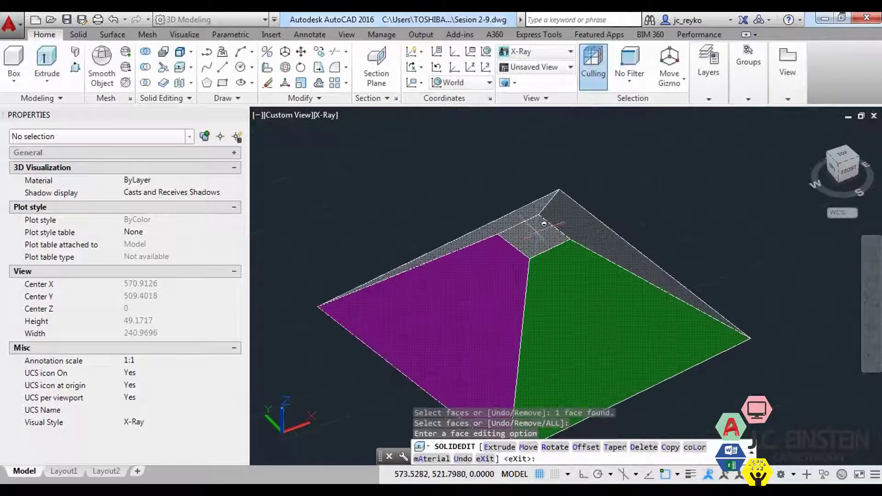
Colour the pyramid's small top face yellow and leave face editing.
{"action": "left_click", "coordinate": [694, 447]}
{"action": "left_click", "coordinate": [536, 242]}
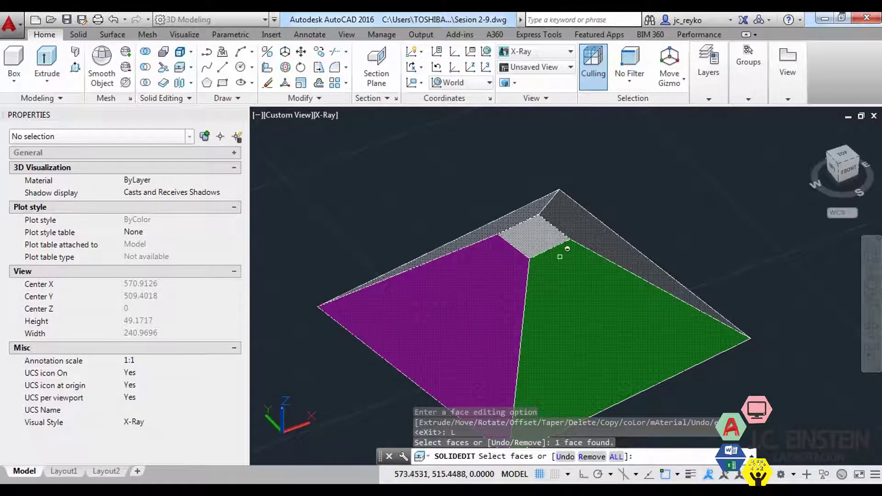
{"action": "key", "text": "Return"}
{"action": "left_click", "coordinate": [522, 257]}
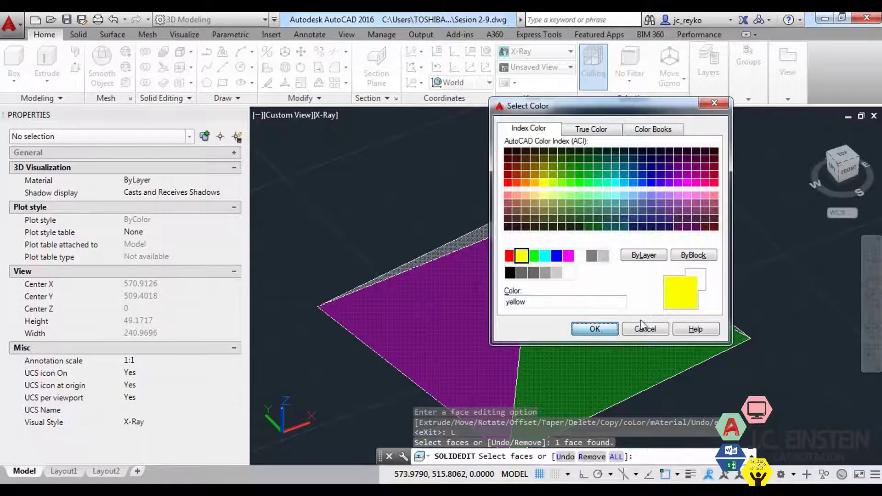
{"action": "left_click", "coordinate": [595, 329]}
{"action": "scroll", "coordinate": [680, 315], "scroll_direction": "down", "scroll_amount": 2}
{"action": "key", "text": "Return"}
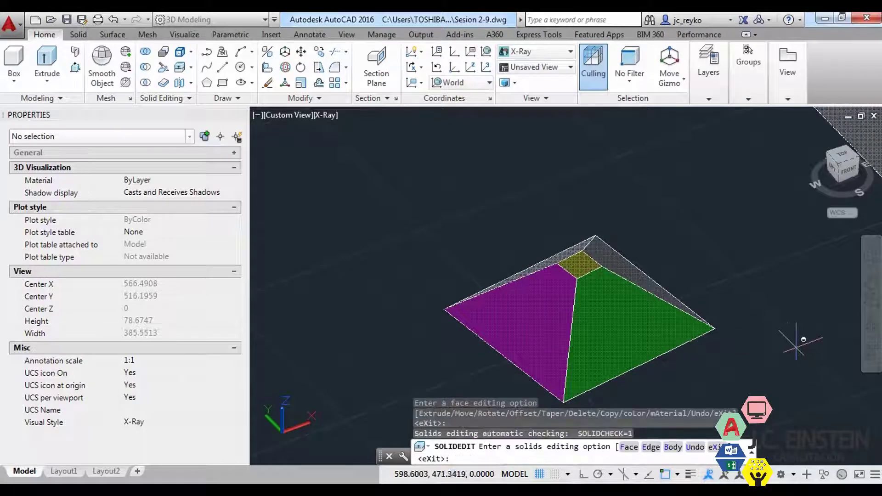
Switch the visual style to Conceptual, then to Realistic.
{"action": "key", "text": "Escape"}
{"action": "mouse_move", "coordinate": [763, 357]}
{"action": "middle_mouse_down"}
{"action": "mouse_move", "coordinate": [680, 324]}
{"action": "mouse_move", "coordinate": [649, 346]}
{"action": "mouse_move", "coordinate": [781, 347]}
{"action": "mouse_move", "coordinate": [698, 374]}
{"action": "mouse_move", "coordinate": [620, 364]}
{"action": "middle_mouse_up"}
{"action": "type", "text": "vs"}
{"action": "key", "text": "Return"}
{"action": "type", "text": "c"}
{"action": "key", "text": "Return"}
{"action": "key", "text": "Return"}
{"action": "type", "text": "r"}
{"action": "key", "text": "Return"}
Orbit and zoom so both boxes appear beside the coloured pyramid.
{"action": "mouse_move", "coordinate": [698, 369]}
{"action": "middle_mouse_down", "text": "shift"}
{"action": "mouse_move", "coordinate": [738, 394]}
{"action": "mouse_move", "coordinate": [729, 374]}
{"action": "mouse_move", "coordinate": [590, 348]}
{"action": "middle_mouse_up", "text": "shift"}
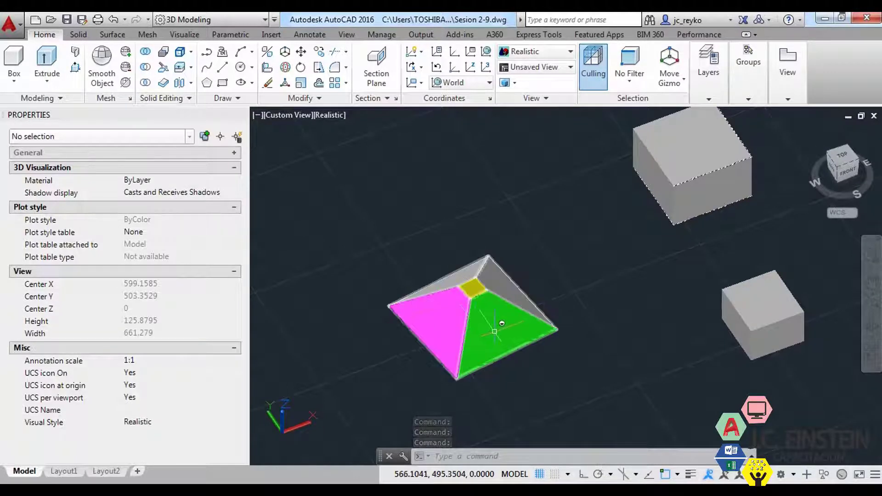
{"action": "scroll", "coordinate": [485, 315], "scroll_direction": "up", "scroll_amount": 2}
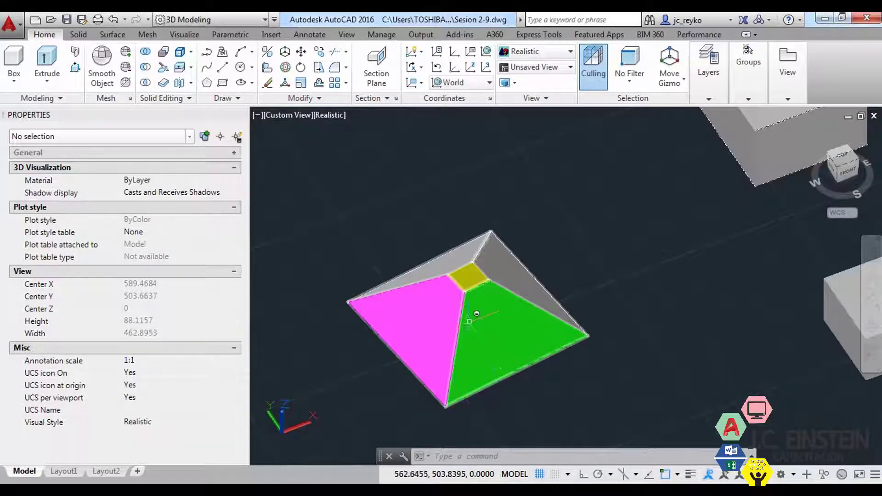
{"action": "scroll", "coordinate": [475, 327], "scroll_direction": "down", "scroll_amount": 3}
Start a SOLIDEDIT face rotation and select the cube's front face.
{"action": "middle_click_drag", "start_coordinate": [596, 351], "coordinate": [502, 374]}
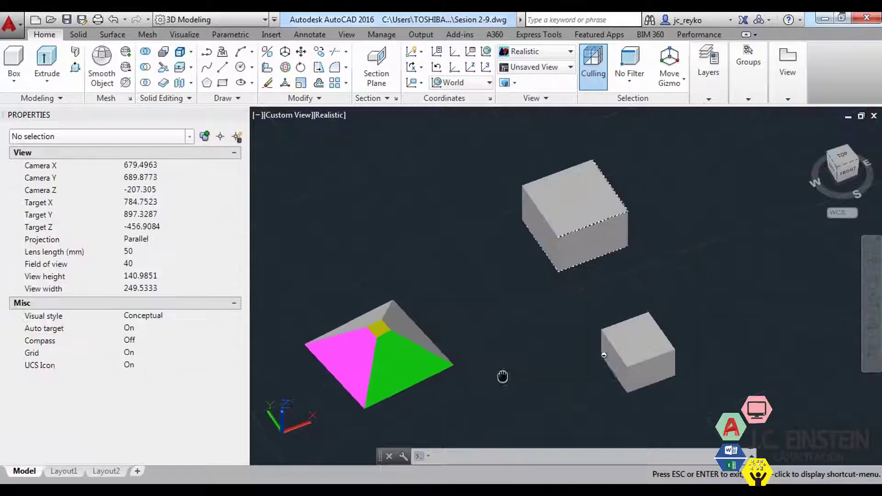
{"action": "scroll", "coordinate": [586, 261], "scroll_direction": "up", "scroll_amount": 2}
{"action": "middle_click_drag", "start_coordinate": [586, 261], "coordinate": [578, 316]}
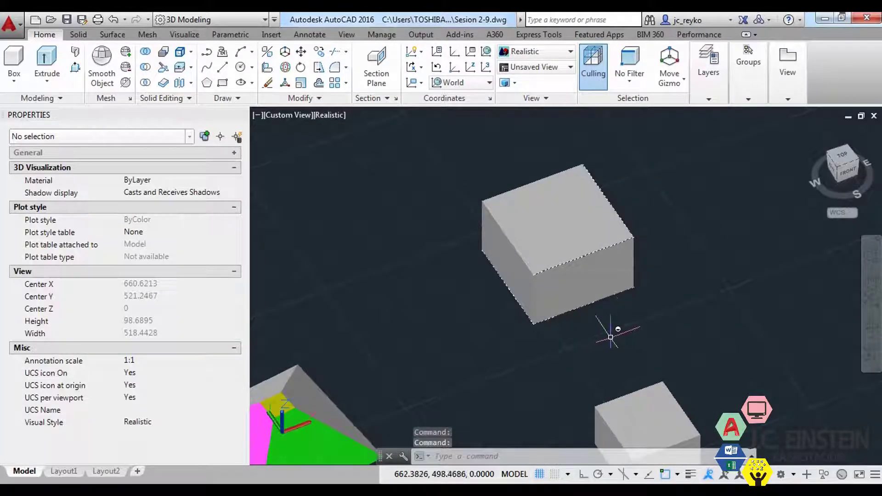
{"action": "type", "text": "soli"}
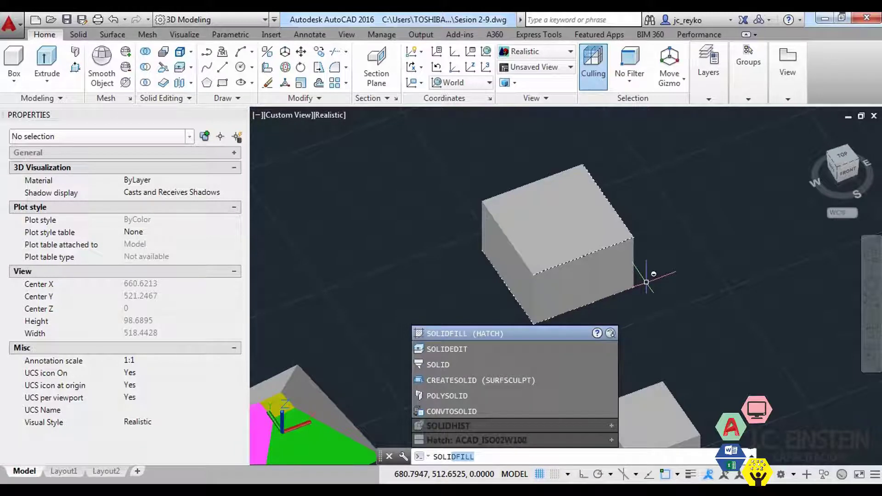
{"action": "key", "text": "Down"}
{"action": "key", "text": "Return"}
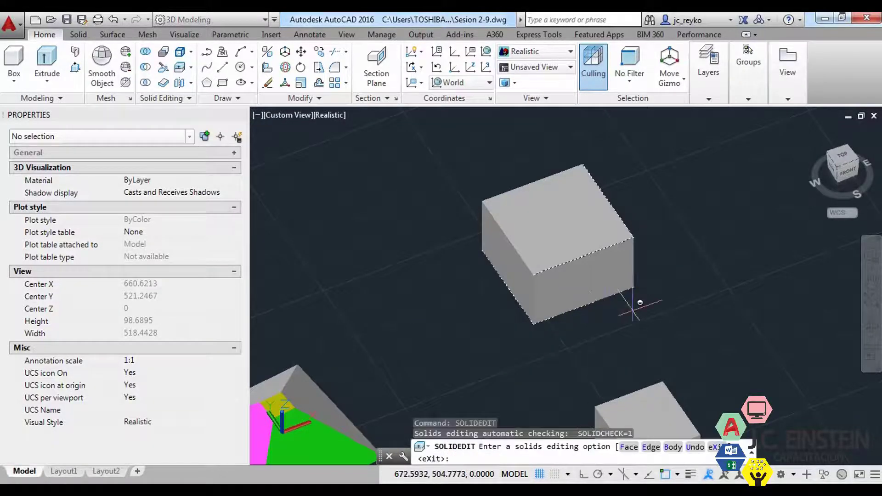
{"action": "left_click", "coordinate": [629, 447]}
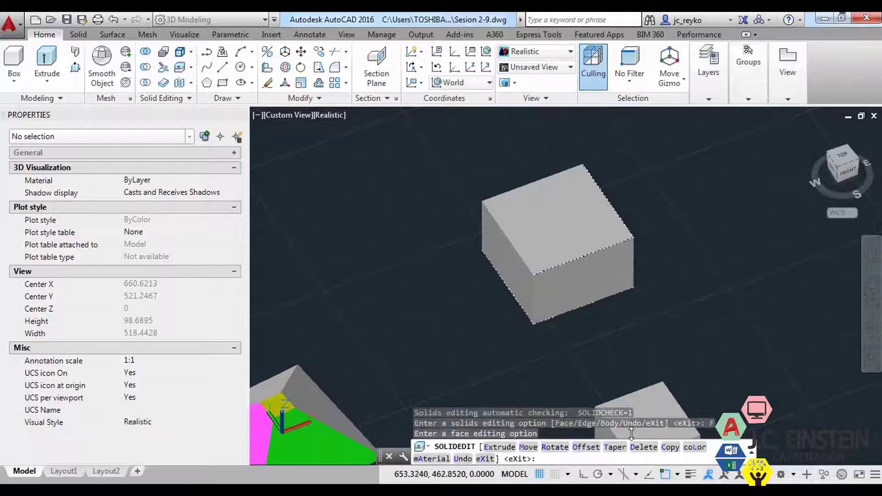
{"action": "left_click", "coordinate": [561, 448]}
{"action": "left_click", "coordinate": [597, 259]}
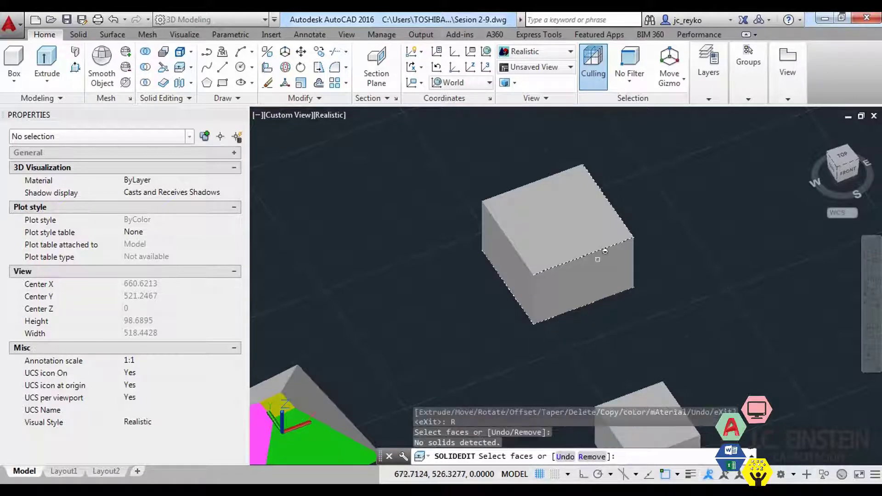
{"action": "left_click", "coordinate": [596, 293]}
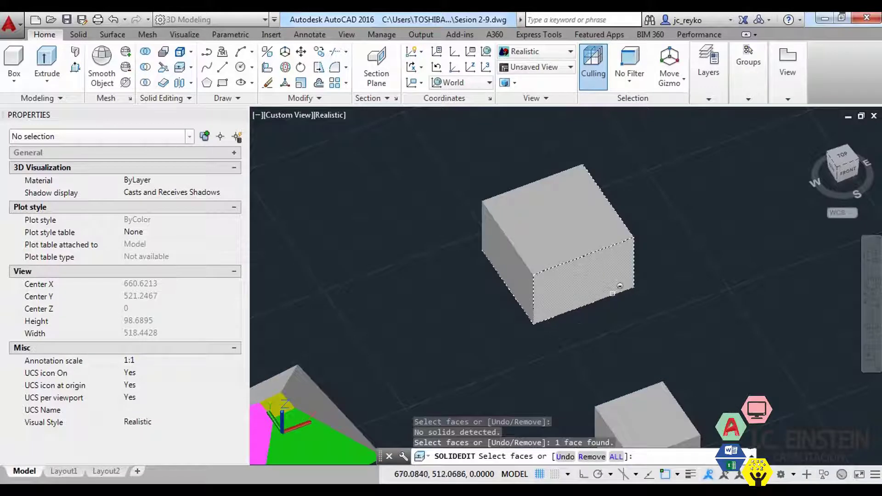
{"action": "key", "text": "Return"}
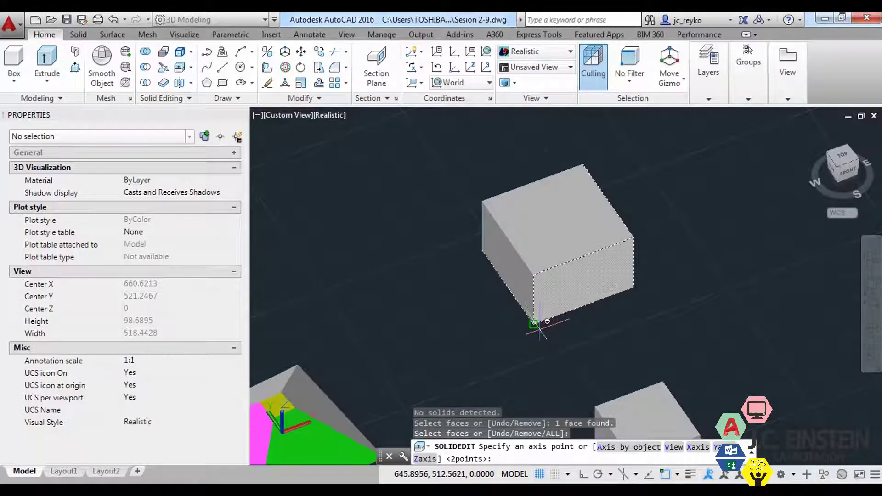
Rotate that face 45 degrees about an axis through the box corner.
{"action": "scroll", "coordinate": [540, 327], "scroll_direction": "up", "scroll_amount": 2}
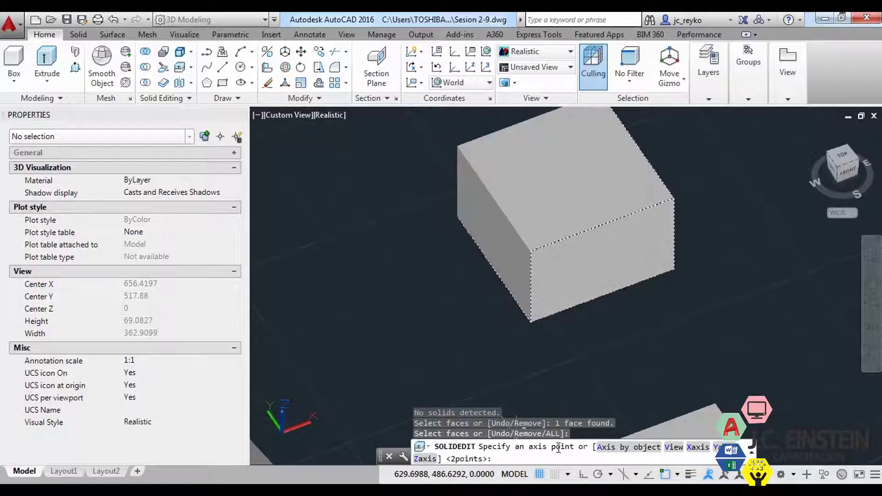
{"action": "left_click", "coordinate": [531, 321]}
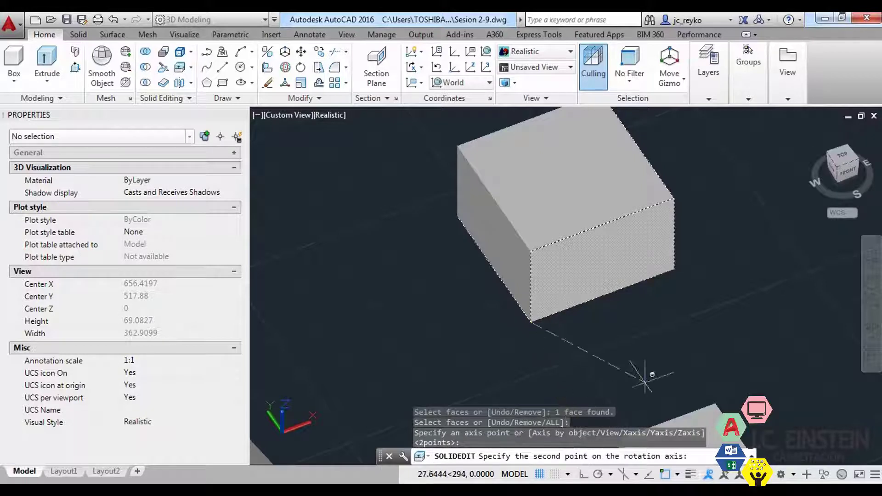
{"action": "left_click", "coordinate": [674, 269]}
{"action": "type", "text": "45"}
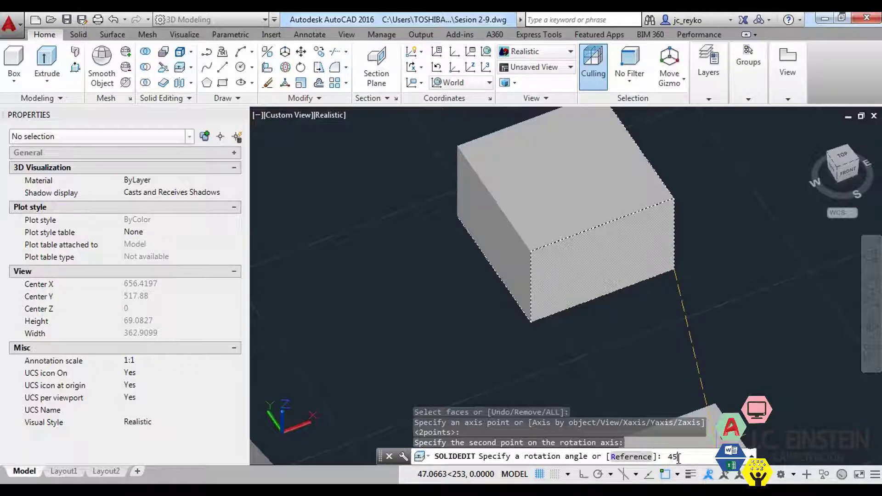
{"action": "key", "text": "Return"}
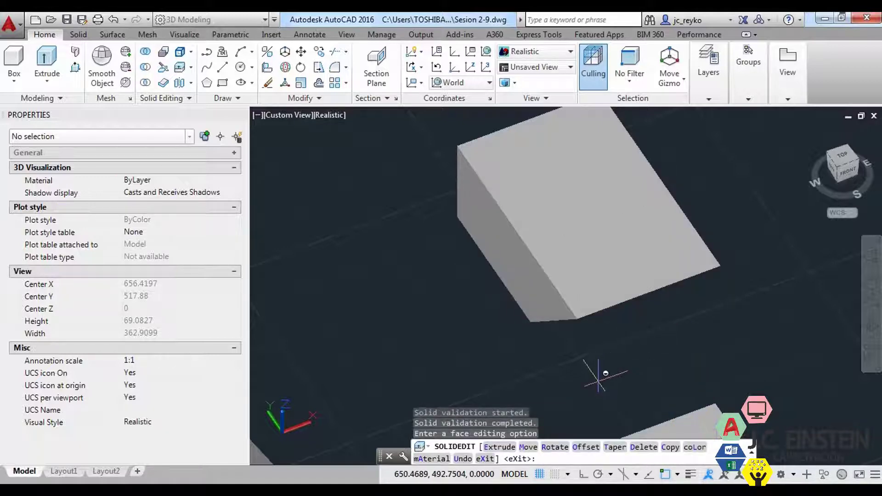
Orbit to inspect the slanted box, then undo the 45° face rotation.
{"action": "mouse_move", "coordinate": [598, 374]}
{"action": "middle_mouse_down", "text": "shift"}
{"action": "mouse_move", "coordinate": [634, 311]}
{"action": "mouse_move", "coordinate": [569, 289]}
{"action": "mouse_move", "coordinate": [441, 309]}
{"action": "mouse_move", "coordinate": [671, 371]}
{"action": "middle_mouse_up", "text": "shift"}
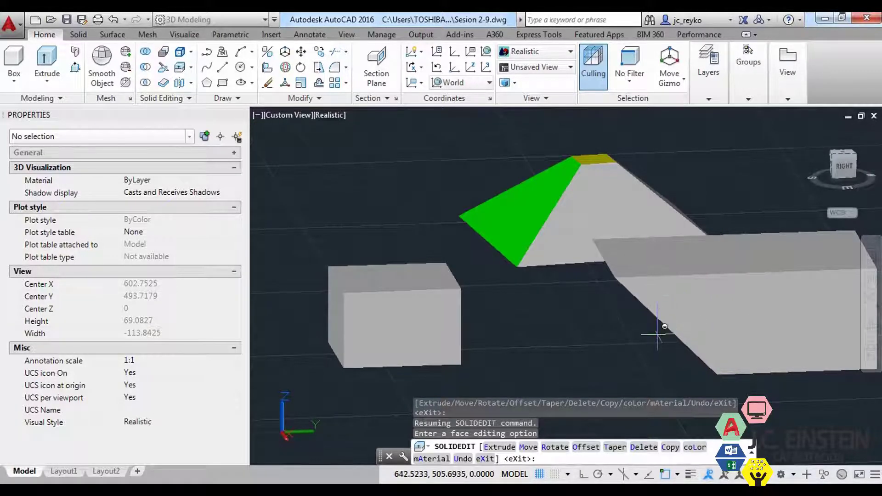
{"action": "mouse_move", "coordinate": [658, 327]}
{"action": "middle_mouse_down", "text": "shift"}
{"action": "mouse_move", "coordinate": [700, 260]}
{"action": "mouse_move", "coordinate": [669, 290]}
{"action": "mouse_move", "coordinate": [543, 278]}
{"action": "middle_mouse_up", "text": "shift"}
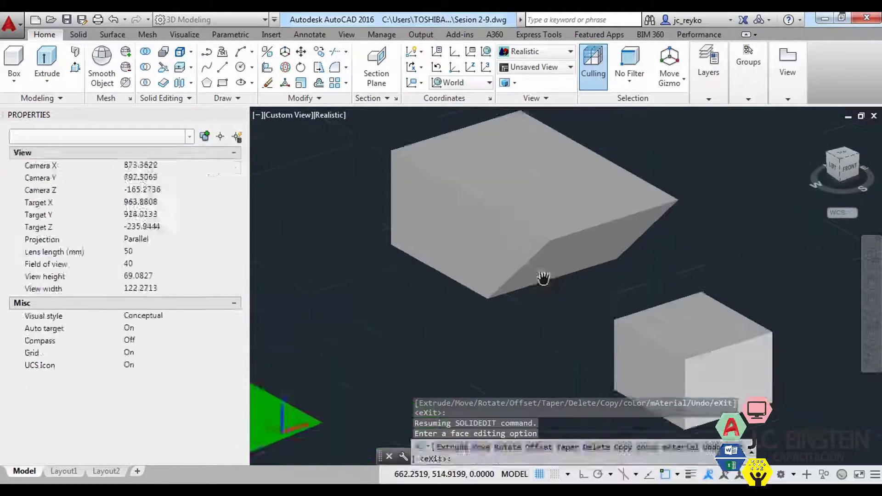
{"action": "scroll", "coordinate": [543, 278], "scroll_direction": "down", "scroll_amount": 2}
{"action": "type", "text": "solide"}
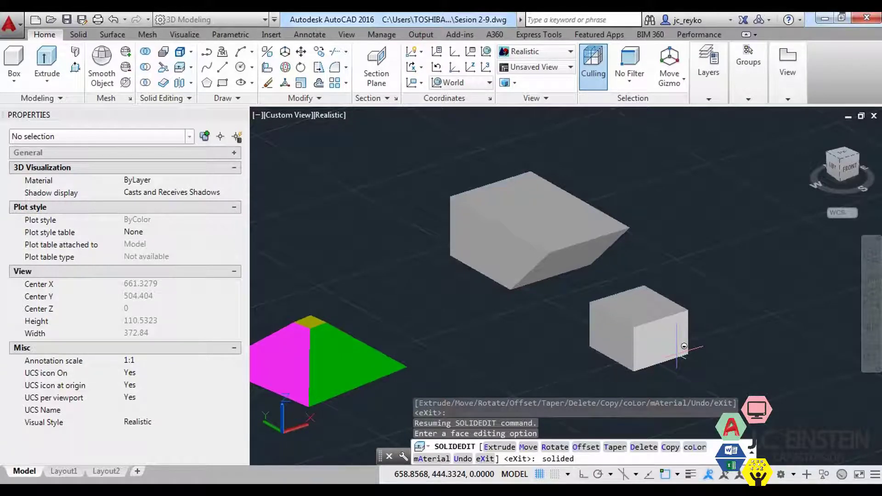
{"action": "key", "text": "BackSpace"}
{"action": "key", "text": "BackSpace"}
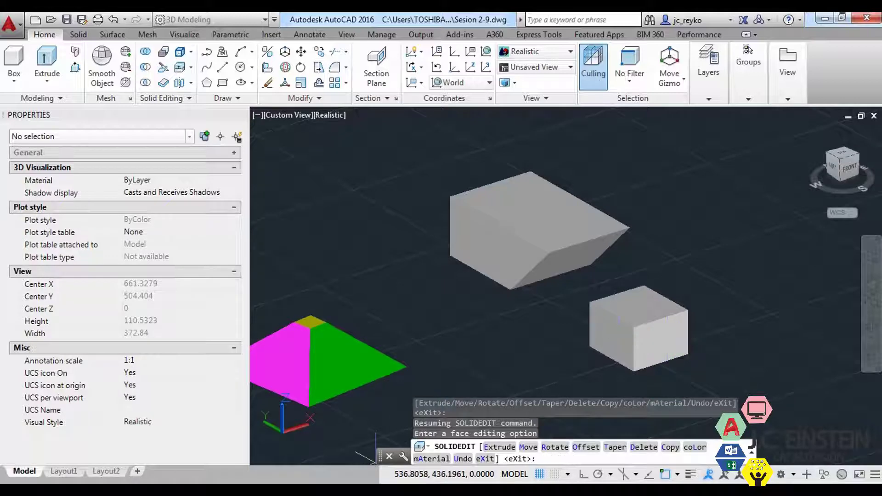
{"action": "left_click", "coordinate": [462, 458]}
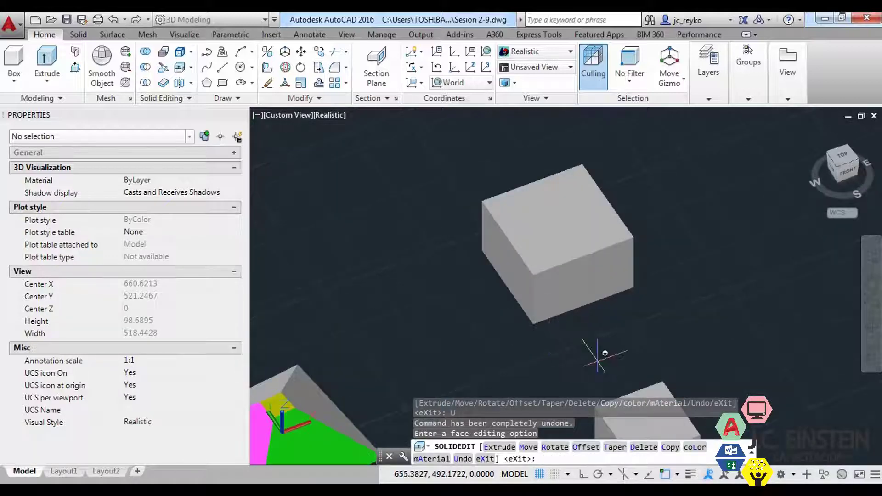
{"action": "middle_click_drag", "start_coordinate": [605, 356], "coordinate": [496, 247]}
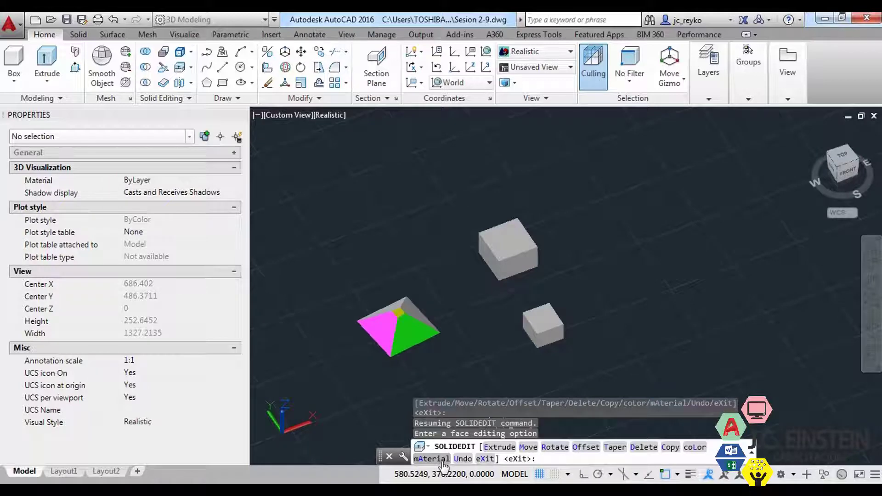
{"action": "scroll", "coordinate": [473, 353], "scroll_direction": "up", "scroll_amount": 3}
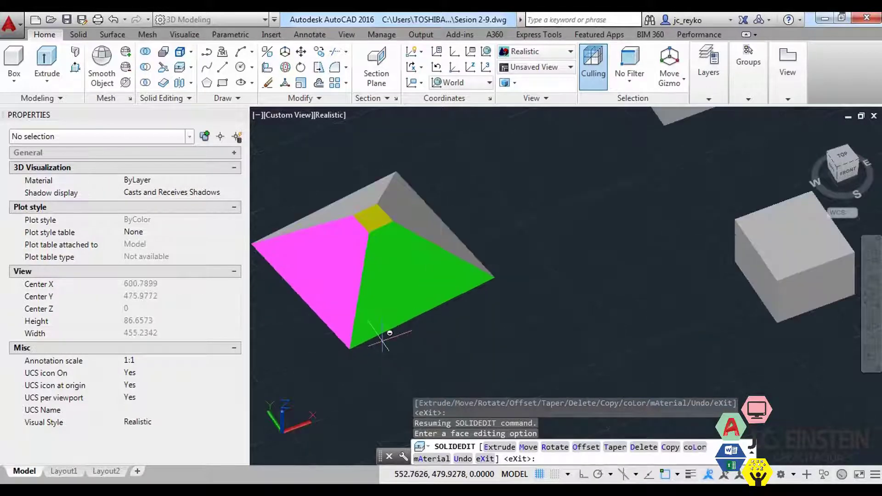
{"action": "middle_click_drag", "start_coordinate": [466, 350], "coordinate": [502, 350]}
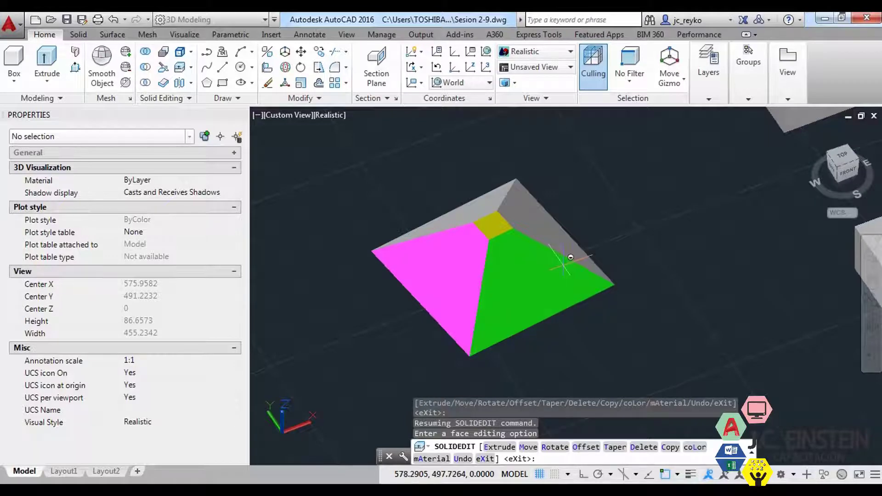
{"action": "middle_click_drag", "start_coordinate": [493, 222], "coordinate": [379, 226]}
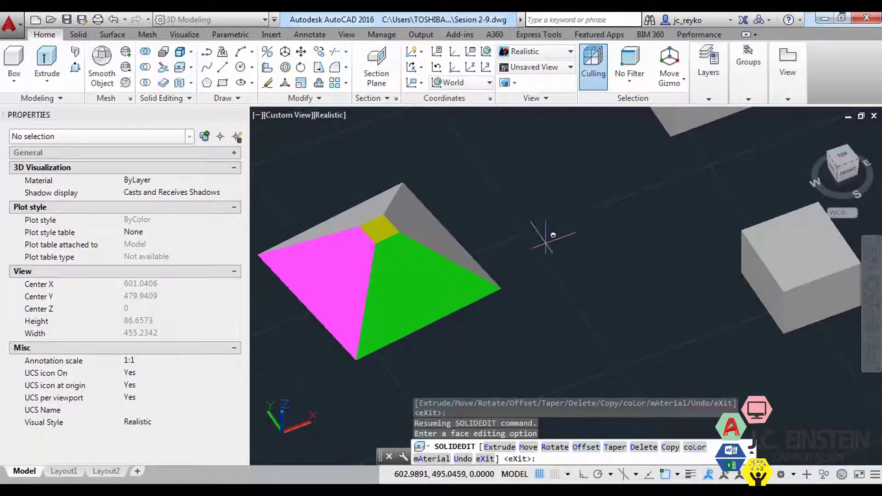
{"action": "middle_click_drag", "start_coordinate": [551, 213], "coordinate": [350, 299]}
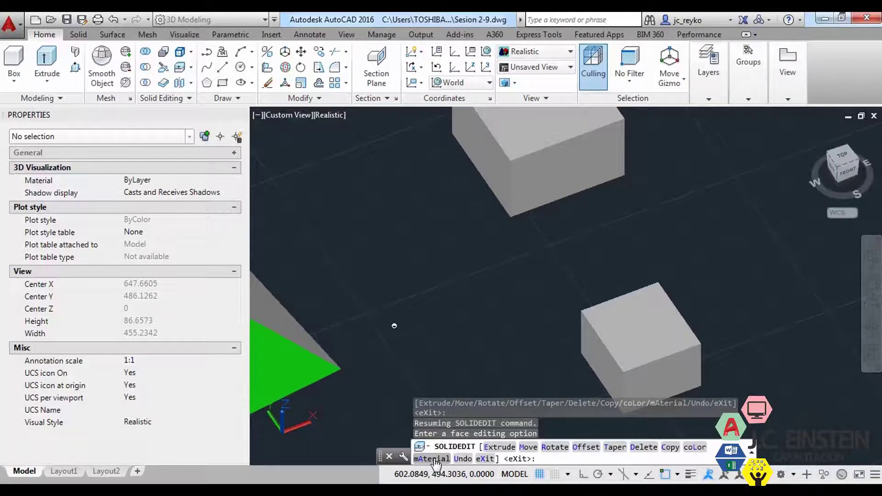
Begin assigning a material to the upper box's front face, then cancel at the name prompt.
{"action": "left_click", "coordinate": [434, 458]}
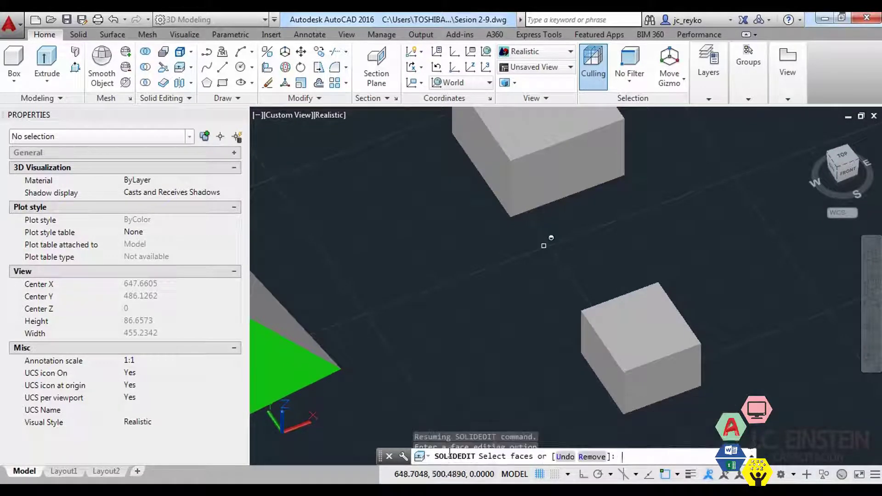
{"action": "left_click", "coordinate": [565, 165]}
{"action": "middle_click_drag", "start_coordinate": [572, 157], "coordinate": [536, 230]}
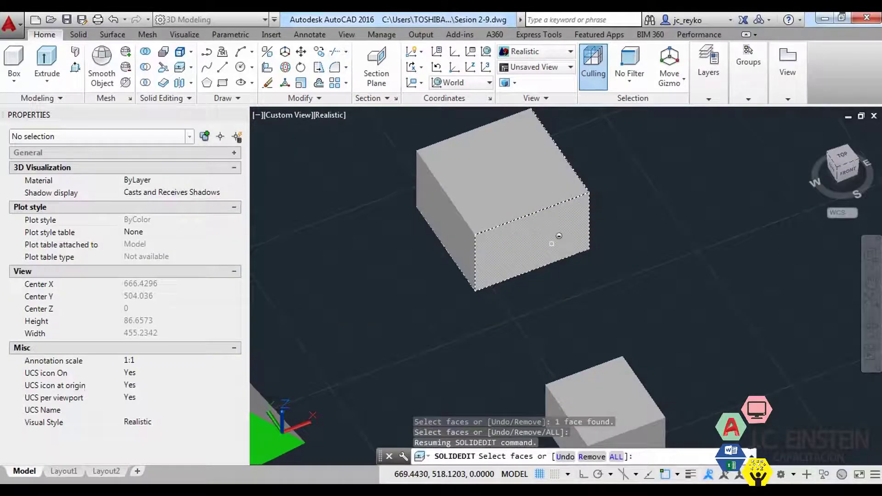
{"action": "key", "text": "Return"}
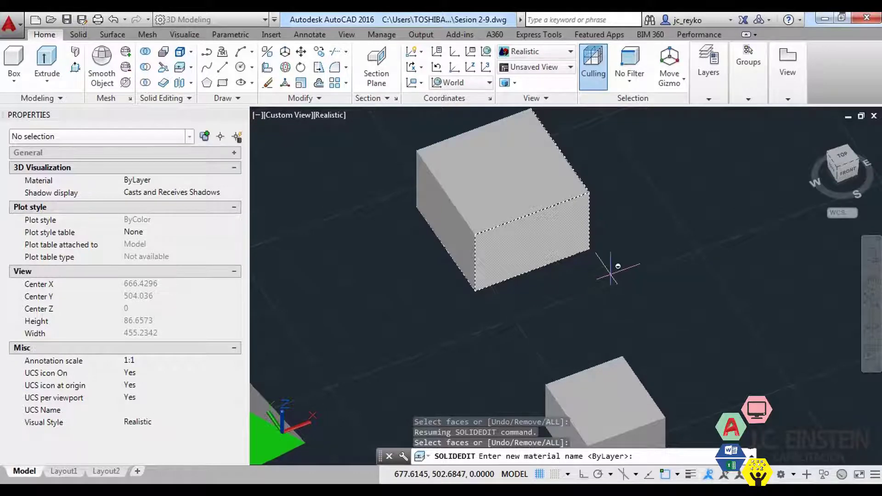
{"action": "key", "text": "Escape"}
{"action": "key", "text": "Escape"}
{"action": "key", "text": "Escape"}
Zoom out to show the pyramid and both boxes, and switch the visual style to 2D Wireframe.
{"action": "scroll", "coordinate": [597, 303], "scroll_direction": "down", "scroll_amount": 3}
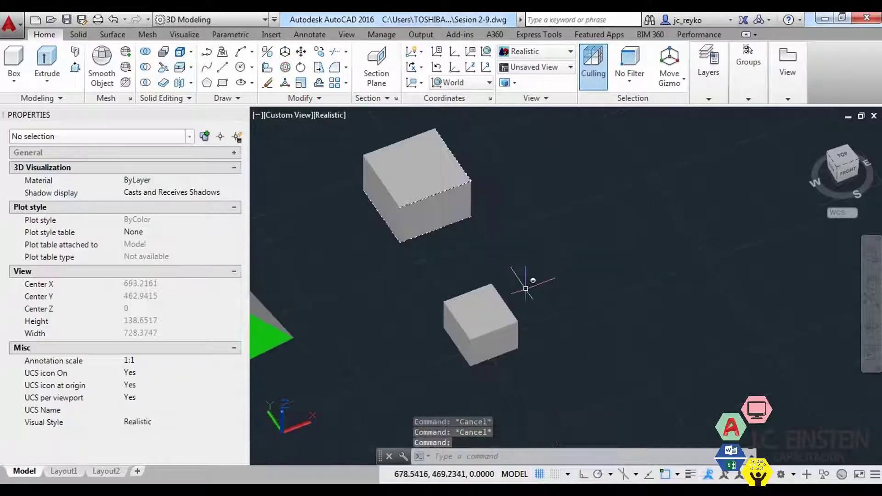
{"action": "middle_click_drag", "start_coordinate": [516, 275], "coordinate": [726, 363]}
{"action": "type", "text": "vs"}
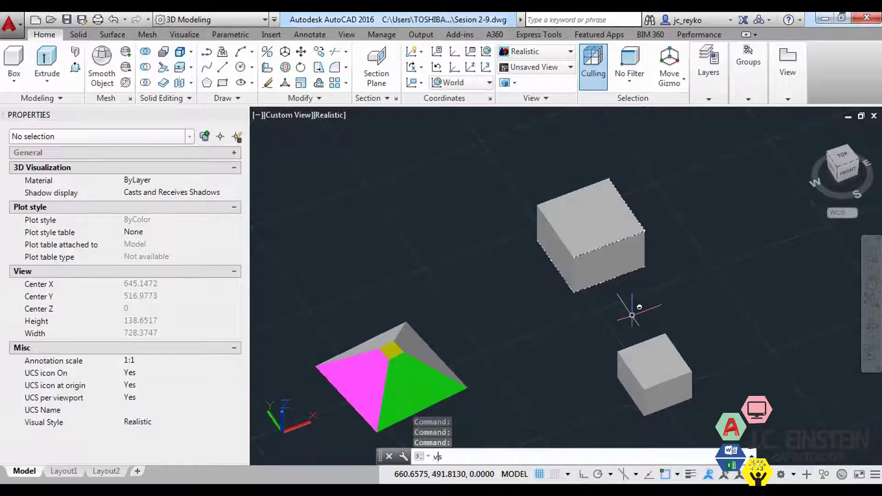
{"action": "key", "text": "Return"}
{"action": "key", "text": "Return"}
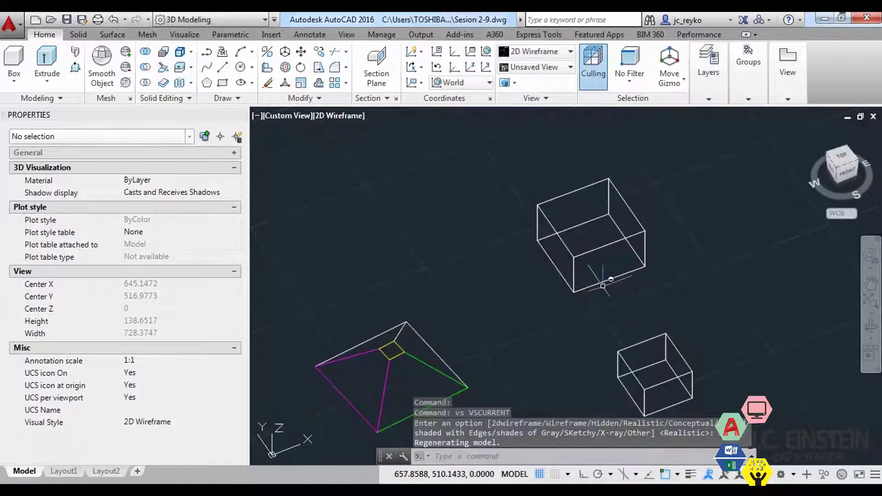
{"action": "scroll", "coordinate": [603, 286], "scroll_direction": "up", "scroll_amount": 2}
{"action": "scroll", "coordinate": [611, 305], "scroll_direction": "up", "scroll_amount": 1}
{"action": "type", "text": "s"}
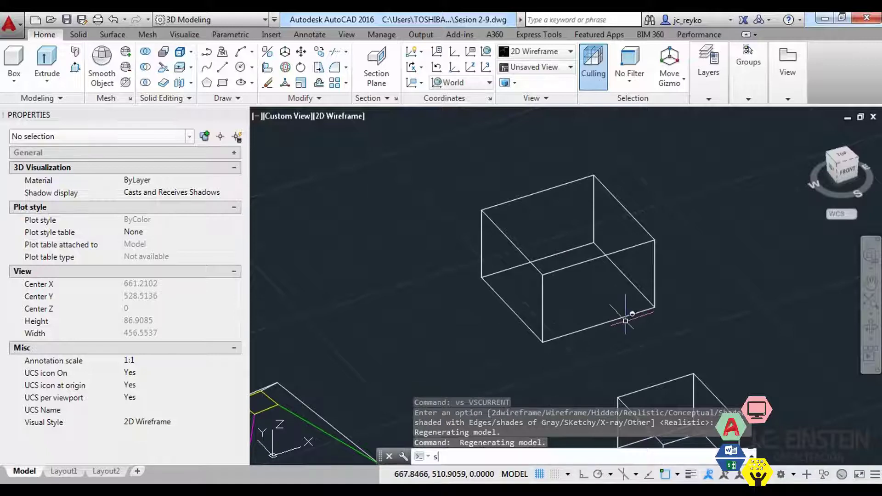
Start the SOLIDEDIT command after cancelling a mistyped entry.
{"action": "type", "text": "Slid"}
{"action": "key", "text": "Escape"}
{"action": "key", "text": "Escape"}
{"action": "type", "text": "s"}
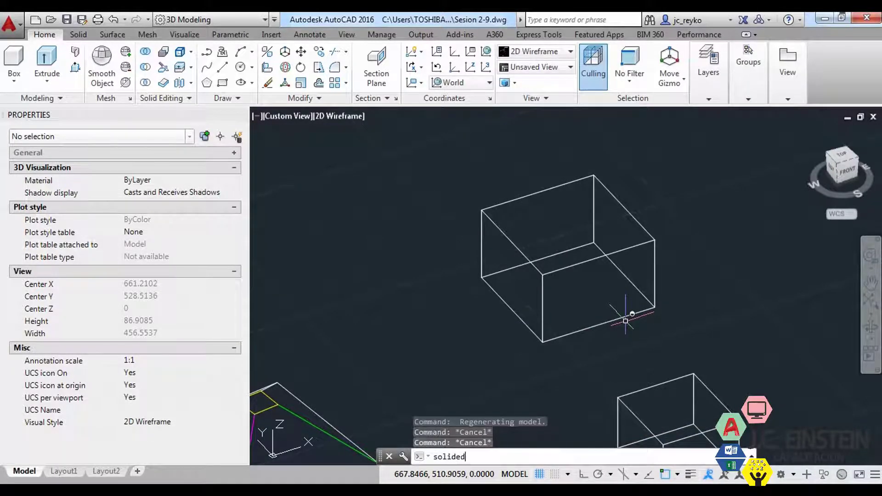
{"action": "type", "text": "it"}
{"action": "key", "text": "Return"}
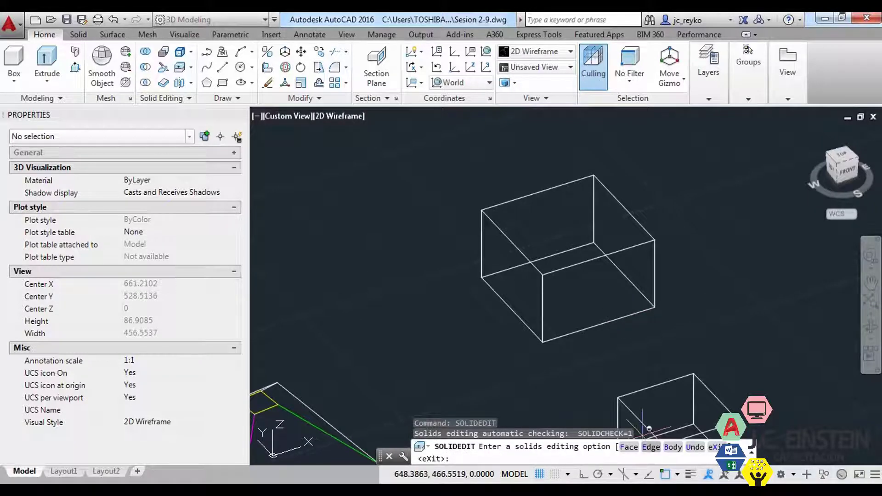
Colour two edges of the box's front face cyan with the edge coLor option.
{"action": "left_click", "coordinate": [651, 447]}
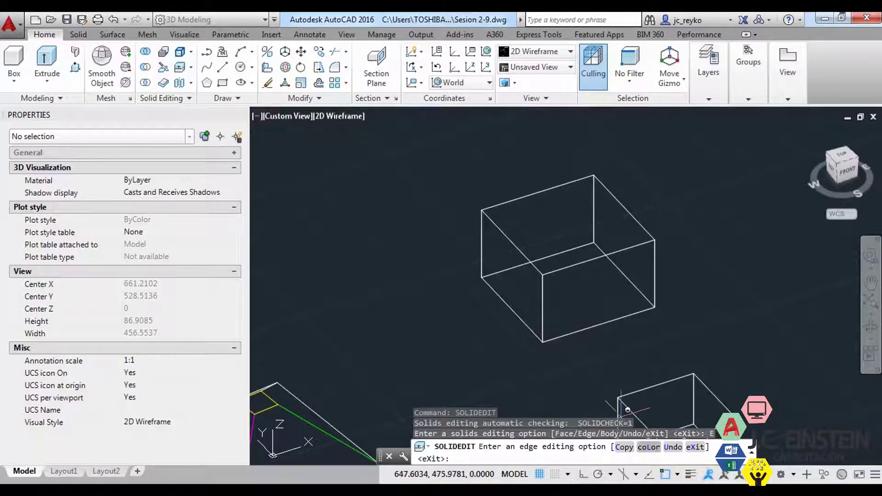
{"action": "left_click", "coordinate": [650, 449]}
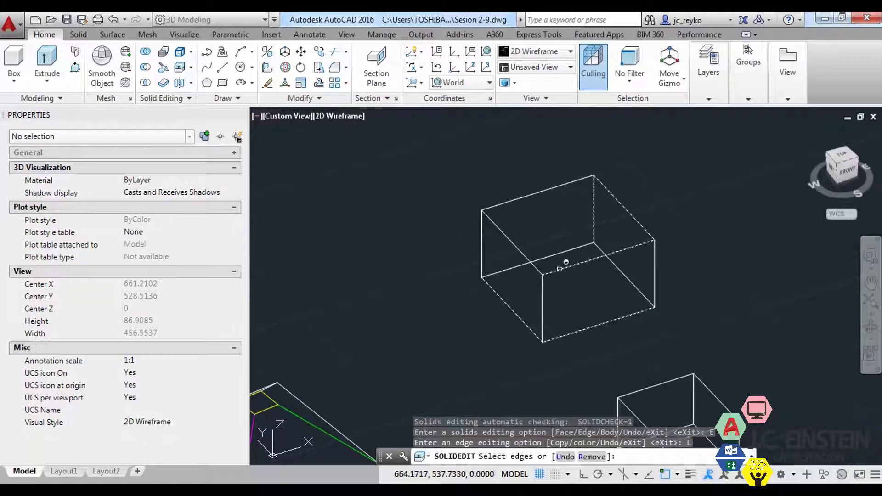
{"action": "left_click", "coordinate": [560, 269]}
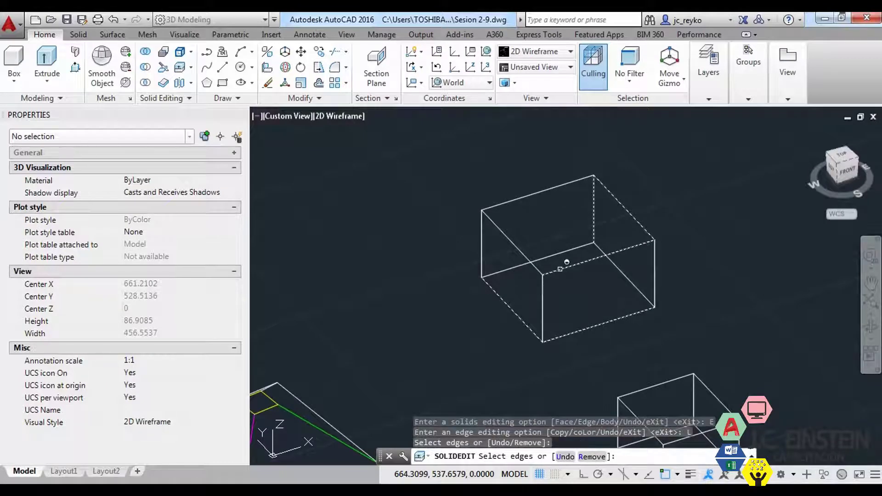
{"action": "left_click", "coordinate": [543, 332]}
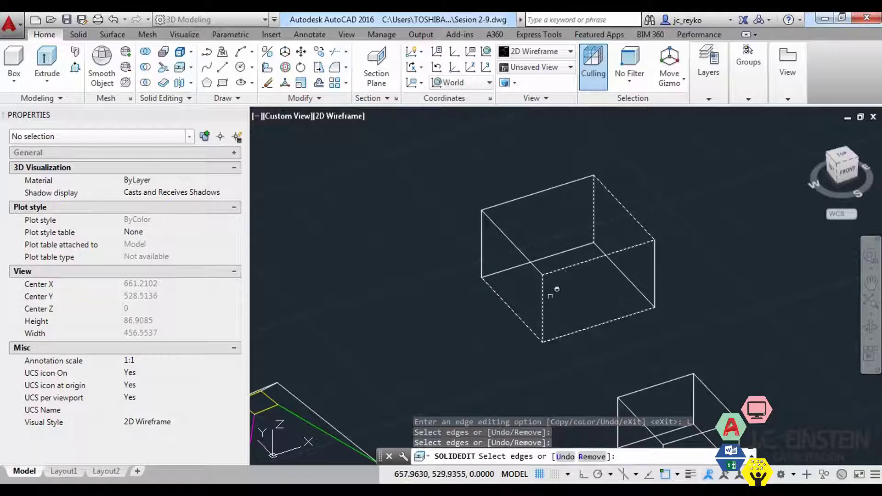
{"action": "key", "text": "Return"}
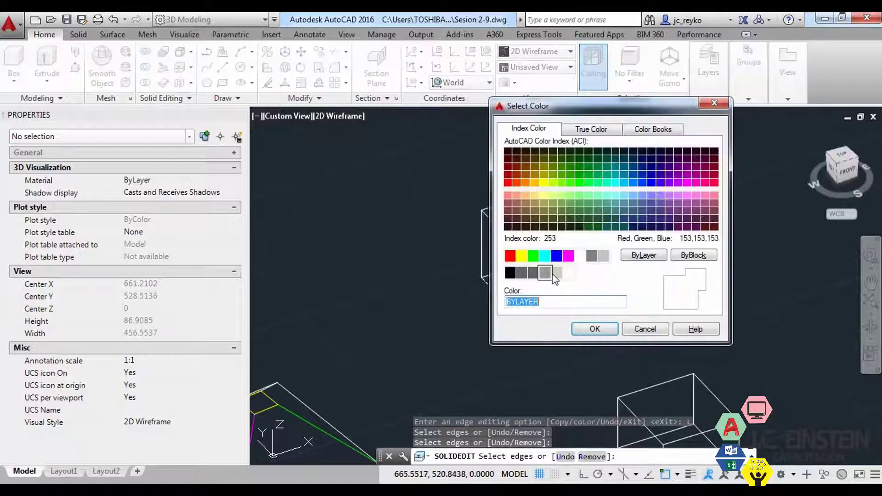
{"action": "left_click", "coordinate": [544, 255]}
{"action": "left_click", "coordinate": [611, 329]}
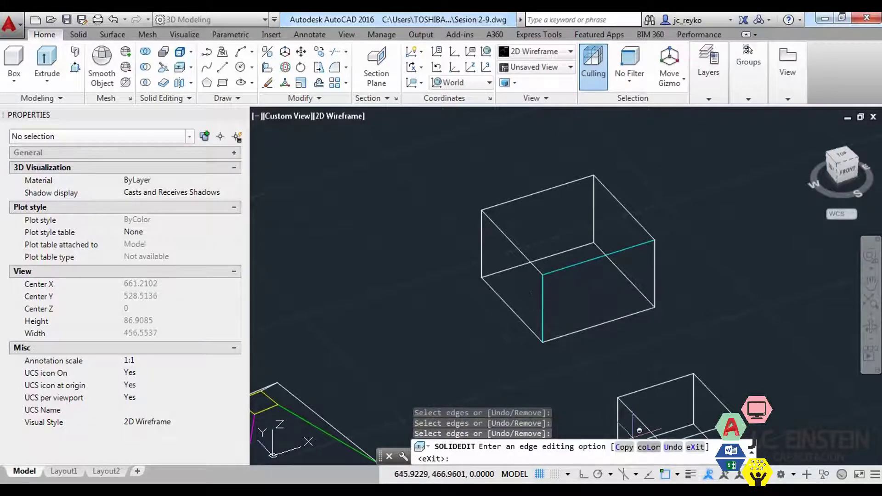
Colour two more box edges magenta.
{"action": "type", "text": "L"}
{"action": "key", "text": "Return"}
{"action": "left_click", "coordinate": [503, 300]}
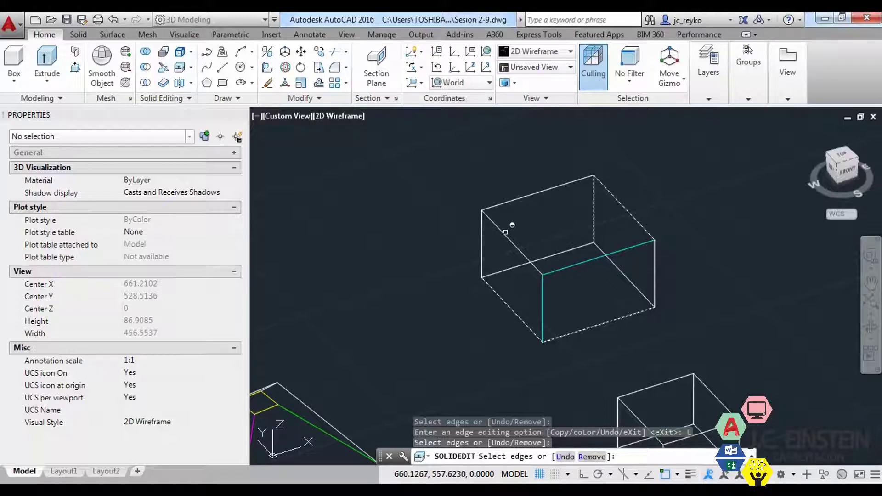
{"action": "left_click", "coordinate": [504, 233]}
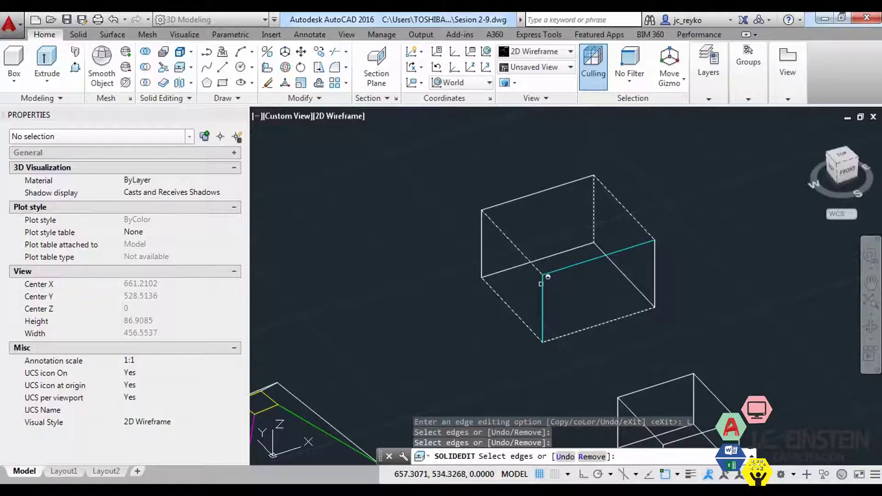
{"action": "key", "text": "Return"}
{"action": "left_click", "coordinate": [569, 255]}
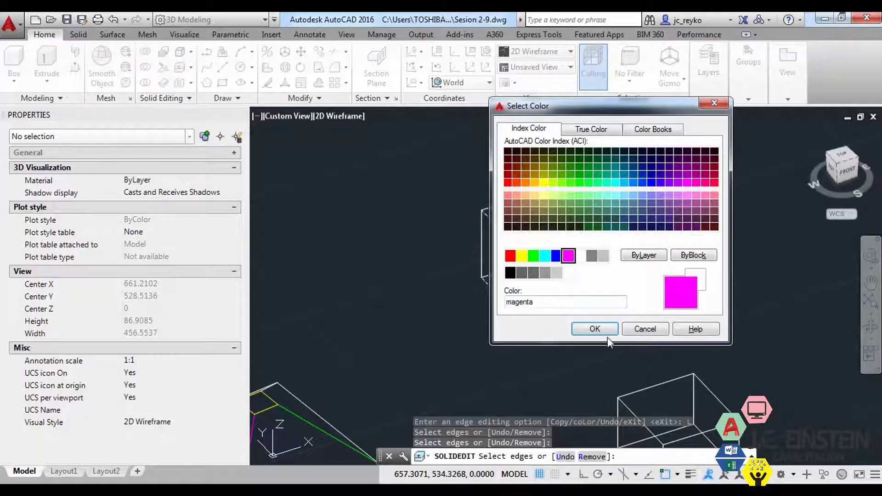
{"action": "left_click", "coordinate": [605, 334]}
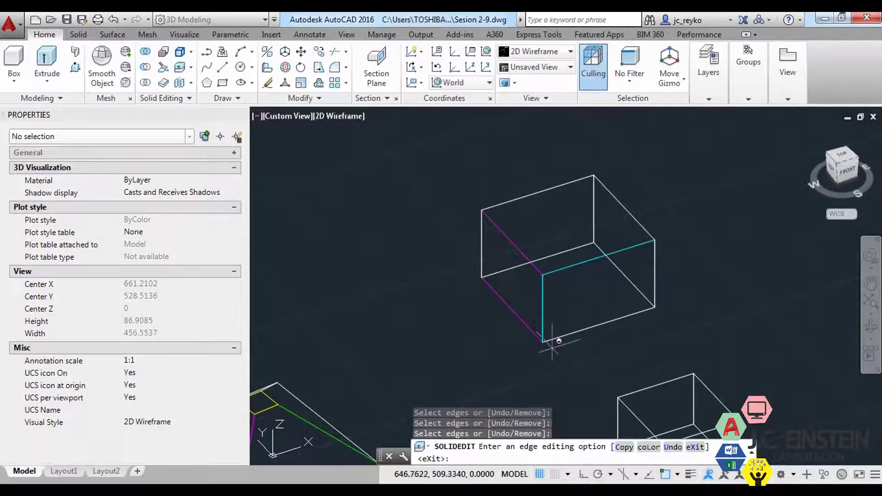
{"action": "middle_click_drag", "start_coordinate": [606, 362], "coordinate": [544, 274], "text": "shift"}
End the orbit, exit edge editing and switch to the Conceptual visual style.
{"action": "type", "text": "c"}
{"action": "key", "text": "Return"}
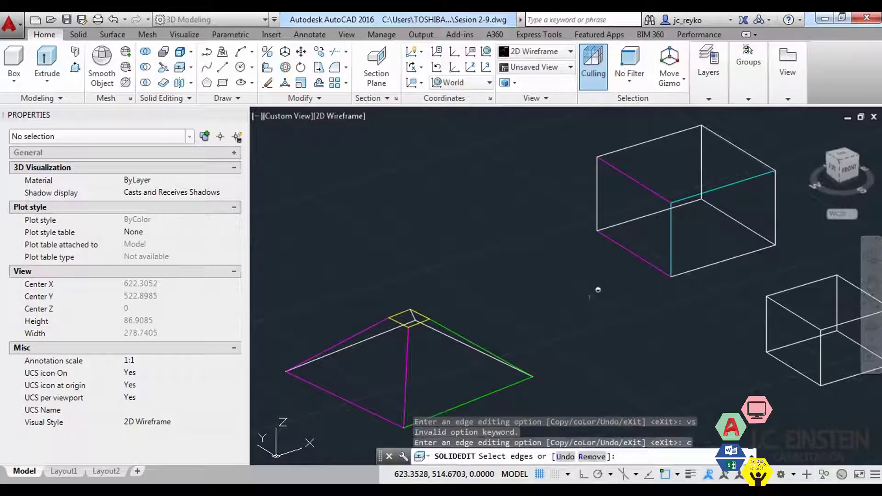
{"action": "key", "text": "Escape"}
{"action": "type", "text": "vs"}
{"action": "key", "text": "Return"}
{"action": "type", "text": "c"}
{"action": "key", "text": "Return"}
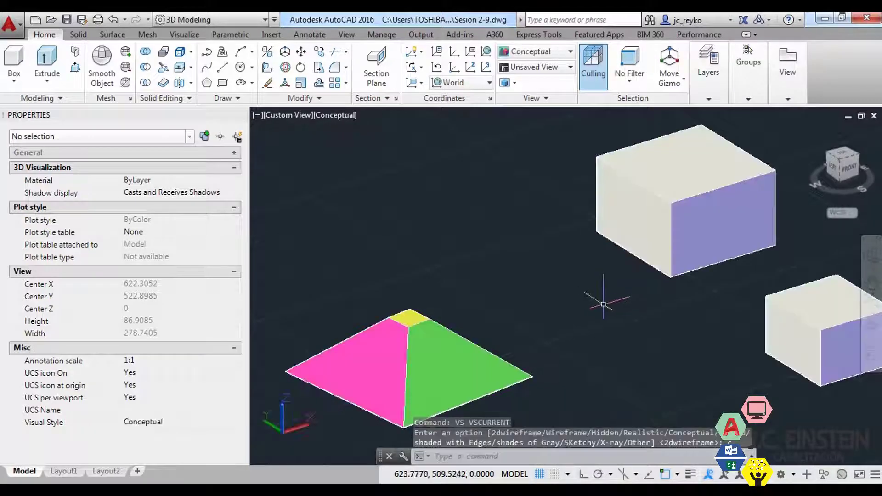
Orbit the shaded solids, then return the display to 2D Wireframe.
{"action": "mouse_move", "coordinate": [643, 363]}
{"action": "middle_mouse_down", "text": "shift"}
{"action": "mouse_move", "coordinate": [701, 353]}
{"action": "mouse_move", "coordinate": [670, 368]}
{"action": "middle_mouse_up", "text": "shift"}
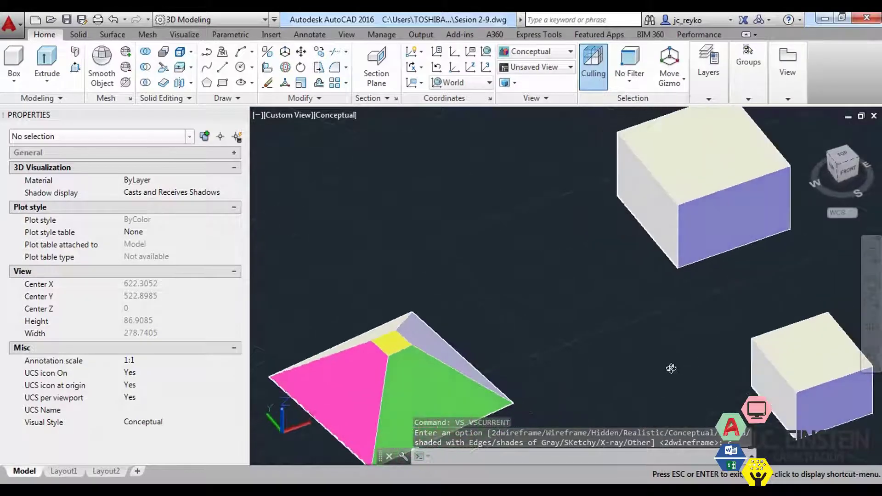
{"action": "middle_click_drag", "start_coordinate": [671, 369], "coordinate": [671, 369], "text": "shift"}
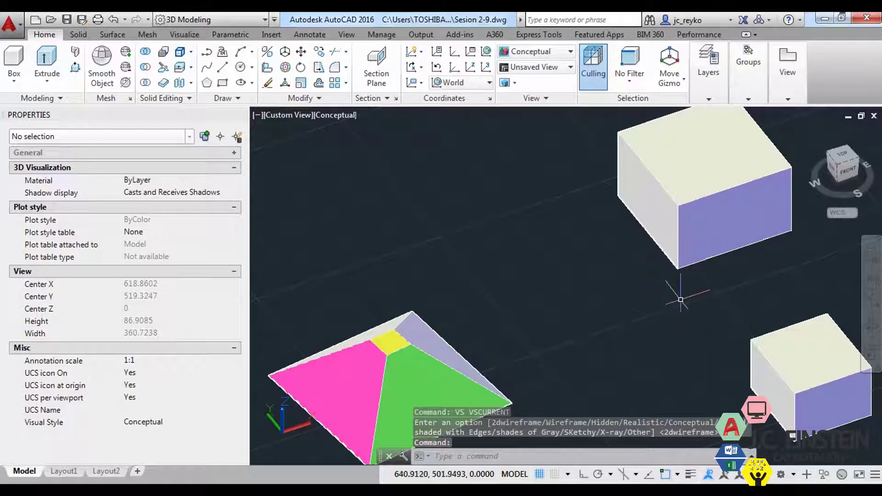
{"action": "type", "text": "vs"}
{"action": "key", "text": "Return"}
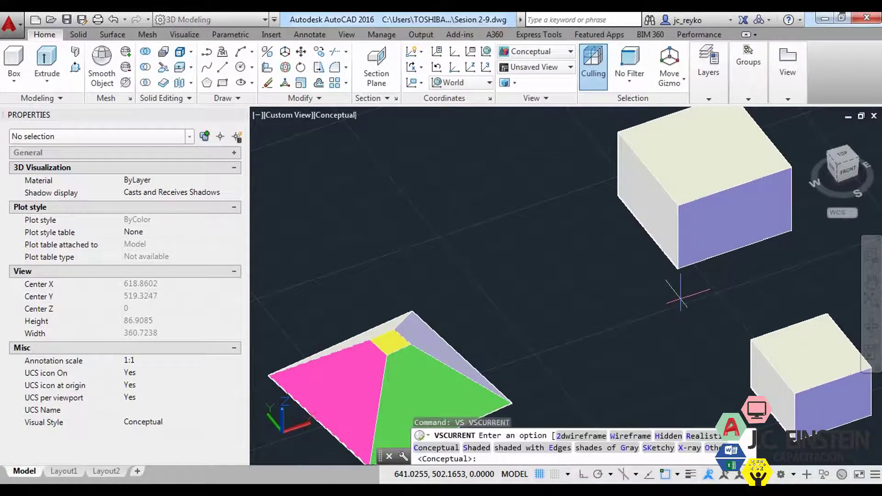
{"action": "type", "text": "2"}
{"action": "key", "text": "Return"}
Zoom and pan around the coloured pyramid and boxes to look them over.
{"action": "middle_click_drag", "start_coordinate": [680, 299], "coordinate": [647, 305], "text": "shift"}
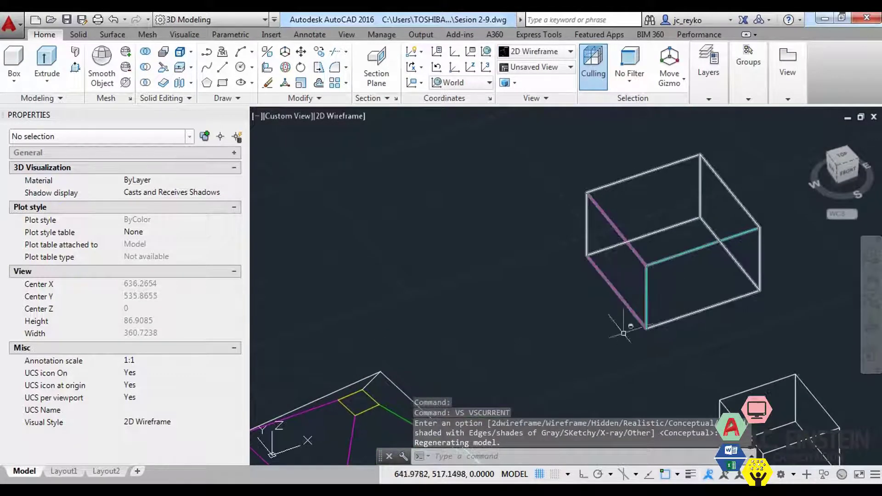
{"action": "scroll", "coordinate": [669, 299], "scroll_direction": "down", "scroll_amount": 1}
{"action": "scroll", "coordinate": [675, 309], "scroll_direction": "down", "scroll_amount": 3}
{"action": "scroll", "coordinate": [699, 325], "scroll_direction": "down", "scroll_amount": 2}
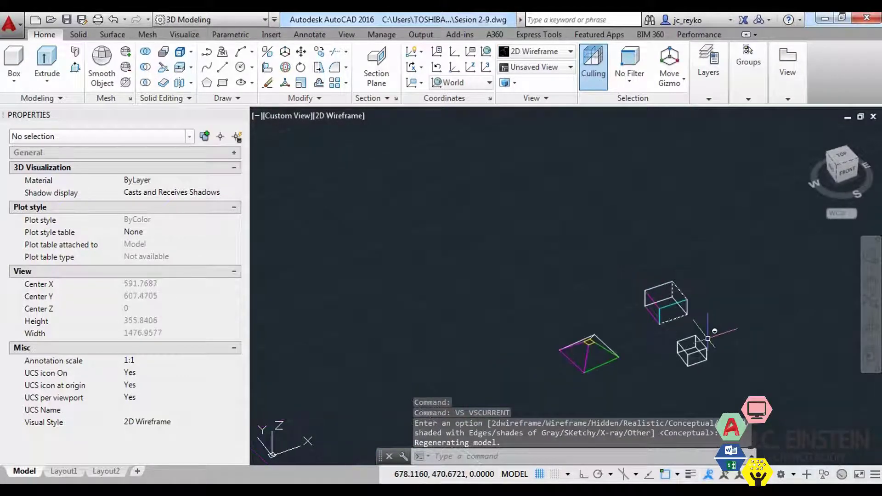
{"action": "scroll", "coordinate": [721, 365], "scroll_direction": "up", "scroll_amount": 2}
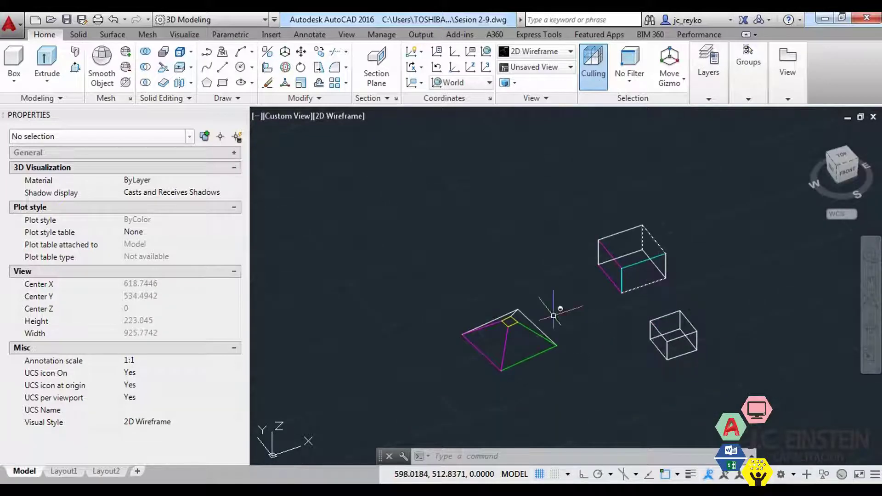
{"action": "scroll", "coordinate": [554, 316], "scroll_direction": "up", "scroll_amount": 4}
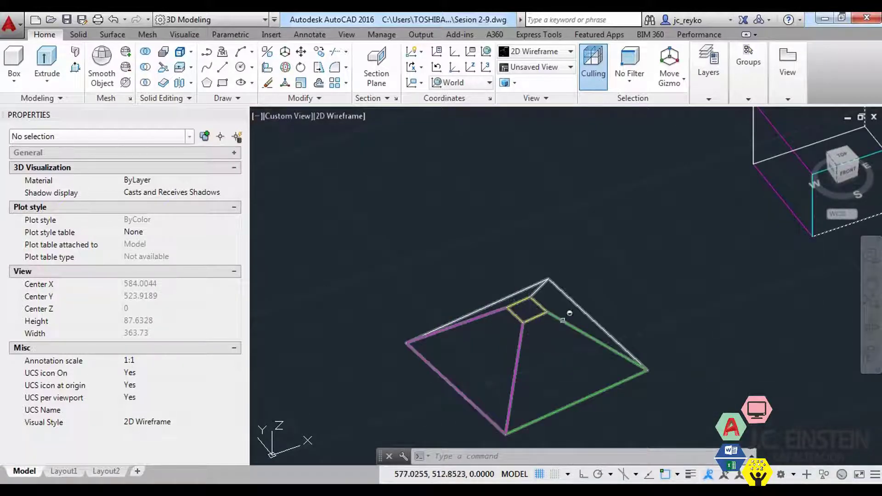
{"action": "scroll", "coordinate": [655, 350], "scroll_direction": "down", "scroll_amount": 3}
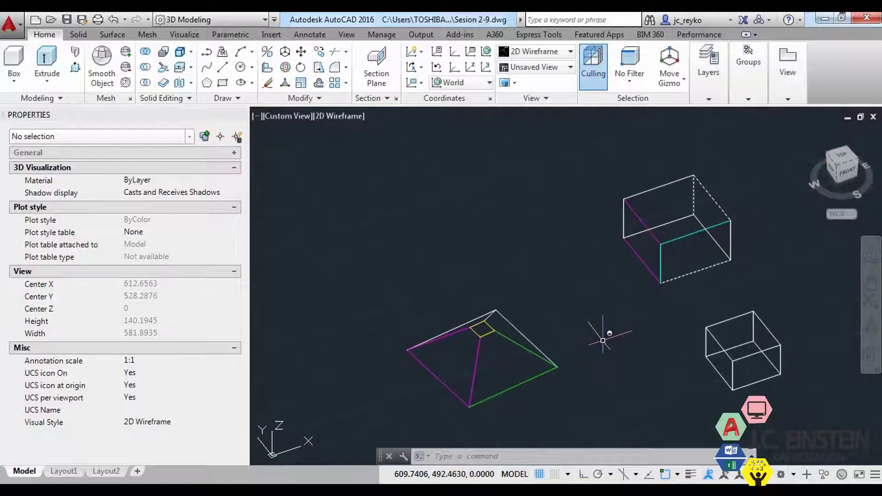
{"action": "middle_click_drag", "start_coordinate": [582, 343], "coordinate": [640, 311]}
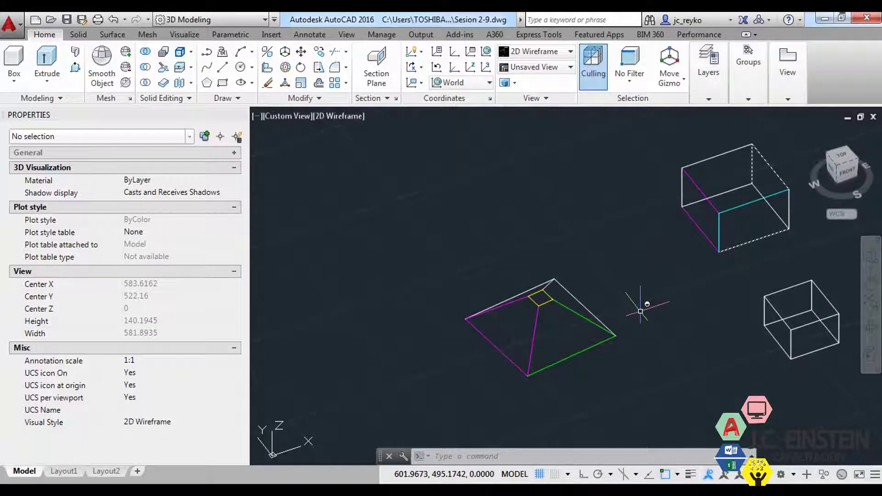
{"action": "scroll", "coordinate": [547, 305], "scroll_direction": "up", "scroll_amount": 4}
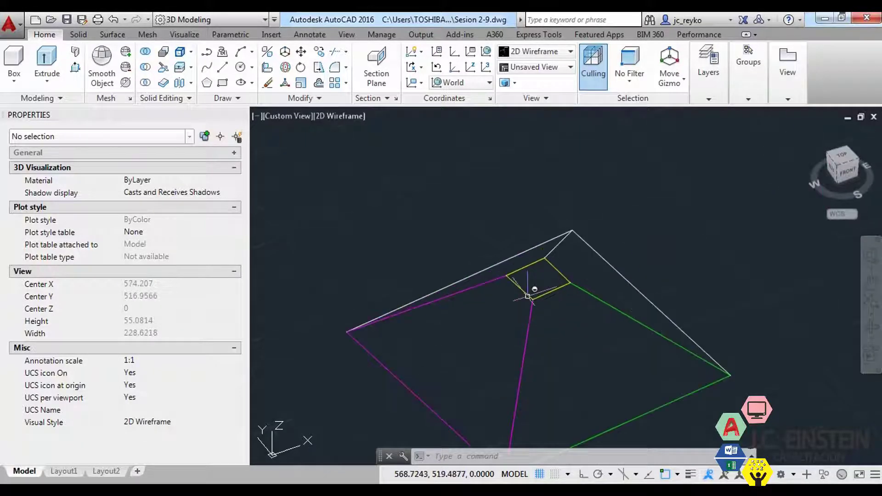
{"action": "scroll", "coordinate": [519, 322], "scroll_direction": "down", "scroll_amount": 4}
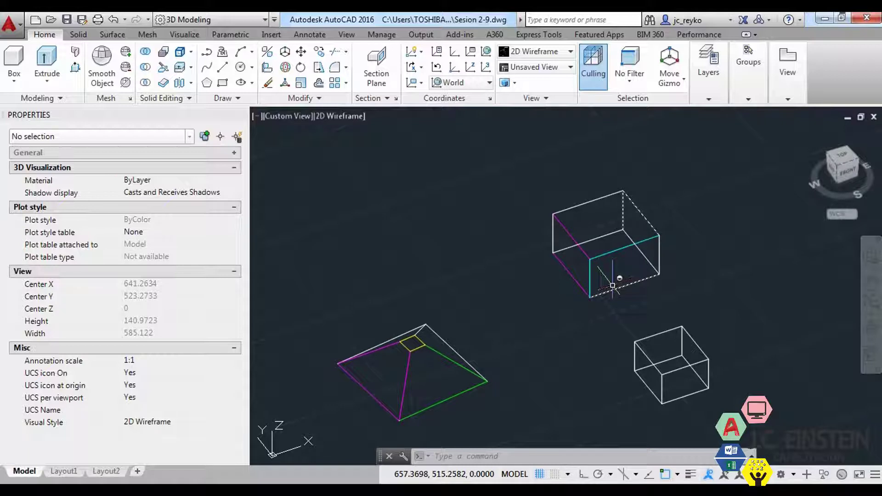
{"action": "middle_click_drag", "start_coordinate": [409, 367], "coordinate": [565, 317]}
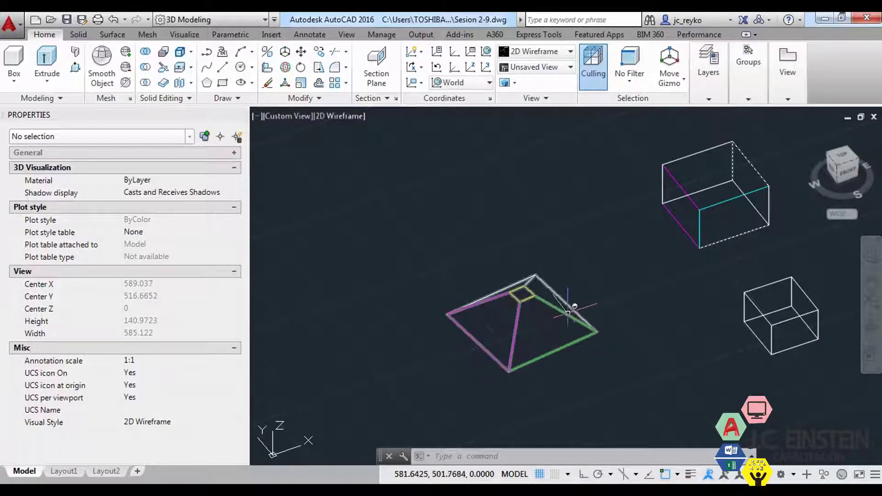
{"action": "scroll", "coordinate": [541, 326], "scroll_direction": "up", "scroll_amount": 5}
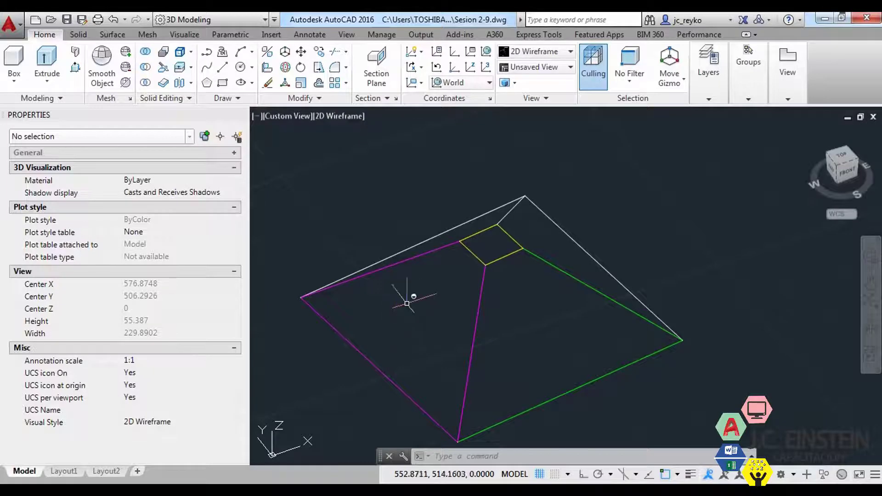
{"action": "scroll", "coordinate": [504, 302], "scroll_direction": "down", "scroll_amount": 5}
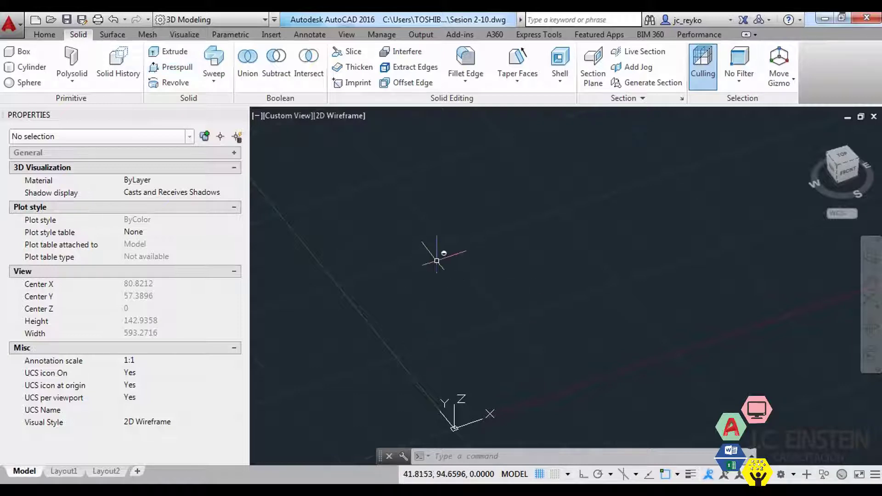
Draw a box from two base corners and a picked height.
{"action": "type", "text": "b"}
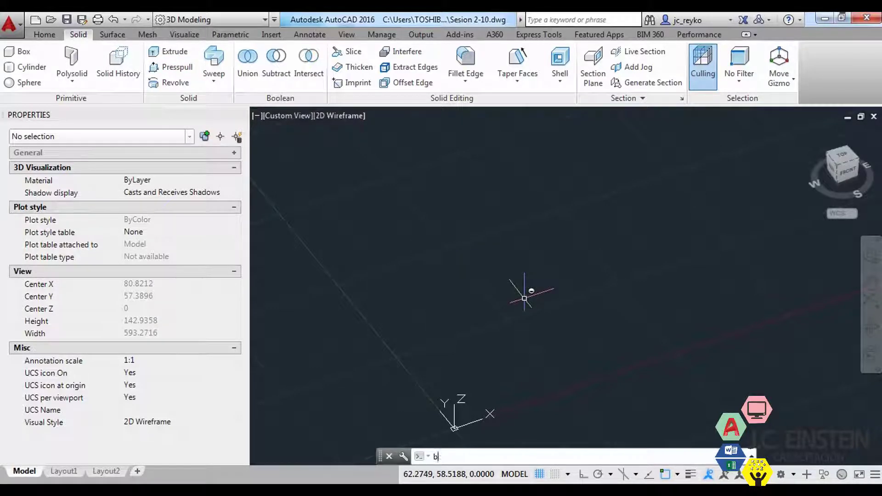
{"action": "key", "text": "Return"}
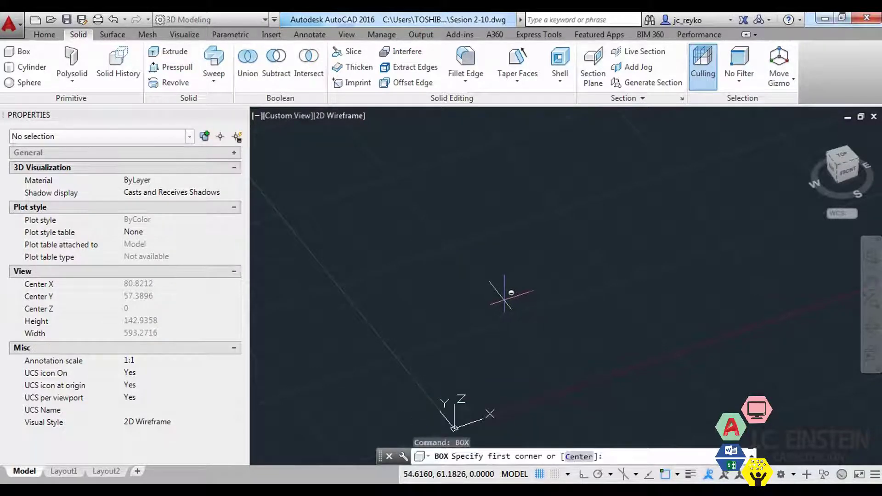
{"action": "left_click", "coordinate": [504, 300]}
{"action": "left_click", "coordinate": [542, 230]}
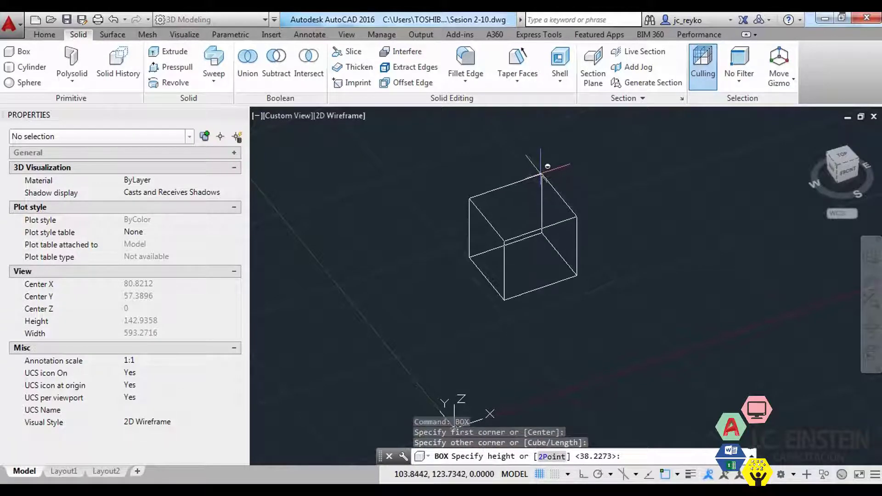
{"action": "left_click", "coordinate": [562, 175]}
{"action": "middle_click_drag", "start_coordinate": [563, 174], "coordinate": [522, 218]}
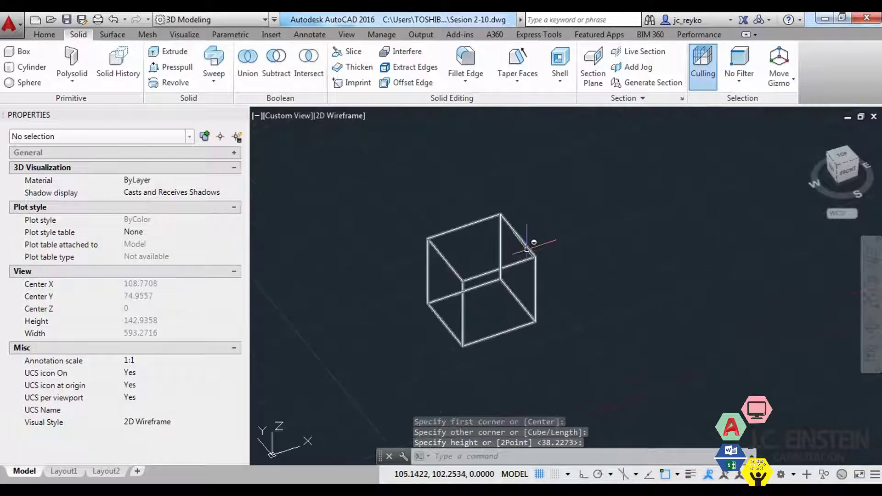
Draw a sphere centred on the box's top corner and orbit to a front view.
{"action": "type", "text": "s"}
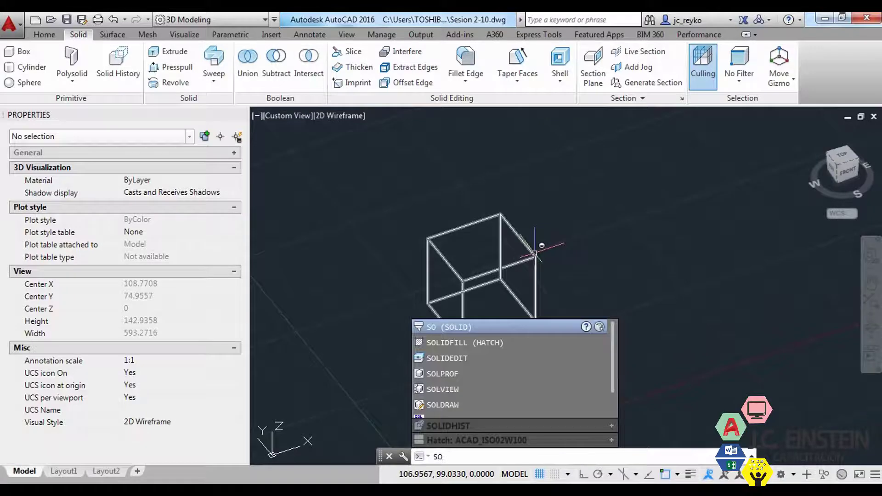
{"action": "key", "text": "BackSpace"}
{"action": "key", "text": "BackSpace"}
{"action": "type", "text": "PH"}
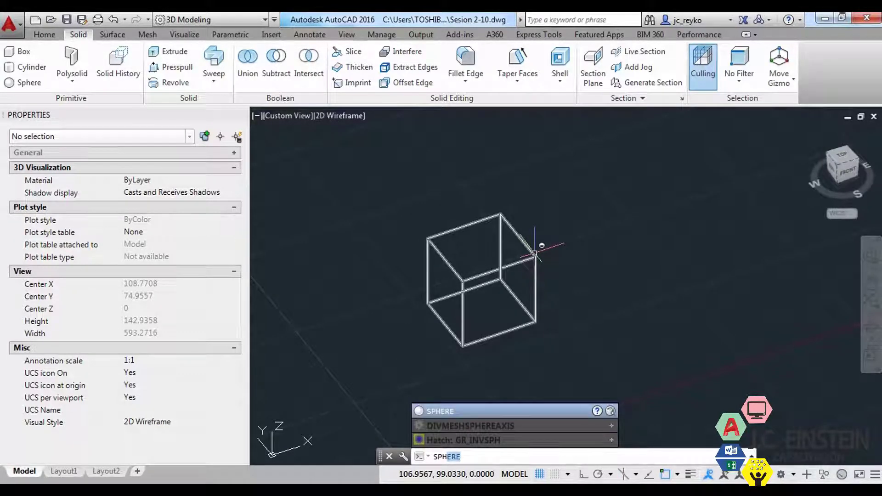
{"action": "key", "text": "Return"}
{"action": "left_click", "coordinate": [501, 214]}
{"action": "scroll", "coordinate": [509, 220], "scroll_direction": "up", "scroll_amount": 4}
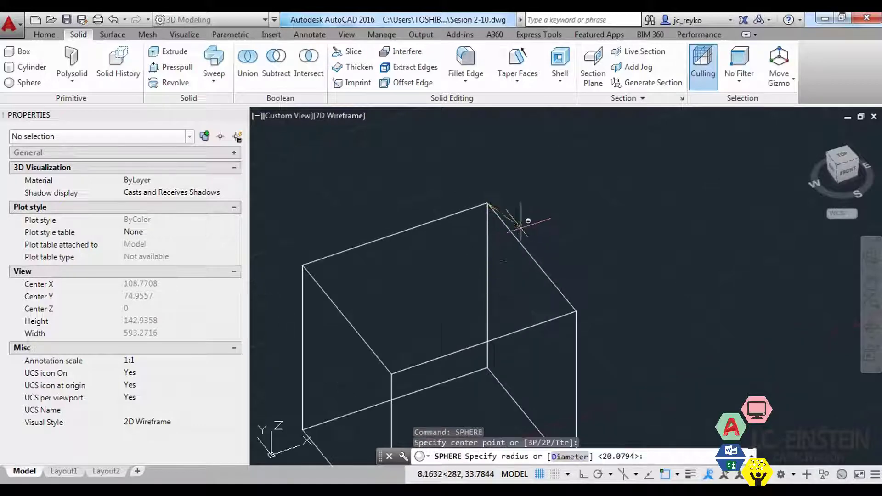
{"action": "mouse_move", "coordinate": [570, 229]}
{"action": "middle_mouse_down", "text": "shift"}
{"action": "mouse_move", "coordinate": [590, 331]}
{"action": "mouse_move", "coordinate": [623, 325]}
{"action": "mouse_move", "coordinate": [653, 286]}
{"action": "mouse_move", "coordinate": [618, 354]}
{"action": "middle_mouse_up", "text": "shift"}
{"action": "type", "text": "vs"}
{"action": "key", "text": "Return"}
Apply the X-Ray visual style and orbit to a new angle.
{"action": "type", "text": "x"}
{"action": "key", "text": "Return"}
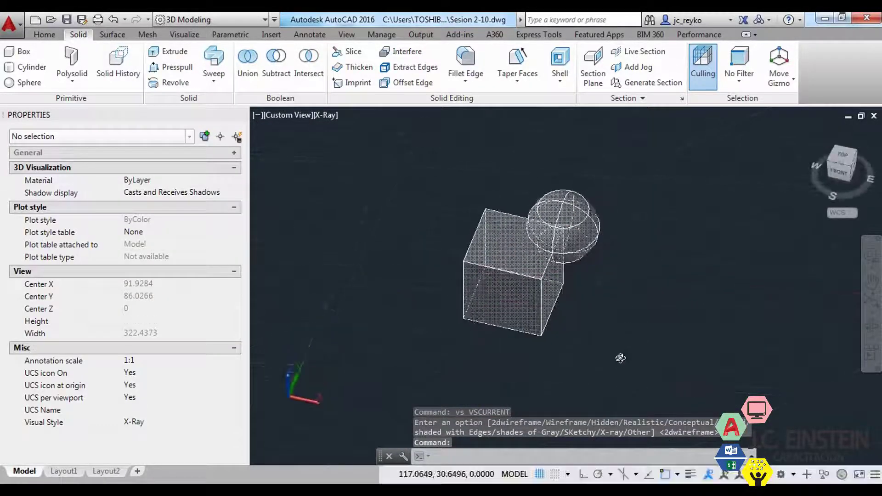
{"action": "scroll", "coordinate": [533, 250], "scroll_direction": "up", "scroll_amount": 5}
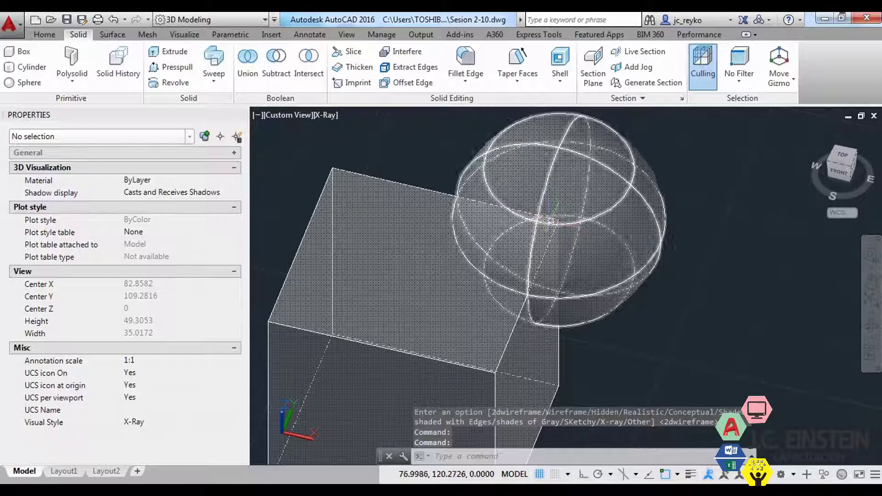
{"action": "scroll", "coordinate": [533, 251], "scroll_direction": "down", "scroll_amount": 5}
{"action": "mouse_move", "coordinate": [666, 363]}
{"action": "middle_mouse_down", "text": "shift"}
{"action": "mouse_move", "coordinate": [744, 353]}
{"action": "mouse_move", "coordinate": [689, 381]}
{"action": "middle_mouse_up", "text": "shift"}
Window-select the box and sphere and copy them into a third position.
{"action": "left_click", "coordinate": [689, 381]}
{"action": "left_click", "coordinate": [369, 128]}
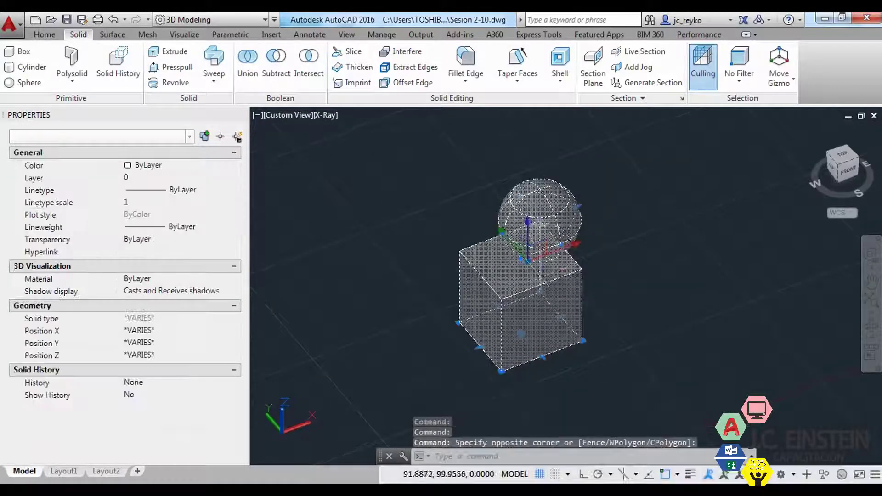
{"action": "type", "text": "co"}
{"action": "key", "text": "Return"}
{"action": "left_click", "coordinate": [476, 333]}
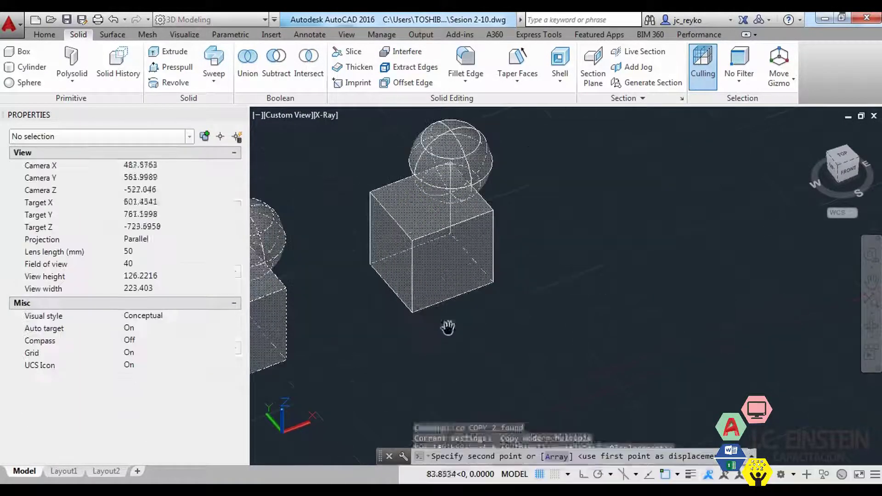
{"action": "scroll", "coordinate": [528, 275], "scroll_direction": "down", "scroll_amount": 5}
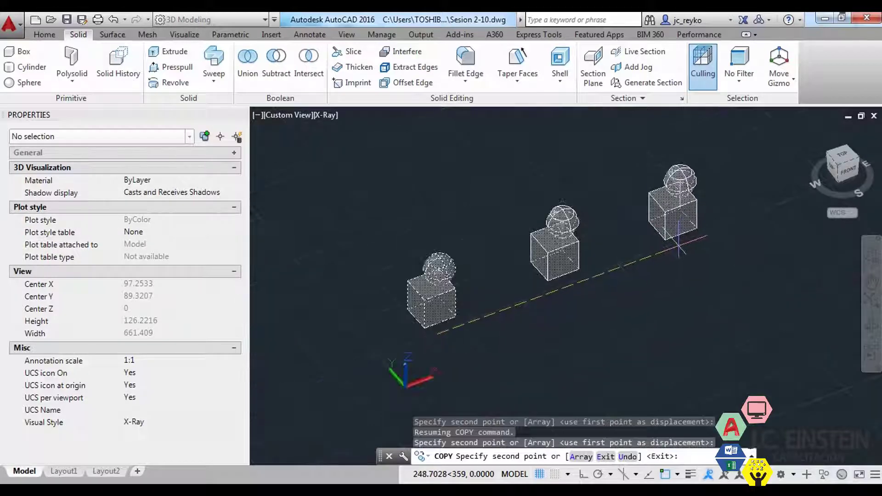
{"action": "left_click", "coordinate": [691, 246]}
{"action": "key", "text": "Escape"}
{"action": "key", "text": "Escape"}
Zoom and pan so all three box-and-sphere pairs are framed.
{"action": "scroll", "coordinate": [499, 317], "scroll_direction": "up", "scroll_amount": 2}
{"action": "scroll", "coordinate": [498, 317], "scroll_direction": "down", "scroll_amount": 3}
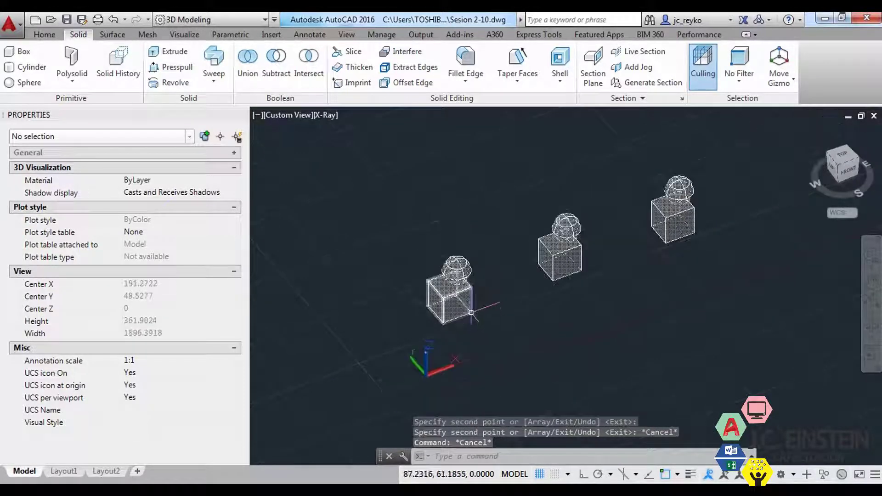
{"action": "scroll", "coordinate": [483, 305], "scroll_direction": "up", "scroll_amount": 2}
{"action": "scroll", "coordinate": [513, 371], "scroll_direction": "up", "scroll_amount": 2}
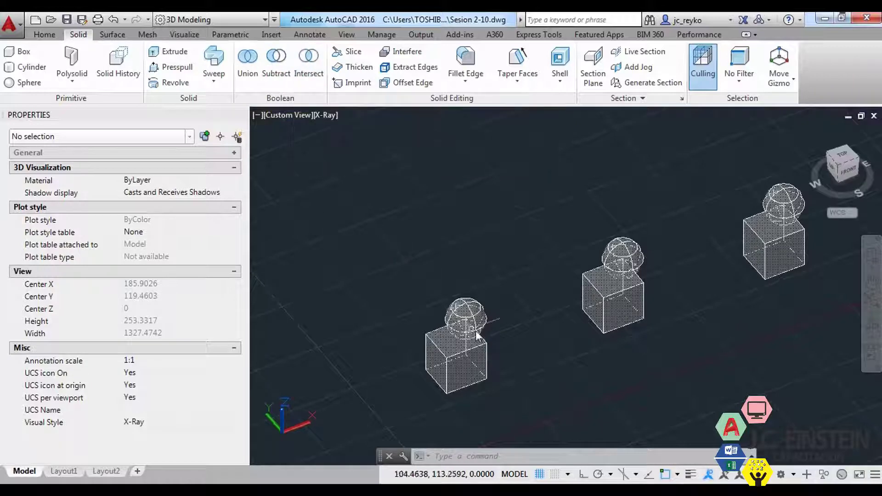
{"action": "middle_click_drag", "start_coordinate": [512, 356], "coordinate": [493, 340]}
{"action": "scroll", "coordinate": [492, 340], "scroll_direction": "up", "scroll_amount": 1}
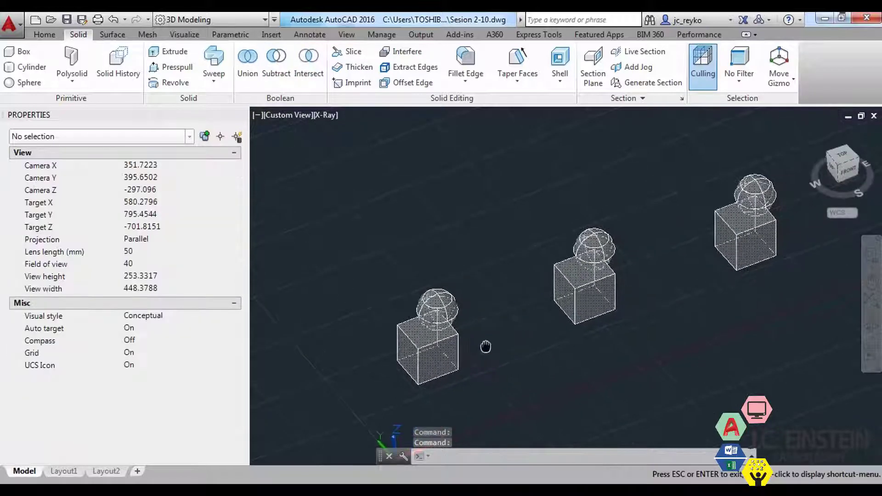
{"action": "scroll", "coordinate": [488, 343], "scroll_direction": "up", "scroll_amount": 1}
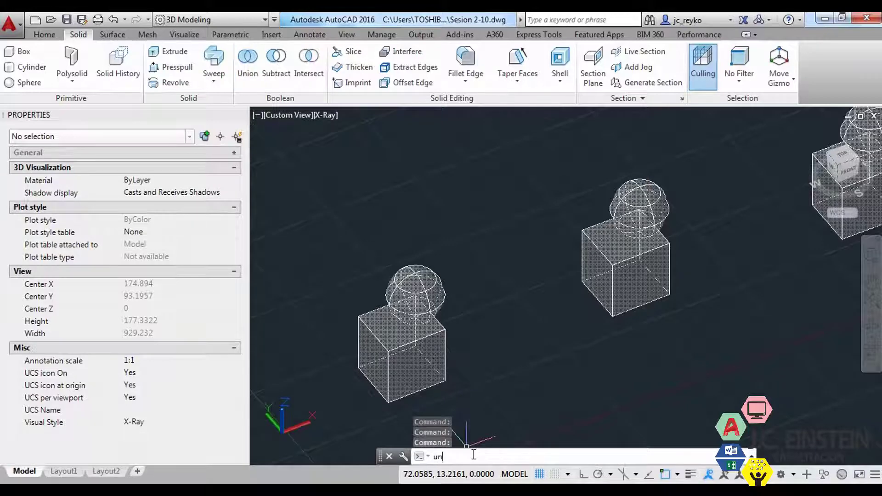
Union the first box and sphere into one solid.
{"action": "key", "text": "Return"}
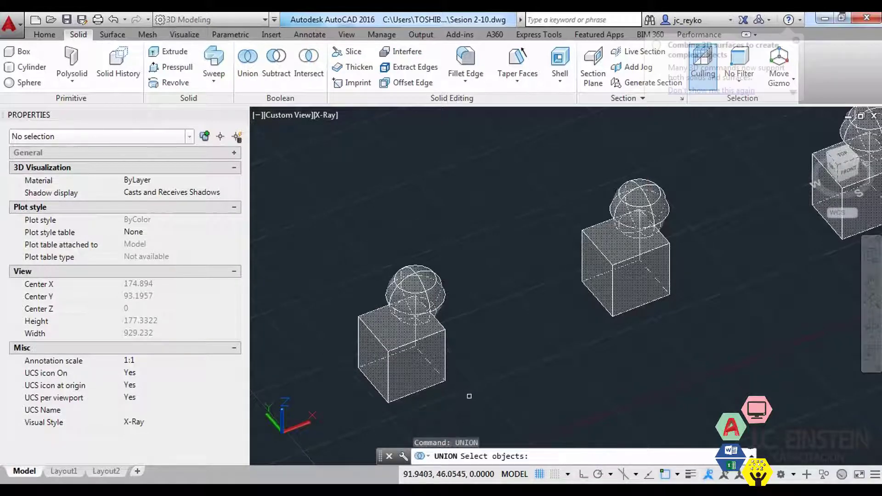
{"action": "scroll", "coordinate": [491, 390], "scroll_direction": "down", "scroll_amount": 2}
{"action": "key", "text": "Escape"}
{"action": "left_click", "coordinate": [507, 406]}
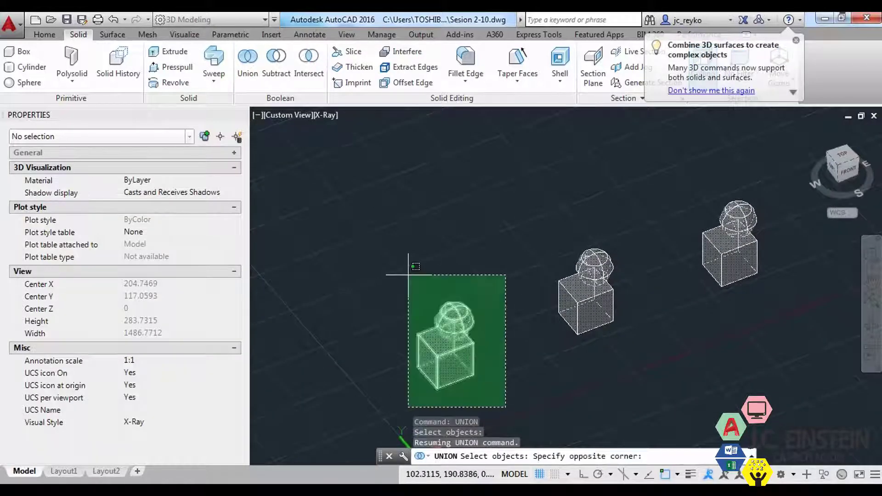
{"action": "left_click", "coordinate": [397, 256]}
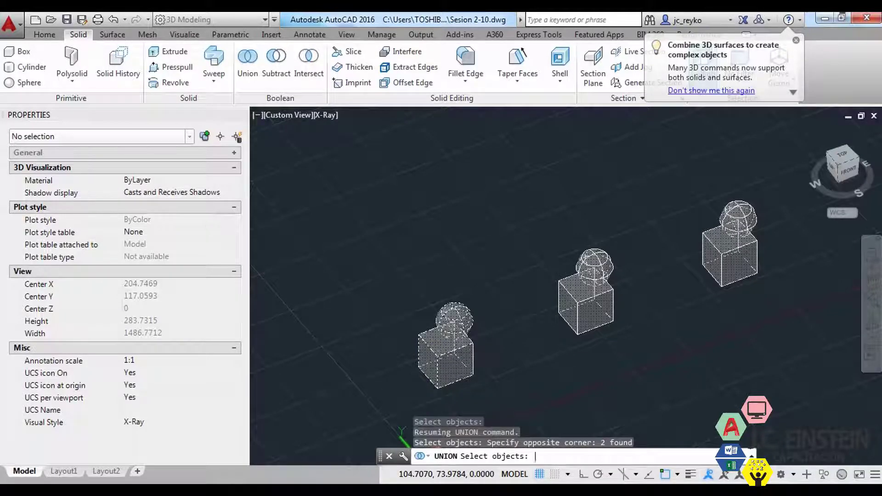
{"action": "key", "text": "Return"}
Select the merged solid and the far box and sphere to confirm the union.
{"action": "left_click", "coordinate": [464, 355]}
{"action": "scroll", "coordinate": [464, 355], "scroll_direction": "up", "scroll_amount": 2}
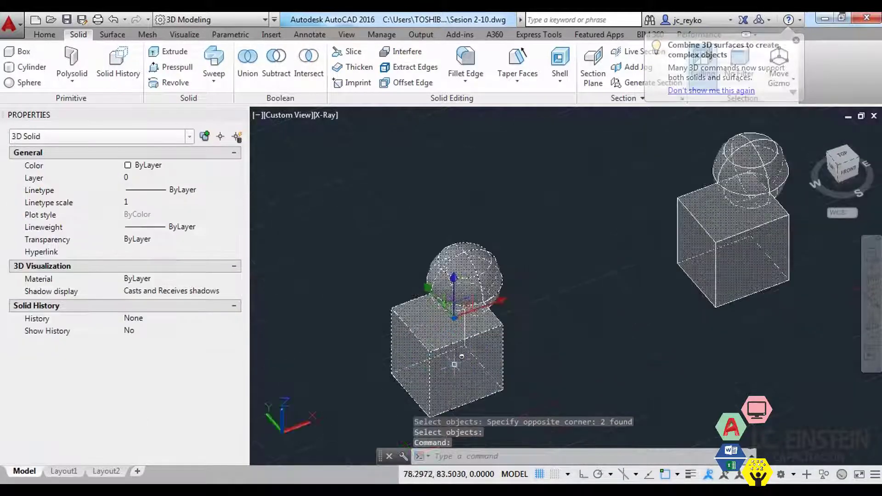
{"action": "key", "text": "Escape"}
{"action": "key", "text": "Escape"}
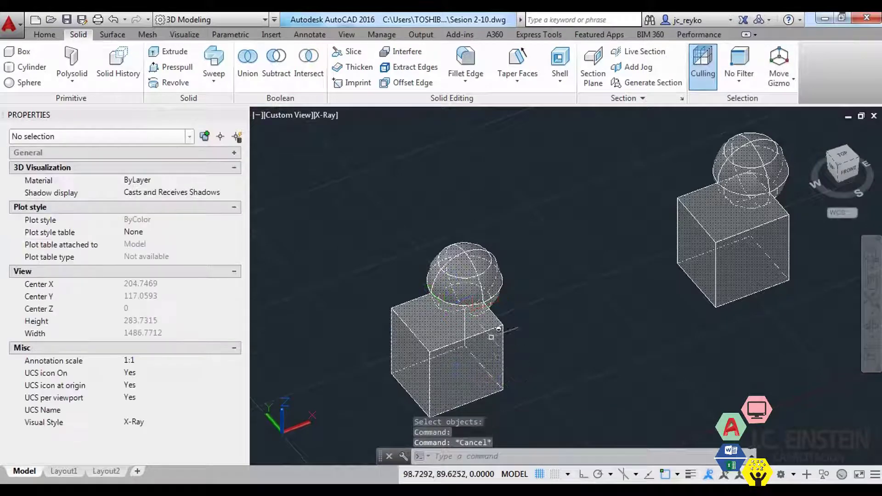
{"action": "left_click", "coordinate": [494, 322]}
{"action": "key", "text": "Escape"}
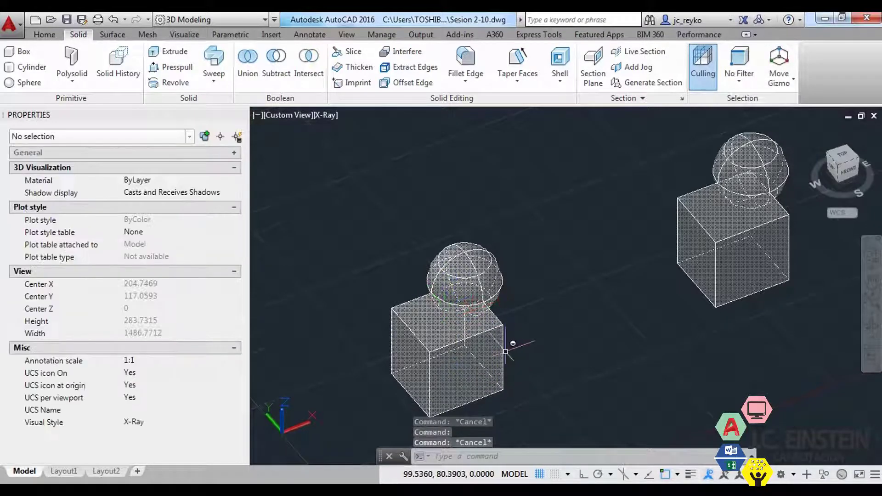
{"action": "left_click", "coordinate": [486, 322]}
{"action": "key", "text": "Escape"}
{"action": "left_click", "coordinate": [737, 268]}
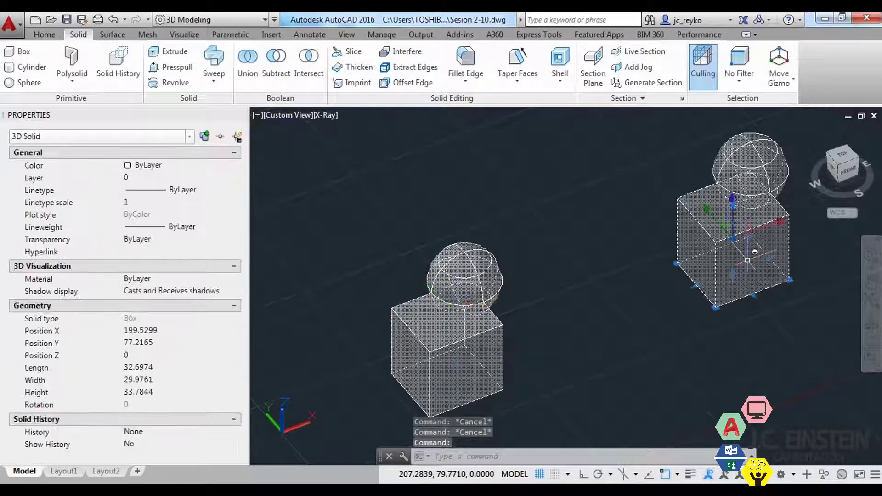
{"action": "key", "text": "Escape"}
{"action": "left_click", "coordinate": [776, 163]}
{"action": "left_click", "coordinate": [437, 343]}
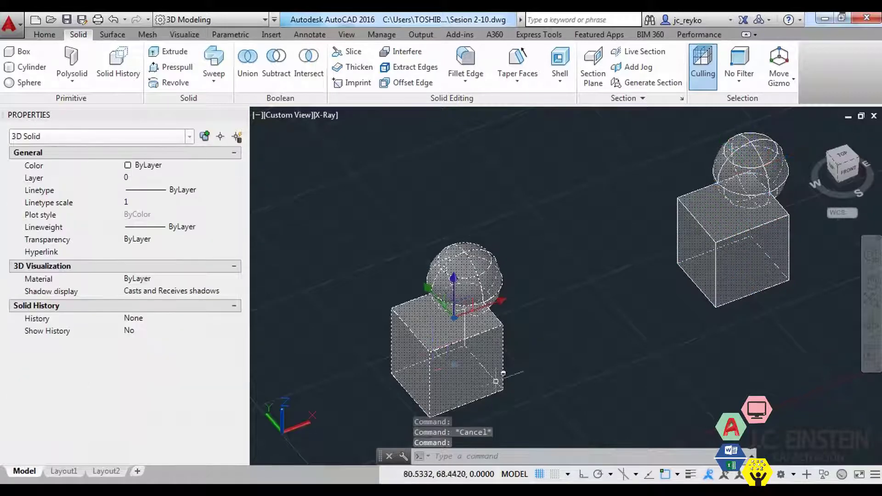
Pan and zoom to frame all three pairs and clear the selection.
{"action": "middle_click_drag", "start_coordinate": [503, 373], "coordinate": [458, 374]}
{"action": "scroll", "coordinate": [459, 374], "scroll_direction": "down", "scroll_amount": 3}
{"action": "middle_click_drag", "start_coordinate": [365, 368], "coordinate": [470, 344]}
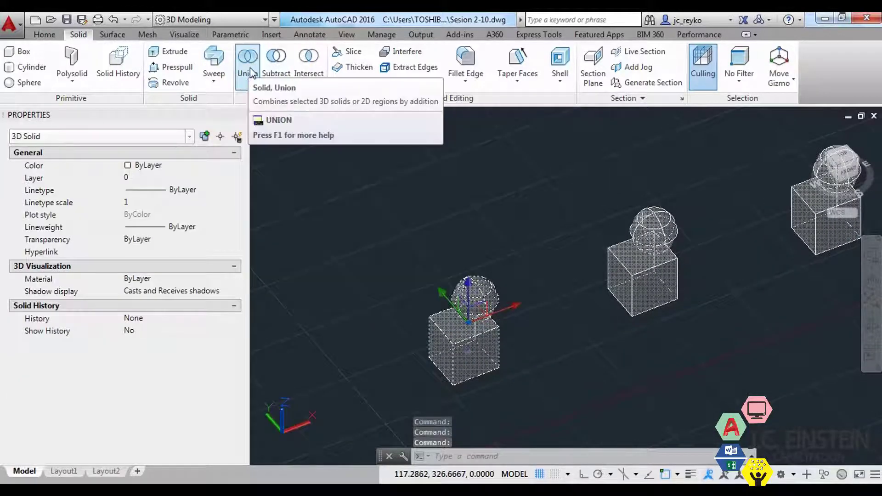
{"action": "left_click", "coordinate": [276, 57]}
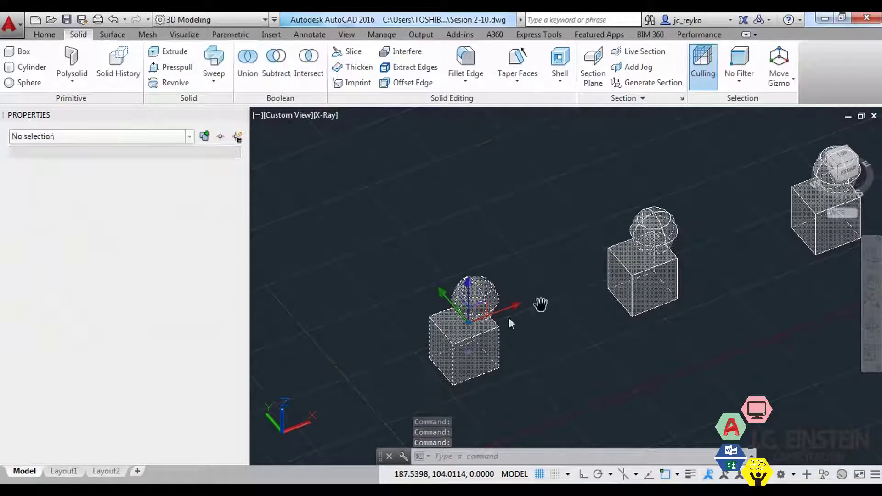
{"action": "key", "text": "Escape"}
{"action": "key", "text": "Escape"}
{"action": "scroll", "coordinate": [570, 328], "scroll_direction": "up", "scroll_amount": 2}
{"action": "scroll", "coordinate": [570, 324], "scroll_direction": "up", "scroll_amount": 2}
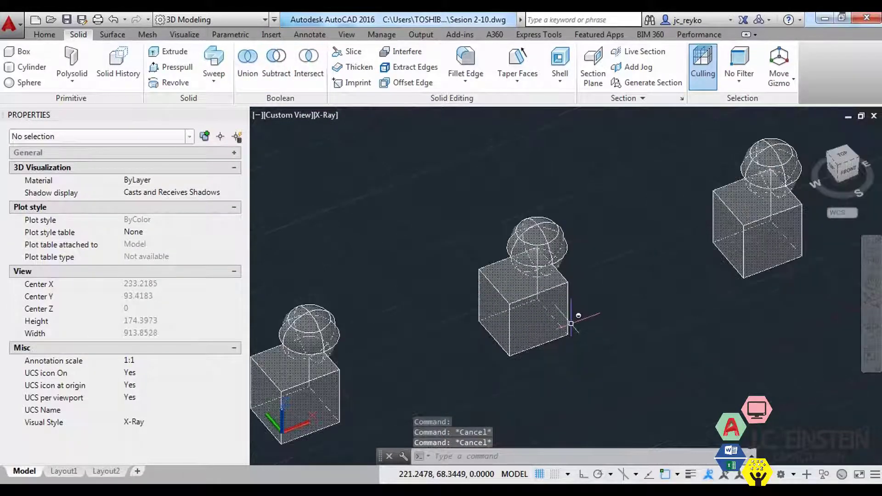
{"action": "scroll", "coordinate": [570, 324], "scroll_direction": "up", "scroll_amount": 1}
{"action": "scroll", "coordinate": [583, 349], "scroll_direction": "up", "scroll_amount": 1}
{"action": "type", "text": "s"}
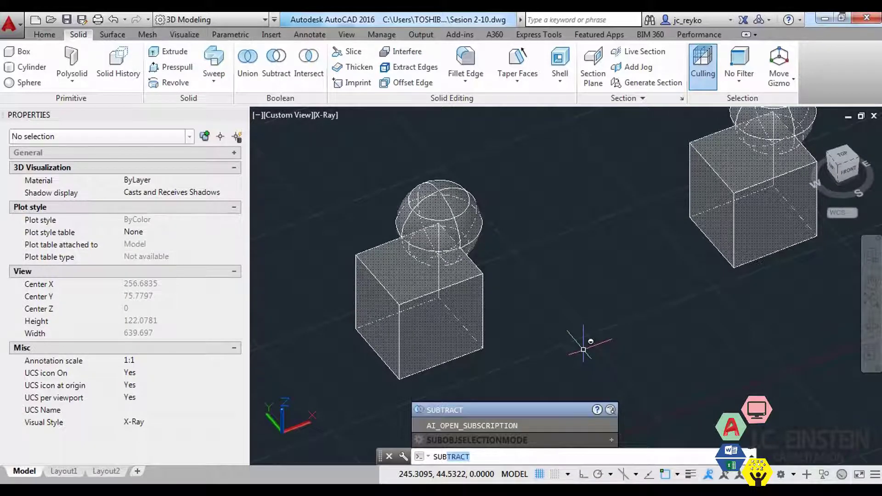
{"action": "left_click", "coordinate": [479, 409]}
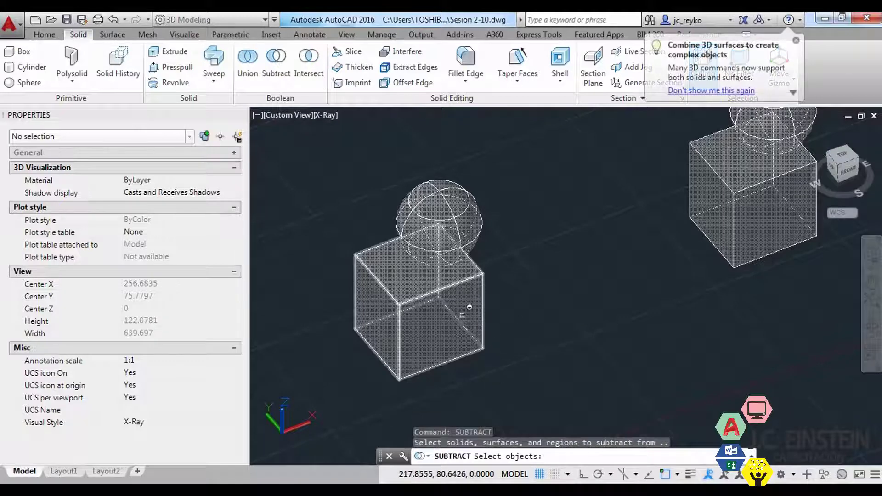
{"action": "middle_click_drag", "start_coordinate": [465, 330], "coordinate": [607, 322]}
{"action": "left_click", "coordinate": [744, 393]}
{"action": "left_click", "coordinate": [470, 158]}
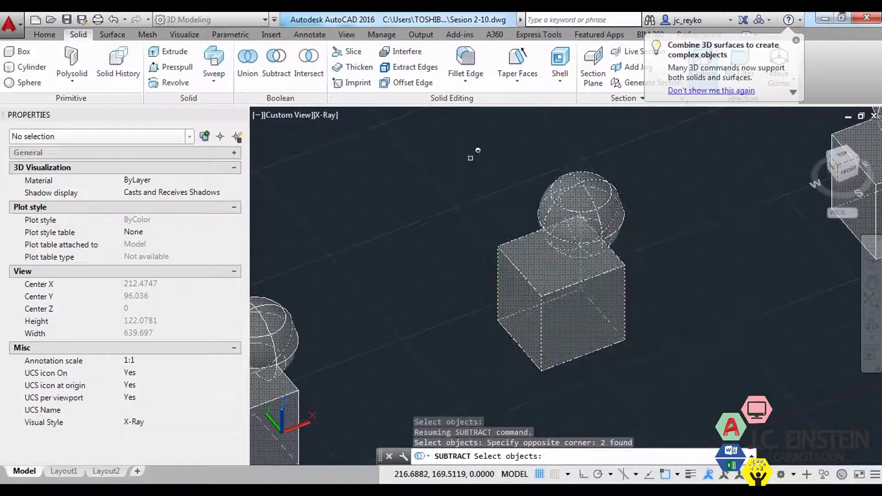
{"action": "key", "text": "Return"}
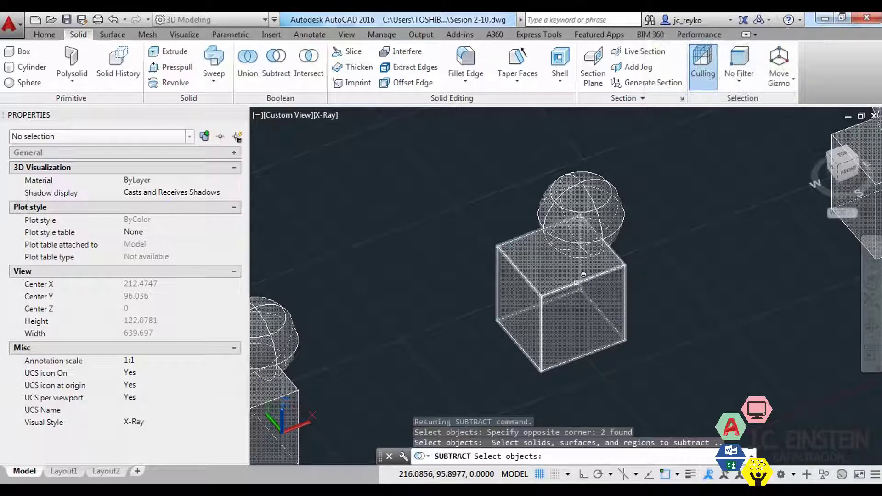
{"action": "left_click", "coordinate": [576, 282]}
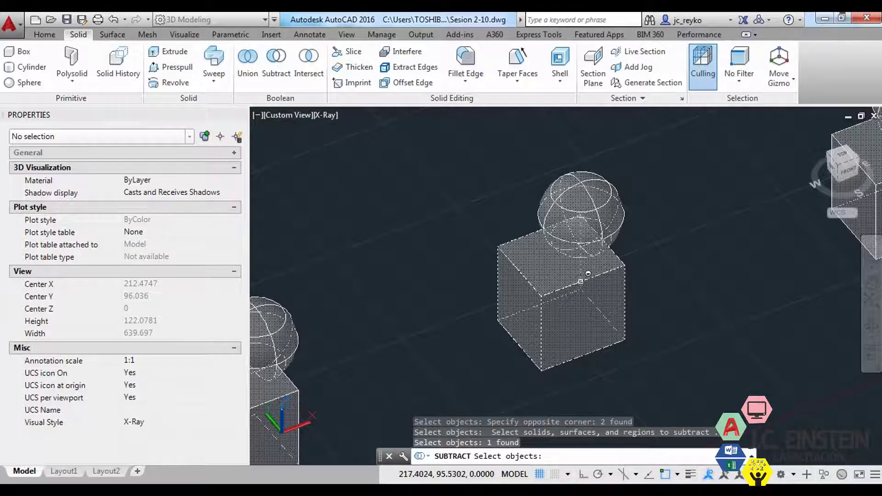
{"action": "key", "text": "Return"}
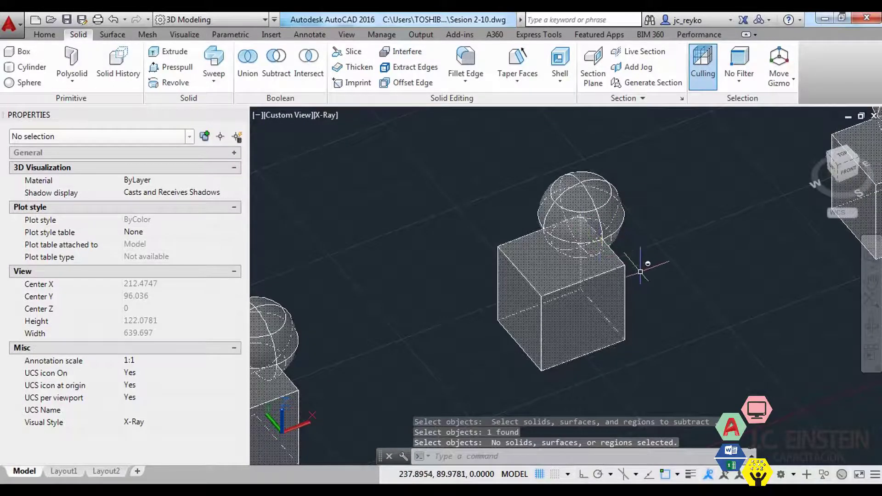
{"action": "left_click", "coordinate": [276, 57]}
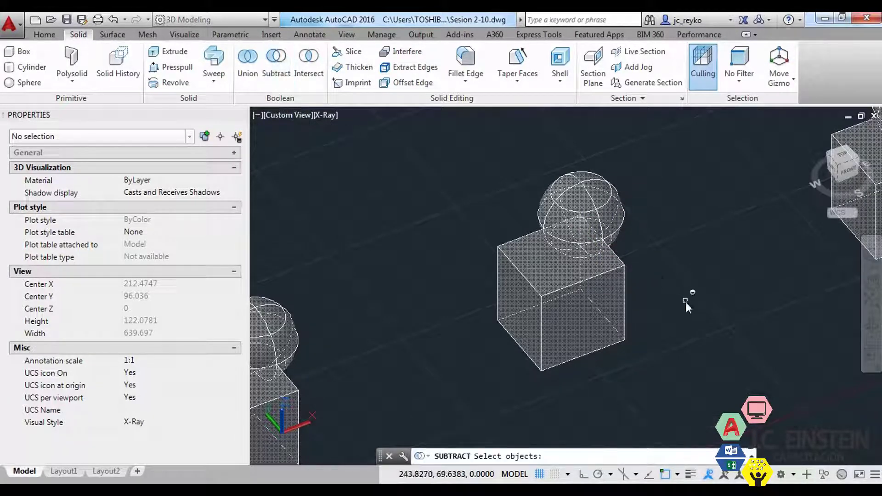
{"action": "left_click", "coordinate": [616, 203]}
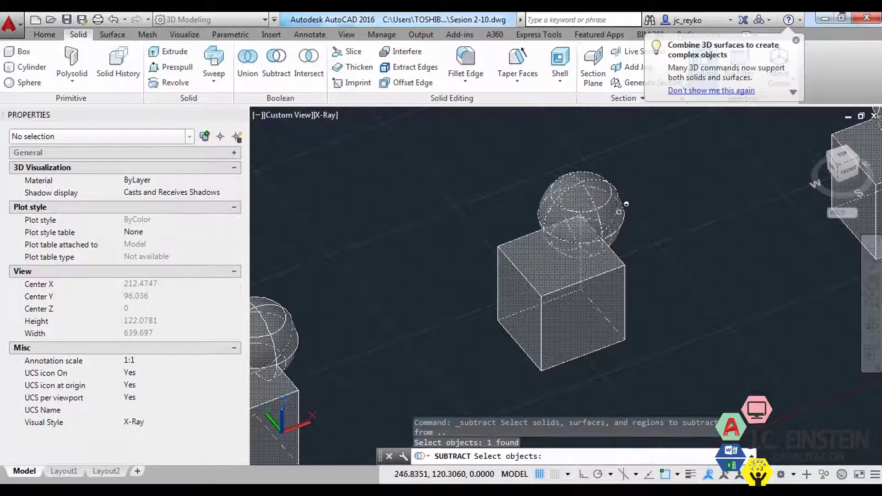
{"action": "key", "text": "Return"}
{"action": "left_click", "coordinate": [606, 277]}
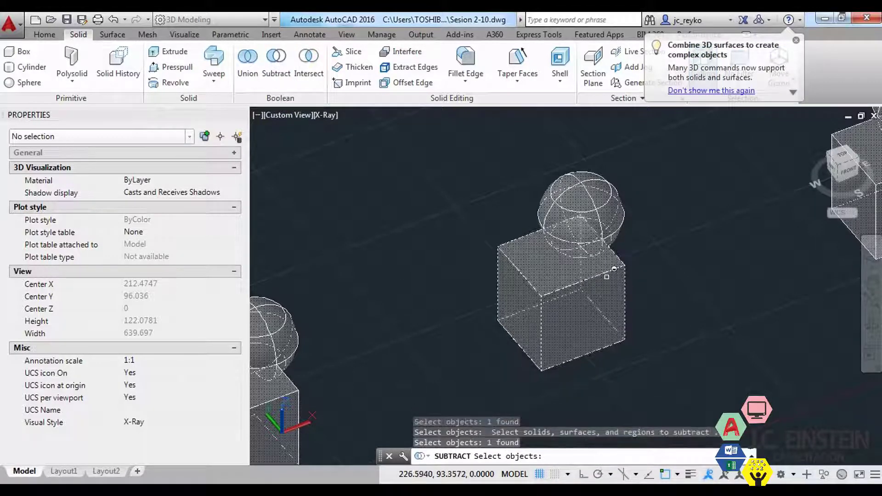
{"action": "key", "text": "Return"}
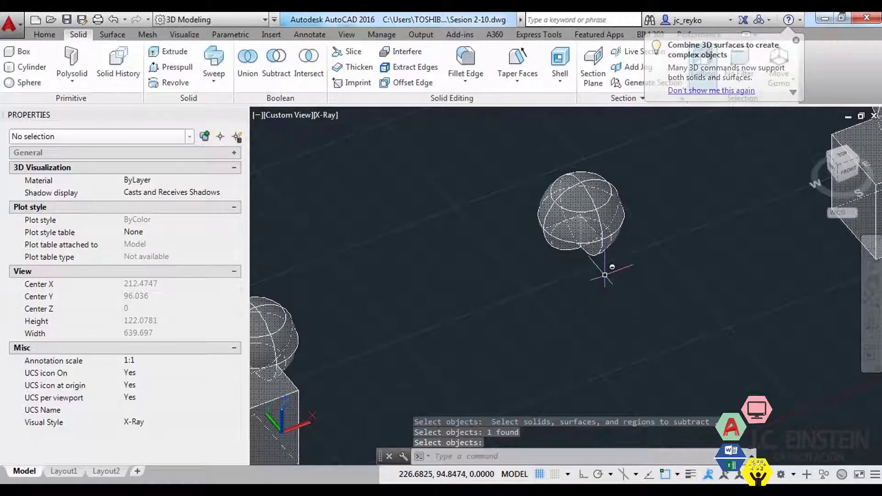
{"action": "key", "text": "ctrl+z"}
{"action": "middle_click_drag", "start_coordinate": [648, 299], "coordinate": [607, 297]}
Subtract the sphere from the middle box, leaving a rounded corner notch.
{"action": "key", "text": "Escape"}
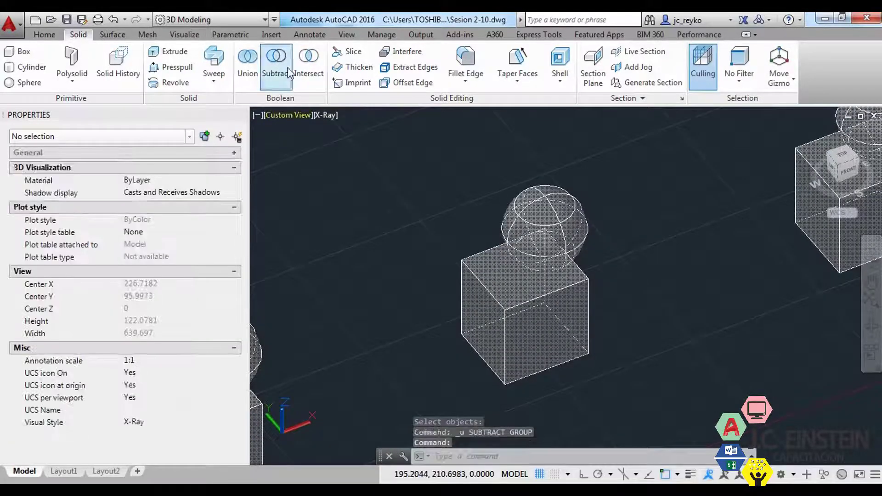
{"action": "left_click", "coordinate": [276, 58]}
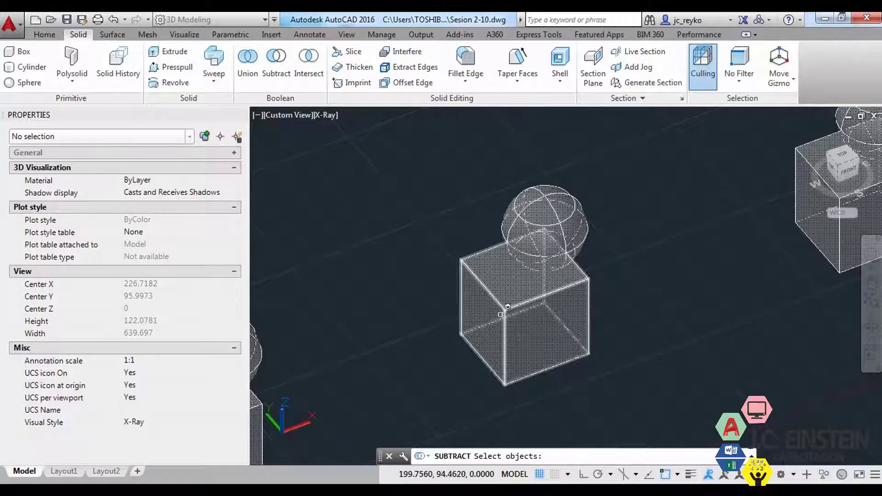
{"action": "left_click", "coordinate": [512, 302]}
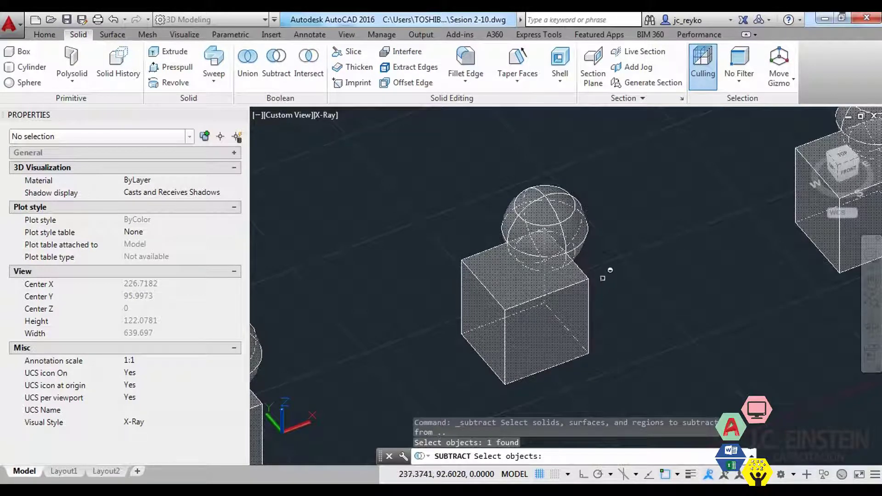
{"action": "key", "text": "Return"}
{"action": "left_click", "coordinate": [581, 212]}
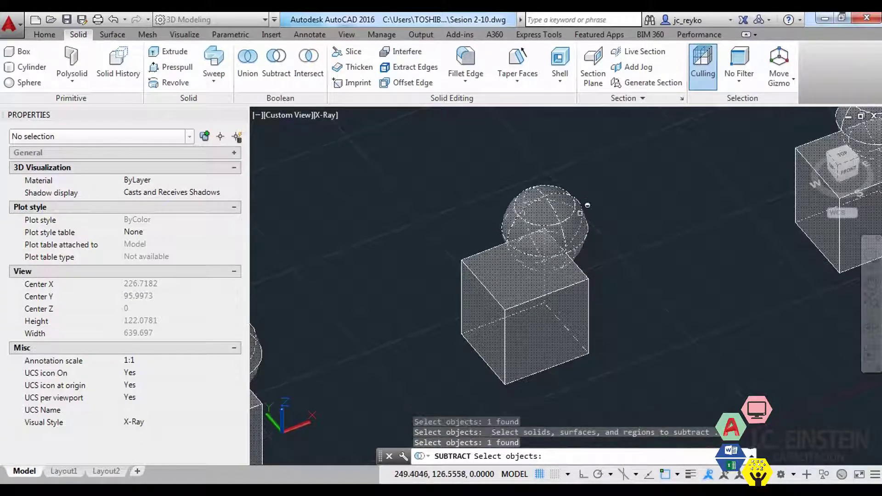
{"action": "key", "text": "Return"}
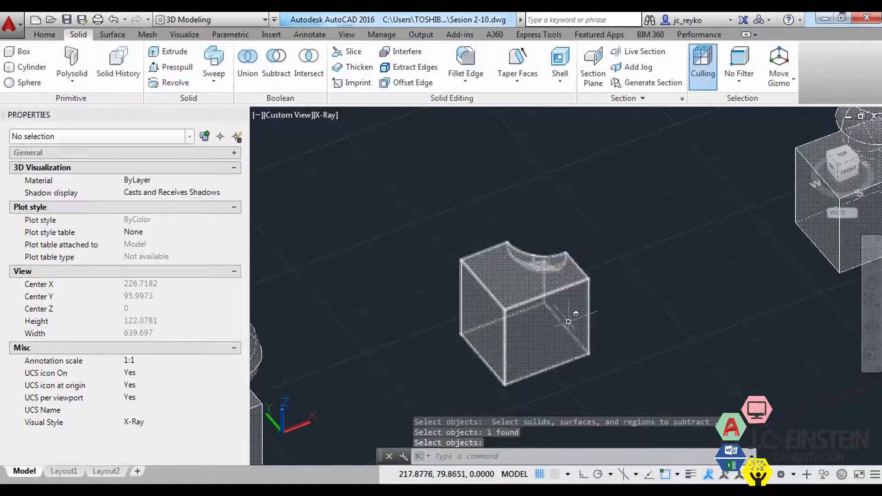
Orbit and pan to inspect the notched box, then select the right-hand pair.
{"action": "mouse_move", "coordinate": [574, 322]}
{"action": "middle_mouse_down", "text": "shift"}
{"action": "mouse_move", "coordinate": [570, 338]}
{"action": "mouse_move", "coordinate": [581, 345]}
{"action": "middle_mouse_up", "text": "shift"}
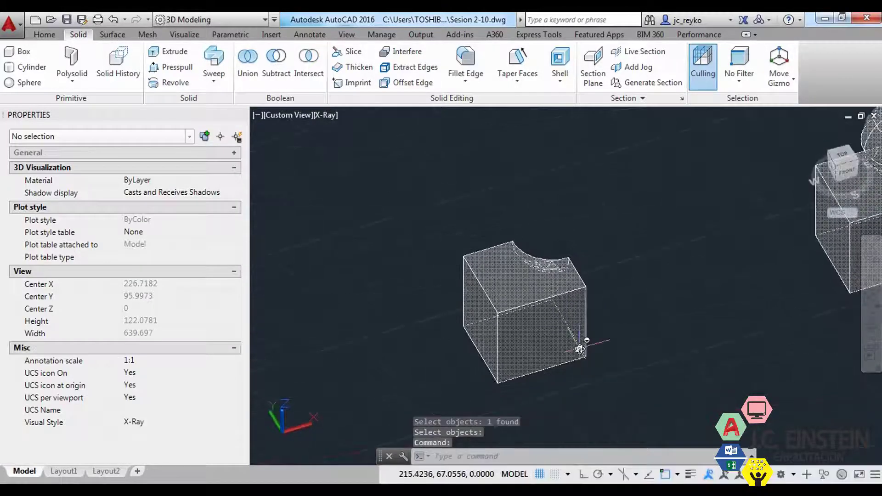
{"action": "scroll", "coordinate": [581, 345], "scroll_direction": "down", "scroll_amount": 5}
{"action": "middle_click_drag", "start_coordinate": [724, 343], "coordinate": [694, 325]}
{"action": "left_click_drag", "start_coordinate": [693, 325], "coordinate": [650, 232]}
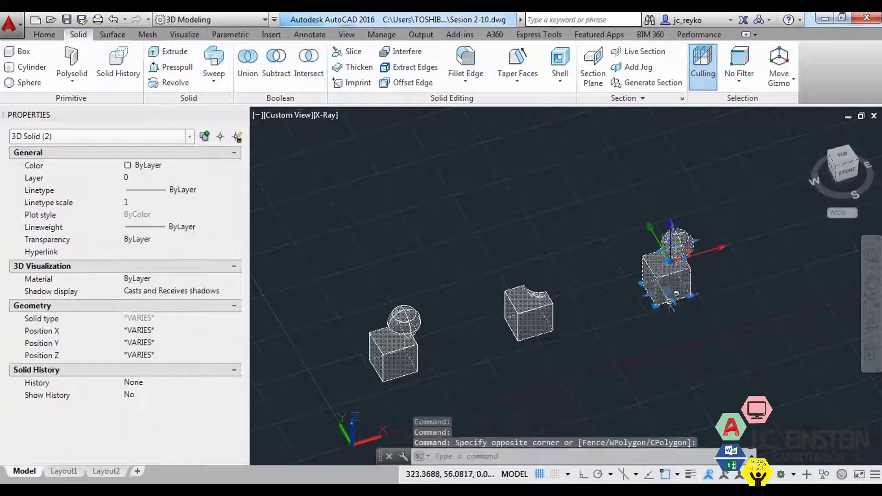
Copy the selected box-and-sphere pair to a new position.
{"action": "type", "text": "co"}
{"action": "key", "text": "Return"}
{"action": "left_click", "coordinate": [636, 387]}
{"action": "middle_click_drag", "start_coordinate": [776, 390], "coordinate": [643, 398]}
{"action": "left_click", "coordinate": [641, 352]}
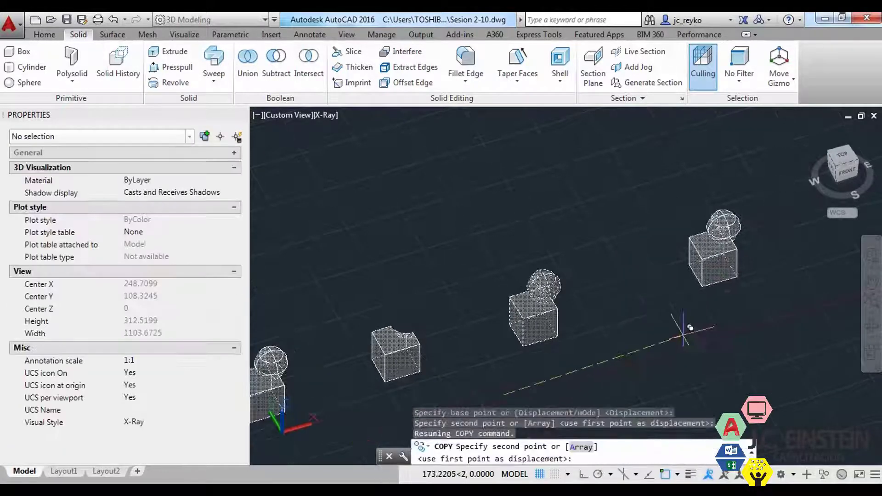
{"action": "key", "text": "Escape"}
{"action": "key", "text": "Escape"}
{"action": "scroll", "coordinate": [384, 342], "scroll_direction": "up", "scroll_amount": 2}
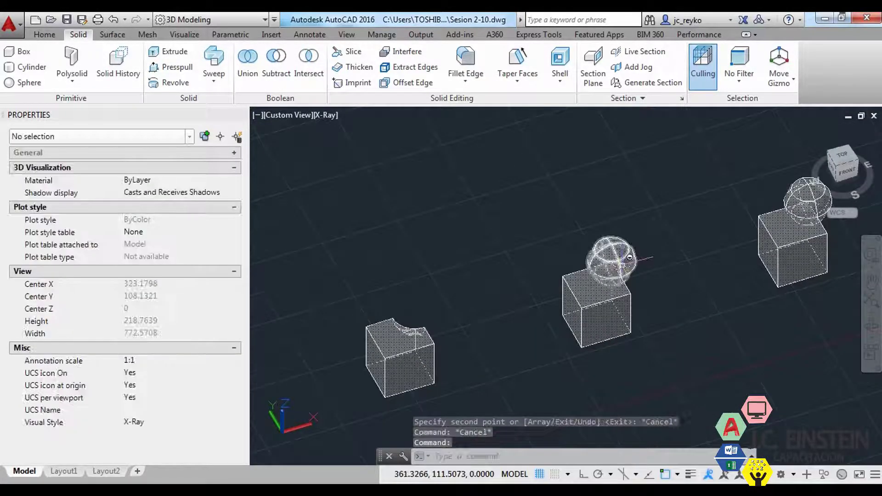
Subtract the box from the sphere, keeping the notched sphere.
{"action": "left_click", "coordinate": [276, 65]}
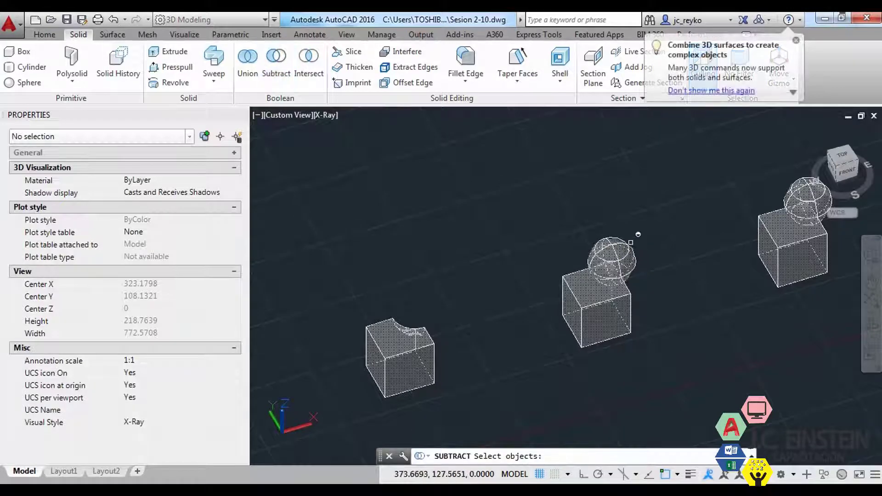
{"action": "scroll", "coordinate": [612, 285], "scroll_direction": "up", "scroll_amount": 2}
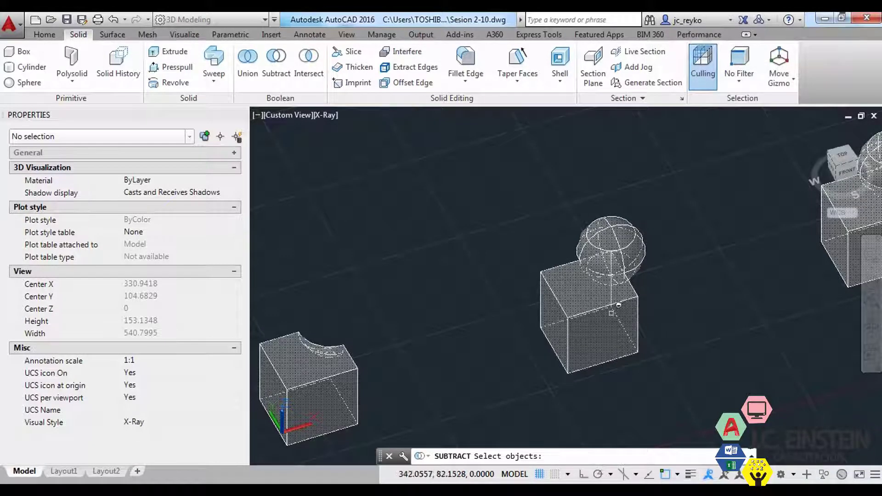
{"action": "left_click", "coordinate": [584, 261]}
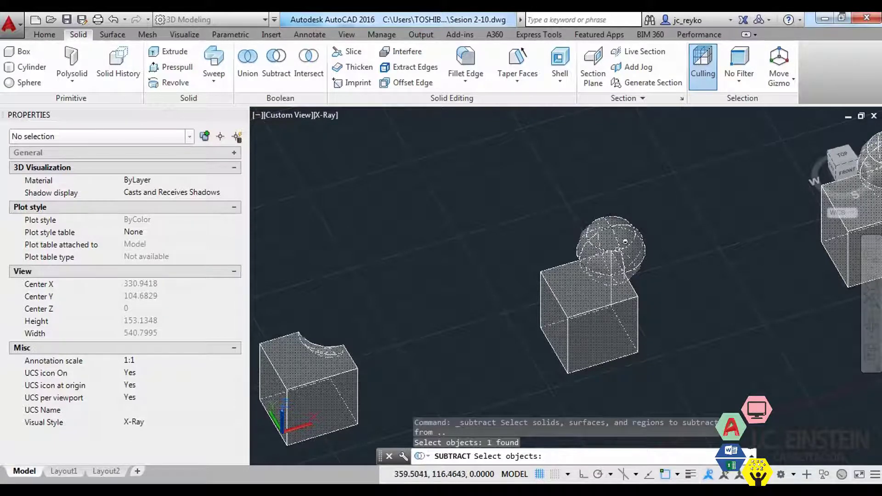
{"action": "key", "text": "Return"}
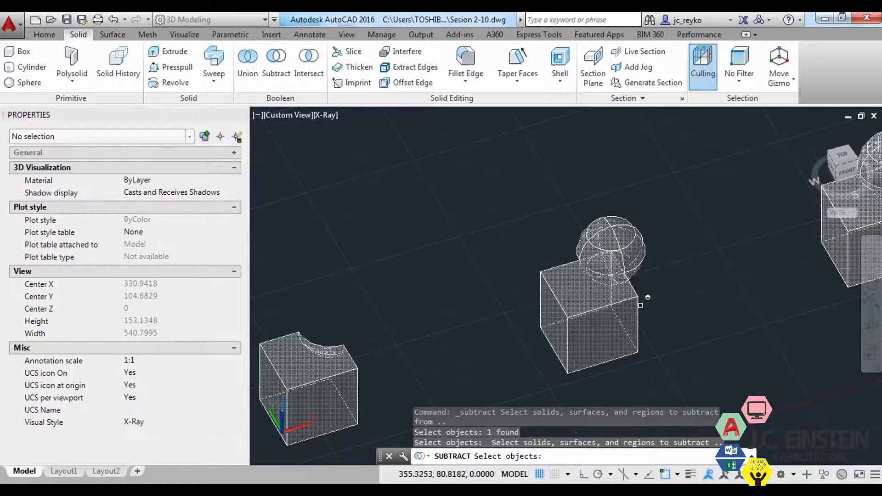
{"action": "left_click", "coordinate": [637, 295]}
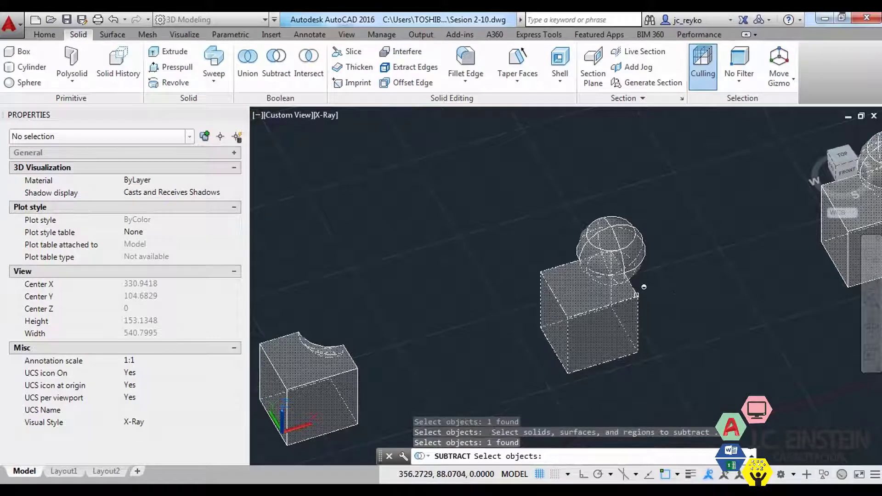
{"action": "key", "text": "Return"}
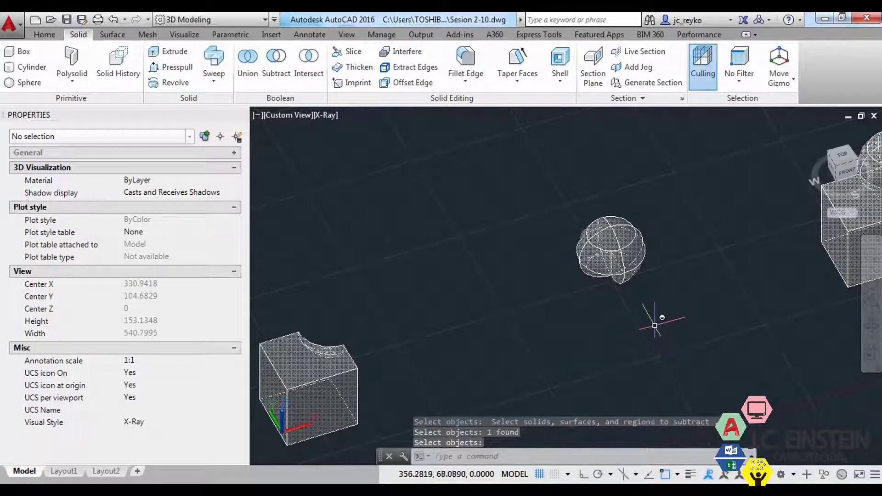
Orbit and pan to inspect the notched cube and the cut sphere.
{"action": "mouse_move", "coordinate": [661, 344]}
{"action": "middle_mouse_down", "text": "shift"}
{"action": "mouse_move", "coordinate": [696, 283]}
{"action": "mouse_move", "coordinate": [676, 251]}
{"action": "mouse_move", "coordinate": [643, 280]}
{"action": "mouse_move", "coordinate": [630, 338]}
{"action": "middle_mouse_up", "text": "shift"}
{"action": "key", "text": "Escape"}
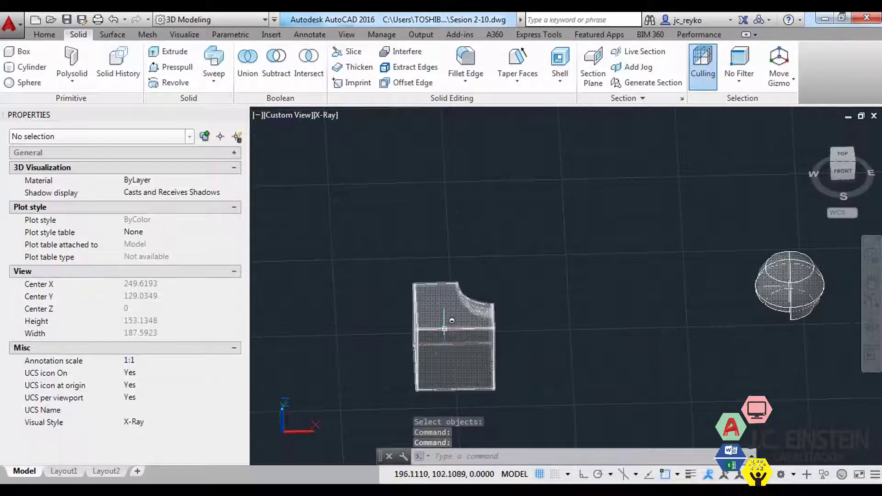
{"action": "middle_click_drag", "start_coordinate": [510, 259], "coordinate": [361, 280]}
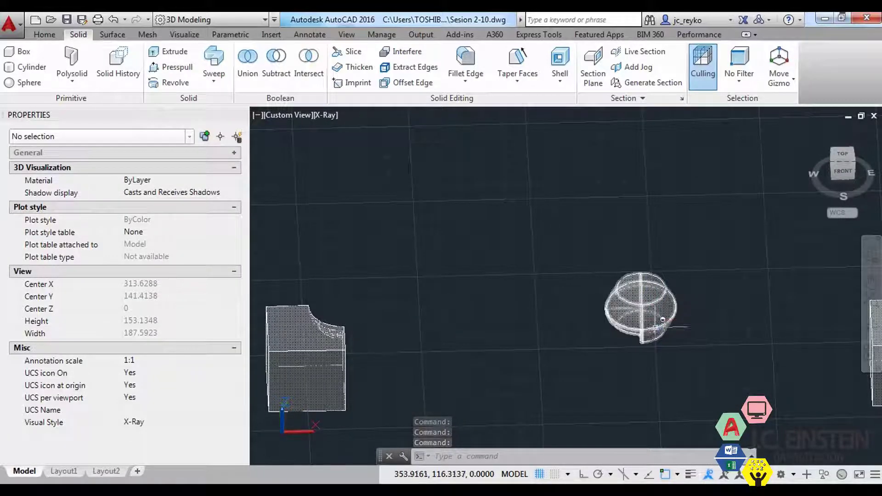
{"action": "middle_click_drag", "start_coordinate": [562, 363], "coordinate": [608, 346]}
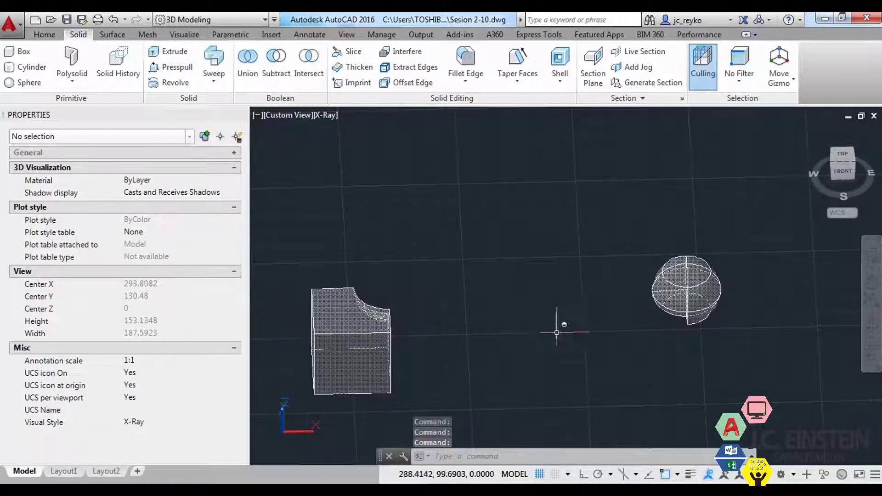
{"action": "middle_click_drag", "start_coordinate": [698, 293], "coordinate": [670, 337]}
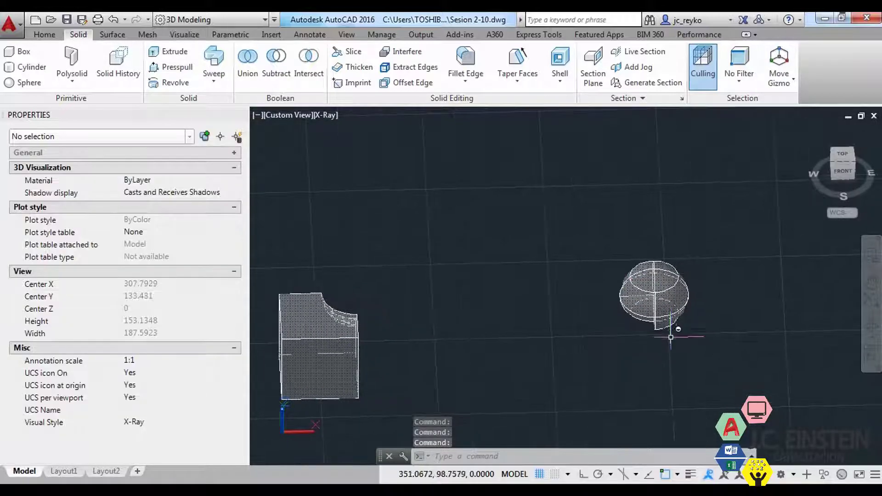
Orbit and zoom to view the solids from above and frame the untouched box-and-sphere pair.
{"action": "mouse_move", "coordinate": [655, 381]}
{"action": "middle_mouse_down", "text": "shift"}
{"action": "mouse_move", "coordinate": [577, 360]}
{"action": "mouse_move", "coordinate": [649, 364]}
{"action": "mouse_move", "coordinate": [597, 349]}
{"action": "middle_mouse_up", "text": "shift"}
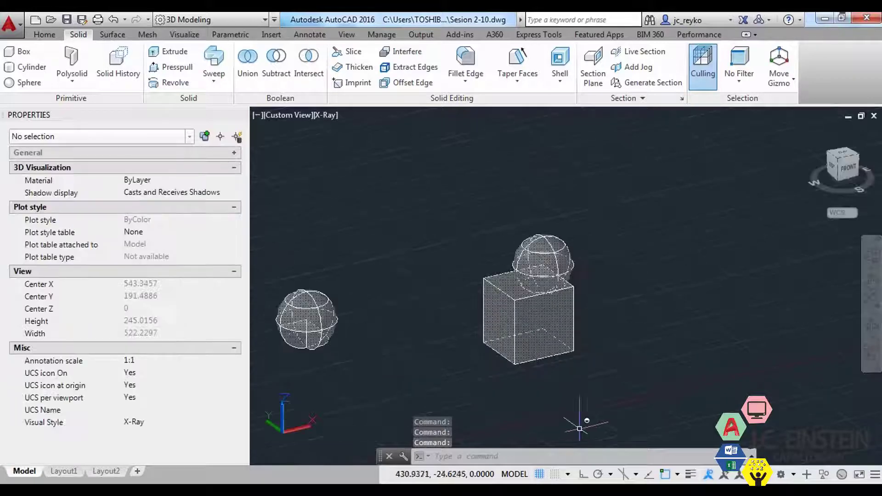
{"action": "scroll", "coordinate": [633, 366], "scroll_direction": "up", "scroll_amount": 1}
{"action": "scroll", "coordinate": [628, 374], "scroll_direction": "up", "scroll_amount": 2}
{"action": "scroll", "coordinate": [627, 374], "scroll_direction": "down", "scroll_amount": 2}
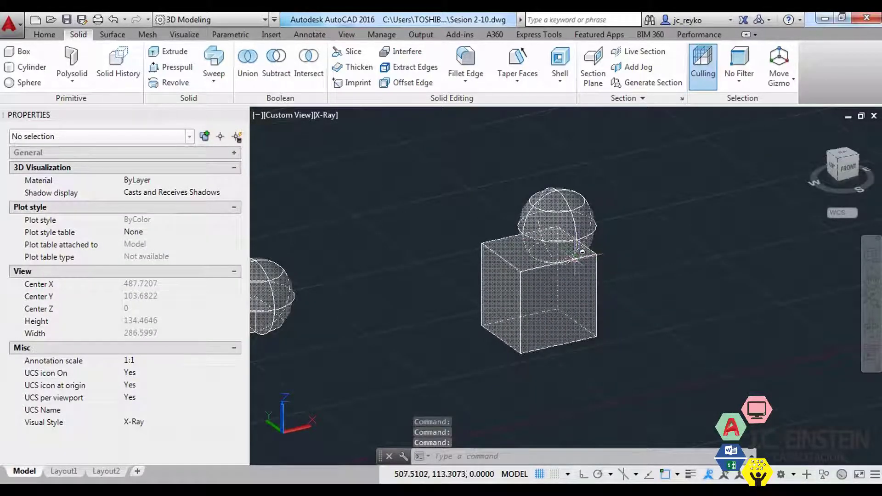
Intersect the copied box and sphere, leaving only their shared lens-shaped volume.
{"action": "left_click", "coordinate": [307, 61]}
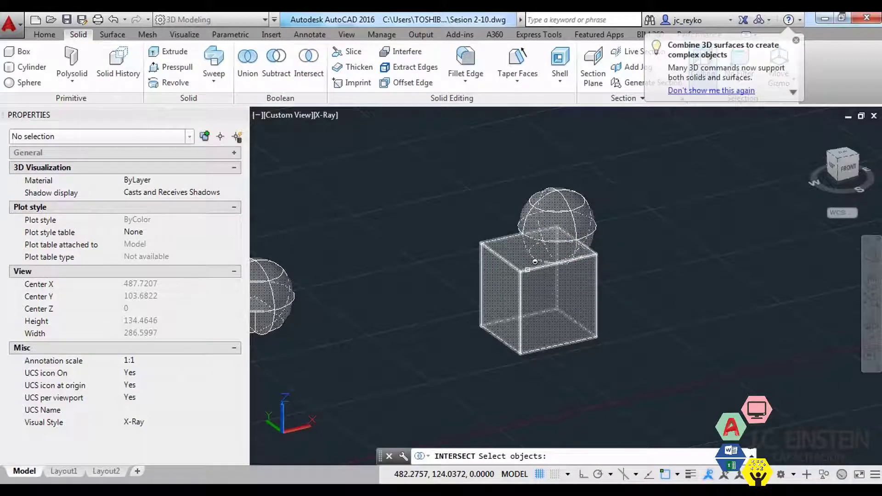
{"action": "left_click", "coordinate": [675, 362]}
{"action": "left_click", "coordinate": [483, 167]}
{"action": "scroll", "coordinate": [579, 308], "scroll_direction": "down", "scroll_amount": 4}
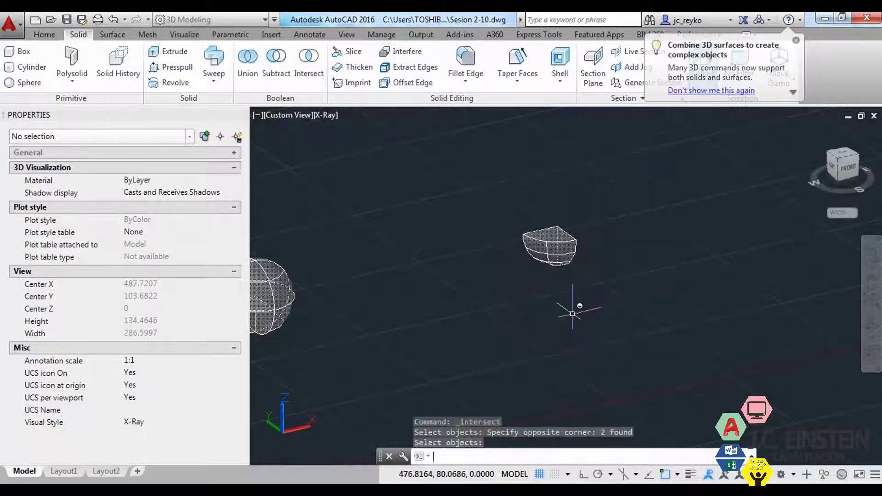
{"action": "middle_click_drag", "start_coordinate": [527, 323], "coordinate": [569, 317]}
{"action": "key", "text": "Return"}
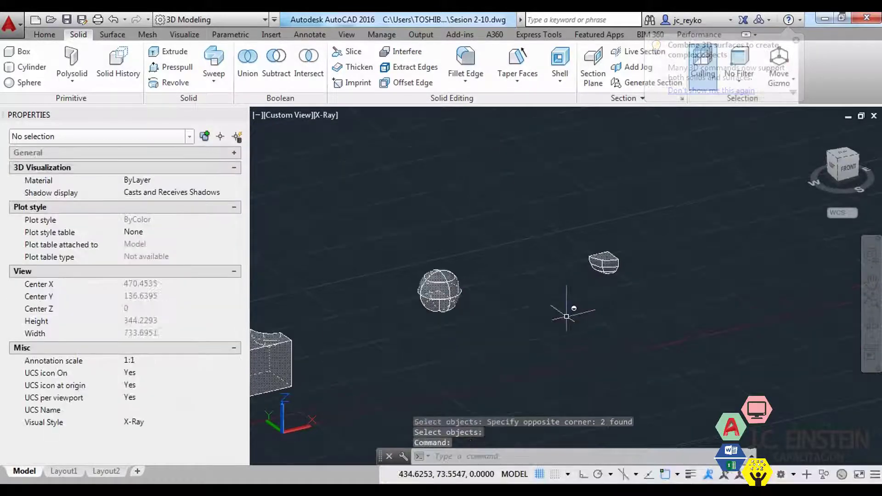
Orbit to a front-facing angle and zoom toward the new lens solid.
{"action": "mouse_move", "coordinate": [679, 329]}
{"action": "middle_mouse_down", "text": "shift"}
{"action": "mouse_move", "coordinate": [670, 281]}
{"action": "mouse_move", "coordinate": [644, 298]}
{"action": "mouse_move", "coordinate": [478, 303]}
{"action": "middle_mouse_up", "text": "shift"}
{"action": "middle_click_drag", "start_coordinate": [522, 276], "coordinate": [509, 266]}
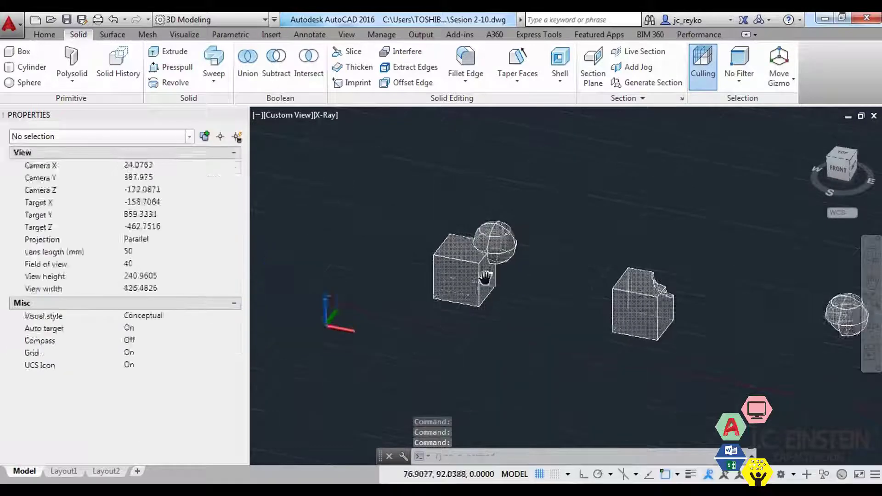
{"action": "scroll", "coordinate": [508, 267], "scroll_direction": "up", "scroll_amount": 3}
{"action": "scroll", "coordinate": [509, 266], "scroll_direction": "up", "scroll_amount": 3}
{"action": "scroll", "coordinate": [523, 258], "scroll_direction": "down", "scroll_amount": 10}
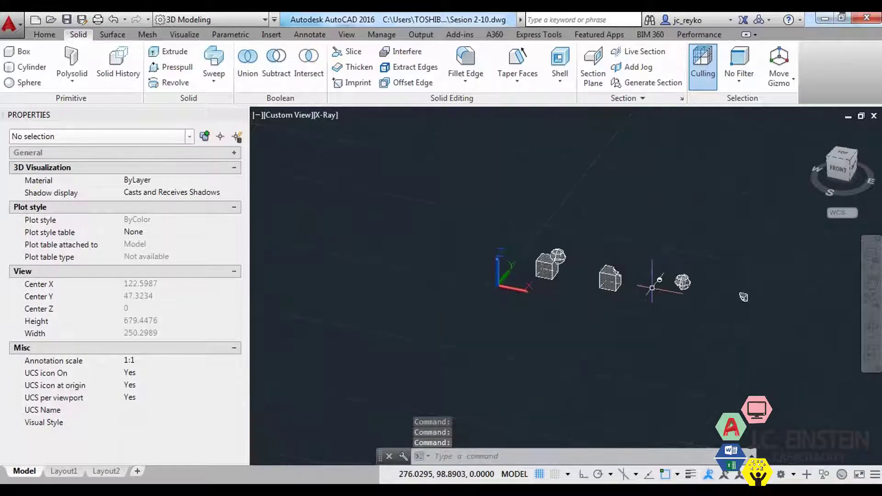
Pan, zoom and orbit across the row of solids to compare the union, subtraction and intersection results.
{"action": "middle_click_drag", "start_coordinate": [743, 295], "coordinate": [557, 299]}
{"action": "scroll", "coordinate": [510, 271], "scroll_direction": "up", "scroll_amount": 3}
{"action": "scroll", "coordinate": [509, 271], "scroll_direction": "up", "scroll_amount": 2}
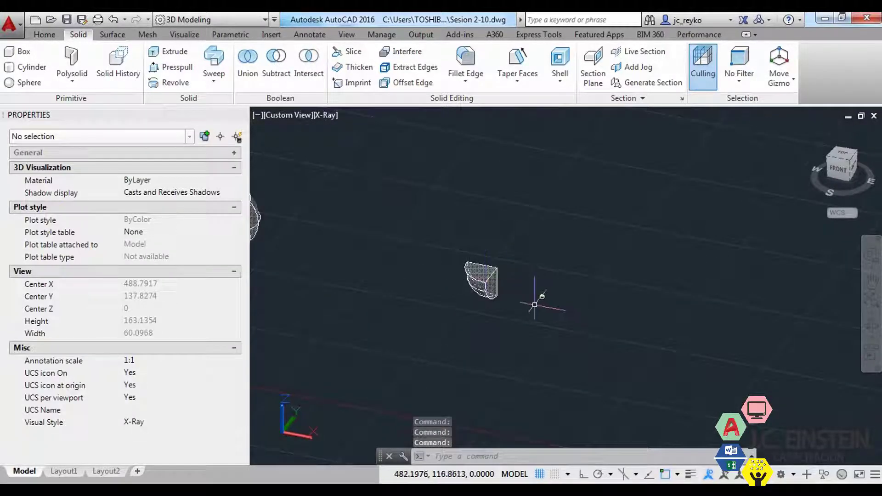
{"action": "mouse_move", "coordinate": [535, 311]}
{"action": "middle_mouse_down", "text": "shift"}
{"action": "mouse_move", "coordinate": [473, 347]}
{"action": "mouse_move", "coordinate": [553, 316]}
{"action": "mouse_move", "coordinate": [616, 260]}
{"action": "mouse_move", "coordinate": [562, 315]}
{"action": "mouse_move", "coordinate": [466, 311]}
{"action": "mouse_move", "coordinate": [670, 315]}
{"action": "mouse_move", "coordinate": [591, 355]}
{"action": "mouse_move", "coordinate": [663, 356]}
{"action": "mouse_move", "coordinate": [562, 284]}
{"action": "middle_mouse_up", "text": "shift"}
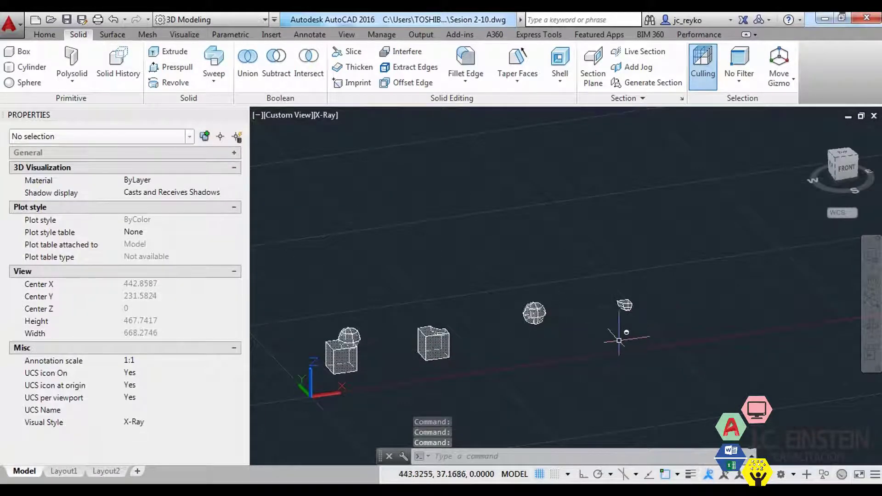
{"action": "scroll", "coordinate": [426, 361], "scroll_direction": "up", "scroll_amount": 2}
{"action": "scroll", "coordinate": [542, 350], "scroll_direction": "up", "scroll_amount": 3}
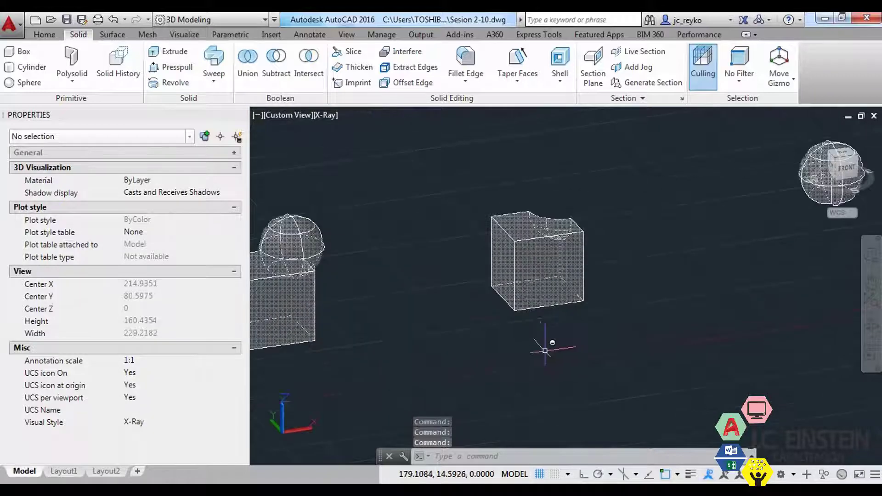
{"action": "scroll", "coordinate": [570, 340], "scroll_direction": "down", "scroll_amount": 2}
{"action": "middle_click_drag", "start_coordinate": [630, 295], "coordinate": [695, 329]}
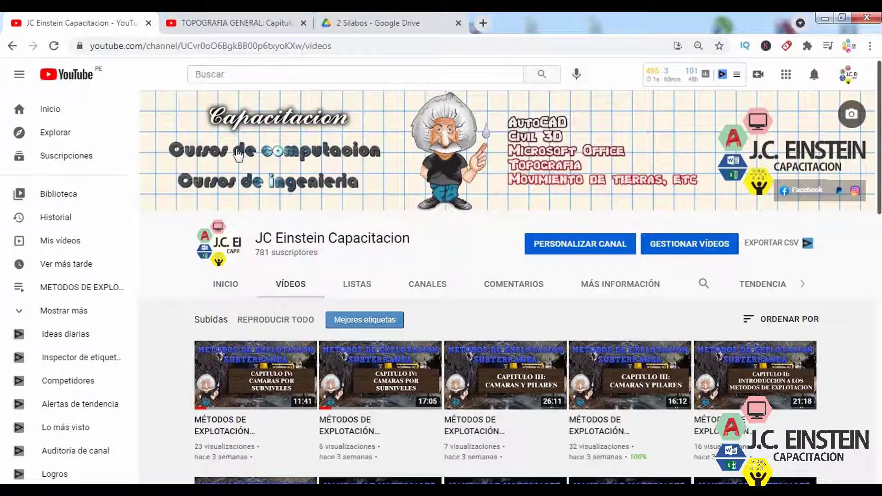
Switch to the TOPOGRAFIA GENERAL chapter 1 video and scroll down to its description and tags.
{"action": "left_click", "coordinate": [248, 17]}
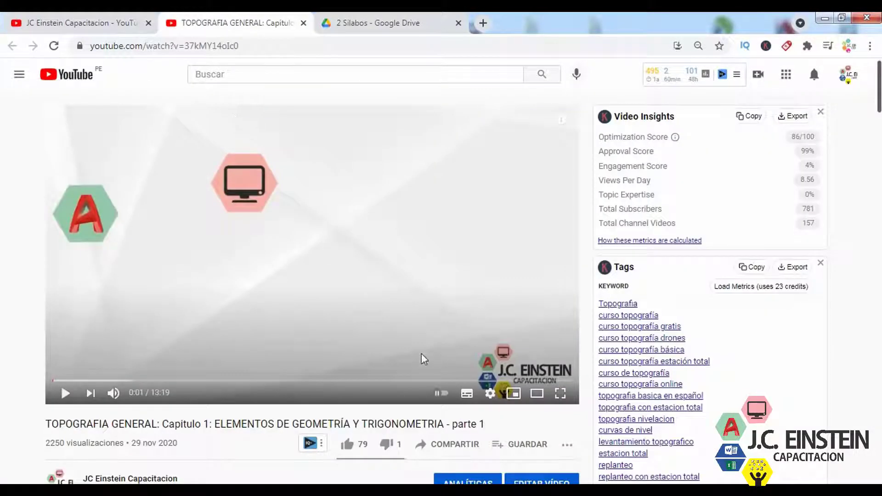
{"action": "scroll", "coordinate": [451, 396], "scroll_direction": "down", "scroll_amount": 3}
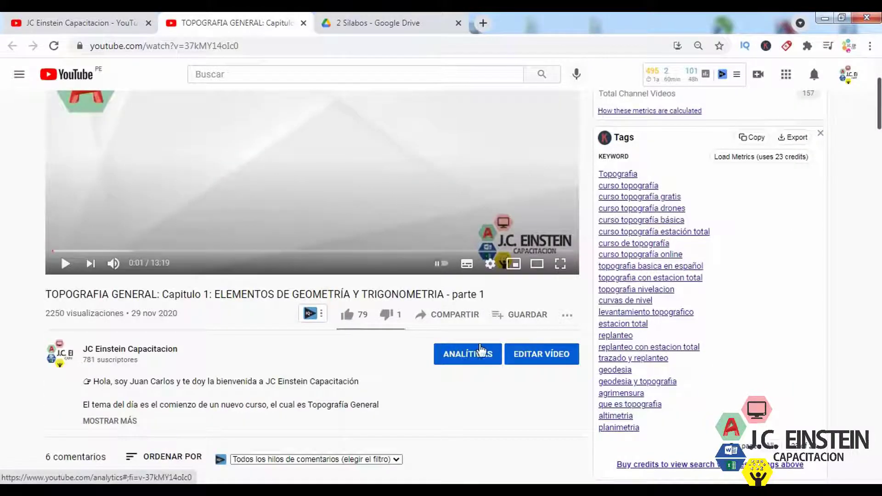